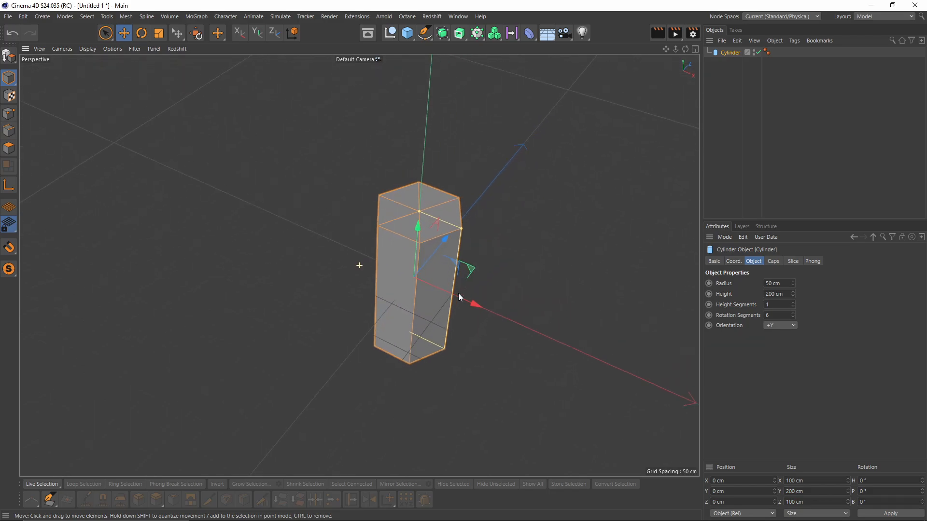
# Duplicate the hexagonal cylinder diagonally beside the original in the top view and scale the copy down to about 32 cm radius
pyautogui.scroll(4, 457, 241)
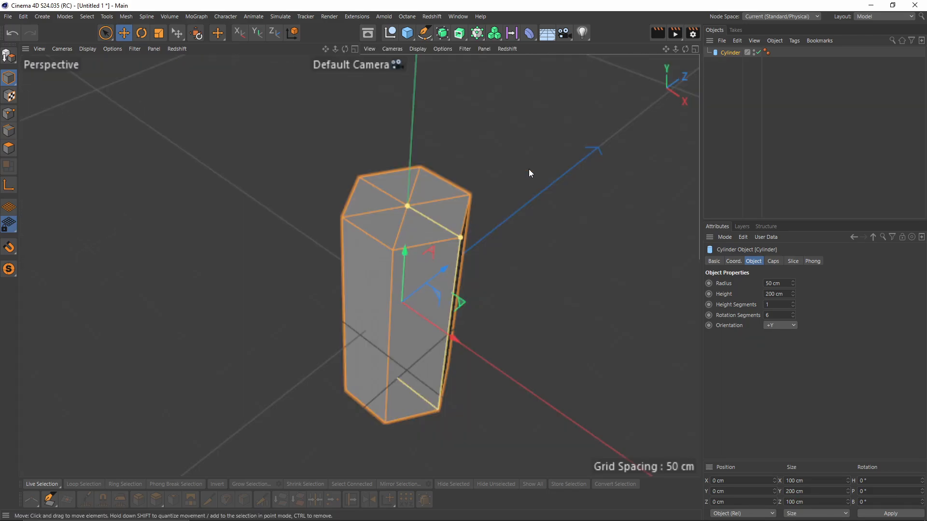
pyautogui.press('F2')
pyautogui.keyDown('ctrl'); pyautogui.moveTo(375, 265); pyautogui.dragTo(508, 187); pyautogui.keyUp('ctrl')
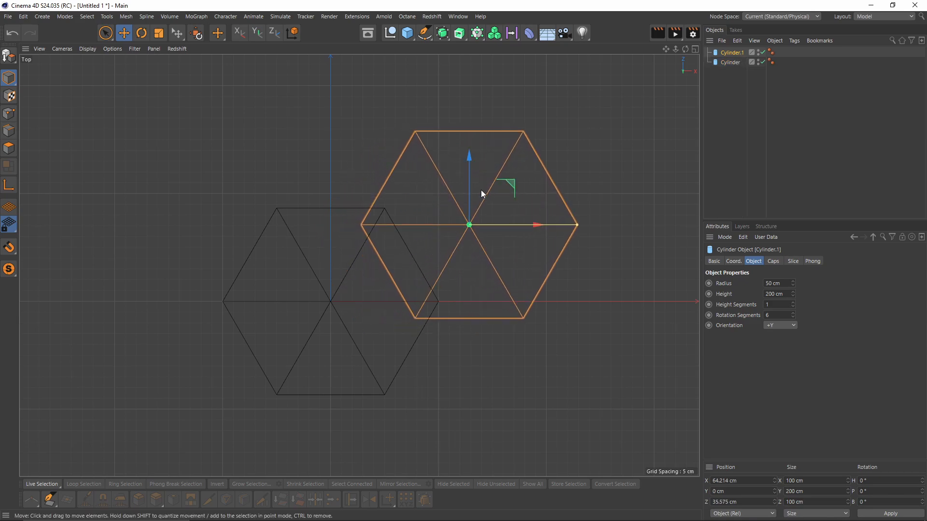
pyautogui.press('t')
pyautogui.moveTo(514, 263); pyautogui.dragTo(360, 278)
# Add further copies of the cylinder around the original in the top view, scaling them to varied sizes so they overlap it
pyautogui.press('e')
pyautogui.moveTo(509, 185); pyautogui.dragTo(377, 131)
pyautogui.press('t')
pyautogui.moveTo(418, 248); pyautogui.dragTo(510, 236)
pyautogui.press('e')
pyautogui.keyDown('ctrl'); pyautogui.moveTo(374, 129); pyautogui.dragTo(333, 333); pyautogui.keyUp('ctrl')
pyautogui.press('t')
pyautogui.press('e')
# Complete the ring around the original with more cylinder copies, scaling the last one to about 58 cm wide
pyautogui.keyDown('alt'); pyautogui.moveTo(271, 333); pyautogui.dragTo(259, 244, button='middle'); pyautogui.keyUp('alt')
pyautogui.keyDown('ctrl'); pyautogui.moveTo(247, 233); pyautogui.dragTo(502, 225); pyautogui.keyUp('ctrl')
pyautogui.press('t')
pyautogui.moveTo(550, 282); pyautogui.dragTo(454, 297)
pyautogui.press('e')
pyautogui.moveTo(500, 227); pyautogui.dragTo(476, 219)
pyautogui.press('t')
pyautogui.moveTo(486, 290); pyautogui.dragTo(505, 288)
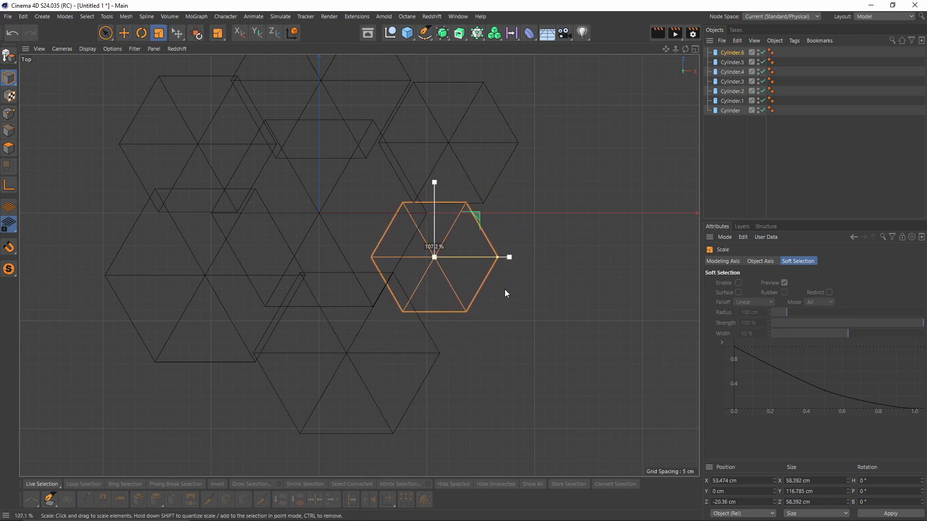
# Switch to the perspective view and turn on ambient occlusion (SSAO) for the viewport display
pyautogui.press('F1')
pyautogui.keyDown('alt'); pyautogui.moveTo(412, 196); pyautogui.dragTo(448, 213); pyautogui.keyUp('alt')
pyautogui.keyDown('alt'); pyautogui.moveTo(448, 213); pyautogui.dragTo(420, 256, button='middle'); pyautogui.keyUp('alt')
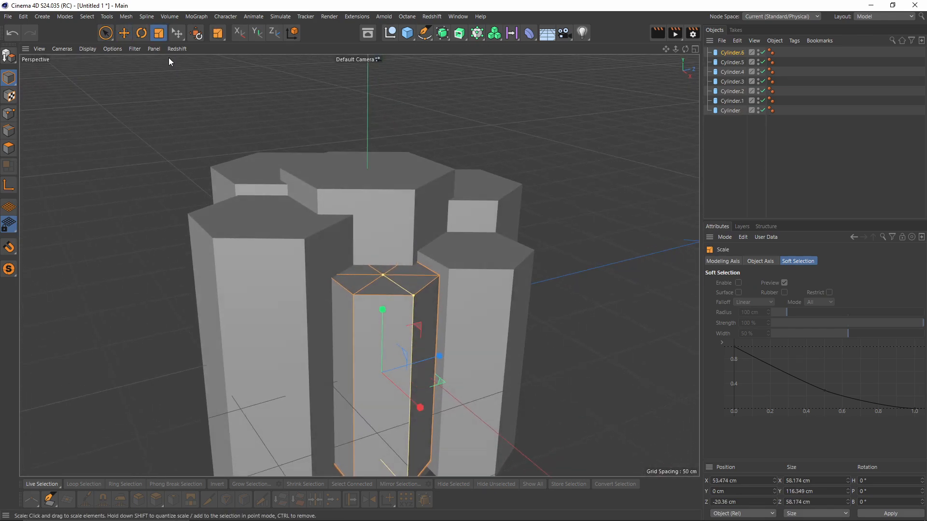
pyautogui.click(120, 53)
pyautogui.click(125, 189)
pyautogui.keyDown('alt'); pyautogui.moveTo(439, 294); pyautogui.dragTo(409, 274, button='middle'); pyautogui.keyUp('alt')
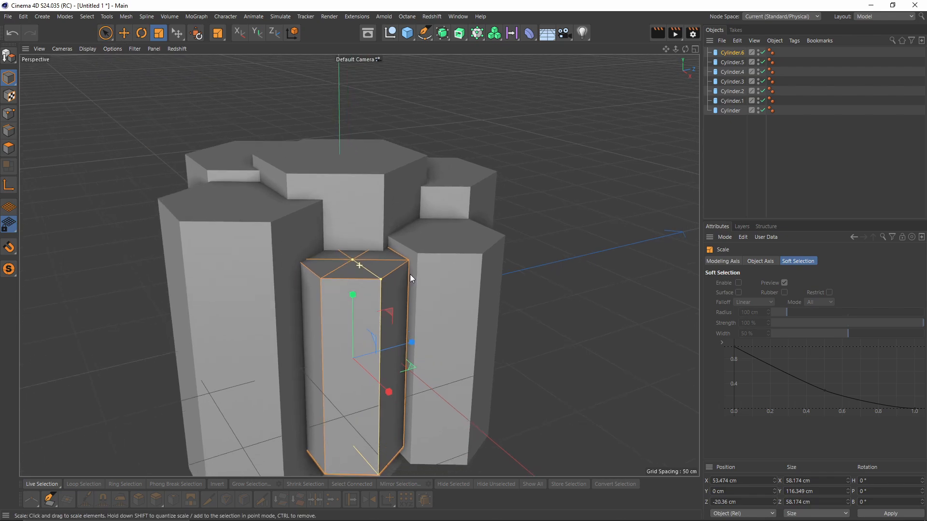
# Shift the smallest front column slightly along Y and raise the neighbouring column, Cylinder.1, by about 7 cm
pyautogui.keyDown('alt'); pyautogui.moveTo(410, 274); pyautogui.dragTo(364, 277); pyautogui.keyUp('alt')
pyautogui.press('e')
pyautogui.moveTo(349, 311); pyautogui.dragTo(349, 313)
pyautogui.keyDown('alt'); pyautogui.moveTo(443, 250); pyautogui.dragTo(462, 243); pyautogui.keyUp('alt')
pyautogui.click(435, 236)
pyautogui.moveTo(444, 300); pyautogui.dragTo(444, 286)
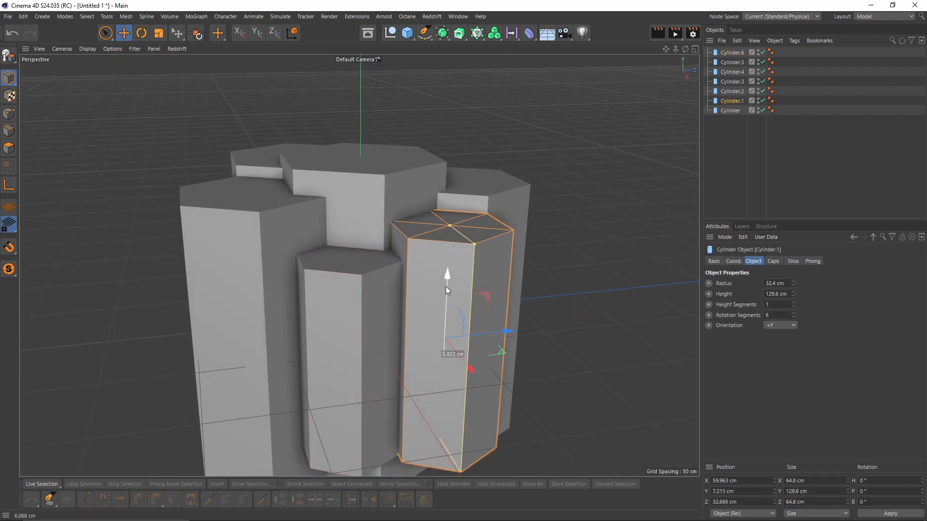
# Lower the central column to about -14 cm in Y and the wide front column, Cylinder.5, to about -14.5 cm
pyautogui.click(382, 164)
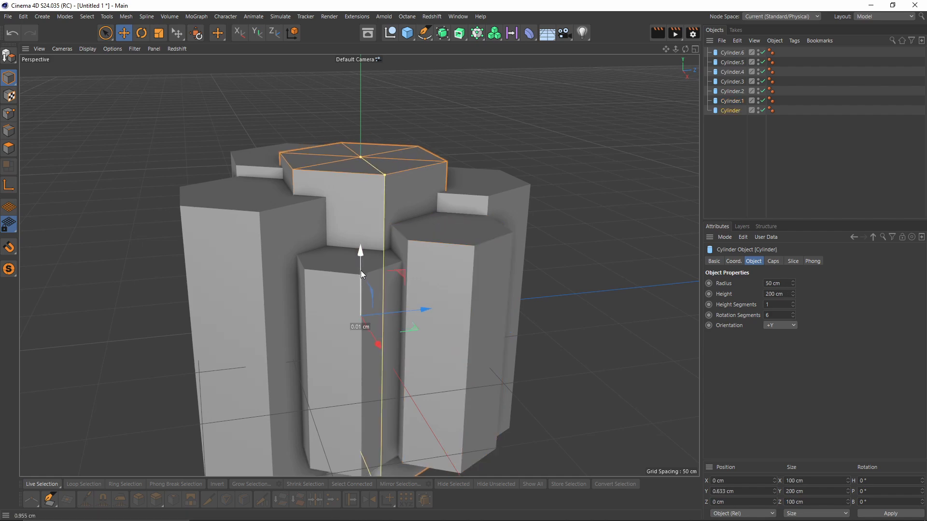
pyautogui.moveTo(360, 271); pyautogui.dragTo(363, 291)
pyautogui.click(268, 226)
pyautogui.moveTo(255, 275); pyautogui.dragTo(258, 296)
# Lower the wide back column, Cylinder.4, along Y and fine-tune the height of a neighbouring column
pyautogui.click(282, 170)
pyautogui.keyDown('alt'); pyautogui.moveTo(288, 192); pyautogui.dragTo(253, 245); pyautogui.keyUp('alt')
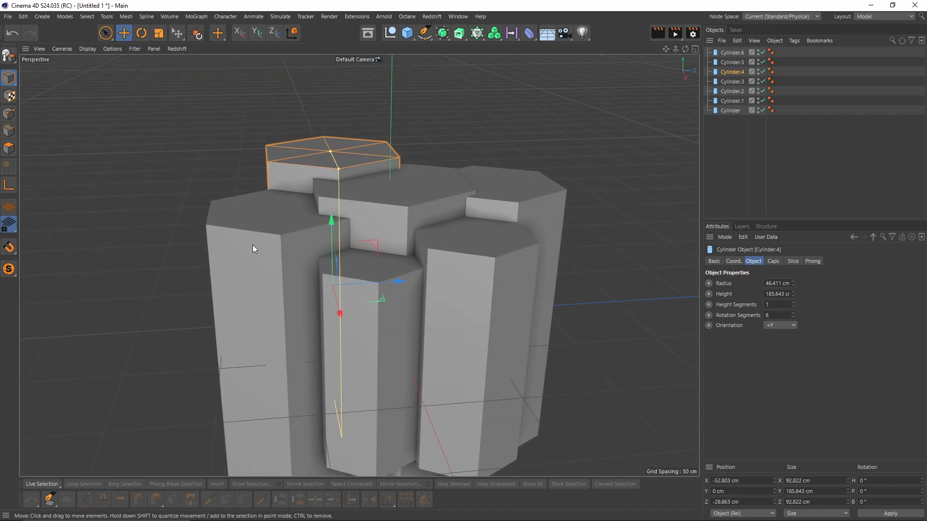
pyautogui.click(285, 227)
pyautogui.keyDown('alt'); pyautogui.moveTo(311, 249); pyautogui.dragTo(276, 144); pyautogui.keyUp('alt')
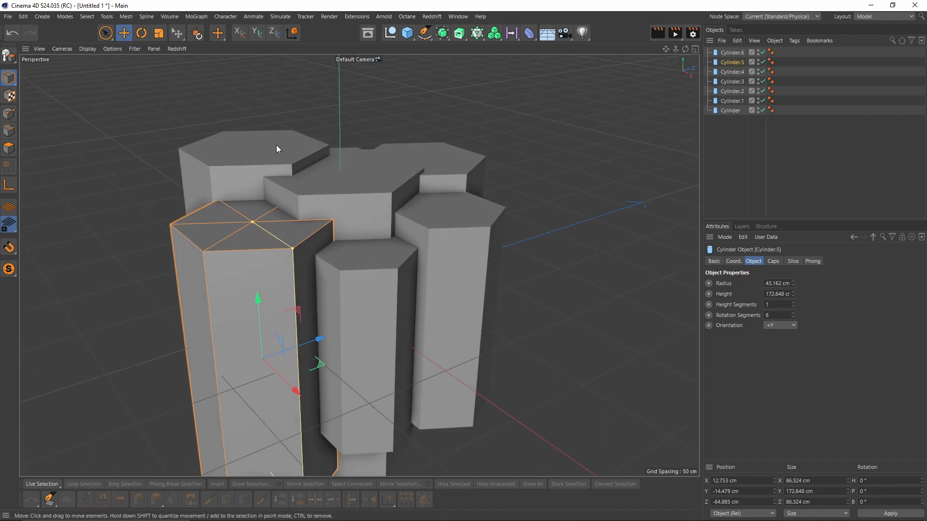
pyautogui.click(276, 145)
pyautogui.moveTo(268, 199)
pyautogui.mouseDown()
pyautogui.moveTo(267, 251)
pyautogui.moveTo(265, 215)
pyautogui.mouseUp()
pyautogui.keyDown('alt'); pyautogui.moveTo(334, 217); pyautogui.dragTo(358, 193); pyautogui.keyUp('alt')
pyautogui.click(354, 156)
pyautogui.moveTo(362, 251); pyautogui.dragTo(362, 244)
pyautogui.click(277, 170)
pyautogui.keyDown('alt'); pyautogui.moveTo(290, 186); pyautogui.dragTo(330, 236); pyautogui.keyUp('alt')
pyautogui.click(349, 208)
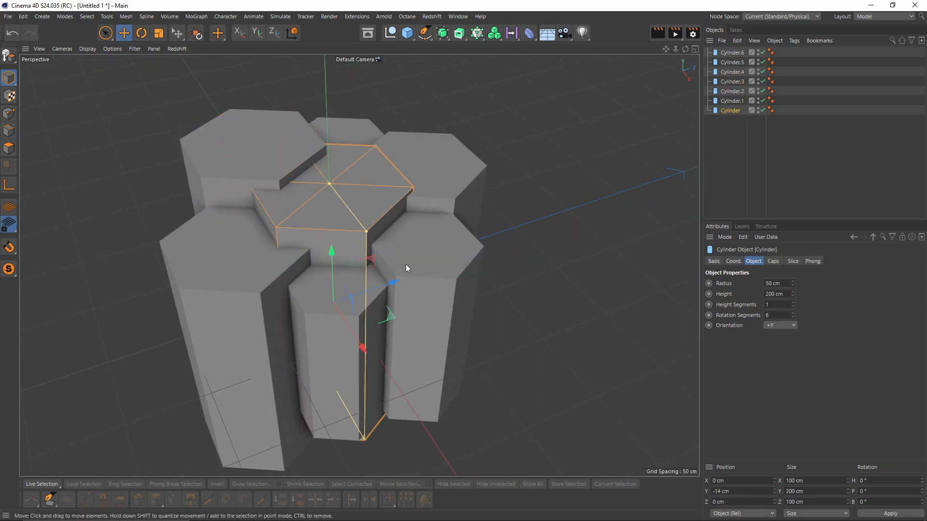
pyautogui.keyDown('alt'); pyautogui.moveTo(365, 208); pyautogui.dragTo(343, 254); pyautogui.keyUp('alt')
pyautogui.click(357, 318)
pyautogui.keyDown('alt'); pyautogui.moveTo(358, 317); pyautogui.dragTo(434, 270); pyautogui.keyUp('alt')
# Add a plane through the column cluster and enlarge it to about 3500 by 4519 cm
pyautogui.click(460, 282)
pyautogui.moveTo(407, 33); pyautogui.dragTo(443, 46)
pyautogui.keyDown('alt'); pyautogui.moveTo(468, 241); pyautogui.dragTo(566, 206); pyautogui.keyUp('alt')
pyautogui.moveTo(512, 247); pyautogui.dragTo(427, 216)
pyautogui.press('t')
pyautogui.moveTo(469, 299); pyautogui.dragTo(598, 277)
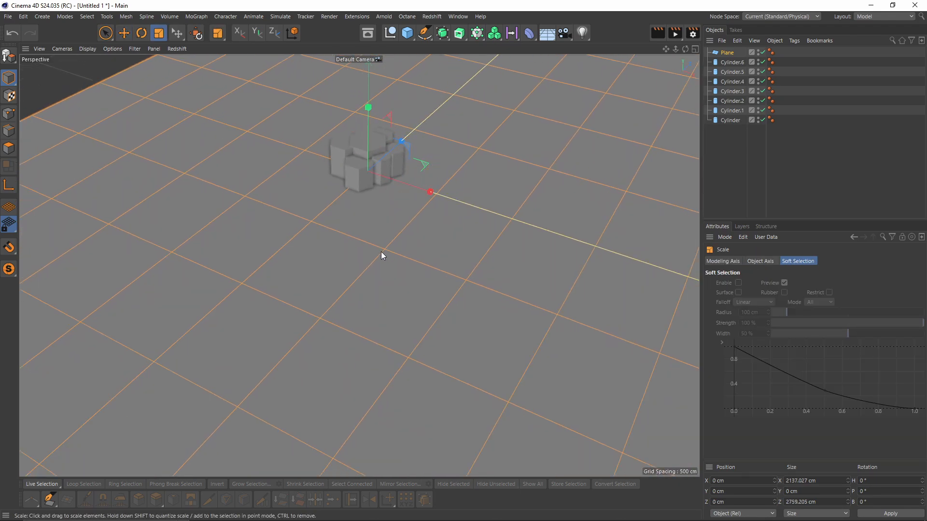
pyautogui.keyDown('alt'); pyautogui.moveTo(381, 251); pyautogui.dragTo(304, 228); pyautogui.keyUp('alt')
pyautogui.keyDown('alt'); pyautogui.moveTo(487, 256); pyautogui.dragTo(541, 270); pyautogui.keyUp('alt')
pyautogui.keyDown('alt'); pyautogui.moveTo(434, 232); pyautogui.dragTo(671, 208, button='right'); pyautogui.keyUp('alt')
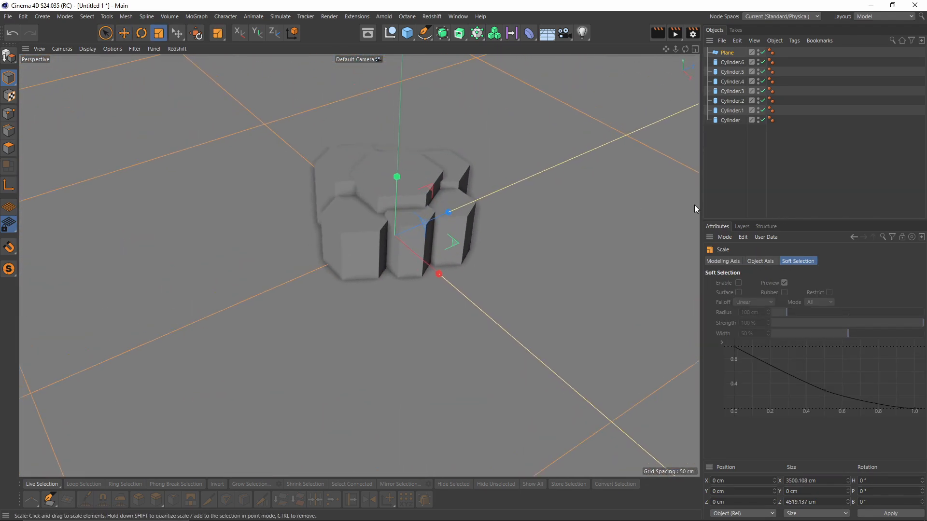
# Select all seven cylinders without the plane and group them under a null
pyautogui.click(736, 193)
pyautogui.keyDown('alt'); pyautogui.moveTo(405, 194); pyautogui.dragTo(383, 206); pyautogui.keyUp('alt')
pyautogui.keyDown('alt'); pyautogui.moveTo(383, 207); pyautogui.dragTo(630, 187, button='right'); pyautogui.keyUp('alt')
pyautogui.moveTo(734, 163); pyautogui.dragTo(738, 61)
pyautogui.hotkey('alt', 'g')
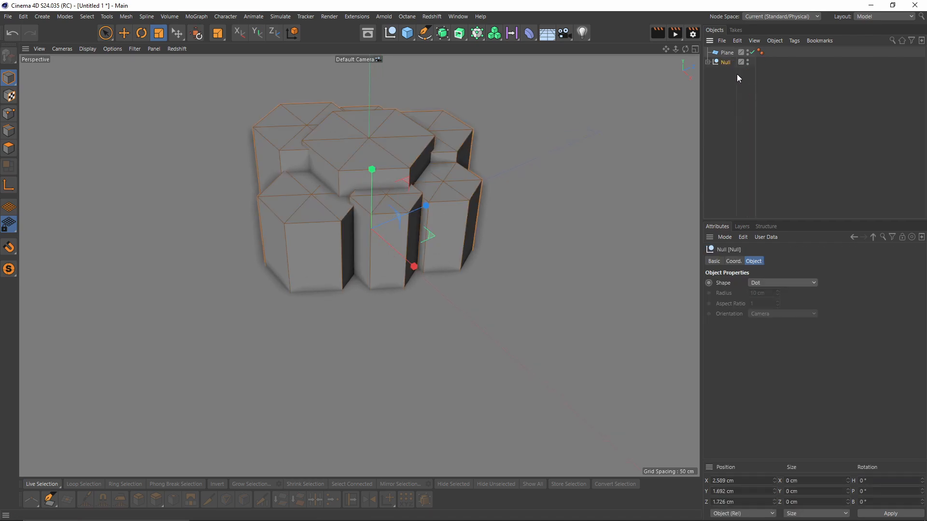
# Rename the cylinder group island and lower it until only the column tops rise above the plane
pyautogui.doubleClick(728, 62)
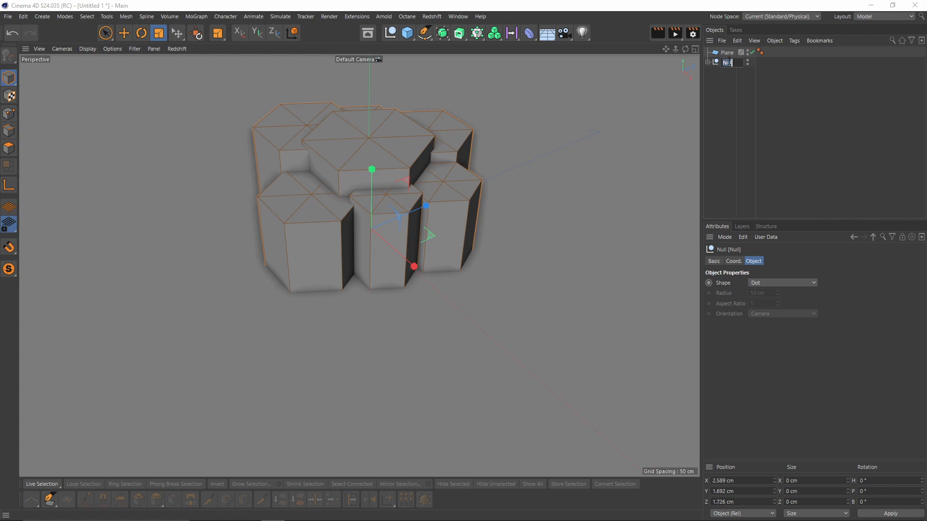
pyautogui.write('island')
pyautogui.press('Return')
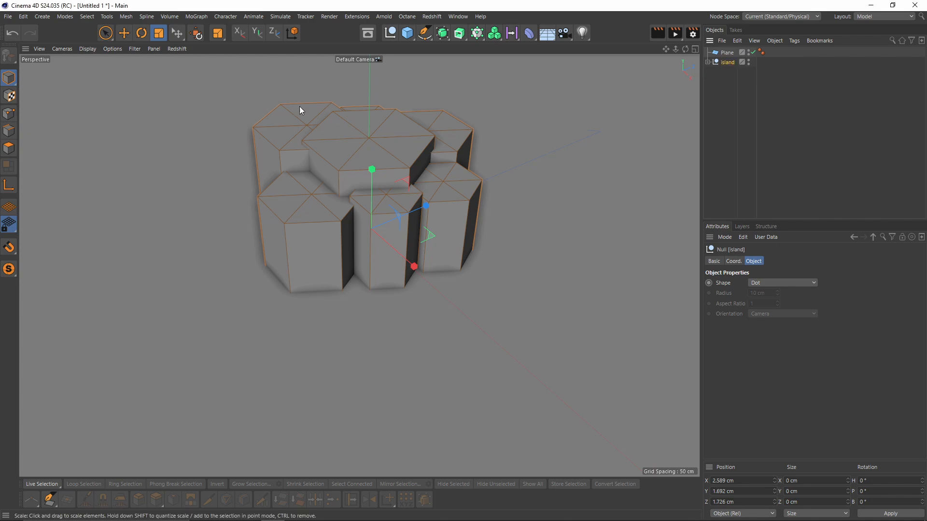
pyautogui.press('e')
pyautogui.moveTo(369, 177); pyautogui.dragTo(384, 233)
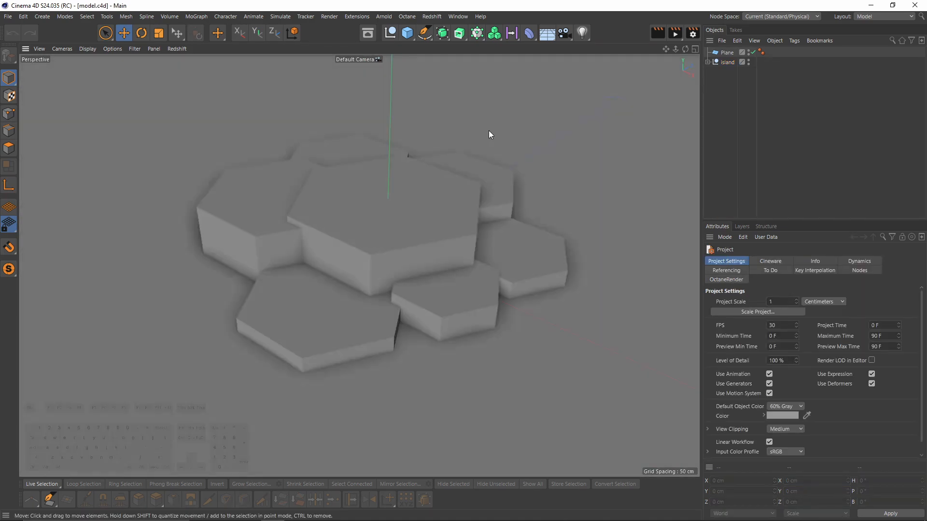
# Duplicate the island's central column upward and scale the copy down to about 32 cm radius and 114 cm height
pyautogui.click(410, 239)
pyautogui.keyDown('ctrl'); pyautogui.moveTo(384, 304); pyautogui.dragTo(381, 199); pyautogui.keyUp('ctrl')
pyautogui.press('t')
pyautogui.moveTo(570, 288); pyautogui.dragTo(383, 303)
pyautogui.press('e')
# Take the copied cylinder out of the island group, put it in its own null and name that null lighthouse
pyautogui.click(707, 62)
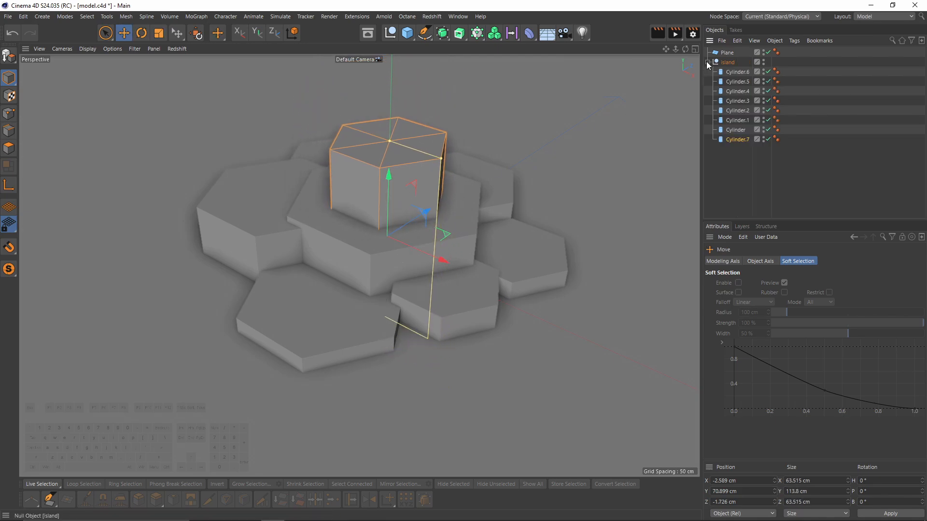
pyautogui.moveTo(738, 139); pyautogui.dragTo(721, 58)
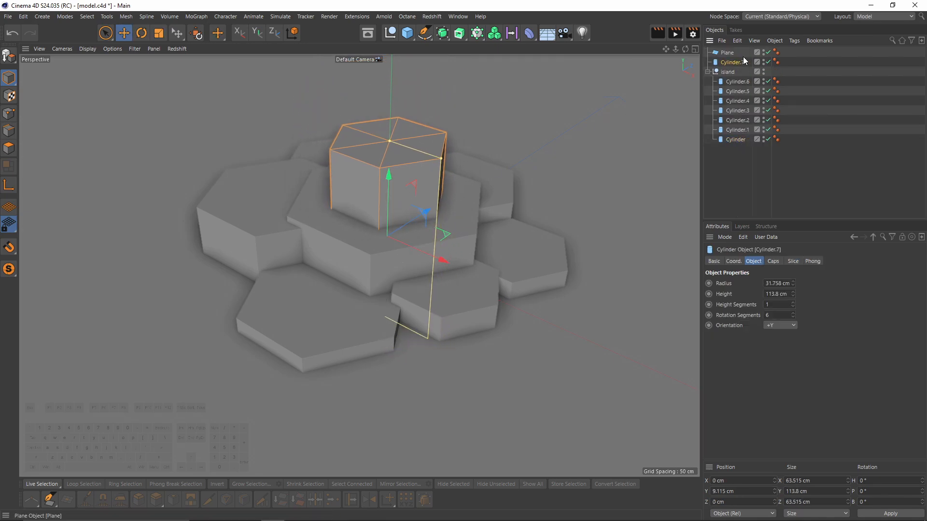
pyautogui.click(708, 72)
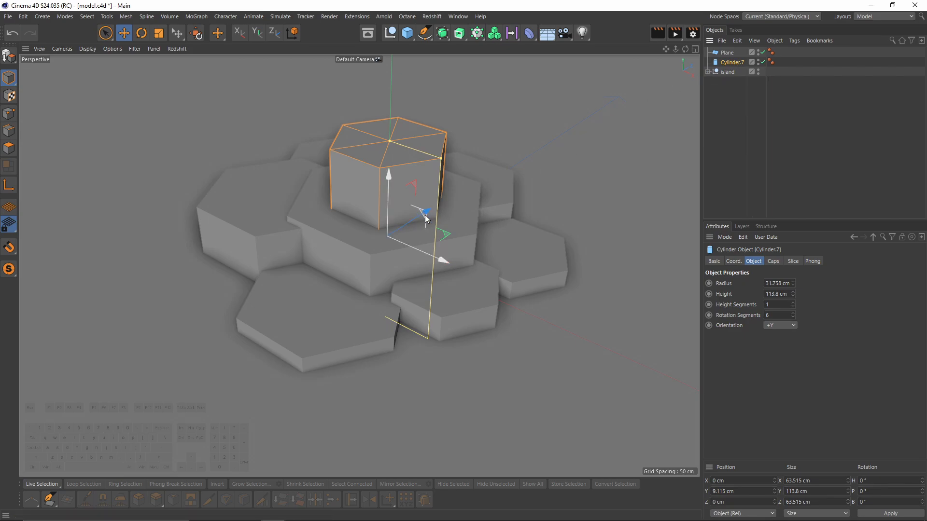
pyautogui.hotkey('alt', 'g')
pyautogui.doubleClick(727, 63)
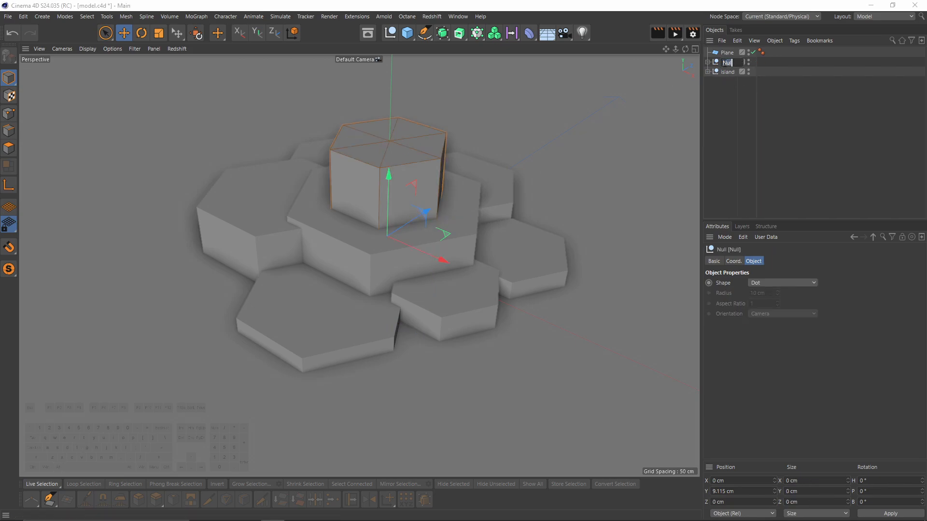
pyautogui.write("l'ghthouse")
pyautogui.press('Return')
# Raise the lighthouse group to about 67 cm in Y and set its cylinder's rotation segments to 8
pyautogui.moveTo(388, 175); pyautogui.dragTo(387, 156)
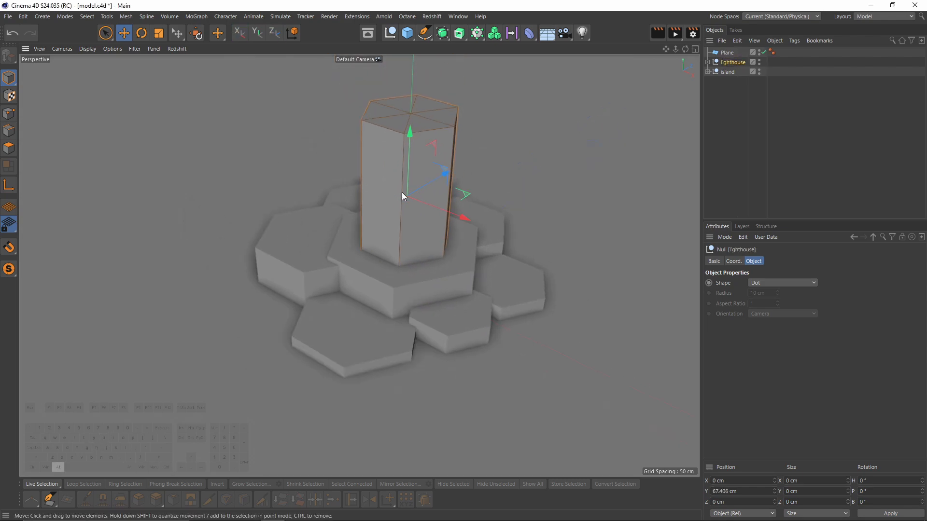
pyautogui.click(470, 195)
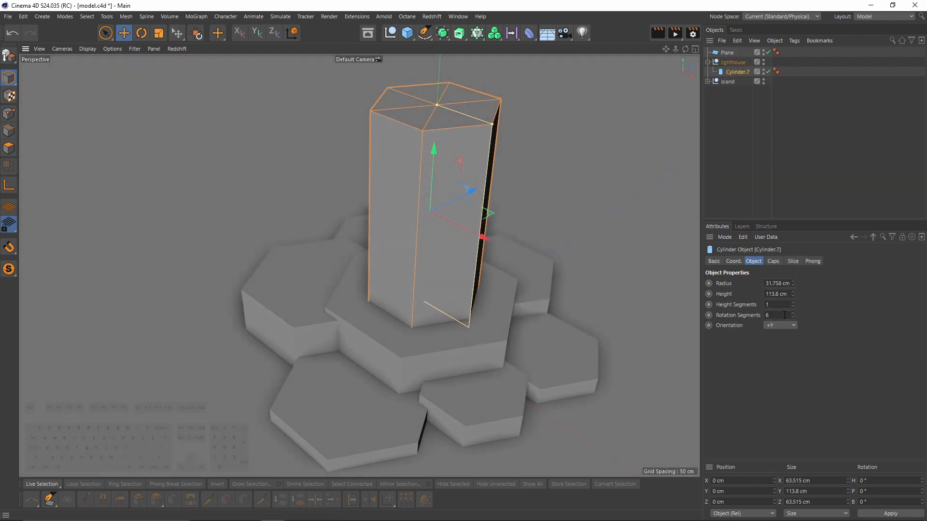
pyautogui.click(780, 314)
pyautogui.write('8')
pyautogui.press('Return')
# Make the lighthouse cylinder editable and taper it by scaling its top cap faces down to about 35 cm wide
pyautogui.keyDown('alt'); pyautogui.moveTo(367, 280); pyautogui.dragTo(358, 194); pyautogui.keyUp('alt')
pyautogui.press('c')
pyautogui.click(7, 147)
pyautogui.doubleClick(399, 155)
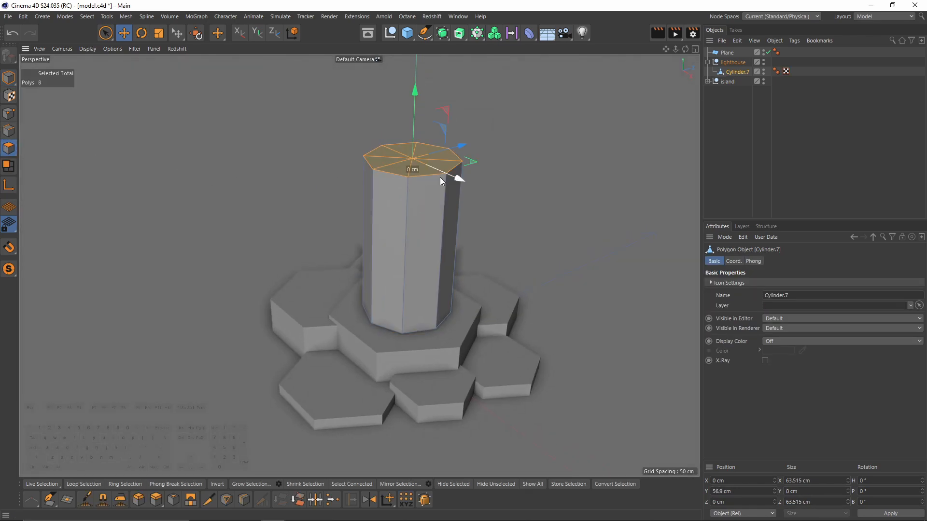
pyautogui.press('t')
pyautogui.moveTo(471, 285); pyautogui.dragTo(346, 283)
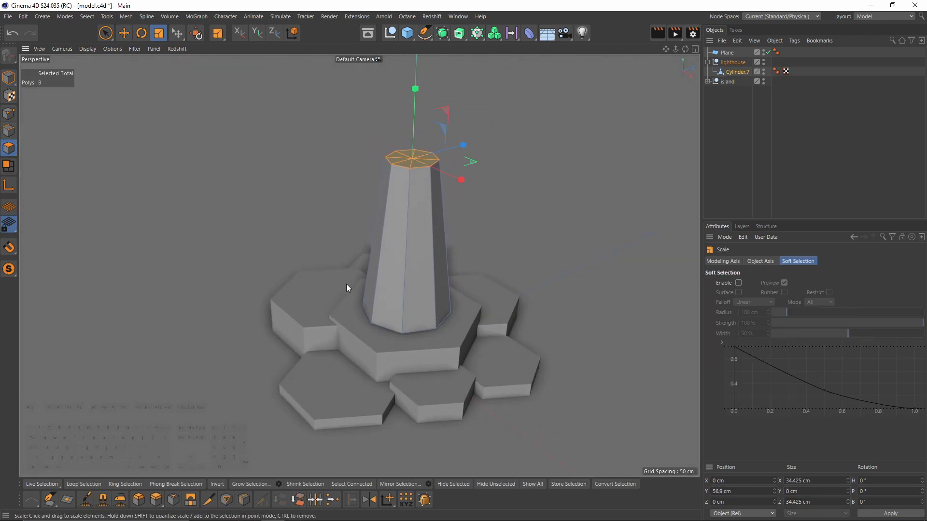
pyautogui.keyDown('alt'); pyautogui.moveTo(419, 211); pyautogui.dragTo(424, 196); pyautogui.keyUp('alt')
pyautogui.press('r')
pyautogui.moveTo(450, 234); pyautogui.dragTo(447, 251)
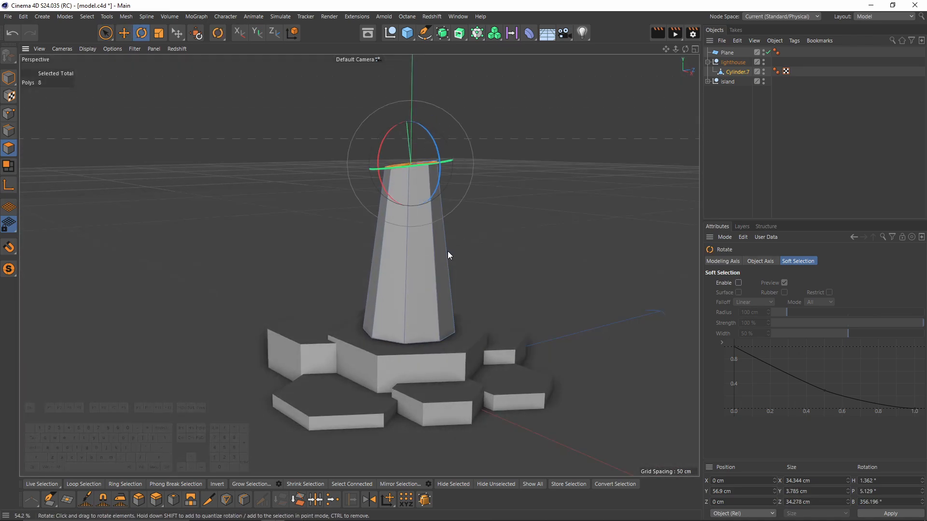
pyautogui.hotkey('ctrl', 'z')
pyautogui.press('t')
# Add a loop cut around the tower just above its base, at an offset of about 5.5 %
pyautogui.scroll(3, 455, 264)
pyautogui.press('k')
pyautogui.press('l')
pyautogui.scroll(2, 459, 304)
pyautogui.keyDown('alt'); pyautogui.moveTo(459, 314); pyautogui.dragTo(454, 290); pyautogui.keyUp('alt')
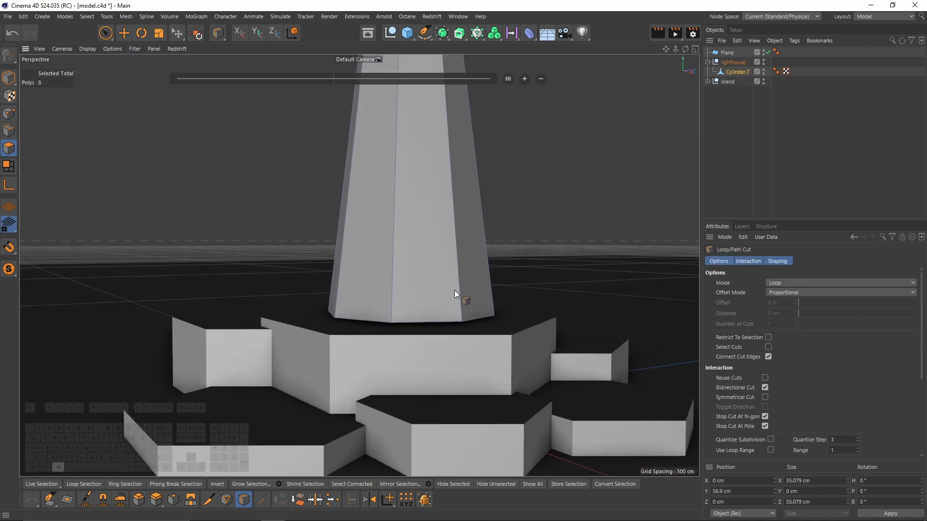
pyautogui.click(465, 306)
pyautogui.scroll(2, 467, 309)
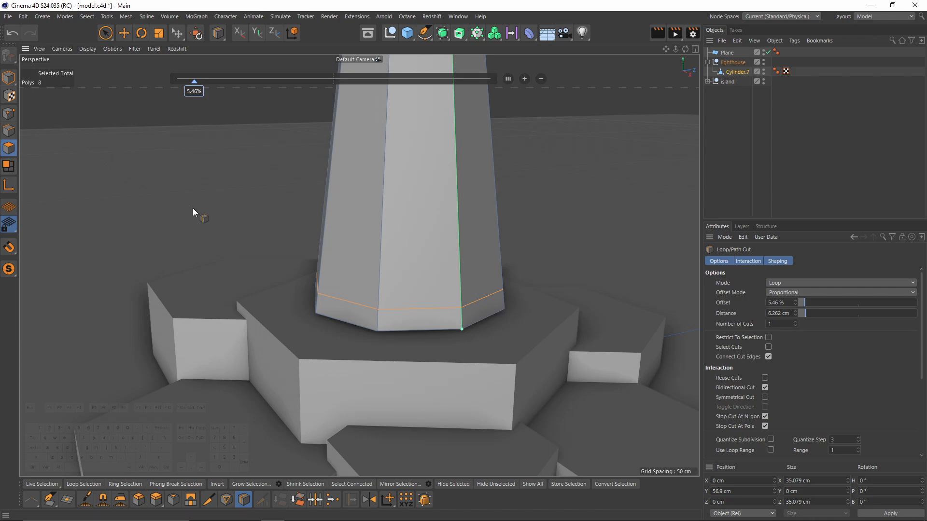
# Loop-select the narrow band of faces at the tower's base and extrude it outward by 2.2 cm
pyautogui.press('u')
pyautogui.press('l')
pyautogui.click(468, 323)
pyautogui.press('d')
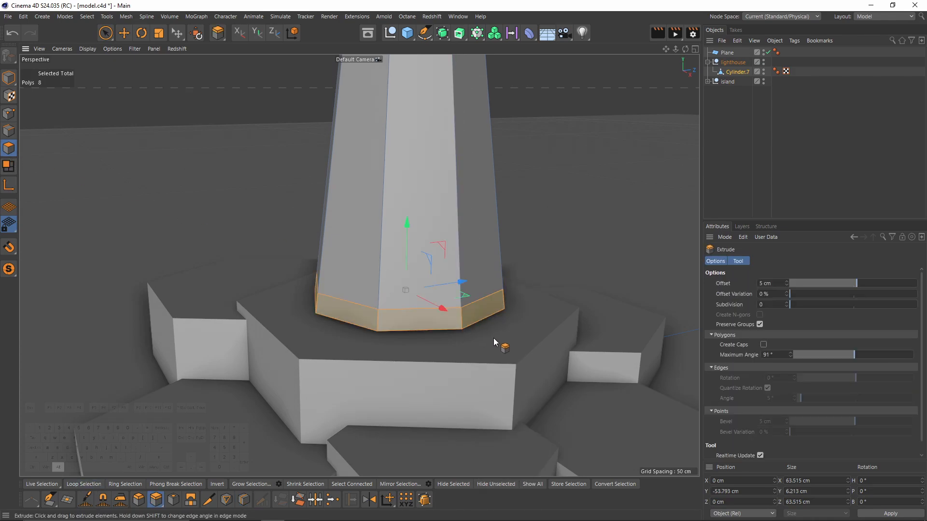
pyautogui.keyDown('alt'); pyautogui.moveTo(493, 338); pyautogui.dragTo(503, 304, button='middle'); pyautogui.keyUp('alt')
pyautogui.moveTo(502, 304)
pyautogui.keyDown('alt'); pyautogui.mouseDown()
pyautogui.moveTo(507, 323)
pyautogui.moveTo(518, 322)
pyautogui.moveTo(518, 295)
pyautogui.mouseUp(); pyautogui.keyUp('alt')
# Select the bottom row of points of the extruded base in the front view and flatten it by scaling along Y
pyautogui.middleClick(518, 321)
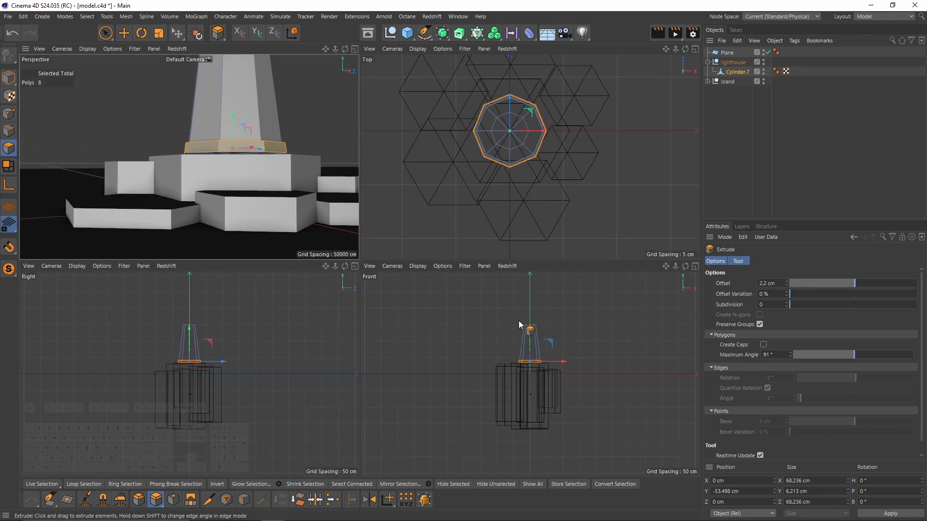
pyautogui.middleClick(518, 320)
pyautogui.scroll(4, 346, 261)
pyautogui.click(8, 114)
pyautogui.press('0')
pyautogui.scroll(4, 326, 228)
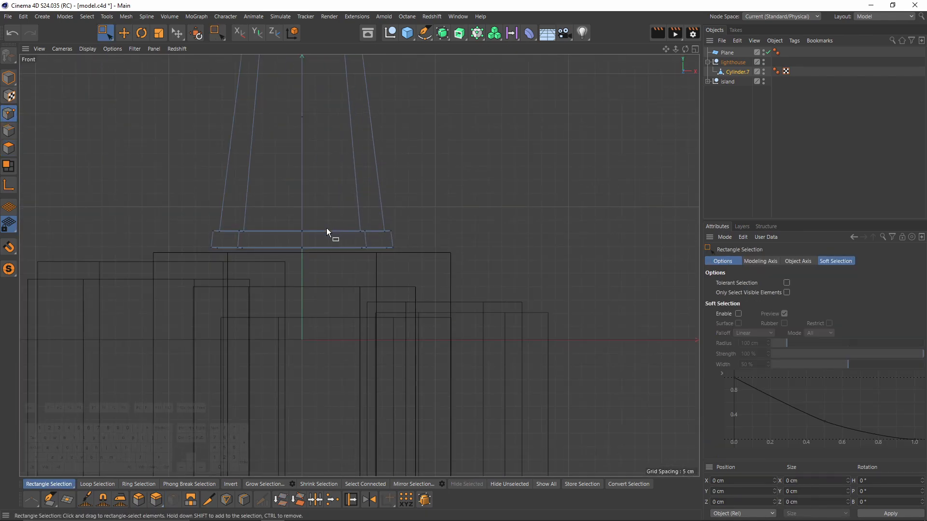
pyautogui.scroll(3, 327, 227)
pyautogui.moveTo(114, 248); pyautogui.dragTo(437, 280)
pyautogui.keyDown('alt'); pyautogui.moveTo(346, 270); pyautogui.dragTo(483, 250, button='middle'); pyautogui.keyUp('alt')
pyautogui.scroll(3, 475, 248)
pyautogui.press('y')
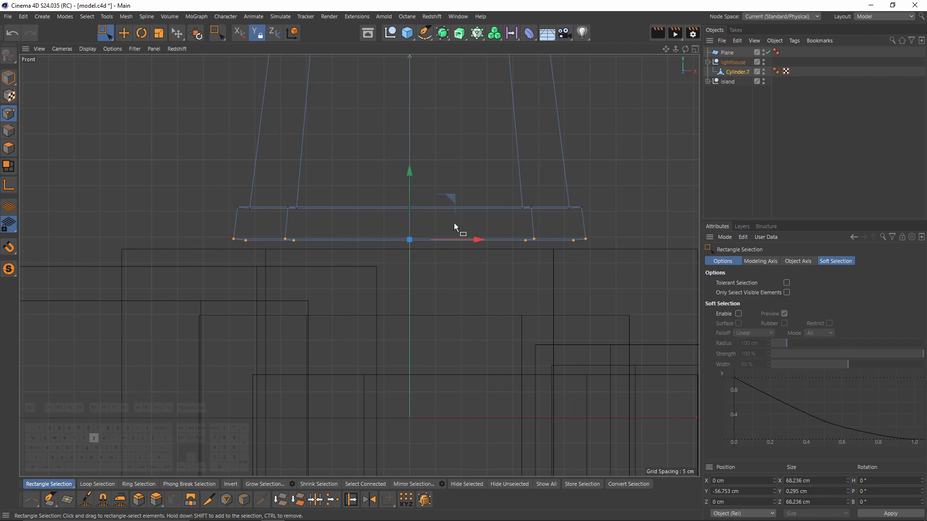
pyautogui.press('t')
pyautogui.moveTo(407, 174); pyautogui.dragTo(421, 240)
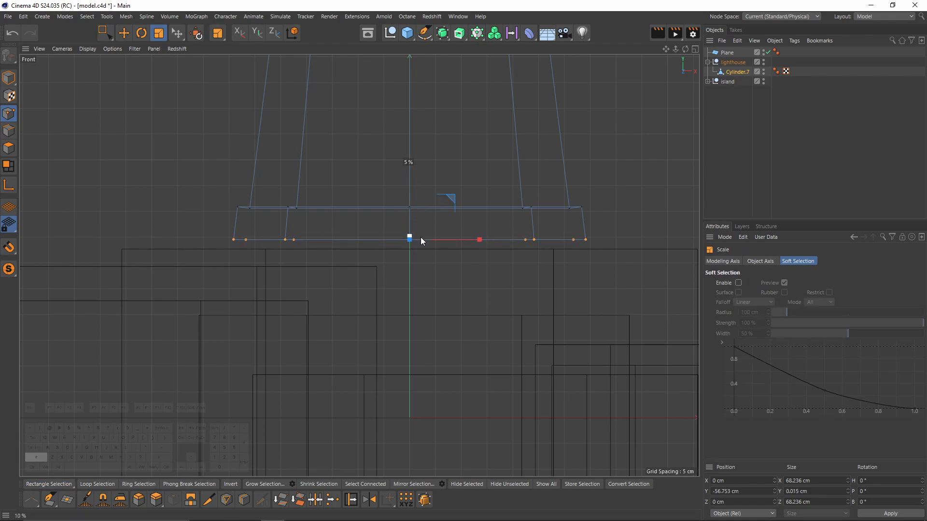
# Select the upper row of points of the extruded base band and flatten it by scaling along Y
pyautogui.press('0')
pyautogui.moveTo(234, 200); pyautogui.dragTo(536, 215)
pyautogui.press('t')
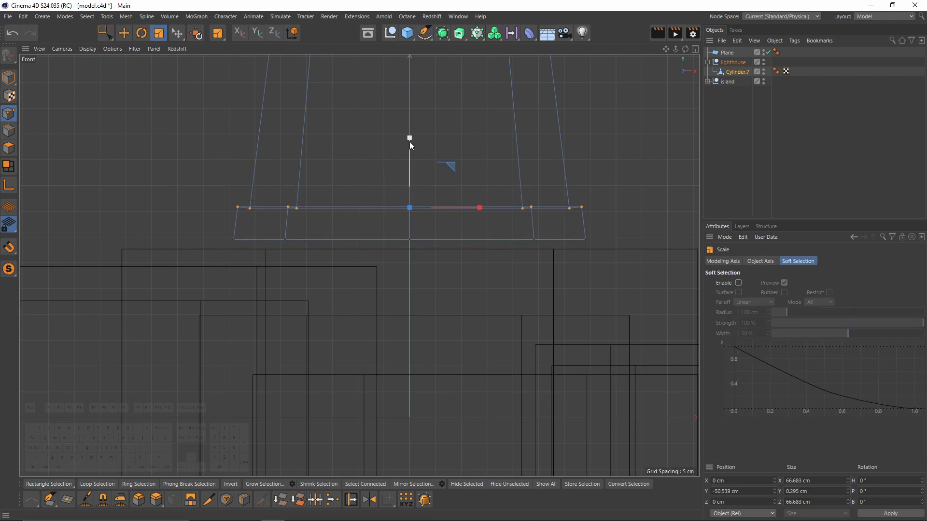
pyautogui.moveTo(409, 140); pyautogui.dragTo(408, 206)
# Select all points of the base band and move them down towards the island's top surface
pyautogui.press('0')
pyautogui.moveTo(186, 179); pyautogui.dragTo(641, 312)
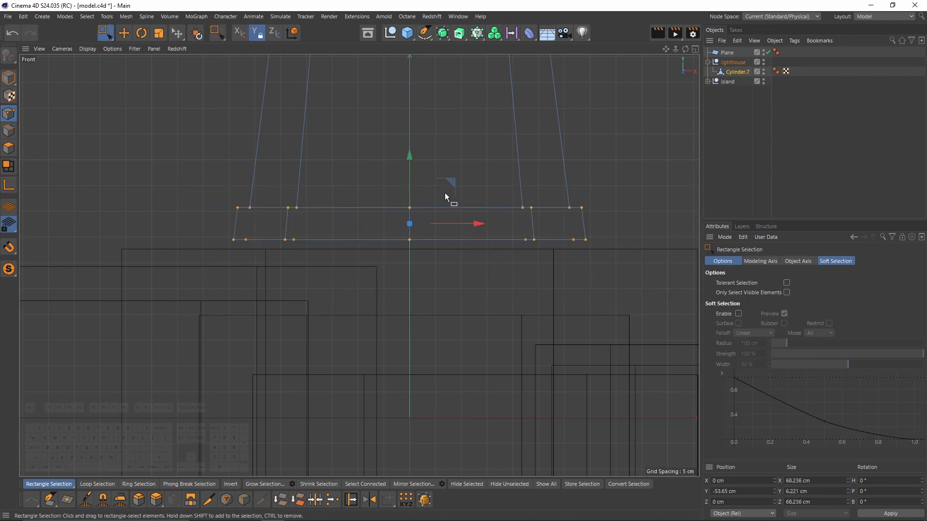
pyautogui.scroll(3, 445, 192)
pyautogui.moveTo(388, 175); pyautogui.dragTo(389, 185)
pyautogui.scroll(-6, 384, 204)
# Select the tower's top faces in the perspective view, raise them slightly and scale them outward into a flared gallery
pyautogui.middleClick(307, 217)
pyautogui.middleClick(307, 217)
pyautogui.click(8, 148)
pyautogui.moveTo(358, 145); pyautogui.dragTo(482, 193)
pyautogui.scroll(8, 417, 153)
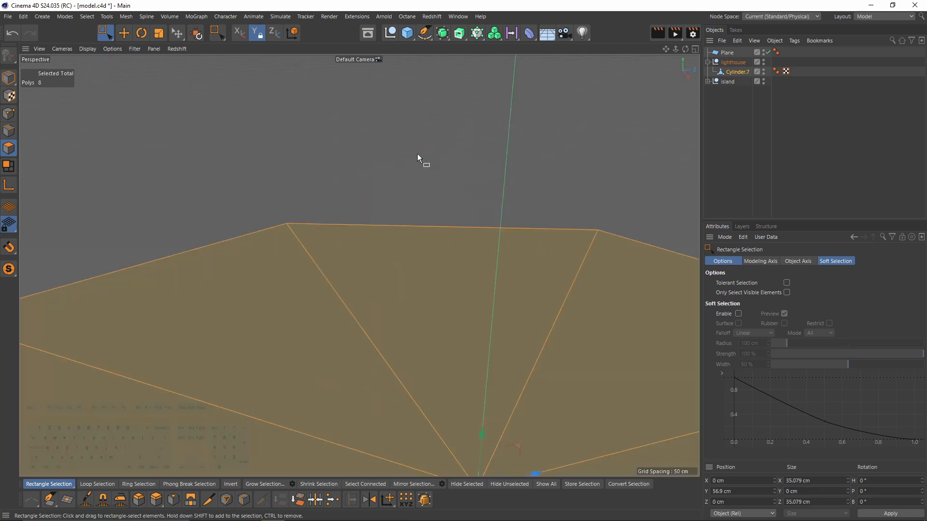
pyautogui.scroll(-8, 417, 153)
pyautogui.scroll(4, 434, 225)
pyautogui.moveTo(450, 219); pyautogui.dragTo(449, 205)
pyautogui.press('t')
pyautogui.moveTo(461, 323); pyautogui.dragTo(558, 303)
pyautogui.keyDown('alt'); pyautogui.moveTo(558, 303); pyautogui.dragTo(424, 251, button='right'); pyautogui.keyUp('alt')
pyautogui.keyDown('alt'); pyautogui.moveTo(424, 215); pyautogui.dragTo(427, 193); pyautogui.keyUp('alt')
pyautogui.keyDown('alt'); pyautogui.moveTo(427, 193); pyautogui.dragTo(419, 236, button='right'); pyautogui.keyUp('alt')
pyautogui.moveTo(513, 268); pyautogui.dragTo(573, 265)
# Adjust the height and width of the flared top faces and extrude them slightly upward to form the gallery's rim
pyautogui.press('e')
pyautogui.moveTo(445, 136); pyautogui.dragTo(445, 132)
pyautogui.press('t')
pyautogui.moveTo(549, 299); pyautogui.dragTo(474, 276)
pyautogui.press('e')
pyautogui.scroll(5, 445, 177)
pyautogui.keyDown('ctrl'); pyautogui.moveTo(442, 147); pyautogui.dragTo(442, 138); pyautogui.keyUp('ctrl')
pyautogui.scroll(-5, 443, 160)
pyautogui.moveTo(454, 216)
pyautogui.keyDown('alt'); pyautogui.mouseDown()
pyautogui.moveTo(440, 211)
pyautogui.moveTo(468, 218)
pyautogui.mouseUp(); pyautogui.keyUp('alt')
pyautogui.keyDown('alt'); pyautogui.moveTo(473, 168); pyautogui.dragTo(479, 203); pyautogui.keyUp('alt')
pyautogui.scroll(3, 423, 158)
pyautogui.keyDown('alt'); pyautogui.moveTo(378, 182); pyautogui.dragTo(365, 190); pyautogui.keyUp('alt')
pyautogui.keyDown('alt'); pyautogui.moveTo(420, 205); pyautogui.dragTo(439, 195); pyautogui.keyUp('alt')
# Inset the gallery's top faces by 13.3 cm and extrude the inner faces upward into a lantern room about 21.4 cm tall
pyautogui.press('m')
pyautogui.press('w')
pyautogui.moveTo(551, 287); pyautogui.dragTo(445, 279)
pyautogui.scroll(-4, 470, 216)
pyautogui.scroll(2, 413, 157)
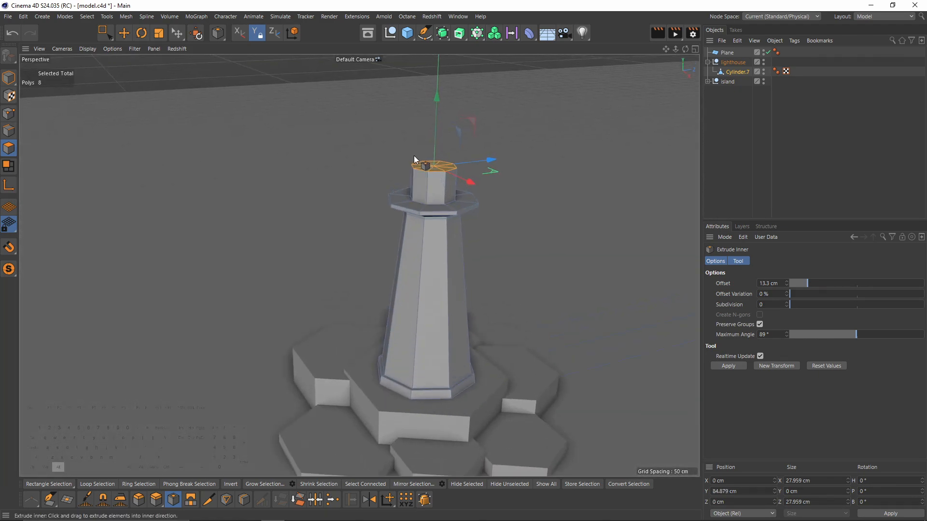
# Raise the centre point of the lantern room's top faces to form a pointed roof about 17.3 cm tall
pyautogui.scroll(5, 413, 156)
pyautogui.press('e')
pyautogui.press('Return')
pyautogui.click(469, 200)
pyautogui.moveTo(477, 154); pyautogui.dragTo(476, 91)
pyautogui.keyDown('alt'); pyautogui.moveTo(476, 91); pyautogui.dragTo(409, 90); pyautogui.keyUp('alt')
pyautogui.keyDown('alt'); pyautogui.moveTo(408, 89); pyautogui.dragTo(389, 86, button='middle'); pyautogui.keyUp('alt')
pyautogui.keyDown('alt'); pyautogui.moveTo(389, 86); pyautogui.dragTo(350, 159); pyautogui.keyUp('alt')
pyautogui.keyDown('alt'); pyautogui.moveTo(350, 158); pyautogui.dragTo(362, 169, button='middle'); pyautogui.keyUp('alt')
pyautogui.press('Return')
pyautogui.press('Return')
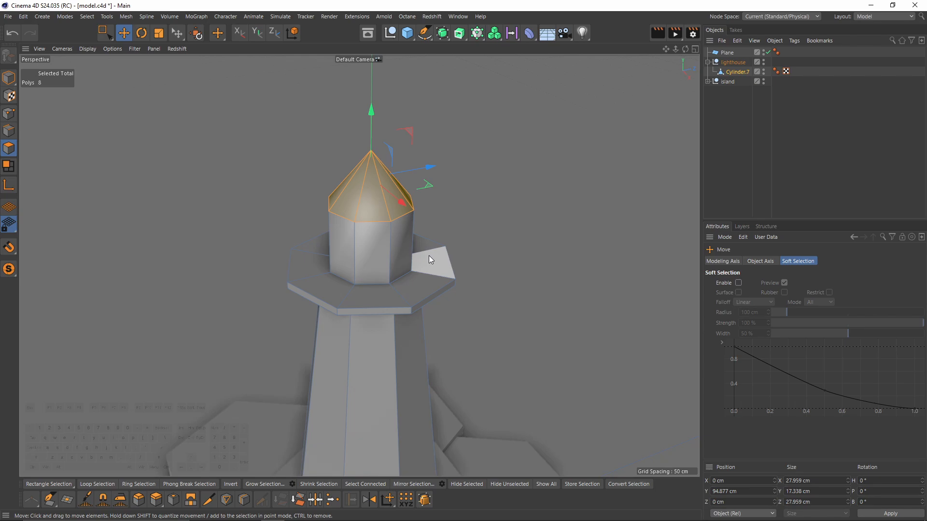
# Split the roof faces into a separate object and delete them from the tower mesh
pyautogui.press('u')
pyautogui.press('p')
pyautogui.keyDown('alt'); pyautogui.moveTo(400, 219); pyautogui.dragTo(422, 192, button='middle'); pyautogui.keyUp('alt')
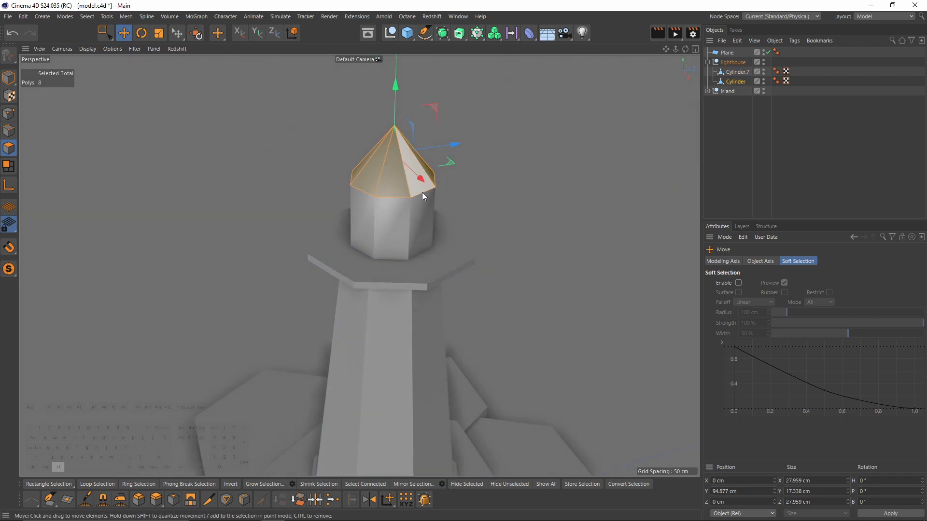
pyautogui.click(726, 72)
pyautogui.press('Delete')
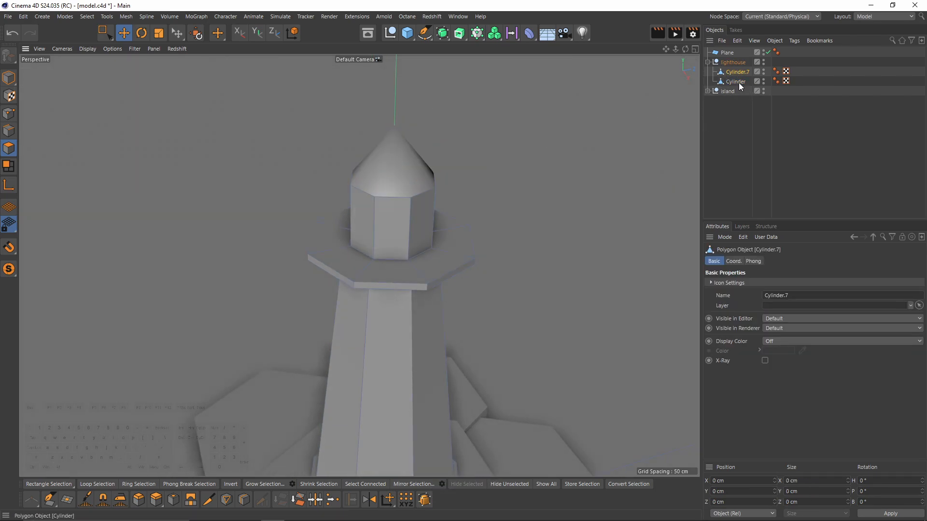
# Extrude the separated roof faces outward to thicken the roof, making it about 32.9 cm wide overall
pyautogui.click(361, 163)
pyautogui.scroll(2, 415, 194)
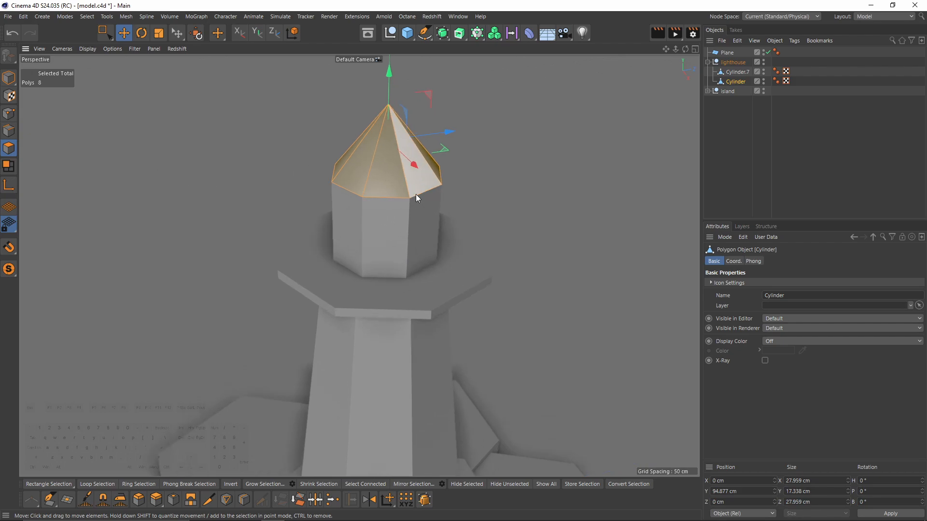
pyautogui.rightClick(462, 195)
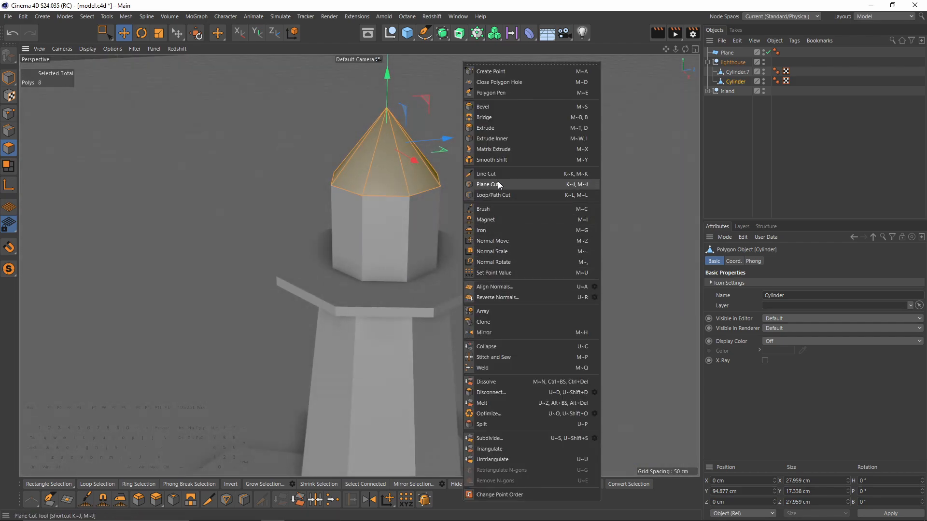
pyautogui.click(488, 128)
pyautogui.moveTo(478, 282); pyautogui.dragTo(485, 282)
pyautogui.keyDown('alt'); pyautogui.moveTo(421, 214); pyautogui.dragTo(497, 268); pyautogui.keyUp('alt')
pyautogui.press('t')
pyautogui.keyDown('alt'); pyautogui.moveTo(457, 235); pyautogui.dragTo(483, 215); pyautogui.keyUp('alt')
pyautogui.keyDown('alt'); pyautogui.moveTo(483, 215); pyautogui.dragTo(457, 210, button='right'); pyautogui.keyUp('alt')
pyautogui.keyDown('alt'); pyautogui.moveTo(457, 210); pyautogui.dragTo(460, 187); pyautogui.keyUp('alt')
pyautogui.keyDown('alt'); pyautogui.moveTo(461, 187); pyautogui.dragTo(467, 178, button='right'); pyautogui.keyUp('alt')
pyautogui.keyDown('alt'); pyautogui.moveTo(467, 178); pyautogui.dragTo(443, 197, button='middle'); pyautogui.keyUp('alt')
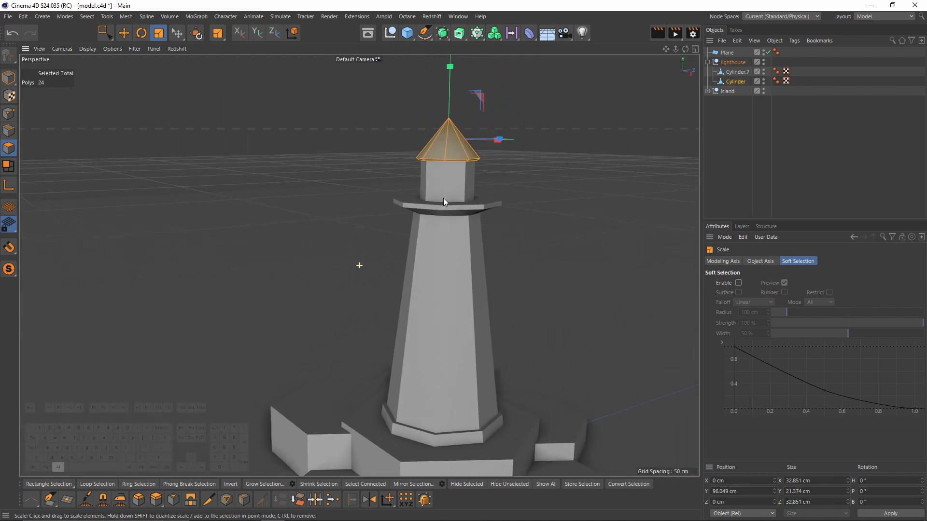
# Loop-select the lantern room's wall faces on the tower mesh and scale them horizontally to about 20.9 cm wide
pyautogui.keyDown('alt'); pyautogui.moveTo(443, 198); pyautogui.dragTo(449, 217); pyautogui.keyUp('alt')
pyautogui.keyDown('alt'); pyautogui.moveTo(448, 216); pyautogui.dragTo(495, 190, button='right'); pyautogui.keyUp('alt')
pyautogui.click(461, 184)
pyautogui.click(731, 72)
pyautogui.scroll(2, 469, 190)
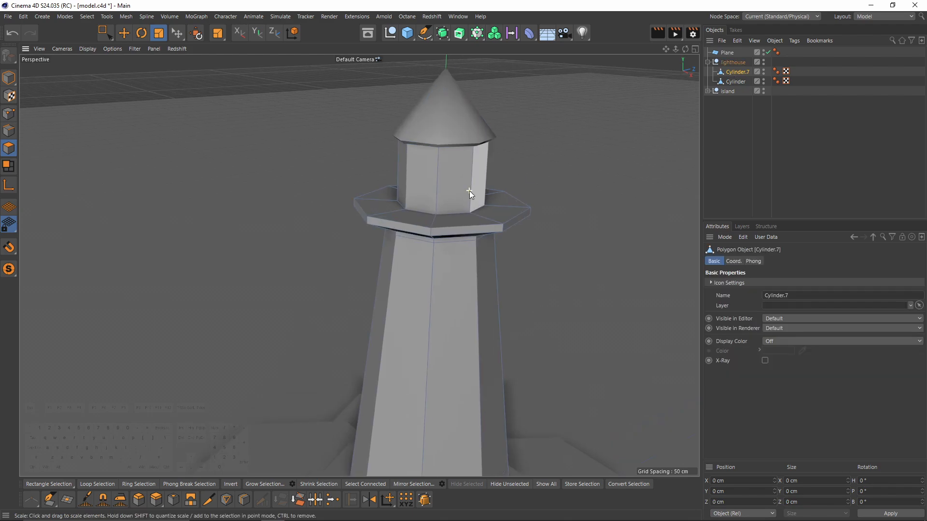
pyautogui.press('u')
pyautogui.press('l')
pyautogui.click(447, 194)
pyautogui.keyDown('alt'); pyautogui.moveTo(447, 194); pyautogui.dragTo(528, 209); pyautogui.keyUp('alt')
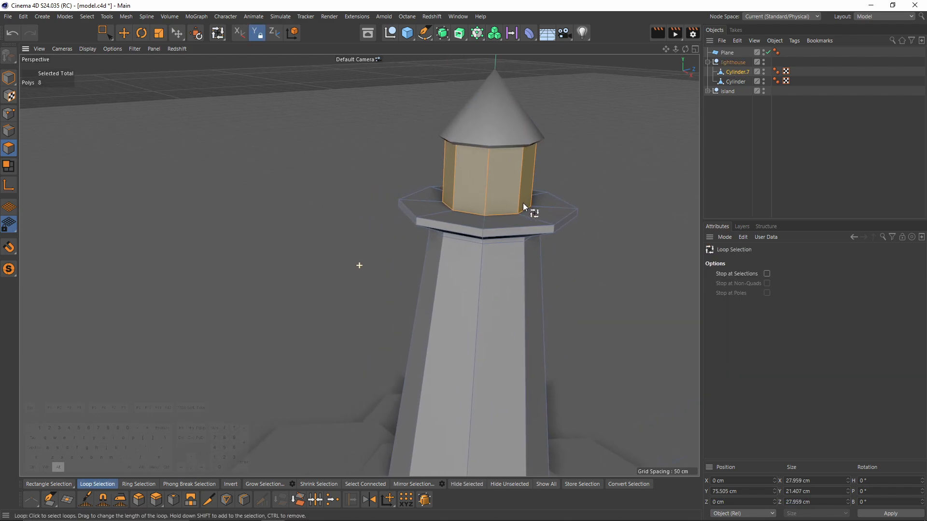
pyautogui.press('t')
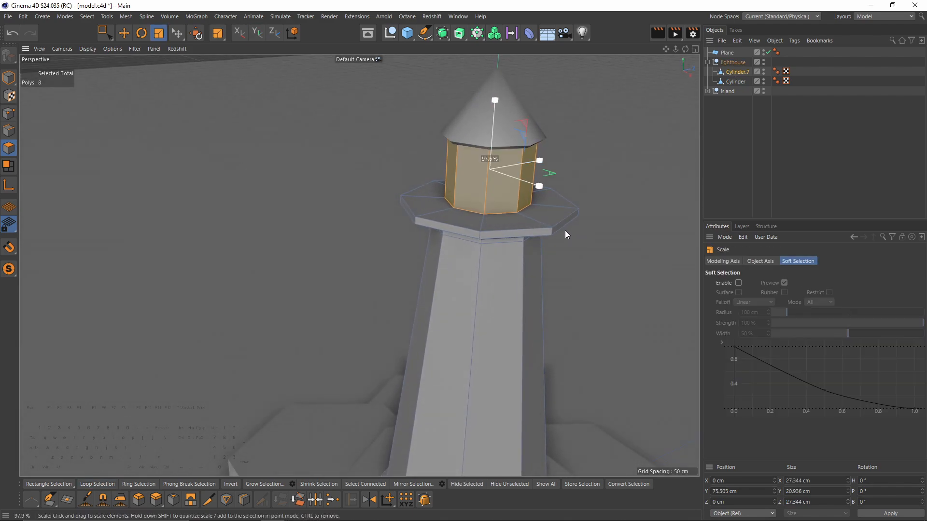
pyautogui.keyDown('alt'); pyautogui.moveTo(536, 224); pyautogui.dragTo(280, 155); pyautogui.keyUp('alt')
pyautogui.scroll(-3, 279, 155)
pyautogui.keyDown('alt'); pyautogui.moveTo(280, 155); pyautogui.dragTo(353, 179, button='middle'); pyautogui.keyUp('alt')
pyautogui.scroll(1, 353, 179)
pyautogui.click(258, 34)
pyautogui.keyDown('alt'); pyautogui.moveTo(270, 144); pyautogui.dragTo(352, 166, button='middle'); pyautogui.keyUp('alt')
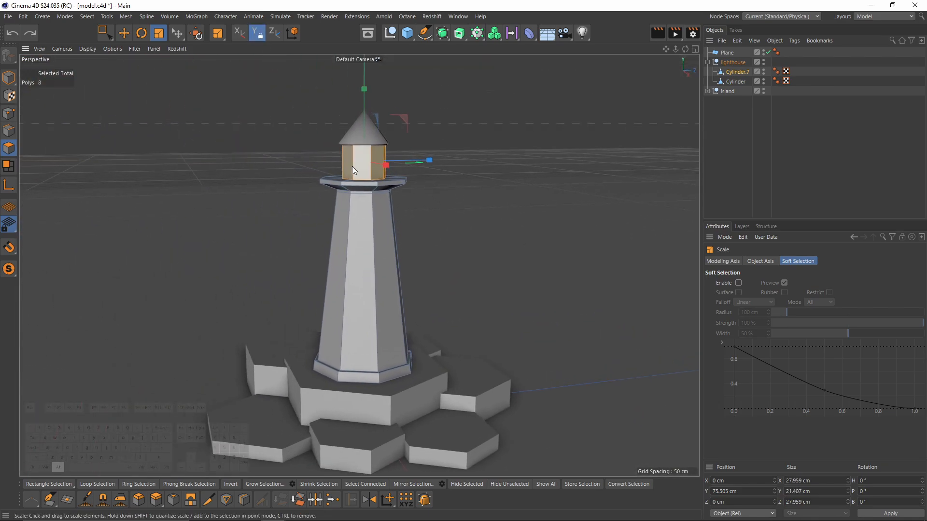
pyautogui.keyDown('alt'); pyautogui.moveTo(352, 166); pyautogui.dragTo(358, 217); pyautogui.keyUp('alt')
pyautogui.scroll(4, 358, 217)
pyautogui.keyDown('alt'); pyautogui.moveTo(357, 264); pyautogui.dragTo(407, 216); pyautogui.keyUp('alt')
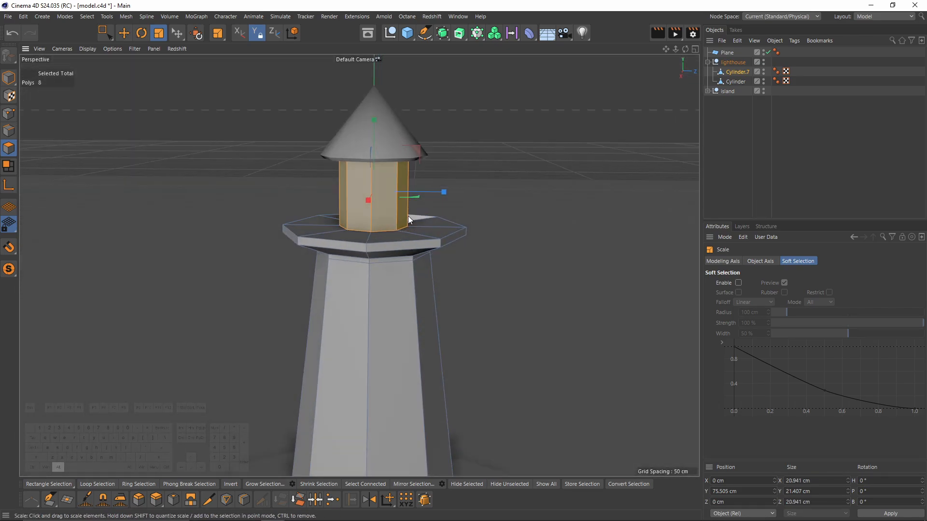
# Widen the selected lantern room walls slightly to about 21.4 cm without changing their height
pyautogui.scroll(-3, 396, 219)
pyautogui.keyDown('alt'); pyautogui.moveTo(381, 226); pyautogui.dragTo(373, 179, button='middle'); pyautogui.keyUp('alt')
pyautogui.keyDown('alt'); pyautogui.moveTo(373, 178); pyautogui.dragTo(380, 198); pyautogui.keyUp('alt')
pyautogui.scroll(2, 386, 141)
pyautogui.scroll(2, 386, 141)
pyautogui.keyDown('alt'); pyautogui.moveTo(386, 145); pyautogui.dragTo(401, 196); pyautogui.keyUp('alt')
pyautogui.keyDown('alt'); pyautogui.moveTo(401, 195); pyautogui.dragTo(443, 250, button='middle'); pyautogui.keyUp('alt')
pyautogui.keyDown('alt'); pyautogui.moveTo(443, 250); pyautogui.dragTo(435, 258); pyautogui.keyUp('alt')
pyautogui.keyDown('alt'); pyautogui.moveTo(392, 291); pyautogui.dragTo(352, 291, button='right'); pyautogui.keyUp('alt')
pyautogui.keyDown('alt'); pyautogui.moveTo(353, 291); pyautogui.dragTo(362, 273); pyautogui.keyUp('alt')
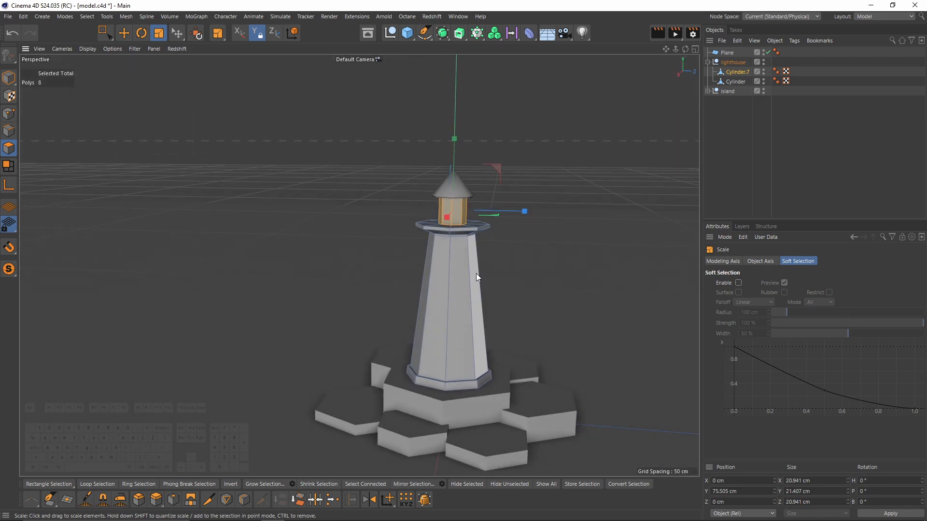
pyautogui.moveTo(476, 273); pyautogui.dragTo(486, 272)
# Select all faces of the roof object and scale them horizontally to about 26.1 cm wide
pyautogui.scroll(4, 449, 191)
pyautogui.click(738, 81)
pyautogui.scroll(3, 466, 207)
pyautogui.keyDown('alt'); pyautogui.moveTo(471, 217); pyautogui.dragTo(467, 193); pyautogui.keyUp('alt')
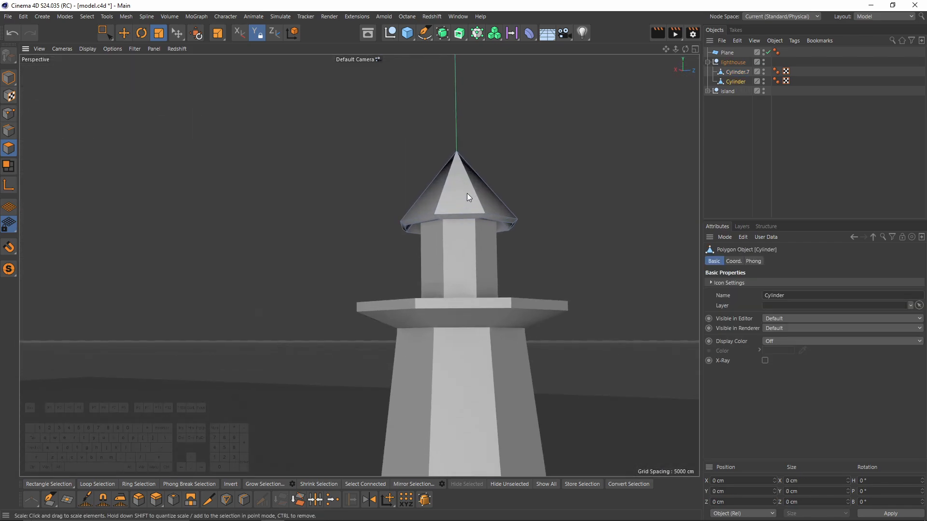
pyautogui.hotkey('ctrl', 'a')
pyautogui.moveTo(564, 285); pyautogui.dragTo(495, 303)
pyautogui.moveTo(475, 221)
pyautogui.keyDown('alt'); pyautogui.mouseDown()
pyautogui.moveTo(499, 256)
pyautogui.moveTo(488, 233)
pyautogui.mouseUp(); pyautogui.keyUp('alt')
pyautogui.keyDown('alt'); pyautogui.moveTo(487, 233); pyautogui.dragTo(423, 232, button='right'); pyautogui.keyUp('alt')
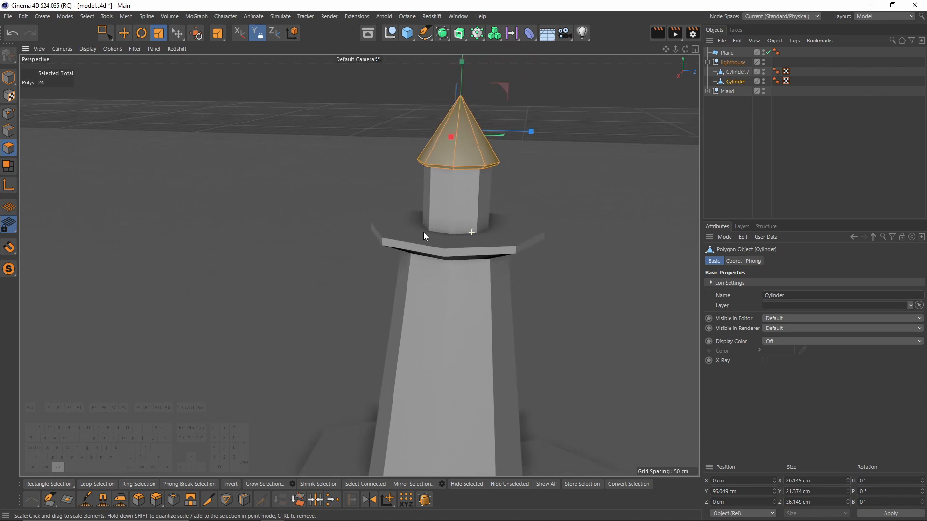
# Select the two apex points of the roof and move them down slightly to shorten the cone
pyautogui.keyDown('alt'); pyautogui.moveTo(423, 233); pyautogui.dragTo(466, 193); pyautogui.keyUp('alt')
pyautogui.keyDown('alt'); pyautogui.moveTo(466, 193); pyautogui.dragTo(468, 205, button='middle'); pyautogui.keyUp('alt')
pyautogui.click(7, 112)
pyautogui.press('space')
pyautogui.moveTo(438, 107); pyautogui.dragTo(477, 132)
pyautogui.moveTo(459, 66); pyautogui.dragTo(460, 73)
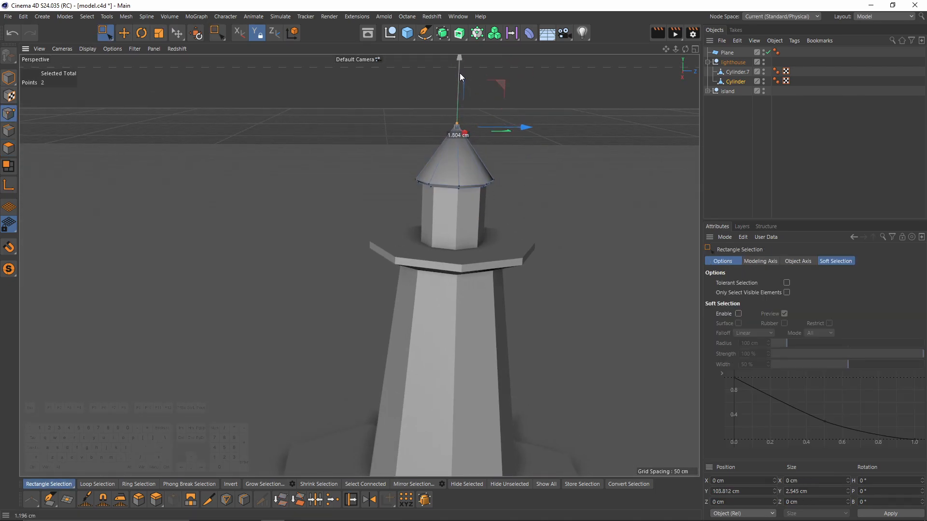
pyautogui.keyDown('alt'); pyautogui.moveTo(448, 170); pyautogui.dragTo(453, 200); pyautogui.keyUp('alt')
# Add two horizontal loop cuts to the lantern room's walls, at about 90% and then about 43.5% of the remaining height
pyautogui.click(10, 81)
pyautogui.click(487, 214)
pyautogui.scroll(5, 488, 213)
pyautogui.keyDown('alt'); pyautogui.moveTo(488, 213); pyautogui.dragTo(334, 212, button='middle'); pyautogui.keyUp('alt')
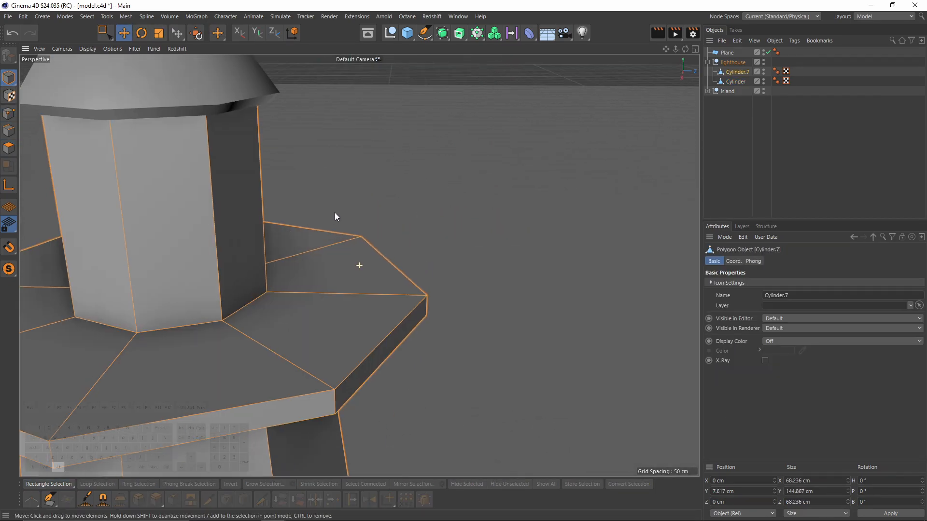
pyautogui.keyDown('alt'); pyautogui.moveTo(334, 213); pyautogui.dragTo(332, 211); pyautogui.keyUp('alt')
pyautogui.click(9, 148)
pyautogui.keyDown('alt'); pyautogui.moveTo(309, 203); pyautogui.dragTo(364, 229, button='middle'); pyautogui.keyUp('alt')
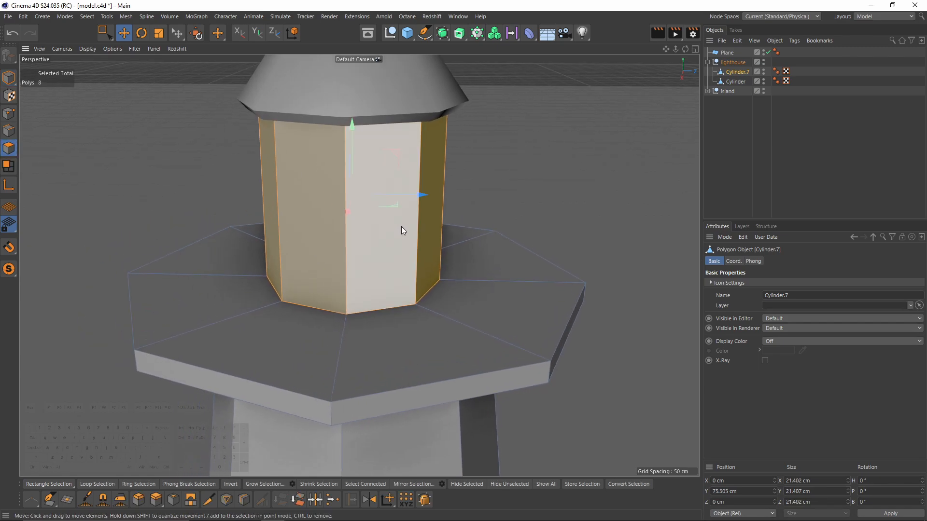
pyautogui.press('k')
pyautogui.press('l')
pyautogui.scroll(-1, 410, 201)
pyautogui.keyDown('alt'); pyautogui.moveTo(410, 201); pyautogui.dragTo(441, 228, button='middle'); pyautogui.keyUp('alt')
pyautogui.keyDown('alt'); pyautogui.moveTo(441, 228); pyautogui.dragTo(445, 217); pyautogui.keyUp('alt')
pyautogui.scroll(-5, 466, 181)
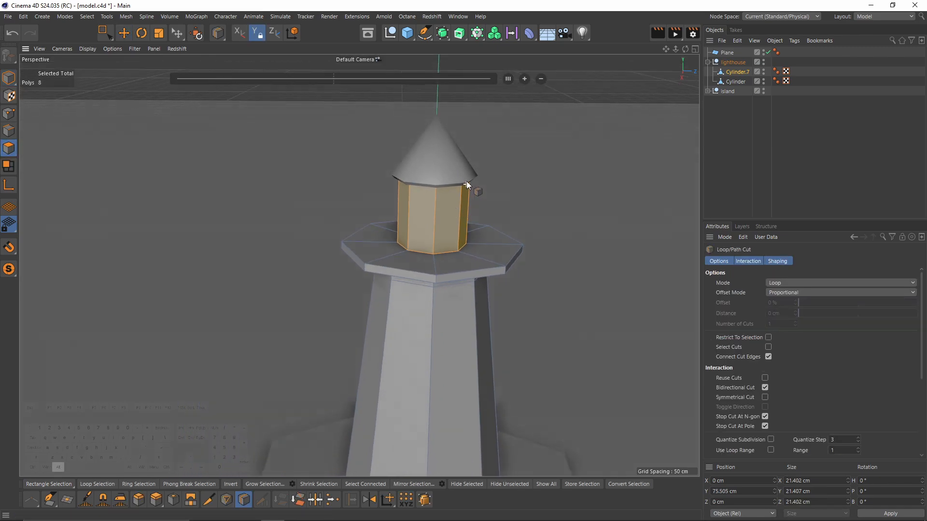
pyautogui.scroll(4, 461, 186)
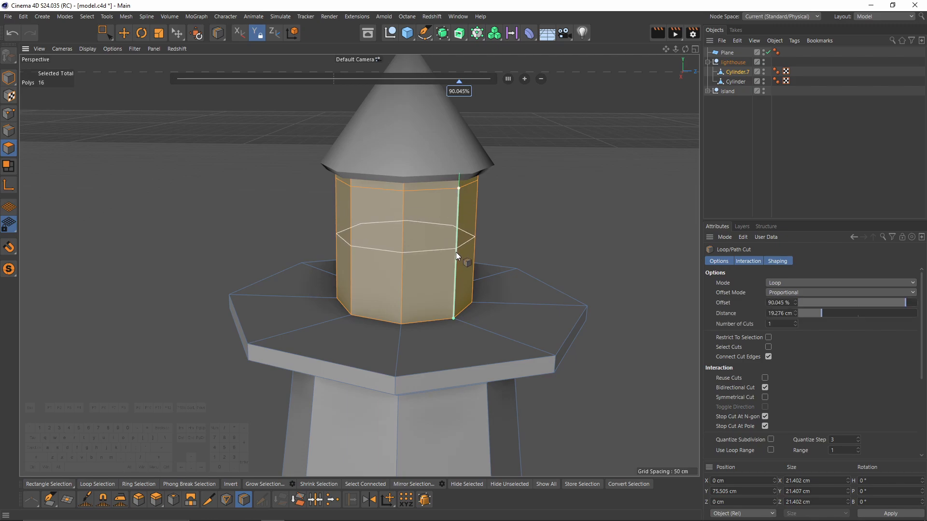
pyautogui.click(458, 263)
pyautogui.keyDown('alt'); pyautogui.moveTo(459, 263); pyautogui.dragTo(406, 268); pyautogui.keyUp('alt')
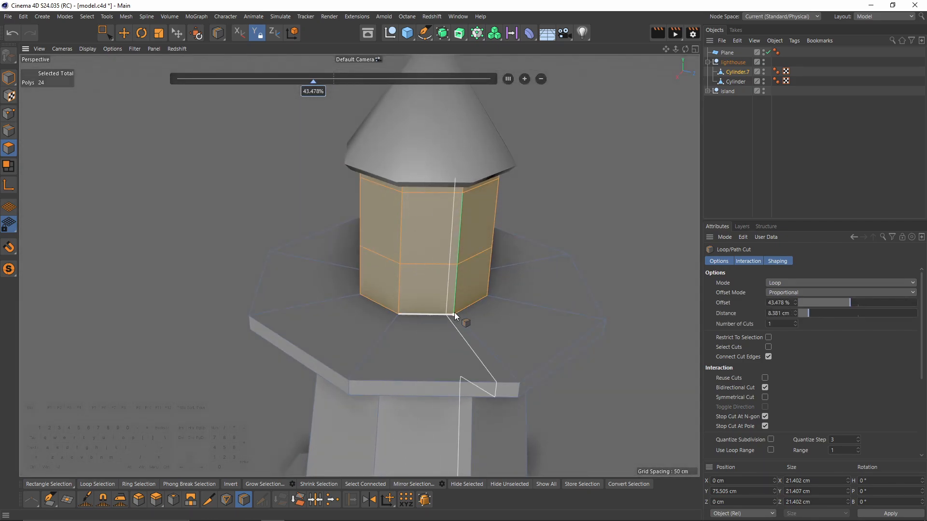
# Loop-select all three bands of the lantern room's walls, split them into a separate object and delete them from the tower mesh
pyautogui.press('u')
pyautogui.press('l')
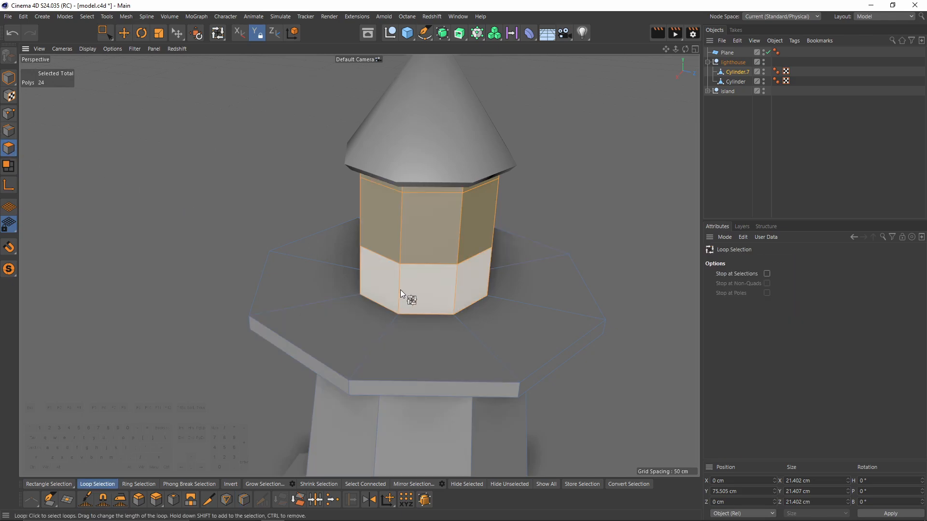
pyautogui.click(400, 289)
pyautogui.keyDown('shift'); pyautogui.click(410, 246); pyautogui.keyUp('shift')
pyautogui.keyDown('alt'); pyautogui.moveTo(410, 241); pyautogui.dragTo(518, 262); pyautogui.keyUp('alt')
pyautogui.keyDown('shift'); pyautogui.click(403, 180); pyautogui.keyUp('shift')
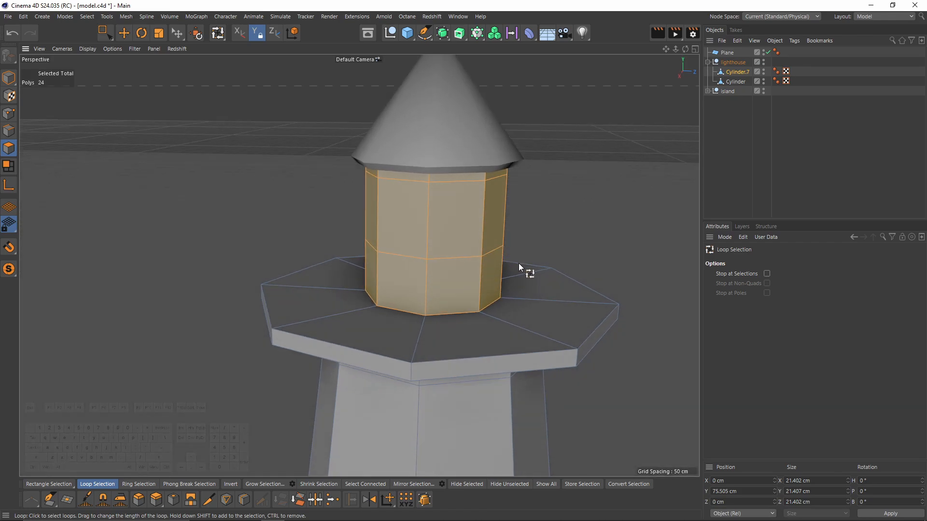
pyautogui.rightClick(518, 263)
pyautogui.click(543, 428)
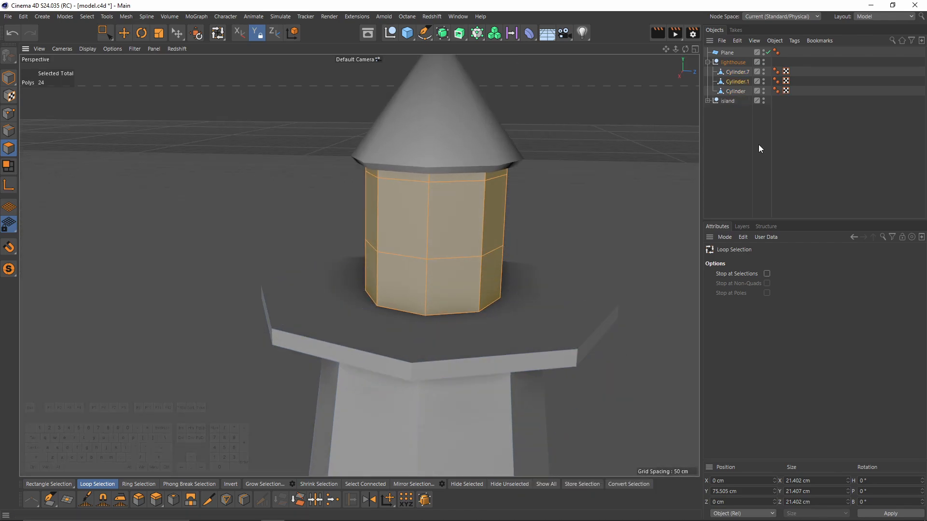
pyautogui.click(739, 73)
pyautogui.press('Delete')
pyautogui.click(745, 81)
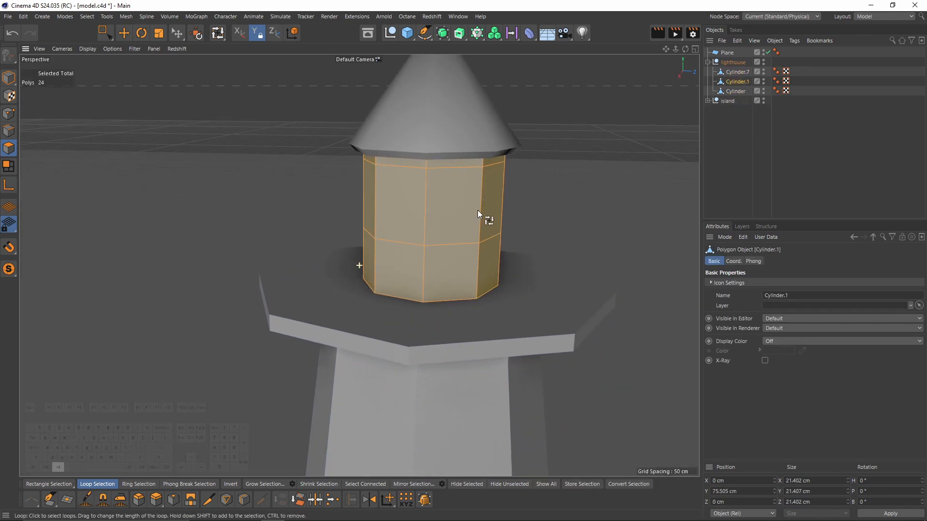
# Add two vertical loop cuts to one lantern wall, the first at about 84.5% and the second close to the opposite side edge
pyautogui.keyDown('alt'); pyautogui.moveTo(477, 210); pyautogui.dragTo(473, 231); pyautogui.keyUp('alt')
pyautogui.scroll(2, 494, 210)
pyautogui.keyDown('alt'); pyautogui.moveTo(488, 259); pyautogui.dragTo(468, 289, button='middle'); pyautogui.keyUp('alt')
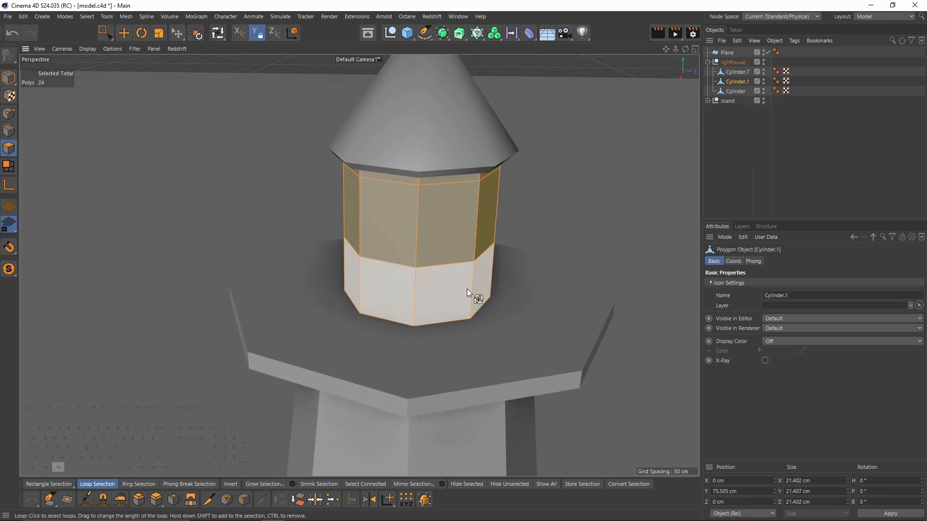
pyautogui.keyDown('alt'); pyautogui.moveTo(468, 289); pyautogui.dragTo(450, 279); pyautogui.keyUp('alt')
pyautogui.press('k')
pyautogui.press('l')
pyautogui.click(421, 322)
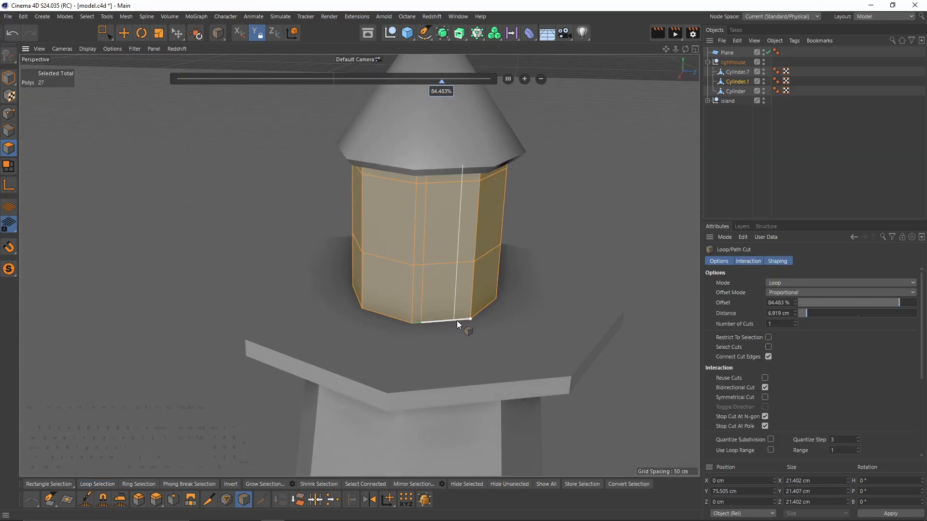
pyautogui.click(462, 321)
# Delete the large middle face between the vertical cuts on the lantern wall to open a window
pyautogui.click(124, 34)
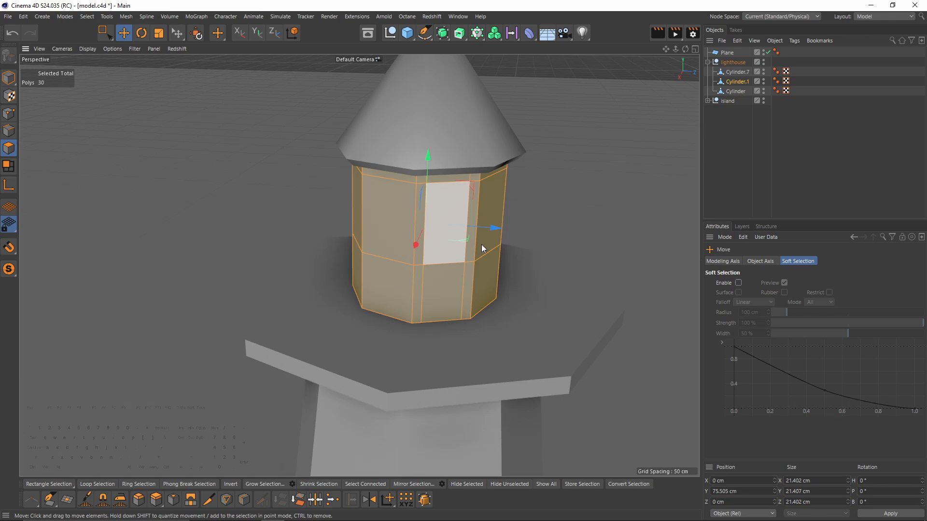
pyautogui.click(444, 242)
pyautogui.scroll(3, 490, 258)
pyautogui.moveTo(451, 251)
pyautogui.keyDown('alt'); pyautogui.mouseDown()
pyautogui.moveTo(489, 263)
pyautogui.moveTo(464, 239)
pyautogui.mouseUp(); pyautogui.keyUp('alt')
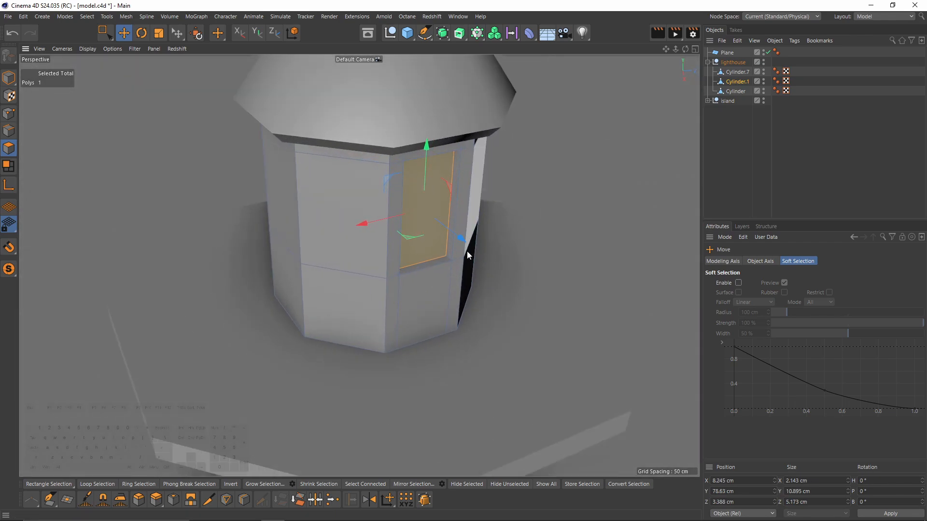
pyautogui.press('Delete')
# Select the faces framing the window opening on the lantern wall, invert the selection and delete the other lantern walls
pyautogui.scroll(-3, 463, 253)
pyautogui.keyDown('alt'); pyautogui.moveTo(357, 264); pyautogui.dragTo(450, 282); pyautogui.keyUp('alt')
pyautogui.scroll(3, 436, 270)
pyautogui.click(419, 339)
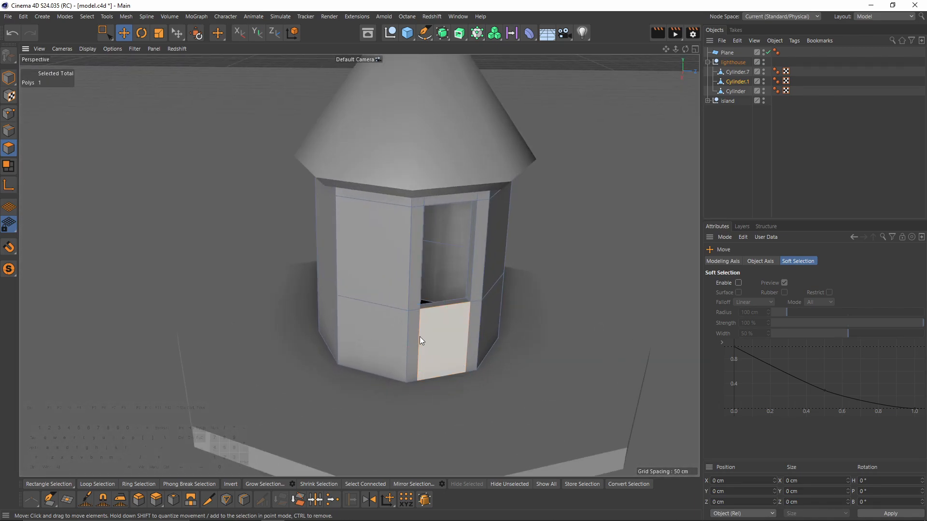
pyautogui.moveTo(419, 337); pyautogui.dragTo(419, 285)
pyautogui.keyDown('alt'); pyautogui.moveTo(419, 285); pyautogui.dragTo(410, 179); pyautogui.keyUp('alt')
pyautogui.keyDown('shift'); pyautogui.click(413, 163); pyautogui.keyUp('shift')
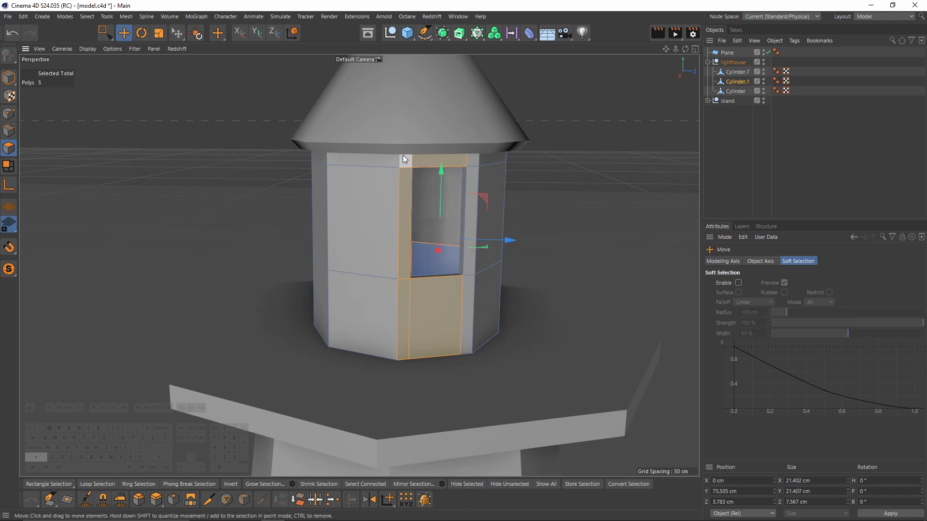
pyautogui.keyDown('shift'); pyautogui.click(403, 157); pyautogui.keyUp('shift')
pyautogui.keyDown('shift'); pyautogui.click(473, 161); pyautogui.keyUp('shift')
pyautogui.keyDown('shift'); pyautogui.click(470, 201); pyautogui.keyUp('shift')
pyautogui.keyDown('shift'); pyautogui.click(469, 304); pyautogui.keyUp('shift')
pyautogui.moveTo(454, 280)
pyautogui.keyDown('alt'); pyautogui.mouseDown()
pyautogui.moveTo(472, 292)
pyautogui.moveTo(468, 285)
pyautogui.mouseUp(); pyautogui.keyUp('alt')
pyautogui.press('u')
pyautogui.press('l')
pyautogui.scroll(2, 460, 285)
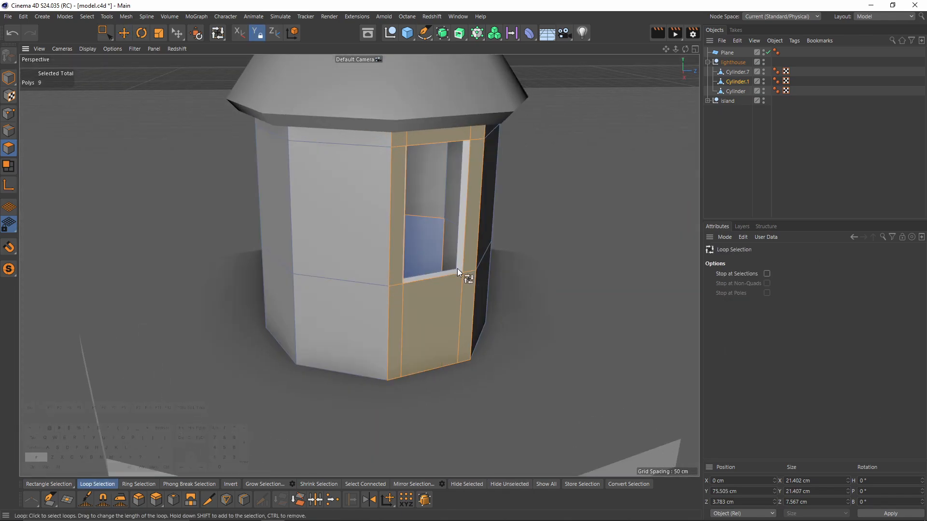
pyautogui.keyDown('alt'); pyautogui.moveTo(487, 271); pyautogui.dragTo(499, 282, button='middle'); pyautogui.keyUp('alt')
pyautogui.press('u')
pyautogui.press('i')
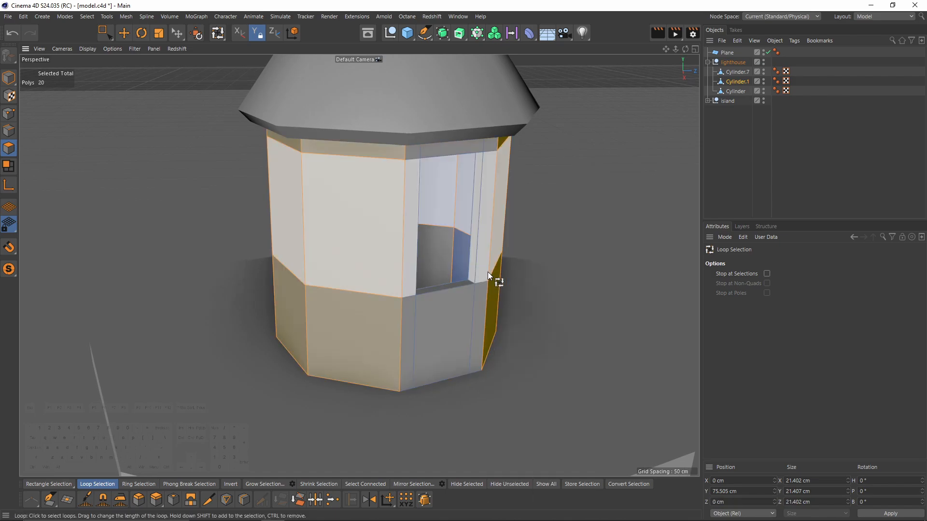
pyautogui.press('Delete')
# Delete the leftover lower wall face opposite the windowed lantern panel
pyautogui.keyDown('alt'); pyautogui.moveTo(434, 262); pyautogui.dragTo(344, 251); pyautogui.keyUp('alt')
pyautogui.keyDown('alt'); pyautogui.moveTo(344, 251); pyautogui.dragTo(416, 261, button='middle'); pyautogui.keyUp('alt')
pyautogui.keyDown('alt'); pyautogui.moveTo(416, 261); pyautogui.dragTo(291, 266); pyautogui.keyUp('alt')
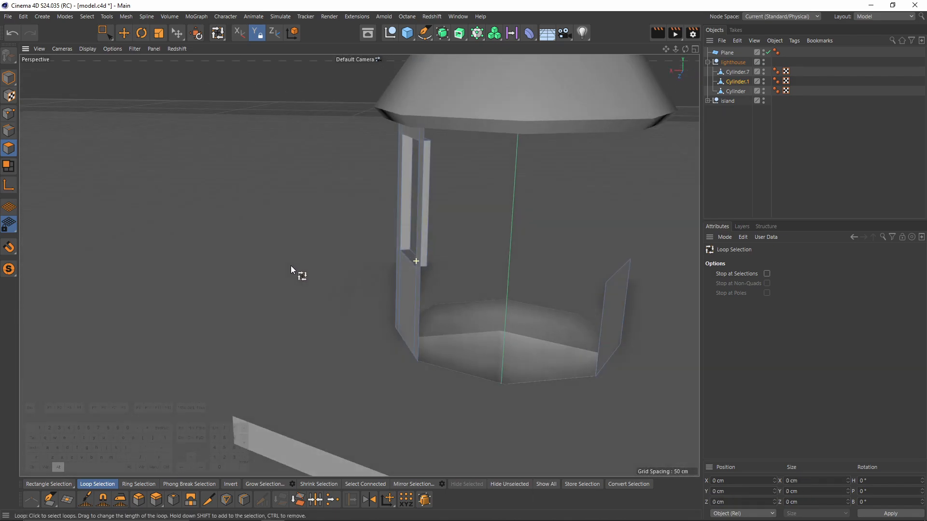
pyautogui.press('e')
pyautogui.click(604, 332)
pyautogui.press('Delete')
# Examine the remaining window panel and its axis position at the tower's centre in the perspective and top views
pyautogui.scroll(-2, 603, 332)
pyautogui.keyDown('alt'); pyautogui.moveTo(463, 268); pyautogui.dragTo(519, 278); pyautogui.keyUp('alt')
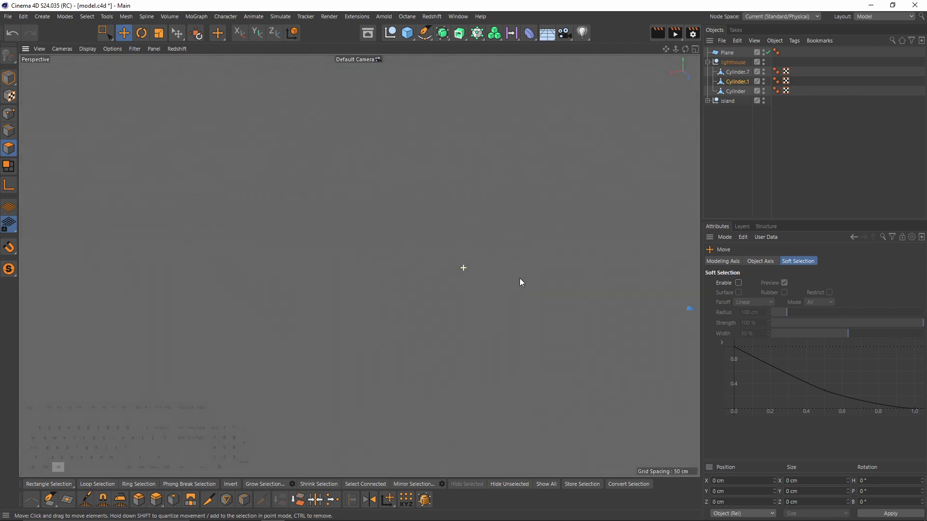
pyautogui.keyDown('alt'); pyautogui.moveTo(520, 278); pyautogui.dragTo(469, 256, button='middle'); pyautogui.keyUp('alt')
pyautogui.scroll(-5, 512, 270)
pyautogui.scroll(4, 553, 287)
pyautogui.click(9, 78)
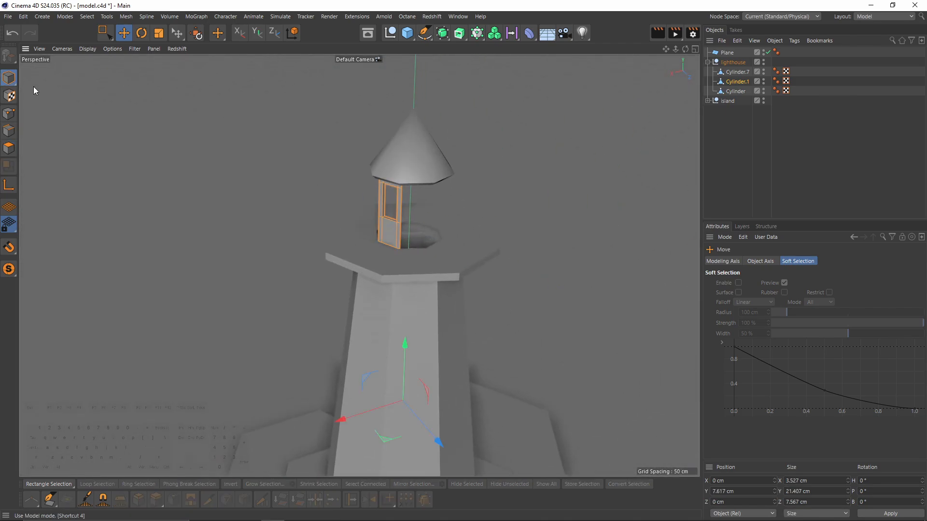
pyautogui.keyDown('alt'); pyautogui.moveTo(320, 253); pyautogui.dragTo(369, 267); pyautogui.keyUp('alt')
pyautogui.middleClick(546, 184)
pyautogui.keyDown('alt'); pyautogui.moveTo(487, 146); pyautogui.dragTo(546, 121, button='right'); pyautogui.keyUp('alt')
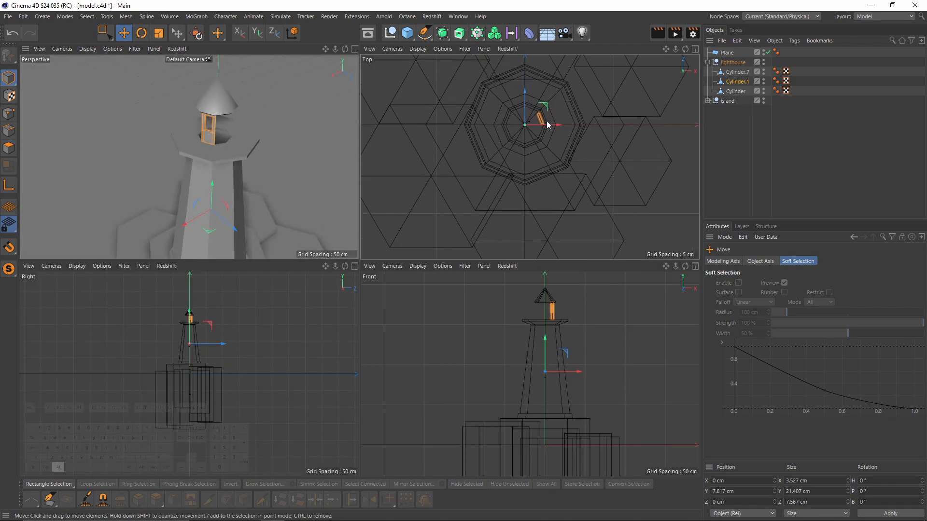
pyautogui.keyDown('alt'); pyautogui.moveTo(547, 121); pyautogui.dragTo(523, 142, button='middle'); pyautogui.keyUp('alt')
pyautogui.keyDown('alt'); pyautogui.moveTo(510, 142); pyautogui.dragTo(548, 142, button='right'); pyautogui.keyUp('alt')
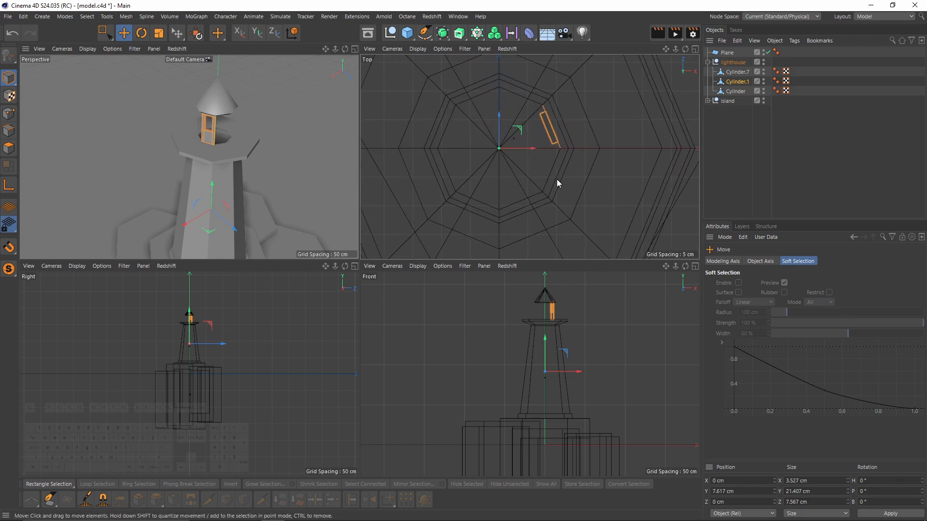
pyautogui.press('F1')
pyautogui.keyDown('alt'); pyautogui.moveTo(417, 189); pyautogui.dragTo(430, 158); pyautogui.keyUp('alt')
# Place the window panel in a radial Cloner with a count of 8 and a radius of 0 cm
pyautogui.click(477, 33)
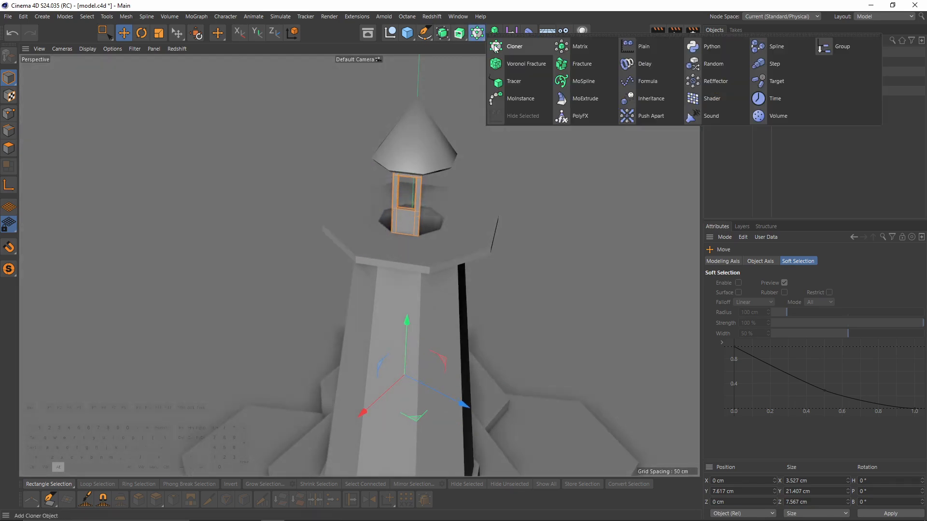
pyautogui.keyDown('alt'); pyautogui.click(531, 49); pyautogui.keyUp('alt')
pyautogui.click(786, 283)
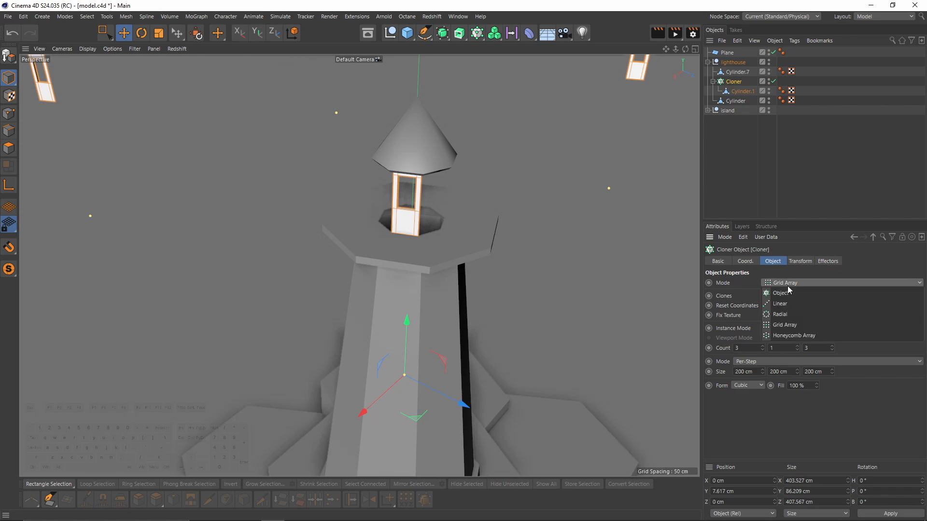
pyautogui.click(780, 314)
pyautogui.keyDown('alt'); pyautogui.moveTo(482, 216); pyautogui.dragTo(469, 259, button='middle'); pyautogui.keyUp('alt')
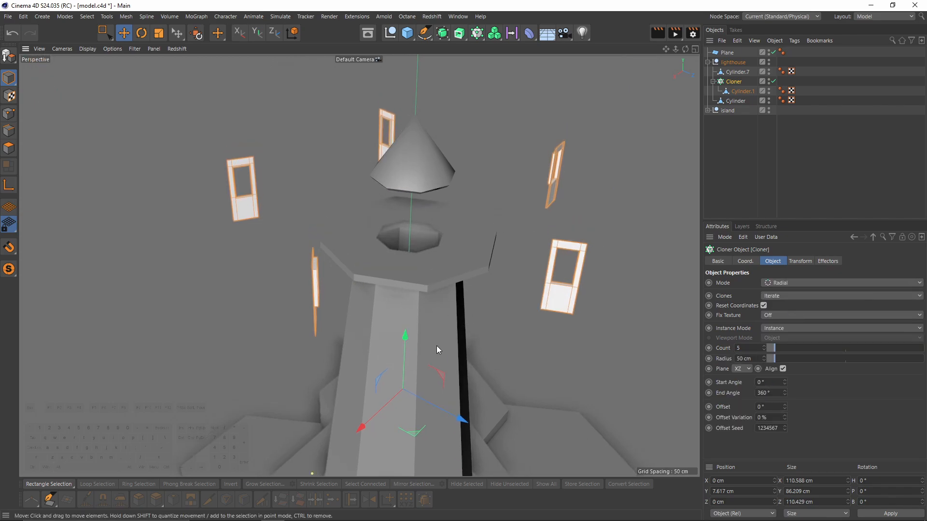
pyautogui.doubleClick(757, 348)
pyautogui.write('8')
pyautogui.press('Return')
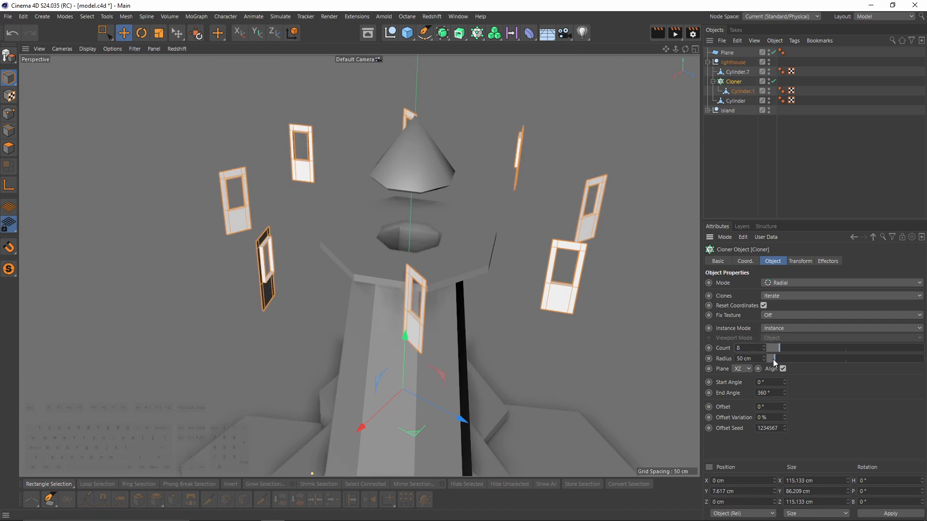
pyautogui.moveTo(772, 359); pyautogui.dragTo(767, 360)
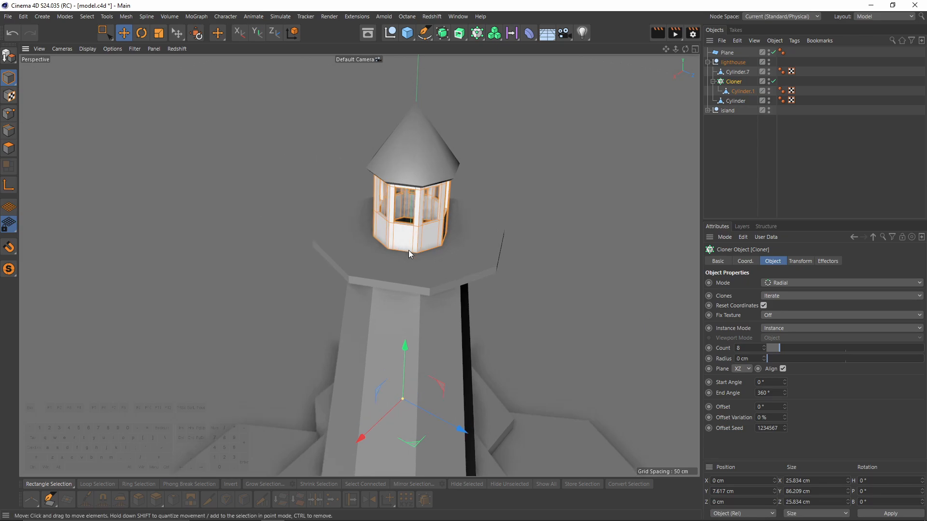
# Darken the Cloner's transform colour to a value of about 37%
pyautogui.keyDown('alt'); pyautogui.moveTo(408, 250); pyautogui.dragTo(459, 214, button='middle'); pyautogui.keyUp('alt')
pyautogui.keyDown('alt'); pyautogui.moveTo(458, 214); pyautogui.dragTo(459, 207); pyautogui.keyUp('alt')
pyautogui.keyDown('alt'); pyautogui.moveTo(459, 207); pyautogui.dragTo(483, 237, button='middle'); pyautogui.keyUp('alt')
pyautogui.scroll(5, 484, 239)
pyautogui.keyDown('alt'); pyautogui.moveTo(485, 241); pyautogui.dragTo(494, 249); pyautogui.keyUp('alt')
pyautogui.click(802, 261)
pyautogui.moveTo(874, 376); pyautogui.dragTo(829, 376)
# Examine the cloned lantern room, roof and gallery from several angles and distances
pyautogui.keyDown('alt'); pyautogui.moveTo(462, 237); pyautogui.dragTo(445, 255); pyautogui.keyUp('alt')
pyautogui.scroll(-4, 454, 232)
pyautogui.keyDown('alt'); pyautogui.moveTo(444, 256); pyautogui.dragTo(705, 199, button='right'); pyautogui.keyUp('alt')
pyautogui.keyDown('alt'); pyautogui.moveTo(474, 233); pyautogui.dragTo(467, 214); pyautogui.keyUp('alt')
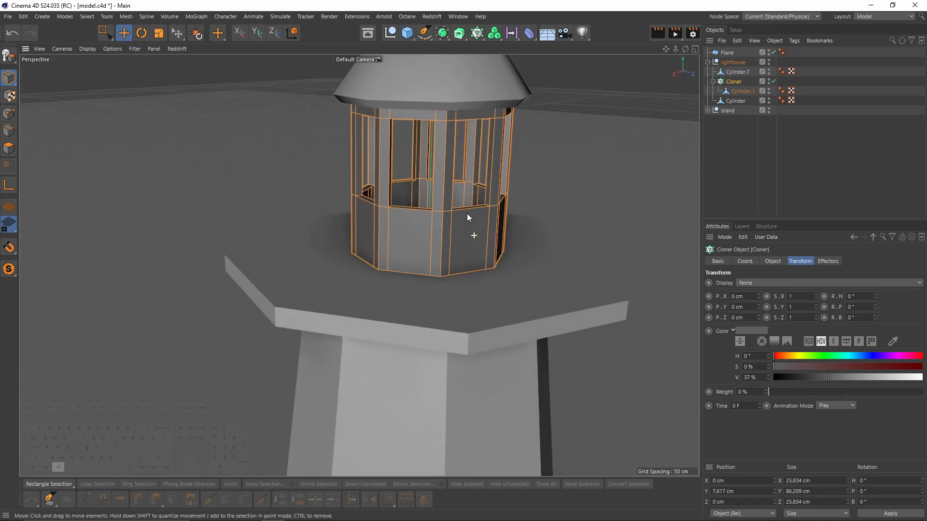
pyautogui.keyDown('alt'); pyautogui.moveTo(471, 227); pyautogui.dragTo(448, 249, button='right'); pyautogui.keyUp('alt')
pyautogui.keyDown('alt'); pyautogui.moveTo(449, 248); pyautogui.dragTo(413, 264); pyautogui.keyUp('alt')
pyautogui.scroll(-6, 468, 245)
pyautogui.keyDown('alt'); pyautogui.moveTo(413, 263); pyautogui.dragTo(367, 193, button='middle'); pyautogui.keyUp('alt')
pyautogui.scroll(-2, 396, 222)
pyautogui.keyDown('alt'); pyautogui.moveTo(366, 193); pyautogui.dragTo(376, 215); pyautogui.keyUp('alt')
pyautogui.keyDown('alt'); pyautogui.moveTo(402, 198); pyautogui.dragTo(436, 197, button='middle'); pyautogui.keyUp('alt')
pyautogui.keyDown('alt'); pyautogui.moveTo(432, 214); pyautogui.dragTo(440, 131); pyautogui.keyUp('alt')
pyautogui.scroll(7, 410, 149)
pyautogui.keyDown('alt'); pyautogui.moveTo(409, 175); pyautogui.dragTo(485, 289); pyautogui.keyUp('alt')
pyautogui.scroll(4, 427, 189)
pyautogui.scroll(-3, 415, 192)
# Select two adjacent top faces of the gallery floor and split them into a separate object
pyautogui.click(464, 282)
pyautogui.scroll(-3, 466, 291)
pyautogui.click(10, 148)
pyautogui.click(448, 264)
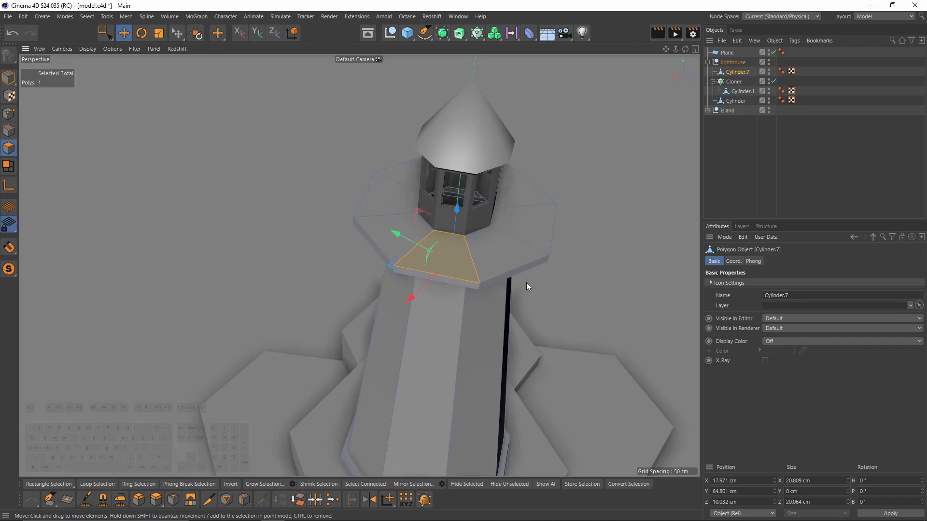
pyautogui.scroll(5, 456, 263)
pyautogui.keyDown('alt'); pyautogui.moveTo(479, 269); pyautogui.dragTo(445, 270, button='middle'); pyautogui.keyUp('alt')
pyautogui.keyDown('shift'); pyautogui.click(481, 266); pyautogui.keyUp('shift')
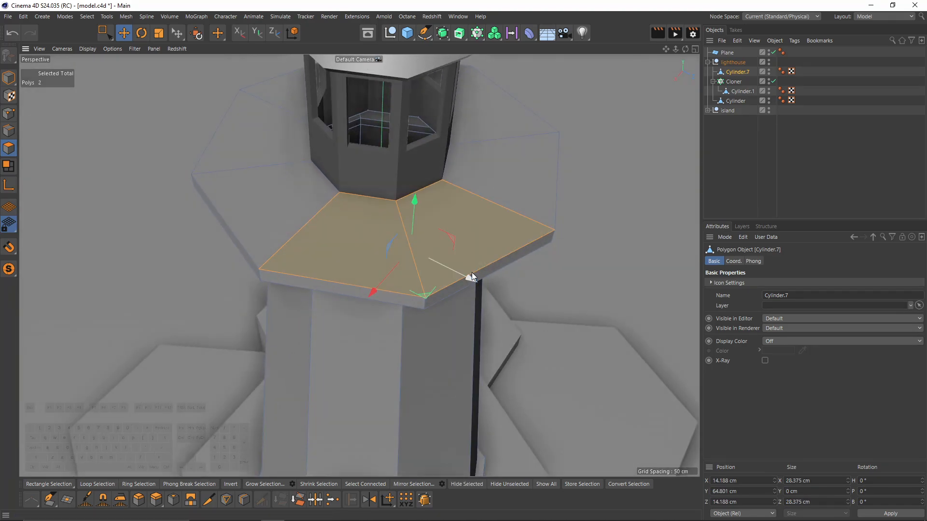
pyautogui.press('u')
pyautogui.press('p')
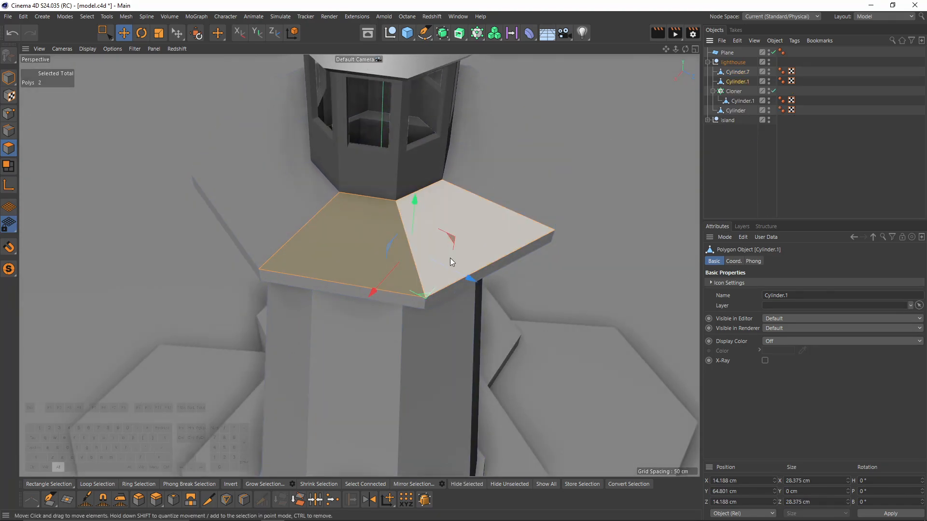
# Add loop cuts to the two split faces, one on each side of their shared edge and two parallel to the outer rim
pyautogui.keyDown('alt'); pyautogui.moveTo(450, 257); pyautogui.dragTo(435, 250); pyautogui.keyUp('alt')
pyautogui.scroll(1, 436, 251)
pyautogui.press('k')
pyautogui.press('l')
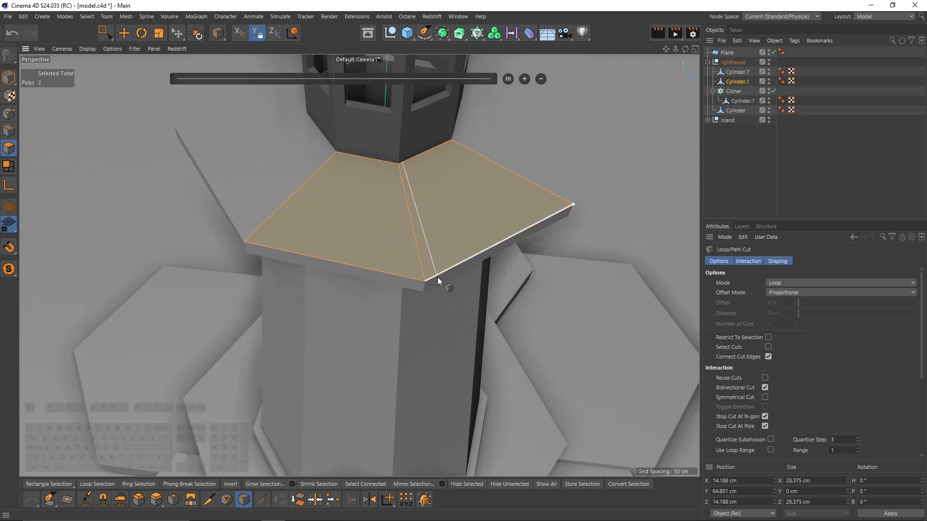
pyautogui.click(437, 262)
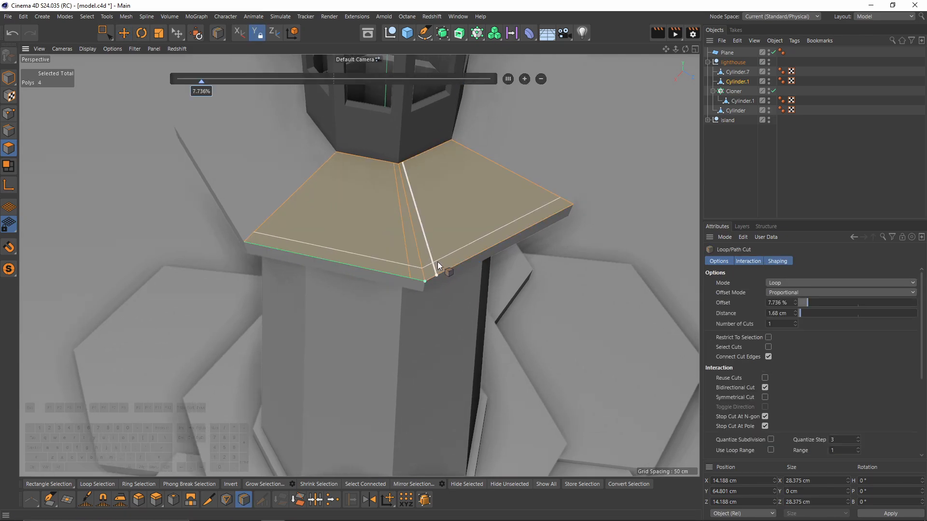
pyautogui.hotkey('ctrl', 'z')
pyautogui.click(436, 265)
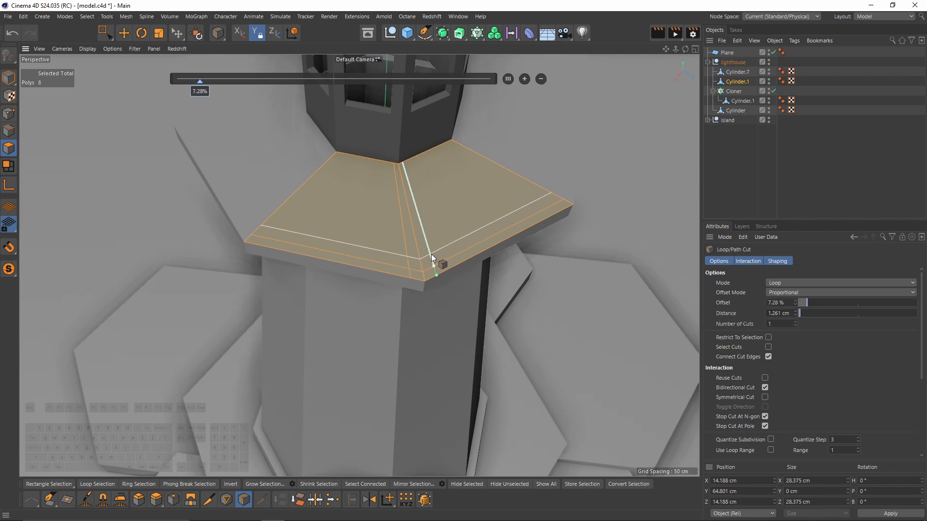
pyautogui.click(431, 254)
# Keep only the two small faces at the gallery corner between the cuts, inverting the selection and deleting the rest
pyautogui.scroll(4, 432, 294)
pyautogui.press('e')
pyautogui.click(431, 282)
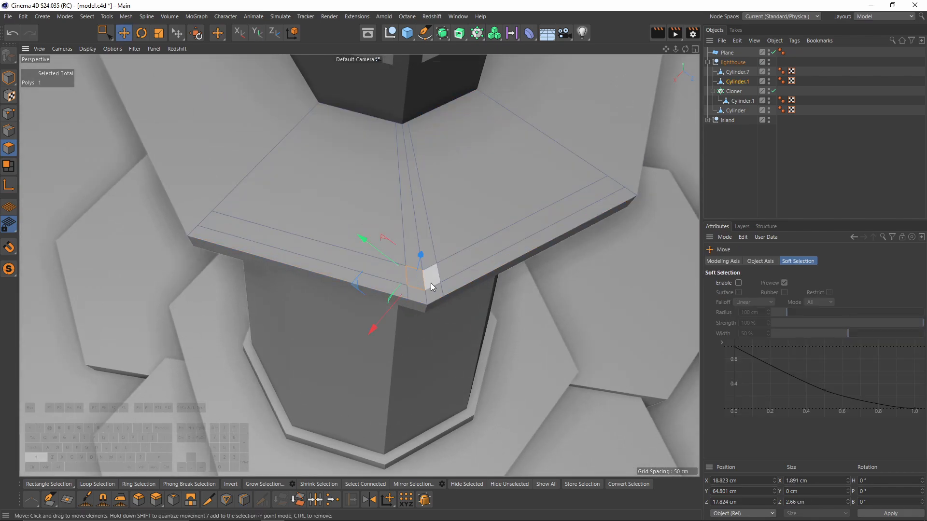
pyautogui.keyDown('shift'); pyautogui.click(431, 282); pyautogui.keyUp('shift')
pyautogui.press('u')
pyautogui.press('i')
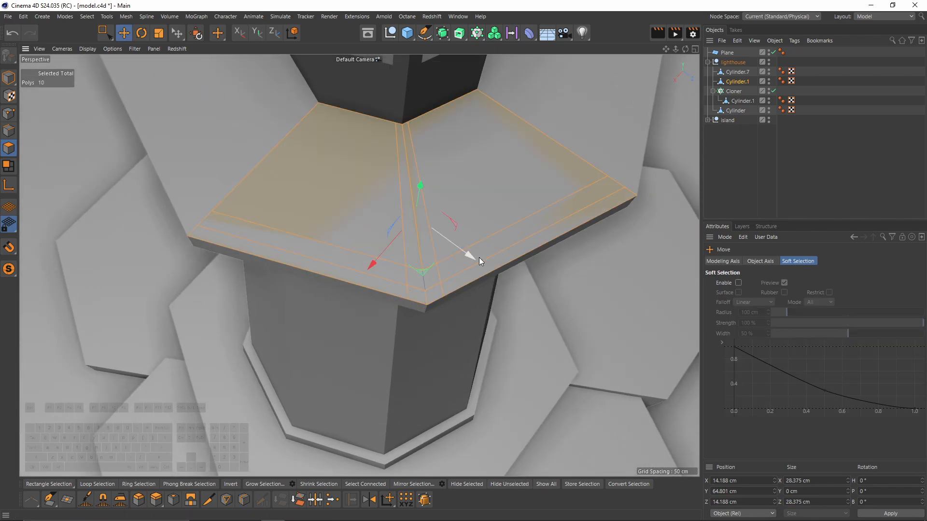
pyautogui.press('Delete')
# In the top view, move the outer points of the two small corner faces inward to form a rough hexagon
pyautogui.middleClick(442, 278)
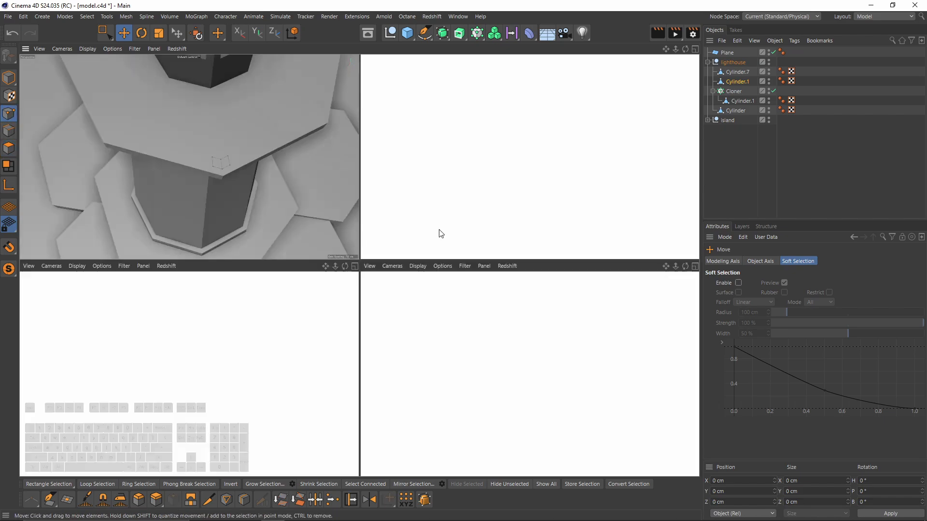
pyautogui.middleClick(439, 231)
pyautogui.scroll(-3, 521, 196)
pyautogui.scroll(-2, 398, 226)
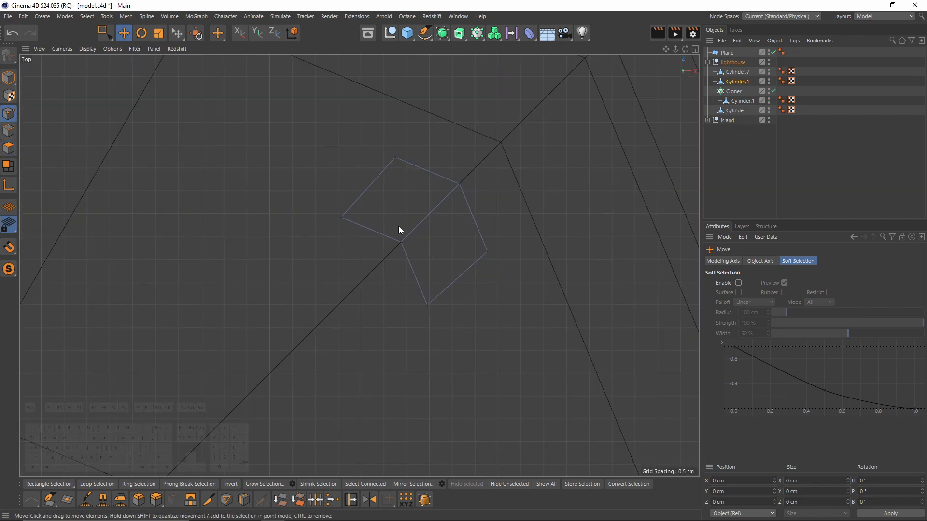
pyautogui.press('0')
pyautogui.moveTo(322, 233); pyautogui.dragTo(464, 134)
pyautogui.moveTo(415, 285); pyautogui.dragTo(441, 319)
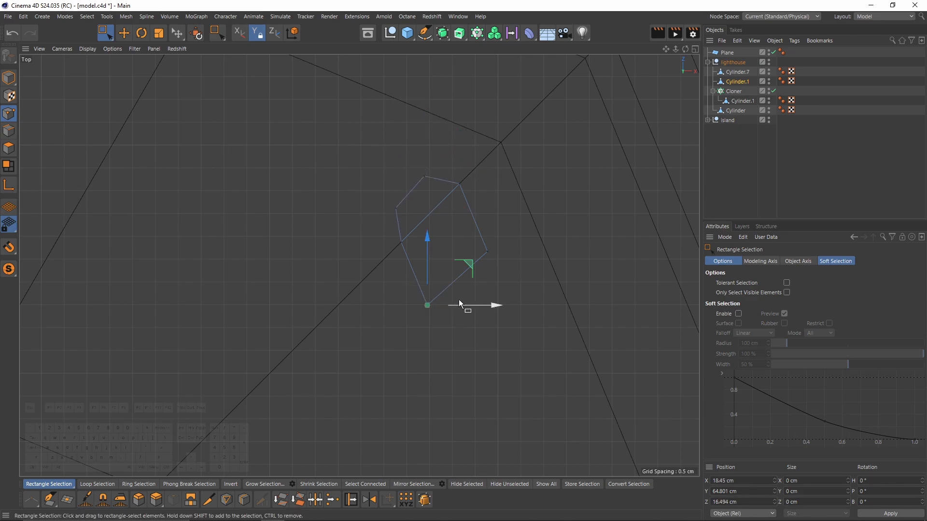
pyautogui.moveTo(468, 265)
pyautogui.mouseDown()
pyautogui.moveTo(477, 217)
pyautogui.moveTo(479, 261)
pyautogui.mouseUp()
pyautogui.moveTo(530, 212); pyautogui.dragTo(509, 188)
pyautogui.moveTo(482, 216)
pyautogui.mouseDown()
pyautogui.moveTo(426, 268)
pyautogui.moveTo(492, 203)
pyautogui.mouseUp()
# Fine-tune the hexagon's individual points in the top view to make its outline more regular
pyautogui.moveTo(362, 170); pyautogui.dragTo(410, 228)
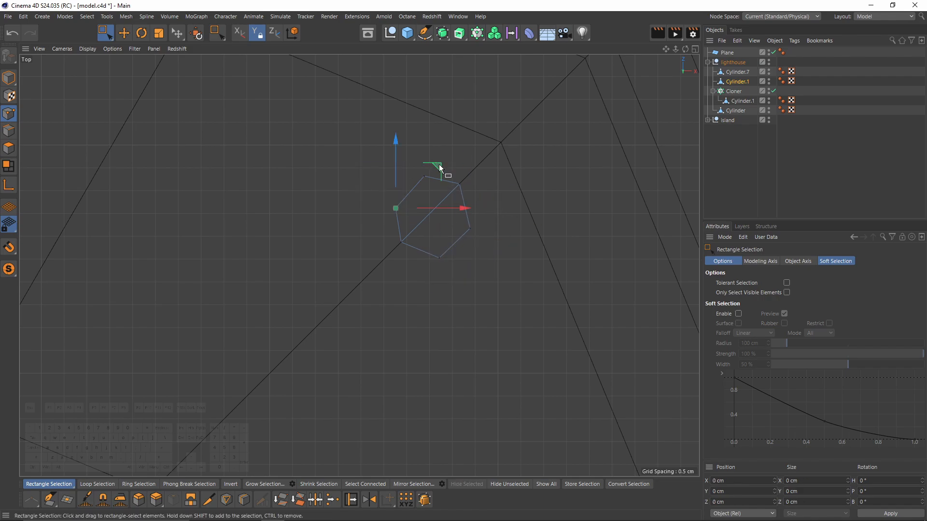
pyautogui.moveTo(439, 164); pyautogui.dragTo(440, 159)
pyautogui.moveTo(408, 158); pyautogui.dragTo(439, 186)
pyautogui.moveTo(463, 138); pyautogui.dragTo(462, 140)
pyautogui.moveTo(382, 162); pyautogui.dragTo(432, 216)
pyautogui.moveTo(451, 148)
pyautogui.mouseDown()
pyautogui.moveTo(435, 187)
pyautogui.moveTo(458, 139)
pyautogui.mouseUp()
pyautogui.press('e')
pyautogui.moveTo(452, 210); pyautogui.dragTo(465, 227)
pyautogui.click(444, 267)
# Extrude the hexagonal faces upward by 17.5 cm into a railing post at the gallery corner
pyautogui.middleClick(503, 246)
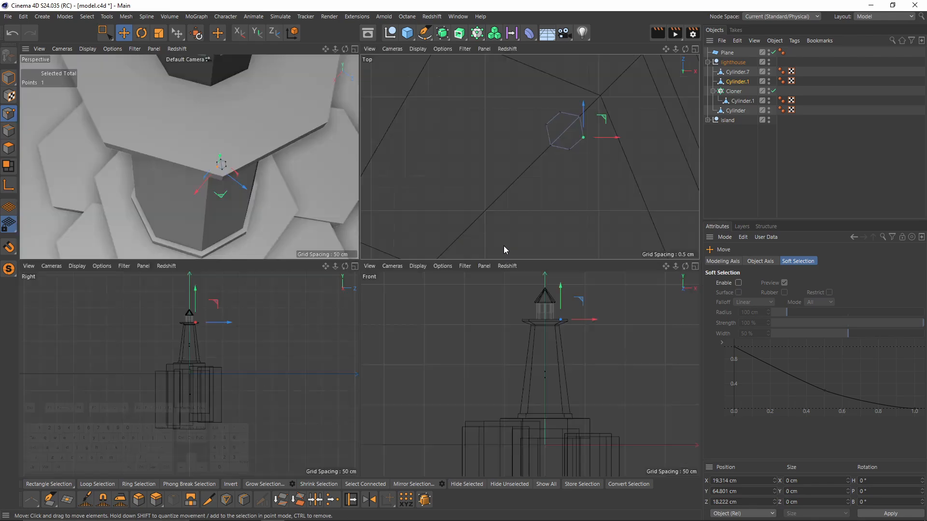
pyautogui.middleClick(290, 203)
pyautogui.click(9, 148)
pyautogui.press('d')
pyautogui.click(473, 314)
pyautogui.hotkey('ctrl', 'z')
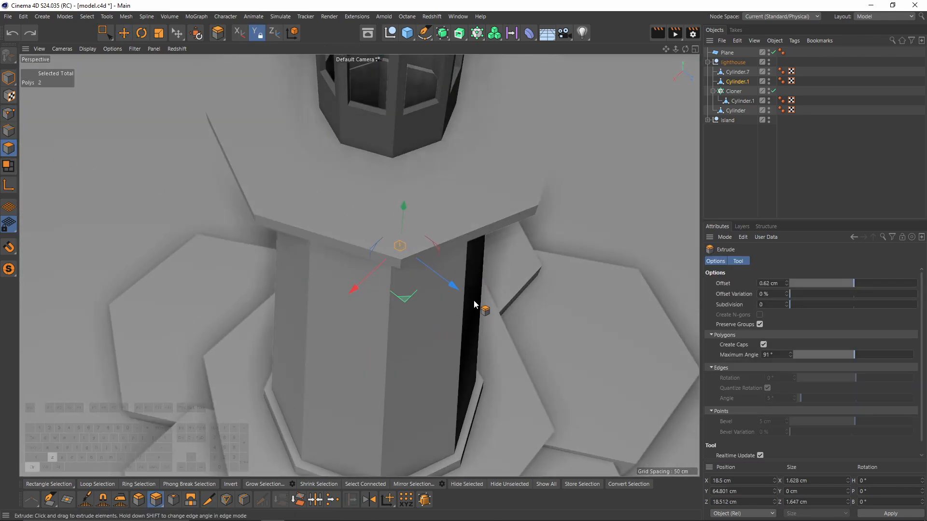
pyautogui.scroll(-3, 473, 299)
pyautogui.keyDown('alt'); pyautogui.moveTo(473, 299); pyautogui.dragTo(522, 293); pyautogui.keyUp('alt')
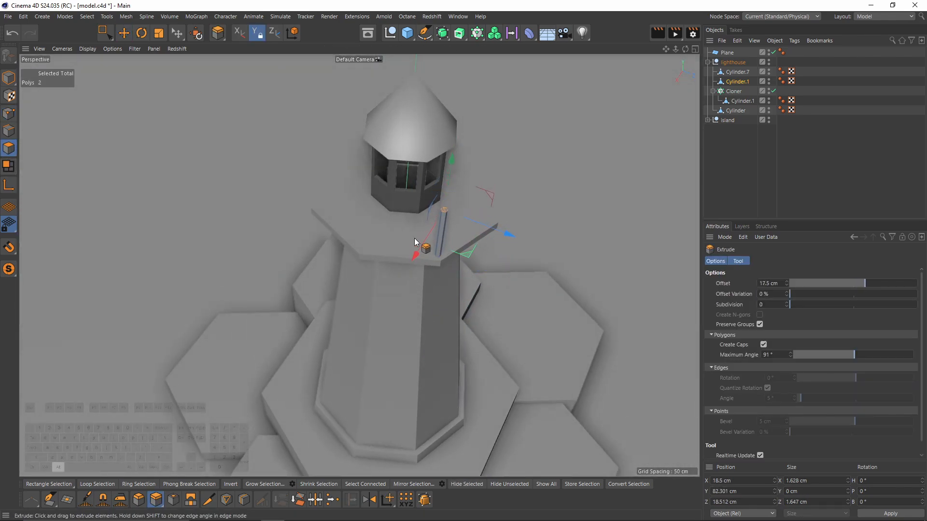
# Lower the post's top faces so the post is about 13.9 cm high
pyautogui.keyDown('alt'); pyautogui.moveTo(414, 238); pyautogui.dragTo(400, 188); pyautogui.keyUp('alt')
pyautogui.moveTo(439, 91); pyautogui.dragTo(440, 109)
pyautogui.keyDown('alt'); pyautogui.moveTo(442, 153); pyautogui.dragTo(366, 162); pyautogui.keyUp('alt')
pyautogui.press('e')
pyautogui.keyDown('alt'); pyautogui.moveTo(365, 312); pyautogui.dragTo(356, 261, button='middle'); pyautogui.keyUp('alt')
pyautogui.keyDown('alt'); pyautogui.moveTo(356, 261); pyautogui.dragTo(367, 285); pyautogui.keyUp('alt')
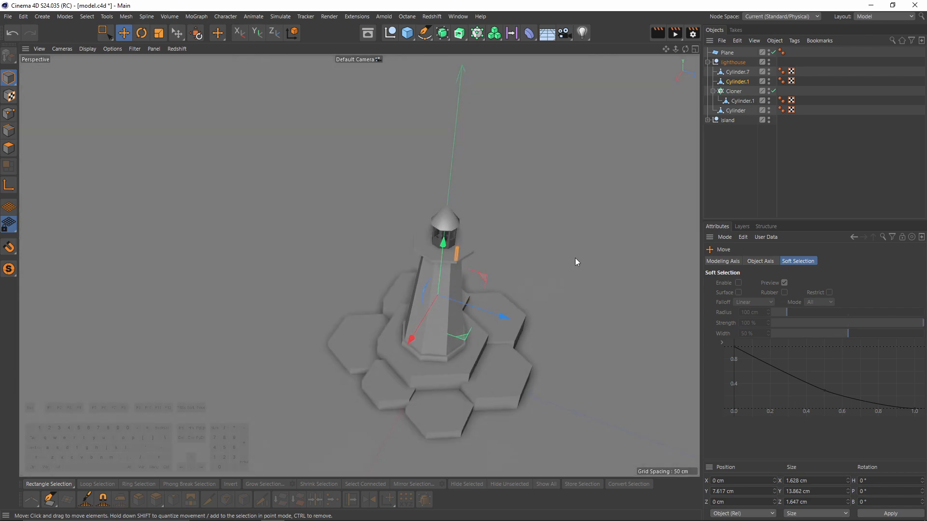
# Check the post's axis at the tower's centre and place the post in a new Cloner
pyautogui.scroll(5, 479, 268)
pyautogui.middleClick(435, 242)
pyautogui.middleClick(529, 141)
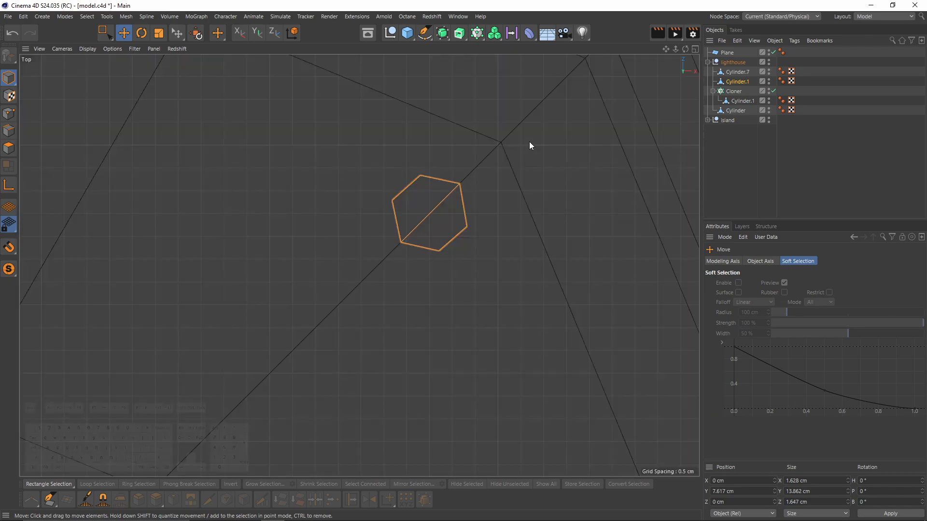
pyautogui.scroll(-6, 550, 125)
pyautogui.keyDown('alt'); pyautogui.moveTo(374, 307); pyautogui.dragTo(394, 242, button='middle'); pyautogui.keyUp('alt')
pyautogui.scroll(2, 394, 243)
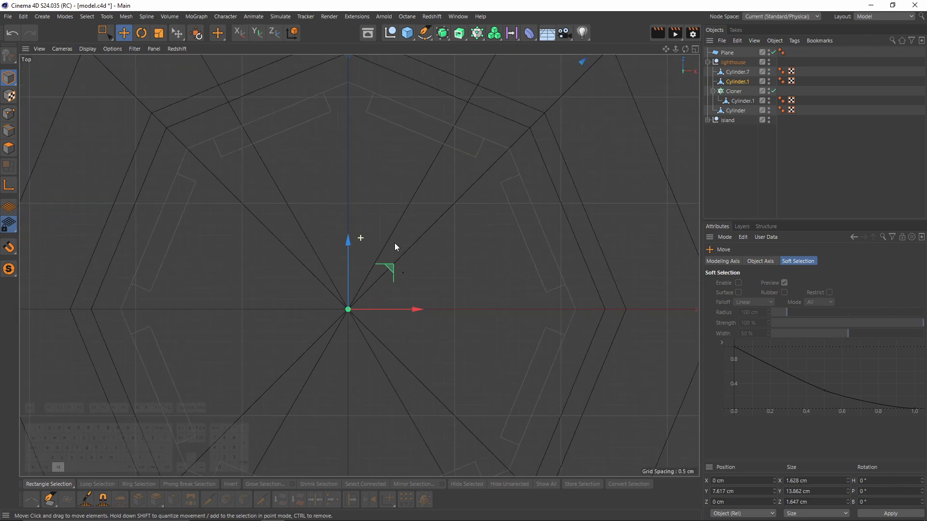
pyautogui.middleClick(356, 304)
pyautogui.middleClick(276, 124)
pyautogui.keyDown('alt'); pyautogui.moveTo(309, 246); pyautogui.dragTo(292, 180); pyautogui.keyUp('alt')
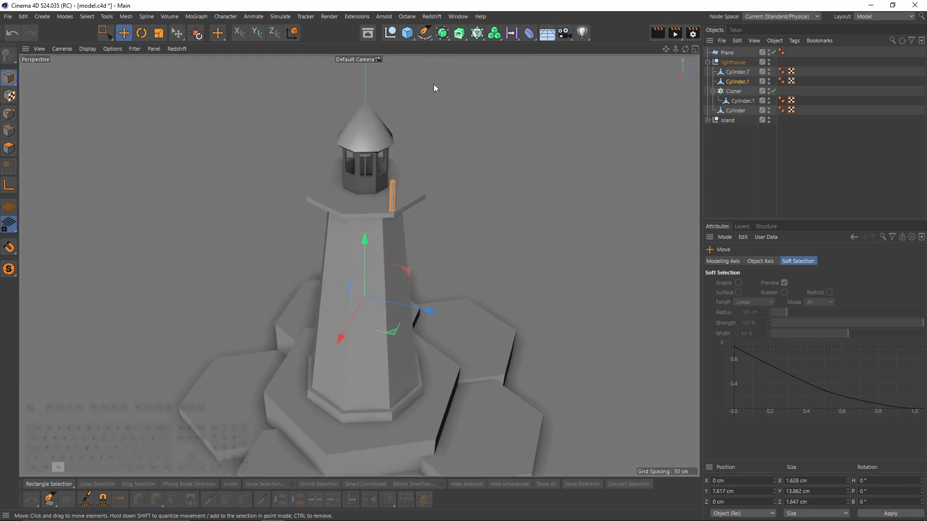
pyautogui.keyDown('alt'); pyautogui.moveTo(476, 34); pyautogui.dragTo(522, 47); pyautogui.keyUp('alt')
pyautogui.keyDown('alt'); pyautogui.moveTo(430, 198); pyautogui.dragTo(454, 189, button='middle'); pyautogui.keyUp('alt')
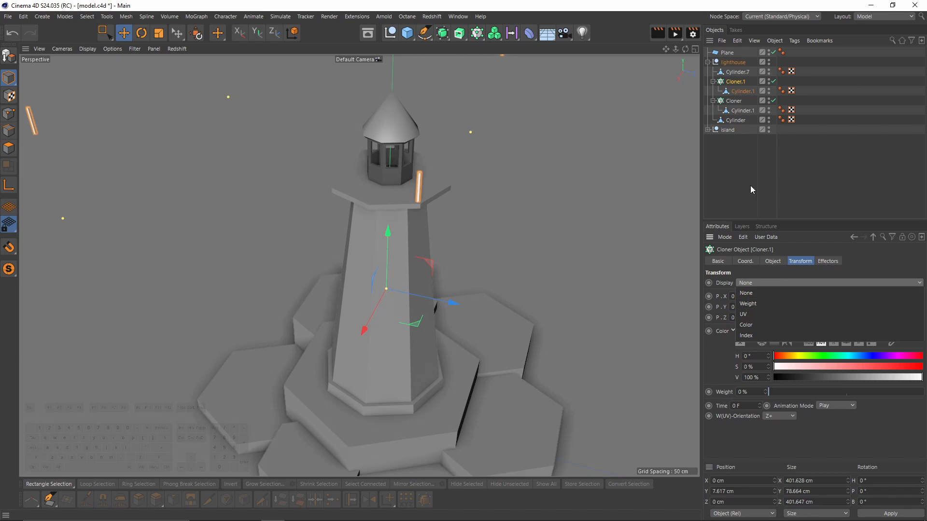
# Undo the post's new Cloner, duplicate the lantern room's Cloner instead, and replace the copy's window panel with the railing post
pyautogui.hotkey('ctrl', 'z')
pyautogui.click(712, 90)
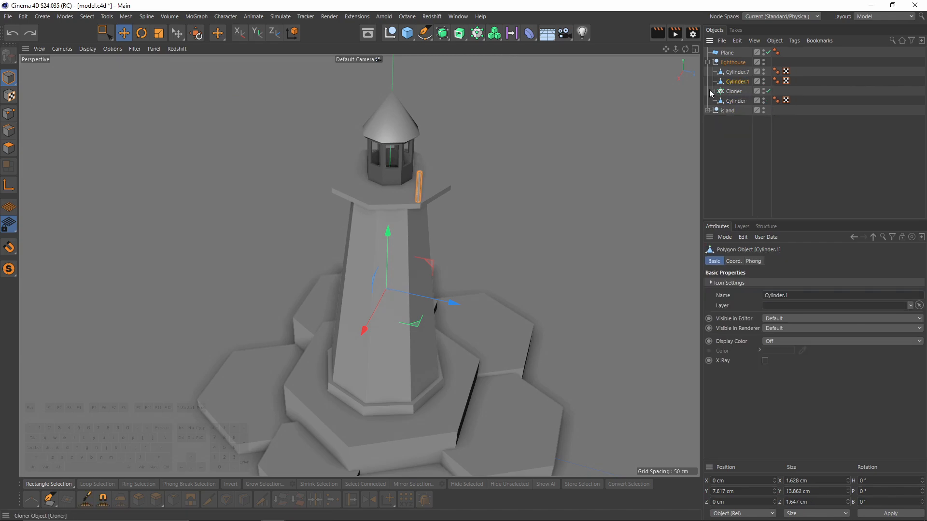
pyautogui.click(732, 92)
pyautogui.keyDown('ctrl'); pyautogui.moveTo(735, 91); pyautogui.dragTo(732, 89); pyautogui.keyUp('ctrl')
pyautogui.click(712, 91)
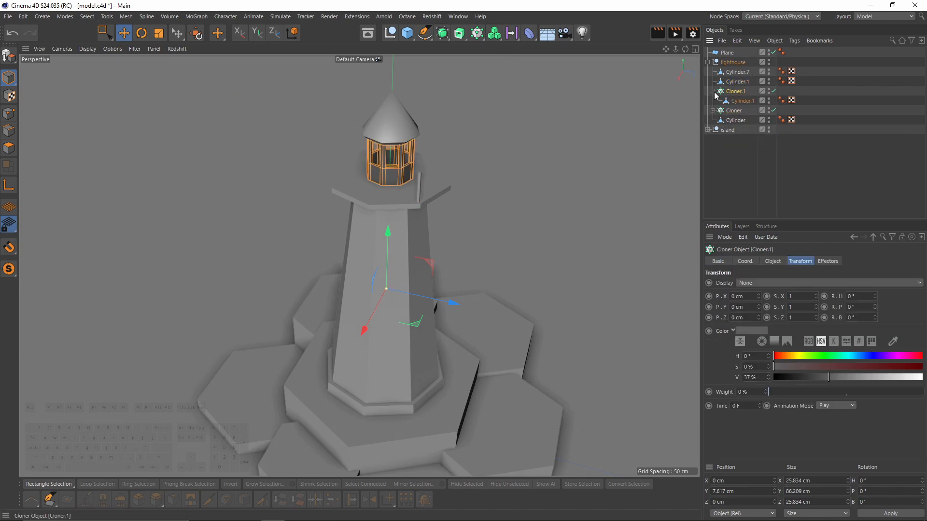
pyautogui.click(740, 101)
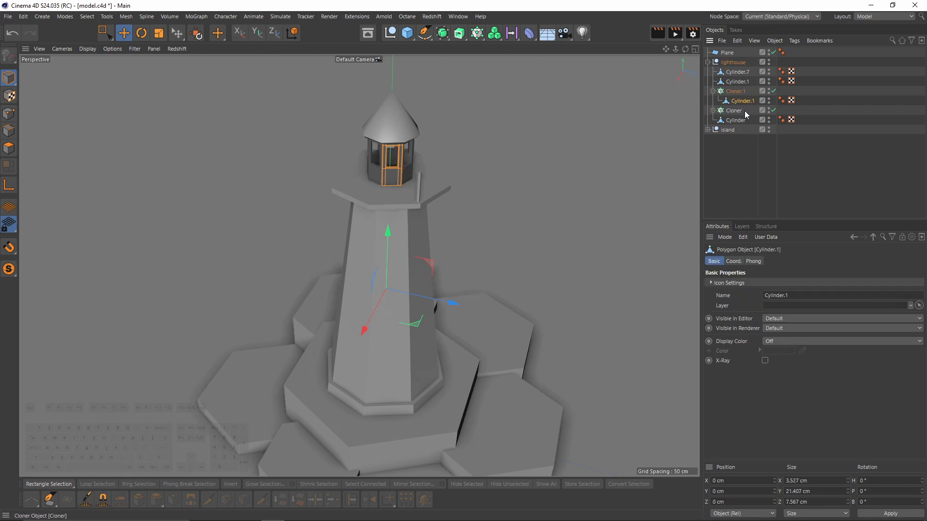
pyautogui.press('Delete')
pyautogui.click(741, 81)
pyautogui.moveTo(736, 83); pyautogui.dragTo(737, 90)
# Scale the railing post's faces down to make it slightly thinner, and set the post Cloner's radius to 0 cm
pyautogui.keyDown('alt'); pyautogui.moveTo(482, 158); pyautogui.dragTo(366, 189); pyautogui.keyUp('alt')
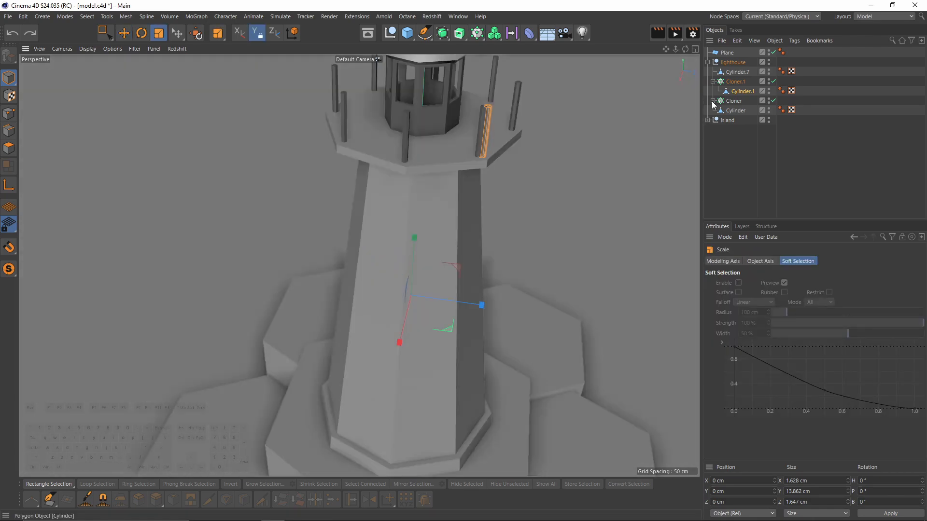
pyautogui.click(735, 90)
pyautogui.keyDown('alt'); pyautogui.moveTo(678, 114); pyautogui.dragTo(549, 348); pyautogui.keyUp('alt')
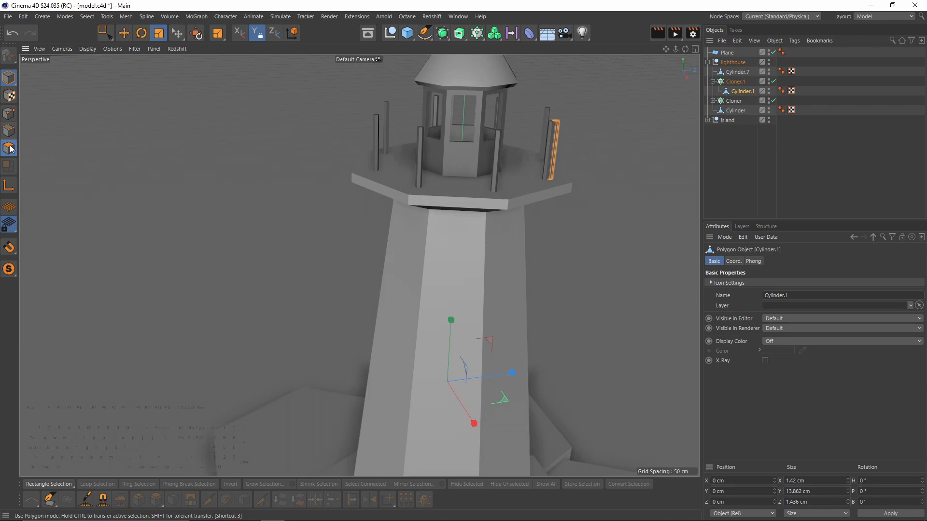
pyautogui.click(10, 148)
pyautogui.keyDown('alt'); pyautogui.moveTo(513, 186); pyautogui.dragTo(588, 321); pyautogui.keyUp('alt')
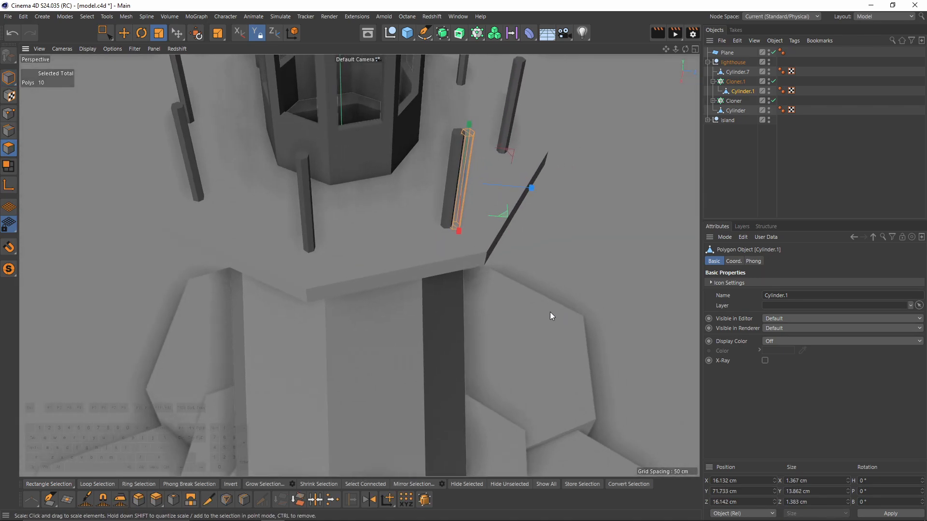
pyautogui.hotkey('ctrl', 'z')
pyautogui.moveTo(581, 280); pyautogui.dragTo(484, 256)
pyautogui.keyDown('alt'); pyautogui.moveTo(483, 255); pyautogui.dragTo(473, 177); pyautogui.keyUp('alt')
pyautogui.hotkey('ctrl', 'z')
pyautogui.moveTo(575, 298); pyautogui.dragTo(404, 257)
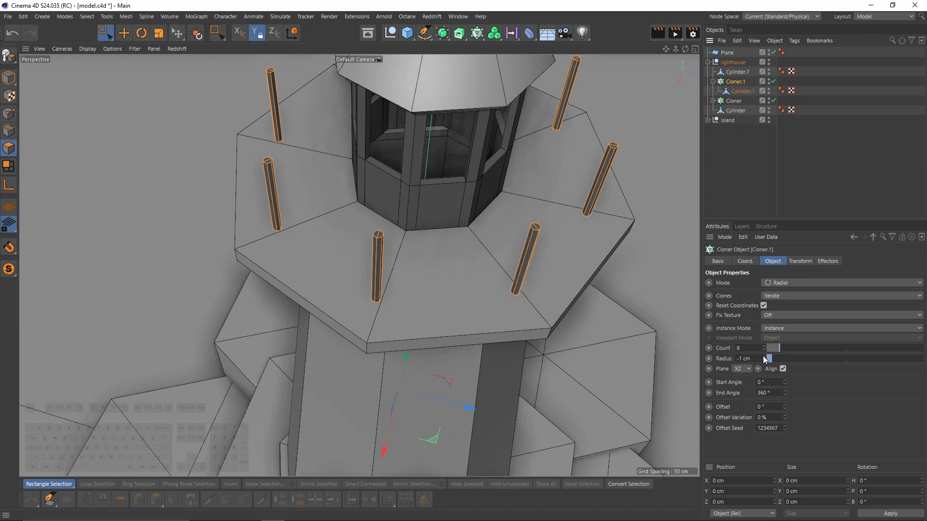
pyautogui.click(764, 357)
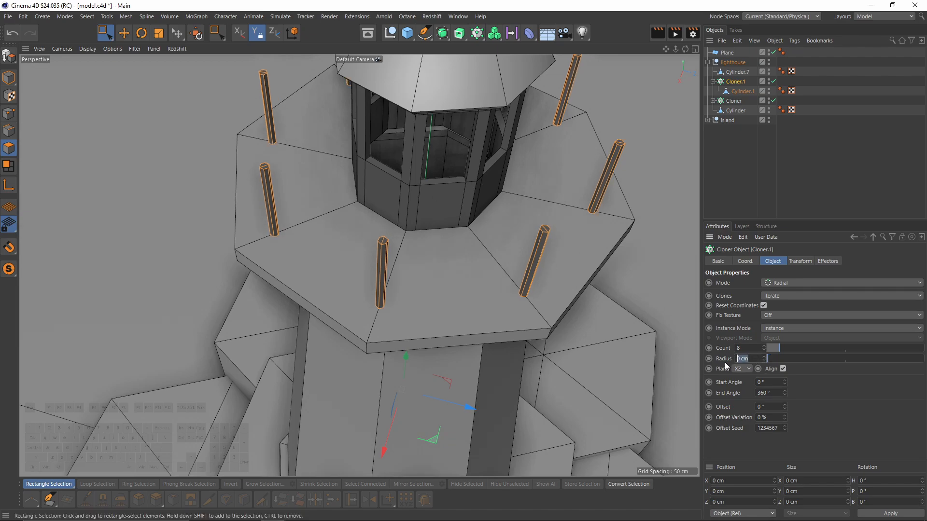
# Split the front gallery floor face between two posts off the tower into a separate object
pyautogui.click(8, 78)
pyautogui.press('e')
pyautogui.click(450, 294)
pyautogui.click(11, 148)
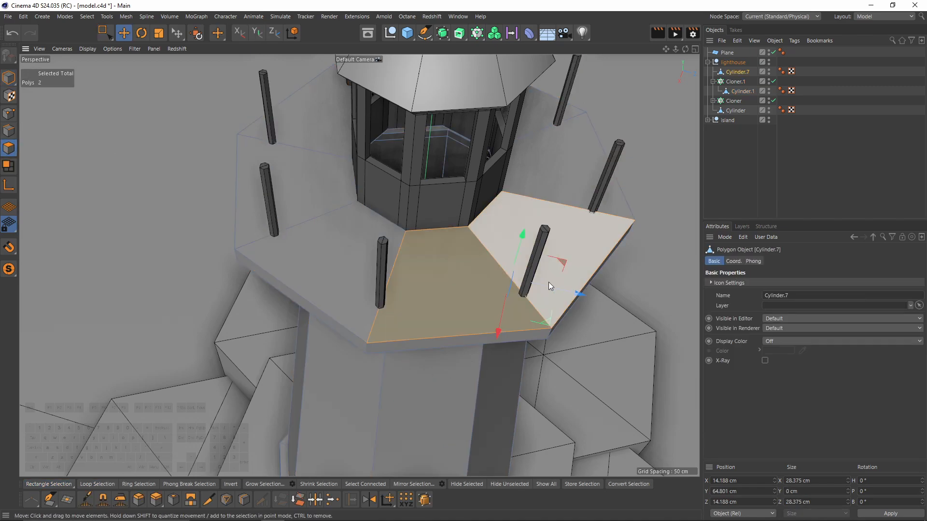
pyautogui.click(481, 290)
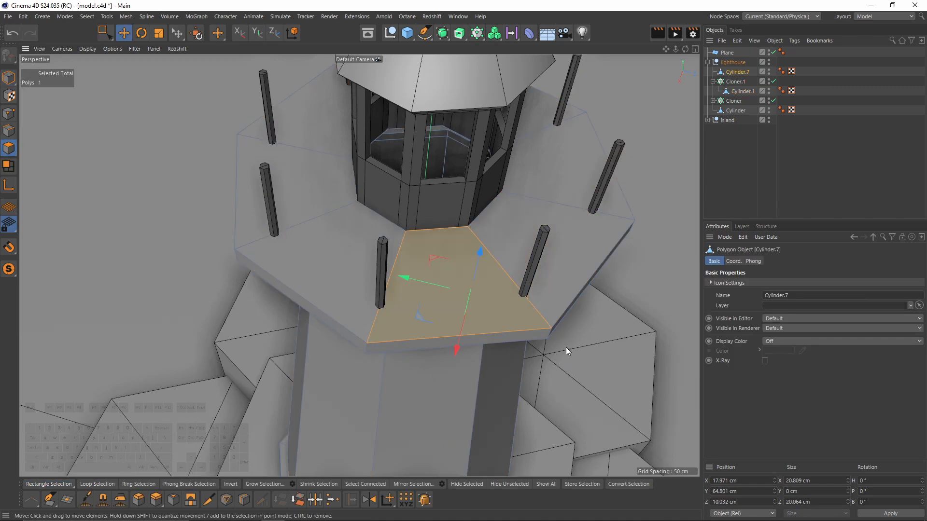
pyautogui.press('u')
pyautogui.press('p')
# Cut the split floor face beside the posts and delete everything except the narrow strip running between the two posts
pyautogui.scroll(3, 514, 278)
pyautogui.keyDown('alt'); pyautogui.moveTo(529, 253); pyautogui.dragTo(487, 282); pyautogui.keyUp('alt')
pyautogui.press('k')
pyautogui.press('l')
pyautogui.click(554, 284)
pyautogui.click(555, 285)
pyautogui.press('e')
pyautogui.click(407, 264)
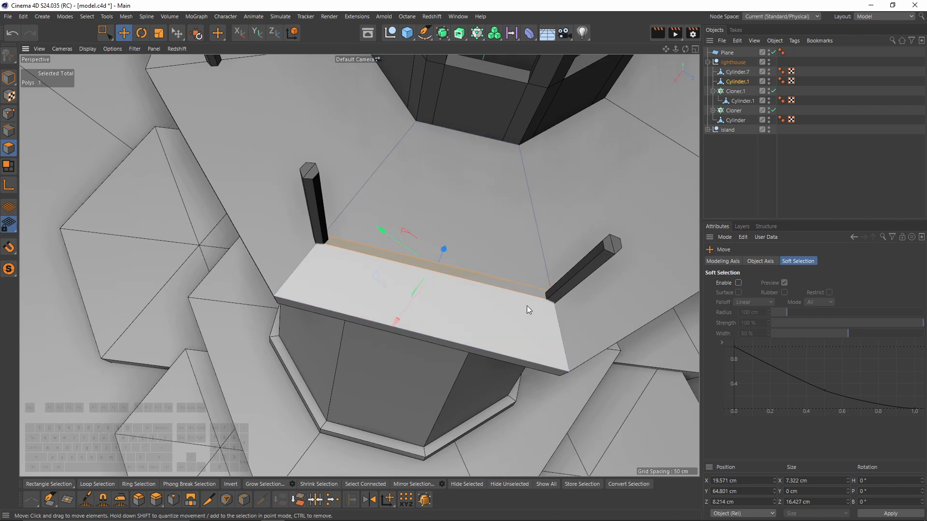
pyautogui.press('u')
pyautogui.press('i')
pyautogui.press('Delete')
# Raise the strip about 11.6 cm towards the post tops and divide it lengthwise with five evenly spaced loop cuts
pyautogui.click(444, 267)
pyautogui.keyDown('alt'); pyautogui.moveTo(444, 268); pyautogui.dragTo(450, 77); pyautogui.keyUp('alt')
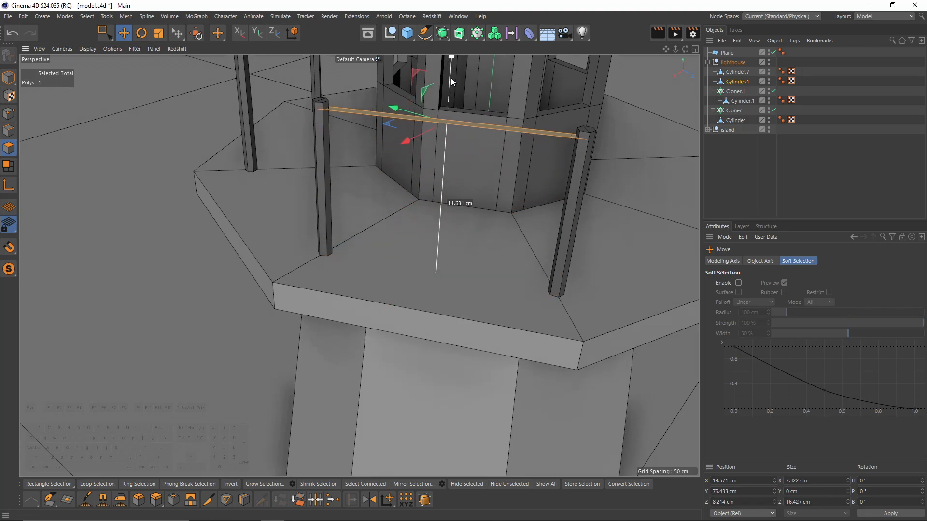
pyautogui.press('k')
pyautogui.press('l')
pyautogui.keyDown('alt'); pyautogui.moveTo(453, 125); pyautogui.dragTo(468, 194); pyautogui.keyUp('alt')
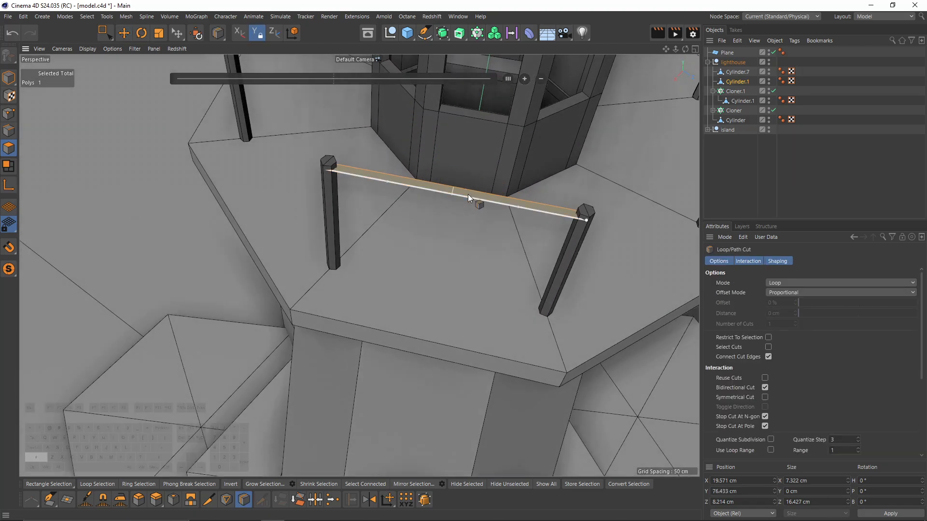
pyautogui.click(457, 189)
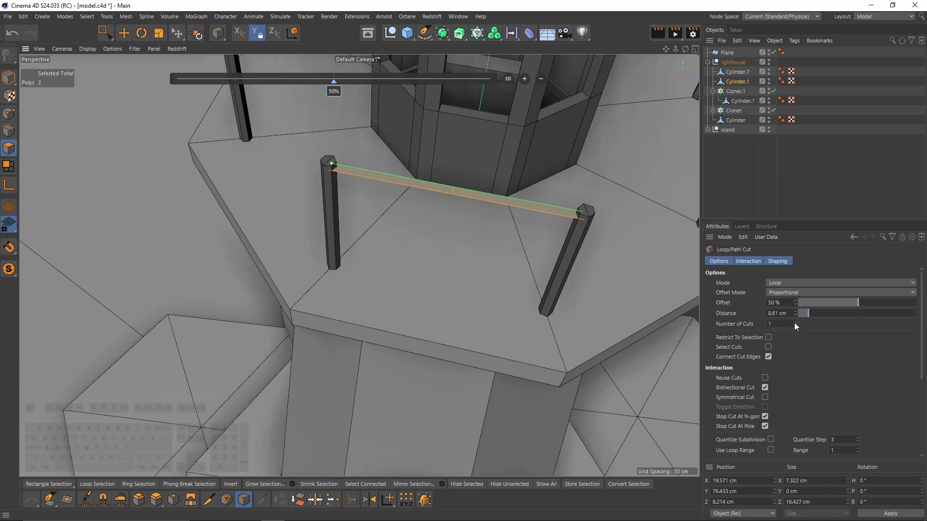
pyautogui.click(794, 323)
pyautogui.click(795, 322)
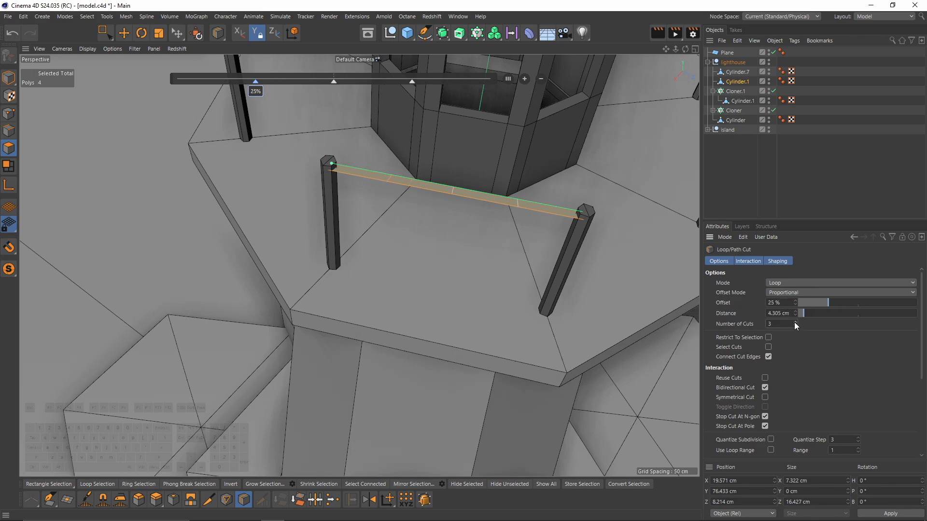
pyautogui.click(794, 323)
pyautogui.click(794, 323)
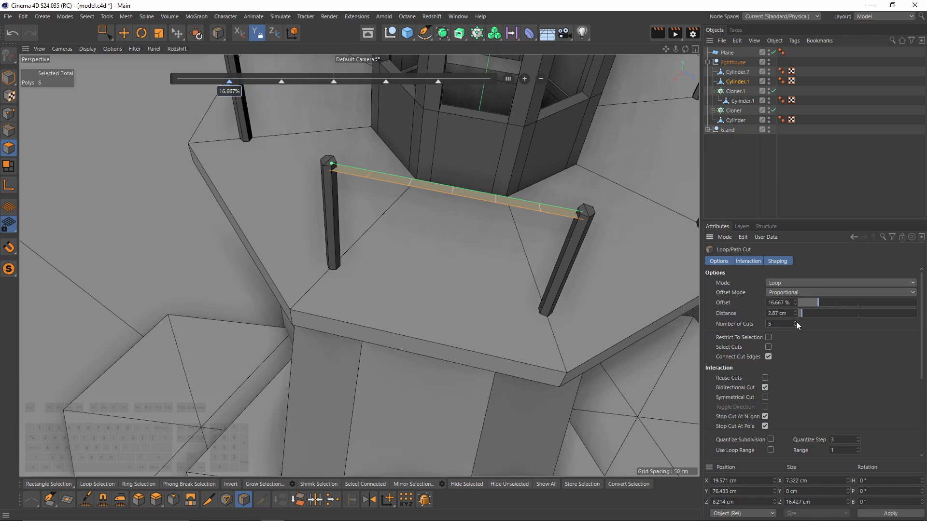
# Lower the strip's inner points in stages towards the middle so it sags like a rope between the posts
pyautogui.click(9, 117)
pyautogui.press('0')
pyautogui.moveTo(356, 162); pyautogui.dragTo(555, 227)
pyautogui.keyDown('alt'); pyautogui.moveTo(433, 229); pyautogui.dragTo(456, 110); pyautogui.keyUp('alt')
pyautogui.keyDown('ctrl'); pyautogui.moveTo(337, 130); pyautogui.dragTo(384, 165); pyautogui.keyUp('ctrl')
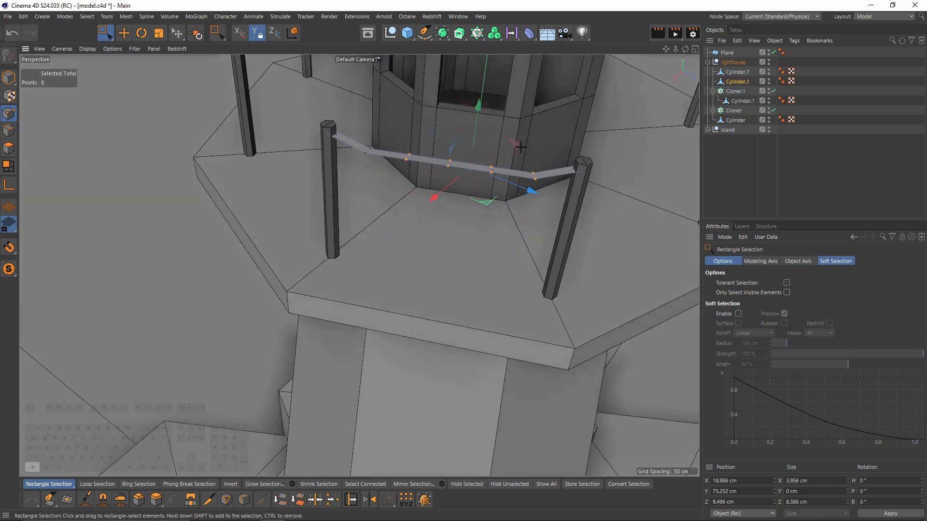
pyautogui.keyDown('ctrl'); pyautogui.moveTo(521, 147); pyautogui.dragTo(549, 193); pyautogui.keyUp('ctrl')
pyautogui.moveTo(455, 109); pyautogui.dragTo(455, 125)
pyautogui.keyDown('ctrl'); pyautogui.moveTo(393, 142); pyautogui.dragTo(419, 203); pyautogui.keyUp('ctrl')
pyautogui.keyDown('ctrl'); pyautogui.moveTo(512, 151); pyautogui.dragTo(477, 203); pyautogui.keyUp('ctrl')
pyautogui.moveTo(455, 118); pyautogui.dragTo(454, 127)
# Scale all of the strip's points vertically to deepen its sag
pyautogui.keyDown('alt'); pyautogui.moveTo(458, 169); pyautogui.dragTo(478, 193); pyautogui.keyUp('alt')
pyautogui.hotkey('ctrl', 'a')
pyautogui.press('t')
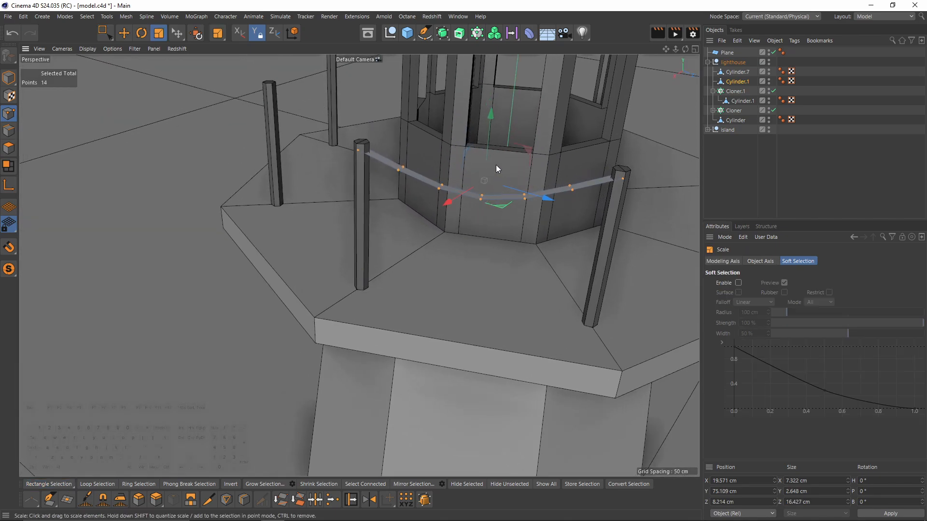
pyautogui.moveTo(491, 114); pyautogui.dragTo(492, 138)
# Spread the strip's six middle points slightly along its length using the Normal axis orientation, and nudge them upward
pyautogui.press('e')
pyautogui.press('space')
pyautogui.moveTo(418, 196); pyautogui.dragTo(539, 244)
pyautogui.keyDown('alt'); pyautogui.moveTo(500, 205); pyautogui.dragTo(491, 258); pyautogui.keyUp('alt')
pyautogui.click(760, 261)
pyautogui.keyDown('alt'); pyautogui.moveTo(460, 258); pyautogui.dragTo(459, 242, button='right'); pyautogui.keyUp('alt')
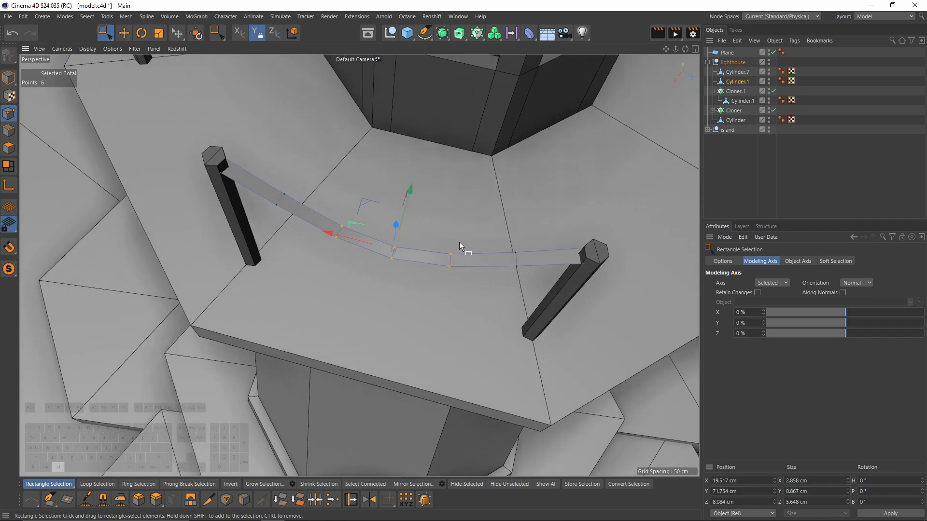
pyautogui.keyDown('alt'); pyautogui.moveTo(459, 242); pyautogui.dragTo(459, 239, button='middle'); pyautogui.keyUp('alt')
pyautogui.press('t')
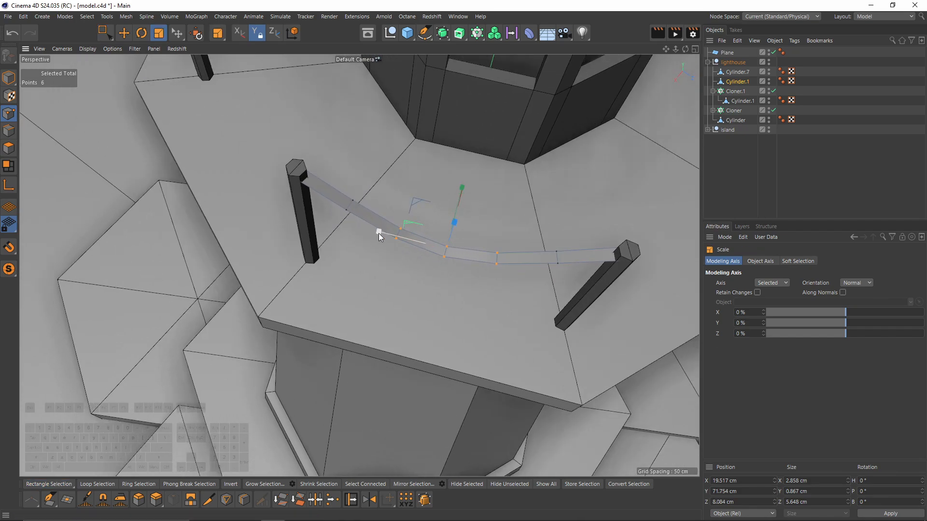
pyautogui.moveTo(378, 233); pyautogui.dragTo(375, 232)
pyautogui.keyDown('alt'); pyautogui.moveTo(451, 210); pyautogui.dragTo(455, 251); pyautogui.keyUp('alt')
pyautogui.keyDown('alt'); pyautogui.moveTo(507, 291); pyautogui.dragTo(440, 128); pyautogui.keyUp('alt')
pyautogui.press('r')
pyautogui.press('t')
pyautogui.press('e')
pyautogui.moveTo(440, 127); pyautogui.dragTo(438, 121)
# Extrude all the strip's faces by -0.34 cm with caps to form a solid rope
pyautogui.keyDown('alt'); pyautogui.moveTo(438, 121); pyautogui.dragTo(483, 213); pyautogui.keyUp('alt')
pyautogui.hotkey('ctrl', 'a')
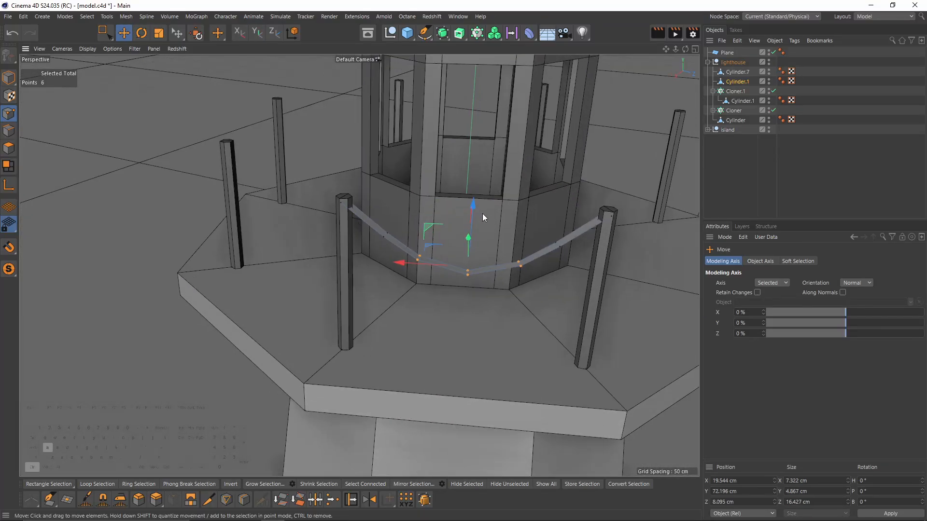
pyautogui.click(9, 147)
pyautogui.press('d')
pyautogui.scroll(4, 541, 301)
pyautogui.moveTo(541, 300); pyautogui.dragTo(551, 258)
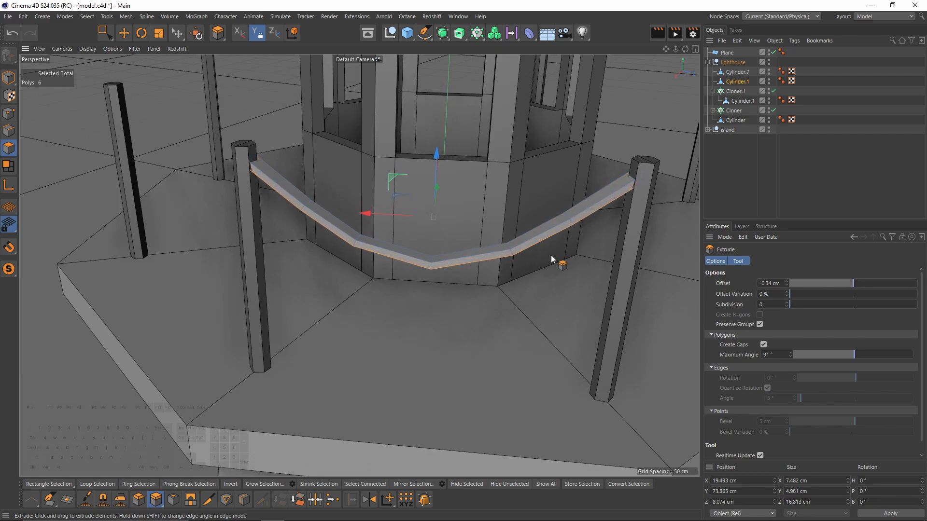
# Lower the whole rope object by about 1.5 cm along its two posts
pyautogui.click(9, 77)
pyautogui.press('e')
pyautogui.scroll(-5, 386, 176)
pyautogui.keyDown('alt'); pyautogui.moveTo(352, 192); pyautogui.dragTo(379, 215); pyautogui.keyUp('alt')
pyautogui.scroll(-6, 410, 190)
pyautogui.keyDown('alt'); pyautogui.moveTo(379, 215); pyautogui.dragTo(353, 187, button='middle'); pyautogui.keyUp('alt')
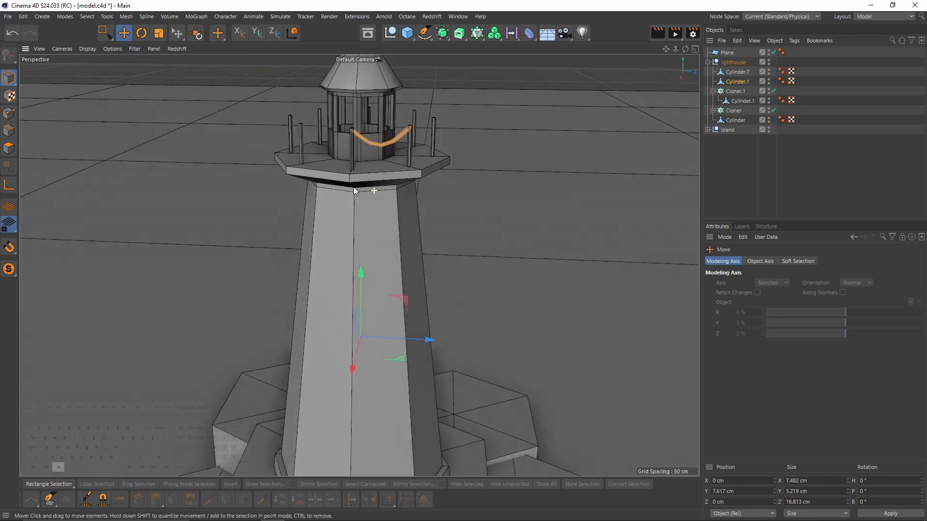
pyautogui.scroll(4, 356, 193)
pyautogui.keyDown('alt'); pyautogui.moveTo(368, 199); pyautogui.dragTo(375, 218); pyautogui.keyUp('alt')
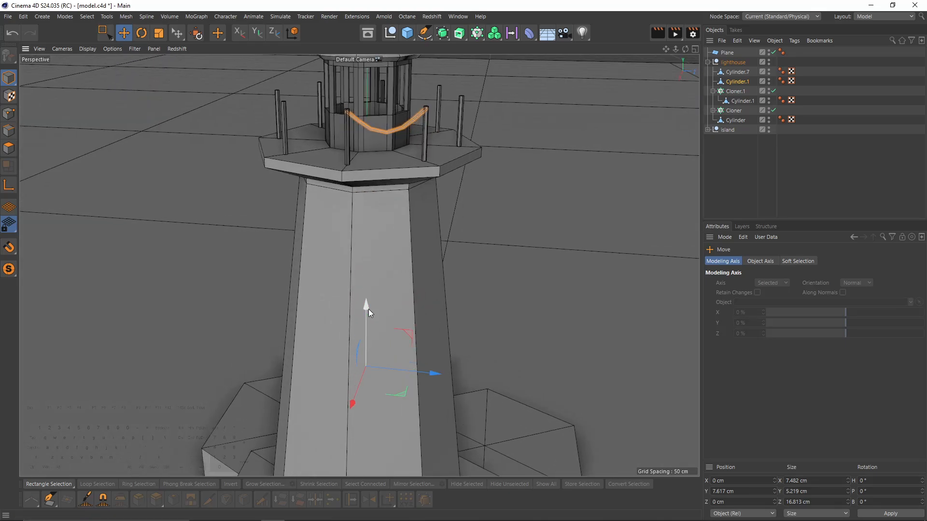
pyautogui.moveTo(366, 306); pyautogui.dragTo(372, 310)
pyautogui.keyDown('alt'); pyautogui.moveTo(406, 175); pyautogui.dragTo(397, 210); pyautogui.keyUp('alt')
# Duplicate the post Cloner and replace the copy's post with the rope so ropes run all around the gallery
pyautogui.click(740, 93)
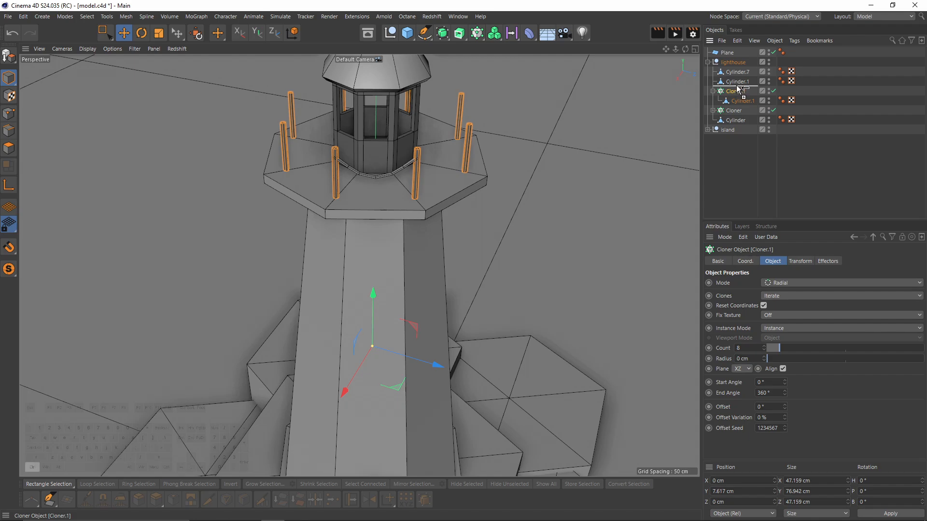
pyautogui.hotkey('ctrl', 'c')
pyautogui.hotkey('ctrl', 'v')
pyautogui.click(741, 101)
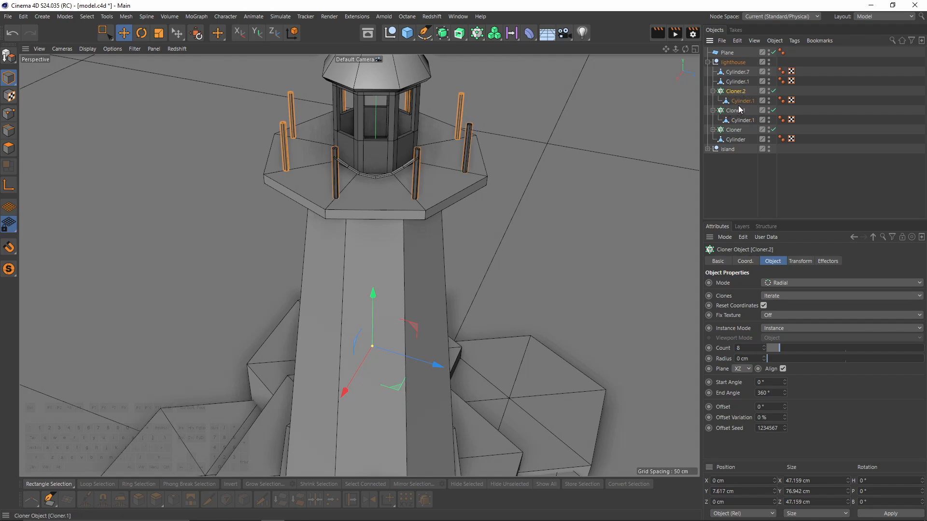
pyautogui.press('Delete')
pyautogui.moveTo(739, 83); pyautogui.dragTo(740, 92)
pyautogui.scroll(5, 453, 155)
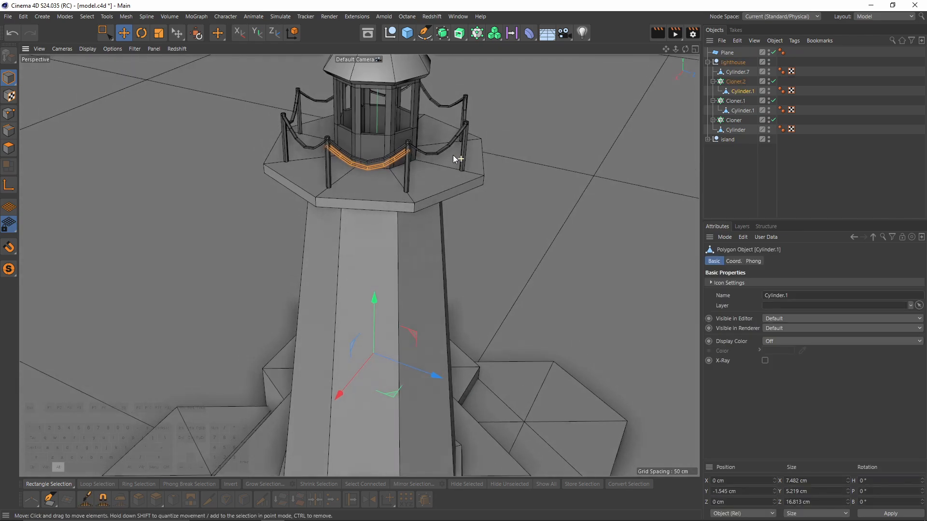
# Lower the rope Cloner slightly relative to the railing posts
pyautogui.click(736, 85)
pyautogui.keyDown('alt'); pyautogui.moveTo(483, 134); pyautogui.dragTo(386, 279); pyautogui.keyUp('alt')
pyautogui.moveTo(381, 281); pyautogui.dragTo(381, 285)
pyautogui.click(592, 213)
# Examine the gallery's rope railing and the whole lighthouse from several sides
pyautogui.keyDown('alt'); pyautogui.moveTo(493, 129); pyautogui.dragTo(389, 143, button='right'); pyautogui.keyUp('alt')
pyautogui.moveTo(389, 142)
pyautogui.keyDown('alt'); pyautogui.mouseDown()
pyautogui.moveTo(368, 109)
pyautogui.moveTo(314, 120)
pyautogui.moveTo(379, 141)
pyautogui.mouseUp(); pyautogui.keyUp('alt')
pyautogui.keyDown('alt'); pyautogui.moveTo(379, 141); pyautogui.dragTo(425, 161, button='middle'); pyautogui.keyUp('alt')
pyautogui.keyDown('alt'); pyautogui.moveTo(426, 161); pyautogui.dragTo(444, 157); pyautogui.keyUp('alt')
pyautogui.keyDown('alt'); pyautogui.moveTo(444, 157); pyautogui.dragTo(403, 154, button='right'); pyautogui.keyUp('alt')
pyautogui.keyDown('alt'); pyautogui.moveTo(403, 154); pyautogui.dragTo(439, 236); pyautogui.keyUp('alt')
pyautogui.click(439, 236)
pyautogui.keyDown('alt'); pyautogui.moveTo(359, 265); pyautogui.dragTo(419, 244); pyautogui.keyUp('alt')
pyautogui.keyDown('alt'); pyautogui.moveTo(419, 244); pyautogui.dragTo(499, 283, button='middle'); pyautogui.keyUp('alt')
# Add a horizontal loop cut around the lower part of the tower body
pyautogui.click(430, 243)
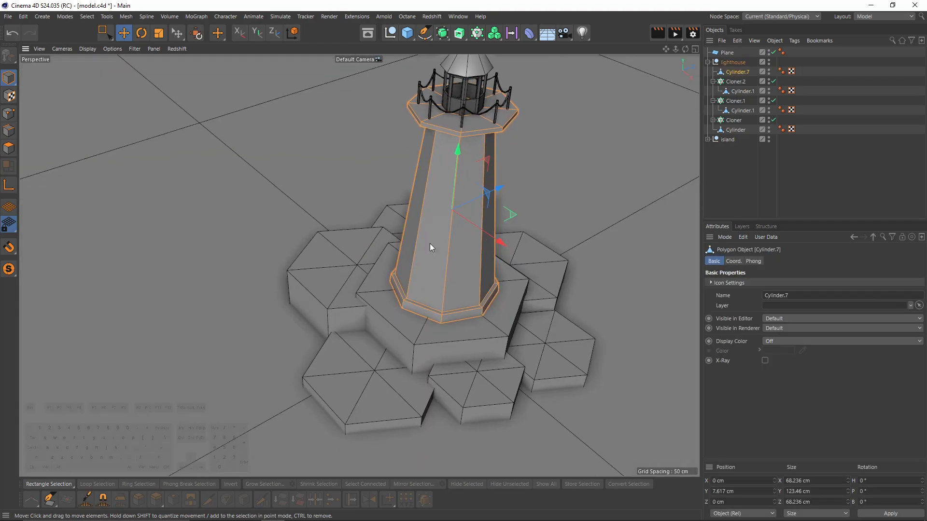
pyautogui.click(10, 148)
pyautogui.keyDown('alt'); pyautogui.moveTo(482, 262); pyautogui.dragTo(450, 256); pyautogui.keyUp('alt')
pyautogui.keyDown('alt'); pyautogui.moveTo(450, 257); pyautogui.dragTo(445, 265, button='right'); pyautogui.keyUp('alt')
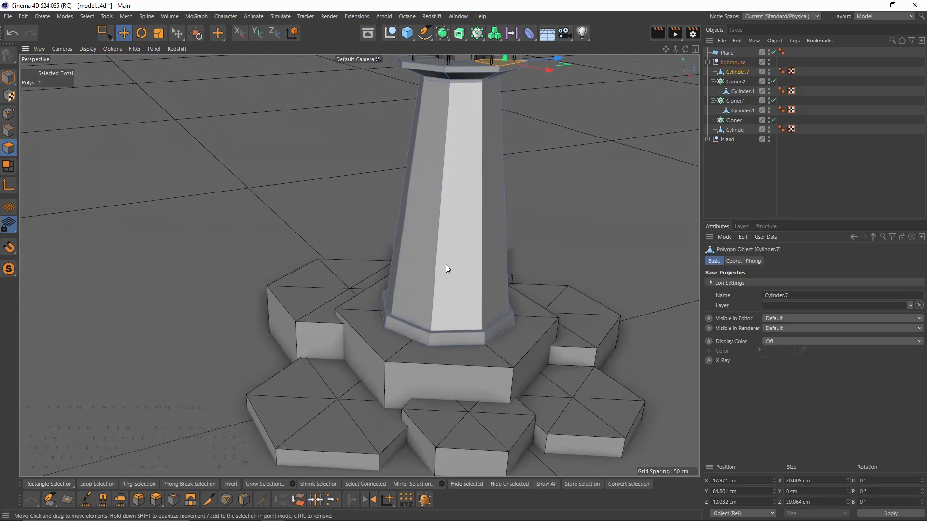
pyautogui.press('k')
pyautogui.press('l')
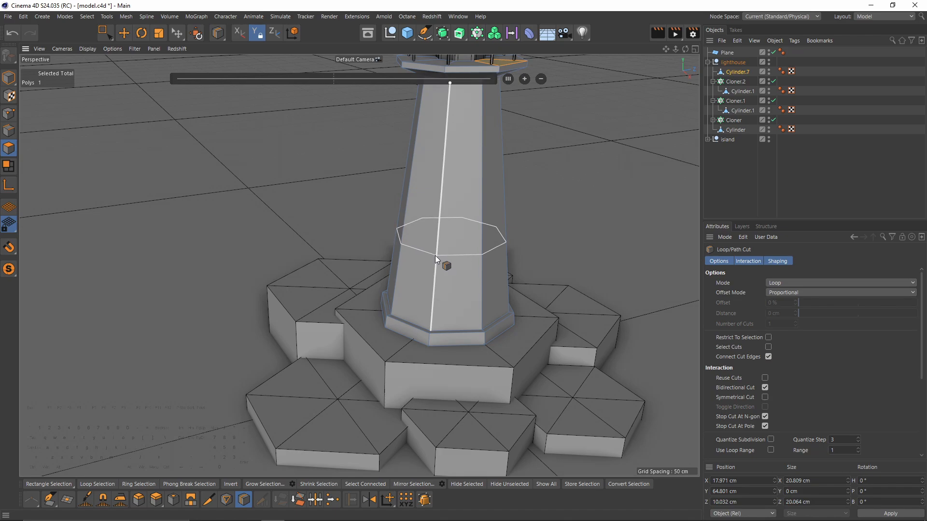
pyautogui.click(435, 256)
pyautogui.keyDown('alt'); pyautogui.moveTo(435, 257); pyautogui.dragTo(579, 261); pyautogui.keyUp('alt')
# Set the modeling axis orientation to Normal and extrude one lower tower side face outward into a block
pyautogui.press('e')
pyautogui.click(480, 293)
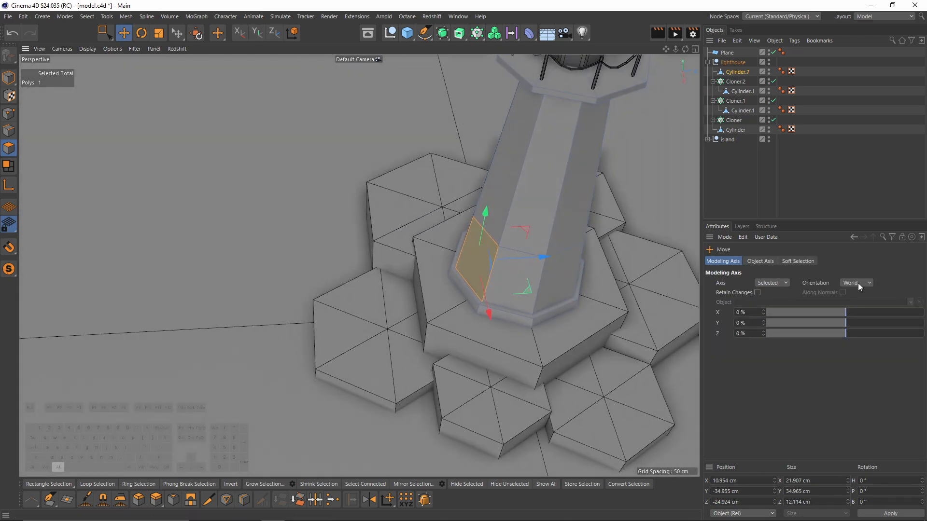
pyautogui.click(857, 283)
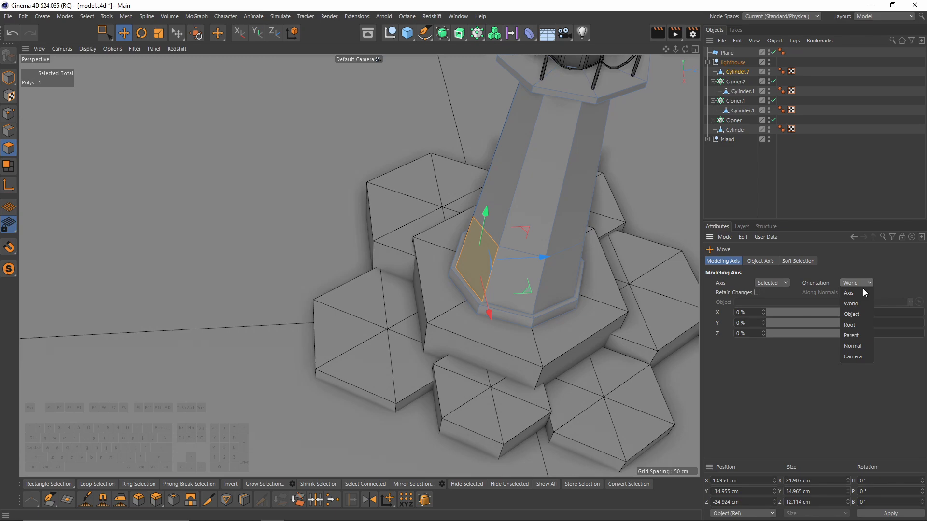
pyautogui.click(859, 348)
pyautogui.keyDown('alt'); pyautogui.moveTo(453, 255); pyautogui.dragTo(494, 266); pyautogui.keyUp('alt')
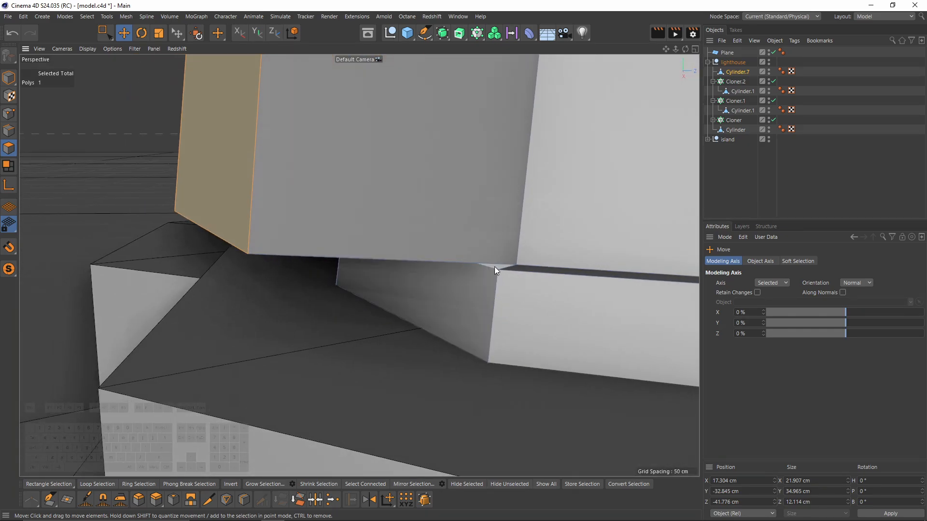
# Delete the extruded block's underside together with the base ledge's top and side faces beneath it
pyautogui.click(494, 266)
pyautogui.keyDown('shift'); pyautogui.click(463, 294); pyautogui.keyUp('shift')
pyautogui.keyDown('alt'); pyautogui.moveTo(464, 294); pyautogui.dragTo(485, 276); pyautogui.keyUp('alt')
pyautogui.keyDown('shift'); pyautogui.click(488, 233); pyautogui.keyUp('shift')
pyautogui.press('Delete')
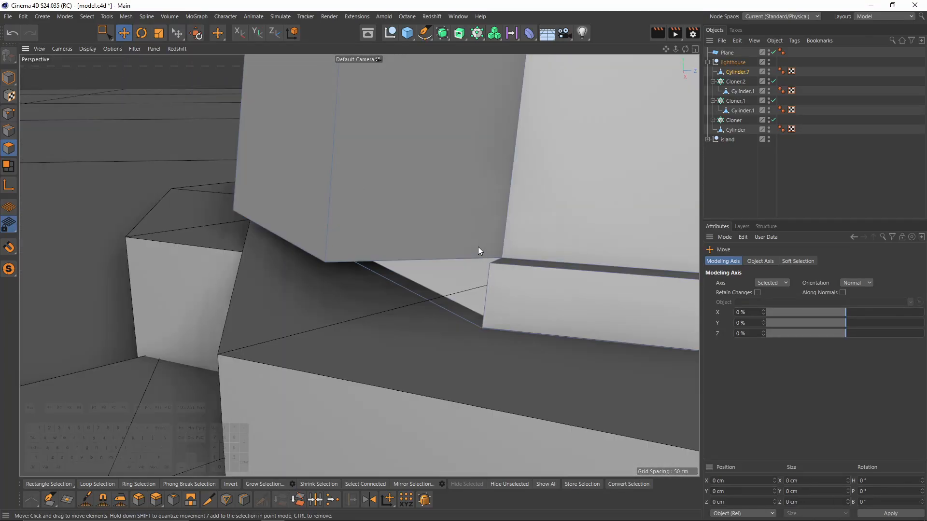
# Select the three outer bottom edges of the entrance block's open underside
pyautogui.keyDown('alt'); pyautogui.moveTo(476, 246); pyautogui.dragTo(395, 217); pyautogui.keyUp('alt')
pyautogui.click(9, 130)
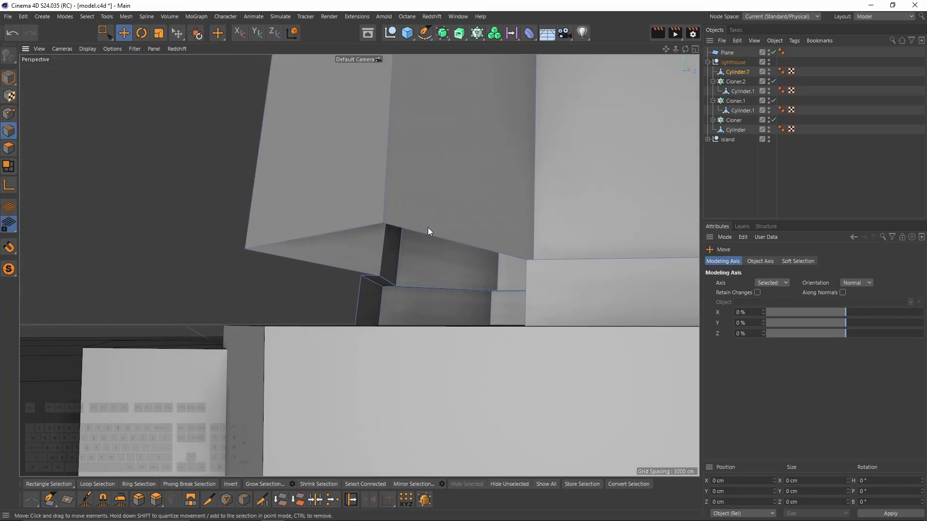
pyautogui.click(429, 232)
pyautogui.keyDown('shift'); pyautogui.click(322, 235); pyautogui.keyUp('shift')
pyautogui.keyDown('shift'); pyautogui.click(361, 271); pyautogui.keyUp('shift')
pyautogui.keyDown('alt'); pyautogui.moveTo(400, 282); pyautogui.dragTo(419, 301); pyautogui.keyUp('alt')
pyautogui.middleClick(419, 302)
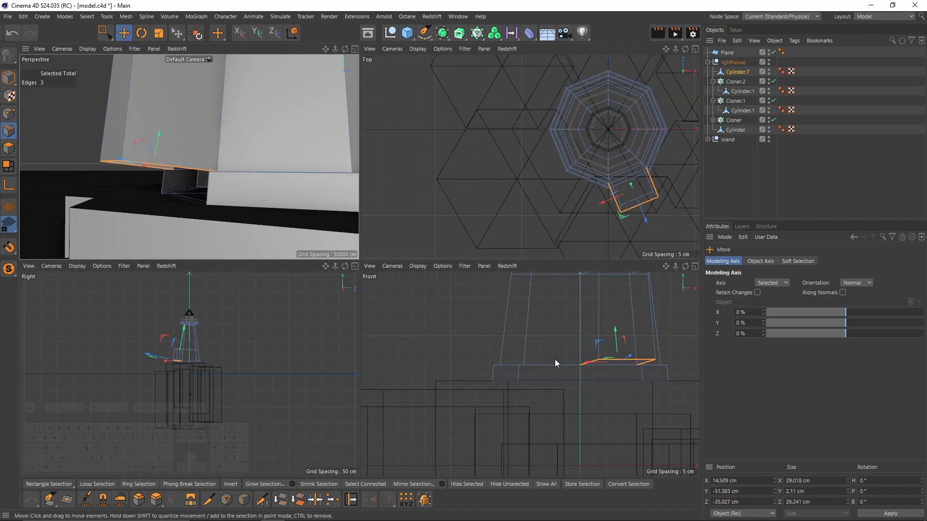
pyautogui.middleClick(242, 324)
pyautogui.scroll(4, 292, 259)
# Set the modeling axis orientation to World, extrude the selected bottom edges down to the island's top and flatten them vertically
pyautogui.click(856, 283)
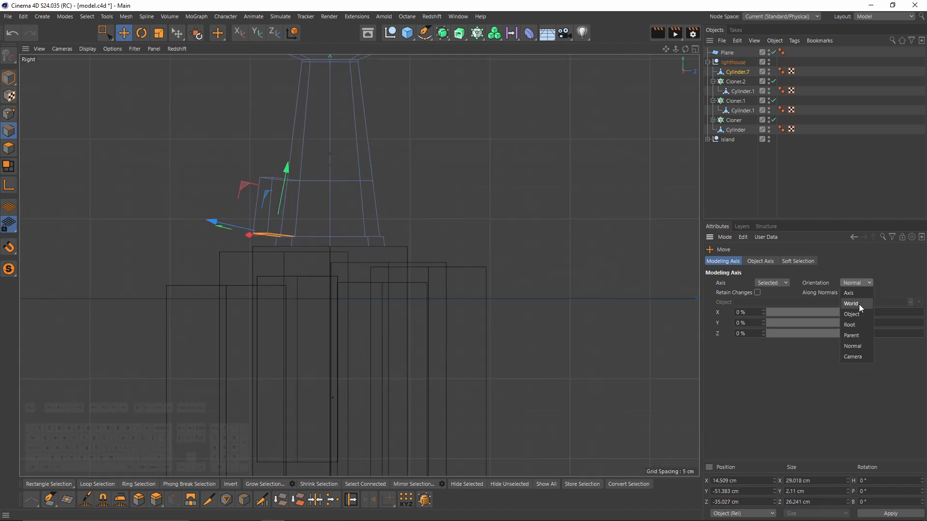
pyautogui.click(852, 299)
pyautogui.scroll(4, 343, 174)
pyautogui.moveTo(289, 206); pyautogui.dragTo(297, 289)
pyautogui.press('t')
pyautogui.press('y')
pyautogui.press('e')
pyautogui.press('y')
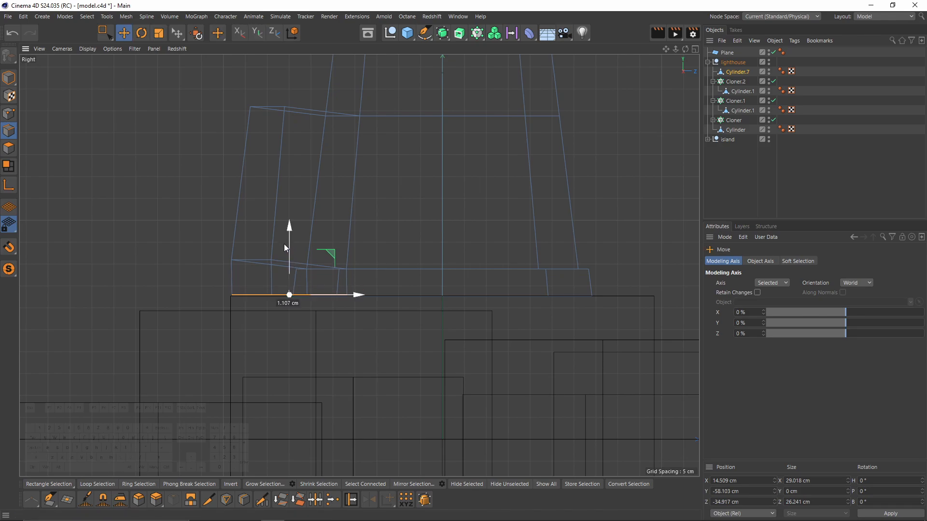
pyautogui.middleClick(285, 233)
pyautogui.middleClick(288, 233)
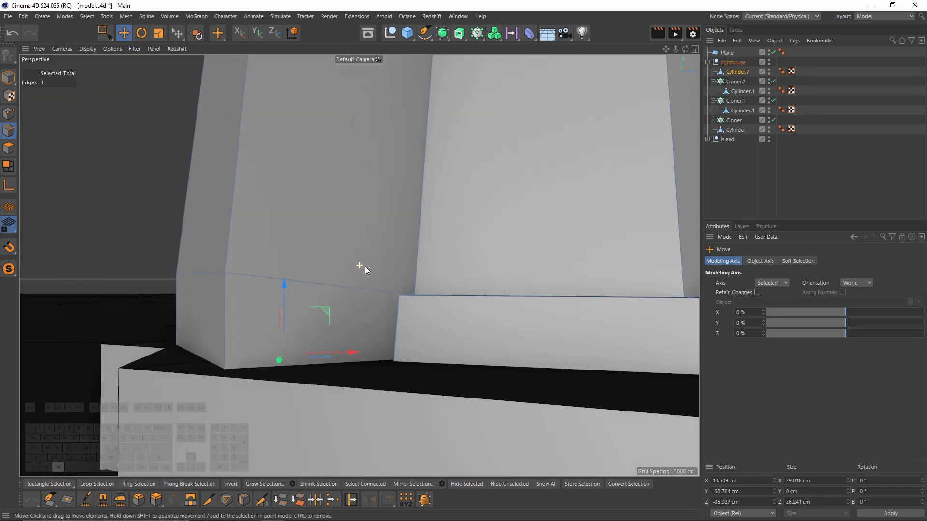
# Solo the tower, cut a vertical loop at about 14 % on the entrance block's side, and delete the sliver face beside the ledge
pyautogui.keyDown('alt'); pyautogui.moveTo(392, 300); pyautogui.dragTo(434, 212); pyautogui.keyUp('alt')
pyautogui.click(8, 269)
pyautogui.keyDown('alt'); pyautogui.moveTo(444, 256); pyautogui.dragTo(460, 273); pyautogui.keyUp('alt')
pyautogui.press('k')
pyautogui.press('l')
pyautogui.click(459, 261)
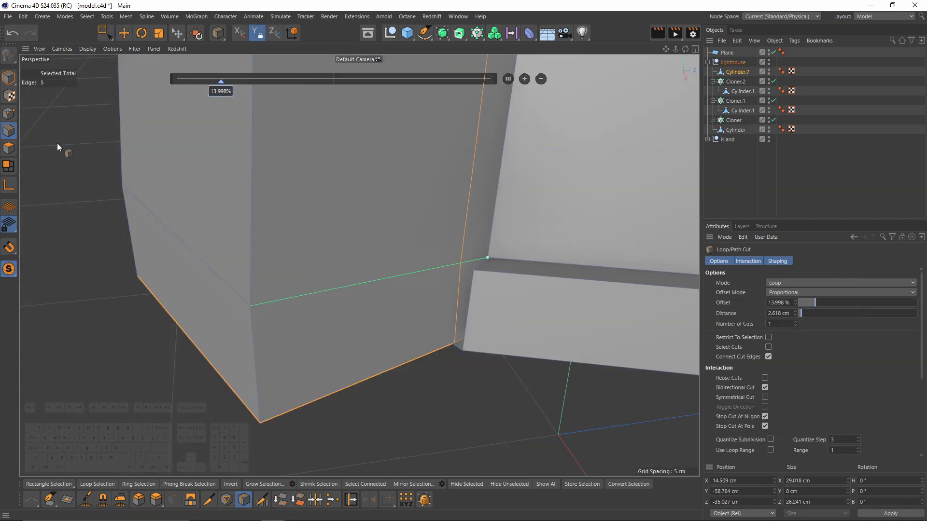
pyautogui.click(6, 148)
pyautogui.press('e')
# Weld the upper and lower points of the block's cut side to the adjacent corner points of the base ledge
pyautogui.click(8, 114)
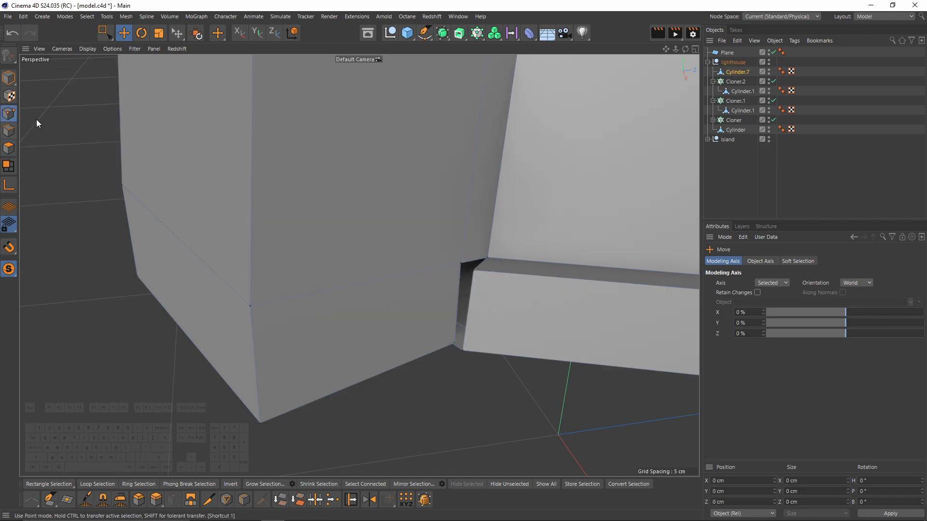
pyautogui.press('0')
pyautogui.click(459, 264)
pyautogui.press('s')
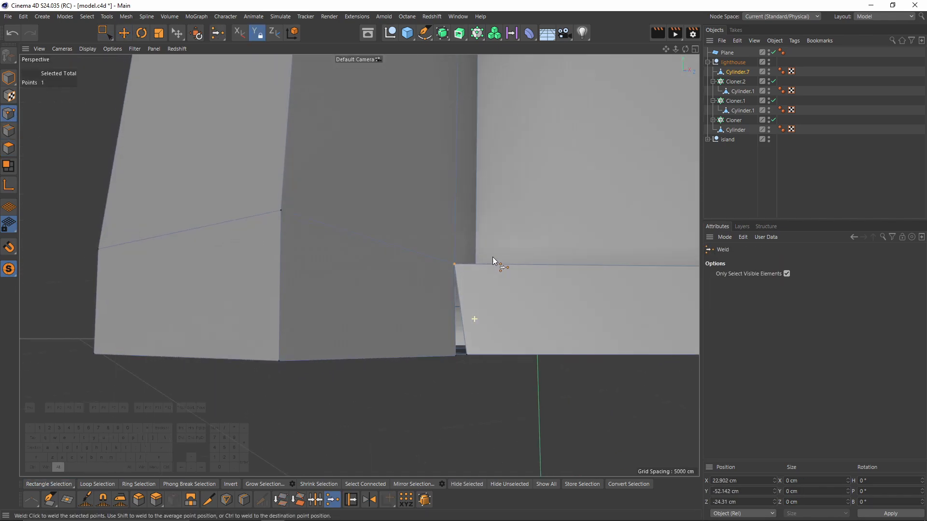
pyautogui.moveTo(453, 320); pyautogui.dragTo(473, 355)
pyautogui.press('space')
pyautogui.keyDown('alt'); pyautogui.moveTo(457, 354); pyautogui.dragTo(488, 293, button='middle'); pyautogui.keyUp('alt')
pyautogui.press('space')
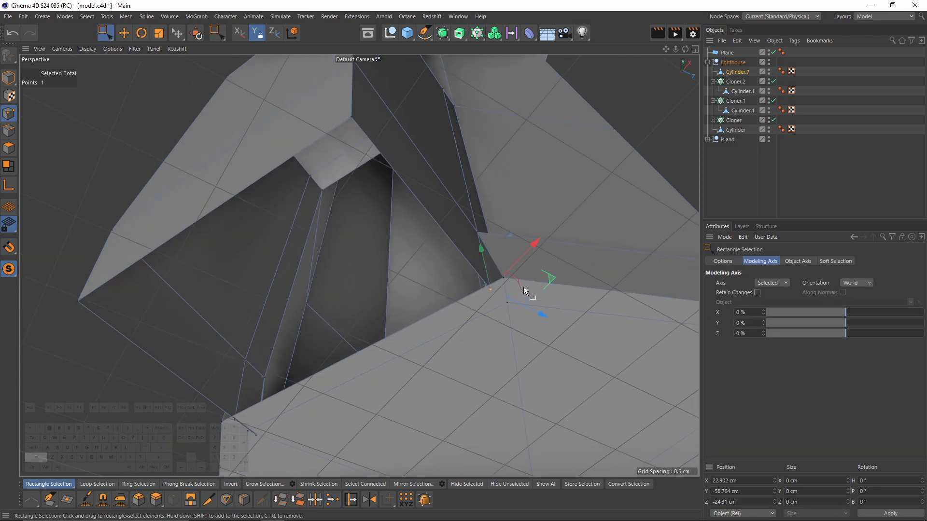
pyautogui.press('space')
pyautogui.moveTo(524, 285)
pyautogui.keyDown('shift'); pyautogui.mouseDown()
pyautogui.moveTo(497, 271)
pyautogui.moveTo(531, 299)
pyautogui.mouseUp(); pyautogui.keyUp('shift')
pyautogui.click(489, 289)
pyautogui.scroll(-10, 490, 290)
# Delete the small face beside the base ledge on the block's opposite side
pyautogui.press('Return')
pyautogui.press('Return')
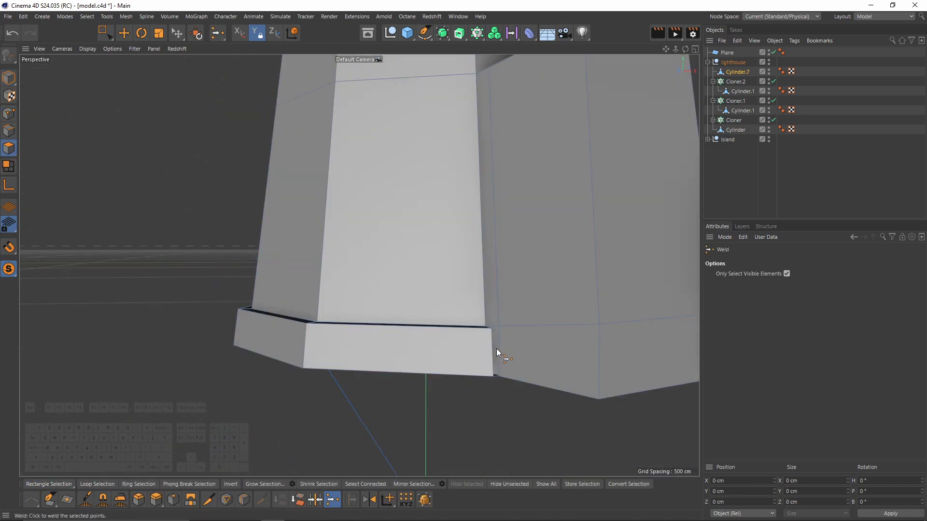
pyautogui.press('e')
pyautogui.click(496, 349)
pyautogui.keyDown('alt'); pyautogui.moveTo(497, 348); pyautogui.dragTo(516, 349); pyautogui.keyUp('alt')
pyautogui.press('Delete')
# Weld the open points on the block's opposite side to the base ledge's upper and lower corner points
pyautogui.click(8, 114)
pyautogui.press('space')
pyautogui.keyDown('alt'); pyautogui.moveTo(483, 314); pyautogui.dragTo(423, 295); pyautogui.keyUp('alt')
pyautogui.keyDown('shift'); pyautogui.moveTo(425, 290); pyautogui.dragTo(441, 315); pyautogui.keyUp('shift')
pyautogui.press('space')
pyautogui.click(430, 299)
pyautogui.press('space')
pyautogui.moveTo(402, 349); pyautogui.dragTo(455, 295)
pyautogui.press('space')
pyautogui.click(420, 383)
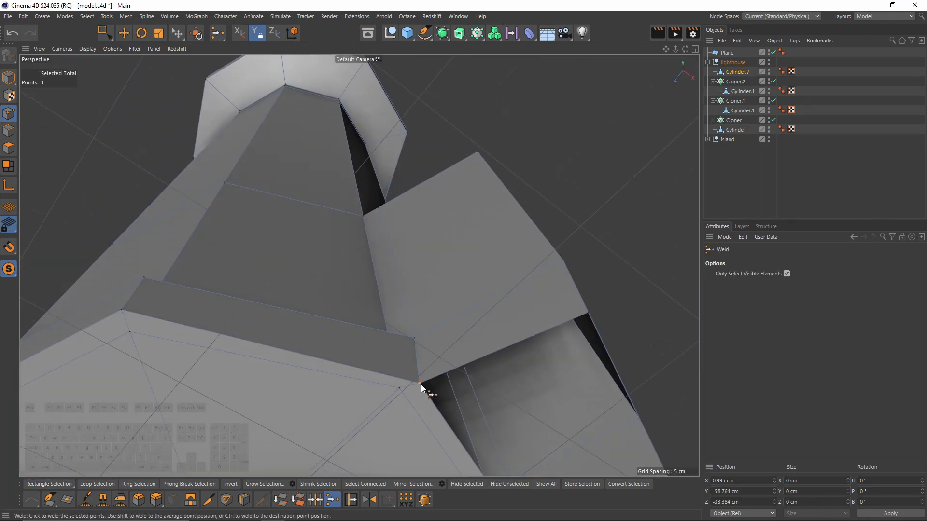
# Close the open underside of the tower and entrance block with Close Polygon Hole
pyautogui.keyDown('alt'); pyautogui.moveTo(359, 266); pyautogui.dragTo(473, 199); pyautogui.keyUp('alt')
pyautogui.rightClick(475, 199)
pyautogui.click(511, 220)
pyautogui.click(505, 252)
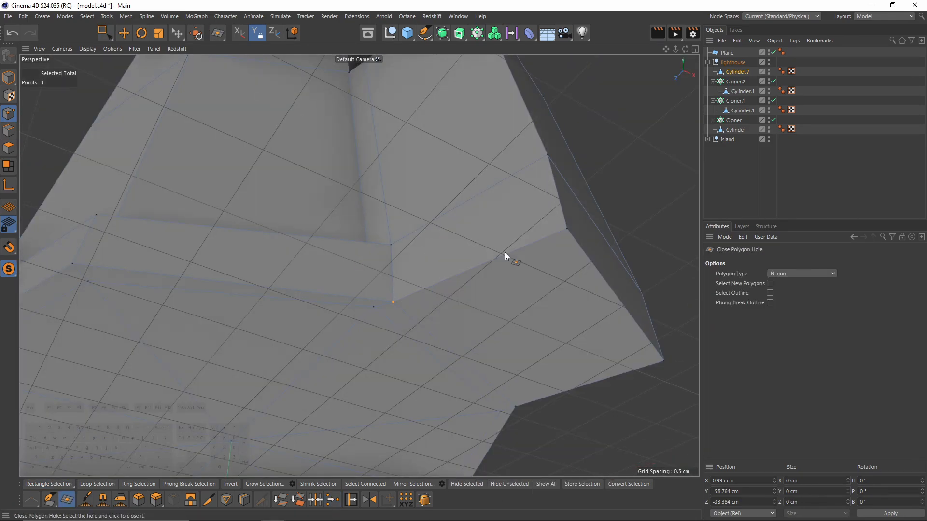
pyautogui.scroll(-5, 505, 252)
pyautogui.keyDown('alt'); pyautogui.moveTo(505, 252); pyautogui.dragTo(414, 379); pyautogui.keyUp('alt')
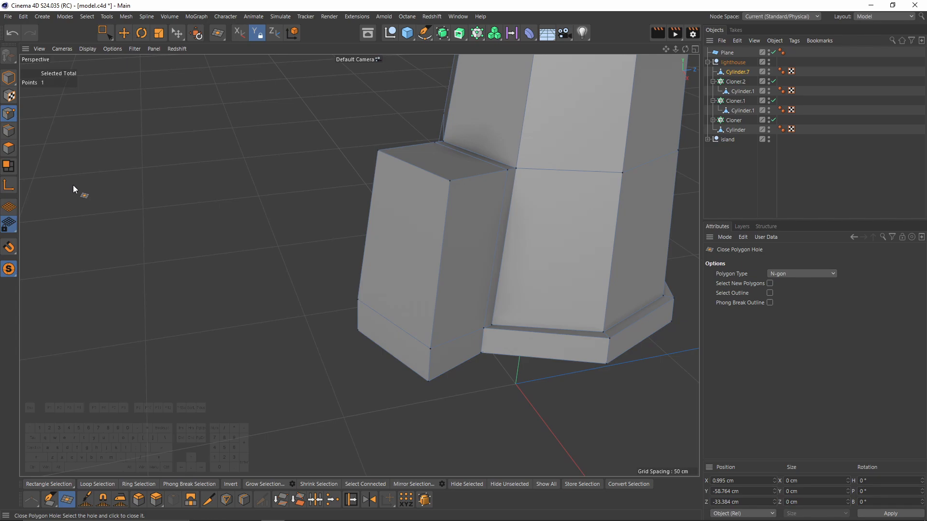
# Select the three faces on one side of the entrance block
pyautogui.press('e')
pyautogui.click(9, 148)
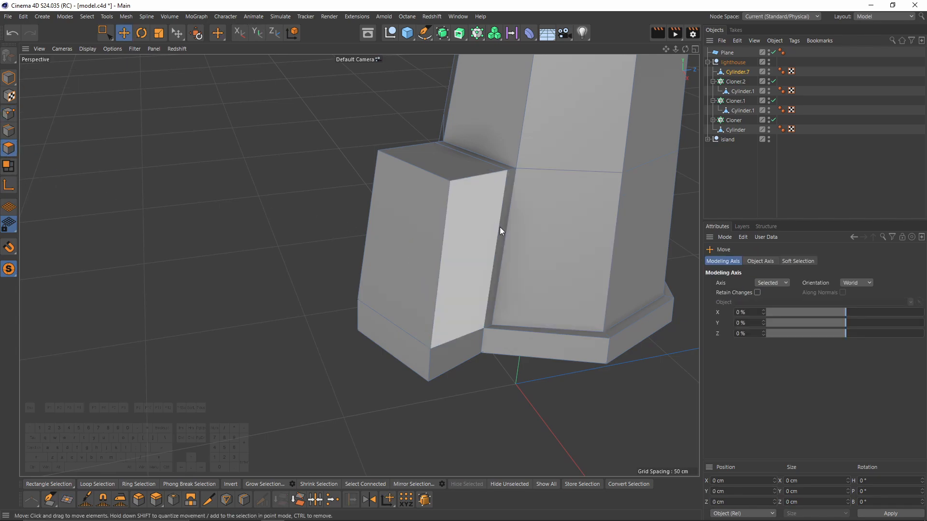
pyautogui.moveTo(500, 229); pyautogui.dragTo(452, 354)
pyautogui.keyDown('alt'); pyautogui.moveTo(452, 354); pyautogui.dragTo(526, 343); pyautogui.keyUp('alt')
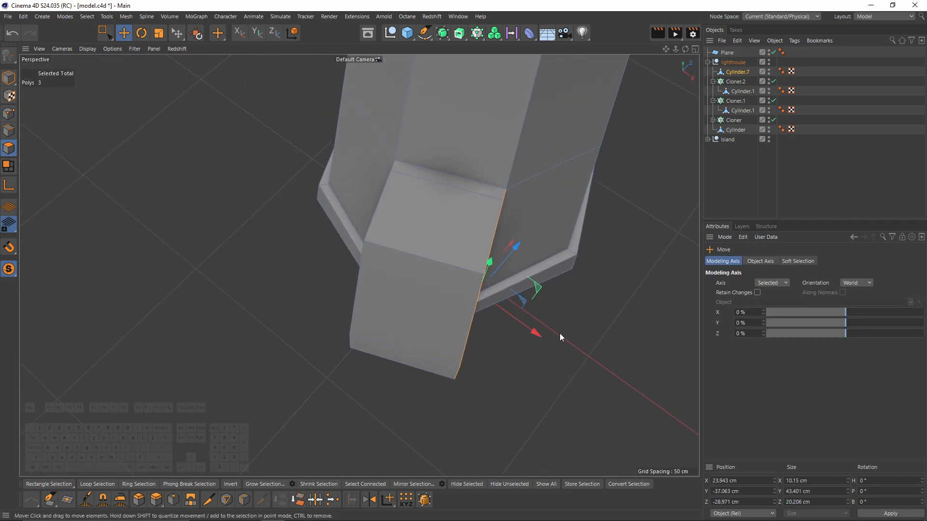
pyautogui.press('r')
pyautogui.keyDown('alt'); pyautogui.moveTo(523, 304); pyautogui.dragTo(537, 286); pyautogui.keyUp('alt')
pyautogui.middleClick(581, 204)
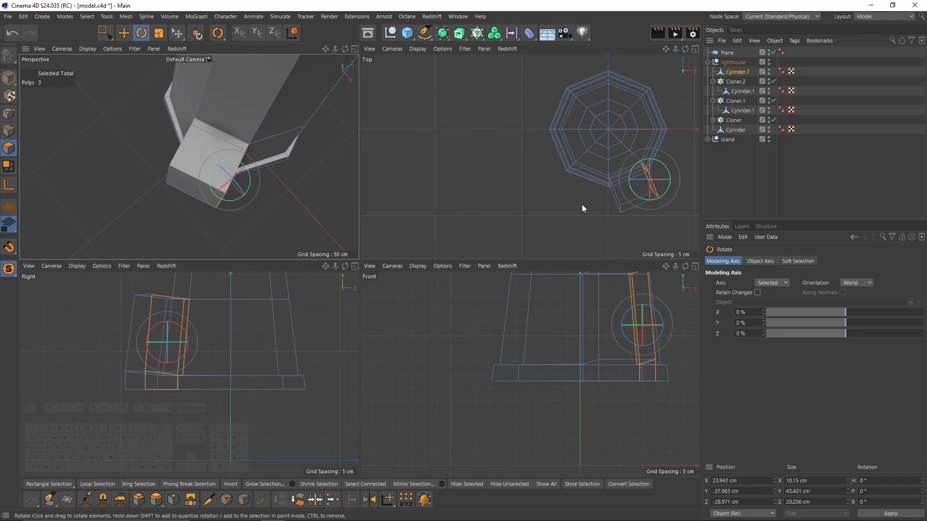
pyautogui.press('e')
pyautogui.middleClick(242, 163)
pyautogui.keyDown('alt'); pyautogui.moveTo(418, 256); pyautogui.dragTo(435, 270); pyautogui.keyUp('alt')
# Set the modeling axis orientation to Normal and scale the selected side faces flat along their normal
pyautogui.click(856, 283)
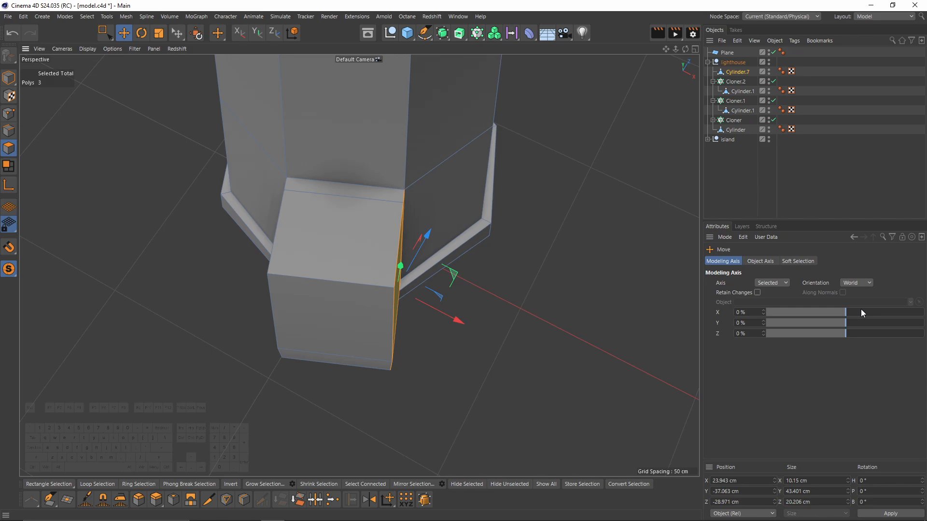
pyautogui.click(856, 283)
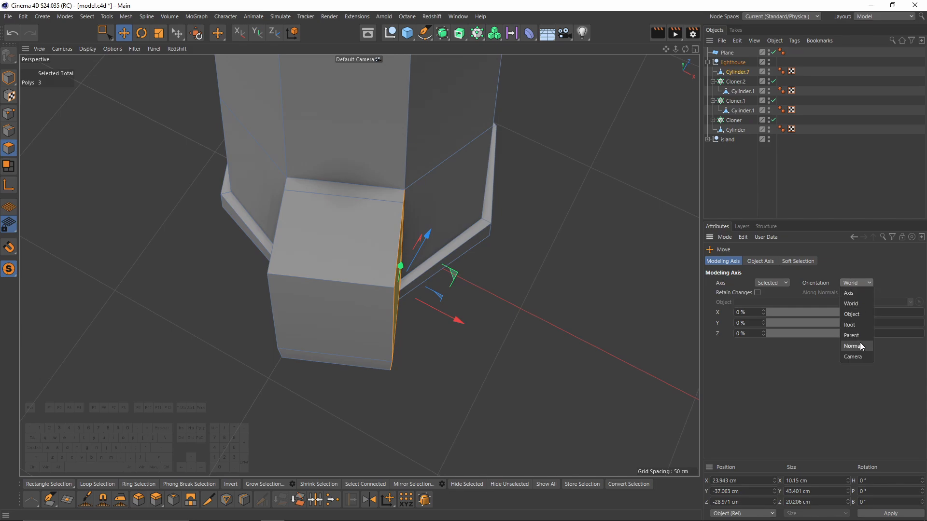
pyautogui.click(859, 345)
pyautogui.press('t')
pyautogui.moveTo(449, 303); pyautogui.dragTo(405, 290)
# Flatten the block's opposite side faces and its two front faces by scaling them along their normals
pyautogui.keyDown('alt'); pyautogui.moveTo(358, 265); pyautogui.dragTo(555, 263); pyautogui.keyUp('alt')
pyautogui.moveTo(404, 369); pyautogui.dragTo(367, 262, button='right')
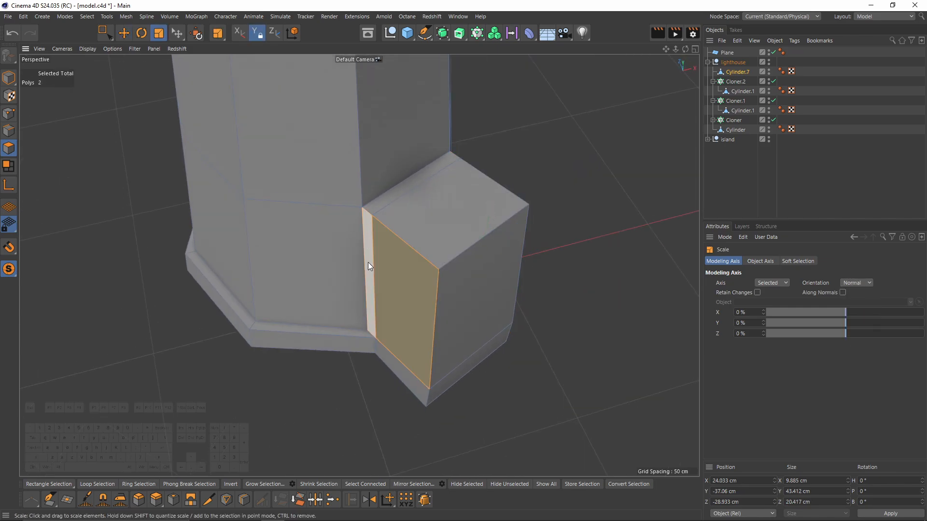
pyautogui.press('space')
pyautogui.moveTo(361, 356)
pyautogui.keyDown('alt'); pyautogui.mouseDown()
pyautogui.moveTo(343, 355)
pyautogui.moveTo(397, 314)
pyautogui.mouseUp(); pyautogui.keyUp('alt')
pyautogui.press('space')
pyautogui.moveTo(467, 333); pyautogui.dragTo(478, 393, button='right')
pyautogui.keyDown('alt'); pyautogui.moveTo(476, 393); pyautogui.dragTo(497, 260); pyautogui.keyUp('alt')
pyautogui.keyDown('shift'); pyautogui.moveTo(428, 275); pyautogui.dragTo(533, 291); pyautogui.keyUp('shift')
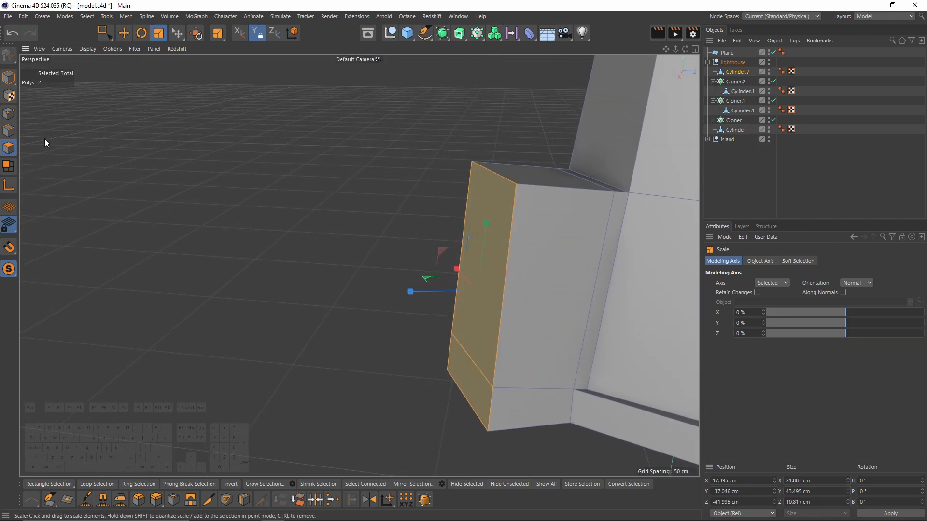
# Slide the entrance block's top front edge down to slope the roof toward the front
pyautogui.click(9, 131)
pyautogui.scroll(-2, 509, 247)
pyautogui.keyDown('alt'); pyautogui.moveTo(510, 250); pyautogui.dragTo(459, 222); pyautogui.keyUp('alt')
pyautogui.click(496, 194)
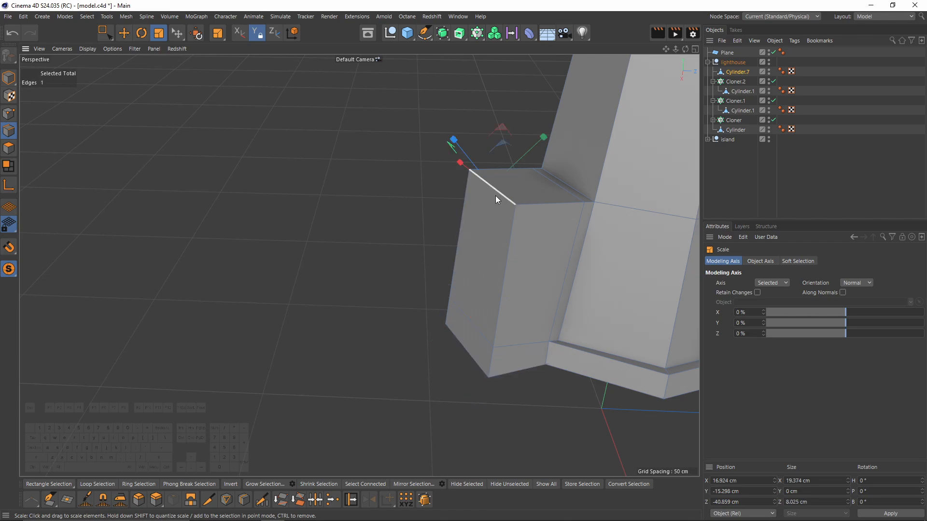
pyautogui.press('m')
pyautogui.press('o')
pyautogui.moveTo(497, 193); pyautogui.dragTo(515, 358)
# Slide the horizontal edge on the block's front down close to its base
pyautogui.press('k')
pyautogui.press('l')
pyautogui.press('e')
pyautogui.click(468, 287)
pyautogui.press('m')
pyautogui.press('o')
# Add a centered vertical loop cut through the block's front and chamfer the loop with an offset of about 6 cm
pyautogui.press('k')
pyautogui.press('l')
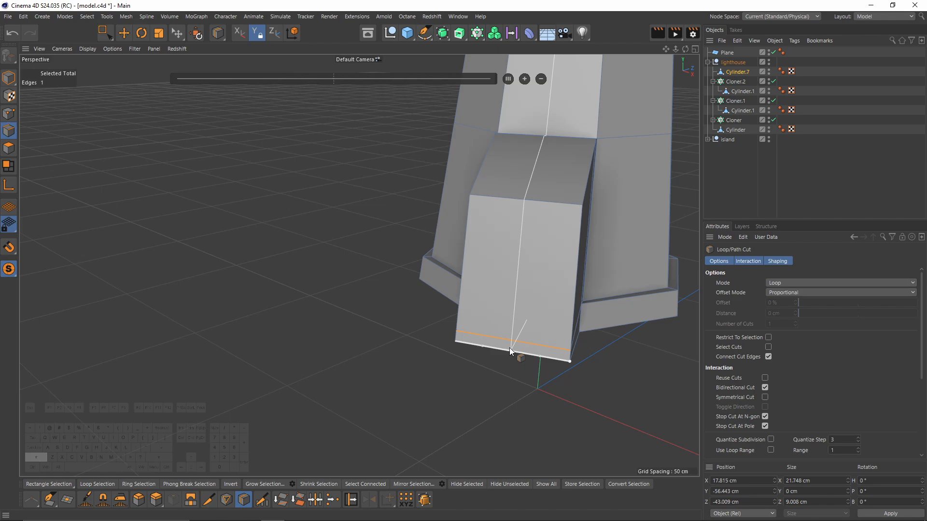
pyautogui.keyDown('shift'); pyautogui.click(510, 348); pyautogui.keyUp('shift')
pyautogui.press('e')
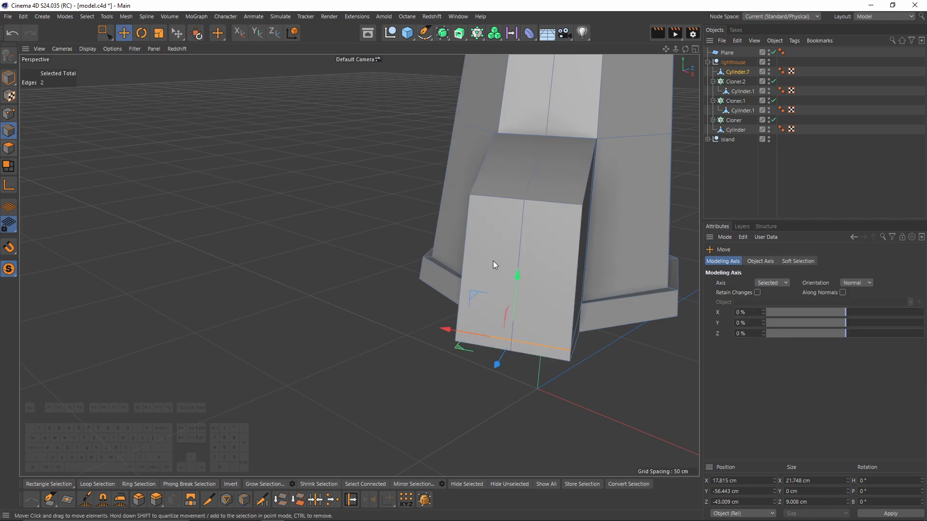
pyautogui.doubleClick(528, 252)
pyautogui.press('m')
pyautogui.press('s')
pyautogui.keyDown('alt'); pyautogui.moveTo(568, 292); pyautogui.dragTo(635, 344); pyautogui.keyUp('alt')
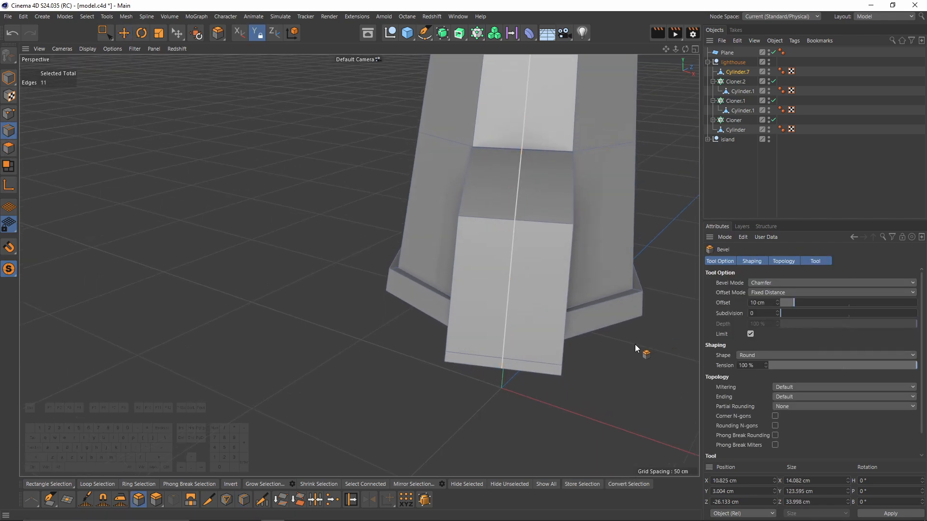
pyautogui.moveTo(517, 372); pyautogui.dragTo(534, 372)
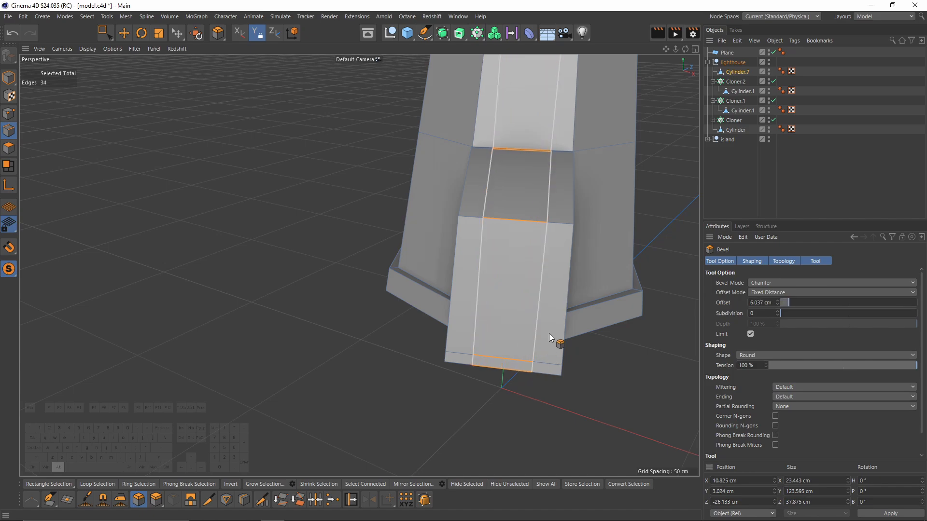
# Add a horizontal loop cut at about 78 % of the block's height, marking the top of the doorway
pyautogui.keyDown('alt'); pyautogui.moveTo(549, 334); pyautogui.dragTo(562, 255); pyautogui.keyUp('alt')
pyautogui.press('k')
pyautogui.press('l')
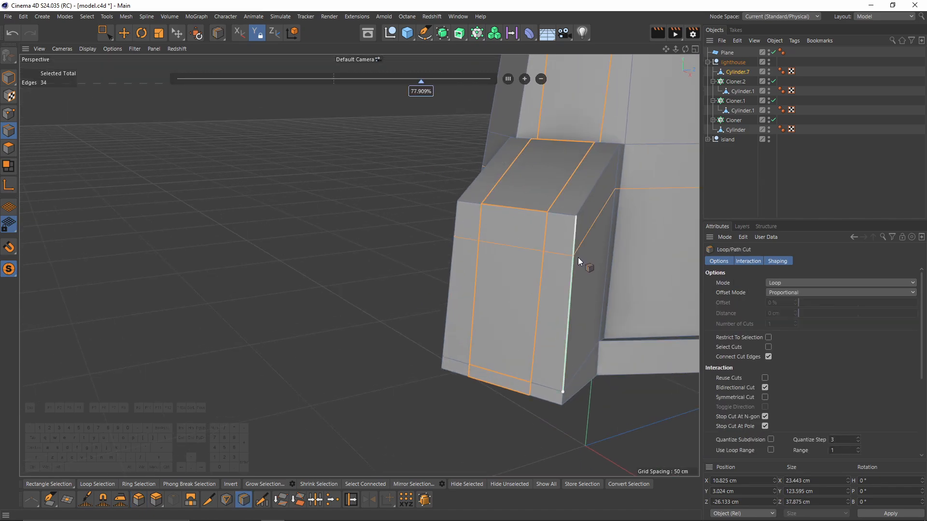
pyautogui.click(578, 258)
pyautogui.press('e')
# Push the central front face of the block inward to form a recessed doorway
pyautogui.click(10, 149)
pyautogui.click(512, 333)
pyautogui.keyDown('alt'); pyautogui.moveTo(552, 347); pyautogui.dragTo(491, 178); pyautogui.keyUp('alt')
# Slide the three-segment cross edge of the block's roof from the tower forward to the front, with an offset of about -18.4 cm
pyautogui.click(8, 131)
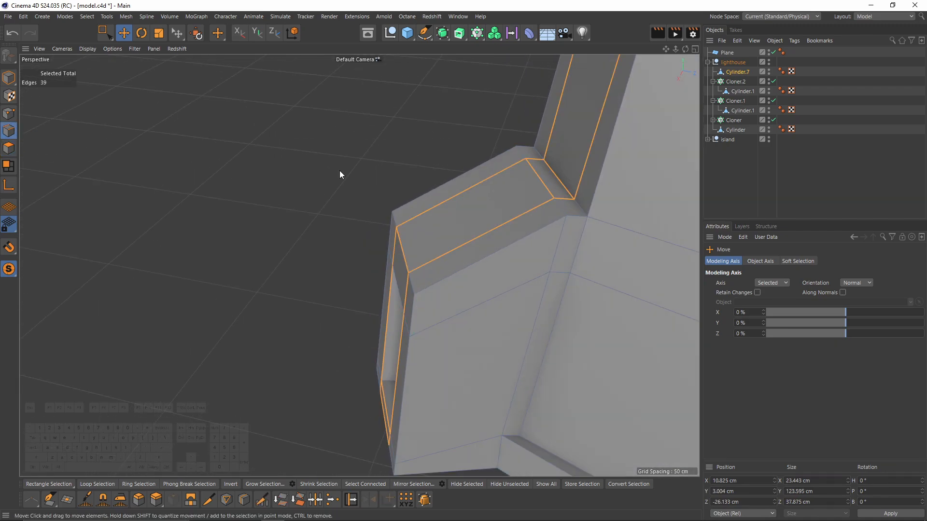
pyautogui.doubleClick(524, 157)
pyautogui.press('m')
pyautogui.press('o')
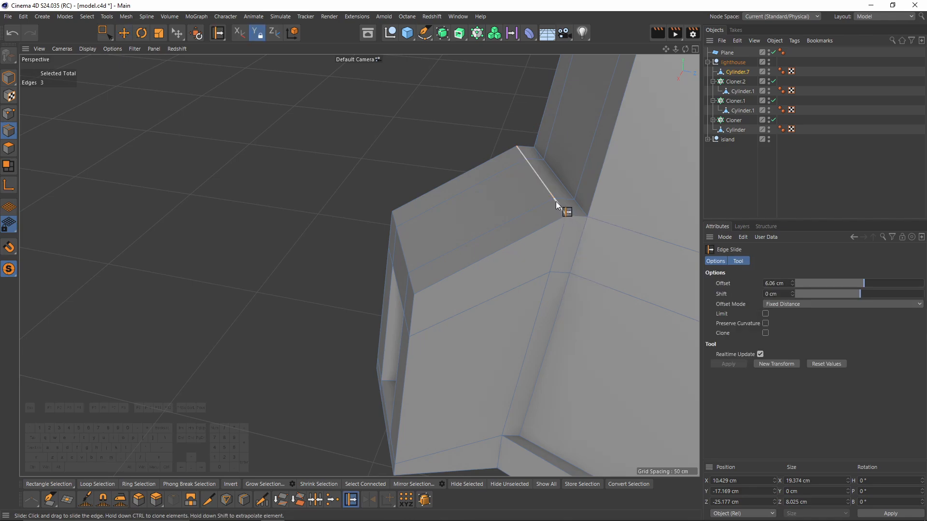
pyautogui.moveTo(555, 201); pyautogui.dragTo(426, 282)
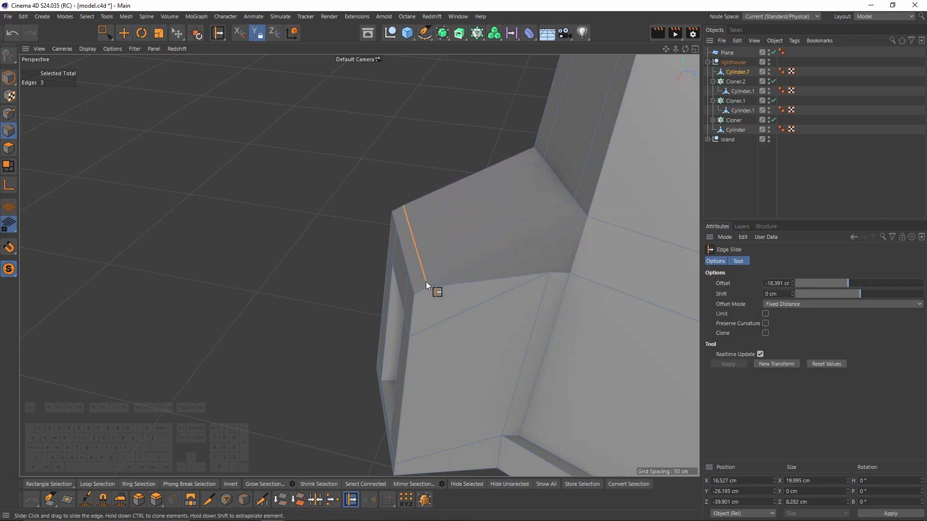
# Reselect the roof's cross edge segments near the front and slide them back along the slope toward the tower
pyautogui.press('e')
pyautogui.click(449, 165)
pyautogui.click(406, 217)
pyautogui.keyDown('shift'); pyautogui.click(411, 244); pyautogui.keyUp('shift')
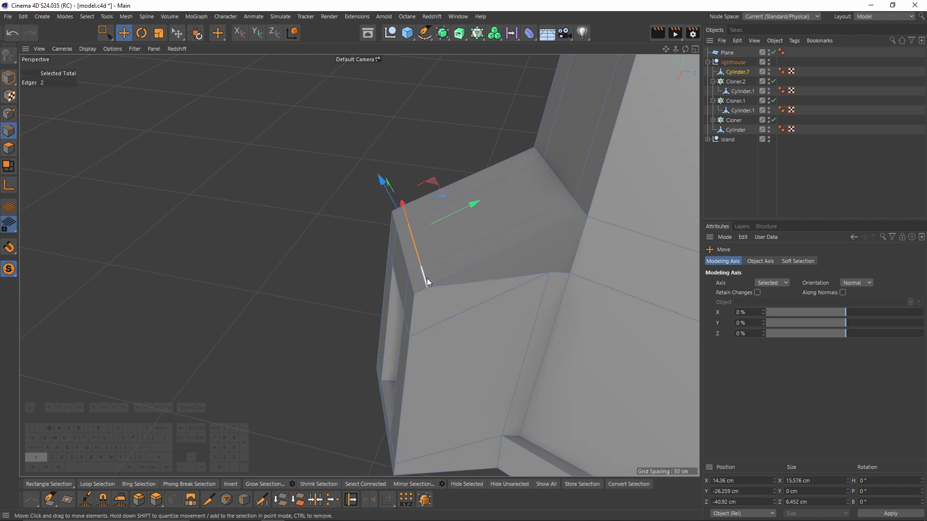
pyautogui.keyDown('shift'); pyautogui.click(427, 278); pyautogui.keyUp('shift')
pyautogui.press('m')
pyautogui.press('o')
pyautogui.moveTo(433, 278); pyautogui.dragTo(571, 225)
# Select all six roof faces of the entrance block and split them off as a separate object
pyautogui.keyDown('alt'); pyautogui.moveTo(359, 265); pyautogui.dragTo(399, 285); pyautogui.keyUp('alt')
pyautogui.click(6, 151)
pyautogui.press('e')
pyautogui.moveTo(507, 129); pyautogui.dragTo(551, 164, button='right')
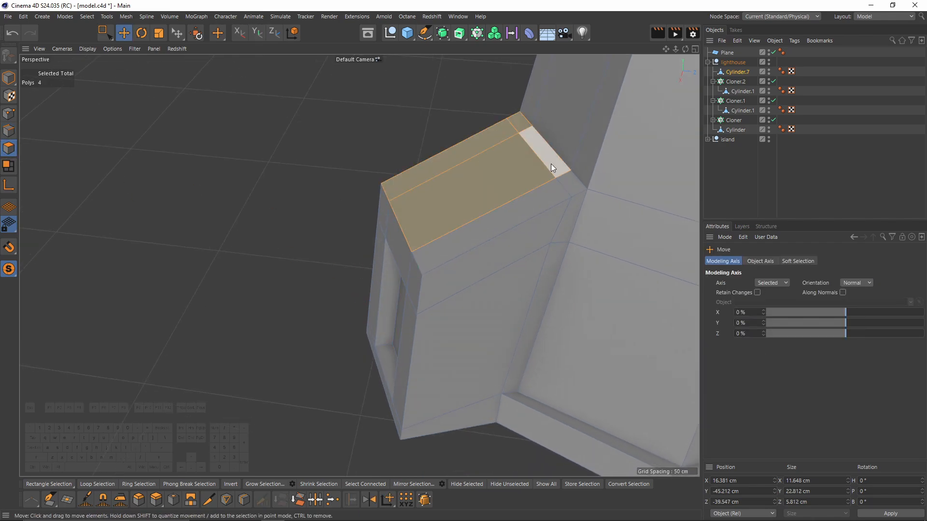
pyautogui.keyDown('shift'); pyautogui.click(551, 164); pyautogui.keyUp('shift')
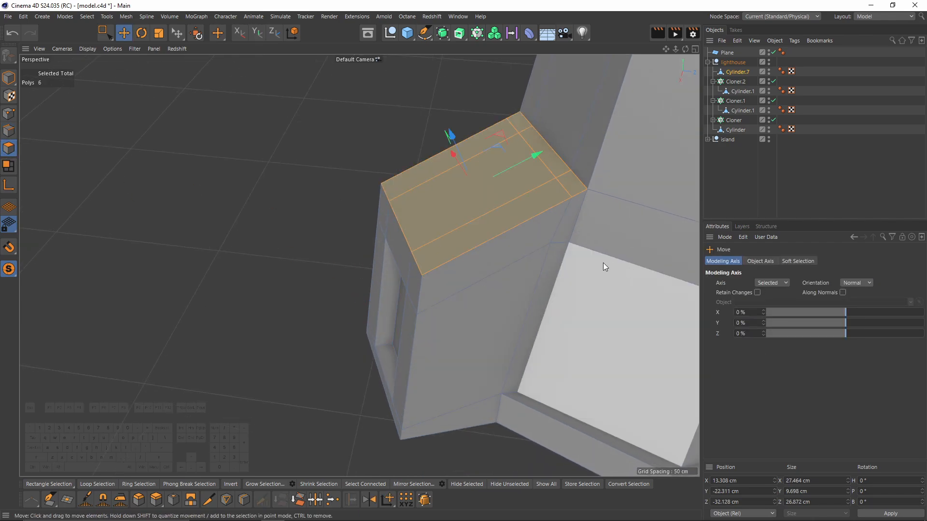
pyautogui.press('u')
pyautogui.press('p')
# Scale the separated roof piece sideways to about 105 % so it overhangs the block's walls
pyautogui.keyDown('alt'); pyautogui.moveTo(473, 222); pyautogui.dragTo(568, 227); pyautogui.keyUp('alt')
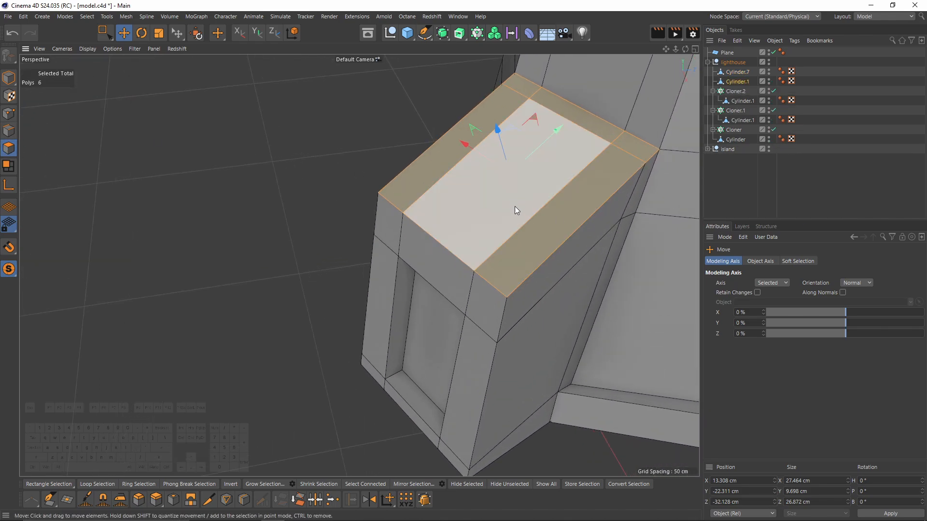
pyautogui.press('t')
pyautogui.moveTo(463, 142); pyautogui.dragTo(462, 144)
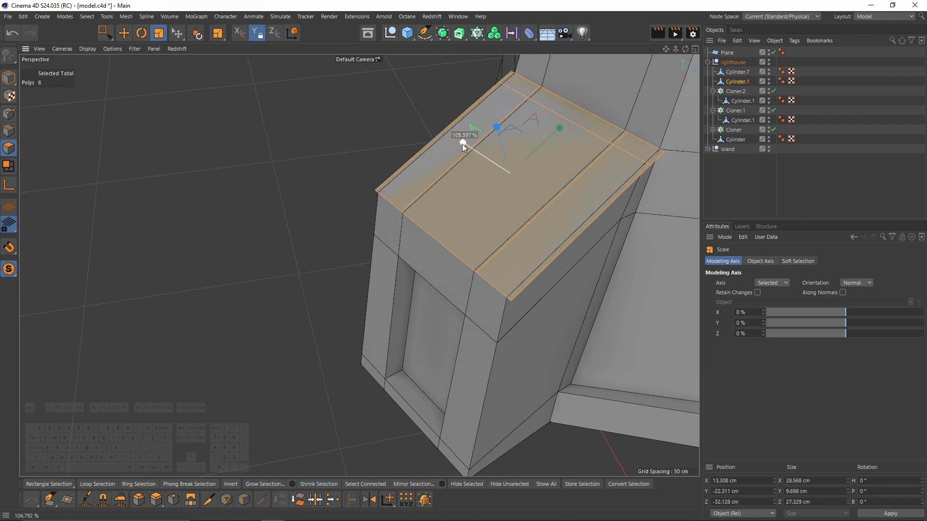
# Select the three front edge segments of the separated roof and slide them slightly outward past the block's front wall
pyautogui.keyDown('alt'); pyautogui.moveTo(498, 209); pyautogui.dragTo(466, 206); pyautogui.keyUp('alt')
pyautogui.click(8, 131)
pyautogui.press('e')
pyautogui.click(414, 191)
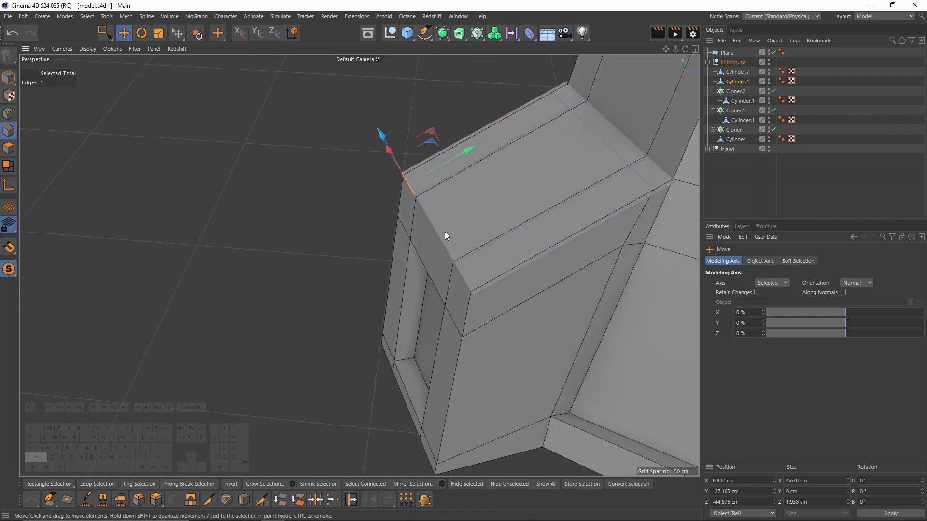
pyautogui.keyDown('shift'); pyautogui.click(444, 232); pyautogui.keyUp('shift')
pyautogui.keyDown('shift'); pyautogui.click(470, 275); pyautogui.keyUp('shift')
pyautogui.keyDown('alt'); pyautogui.moveTo(470, 274); pyautogui.dragTo(493, 230); pyautogui.keyUp('alt')
# Extrude the six roof faces with an offset of 0.9 cm and caps to give the entrance roof thickness
pyautogui.click(9, 148)
pyautogui.press('d')
pyautogui.keyDown('alt'); pyautogui.moveTo(512, 272); pyautogui.dragTo(551, 284); pyautogui.keyUp('alt')
pyautogui.scroll(-4, 534, 284)
pyautogui.keyDown('alt'); pyautogui.moveTo(534, 284); pyautogui.dragTo(386, 232, button='middle'); pyautogui.keyUp('alt')
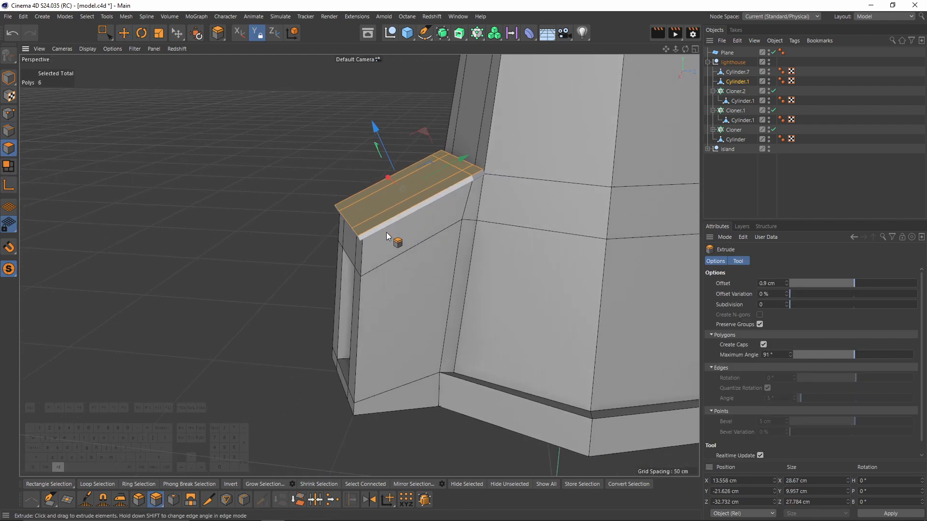
pyautogui.keyDown('alt'); pyautogui.moveTo(386, 233); pyautogui.dragTo(538, 255); pyautogui.keyUp('alt')
pyautogui.keyDown('alt'); pyautogui.moveTo(537, 254); pyautogui.dragTo(448, 274, button='right'); pyautogui.keyUp('alt')
pyautogui.keyDown('alt'); pyautogui.moveTo(448, 274); pyautogui.dragTo(436, 335); pyautogui.keyUp('alt')
pyautogui.keyDown('alt'); pyautogui.moveTo(436, 335); pyautogui.dragTo(386, 333, button='right'); pyautogui.keyUp('alt')
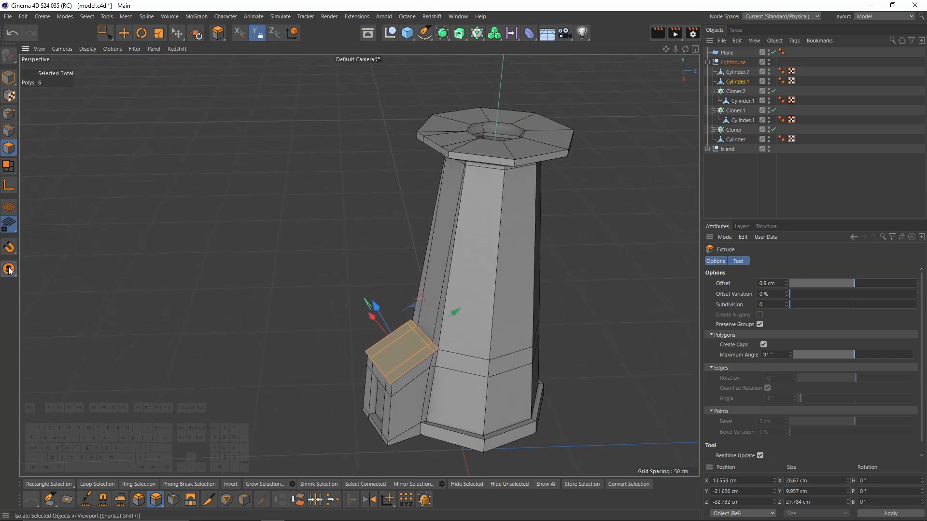
# Turn off object isolation and return to model mode with the whole lighthouse and island shown
pyautogui.click(8, 269)
pyautogui.click(4, 84)
pyautogui.scroll(-5, 531, 221)
pyautogui.press('e')
pyautogui.hotkey('ctrl', 'z')
pyautogui.press('e')
pyautogui.scroll(5, 473, 206)
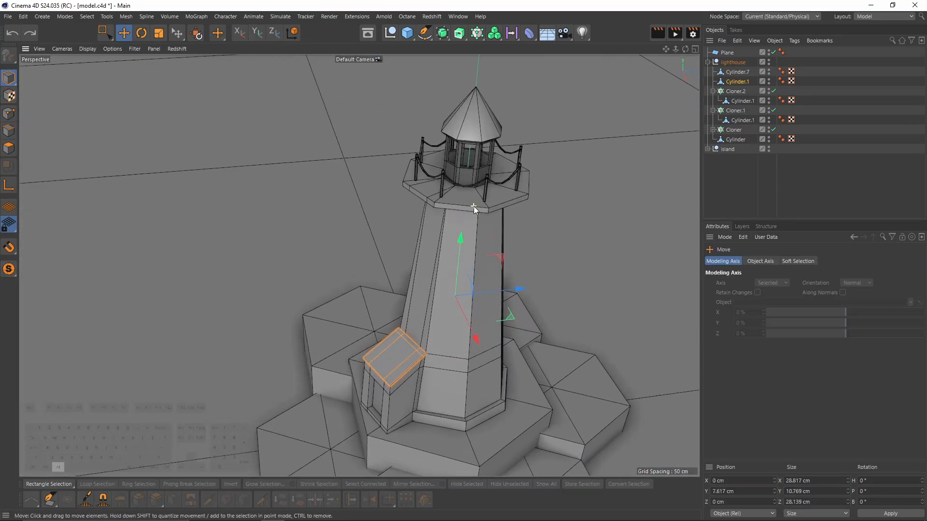
pyautogui.keyDown('alt'); pyautogui.moveTo(473, 207); pyautogui.dragTo(458, 197); pyautogui.keyUp('alt')
pyautogui.click(457, 197)
pyautogui.keyDown('alt'); pyautogui.moveTo(529, 190); pyautogui.dragTo(653, 169); pyautogui.keyUp('alt')
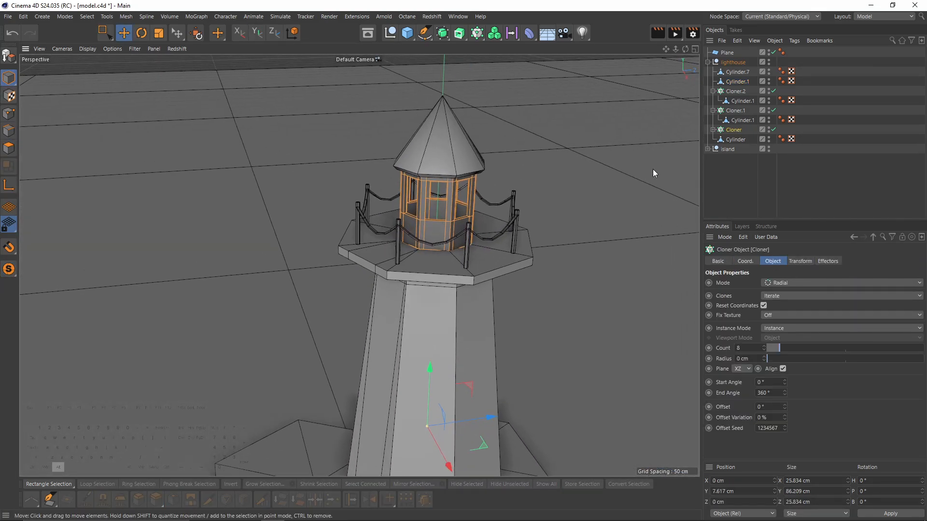
# Collapse the cloners and the lighthouse hierarchy, and select the whole lighthouse group
pyautogui.click(713, 91)
pyautogui.click(707, 103)
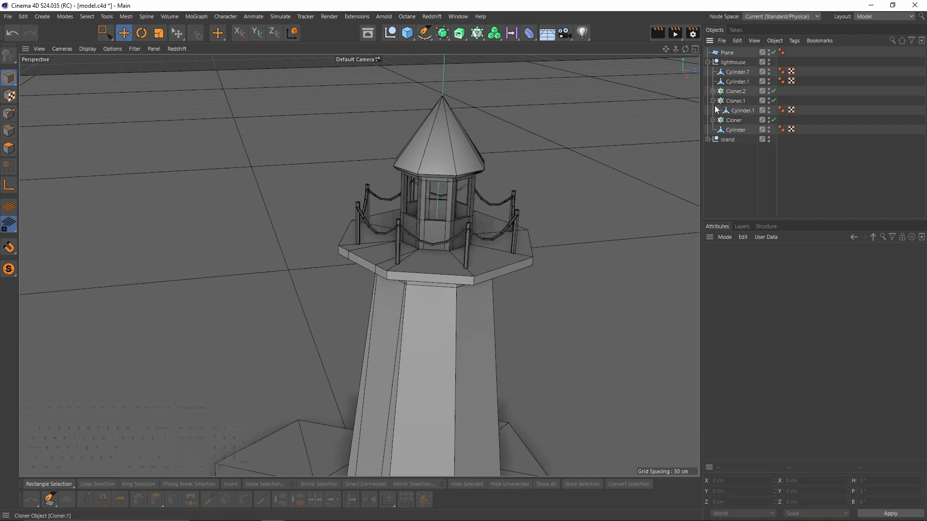
pyautogui.click(712, 101)
pyautogui.click(707, 63)
pyautogui.click(732, 63)
# In the front view, enable axis modification and lower the lighthouse group's axis to about Y 37 cm, near the tower's base
pyautogui.keyDown('alt'); pyautogui.moveTo(609, 132); pyautogui.dragTo(529, 176); pyautogui.keyUp('alt')
pyautogui.keyDown('alt'); pyautogui.moveTo(528, 175); pyautogui.dragTo(494, 211, button='middle'); pyautogui.keyUp('alt')
pyautogui.keyDown('alt'); pyautogui.moveTo(494, 210); pyautogui.dragTo(502, 216, button='right'); pyautogui.keyUp('alt')
pyautogui.keyDown('alt'); pyautogui.moveTo(502, 217); pyautogui.dragTo(499, 237, button='middle'); pyautogui.keyUp('alt')
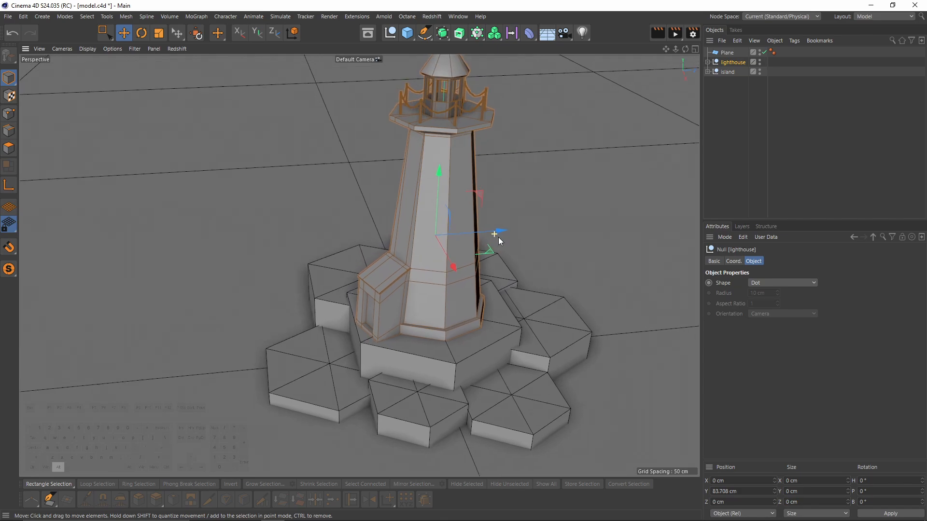
pyautogui.keyDown('alt'); pyautogui.moveTo(498, 236); pyautogui.dragTo(521, 241); pyautogui.keyUp('alt')
pyautogui.middleClick(584, 256)
pyautogui.middleClick(525, 332)
pyautogui.keyDown('alt'); pyautogui.moveTo(473, 252); pyautogui.dragTo(421, 255, button='right'); pyautogui.keyUp('alt')
pyautogui.keyDown('alt'); pyautogui.moveTo(421, 255); pyautogui.dragTo(370, 316, button='middle'); pyautogui.keyUp('alt')
pyautogui.click(8, 185)
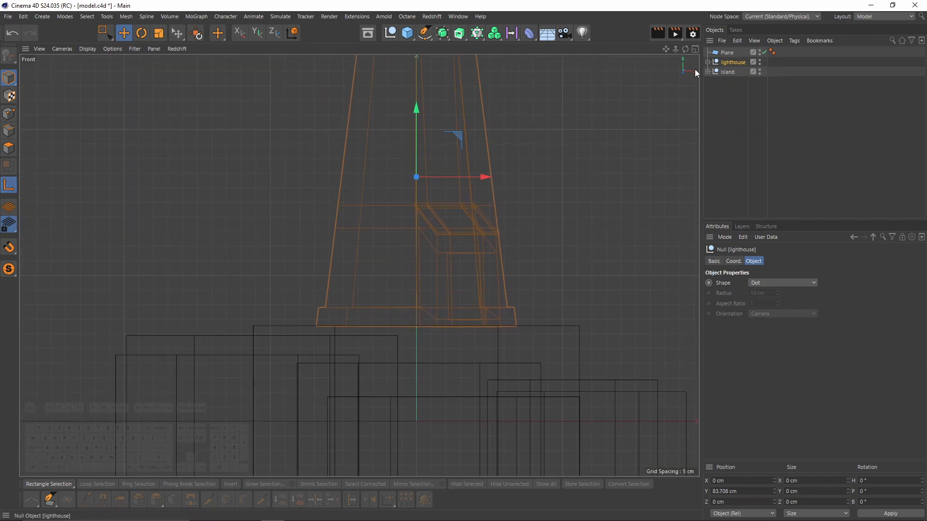
pyautogui.moveTo(418, 118); pyautogui.dragTo(418, 255)
# Turn on edge snapping and snap the lighthouse group's axis to the bottom edge of the tower's base, at Y 32.563 cm
pyautogui.keyDown('alt'); pyautogui.moveTo(448, 320); pyautogui.dragTo(437, 273, button='middle'); pyautogui.keyUp('alt')
pyautogui.keyDown('alt'); pyautogui.moveTo(437, 273); pyautogui.dragTo(459, 242, button='right'); pyautogui.keyUp('alt')
pyautogui.keyDown('alt'); pyautogui.moveTo(459, 241); pyautogui.dragTo(346, 209, button='middle'); pyautogui.keyUp('alt')
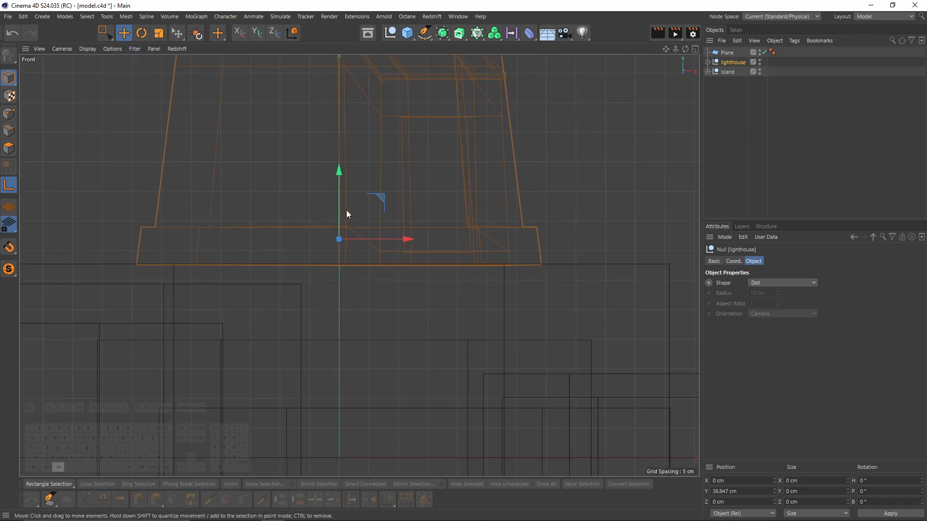
pyautogui.keyDown('alt'); pyautogui.moveTo(109, 188); pyautogui.dragTo(147, 166, button='middle'); pyautogui.keyUp('alt')
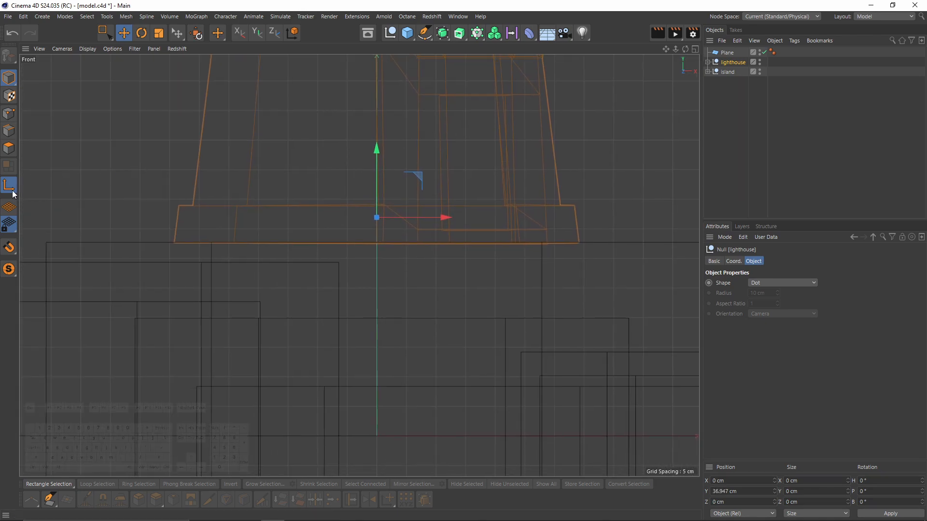
pyautogui.click(17, 251)
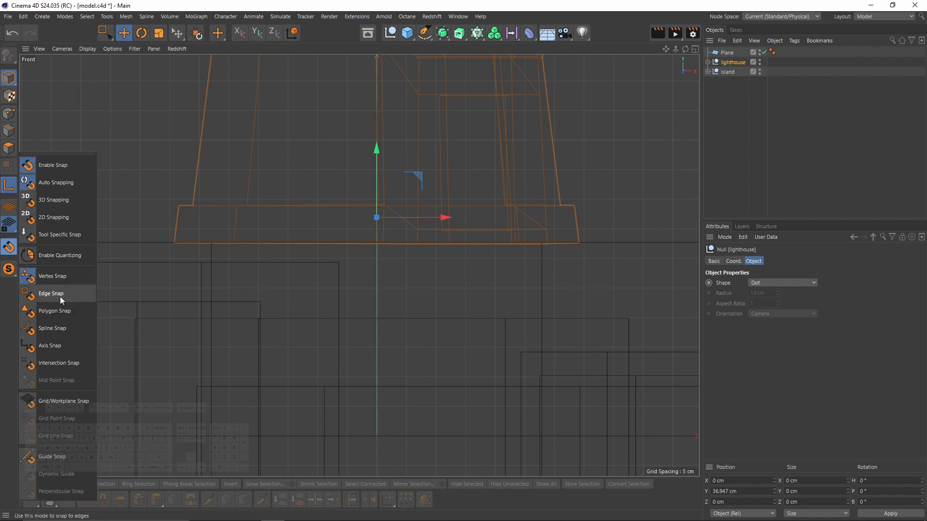
pyautogui.click(53, 294)
pyautogui.moveTo(378, 150); pyautogui.dragTo(384, 177)
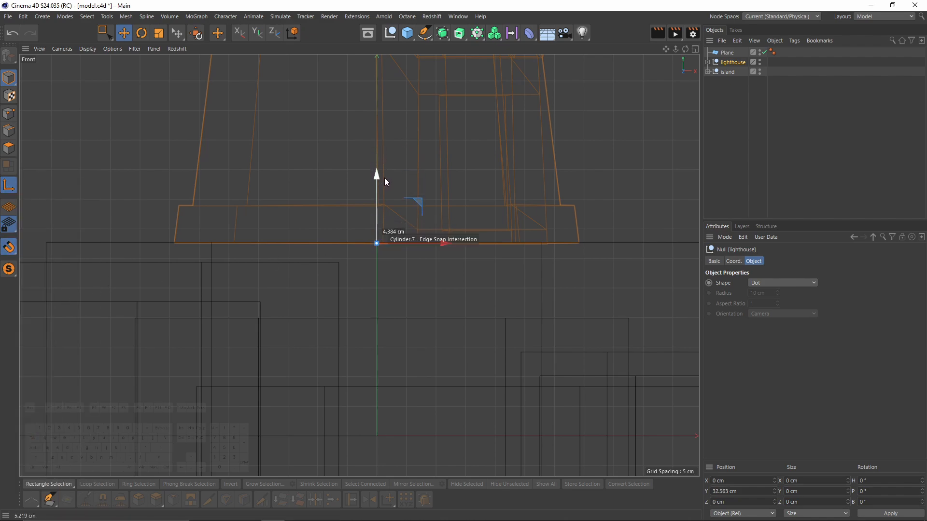
# Return to the perspective view and turn off snapping and axis modification
pyautogui.middleClick(384, 177)
pyautogui.middleClick(277, 166)
pyautogui.click(5, 249)
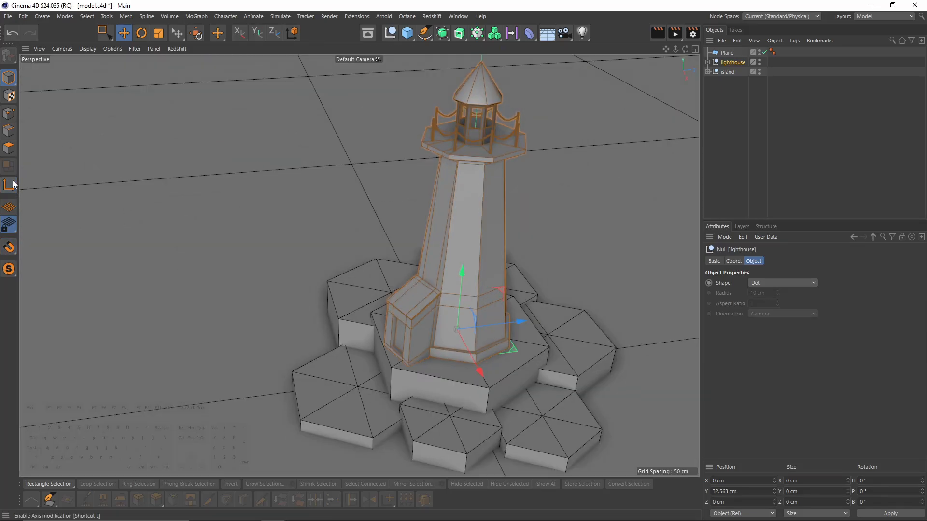
pyautogui.click(12, 184)
pyautogui.press('t')
pyautogui.keyDown('alt'); pyautogui.moveTo(642, 369); pyautogui.dragTo(613, 333, button='middle'); pyautogui.keyUp('alt')
pyautogui.moveTo(613, 334); pyautogui.dragTo(529, 336)
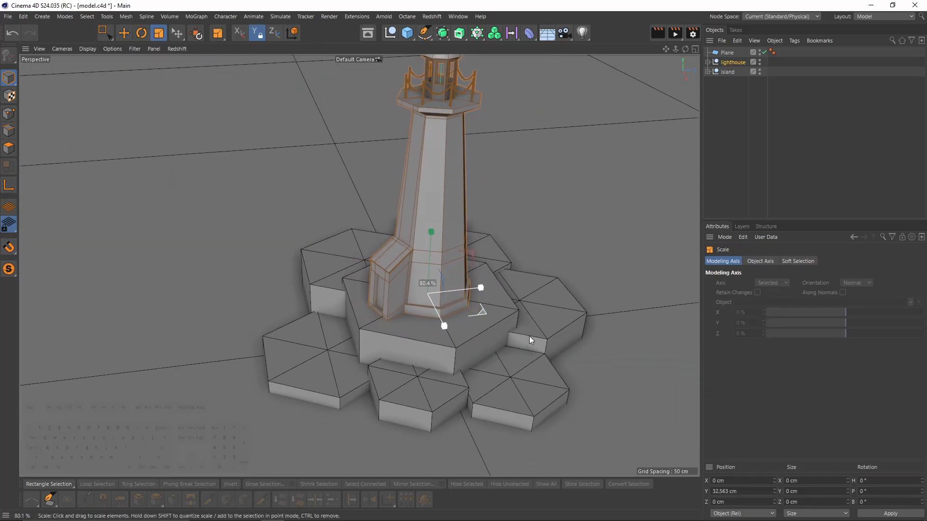
pyautogui.hotkey('ctrl', 'z')
# Unlock the Y axis and scale the whole lighthouse group down uniformly so it sits smaller on the island
pyautogui.scroll(-1, 444, 184)
pyautogui.keyDown('alt'); pyautogui.moveTo(414, 197); pyautogui.dragTo(365, 211, button='middle'); pyautogui.keyUp('alt')
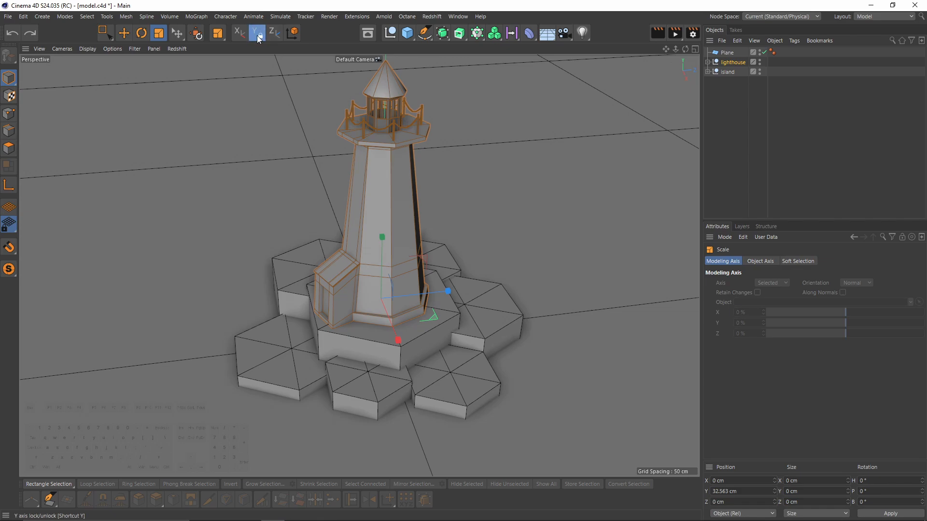
pyautogui.click(259, 34)
pyautogui.keyDown('alt'); pyautogui.moveTo(434, 231); pyautogui.dragTo(465, 227, button='middle'); pyautogui.keyUp('alt')
pyautogui.moveTo(529, 338); pyautogui.dragTo(422, 349)
# Move the lighthouse group along Z to about 2.3 cm on the central hexagonal column
pyautogui.press('e')
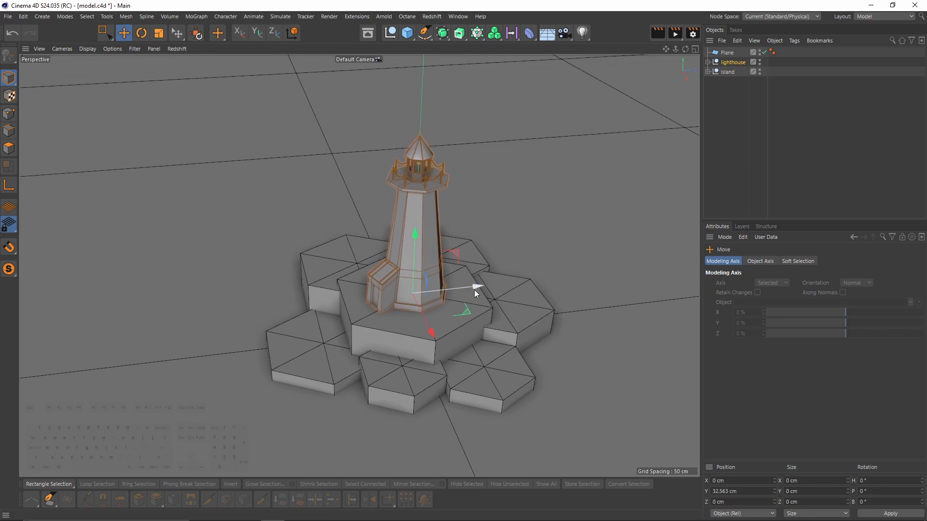
pyautogui.moveTo(474, 290); pyautogui.dragTo(477, 290)
pyautogui.keyDown('alt'); pyautogui.moveTo(446, 278); pyautogui.dragTo(447, 247, button='middle'); pyautogui.keyUp('alt')
pyautogui.keyDown('alt'); pyautogui.moveTo(420, 271); pyautogui.dragTo(439, 274, button='right'); pyautogui.keyUp('alt')
pyautogui.keyDown('alt'); pyautogui.moveTo(439, 273); pyautogui.dragTo(414, 274, button='middle'); pyautogui.keyUp('alt')
pyautogui.keyDown('alt'); pyautogui.moveTo(405, 272); pyautogui.dragTo(414, 280); pyautogui.keyUp('alt')
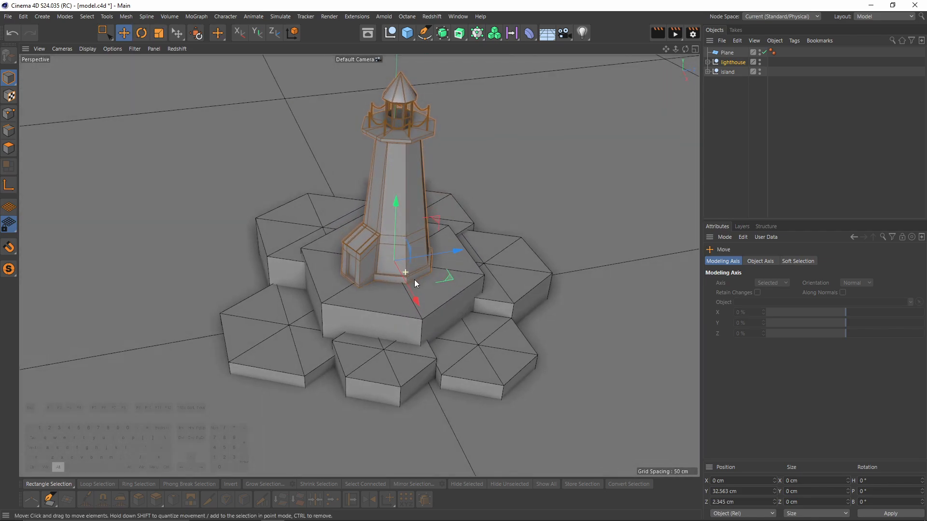
pyautogui.keyDown('alt'); pyautogui.moveTo(414, 280); pyautogui.dragTo(429, 290, button='middle'); pyautogui.keyUp('alt')
# Scale the small front hexagonal column up to about 67 cm wide and 134 cm high
pyautogui.click(409, 360)
pyautogui.keyDown('alt'); pyautogui.moveTo(438, 372); pyautogui.dragTo(475, 318, button='middle'); pyautogui.keyUp('alt')
pyautogui.keyDown('alt'); pyautogui.moveTo(476, 318); pyautogui.dragTo(474, 310); pyautogui.keyUp('alt')
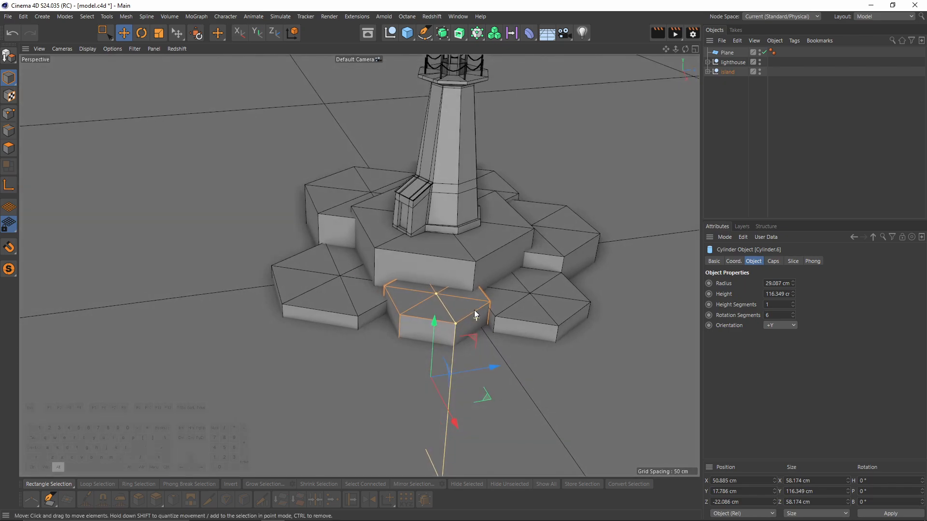
pyautogui.press('t')
pyautogui.moveTo(529, 393); pyautogui.dragTo(604, 413)
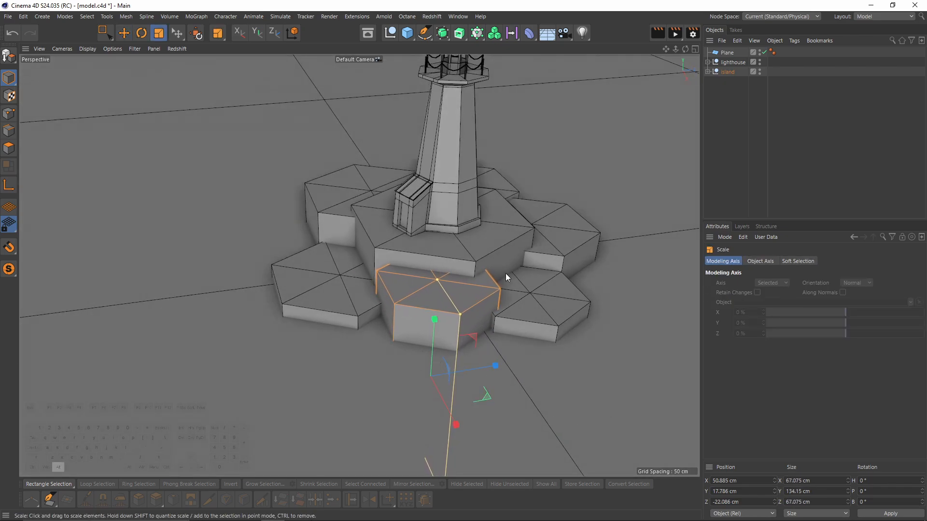
# Raise the hexagonal columns on either side of the front one slightly along Y
pyautogui.keyDown('alt'); pyautogui.moveTo(505, 274); pyautogui.dragTo(429, 276, button='middle'); pyautogui.keyUp('alt')
pyautogui.keyDown('alt'); pyautogui.moveTo(429, 276); pyautogui.dragTo(430, 296); pyautogui.keyUp('alt')
pyautogui.keyDown('alt'); pyautogui.moveTo(430, 297); pyautogui.dragTo(437, 275, button='middle'); pyautogui.keyUp('alt')
pyautogui.click(497, 317)
pyautogui.press('e')
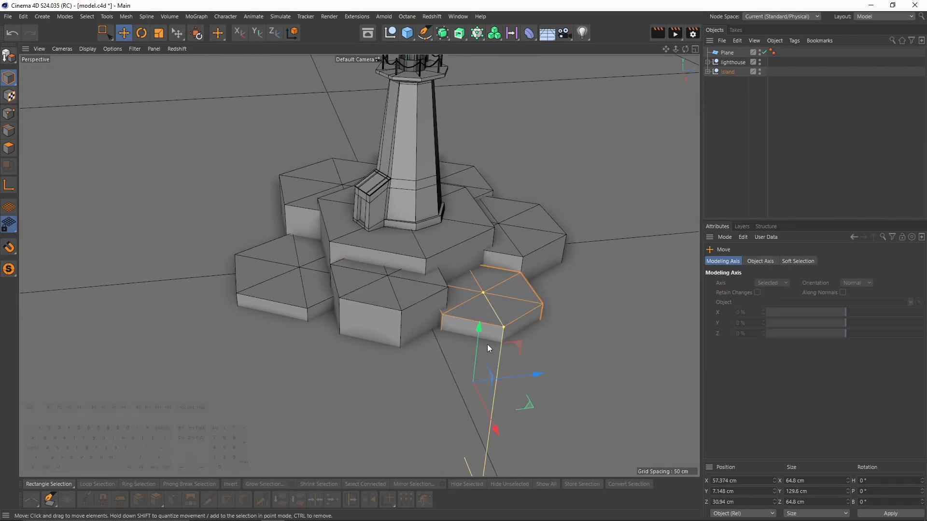
pyautogui.moveTo(487, 344); pyautogui.dragTo(480, 329)
pyautogui.click(291, 277)
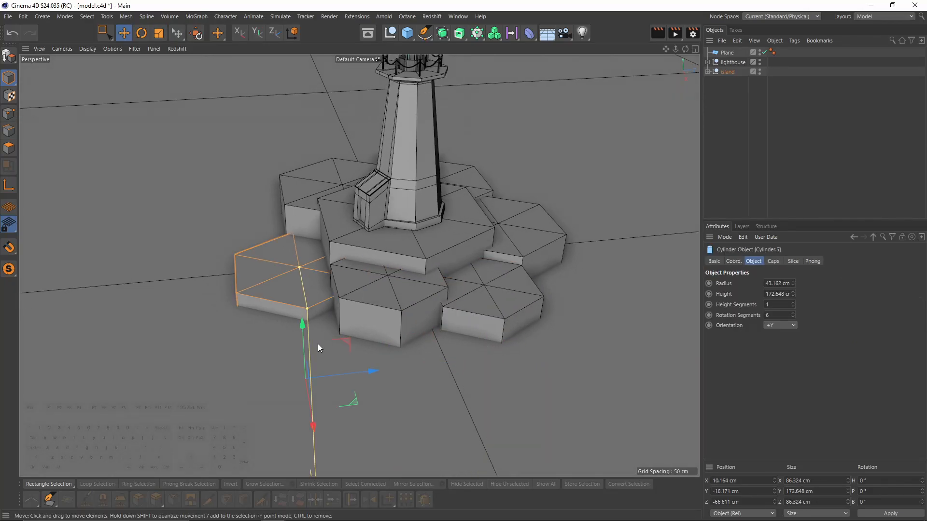
pyautogui.moveTo(302, 330); pyautogui.dragTo(302, 317)
pyautogui.click(474, 319)
pyautogui.moveTo(474, 318)
pyautogui.keyDown('alt'); pyautogui.mouseDown()
pyautogui.moveTo(471, 303)
pyautogui.moveTo(490, 316)
pyautogui.mouseUp(); pyautogui.keyUp('alt')
# Scale up the hexagonal column at the island's back left slightly
pyautogui.click(338, 198)
pyautogui.press('t')
pyautogui.moveTo(337, 198); pyautogui.dragTo(355, 203)
pyautogui.press('e')
pyautogui.keyDown('alt'); pyautogui.moveTo(412, 278); pyautogui.dragTo(357, 268, button='middle'); pyautogui.keyUp('alt')
pyautogui.click(540, 232)
# Deselect everything and display the viewport with Gouraud shading without wireframe lines
pyautogui.moveTo(512, 241)
pyautogui.keyDown('alt'); pyautogui.mouseDown()
pyautogui.moveTo(494, 274)
pyautogui.moveTo(461, 263)
pyautogui.moveTo(484, 303)
pyautogui.mouseUp(); pyautogui.keyUp('alt')
pyautogui.press('n')
pyautogui.press('a')
pyautogui.press('t')
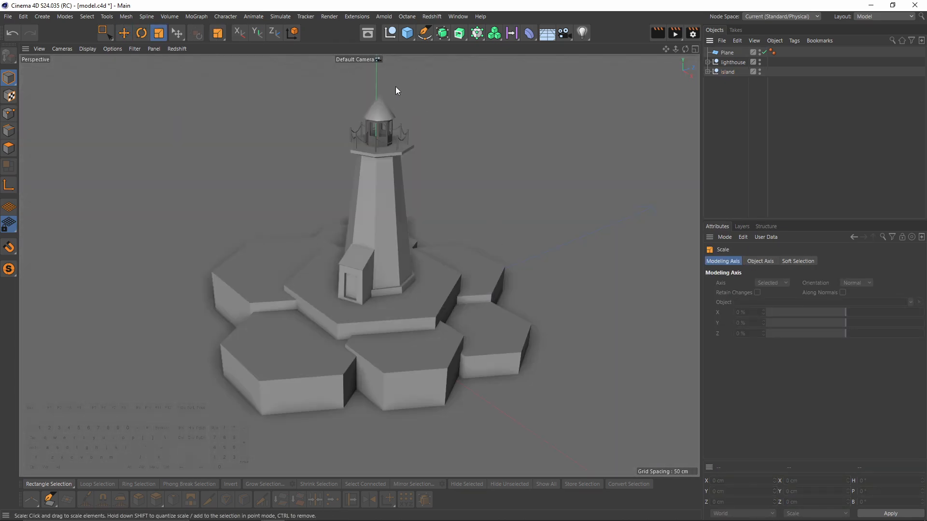
# Add a standard camera, look through it and set its focal length to 55 mm
pyautogui.moveTo(564, 33); pyautogui.dragTo(583, 50)
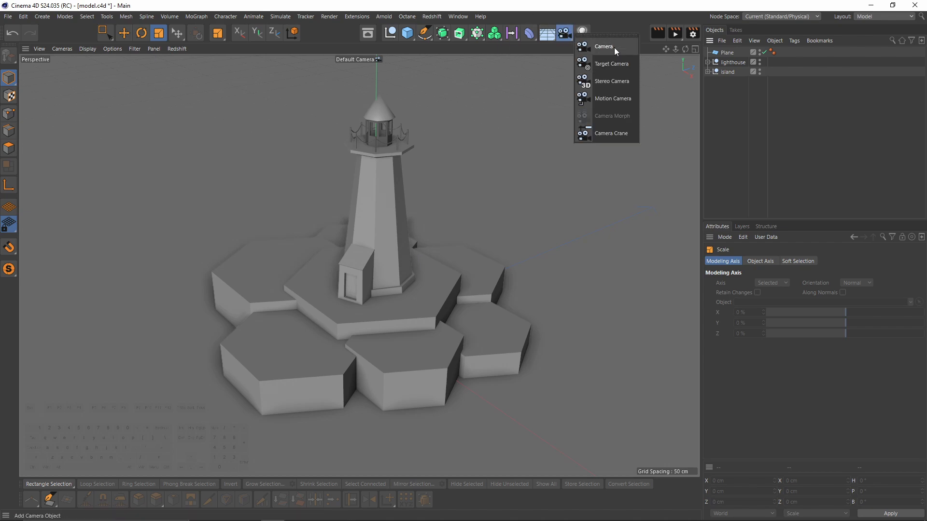
pyautogui.click(582, 50)
pyautogui.click(763, 52)
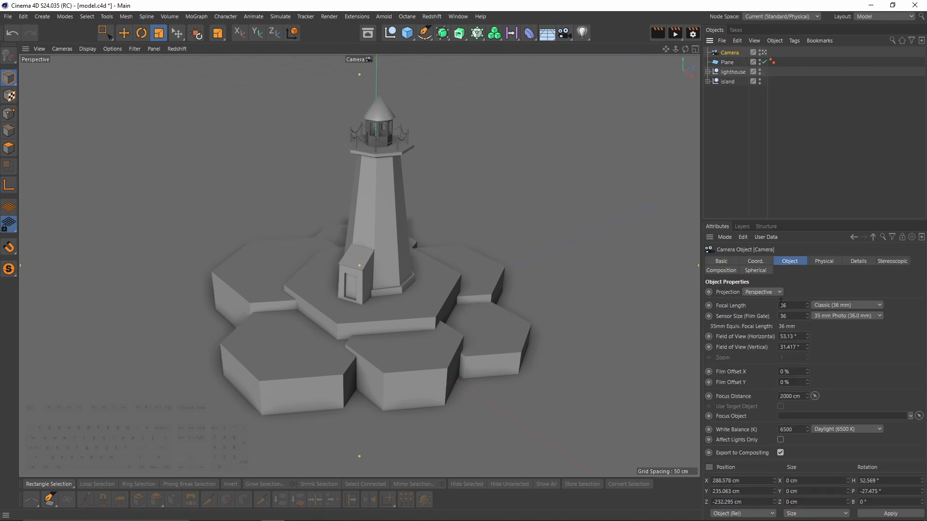
pyautogui.click(787, 305)
pyautogui.write('55')
pyautogui.press('Return')
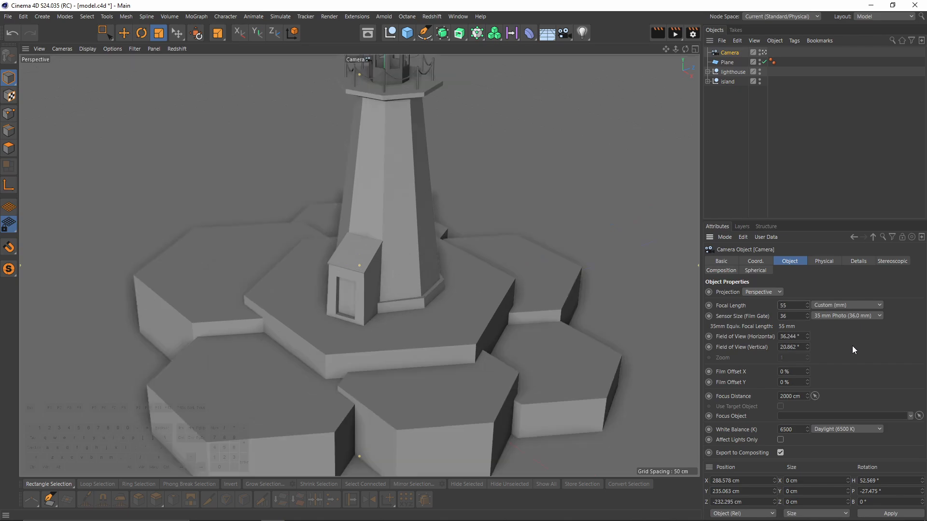
# Frame the whole lighthouse and island through the camera, and switch back to the default camera
pyautogui.keyDown('alt'); pyautogui.moveTo(416, 194); pyautogui.dragTo(386, 229, button='right'); pyautogui.keyUp('alt')
pyautogui.keyDown('alt'); pyautogui.moveTo(386, 230); pyautogui.dragTo(363, 244, button='middle'); pyautogui.keyUp('alt')
pyautogui.keyDown('alt'); pyautogui.moveTo(363, 244); pyautogui.dragTo(358, 265, button='right'); pyautogui.keyUp('alt')
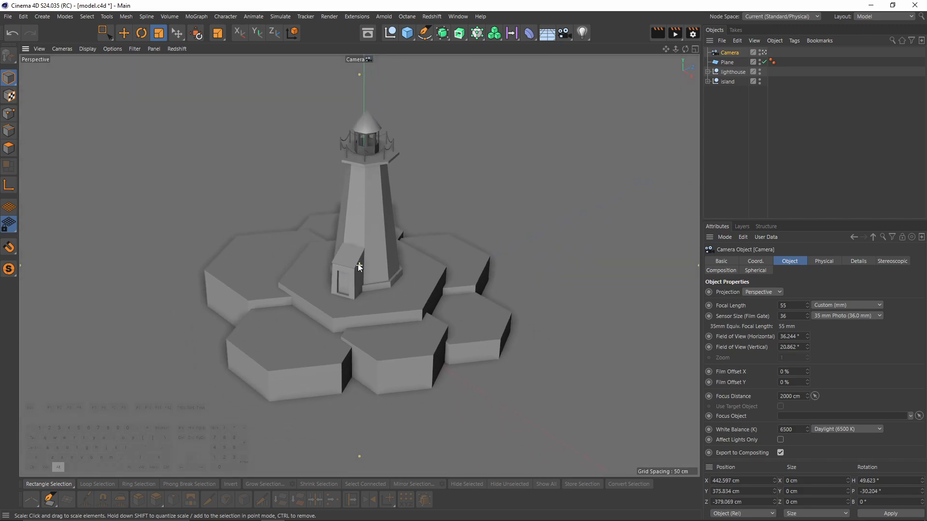
pyautogui.keyDown('alt'); pyautogui.moveTo(358, 264); pyautogui.dragTo(358, 339); pyautogui.keyUp('alt')
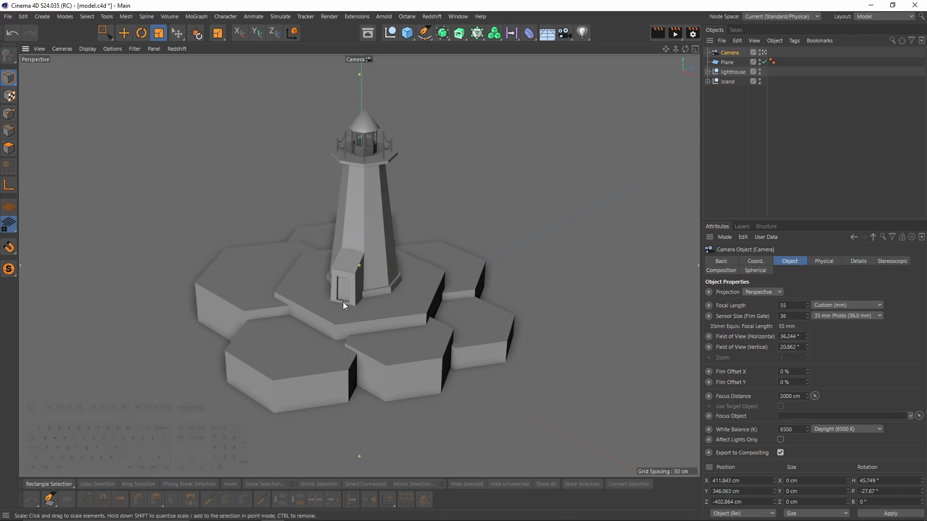
pyautogui.click(764, 53)
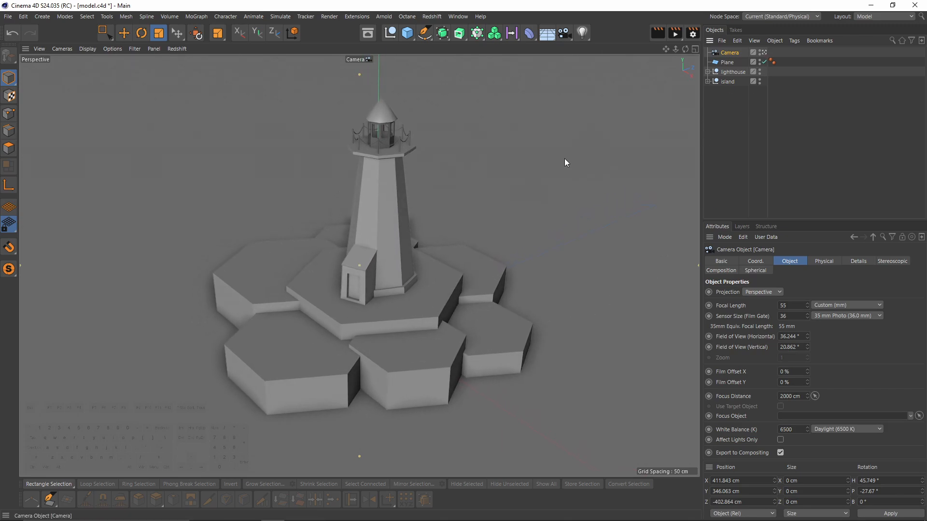
# Add a cube primitive to the scene
pyautogui.keyDown('alt'); pyautogui.moveTo(415, 271); pyautogui.dragTo(412, 251); pyautogui.keyUp('alt')
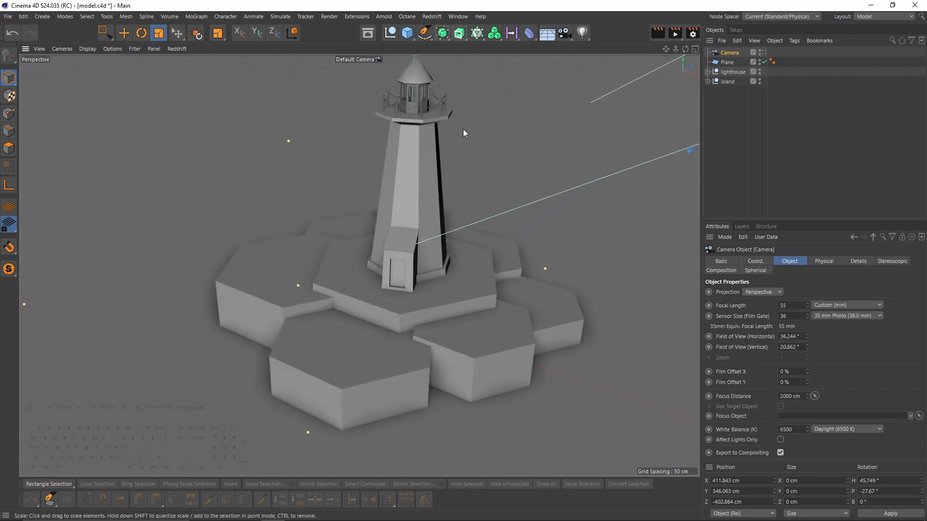
pyautogui.click(280, 275)
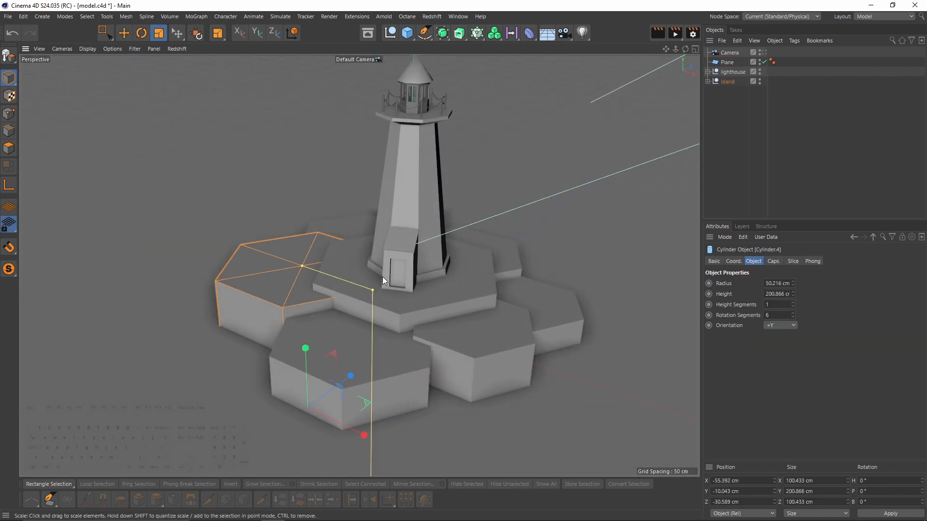
pyautogui.click(406, 33)
pyautogui.click(468, 43)
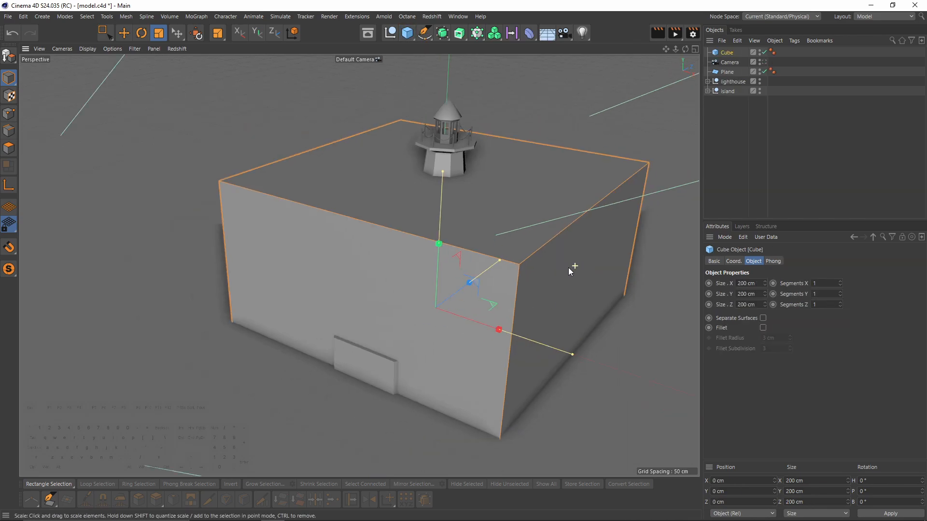
pyautogui.press('r')
pyautogui.moveTo(568, 269); pyautogui.dragTo(171, 387)
pyautogui.hotkey('ctrl', 'z')
# Scale the cube down to about 22.2 cm and place it beside the island at about Z -121 cm, above the columns
pyautogui.press('t')
pyautogui.press('e')
pyautogui.moveTo(437, 247); pyautogui.dragTo(441, 176)
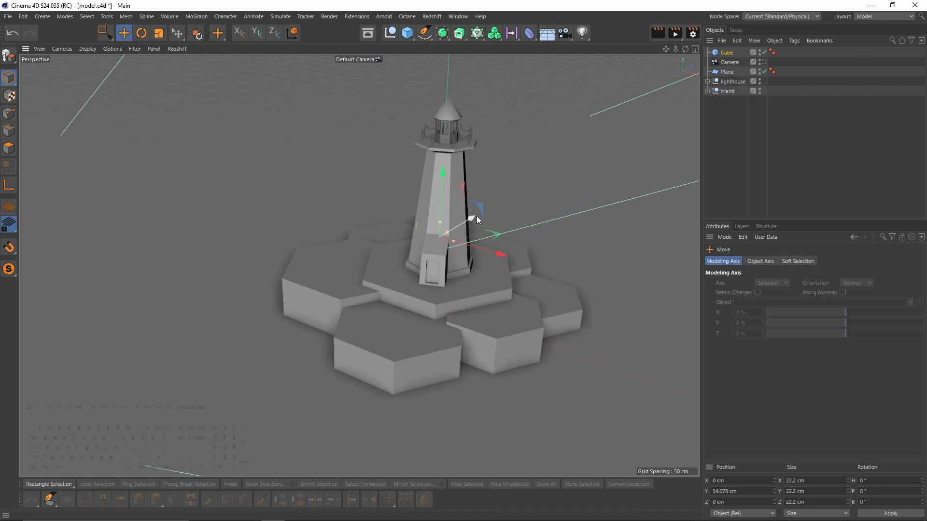
pyautogui.moveTo(477, 220); pyautogui.dragTo(411, 234)
pyautogui.scroll(5, 394, 240)
pyautogui.scroll(2, 413, 254)
# Make the cube editable, then scale its top face to about 14.6 cm and lower it to about Y 3 cm
pyautogui.press('c')
pyautogui.click(8, 148)
pyautogui.click(426, 202)
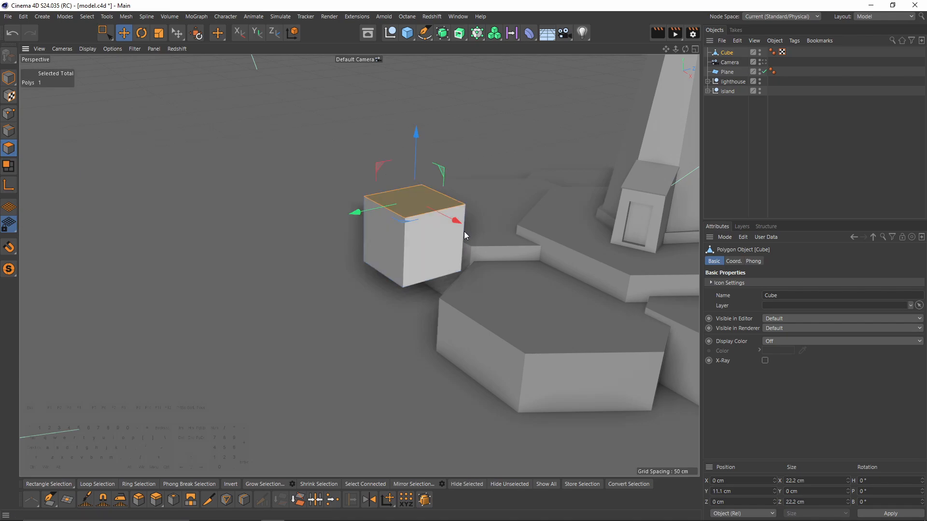
pyautogui.press('t')
pyautogui.moveTo(565, 269); pyautogui.dragTo(423, 276)
pyautogui.press('e')
pyautogui.moveTo(414, 140); pyautogui.dragTo(415, 165)
pyautogui.press('r')
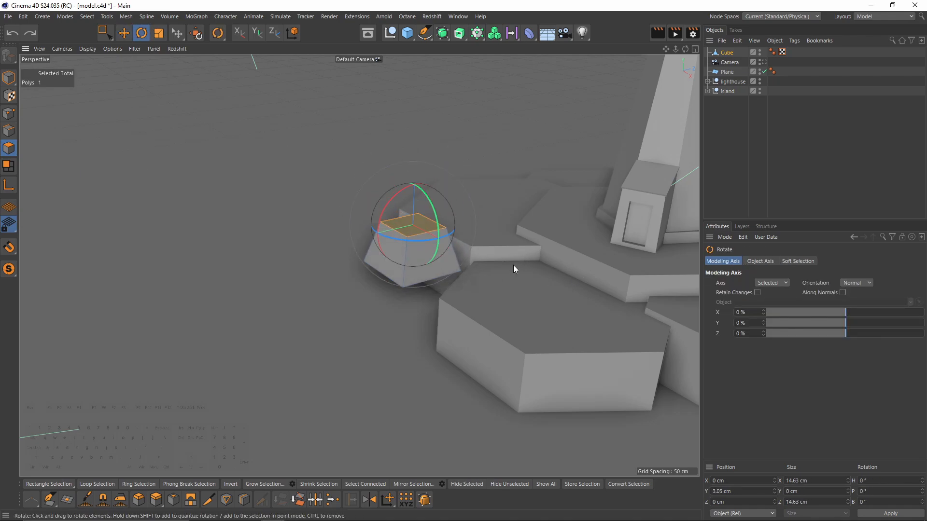
# Adjust the top face's scale and height further so the tapered block is about 12 cm high
pyautogui.press('t')
pyautogui.moveTo(513, 265); pyautogui.dragTo(505, 285)
pyautogui.press('e')
pyautogui.moveTo(415, 159)
pyautogui.mouseDown()
pyautogui.moveTo(410, 167)
pyautogui.moveTo(406, 152)
pyautogui.mouseUp()
# Duplicate the tapered block upward twice to stack three tiers
pyautogui.click(10, 76)
pyautogui.keyDown('ctrl'); pyautogui.moveTo(427, 193); pyautogui.dragTo(444, 180); pyautogui.keyUp('ctrl')
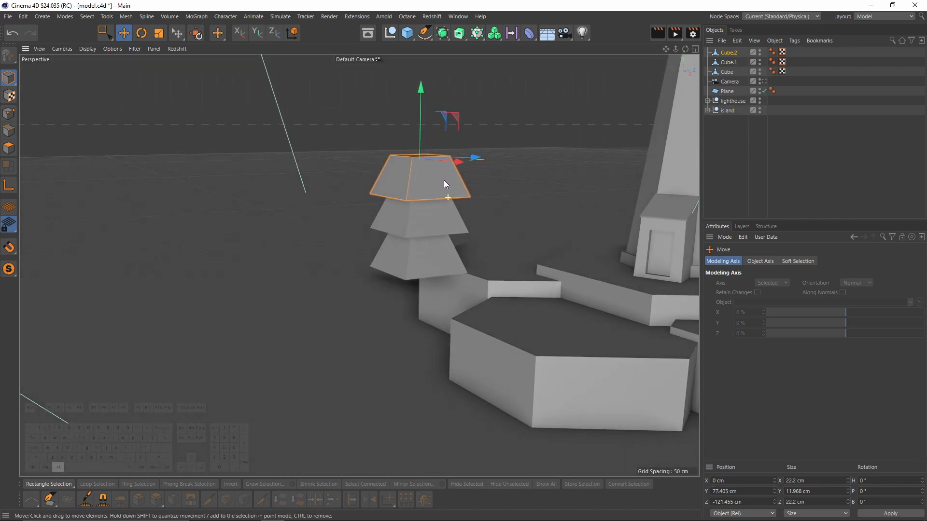
# Combine the three stacked tapered blocks into a single object, deleting the separate originals
pyautogui.keyDown('shift'); pyautogui.click(433, 262); pyautogui.keyUp('shift')
pyautogui.keyDown('alt'); pyautogui.moveTo(433, 261); pyautogui.dragTo(476, 288); pyautogui.keyUp('alt')
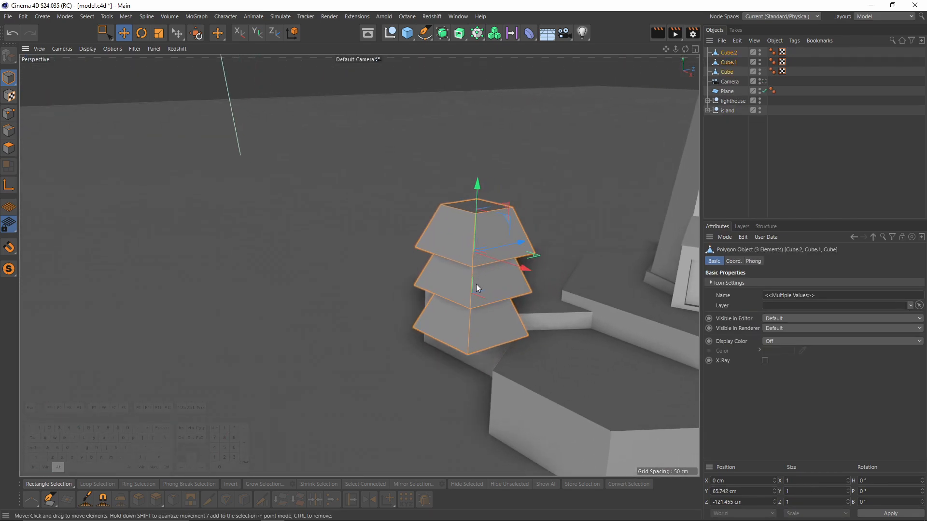
pyautogui.rightClick(476, 288)
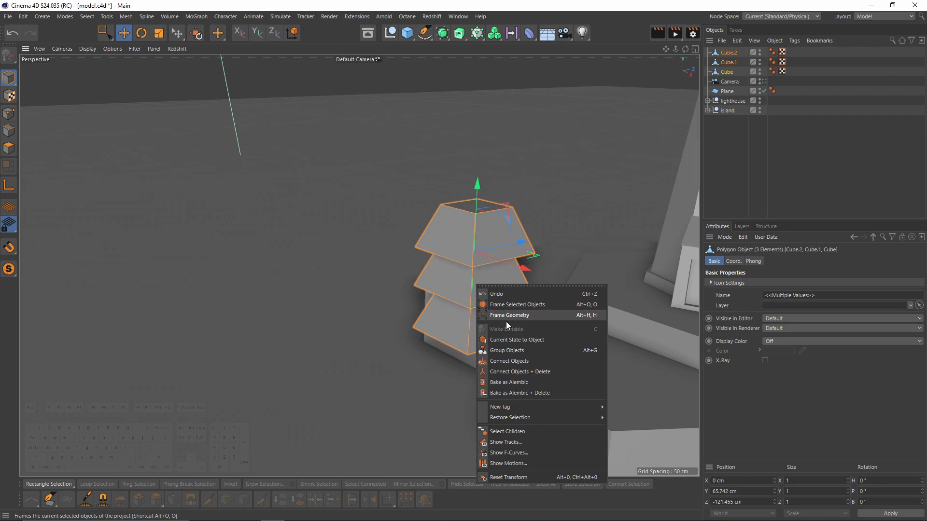
pyautogui.click(542, 372)
# Add a Taper deformer to the merged tree and set its strength to 59%
pyautogui.keyDown('alt'); pyautogui.moveTo(526, 351); pyautogui.dragTo(464, 239); pyautogui.keyUp('alt')
pyautogui.click(530, 33)
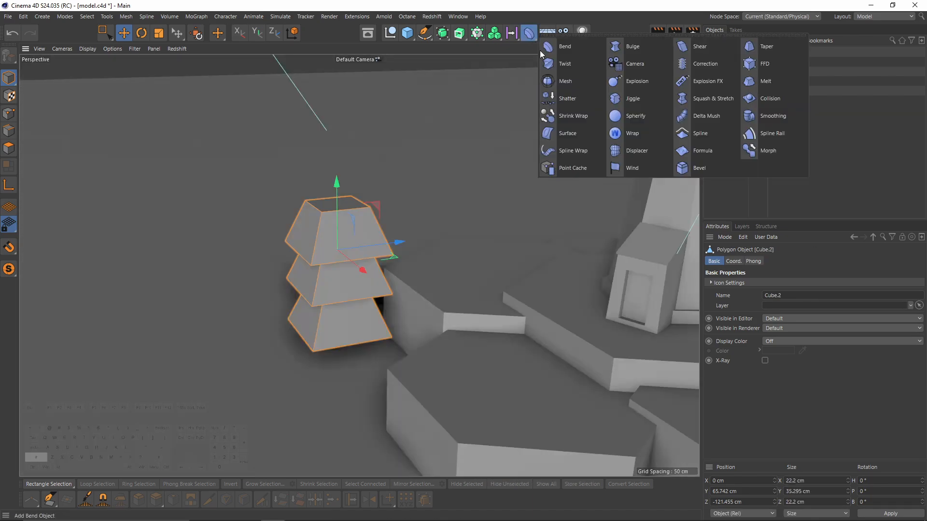
pyautogui.click(772, 48)
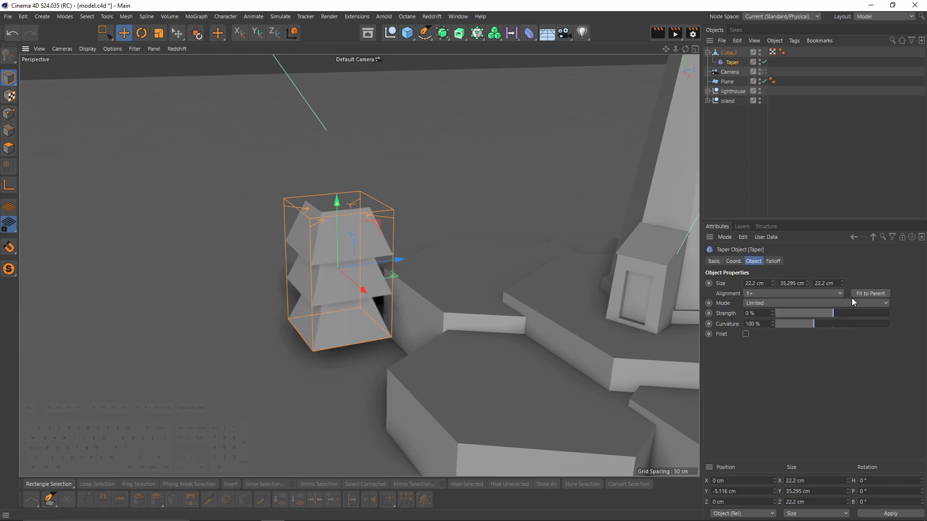
pyautogui.moveTo(827, 312); pyautogui.dragTo(867, 312)
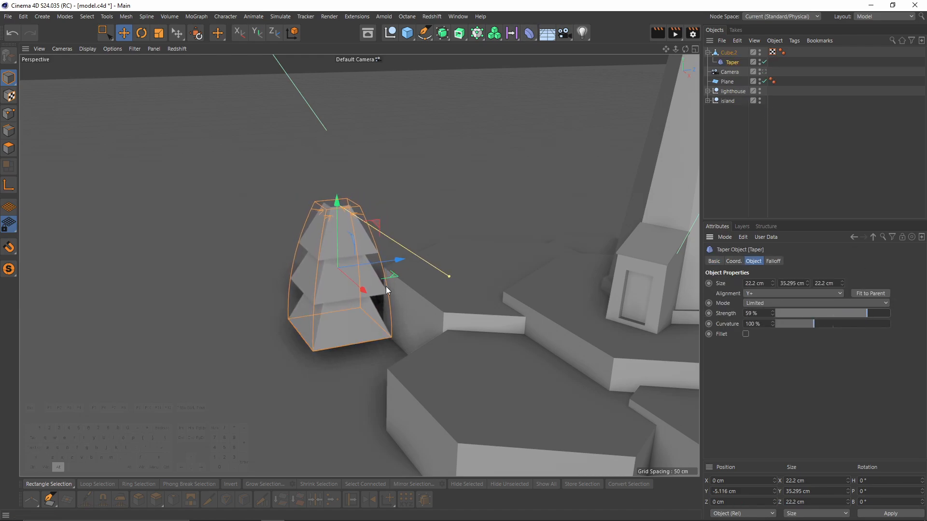
# Bake the taper into the tree mesh with Current State to Object, keeping only the baked copy
pyautogui.keyDown('alt'); pyautogui.moveTo(386, 286); pyautogui.dragTo(430, 292); pyautogui.keyUp('alt')
pyautogui.click(726, 54)
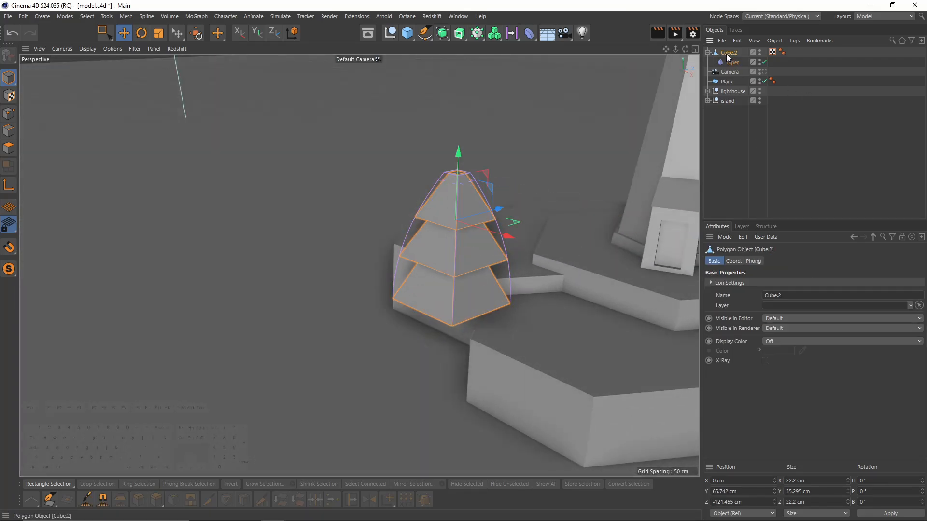
pyautogui.rightClick(728, 56)
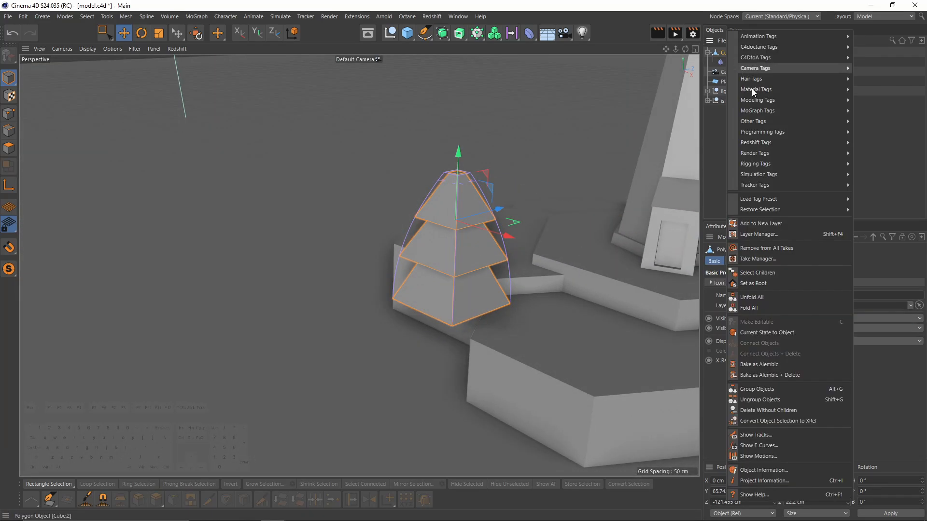
pyautogui.click(775, 334)
pyautogui.click(729, 53)
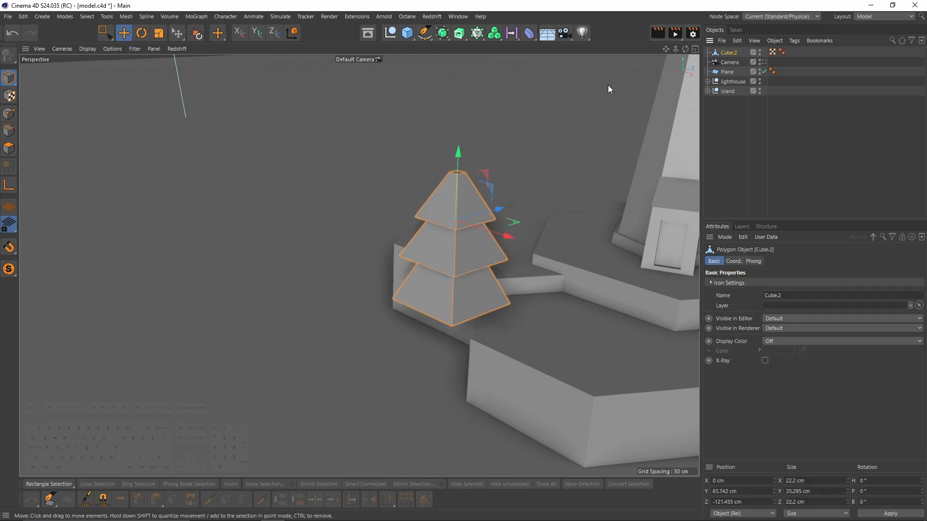
# Inset the tree's bottom face to about 5.9 cm and extrude it down to about Y -40.6 cm as a trunk
pyautogui.keyDown('alt'); pyautogui.moveTo(357, 264); pyautogui.dragTo(435, 262); pyautogui.keyUp('alt')
pyautogui.click(8, 148)
pyautogui.click(554, 143)
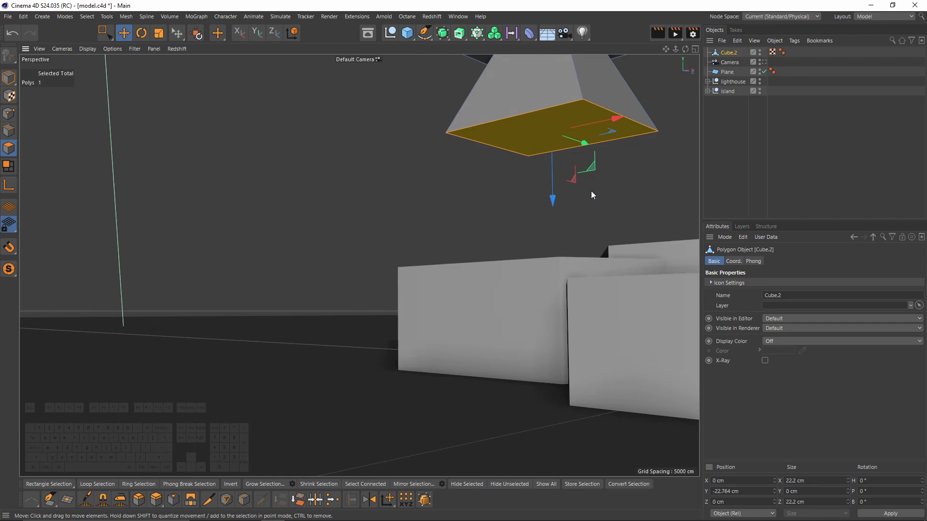
pyautogui.press('i')
pyautogui.moveTo(592, 196); pyautogui.dragTo(621, 204)
pyautogui.press('e')
pyautogui.moveTo(562, 204); pyautogui.dragTo(566, 326)
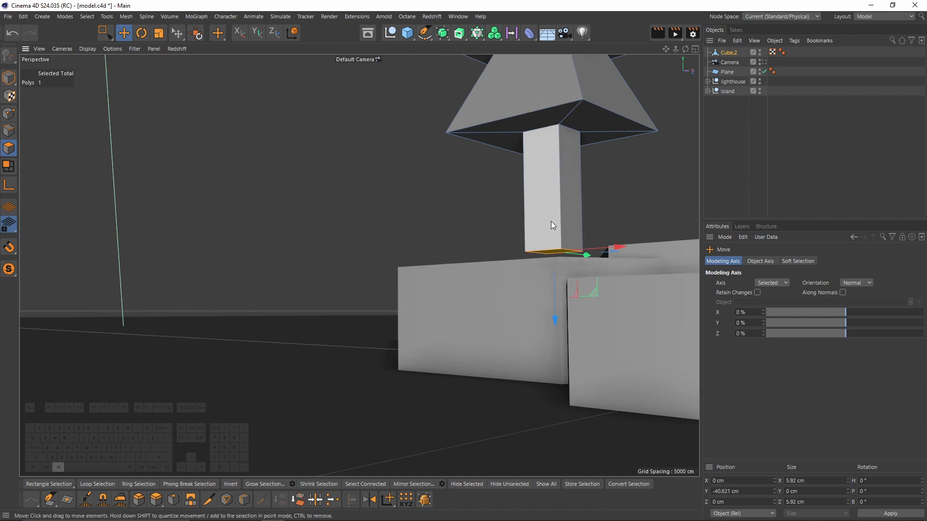
# Scale the whole tree down to about 14.3 cm wide and move it over the island to about Z -79.8 cm
pyautogui.keyDown('alt'); pyautogui.moveTo(551, 221); pyautogui.dragTo(407, 269); pyautogui.keyUp('alt')
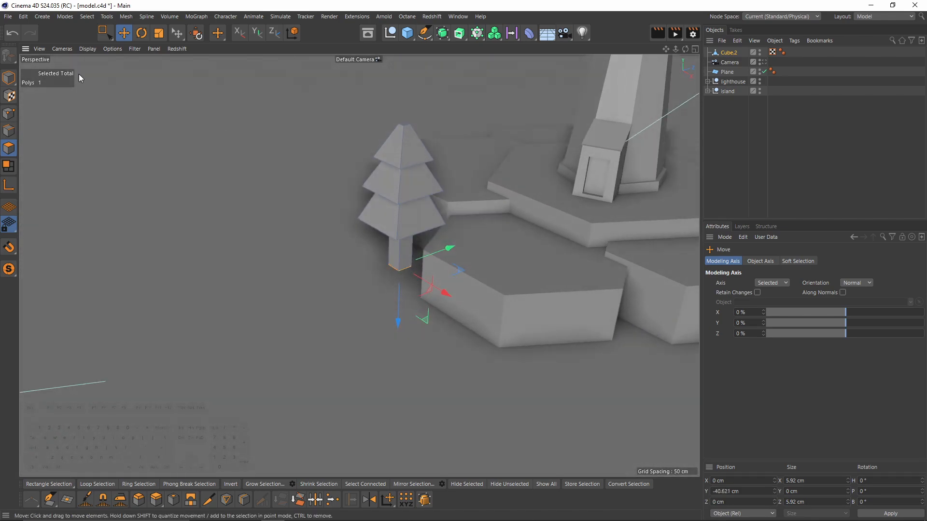
pyautogui.click(8, 78)
pyautogui.keyDown('alt'); pyautogui.moveTo(386, 220); pyautogui.dragTo(344, 296); pyautogui.keyUp('alt')
pyautogui.press('t')
pyautogui.press('e')
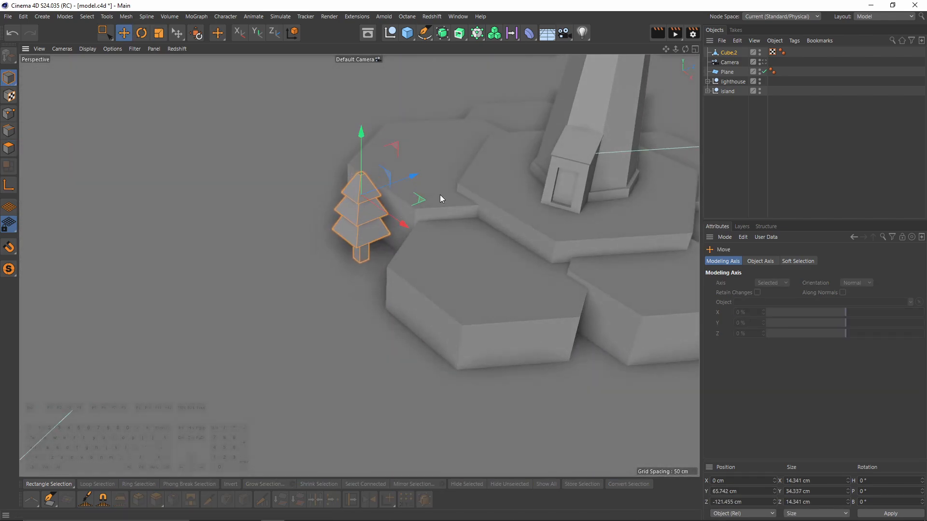
pyautogui.keyDown('alt'); pyautogui.moveTo(439, 195); pyautogui.dragTo(316, 232); pyautogui.keyUp('alt')
pyautogui.moveTo(271, 211); pyautogui.dragTo(308, 189)
pyautogui.click(179, 38)
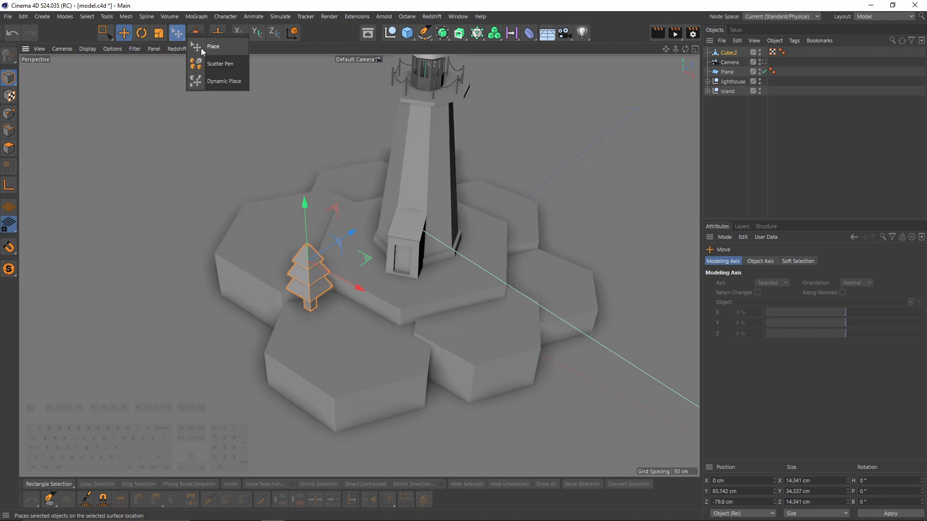
pyautogui.click(229, 68)
pyautogui.keyDown('alt'); pyautogui.moveTo(413, 241); pyautogui.dragTo(427, 220); pyautogui.keyUp('alt')
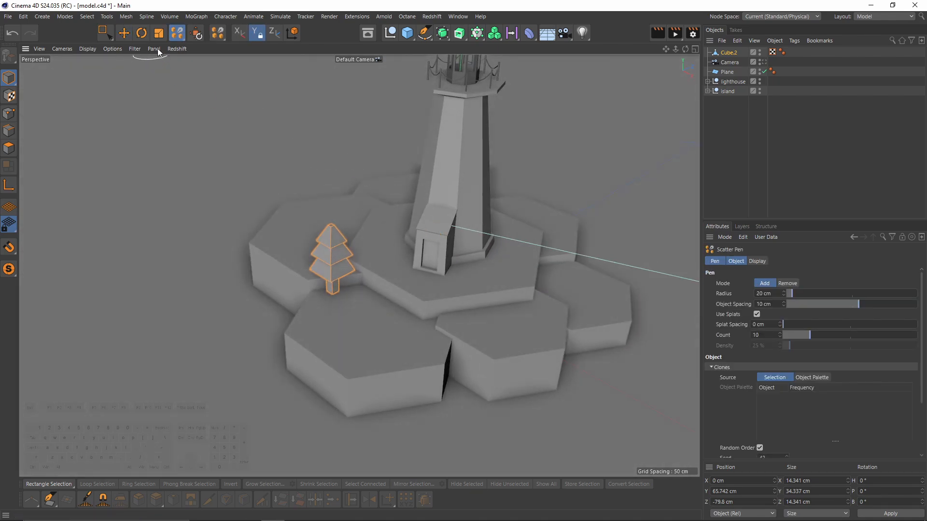
# Set the tree on top of the hexagonal column with the Place tool, at about X -66.9 cm, Z -53.2 cm
pyautogui.click(177, 32)
pyautogui.click(222, 57)
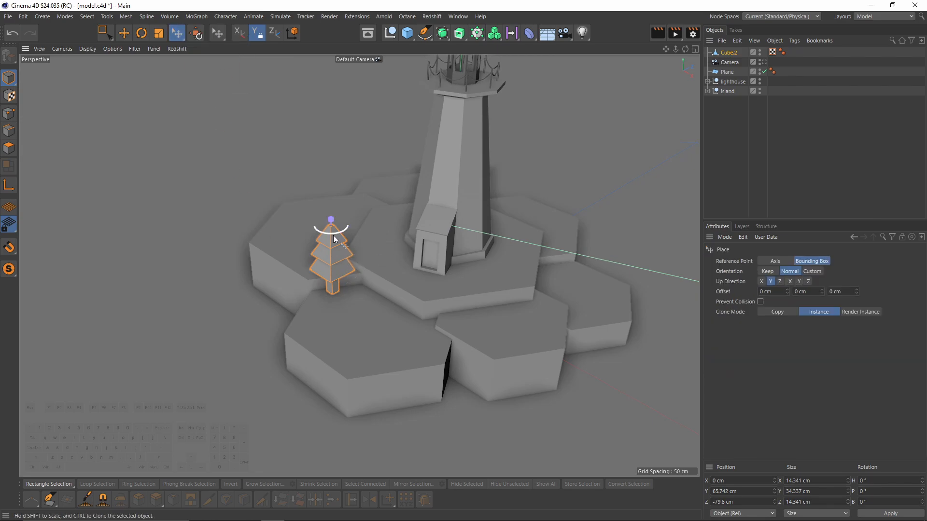
pyautogui.keyDown('alt'); pyautogui.moveTo(334, 239); pyautogui.dragTo(341, 296); pyautogui.keyUp('alt')
pyautogui.click(293, 241)
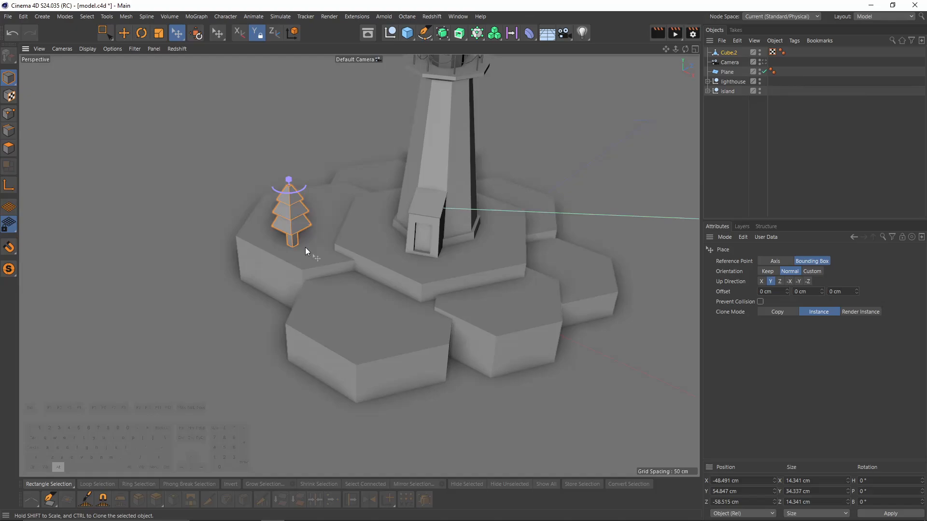
pyautogui.moveTo(292, 240); pyautogui.dragTo(275, 227)
# Try scattering tree copies over two columns with the Scatter Pen at 10 cm object spacing
pyautogui.keyDown('alt'); pyautogui.moveTo(283, 235); pyautogui.dragTo(317, 246); pyautogui.keyUp('alt')
pyautogui.keyDown('alt'); pyautogui.moveTo(317, 245); pyautogui.dragTo(341, 262, button='right'); pyautogui.keyUp('alt')
pyautogui.keyDown('alt'); pyautogui.moveTo(340, 263); pyautogui.dragTo(325, 249); pyautogui.keyUp('alt')
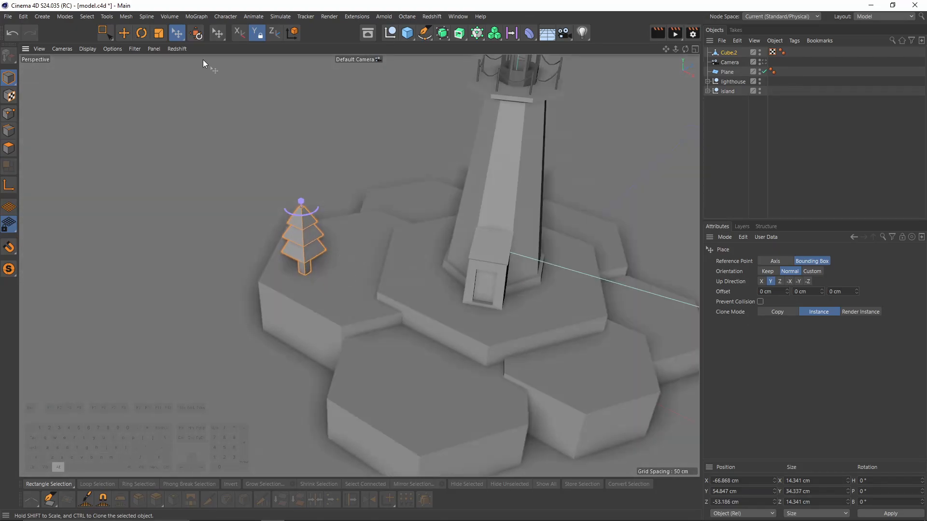
pyautogui.moveTo(178, 35)
pyautogui.mouseDown()
pyautogui.moveTo(240, 43)
pyautogui.moveTo(228, 62)
pyautogui.mouseUp()
pyautogui.keyDown('alt'); pyautogui.moveTo(332, 239); pyautogui.dragTo(382, 225); pyautogui.keyUp('alt')
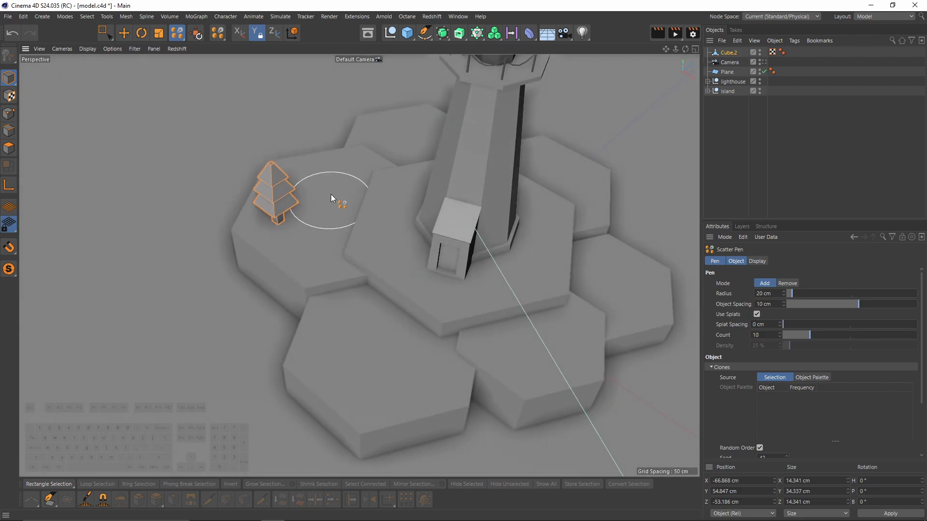
pyautogui.moveTo(344, 192)
pyautogui.mouseDown()
pyautogui.moveTo(320, 244)
pyautogui.moveTo(302, 237)
pyautogui.moveTo(361, 295)
pyautogui.moveTo(348, 366)
pyautogui.mouseUp()
pyautogui.moveTo(414, 252)
pyautogui.keyDown('alt'); pyautogui.mouseDown()
pyautogui.moveTo(405, 213)
pyautogui.moveTo(387, 229)
pyautogui.moveTo(347, 228)
pyautogui.mouseUp(); pyautogui.keyUp('alt')
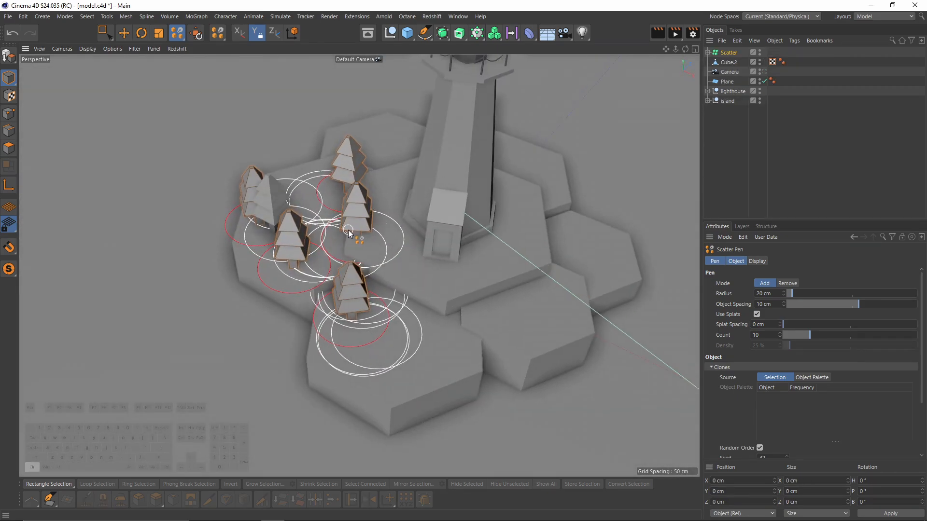
pyautogui.hotkey('ctrl', 'z')
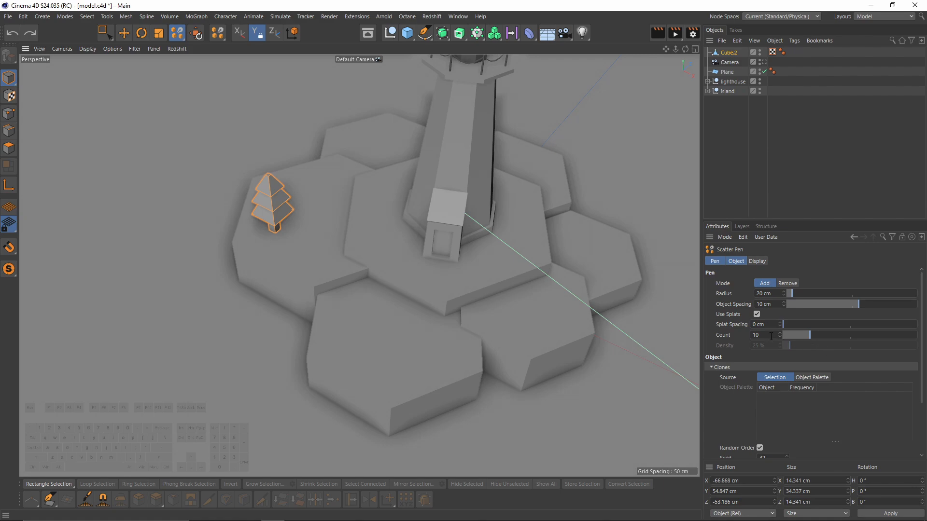
# Try scattering trees with the Scatter Pen's splat spacing set to 92 cm
pyautogui.moveTo(783, 325); pyautogui.dragTo(795, 325)
pyautogui.click(346, 241)
pyautogui.hotkey('ctrl', 'z')
pyautogui.hotkey('ctrl', 'z')
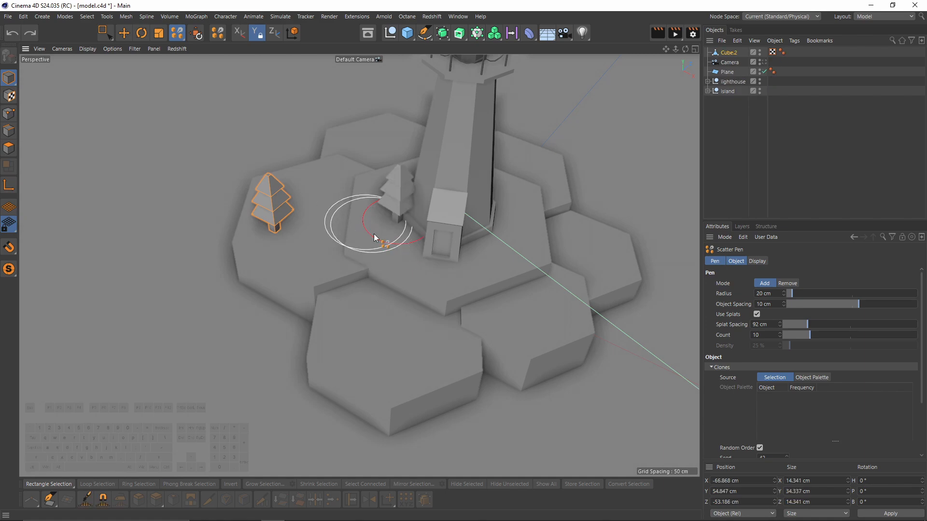
pyautogui.moveTo(374, 233); pyautogui.dragTo(431, 351)
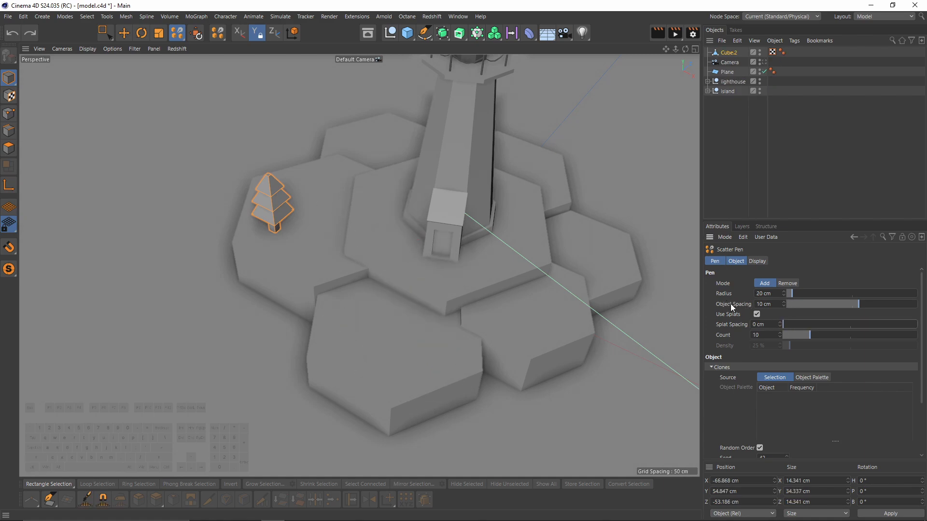
# Set the Scatter Pen's object spacing to 1 cm and scatter trees over the columns beside and behind the lighthouse
pyautogui.moveTo(774, 305); pyautogui.dragTo(693, 303)
pyautogui.write('1')
pyautogui.press('Return')
pyautogui.moveTo(329, 257)
pyautogui.mouseDown()
pyautogui.moveTo(311, 242)
pyautogui.moveTo(324, 186)
pyautogui.moveTo(421, 206)
pyautogui.moveTo(390, 235)
pyautogui.moveTo(368, 169)
pyautogui.moveTo(373, 205)
pyautogui.moveTo(435, 179)
pyautogui.moveTo(399, 238)
pyautogui.moveTo(406, 252)
pyautogui.moveTo(379, 250)
pyautogui.mouseUp()
pyautogui.scroll(-2, 405, 244)
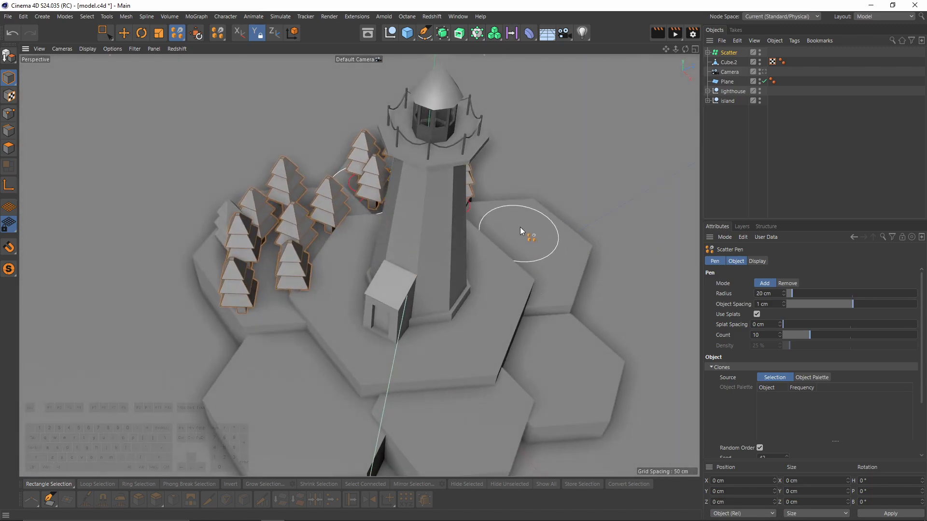
pyautogui.moveTo(520, 226); pyautogui.dragTo(549, 238)
pyautogui.scroll(-3, 456, 264)
# Scatter more trees along the front edge of the forested column
pyautogui.moveTo(420, 284)
pyautogui.keyDown('alt'); pyautogui.mouseDown()
pyautogui.moveTo(456, 264)
pyautogui.moveTo(416, 309)
pyautogui.moveTo(410, 382)
pyautogui.mouseUp(); pyautogui.keyUp('alt')
pyautogui.scroll(3, 319, 317)
pyautogui.scroll(1, 320, 317)
pyautogui.click(319, 315)
pyautogui.scroll(-1, 341, 321)
pyautogui.click(362, 349)
pyautogui.keyDown('alt'); pyautogui.moveTo(366, 201); pyautogui.dragTo(375, 252); pyautogui.keyUp('alt')
pyautogui.scroll(2, 294, 210)
pyautogui.keyDown('alt'); pyautogui.moveTo(294, 210); pyautogui.dragTo(354, 270); pyautogui.keyUp('alt')
# Enable Edit Mode on the Scatter object and rotate a single tree in the forest around its vertical axis
pyautogui.press('r')
pyautogui.click(732, 50)
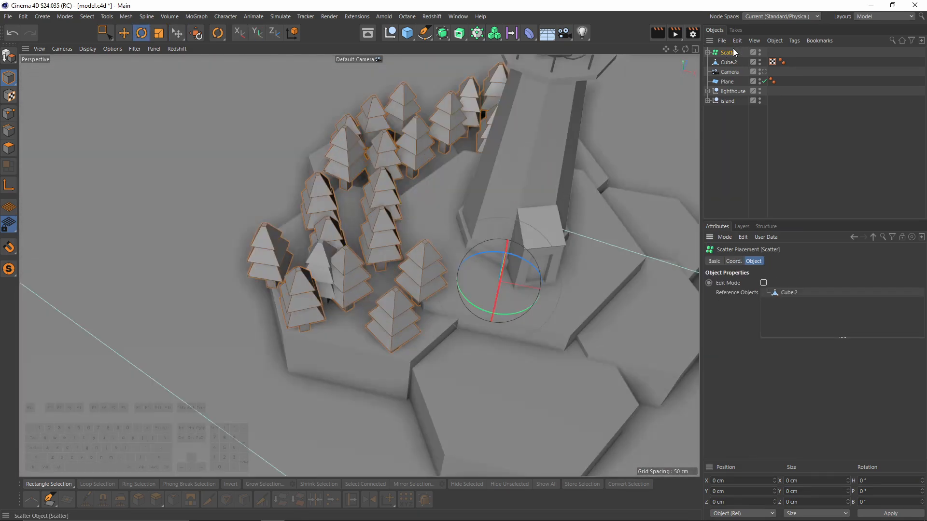
pyautogui.click(763, 283)
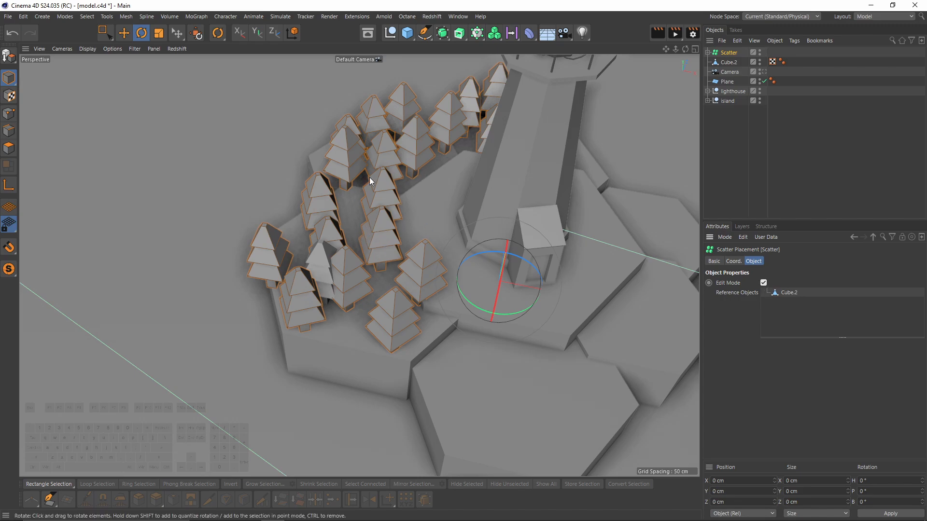
pyautogui.click(391, 247)
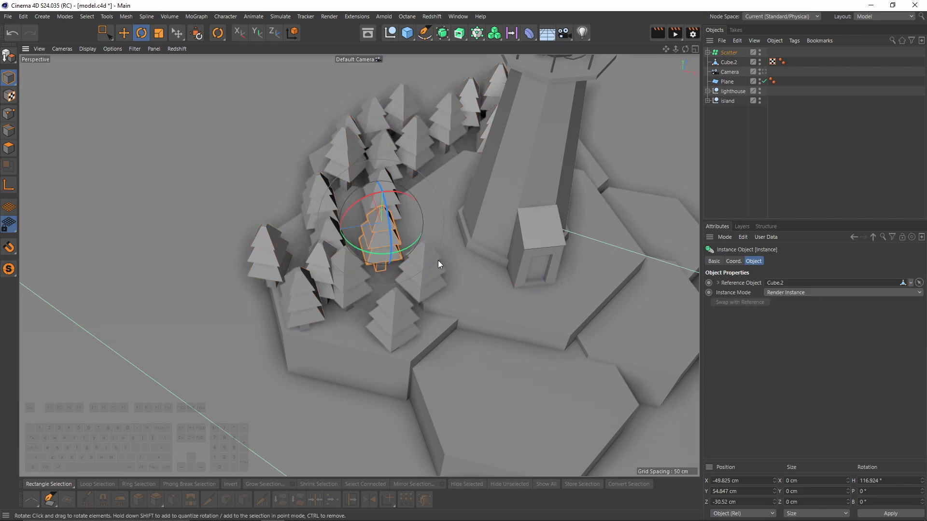
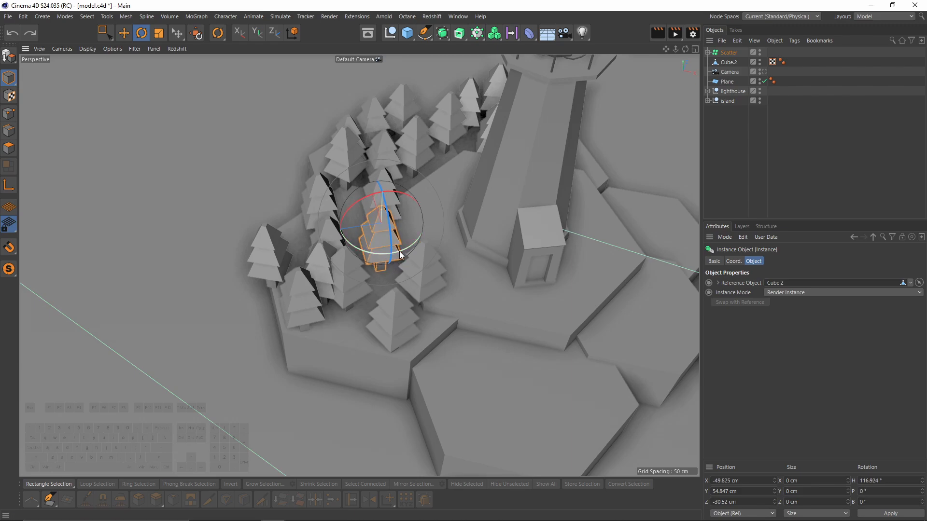
pyautogui.moveTo(393, 255); pyautogui.dragTo(386, 256)
# Reposition two trees on the rear column in the top view, moving one to about X -26.8 cm, Z 73.4 cm
pyautogui.press('e')
pyautogui.middleClick(448, 187)
pyautogui.middleClick(492, 167)
pyautogui.keyDown('alt'); pyautogui.moveTo(381, 268); pyautogui.dragTo(461, 211, button='middle'); pyautogui.keyUp('alt')
pyautogui.click(356, 302)
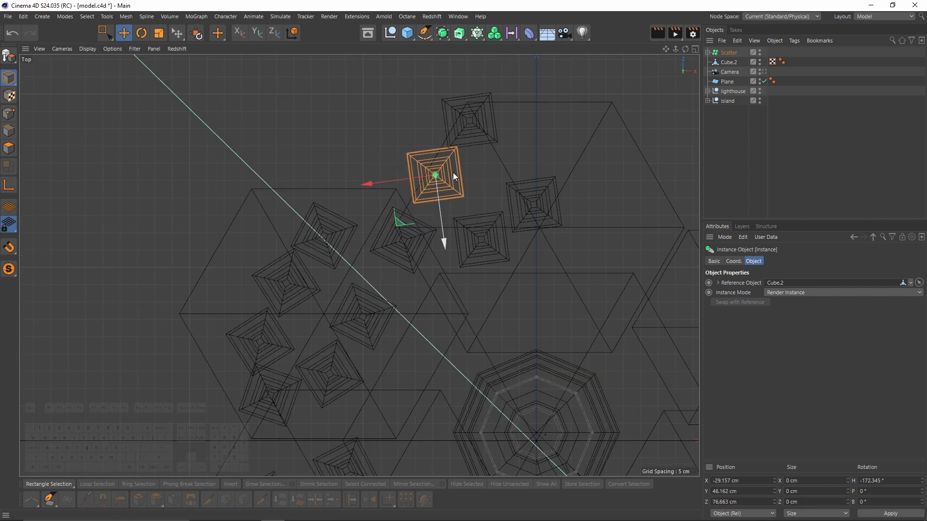
pyautogui.click(461, 125)
pyautogui.moveTo(438, 178); pyautogui.dragTo(475, 157)
pyautogui.click(438, 194)
# Rotate that rear tree to a heading of about -157.8° and return to the perspective view
pyautogui.press('e')
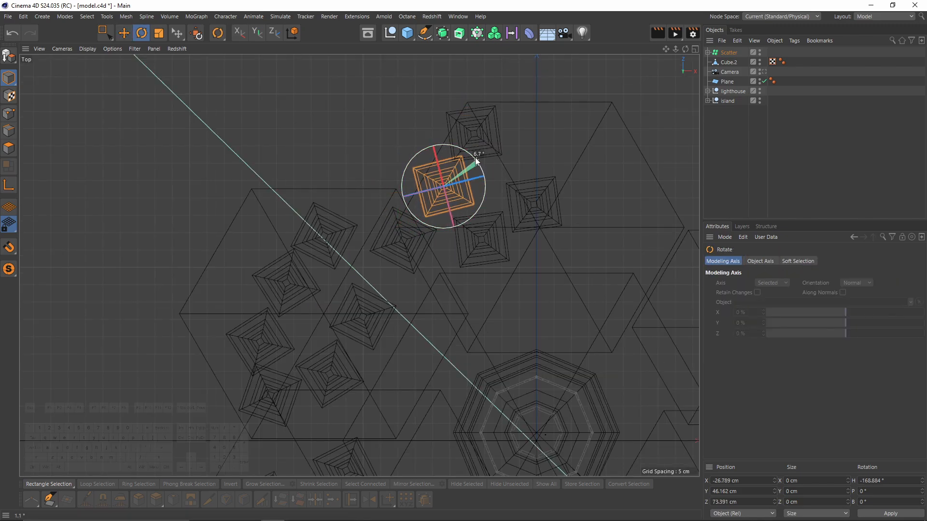
pyautogui.middleClick(475, 157)
pyautogui.middleClick(245, 146)
pyautogui.press('t')
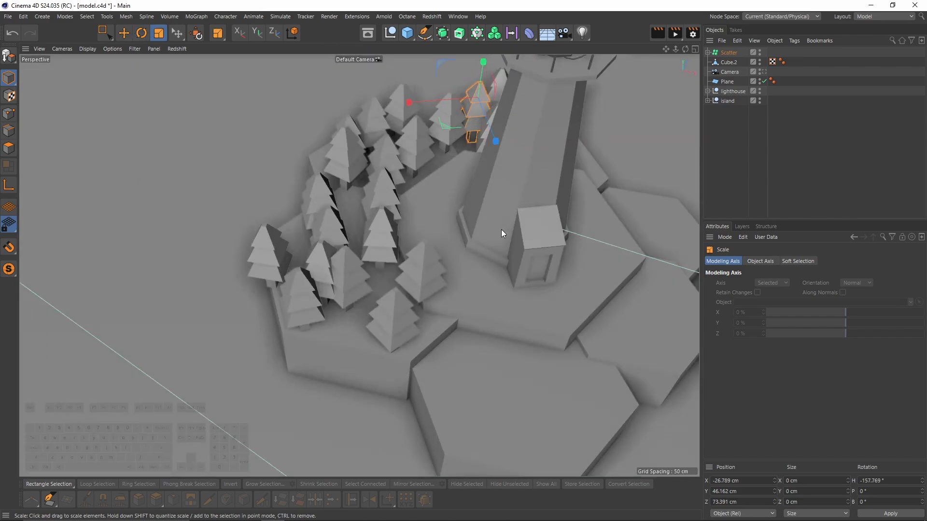
# Lower the rear tree onto the column surface with the Place tool, to about Y 39.4 cm
pyautogui.keyDown('alt'); pyautogui.moveTo(527, 178); pyautogui.dragTo(484, 204); pyautogui.keyUp('alt')
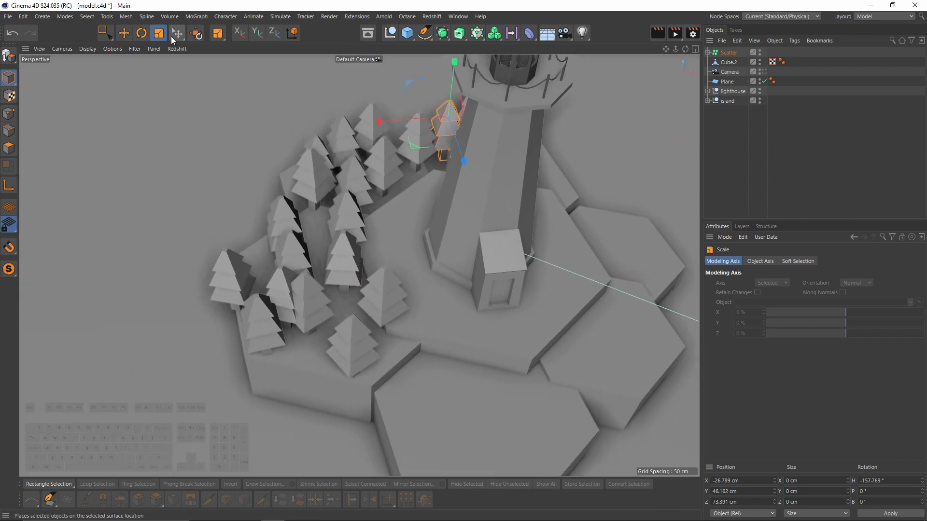
pyautogui.moveTo(171, 36); pyautogui.dragTo(215, 48)
pyautogui.keyDown('alt'); pyautogui.moveTo(348, 216); pyautogui.dragTo(349, 180, button='middle'); pyautogui.keyUp('alt')
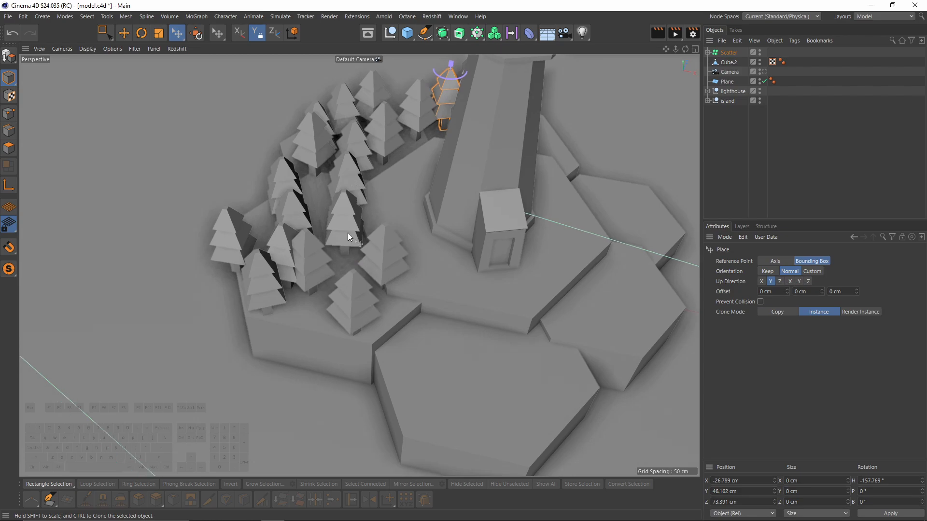
pyautogui.keyDown('alt'); pyautogui.moveTo(458, 112); pyautogui.dragTo(441, 102); pyautogui.keyUp('alt')
pyautogui.keyDown('alt'); pyautogui.moveTo(433, 188); pyautogui.dragTo(407, 147, button='middle'); pyautogui.keyUp('alt')
pyautogui.keyDown('alt'); pyautogui.moveTo(407, 146); pyautogui.dragTo(430, 161); pyautogui.keyUp('alt')
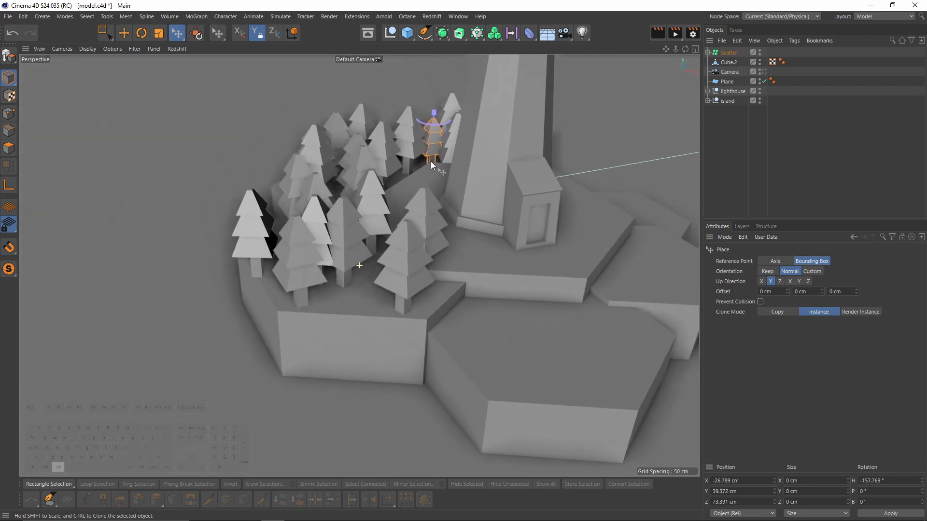
# Scale down the frontmost tree on the front-left column with the Place tool
pyautogui.keyDown('alt'); pyautogui.moveTo(431, 161); pyautogui.dragTo(413, 214, button='right'); pyautogui.keyUp('alt')
pyautogui.keyDown('alt'); pyautogui.moveTo(412, 340); pyautogui.dragTo(423, 242, button='middle'); pyautogui.keyUp('alt')
pyautogui.keyDown('alt'); pyautogui.moveTo(356, 319); pyautogui.dragTo(350, 294); pyautogui.keyUp('alt')
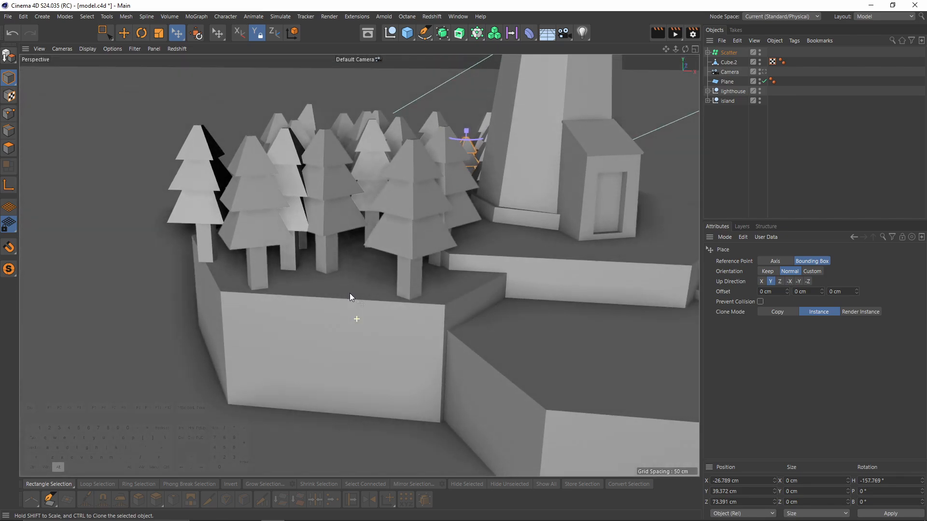
pyautogui.click(427, 196)
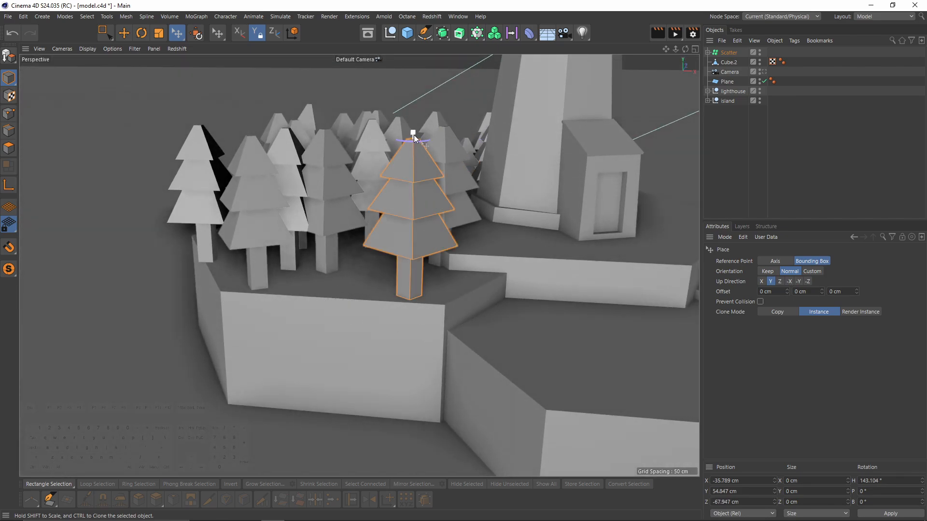
pyautogui.moveTo(413, 135); pyautogui.dragTo(398, 183)
pyautogui.moveTo(353, 240); pyautogui.dragTo(309, 254)
# Try to shrink the source tree Cube.2 with the Place tool, undoing each change
pyautogui.moveTo(299, 169); pyautogui.dragTo(296, 189)
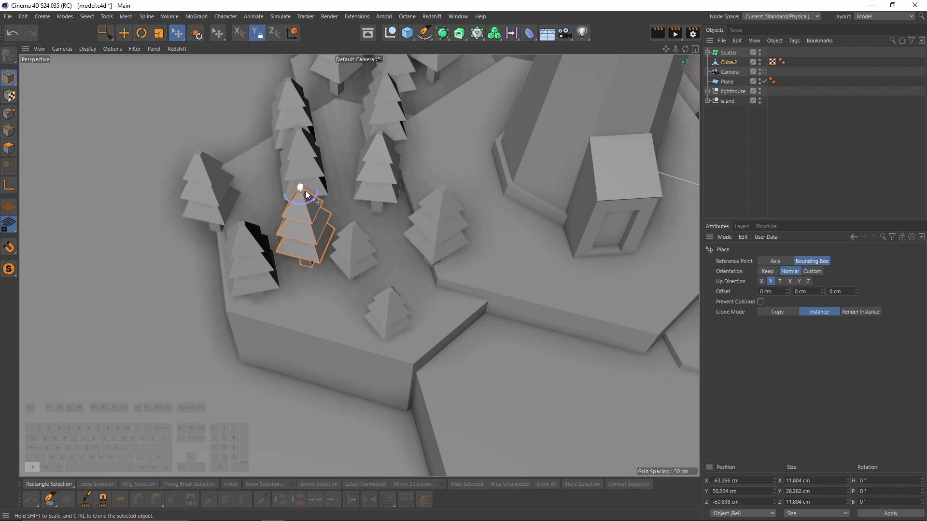
pyautogui.hotkey('ctrl', 'z')
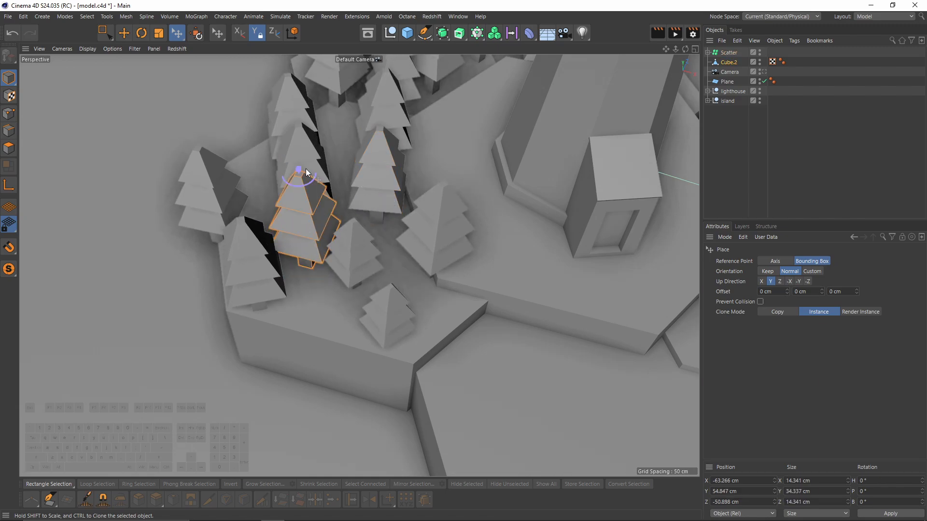
pyautogui.moveTo(303, 181); pyautogui.dragTo(392, 178)
pyautogui.hotkey('ctrl', 'z')
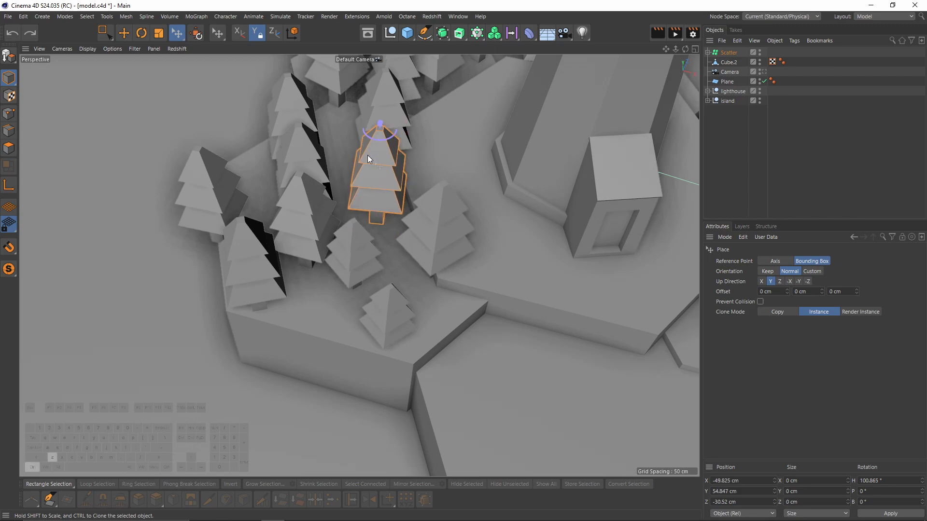
pyautogui.moveTo(311, 219); pyautogui.dragTo(283, 207)
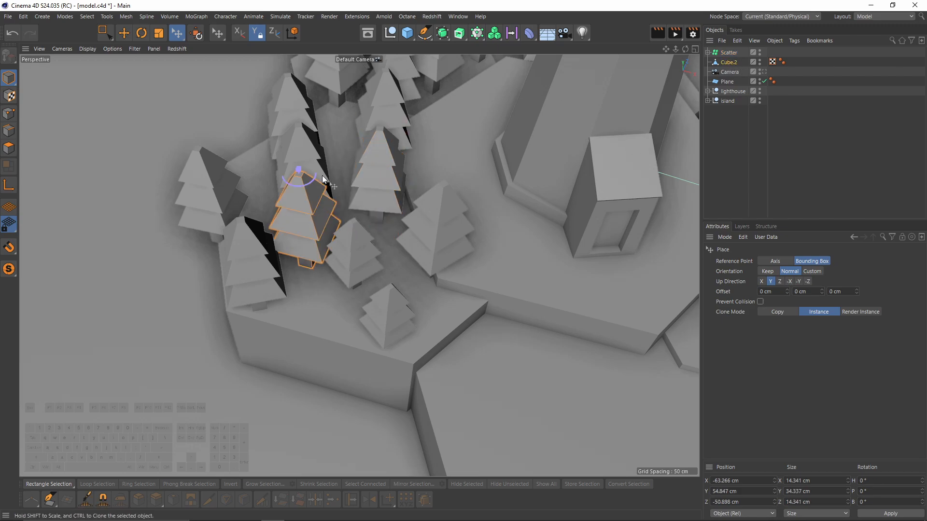
pyautogui.keyDown('alt'); pyautogui.moveTo(323, 175); pyautogui.dragTo(304, 174); pyautogui.keyUp('alt')
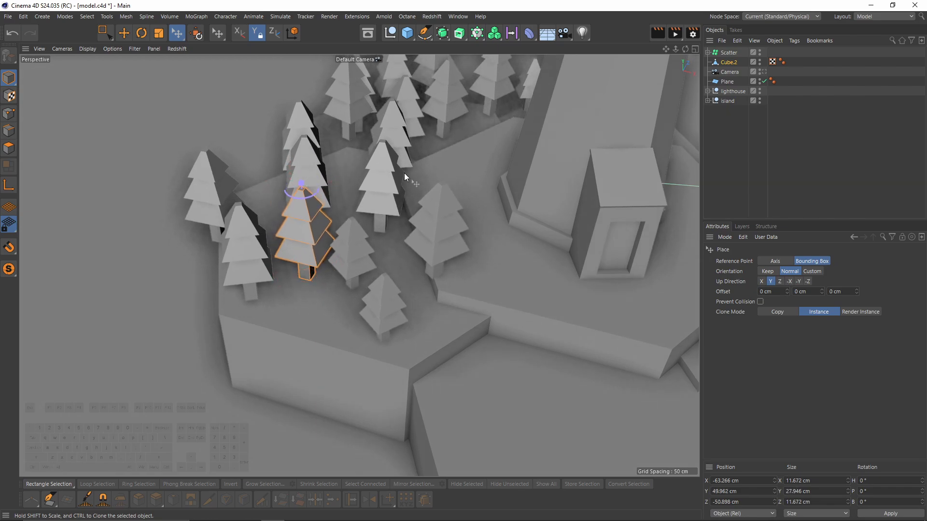
pyautogui.hotkey('ctrl', 'z')
# Scale down one tree in the middle of the front cluster slightly and check its neighbouring trees, undoing the unwanted moves
pyautogui.keyDown('alt'); pyautogui.moveTo(429, 173); pyautogui.dragTo(413, 192); pyautogui.keyUp('alt')
pyautogui.click(365, 250)
pyautogui.keyDown('alt'); pyautogui.moveTo(382, 246); pyautogui.dragTo(386, 213); pyautogui.keyUp('alt')
pyautogui.click(307, 217)
pyautogui.click(387, 208)
pyautogui.moveTo(388, 161); pyautogui.dragTo(389, 173)
pyautogui.keyDown('alt'); pyautogui.moveTo(389, 172); pyautogui.dragTo(349, 212); pyautogui.keyUp('alt')
pyautogui.keyDown('alt'); pyautogui.moveTo(349, 212); pyautogui.dragTo(363, 271); pyautogui.keyUp('alt')
pyautogui.hotkey('ctrl', 'z')
pyautogui.moveTo(363, 271); pyautogui.dragTo(403, 224)
pyautogui.hotkey('ctrl', 'z')
pyautogui.click(411, 299)
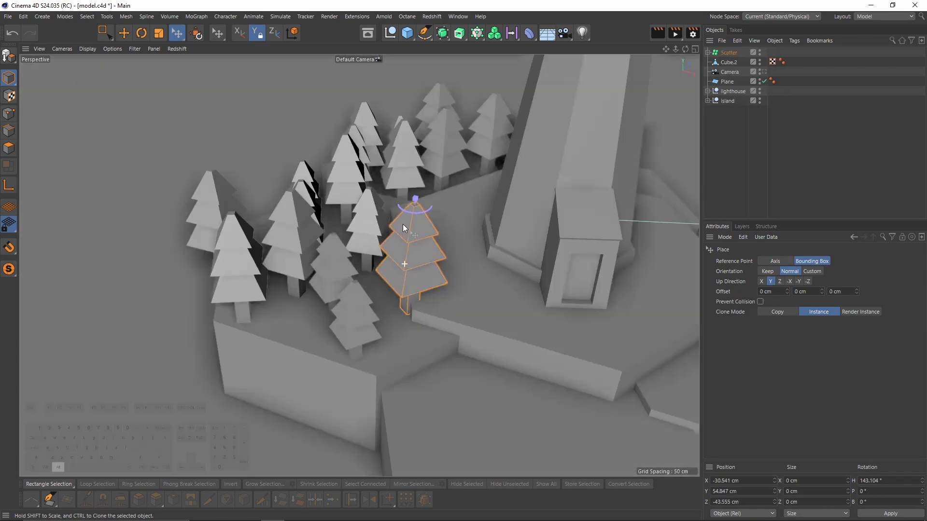
# Shrink another single tree in the forest and select the rear tree beside the lighthouse
pyautogui.keyDown('alt'); pyautogui.moveTo(402, 224); pyautogui.dragTo(338, 207, button='right'); pyautogui.keyUp('alt')
pyautogui.click(338, 207)
pyautogui.moveTo(340, 137); pyautogui.dragTo(341, 164)
pyautogui.keyDown('alt'); pyautogui.moveTo(342, 164); pyautogui.dragTo(360, 236); pyautogui.keyUp('alt')
pyautogui.click(423, 140)
pyautogui.keyDown('alt'); pyautogui.moveTo(412, 208); pyautogui.dragTo(370, 161); pyautogui.keyUp('alt')
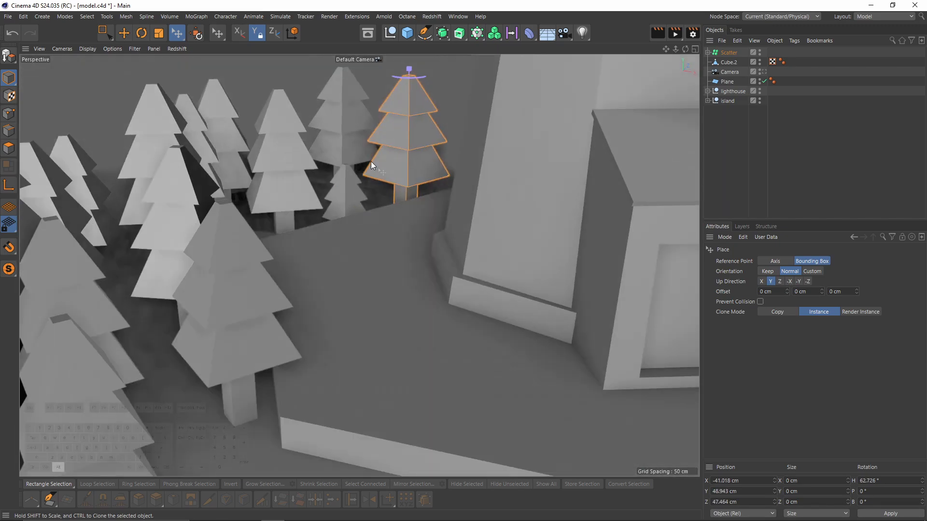
# Try to scatter new trees beside the lighthouse door with the Scatter Pen using Cube.2, and undo the stroke
pyautogui.keyDown('alt'); pyautogui.moveTo(371, 161); pyautogui.dragTo(340, 285, button='right'); pyautogui.keyUp('alt')
pyautogui.click(731, 62)
pyautogui.moveTo(217, 33); pyautogui.dragTo(224, 65)
pyautogui.click(409, 291)
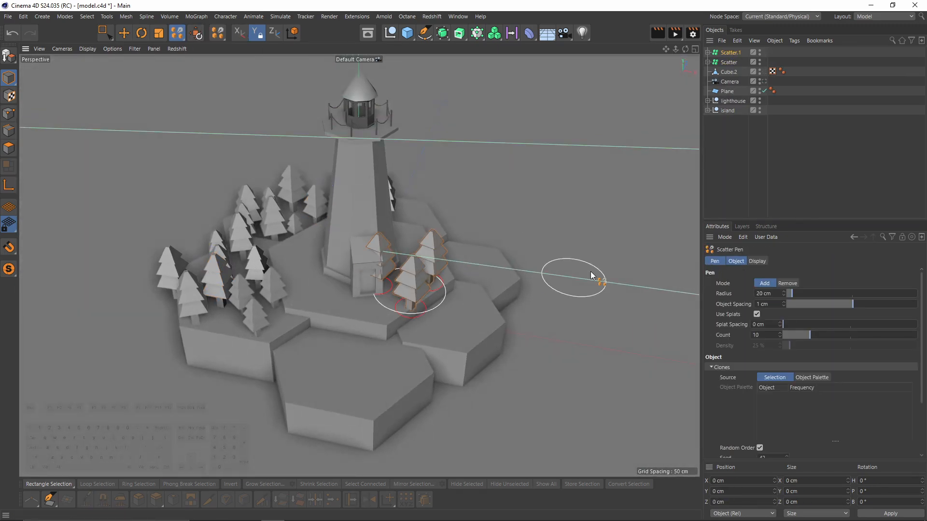
pyautogui.hotkey('ctrl', 'z')
# Add more trees to the existing Scatter object with the Scatter Pen, filling the gaps in the forest
pyautogui.click(728, 52)
pyautogui.moveTo(182, 33); pyautogui.dragTo(207, 62)
pyautogui.keyDown('alt'); pyautogui.moveTo(285, 181); pyautogui.dragTo(248, 270); pyautogui.keyUp('alt')
pyautogui.keyDown('alt'); pyautogui.moveTo(247, 270); pyautogui.dragTo(274, 272, button='right'); pyautogui.keyUp('alt')
pyautogui.keyDown('alt'); pyautogui.moveTo(273, 271); pyautogui.dragTo(356, 239, button='middle'); pyautogui.keyUp('alt')
pyautogui.click(305, 259)
pyautogui.click(265, 268)
pyautogui.keyDown('alt'); pyautogui.moveTo(315, 131); pyautogui.dragTo(374, 269, button='middle'); pyautogui.keyUp('alt')
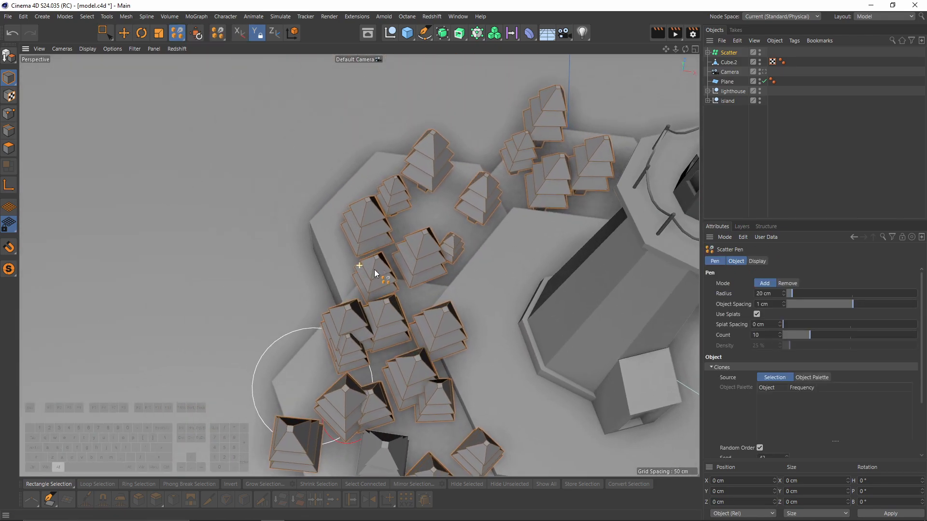
pyautogui.click(477, 219)
pyautogui.keyDown('alt'); pyautogui.moveTo(478, 219); pyautogui.dragTo(438, 255, button='right'); pyautogui.keyUp('alt')
pyautogui.keyDown('alt'); pyautogui.moveTo(386, 290); pyautogui.dragTo(434, 174, button='middle'); pyautogui.keyUp('alt')
pyautogui.keyDown('alt'); pyautogui.moveTo(435, 174); pyautogui.dragTo(454, 124); pyautogui.keyUp('alt')
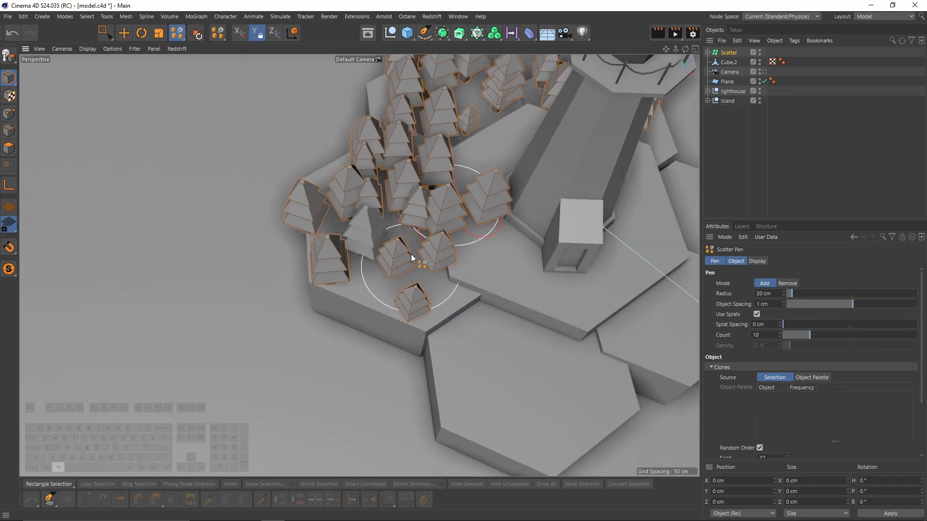
# Adjust individual newly scattered trees in the front part of the forest with the Place tool
pyautogui.keyDown('alt'); pyautogui.moveTo(411, 254); pyautogui.dragTo(328, 280, button='right'); pyautogui.keyUp('alt')
pyautogui.moveTo(181, 35); pyautogui.dragTo(228, 48)
pyautogui.keyDown('alt'); pyautogui.moveTo(319, 249); pyautogui.dragTo(347, 245, button='right'); pyautogui.keyUp('alt')
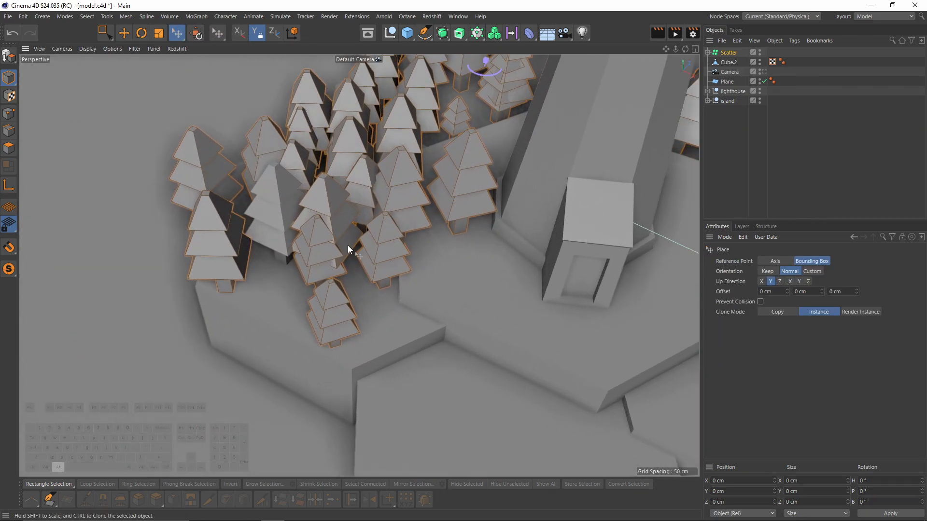
pyautogui.keyDown('alt'); pyautogui.moveTo(347, 245); pyautogui.dragTo(284, 307); pyautogui.keyUp('alt')
pyautogui.click(333, 237)
pyautogui.keyDown('alt'); pyautogui.moveTo(298, 193); pyautogui.dragTo(284, 213); pyautogui.keyUp('alt')
pyautogui.click(332, 178)
pyautogui.keyDown('alt'); pyautogui.moveTo(316, 161); pyautogui.dragTo(446, 208); pyautogui.keyUp('alt')
pyautogui.keyDown('alt'); pyautogui.moveTo(446, 150); pyautogui.dragTo(309, 164); pyautogui.keyUp('alt')
pyautogui.click(295, 155)
# Adjust individual trees on the rear columns with the Place tool
pyautogui.keyDown('alt'); pyautogui.moveTo(295, 128); pyautogui.dragTo(376, 208); pyautogui.keyUp('alt')
pyautogui.click(368, 254)
pyautogui.click(324, 242)
pyautogui.keyDown('alt'); pyautogui.moveTo(376, 209); pyautogui.dragTo(383, 157); pyautogui.keyUp('alt')
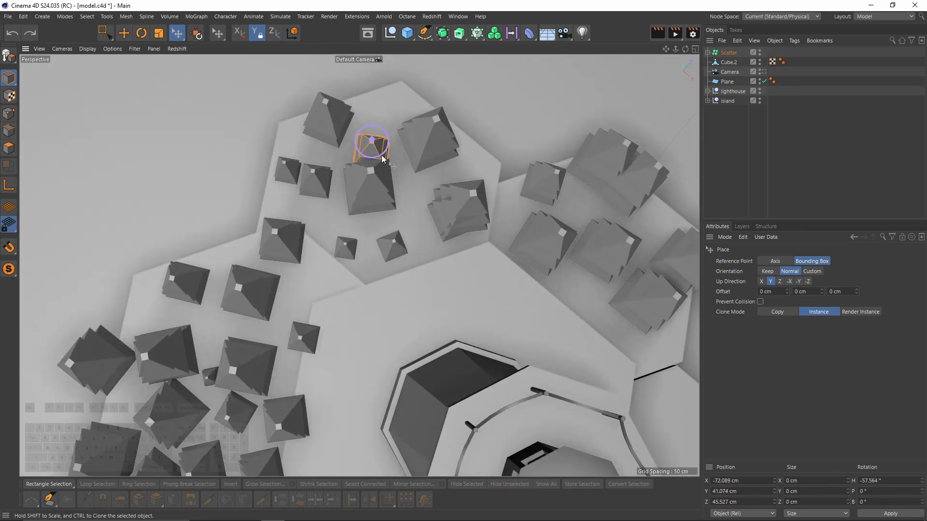
pyautogui.click(390, 240)
pyautogui.keyDown('alt'); pyautogui.moveTo(390, 240); pyautogui.dragTo(492, 138); pyautogui.keyUp('alt')
pyautogui.click(248, 131)
pyautogui.click(251, 151)
pyautogui.click(492, 138)
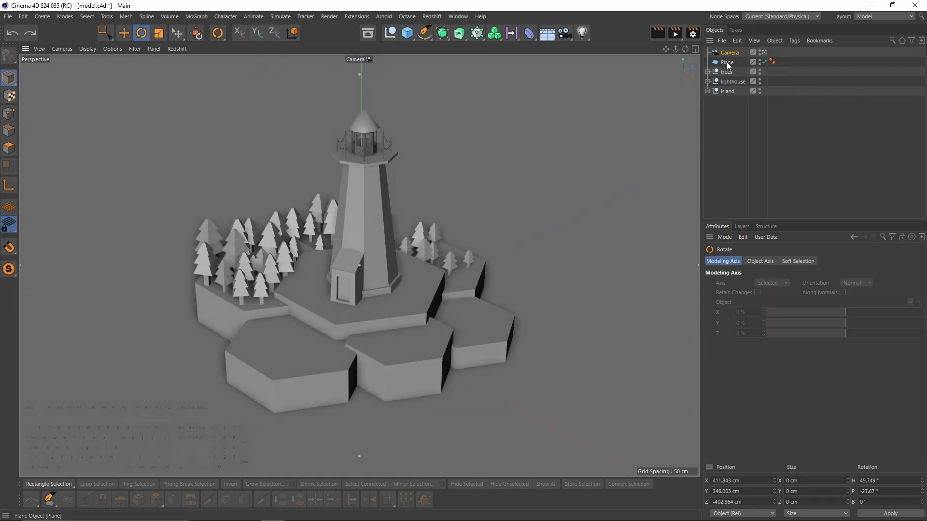
# Orbit the camera around the island to a heading of about 22°, facing the lighthouse door
pyautogui.click(729, 52)
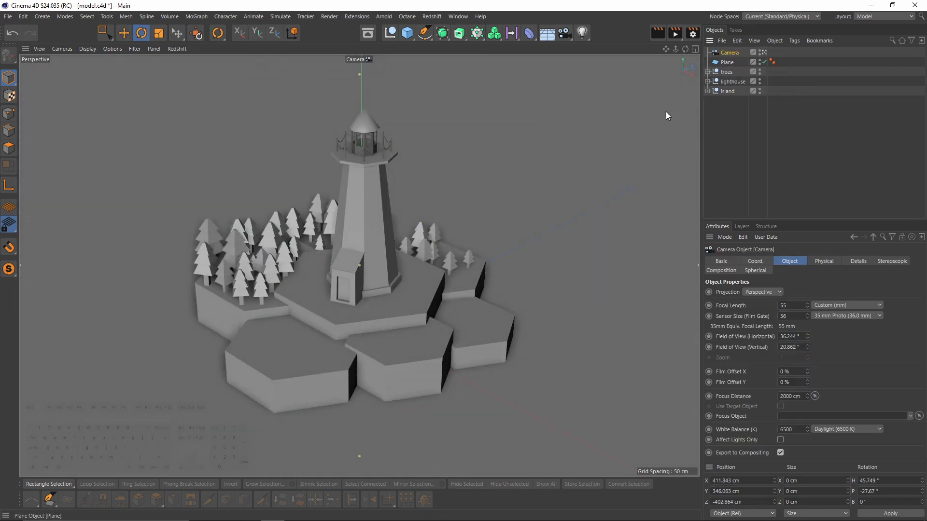
pyautogui.keyDown('alt'); pyautogui.moveTo(330, 284); pyautogui.dragTo(378, 285); pyautogui.keyUp('alt')
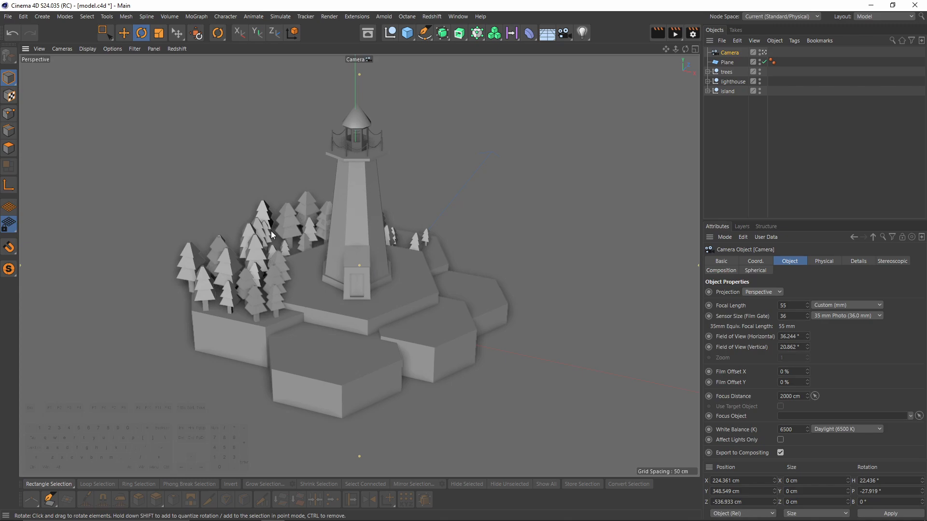
pyautogui.keyDown('alt'); pyautogui.moveTo(421, 282); pyautogui.dragTo(363, 253); pyautogui.keyUp('alt')
# Rotate the lighthouse group around its vertical axis so the door house faces the forest, and clear the selection
pyautogui.click(729, 82)
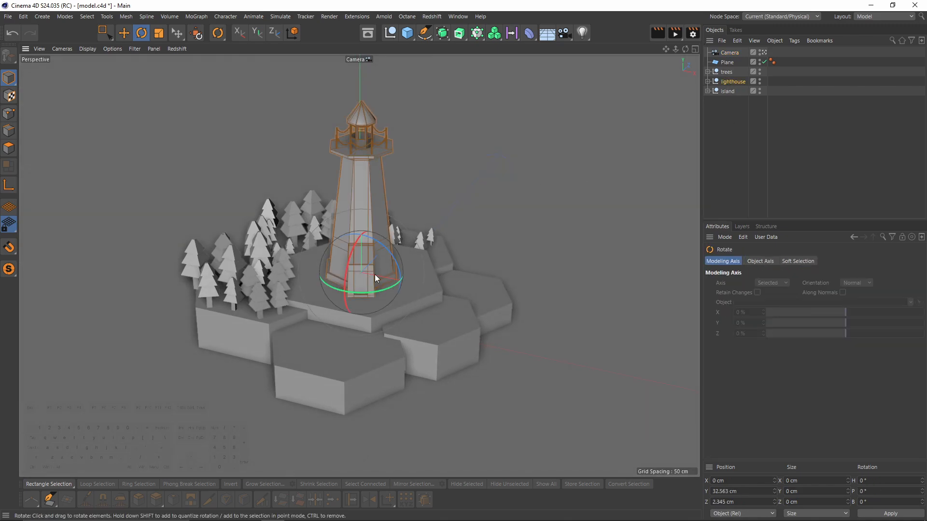
pyautogui.moveTo(386, 289); pyautogui.dragTo(331, 296)
pyautogui.click(756, 193)
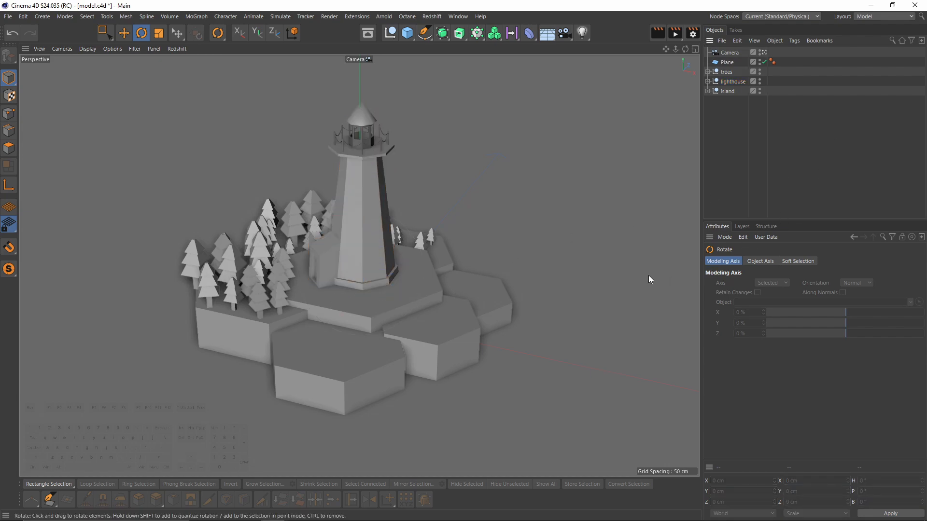
# Add a cube primitive and move it in the top view to about X 88 cm, Z 3 cm
pyautogui.press('e')
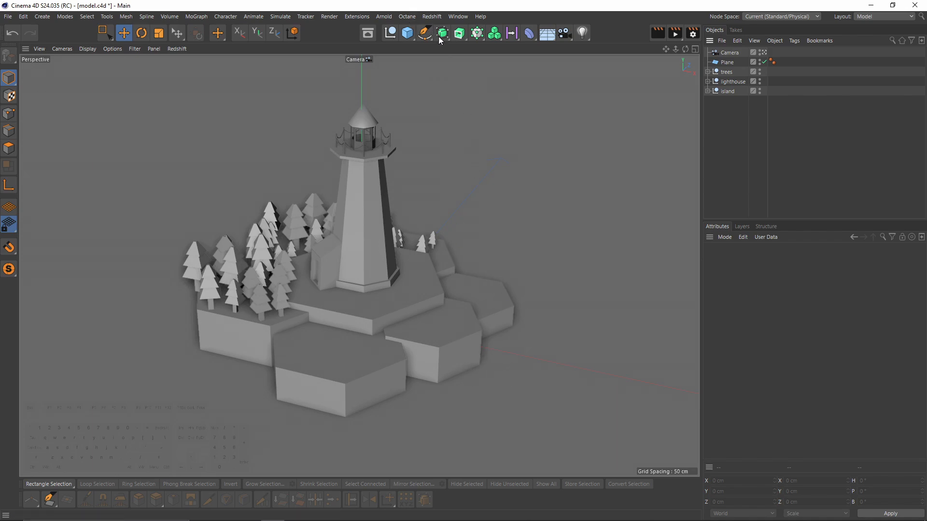
pyautogui.click(407, 36)
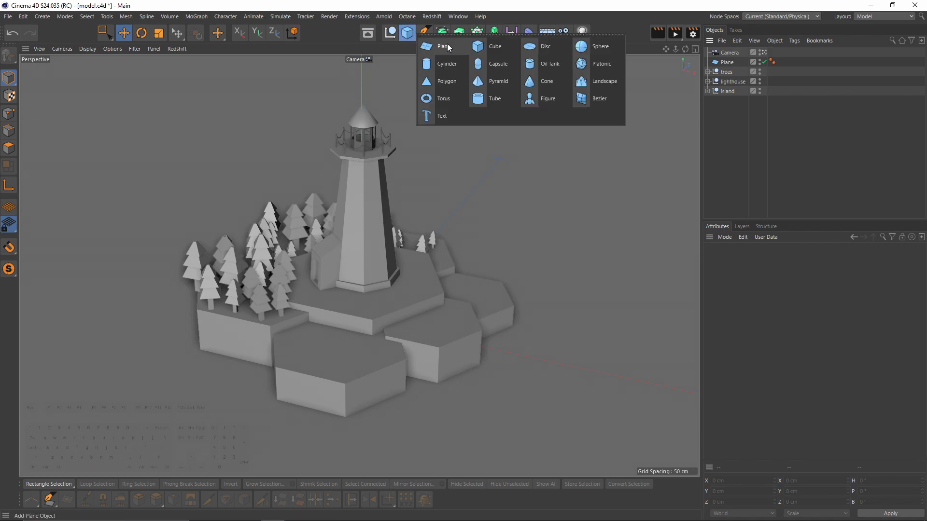
pyautogui.click(503, 50)
pyautogui.middleClick(488, 231)
pyautogui.middleClick(484, 226)
pyautogui.scroll(-5, 480, 220)
pyautogui.keyDown('alt'); pyautogui.moveTo(480, 220); pyautogui.dragTo(485, 216, button='middle'); pyautogui.keyUp('alt')
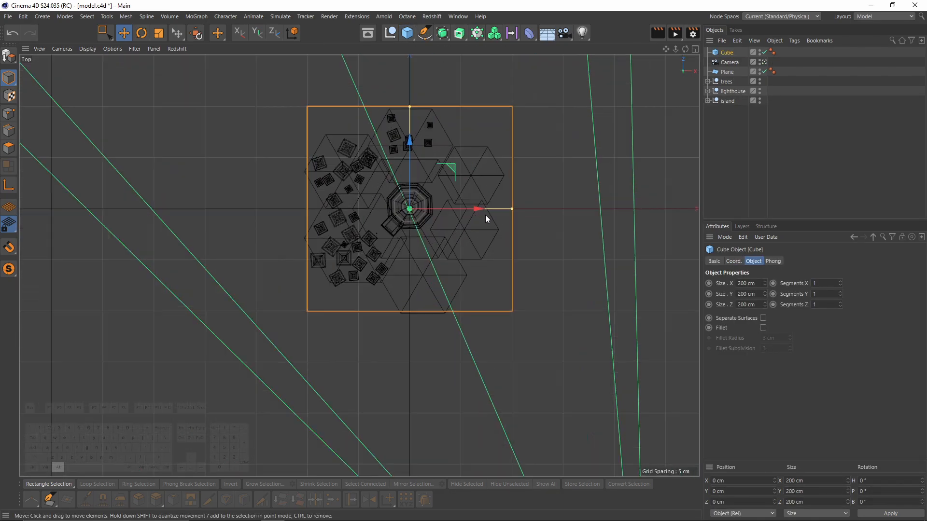
pyautogui.moveTo(452, 167); pyautogui.dragTo(542, 165)
pyautogui.middleClick(527, 166)
pyautogui.middleClick(345, 193)
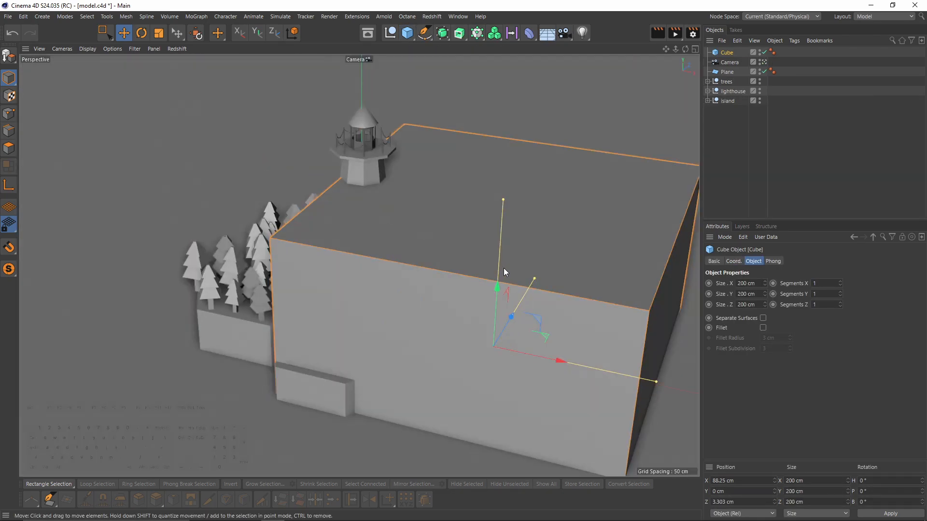
# Scale the cube uniformly to about 29.6 cm and move it to about X 78 cm, Z -41 cm
pyautogui.press('t')
pyautogui.moveTo(592, 285); pyautogui.dragTo(207, 333)
pyautogui.press('e')
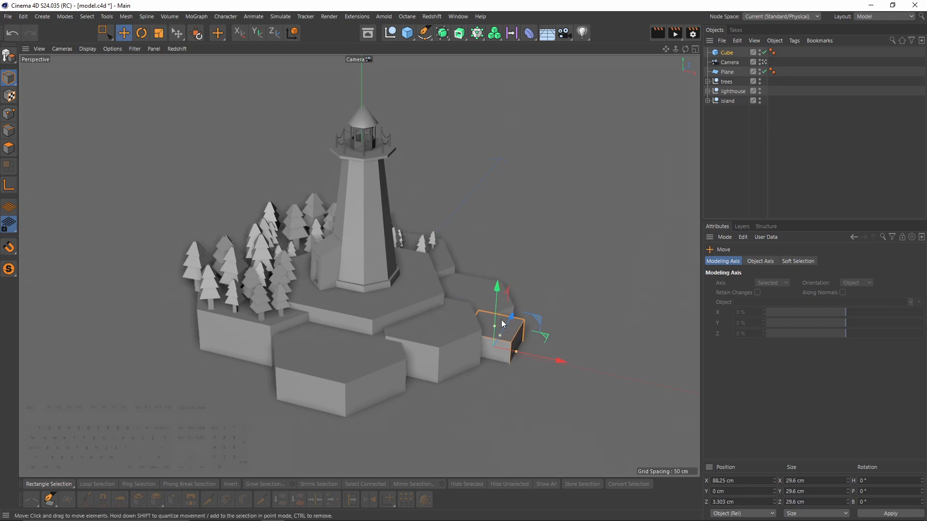
pyautogui.moveTo(546, 334); pyautogui.dragTo(503, 369)
# Rotate the cube in the top view to a heading of about -31.7° and place it at the column's outer edge, about X 83.8, Z -37.5 cm
pyautogui.middleClick(510, 338)
pyautogui.middleClick(549, 169)
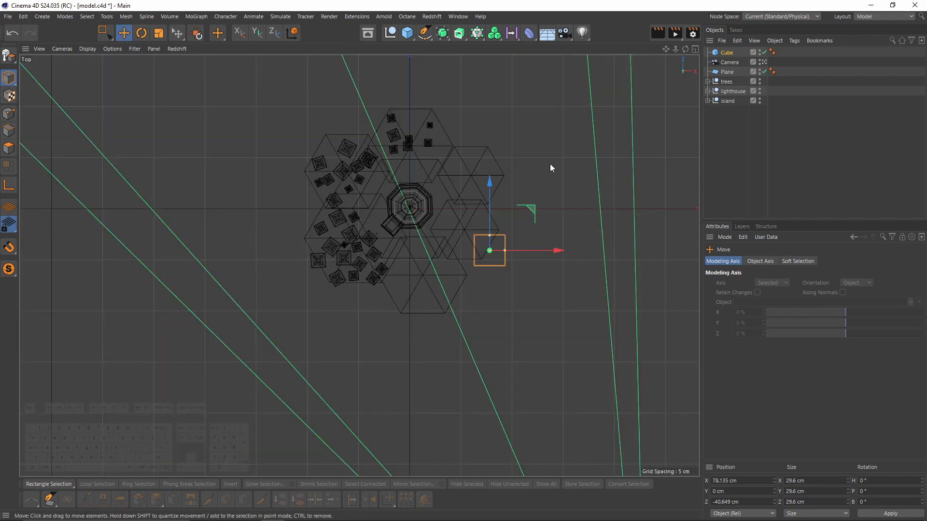
pyautogui.scroll(5, 504, 260)
pyautogui.scroll(3, 487, 239)
pyautogui.press('r')
pyautogui.moveTo(453, 219); pyautogui.dragTo(506, 215)
pyautogui.press('e')
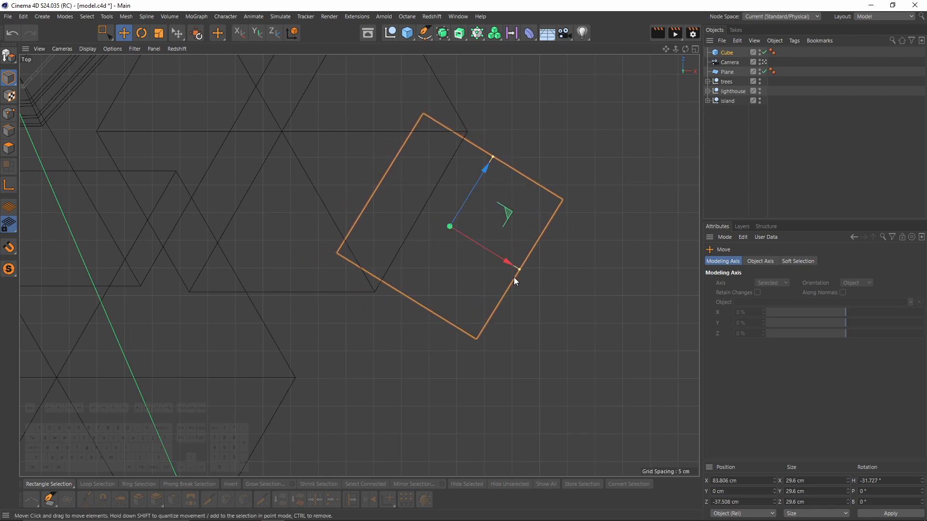
# Shape the cube into a plank about 7 cm wide and 0.9 cm thick, aligned at about -31° against the column side, Y 13.8 cm
pyautogui.moveTo(519, 269); pyautogui.dragTo(480, 214)
pyautogui.press('r')
pyautogui.press('w')
pyautogui.middleClick(480, 214)
pyautogui.middleClick(348, 231)
pyautogui.keyDown('alt'); pyautogui.moveTo(410, 245); pyautogui.dragTo(424, 172); pyautogui.keyUp('alt')
pyautogui.scroll(3, 439, 217)
pyautogui.press('w')
pyautogui.press('e')
pyautogui.keyDown('alt'); pyautogui.moveTo(424, 171); pyautogui.dragTo(447, 226); pyautogui.keyUp('alt')
pyautogui.keyDown('alt'); pyautogui.moveTo(447, 225); pyautogui.dragTo(448, 275, button='middle'); pyautogui.keyUp('alt')
pyautogui.keyDown('alt'); pyautogui.moveTo(449, 275); pyautogui.dragTo(386, 347); pyautogui.keyUp('alt')
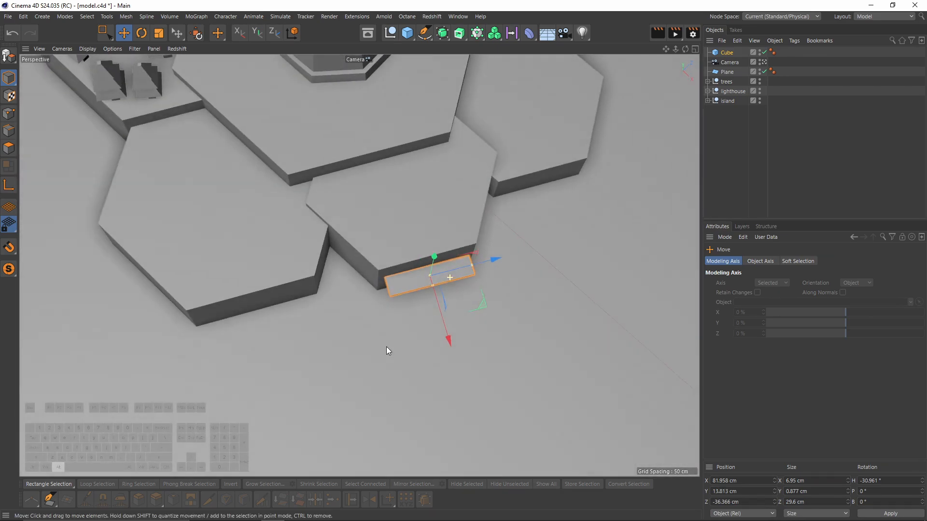
pyautogui.scroll(2, 443, 327)
pyautogui.moveTo(446, 327); pyautogui.dragTo(401, 277)
# Put the plank under a Cloner and set the Cloner's mode to Linear
pyautogui.click(477, 32)
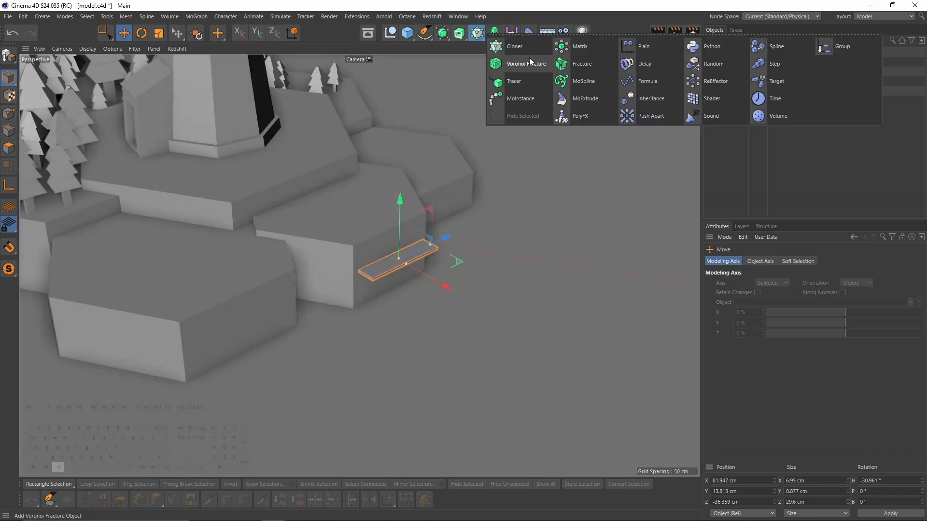
pyautogui.keyDown('alt'); pyautogui.click(515, 46); pyautogui.keyUp('alt')
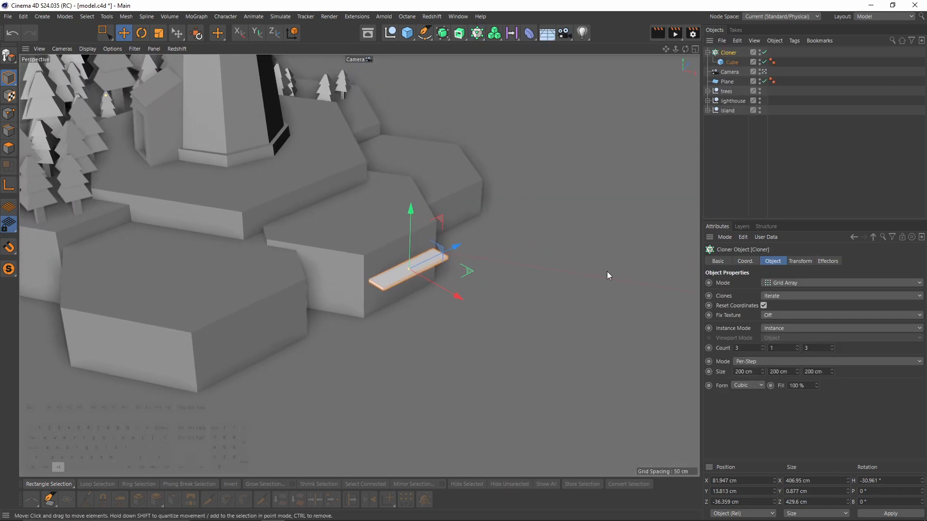
pyautogui.click(787, 283)
pyautogui.click(785, 306)
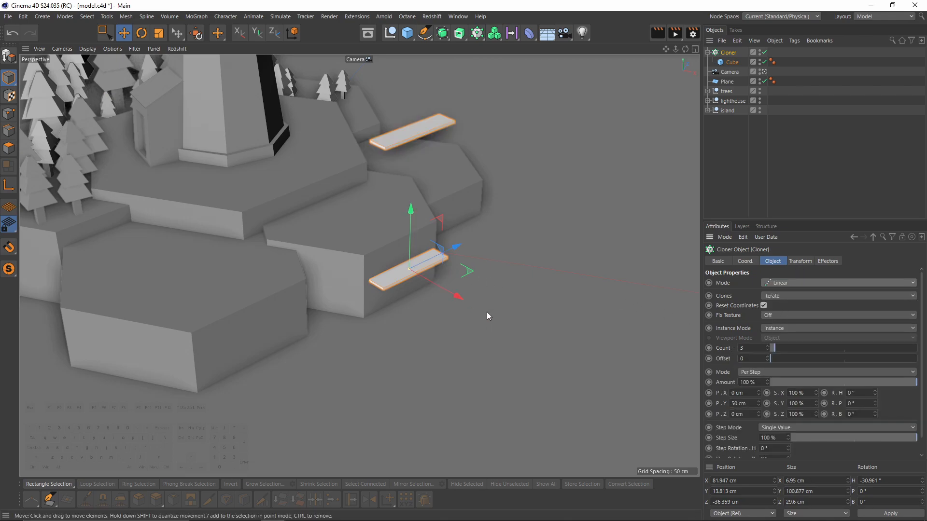
# Set the Cloner's per-step offset to 0 cm in Y and 8 cm in X to lay the planks side by side
pyautogui.click(752, 404)
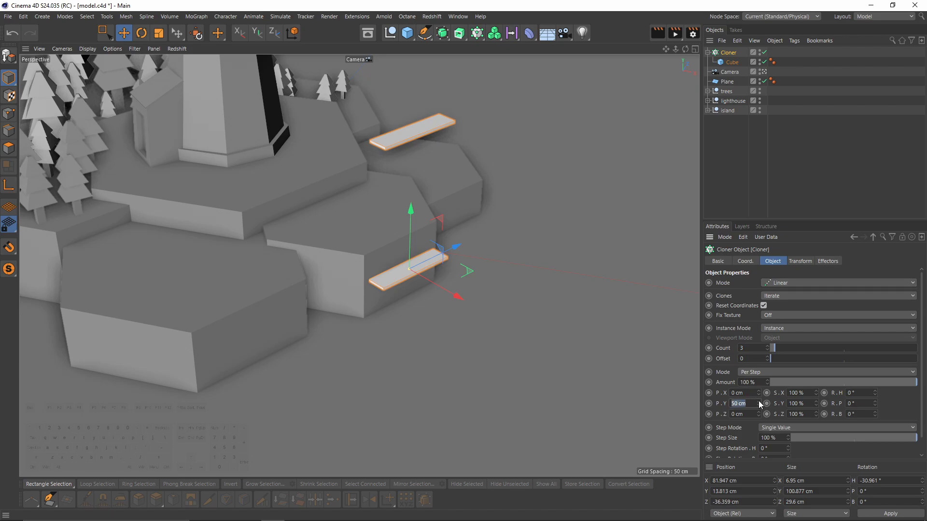
pyautogui.moveTo(758, 392); pyautogui.dragTo(757, 391)
pyautogui.click(758, 391)
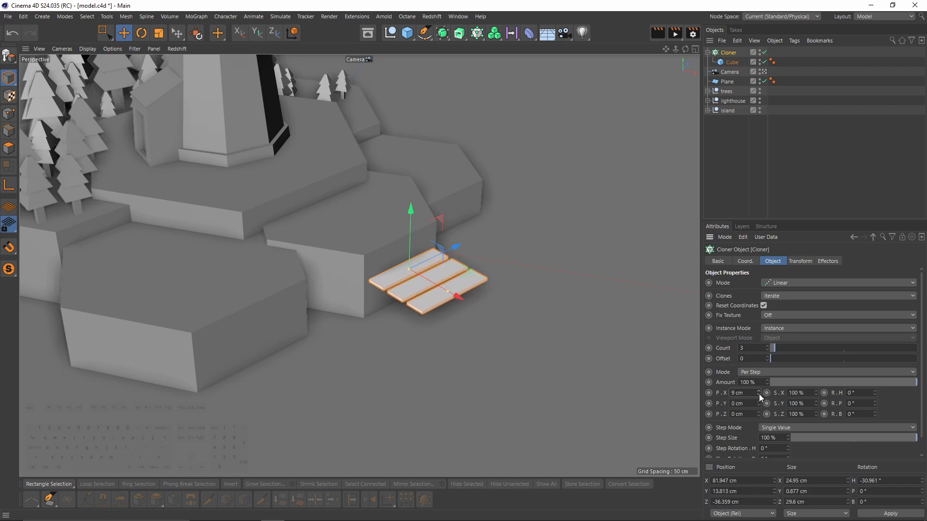
pyautogui.click(758, 394)
pyautogui.keyDown('alt'); pyautogui.moveTo(459, 285); pyautogui.dragTo(475, 318); pyautogui.keyUp('alt')
pyautogui.keyDown('alt'); pyautogui.moveTo(475, 318); pyautogui.dragTo(490, 332, button='middle'); pyautogui.keyUp('alt')
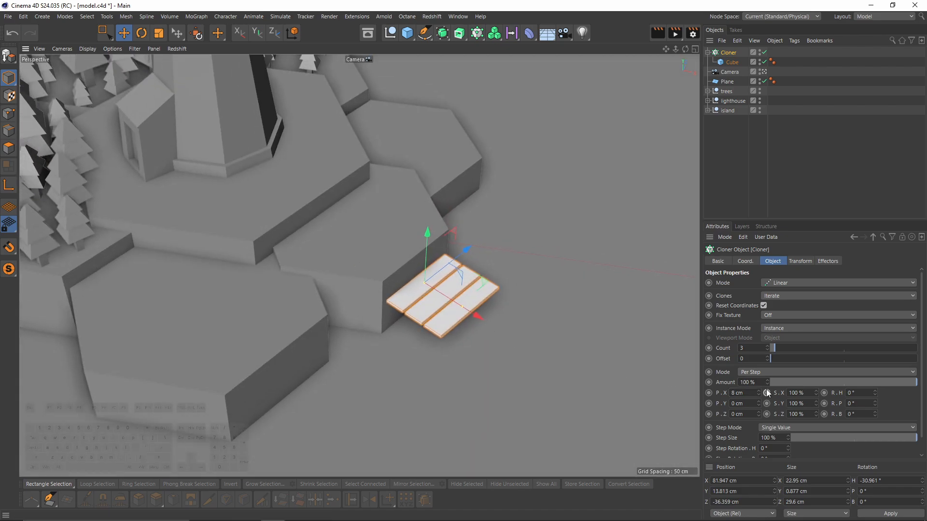
# Set the Cloner's count to 5 planks
pyautogui.click(767, 346)
pyautogui.click(768, 346)
pyautogui.scroll(-3, 410, 241)
pyautogui.keyDown('alt'); pyautogui.moveTo(407, 239); pyautogui.dragTo(406, 228); pyautogui.keyUp('alt')
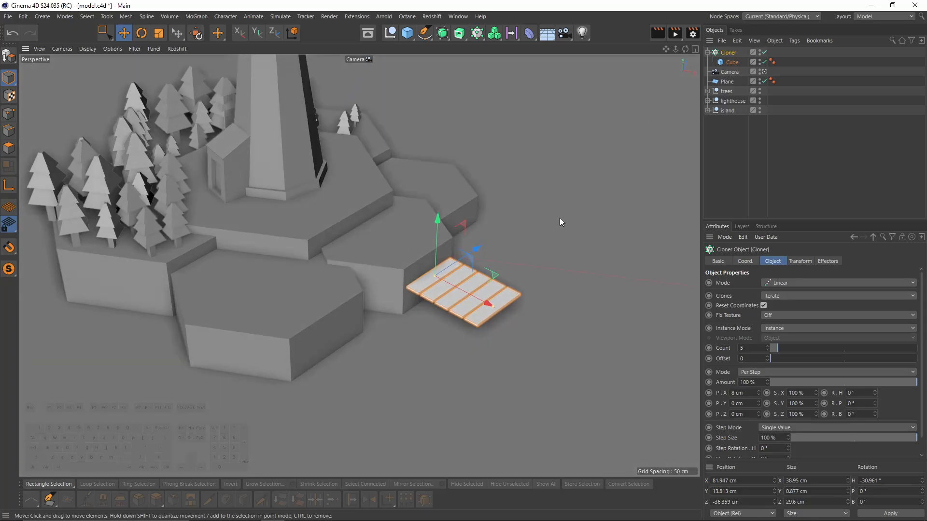
pyautogui.keyDown('alt'); pyautogui.moveTo(560, 222); pyautogui.dragTo(533, 192); pyautogui.keyUp('alt')
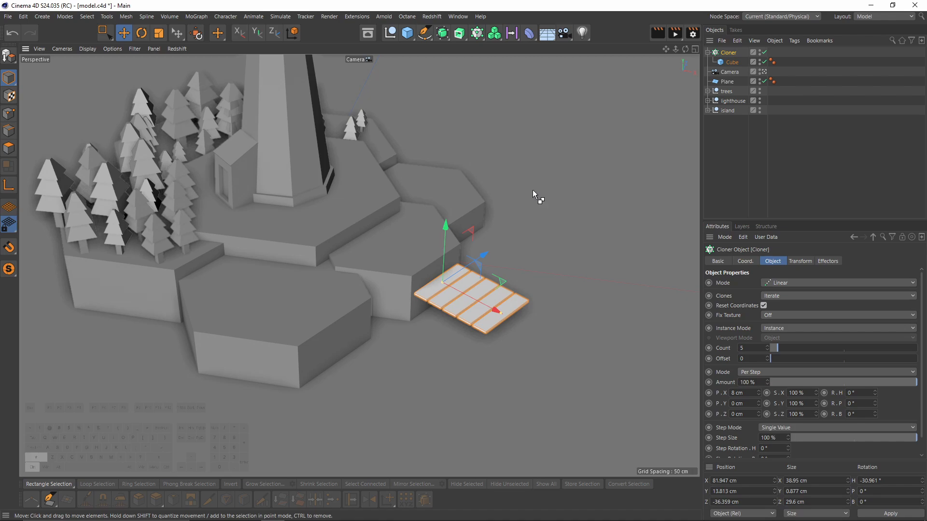
# Scale the dock's plank cube down uniformly to about 21.8 cm long and 0.65 cm thick
pyautogui.hotkey('ctrl', 'shift', 'z')
pyautogui.hotkey('ctrl', 'shift', 'z')
pyautogui.hotkey('ctrl', 'shift', 'z')
pyautogui.hotkey('ctrl', 'shift', 'z')
pyautogui.hotkey('ctrl', 'shift', 'z')
pyautogui.hotkey('ctrl', 'shift', 'z')
pyautogui.hotkey('ctrl', 'shift', 'z')
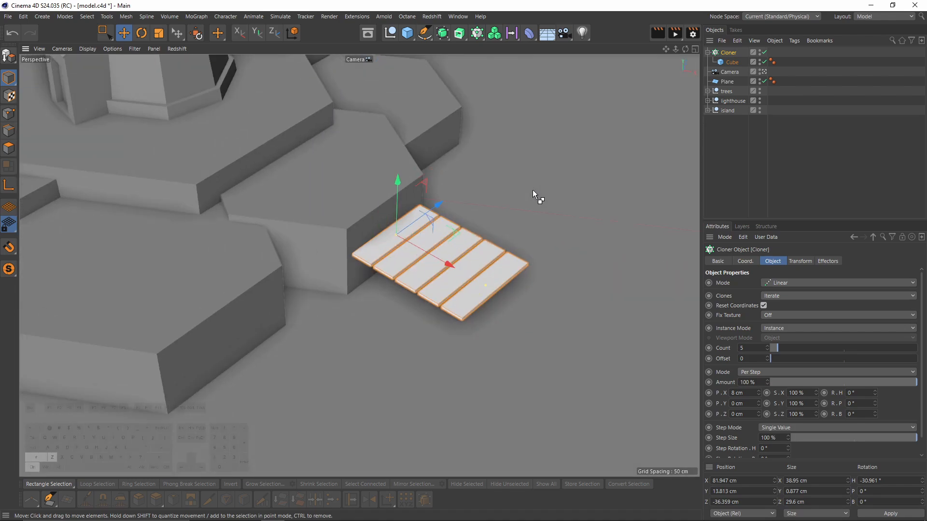
pyautogui.click(484, 346)
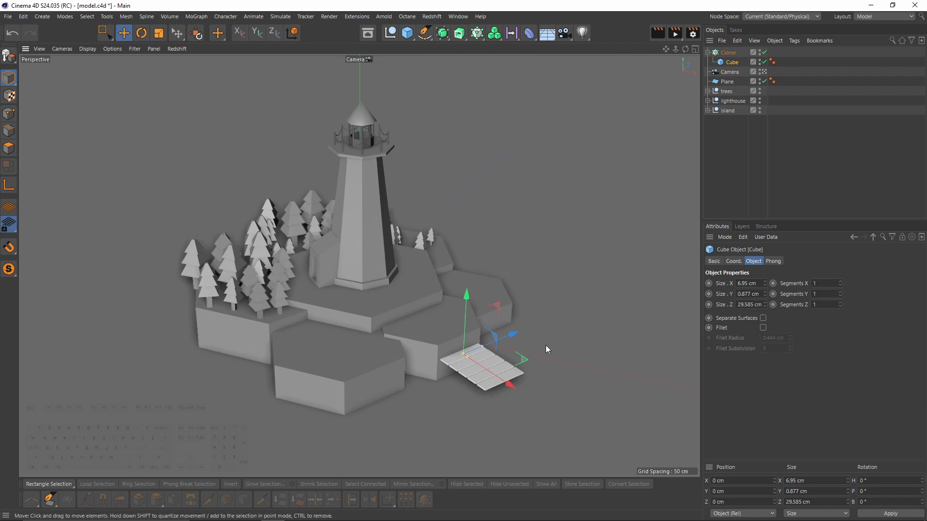
pyautogui.press('t')
pyautogui.moveTo(548, 355); pyautogui.dragTo(463, 386)
# Try per-step X offsets of 5 cm and 6 cm on the Cloner while comparing the plank gaps from above
pyautogui.click(727, 53)
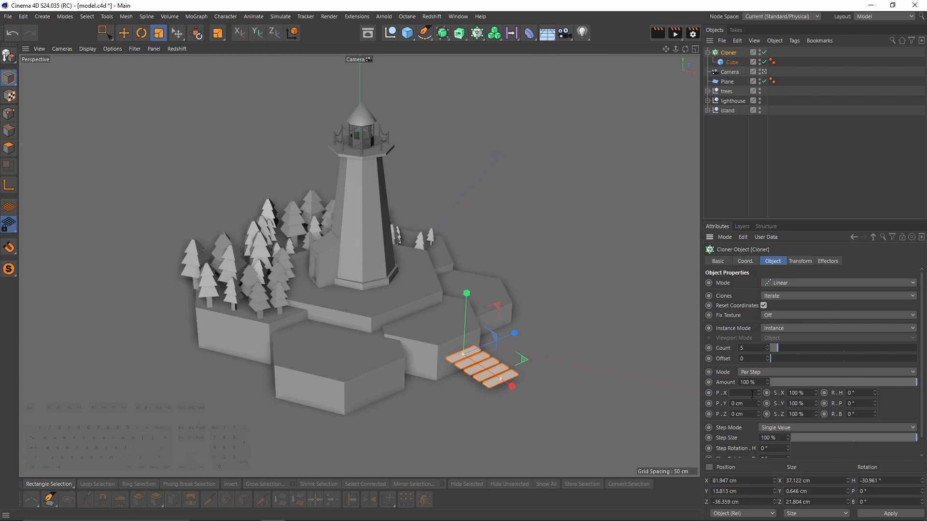
pyautogui.write('5')
pyautogui.press('Return')
pyautogui.press('F2')
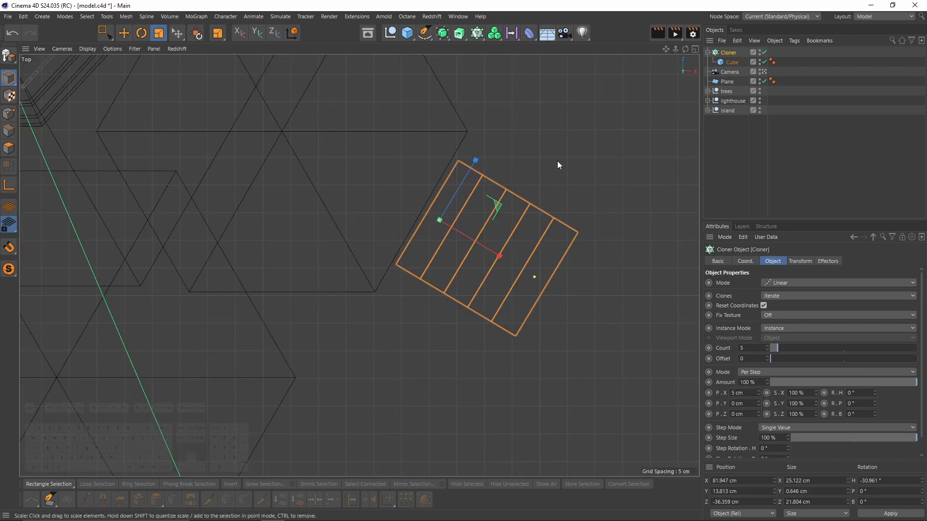
pyautogui.scroll(4, 557, 160)
pyautogui.moveTo(745, 394); pyautogui.dragTo(677, 378)
pyautogui.write('6')
pyautogui.press('Return')
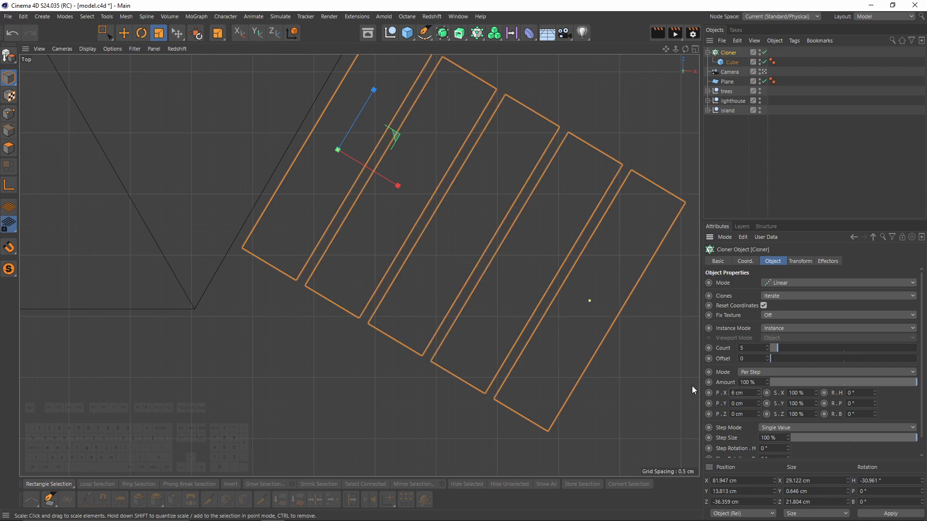
# Set the Cloner's per-step X offset to 5.5 cm and return to the perspective view
pyautogui.moveTo(747, 396); pyautogui.dragTo(680, 382)
pyautogui.write('5.5')
pyautogui.press('Return')
pyautogui.middleClick(681, 382)
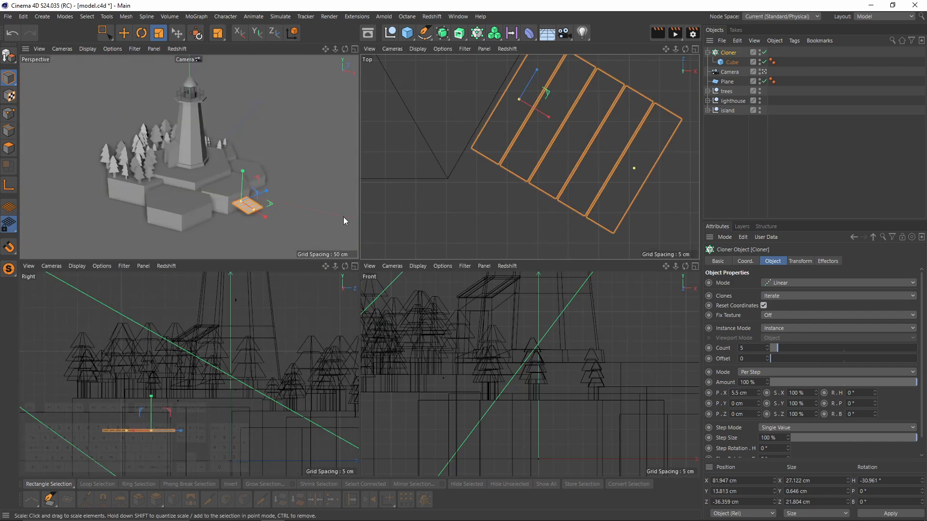
pyautogui.middleClick(256, 166)
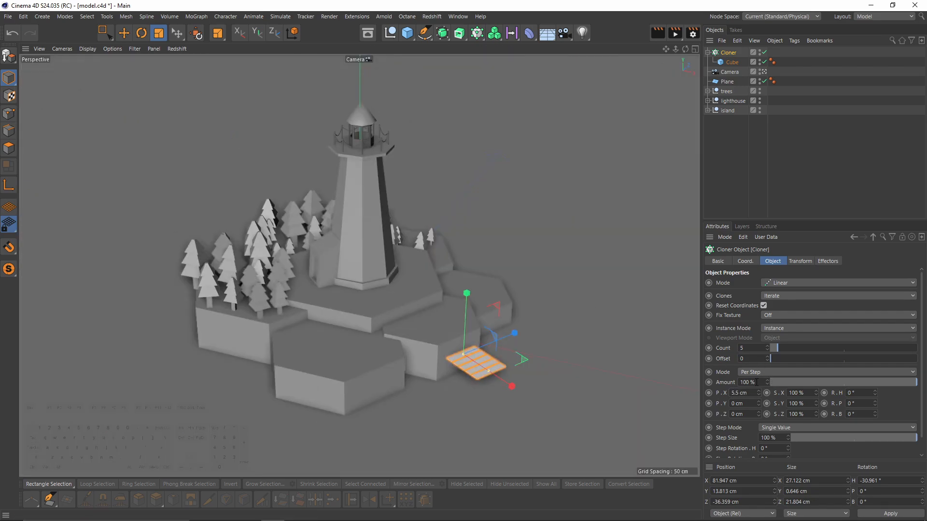
# Set the Cloner's count to 6 and raise the row of planks to Y 20.3 cm
pyautogui.click(768, 345)
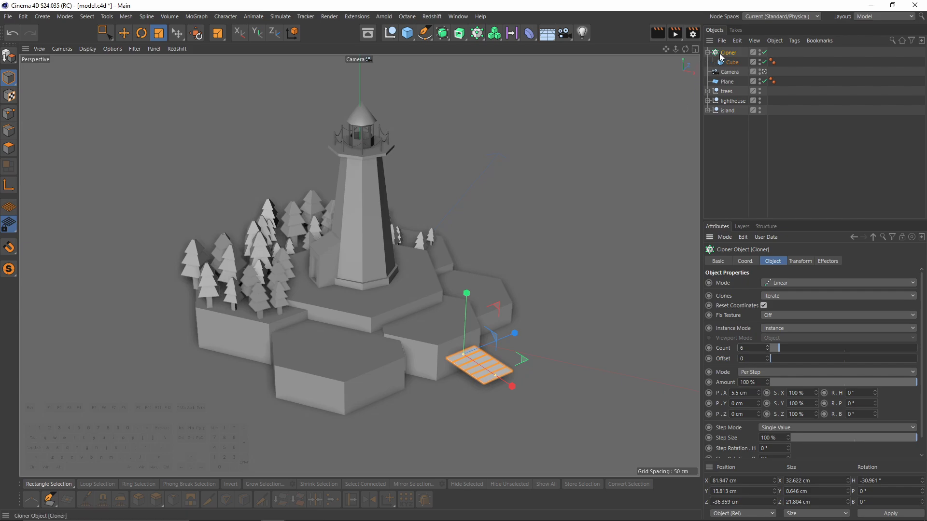
pyautogui.press('e')
pyautogui.moveTo(468, 305); pyautogui.dragTo(468, 293)
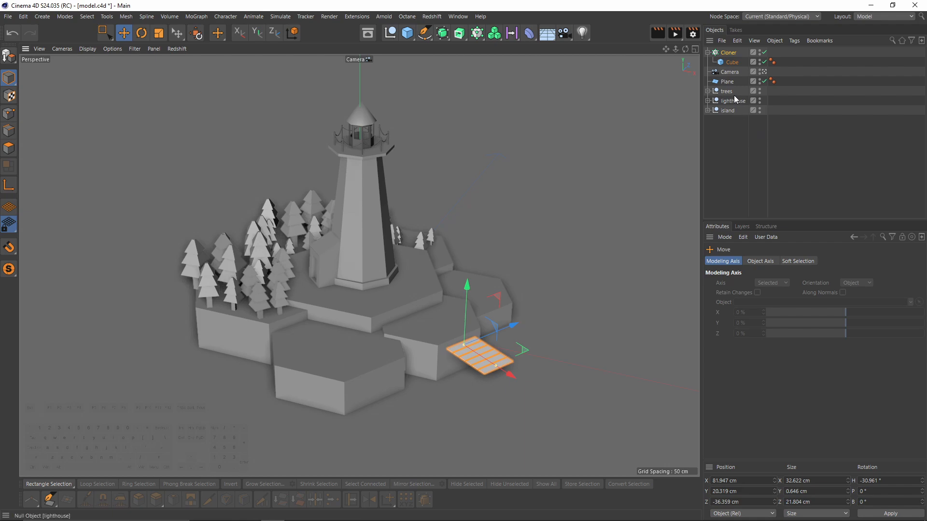
# Lower the planks, trees, lighthouse and island together by about 6.7 cm, leaving out the camera and ground plane
pyautogui.moveTo(740, 135); pyautogui.dragTo(739, 44)
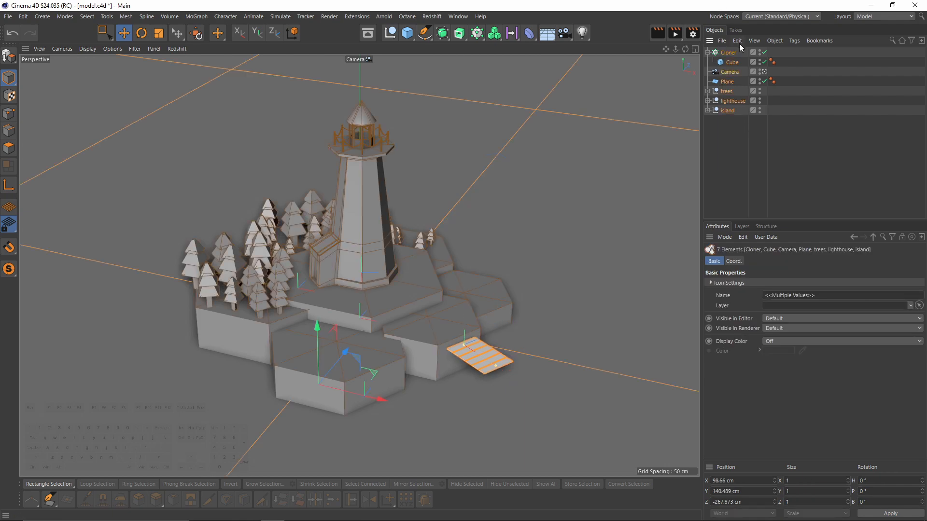
pyautogui.click(707, 52)
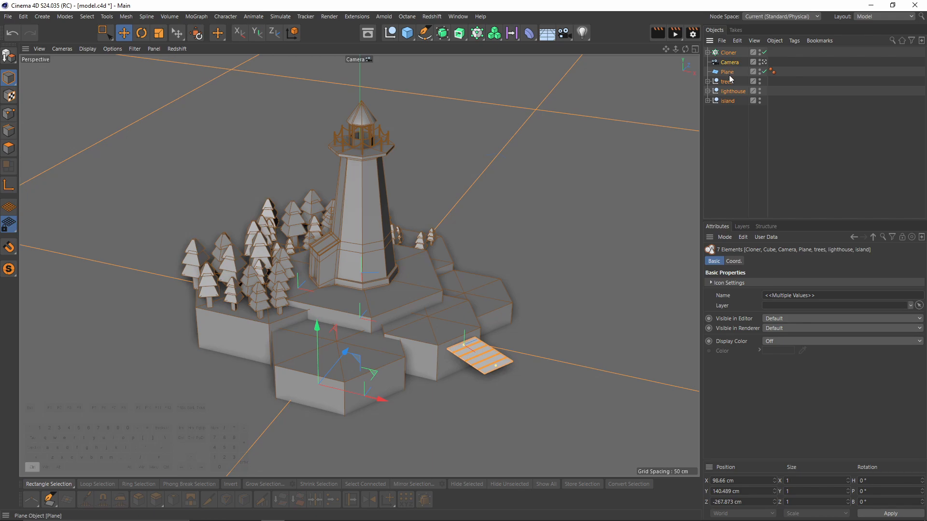
pyautogui.keyDown('ctrl'); pyautogui.click(728, 63); pyautogui.keyUp('ctrl')
pyautogui.keyDown('ctrl'); pyautogui.click(742, 71); pyautogui.keyUp('ctrl')
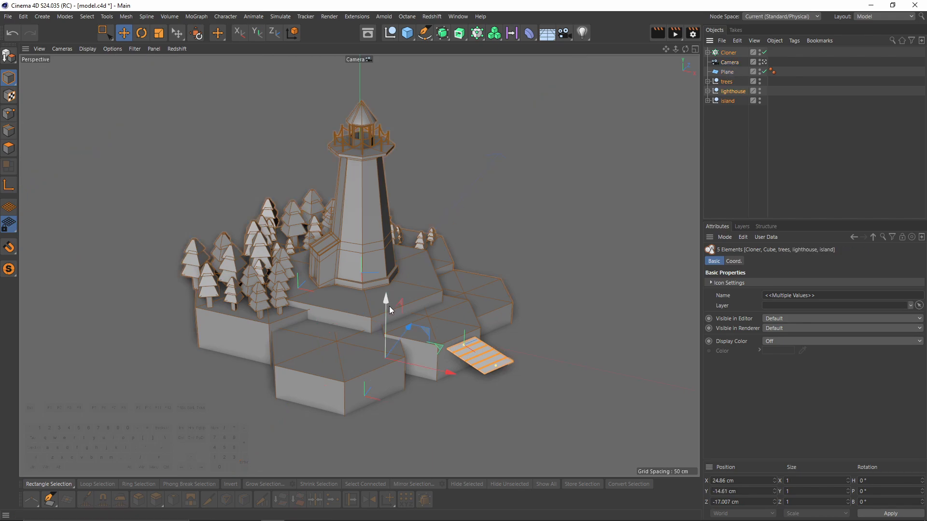
pyautogui.moveTo(388, 302); pyautogui.dragTo(390, 311)
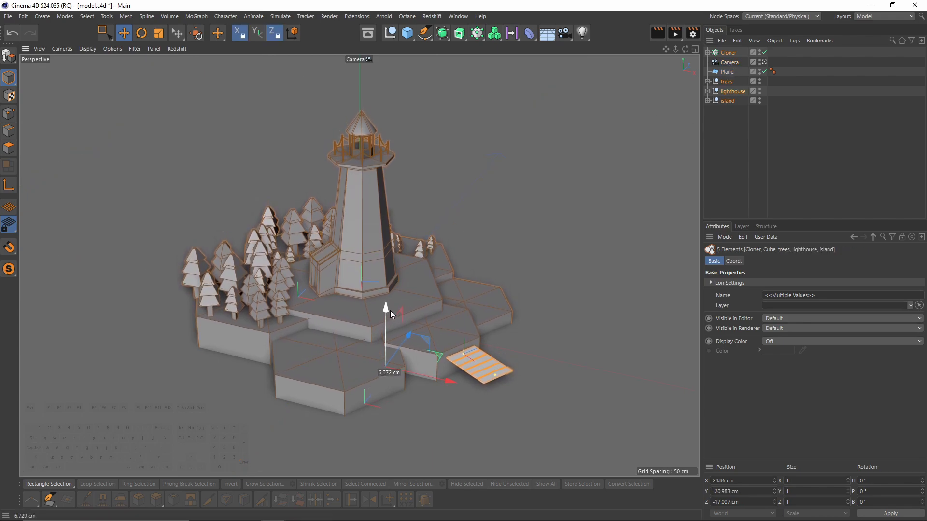
pyautogui.click(740, 109)
# Duplicate the hexagonal island column next to the planks as a separate cylinder outside the island group
pyautogui.click(727, 52)
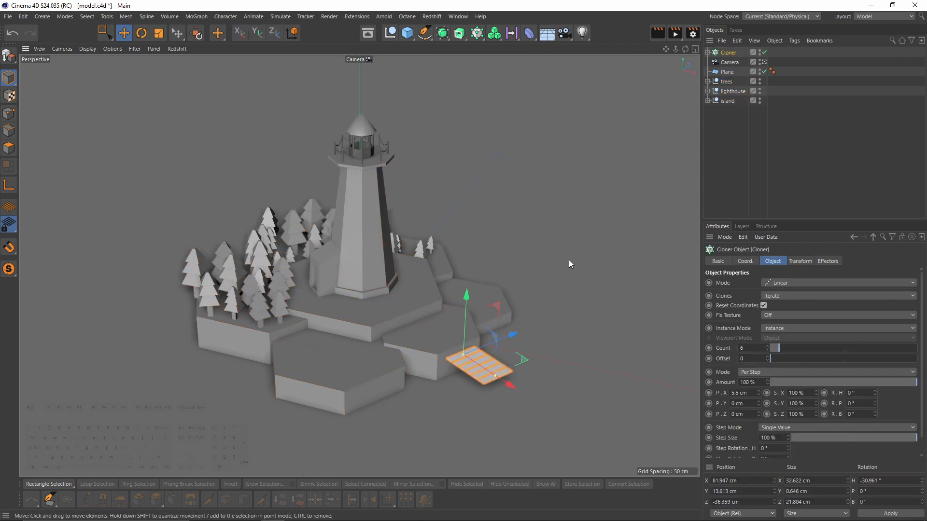
pyautogui.press('F2')
pyautogui.press('o')
pyautogui.click(453, 195)
pyautogui.middleClick(449, 194)
pyautogui.middleClick(302, 175)
pyautogui.click(455, 348)
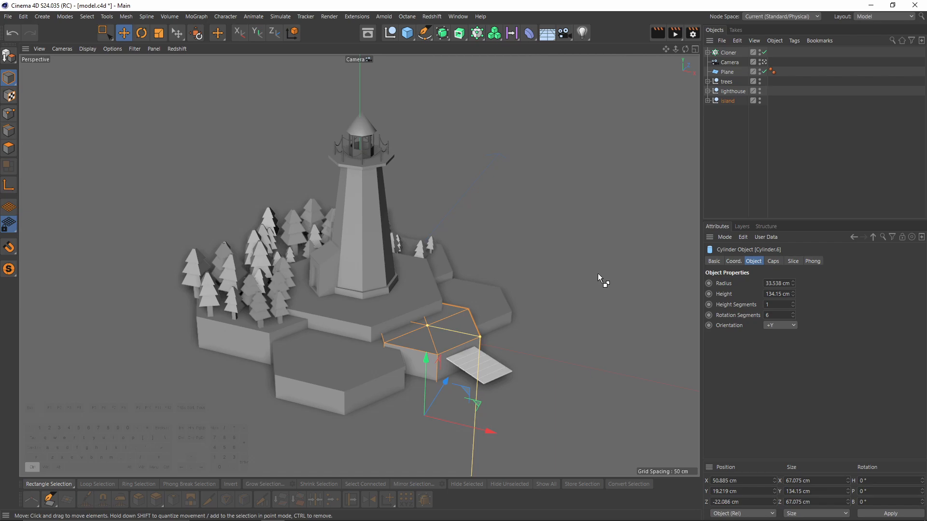
pyautogui.hotkey('ctrl', 'v')
# Scale the copied cylinder down to about 7.3 cm wide and move it onto the planks nearest the island
pyautogui.middleClick(581, 274)
pyautogui.middleClick(505, 224)
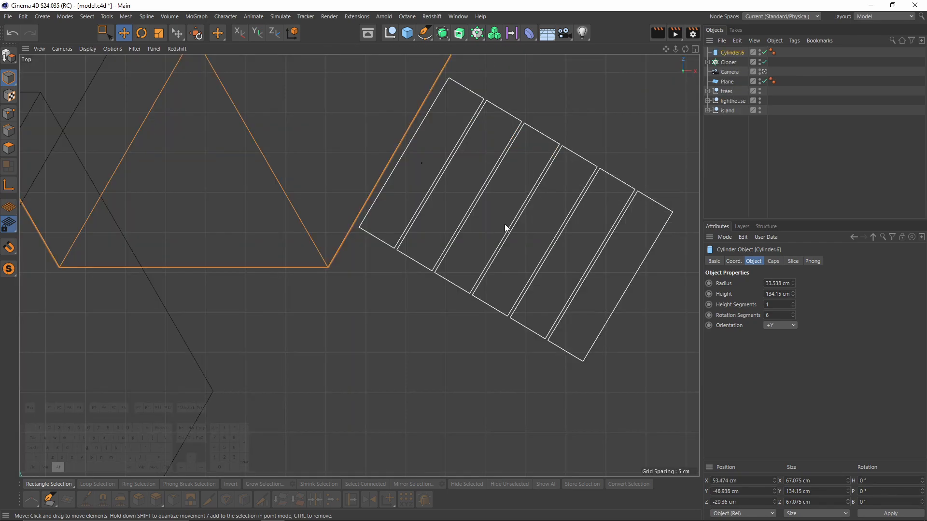
pyautogui.keyDown('alt'); pyautogui.moveTo(505, 224); pyautogui.dragTo(486, 215, button='right'); pyautogui.keyUp('alt')
pyautogui.keyDown('alt'); pyautogui.moveTo(486, 215); pyautogui.dragTo(492, 277, button='middle'); pyautogui.keyUp('alt')
pyautogui.press('t')
pyautogui.moveTo(589, 283); pyautogui.dragTo(210, 290)
pyautogui.press('e')
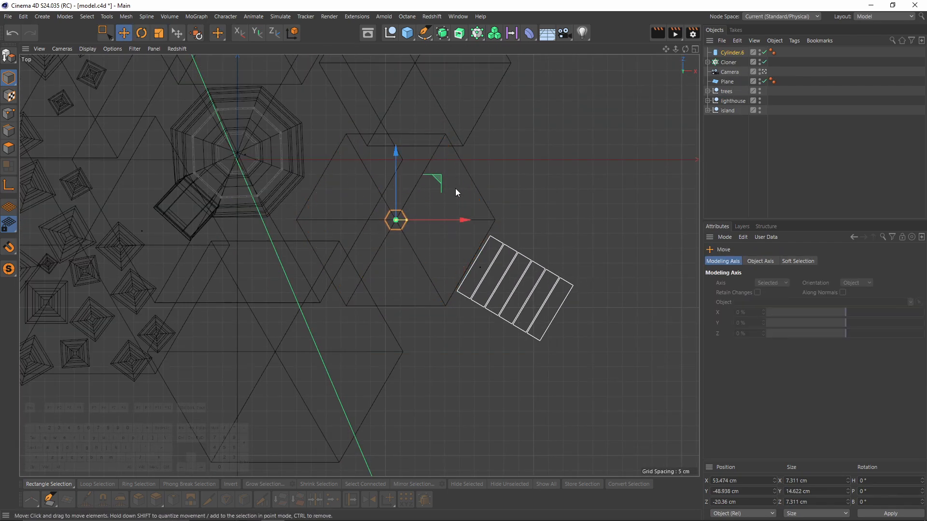
pyautogui.moveTo(454, 192); pyautogui.dragTo(540, 265)
# Shrink the cylinder to about 5.8 cm wide and raise it to Y 9.2 cm at the planks
pyautogui.press('t')
pyautogui.middleClick(464, 270)
pyautogui.middleClick(333, 242)
pyautogui.press('e')
pyautogui.moveTo(457, 397); pyautogui.dragTo(458, 311)
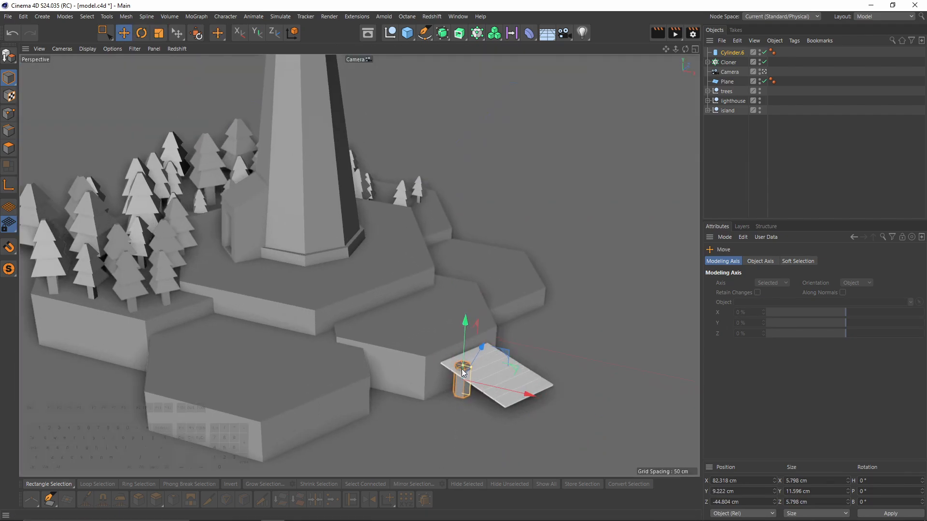
# Shape the cylinder into a post about 2.3 cm wide and 22.1 cm tall, passing through the planks at Y 7.8 cm
pyautogui.press('t')
pyautogui.moveTo(502, 377); pyautogui.dragTo(399, 387)
pyautogui.press('e')
pyautogui.keyDown('alt'); pyautogui.moveTo(449, 381); pyautogui.dragTo(469, 367); pyautogui.keyUp('alt')
pyautogui.moveTo(455, 295); pyautogui.dragTo(455, 302)
pyautogui.keyDown('alt'); pyautogui.moveTo(470, 335); pyautogui.dragTo(372, 198); pyautogui.keyUp('alt')
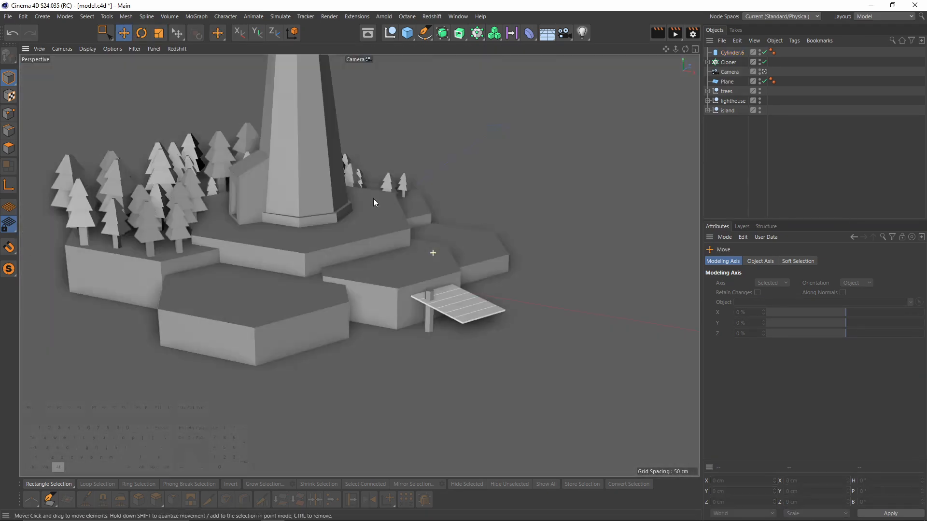
pyautogui.click(431, 309)
pyautogui.press('t')
pyautogui.moveTo(536, 375); pyautogui.dragTo(400, 380)
pyautogui.press('e')
pyautogui.moveTo(463, 299)
pyautogui.keyDown('alt'); pyautogui.mouseDown()
pyautogui.moveTo(486, 358)
pyautogui.moveTo(456, 299)
pyautogui.mouseUp(); pyautogui.keyUp('alt')
pyautogui.moveTo(445, 318); pyautogui.dragTo(447, 306)
# Move the post to the corner of the plank nearest the island and copy it along the dock's long edge
pyautogui.middleClick(447, 300)
pyautogui.middleClick(443, 251)
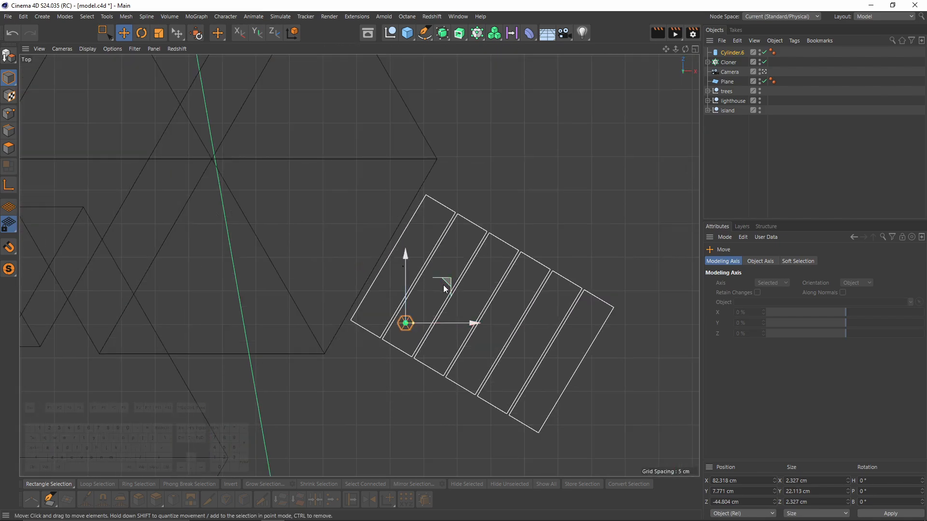
pyautogui.keyDown('ctrl'); pyautogui.moveTo(444, 266); pyautogui.dragTo(530, 316); pyautogui.keyUp('ctrl')
pyautogui.middleClick(493, 304)
pyautogui.middleClick(333, 251)
pyautogui.middleClick(482, 333)
pyautogui.middleClick(463, 256)
pyautogui.hotkey('ctrl', 'z')
pyautogui.scroll(5, 466, 320)
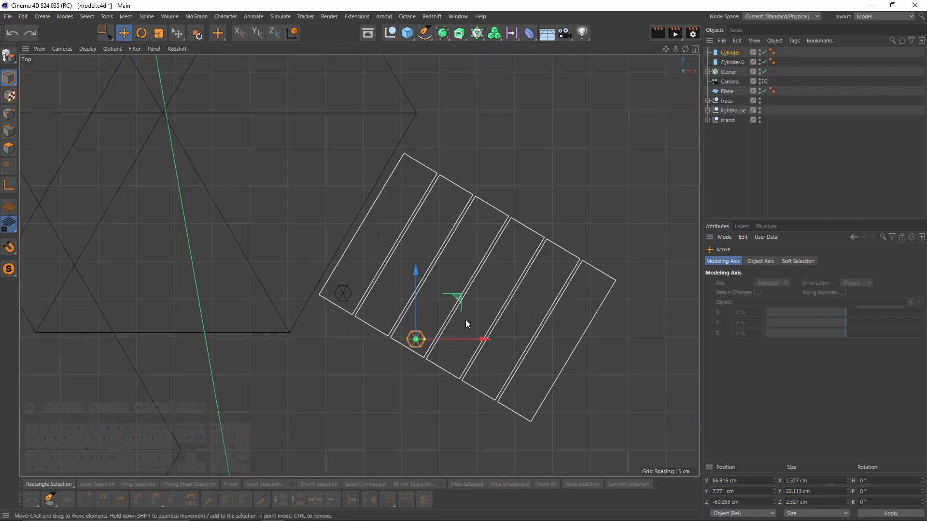
# Copy the second post further along the same dock edge to X 96.2 cm, Z -55.5 cm
pyautogui.keyDown('ctrl'); pyautogui.moveTo(458, 298); pyautogui.dragTo(528, 338); pyautogui.keyUp('ctrl')
pyautogui.middleClick(314, 262)
pyautogui.middleClick(315, 260)
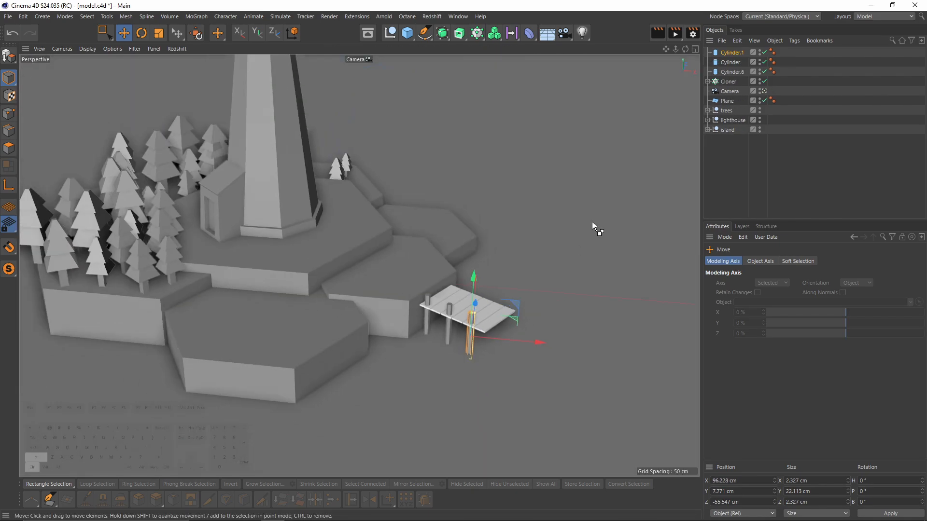
# Examine the three posts and planks from above and from a low angle
pyautogui.hotkey('ctrl', 'shift', 'z')
pyautogui.hotkey('ctrl', 'shift', 'z')
pyautogui.hotkey('ctrl', 'shift', 'z')
pyautogui.hotkey('ctrl', 'shift', 'z')
pyautogui.hotkey('ctrl', 'shift', 'z')
pyautogui.hotkey('ctrl', 'shift', 'z')
pyautogui.hotkey('ctrl', 'shift', 'z')
pyautogui.hotkey('ctrl', 'shift', 'z')
pyautogui.hotkey('ctrl', 'shift', 'z')
pyautogui.hotkey('ctrl', 'shift', 'z')
pyautogui.hotkey('ctrl', 'shift', 'z')
pyautogui.hotkey('ctrl', 'shift', 'z')
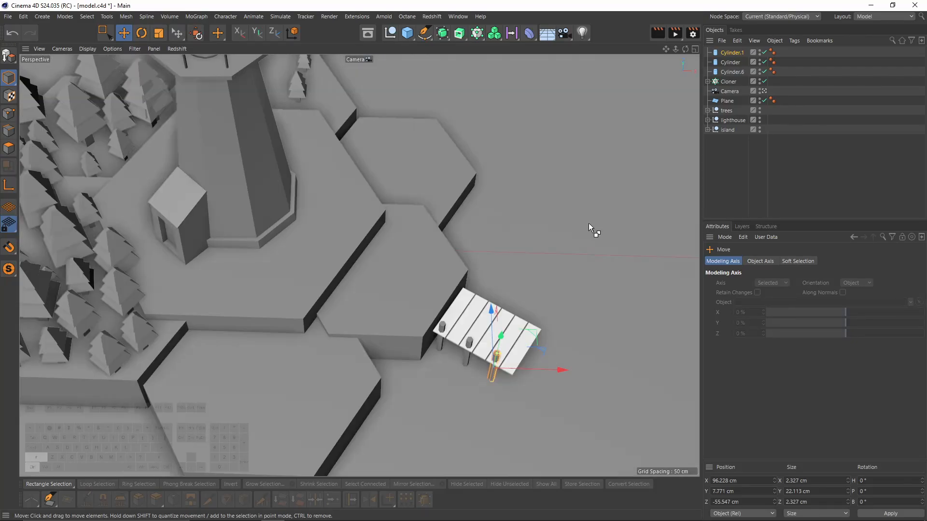
pyautogui.hotkey('ctrl', 'shift', 'z')
pyautogui.hotkey('ctrl', 'shift', 'z')
pyautogui.hotkey('ctrl', 'shift', 'z')
pyautogui.hotkey('ctrl', 'shift', 'z')
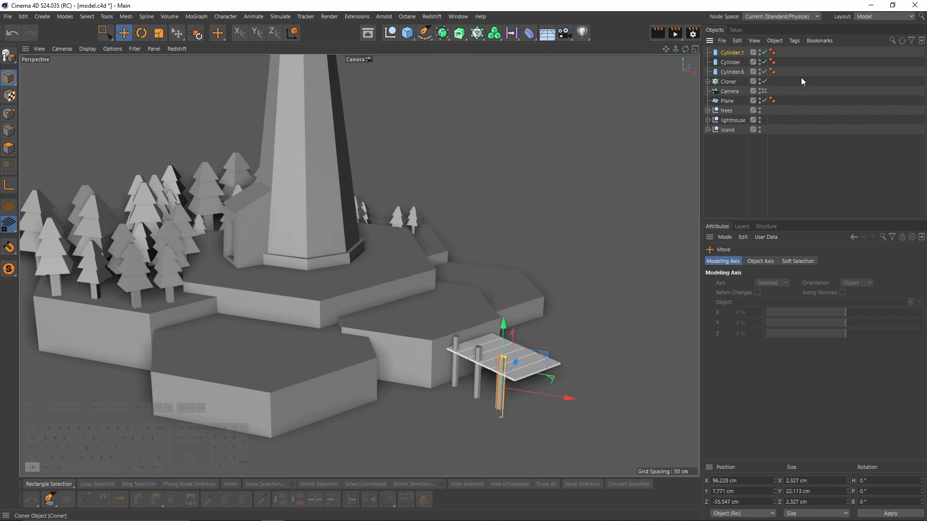
# Leave the scene camera's view and set the plank Cloner's count to 7
pyautogui.click(764, 91)
pyautogui.keyDown('alt'); pyautogui.moveTo(450, 270); pyautogui.dragTo(393, 234, button='middle'); pyautogui.keyUp('alt')
pyautogui.keyDown('alt'); pyautogui.moveTo(393, 233); pyautogui.dragTo(430, 265); pyautogui.keyUp('alt')
pyautogui.keyDown('alt'); pyautogui.moveTo(478, 408); pyautogui.dragTo(442, 338, button='middle'); pyautogui.keyUp('alt')
pyautogui.keyDown('alt'); pyautogui.moveTo(442, 339); pyautogui.dragTo(487, 313, button='right'); pyautogui.keyUp('alt')
pyautogui.keyDown('alt'); pyautogui.moveTo(486, 313); pyautogui.dragTo(458, 261, button='middle'); pyautogui.keyUp('alt')
pyautogui.keyDown('alt'); pyautogui.moveTo(458, 260); pyautogui.dragTo(486, 253); pyautogui.keyUp('alt')
pyautogui.keyDown('alt'); pyautogui.moveTo(486, 253); pyautogui.dragTo(496, 254, button='right'); pyautogui.keyUp('alt')
pyautogui.click(496, 253)
pyautogui.keyDown('alt'); pyautogui.moveTo(517, 218); pyautogui.dragTo(518, 256); pyautogui.keyUp('alt')
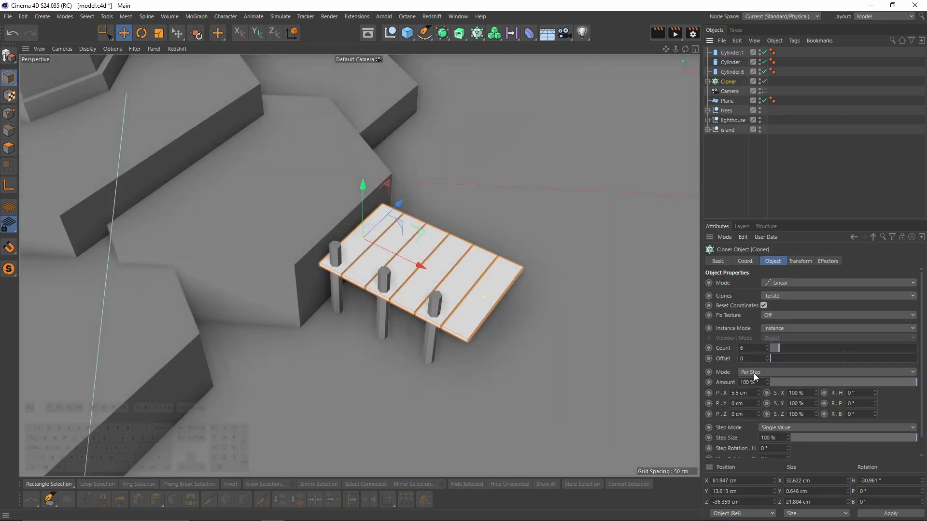
pyautogui.click(768, 345)
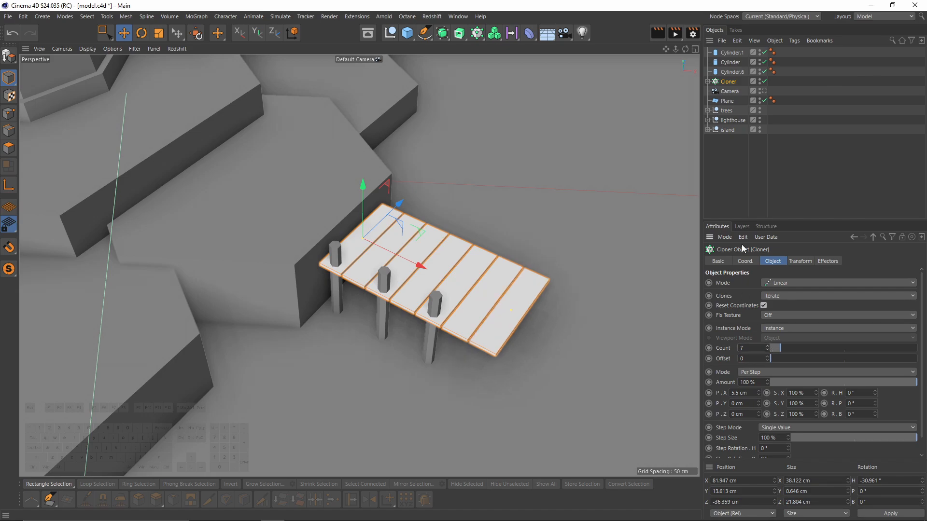
# Copy the third post along the same edge onto the outermost plank, working from the top view
pyautogui.click(730, 57)
pyautogui.press('F2')
pyautogui.scroll(3, 512, 279)
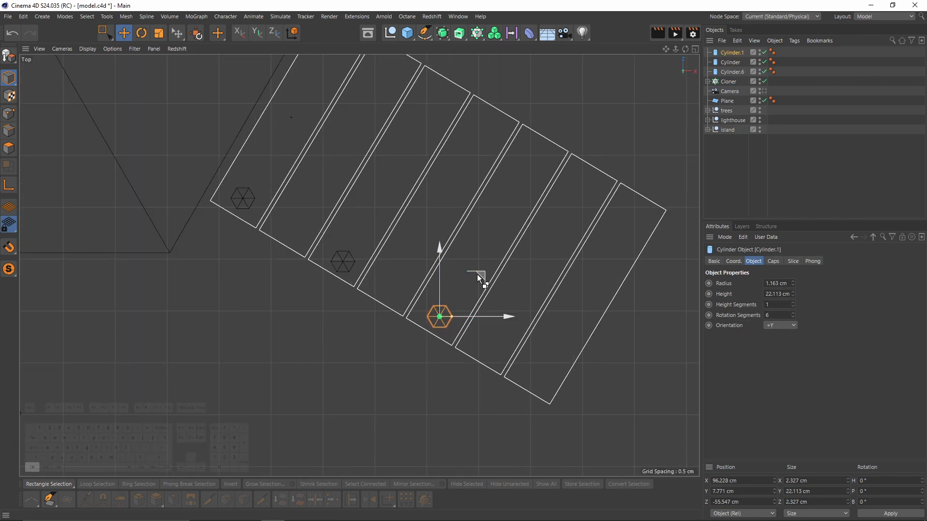
pyautogui.keyDown('ctrl'); pyautogui.moveTo(477, 274); pyautogui.dragTo(573, 334); pyautogui.keyUp('ctrl')
# Copy all four posts together across to the dock's opposite long edge
pyautogui.keyDown('ctrl'); pyautogui.click(738, 64); pyautogui.keyUp('ctrl')
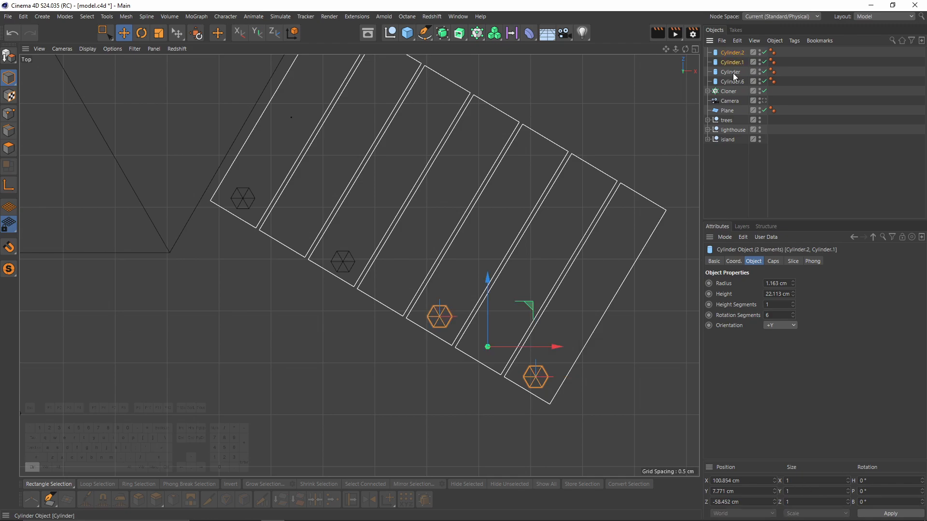
pyautogui.keyDown('ctrl'); pyautogui.click(733, 73); pyautogui.keyUp('ctrl')
pyautogui.keyDown('ctrl'); pyautogui.click(731, 81); pyautogui.keyUp('ctrl')
pyautogui.keyDown('alt'); pyautogui.moveTo(436, 250); pyautogui.dragTo(409, 298, button='middle'); pyautogui.keyUp('alt')
pyautogui.keyDown('ctrl'); pyautogui.moveTo(405, 292); pyautogui.dragTo(503, 128); pyautogui.keyUp('ctrl')
pyautogui.middleClick(478, 162)
pyautogui.middleClick(341, 194)
pyautogui.keyDown('alt'); pyautogui.moveTo(404, 195); pyautogui.dragTo(449, 230); pyautogui.keyUp('alt')
# Group the plank Cloner and all eight posts under a null and name it dock
pyautogui.click(728, 130)
pyautogui.keyDown('shift'); pyautogui.click(740, 56); pyautogui.keyUp('shift')
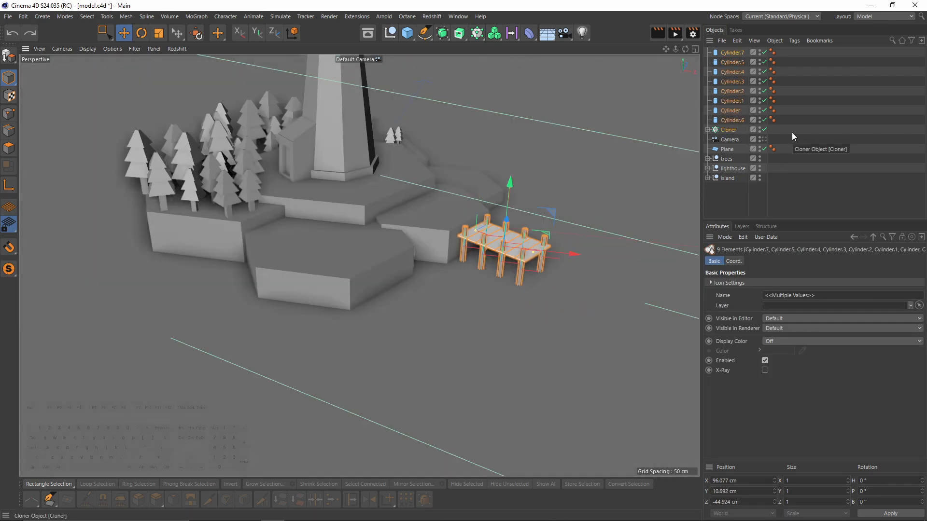
pyautogui.hotkey('alt', 'g')
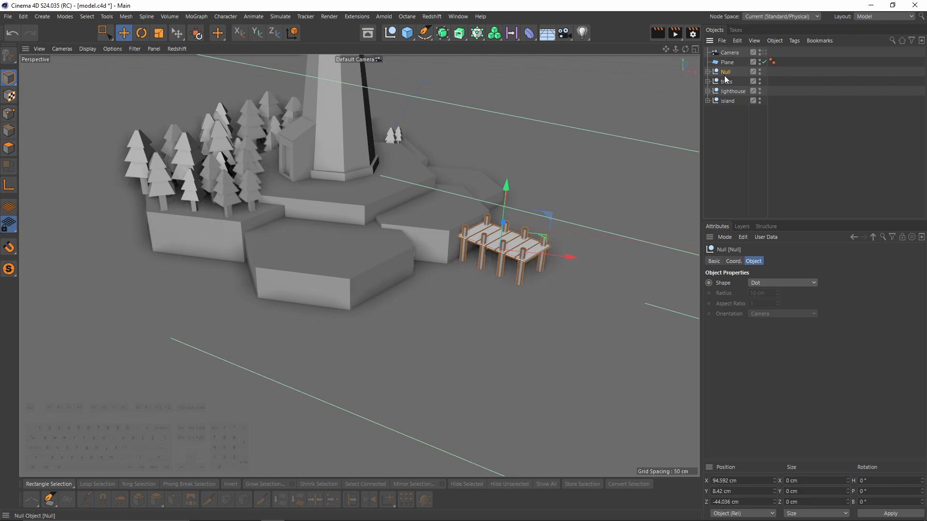
pyautogui.doubleClick(724, 76)
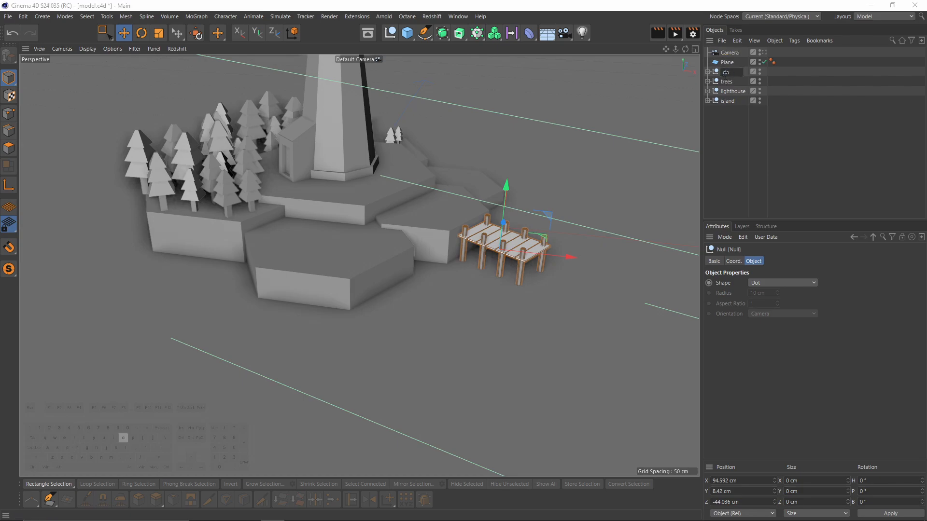
pyautogui.press('Return')
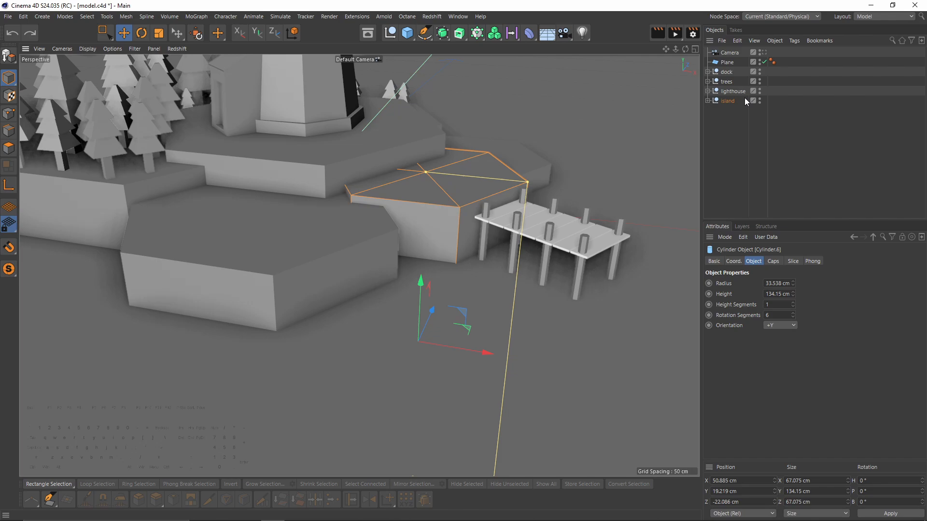
# Lower the dock, trees, lighthouse and island groups together slightly into the ground plane
pyautogui.keyDown('shift'); pyautogui.click(727, 100); pyautogui.keyUp('shift')
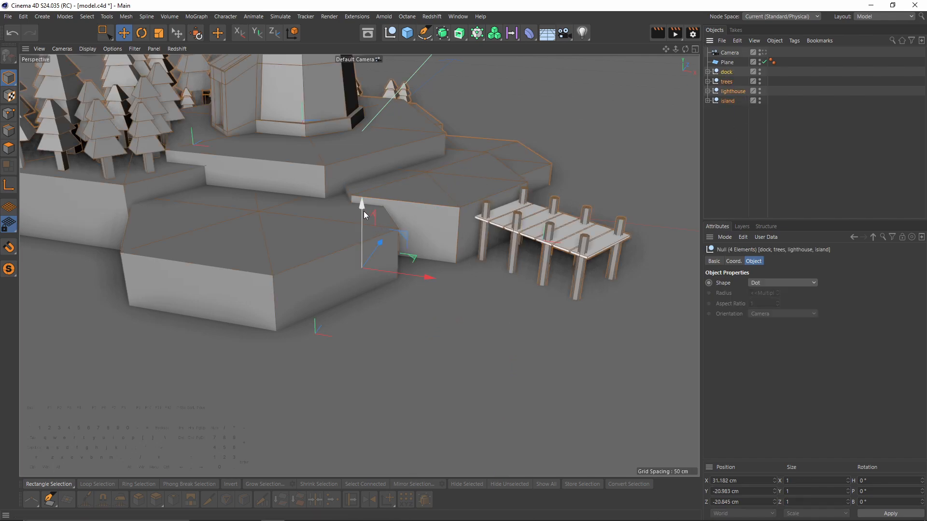
pyautogui.moveTo(363, 211); pyautogui.dragTo(410, 218)
pyautogui.keyDown('alt'); pyautogui.moveTo(410, 218); pyautogui.dragTo(378, 226, button='middle'); pyautogui.keyUp('alt')
pyautogui.scroll(3, 508, 240)
pyautogui.click(619, 185)
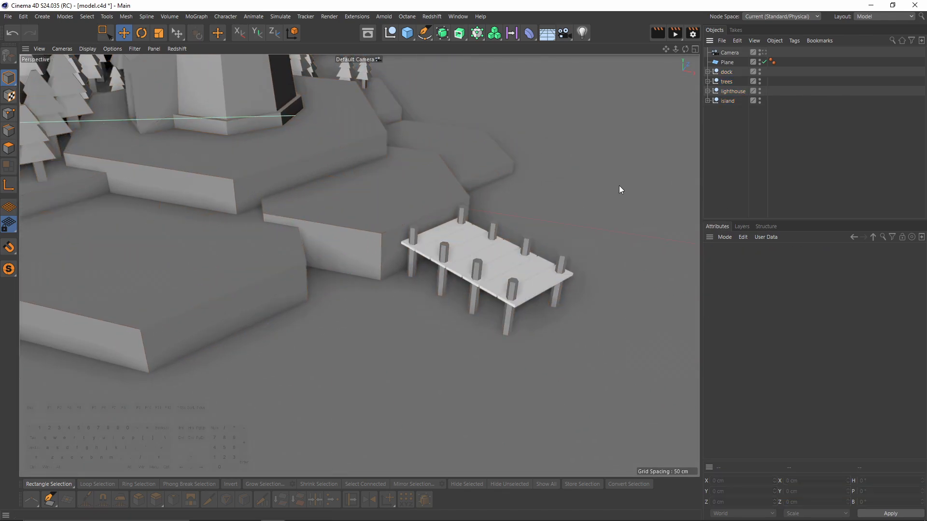
# Darken the transform colour of the dock's plank Cloner from white to a mid grey
pyautogui.scroll(-4, 501, 239)
pyautogui.keyDown('alt'); pyautogui.moveTo(495, 233); pyautogui.dragTo(513, 283); pyautogui.keyUp('alt')
pyautogui.scroll(3, 514, 283)
pyautogui.click(514, 283)
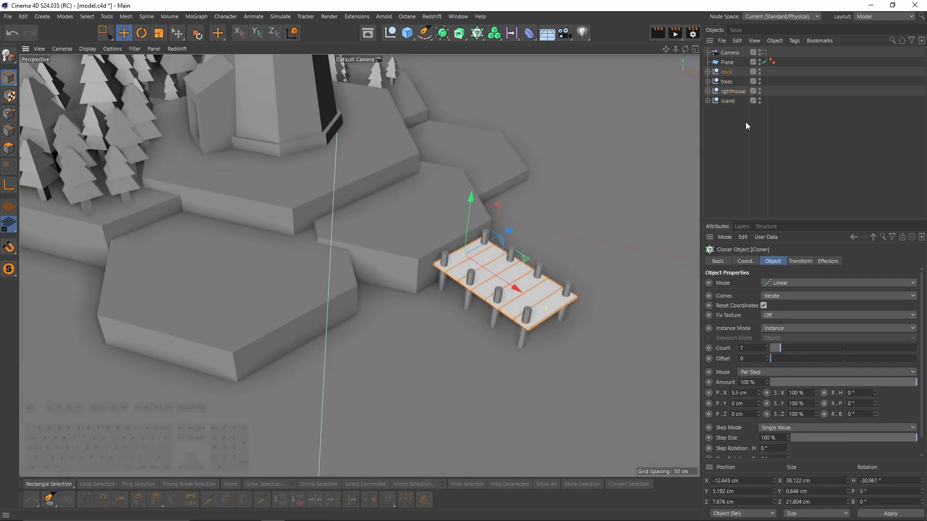
pyautogui.click(707, 73)
pyautogui.click(799, 262)
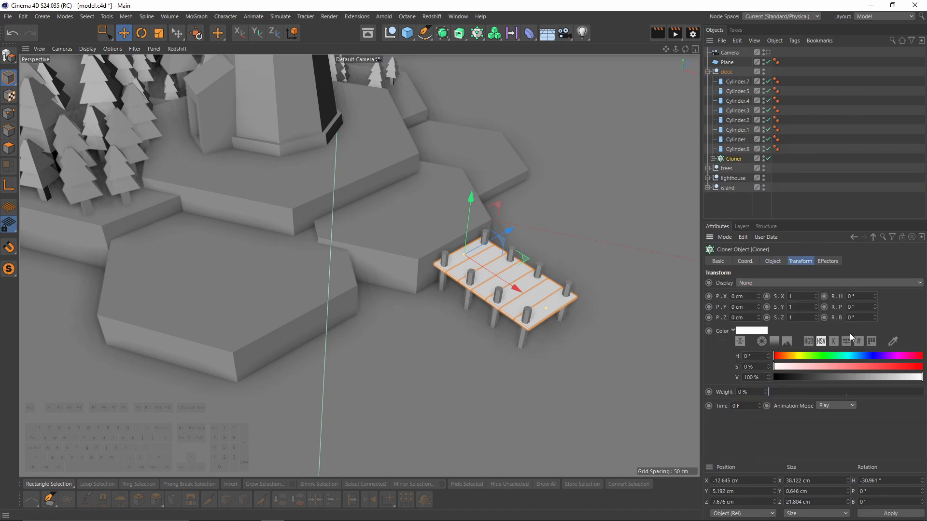
pyautogui.click(848, 375)
pyautogui.click(788, 206)
pyautogui.keyDown('alt'); pyautogui.moveTo(358, 265); pyautogui.dragTo(458, 224); pyautogui.keyUp('alt')
pyautogui.keyDown('alt'); pyautogui.moveTo(458, 225); pyautogui.dragTo(438, 233, button='right'); pyautogui.keyUp('alt')
pyautogui.keyDown('alt'); pyautogui.moveTo(438, 233); pyautogui.dragTo(442, 276); pyautogui.keyUp('alt')
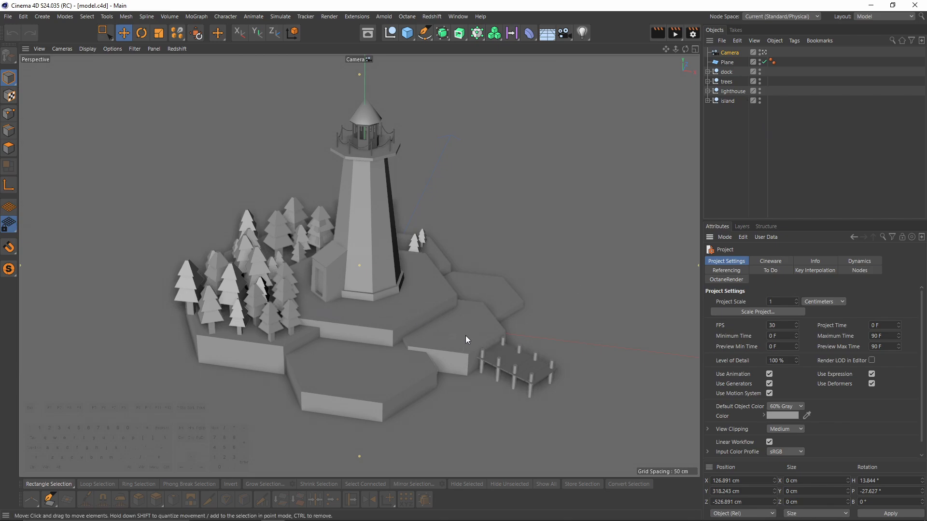
# Make a copy of a dock post outside the dock group and shorten it into a flat hexagonal disc 1.151 cm high
pyautogui.click(498, 375)
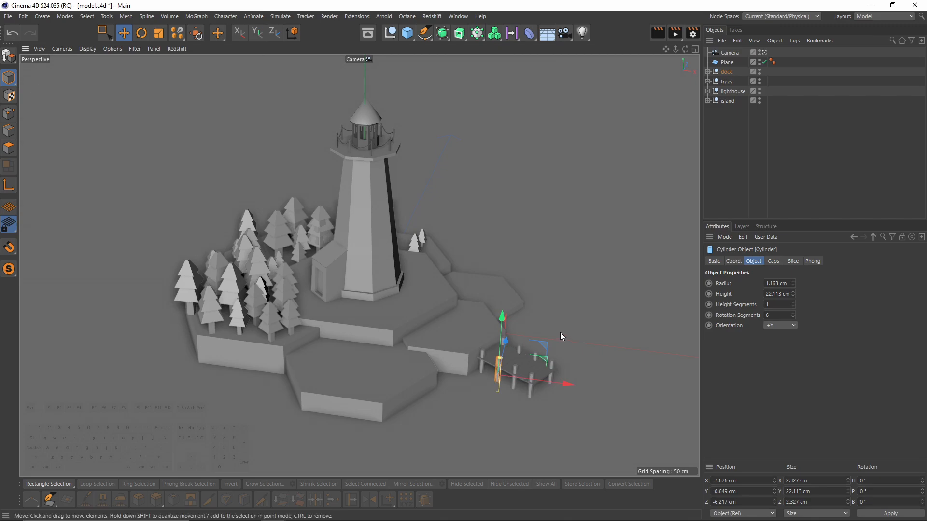
pyautogui.hotkey('ctrl', 'v')
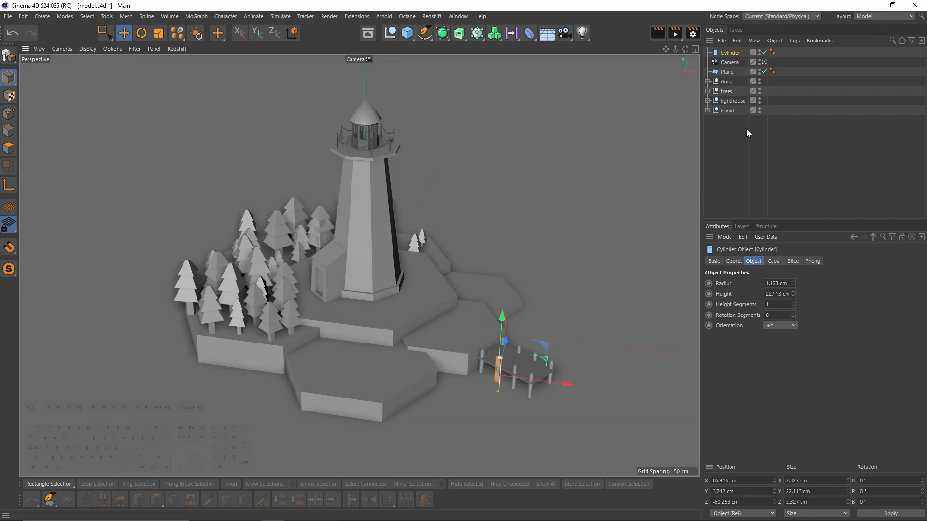
pyautogui.moveTo(501, 318); pyautogui.dragTo(485, 369)
# Leave the camera view and move the disc over the terrace in front of the lighthouse door, at about X -18 cm, Z -37.9 cm
pyautogui.click(764, 63)
pyautogui.scroll(10, 510, 254)
pyautogui.keyDown('alt'); pyautogui.moveTo(485, 368); pyautogui.dragTo(512, 258, button='middle'); pyautogui.keyUp('alt')
pyautogui.middleClick(511, 258)
pyautogui.middleClick(482, 236)
pyautogui.keyDown('alt'); pyautogui.moveTo(392, 267); pyautogui.dragTo(349, 265, button='right'); pyautogui.keyUp('alt')
pyautogui.keyDown('alt'); pyautogui.moveTo(349, 266); pyautogui.dragTo(502, 287, button='middle'); pyautogui.keyUp('alt')
pyautogui.moveTo(528, 266); pyautogui.dragTo(273, 202)
pyautogui.keyDown('alt'); pyautogui.moveTo(257, 195); pyautogui.dragTo(487, 253, button='middle'); pyautogui.keyUp('alt')
pyautogui.moveTo(509, 261); pyautogui.dragTo(219, 260)
pyautogui.middleClick(219, 259)
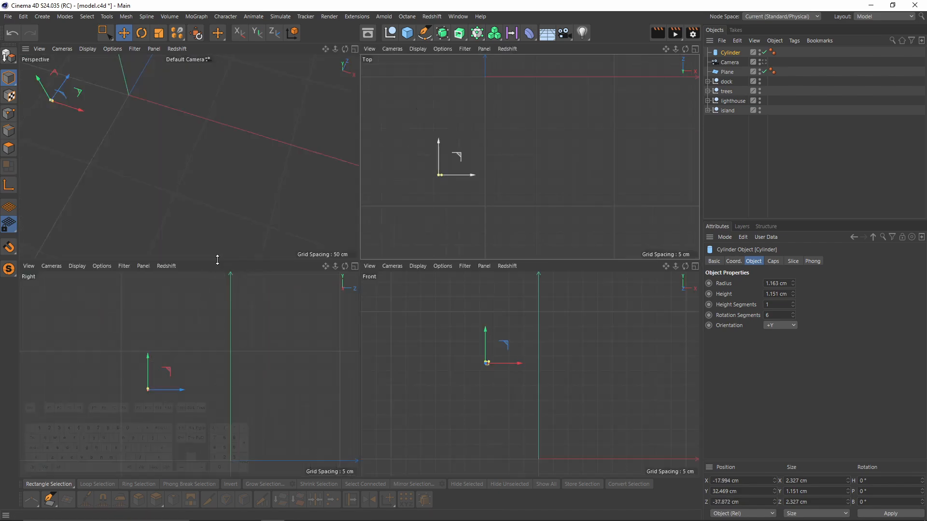
# Thin the disc to a height of 0.566 cm and lower it onto the terrace surface at about Y 22.3 cm
pyautogui.middleClick(243, 229)
pyautogui.keyDown('alt'); pyautogui.moveTo(279, 204); pyautogui.dragTo(425, 208, button='middle'); pyautogui.keyUp('alt')
pyautogui.scroll(3, 239, 143)
pyautogui.keyDown('alt'); pyautogui.moveTo(239, 143); pyautogui.dragTo(247, 100); pyautogui.keyUp('alt')
pyautogui.scroll(4, 253, 189)
pyautogui.scroll(3, 253, 189)
pyautogui.scroll(-3, 253, 138)
pyautogui.keyDown('alt'); pyautogui.moveTo(255, 121); pyautogui.dragTo(271, 165); pyautogui.keyUp('alt')
pyautogui.scroll(-5, 271, 165)
pyautogui.keyDown('alt'); pyautogui.moveTo(208, 230); pyautogui.dragTo(192, 217); pyautogui.keyUp('alt')
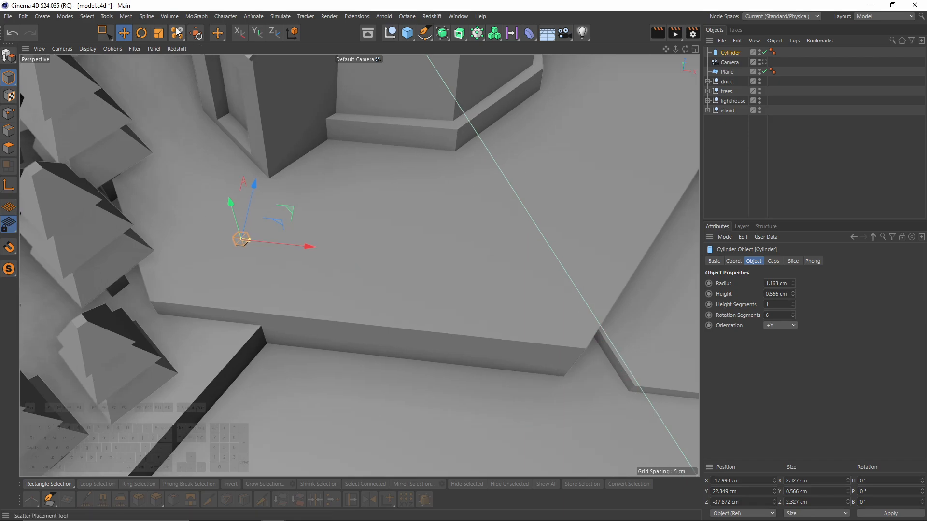
# Start the Scatter Pen for the disc with a radius of 10 cm and an object spacing of 0.2 cm
pyautogui.moveTo(179, 36); pyautogui.dragTo(209, 63)
pyautogui.scroll(-3, 282, 249)
pyautogui.keyDown('alt'); pyautogui.moveTo(281, 249); pyautogui.dragTo(573, 306); pyautogui.keyUp('alt')
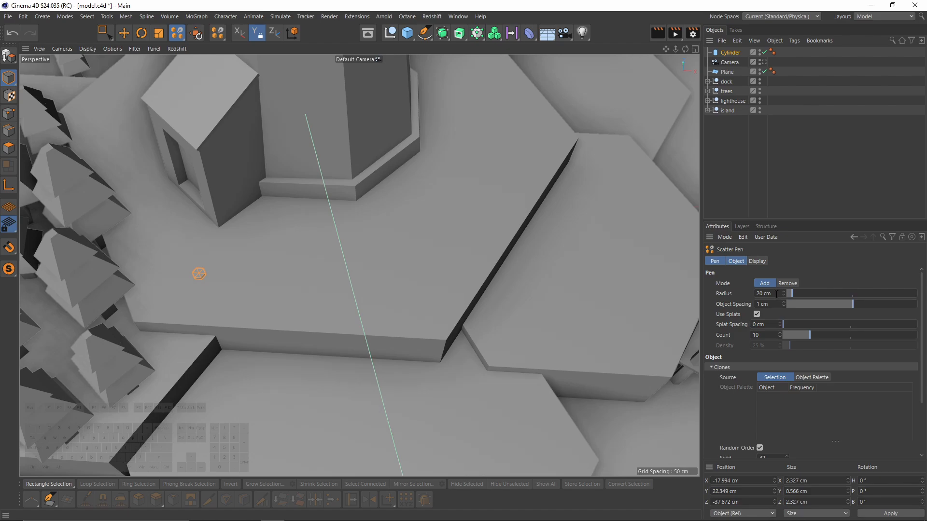
pyautogui.moveTo(776, 294); pyautogui.dragTo(733, 296)
pyautogui.write('10')
pyautogui.press('Return')
pyautogui.moveTo(774, 303)
pyautogui.mouseDown()
pyautogui.moveTo(693, 310)
pyautogui.moveTo(720, 305)
pyautogui.mouseUp()
pyautogui.press('Return')
# Try scattering discs across the terrace in front of the lighthouse and undo the strokes
pyautogui.moveTo(280, 287)
pyautogui.mouseDown()
pyautogui.moveTo(310, 291)
pyautogui.moveTo(428, 259)
pyautogui.moveTo(410, 284)
pyautogui.moveTo(451, 284)
pyautogui.moveTo(428, 268)
pyautogui.mouseUp()
pyautogui.scroll(-3, 428, 269)
pyautogui.hotkey('ctrl', 'z')
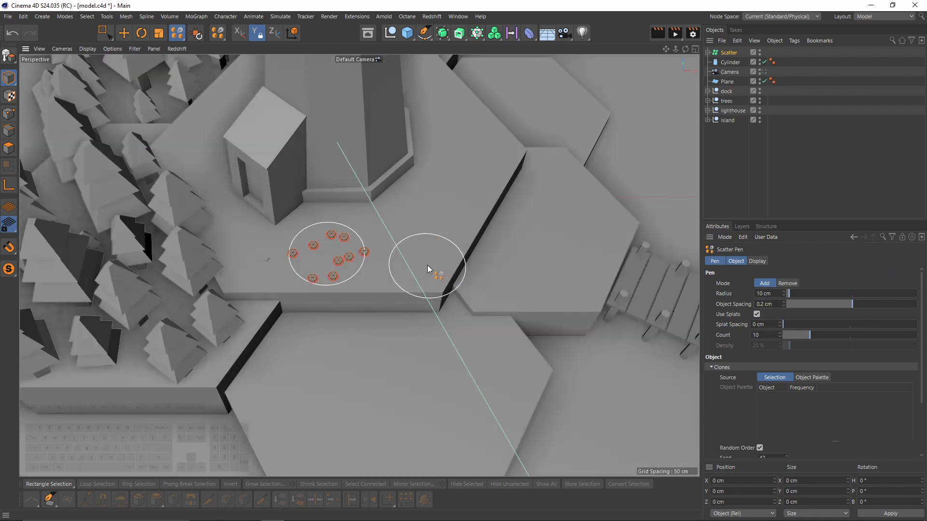
pyautogui.hotkey('ctrl', 'z')
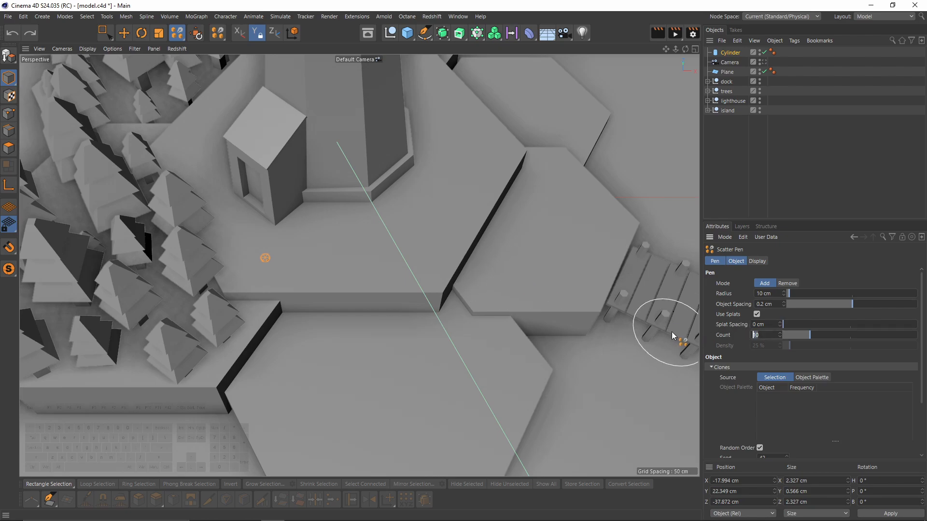
# Try another scatter stroke over the terrace with the count set to 20, and undo it
pyautogui.write('20')
pyautogui.press('Return')
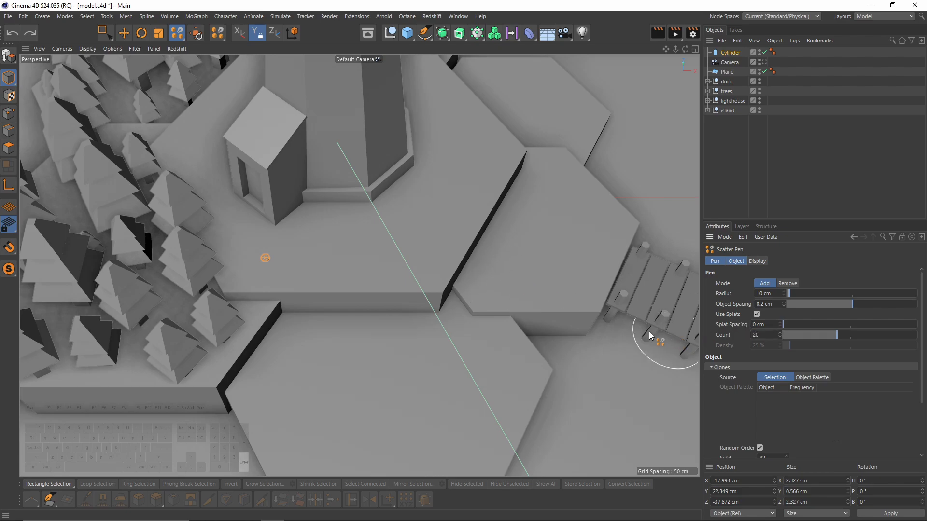
pyautogui.moveTo(317, 253); pyautogui.dragTo(466, 260)
pyautogui.hotkey('ctrl', 'z')
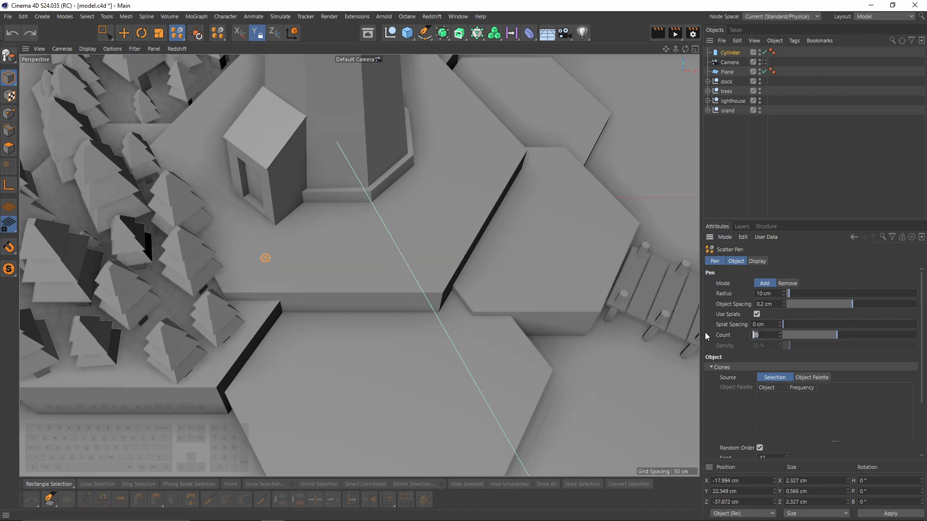
# Set the Scatter Pen count to 40, try a denser stroke across the terrace and undo it
pyautogui.write('40')
pyautogui.press('Return')
pyautogui.moveTo(314, 251); pyautogui.dragTo(466, 286)
pyautogui.hotkey('ctrl', 'z')
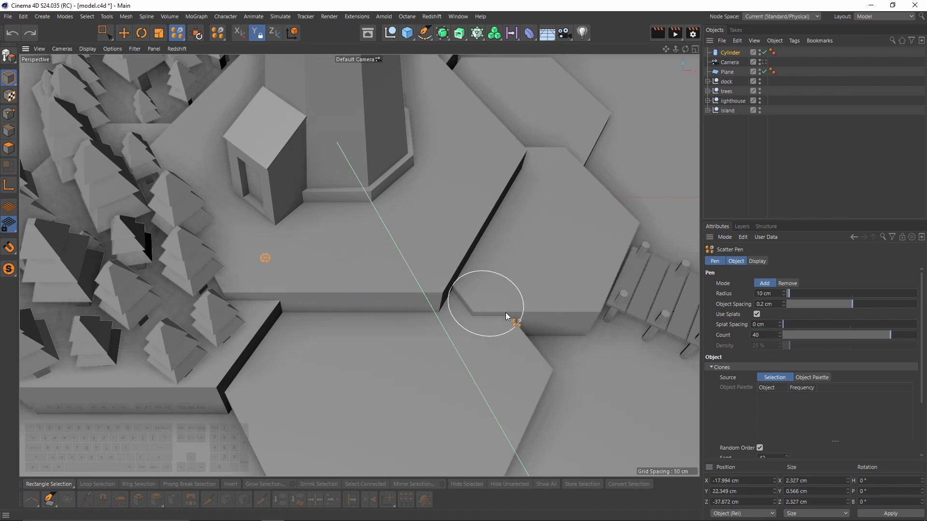
# Set the first Rotation Range value of the Scatter Pen to 10°, test a patch of discs and undo it
pyautogui.moveTo(922, 333); pyautogui.dragTo(923, 433)
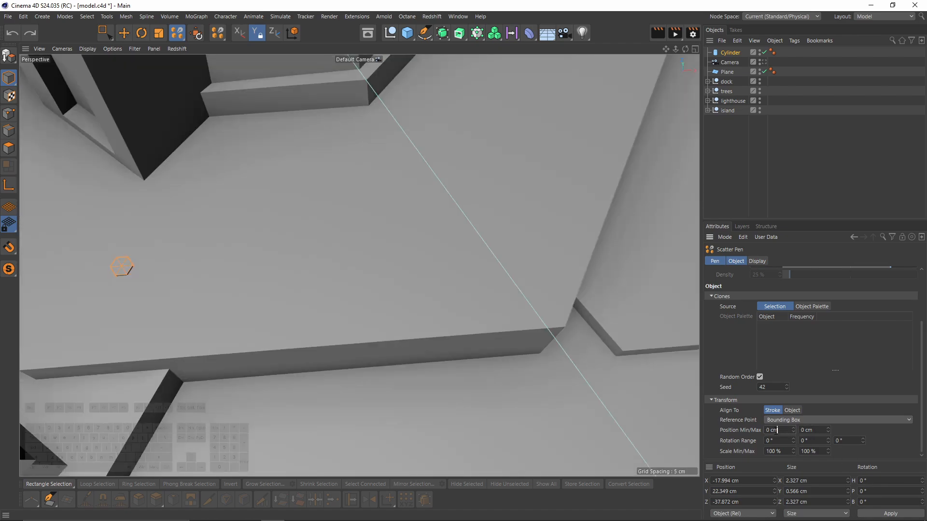
pyautogui.click(777, 430)
pyautogui.write('10')
pyautogui.press('Return')
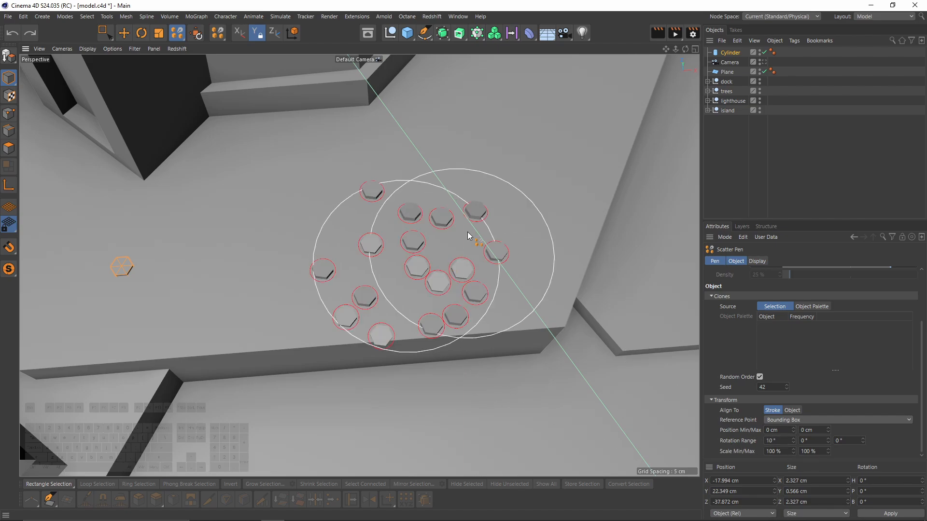
pyautogui.moveTo(467, 231)
pyautogui.keyDown('alt'); pyautogui.mouseDown()
pyautogui.moveTo(135, 248)
pyautogui.moveTo(388, 194)
pyautogui.moveTo(378, 207)
pyautogui.moveTo(421, 301)
pyautogui.moveTo(466, 302)
pyautogui.mouseUp(); pyautogui.keyUp('alt')
pyautogui.scroll(3, 393, 203)
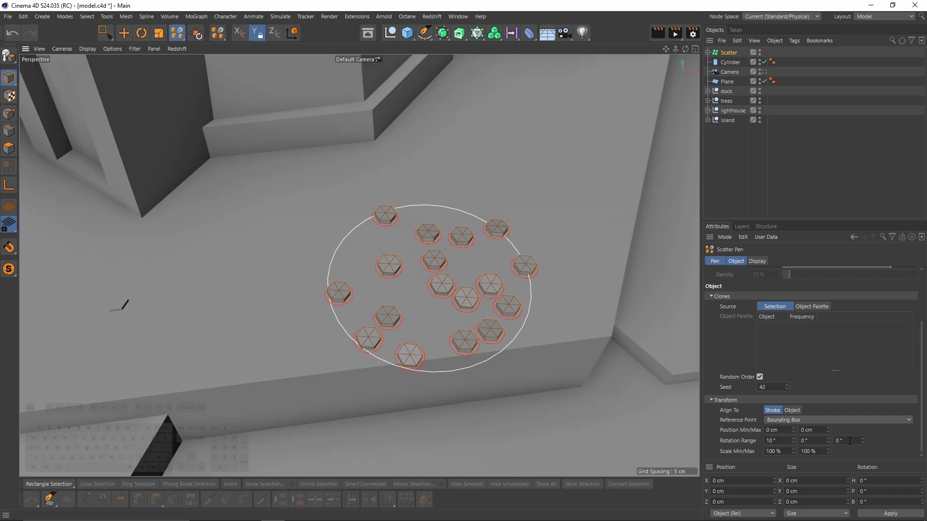
pyautogui.hotkey('ctrl', 'z')
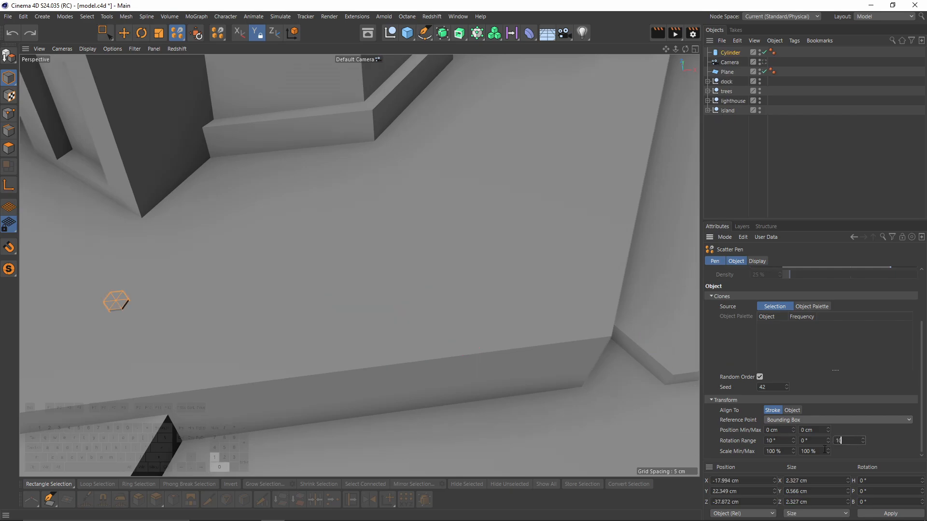
# Set the third Rotation Range value to 10° as well, test the scatter on the terrace and undo it
pyautogui.press('Return')
pyautogui.click(385, 270)
pyautogui.keyDown('alt'); pyautogui.moveTo(464, 248); pyautogui.dragTo(456, 265); pyautogui.keyUp('alt')
pyautogui.hotkey('ctrl', 'z')
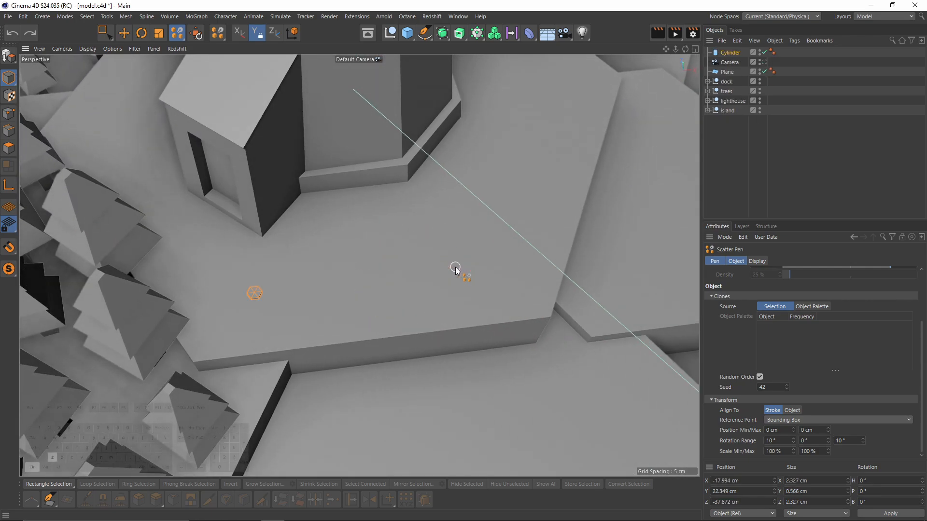
# Set the Scatter Pen's minimum scale to 50 %
pyautogui.keyDown('alt'); pyautogui.moveTo(456, 267); pyautogui.dragTo(472, 267, button='right'); pyautogui.keyUp('alt')
pyautogui.keyDown('alt'); pyautogui.moveTo(473, 266); pyautogui.dragTo(484, 263, button='middle'); pyautogui.keyUp('alt')
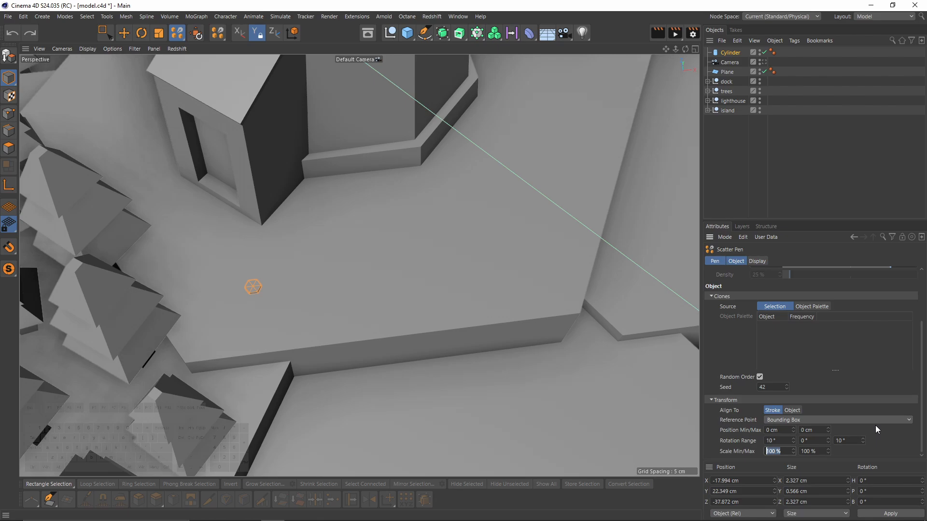
pyautogui.write('10')
pyautogui.press('BackSpace')
pyautogui.press('BackSpace')
pyautogui.write('50')
pyautogui.press('Return')
# Try scattering cylinder stones over the ground around the lighthouse, and undo the trial strokes
pyautogui.moveTo(341, 279); pyautogui.dragTo(500, 252)
pyautogui.moveTo(501, 251)
pyautogui.keyDown('alt'); pyautogui.mouseDown()
pyautogui.moveTo(534, 319)
pyautogui.moveTo(546, 295)
pyautogui.moveTo(538, 289)
pyautogui.mouseUp(); pyautogui.keyUp('alt')
pyautogui.moveTo(333, 265)
pyautogui.keyDown('alt'); pyautogui.mouseDown()
pyautogui.moveTo(381, 270)
pyautogui.moveTo(373, 366)
pyautogui.moveTo(287, 259)
pyautogui.moveTo(285, 280)
pyautogui.moveTo(290, 251)
pyautogui.mouseUp(); pyautogui.keyUp('alt')
pyautogui.hotkey('ctrl', 'z')
pyautogui.hotkey('ctrl', 'z')
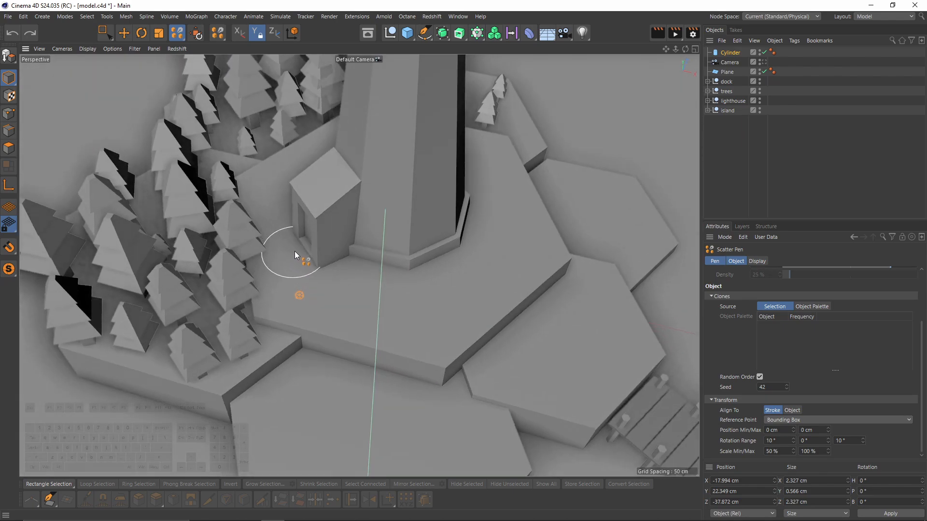
pyautogui.moveTo(279, 285); pyautogui.dragTo(297, 297)
pyautogui.moveTo(465, 308); pyautogui.dragTo(561, 345)
pyautogui.hotkey('ctrl', 'z')
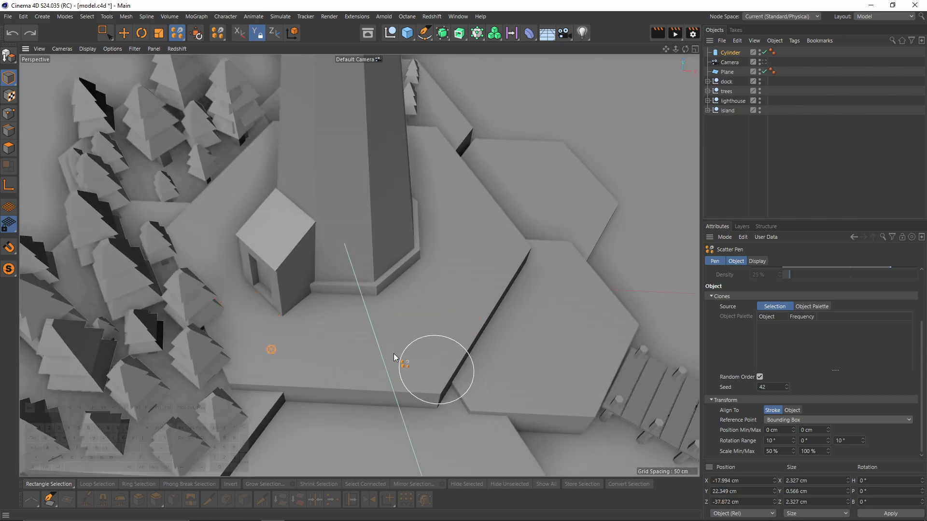
# Scatter a winding path of cylinder stones from the lighthouse hut's door across the lower tile to the dock
pyautogui.keyDown('alt'); pyautogui.moveTo(394, 358); pyautogui.dragTo(454, 320, button='middle'); pyautogui.keyUp('alt')
pyautogui.scroll(2, 923, 361)
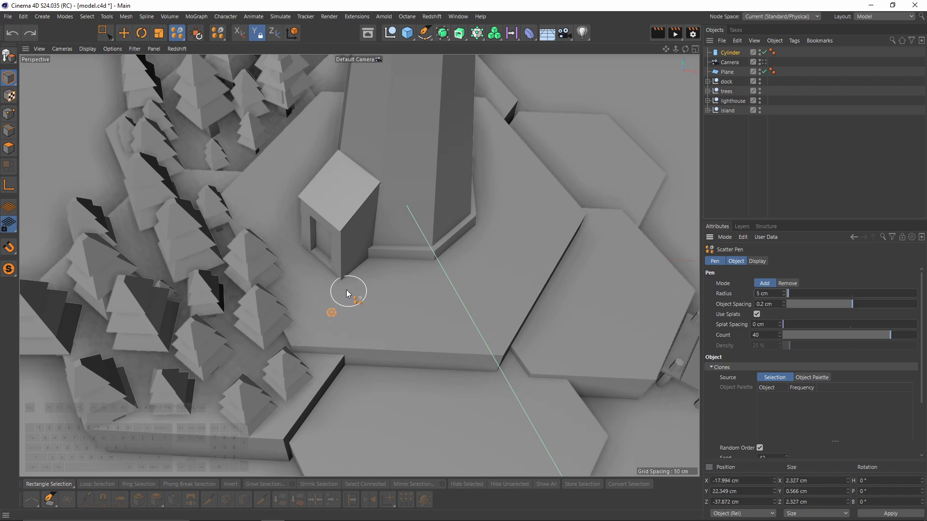
pyautogui.moveTo(309, 270)
pyautogui.mouseDown()
pyautogui.moveTo(311, 301)
pyautogui.moveTo(376, 319)
pyautogui.moveTo(449, 314)
pyautogui.moveTo(556, 285)
pyautogui.moveTo(674, 337)
pyautogui.mouseUp()
pyautogui.moveTo(576, 332)
pyautogui.keyDown('alt'); pyautogui.mouseDown()
pyautogui.moveTo(451, 277)
pyautogui.moveTo(399, 269)
pyautogui.moveTo(378, 302)
pyautogui.moveTo(476, 228)
pyautogui.moveTo(293, 175)
pyautogui.mouseUp(); pyautogui.keyUp('alt')
pyautogui.click(816, 200)
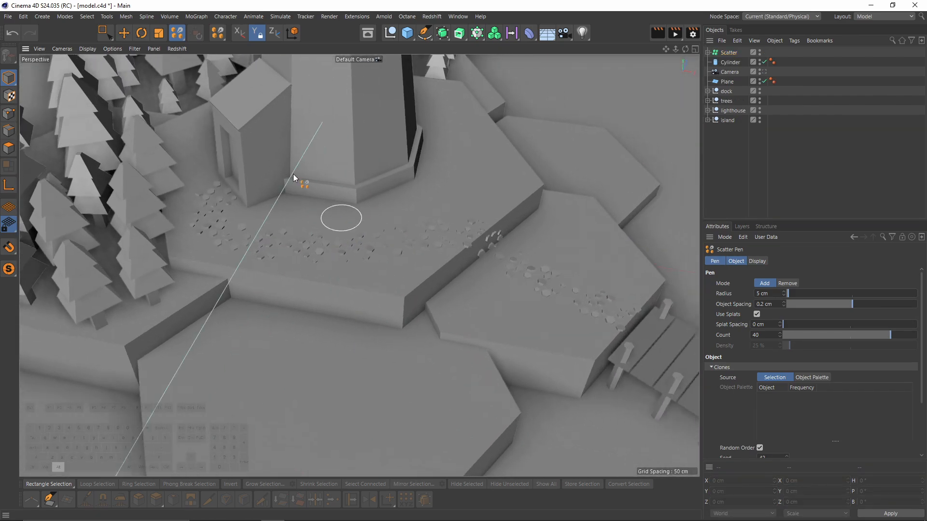
# Switch to the Place tool and enable Edit Mode on the Scatter object
pyautogui.click(177, 32)
pyautogui.click(213, 49)
pyautogui.keyDown('alt'); pyautogui.moveTo(368, 247); pyautogui.dragTo(362, 270); pyautogui.keyUp('alt')
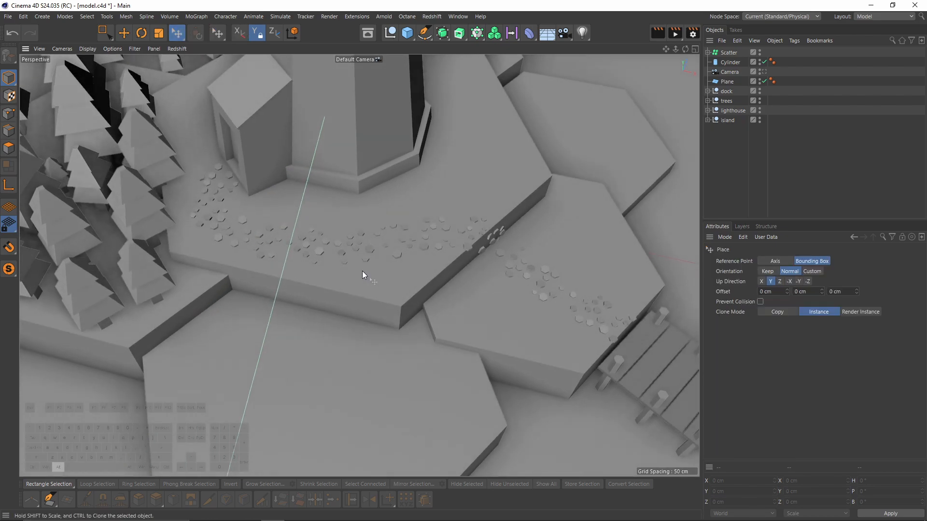
pyautogui.scroll(4, 362, 271)
pyautogui.click(730, 53)
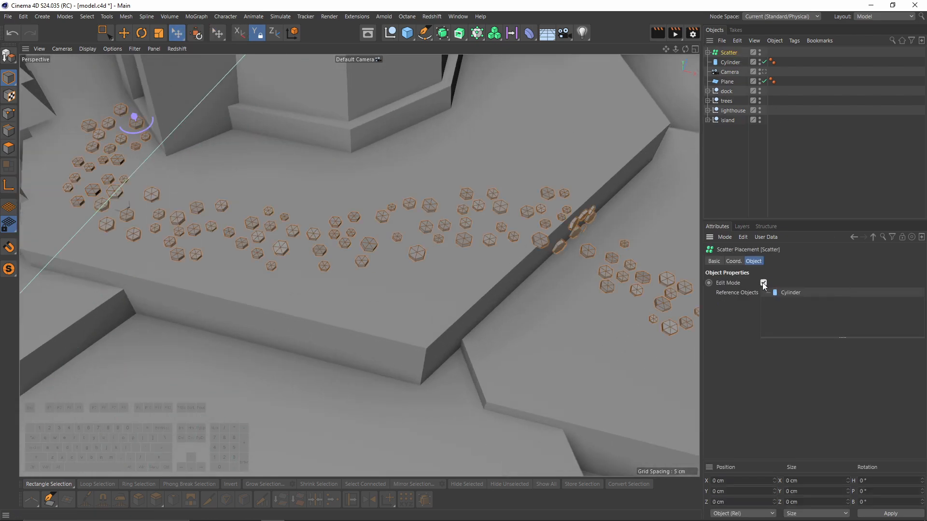
# Reposition individual stones in the middle of the path along the island's surface with the Place tool
pyautogui.keyDown('alt'); pyautogui.moveTo(435, 226); pyautogui.dragTo(416, 245); pyautogui.keyUp('alt')
pyautogui.keyDown('alt'); pyautogui.moveTo(309, 191); pyautogui.dragTo(410, 226, button='middle'); pyautogui.keyUp('alt')
pyautogui.keyDown('alt'); pyautogui.moveTo(411, 227); pyautogui.dragTo(415, 302); pyautogui.keyUp('alt')
pyautogui.scroll(3, 442, 285)
pyautogui.keyDown('alt'); pyautogui.moveTo(270, 295); pyautogui.dragTo(360, 343, button='middle'); pyautogui.keyUp('alt')
pyautogui.moveTo(360, 343); pyautogui.dragTo(397, 343)
pyautogui.moveTo(404, 248); pyautogui.dragTo(404, 333)
pyautogui.moveTo(379, 275); pyautogui.dragTo(344, 281)
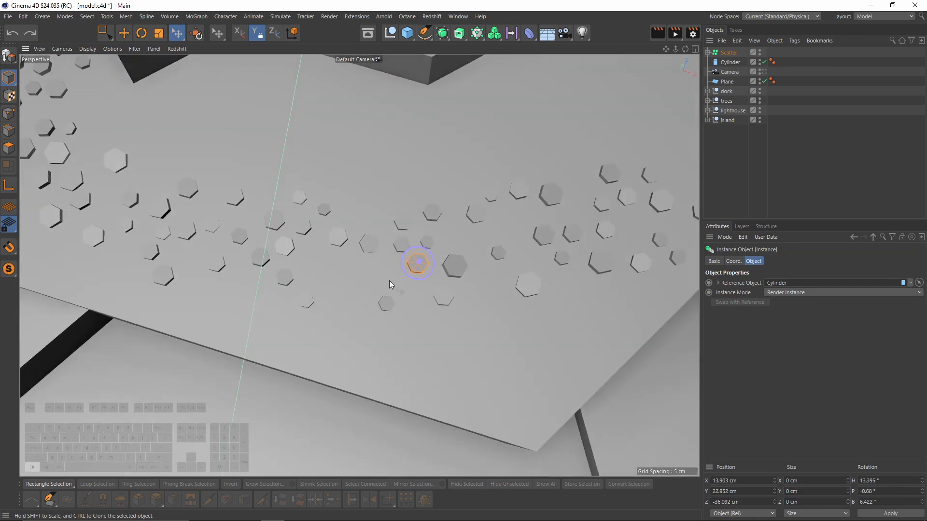
pyautogui.keyDown('alt'); pyautogui.moveTo(403, 222); pyautogui.dragTo(373, 199); pyautogui.keyUp('alt')
pyautogui.moveTo(376, 260); pyautogui.dragTo(408, 263)
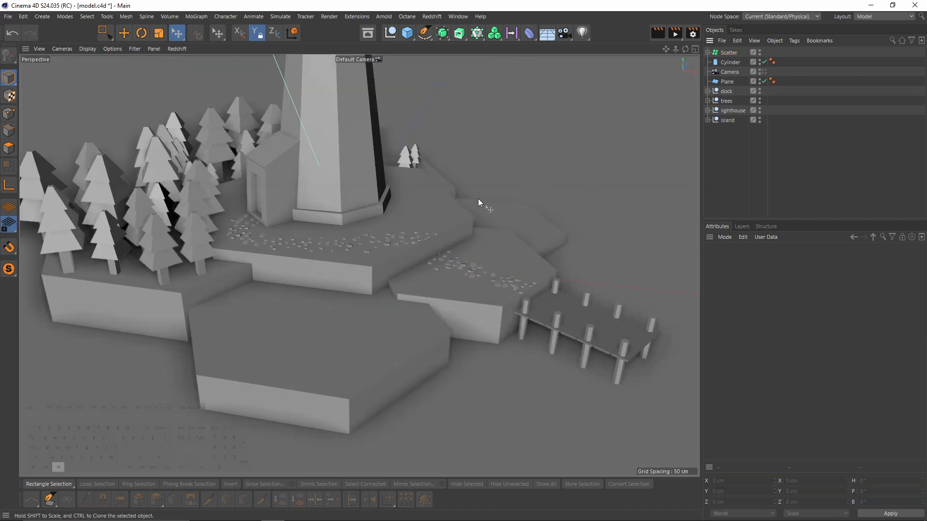
# Group the Scatter and Cylinder objects under one null
pyautogui.keyDown('alt'); pyautogui.moveTo(478, 198); pyautogui.dragTo(493, 223); pyautogui.keyUp('alt')
pyautogui.click(725, 53)
pyautogui.keyDown('ctrl'); pyautogui.click(731, 59); pyautogui.keyUp('ctrl')
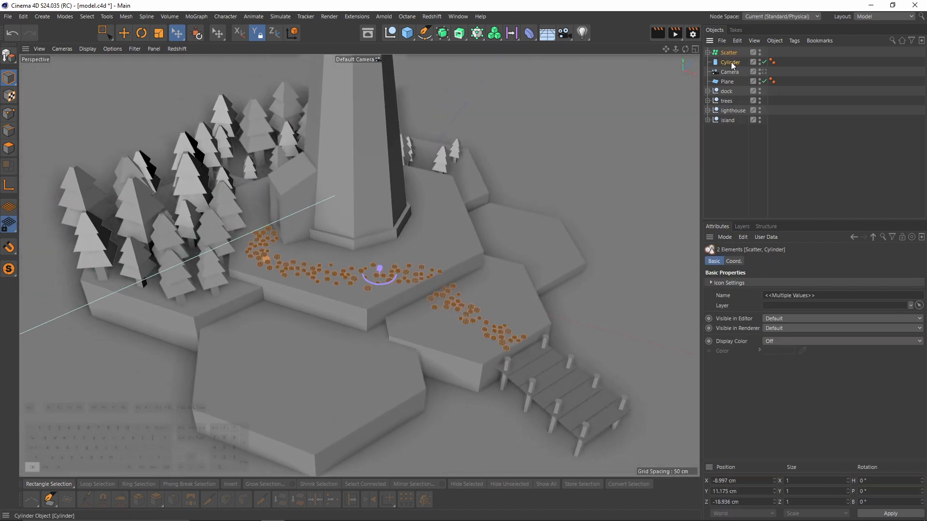
pyautogui.hotkey('alt', 'g')
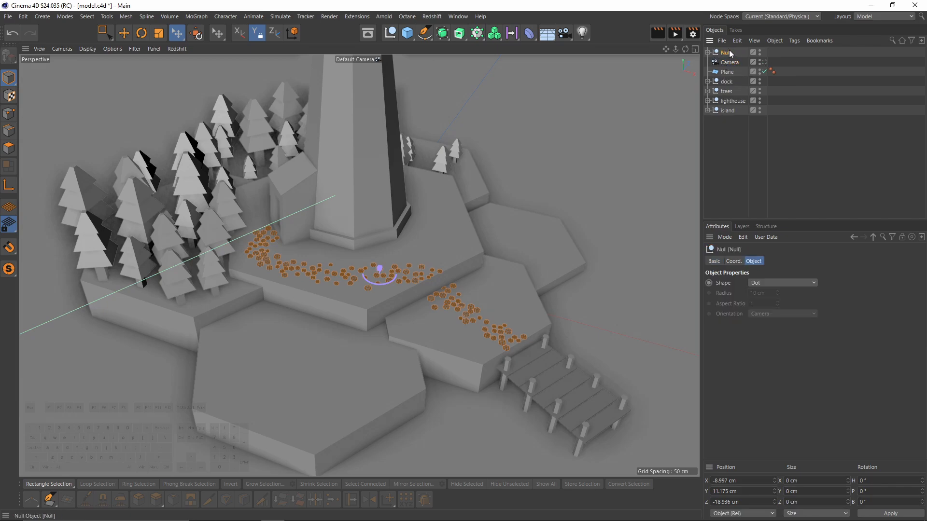
# Rename the new null as rocks and move it directly above dock in the object hierarchy
pyautogui.press('r')
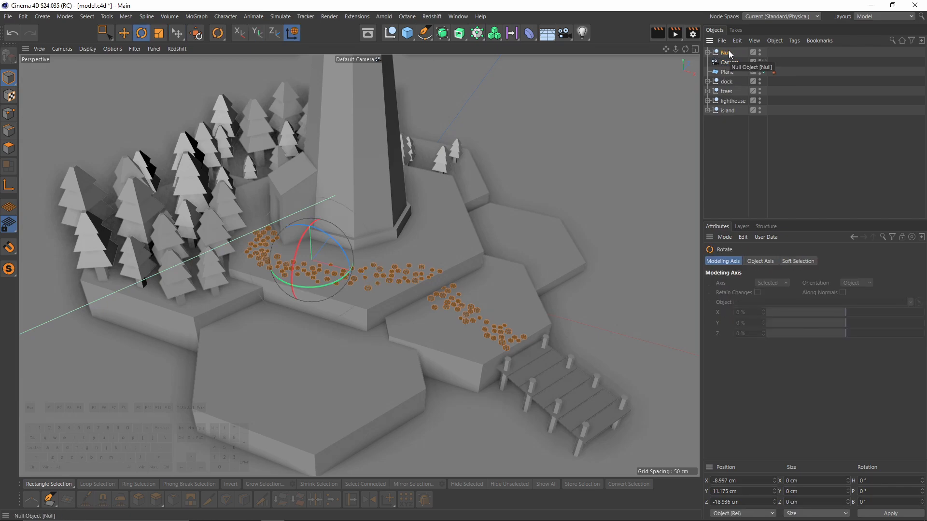
pyautogui.doubleClick(729, 52)
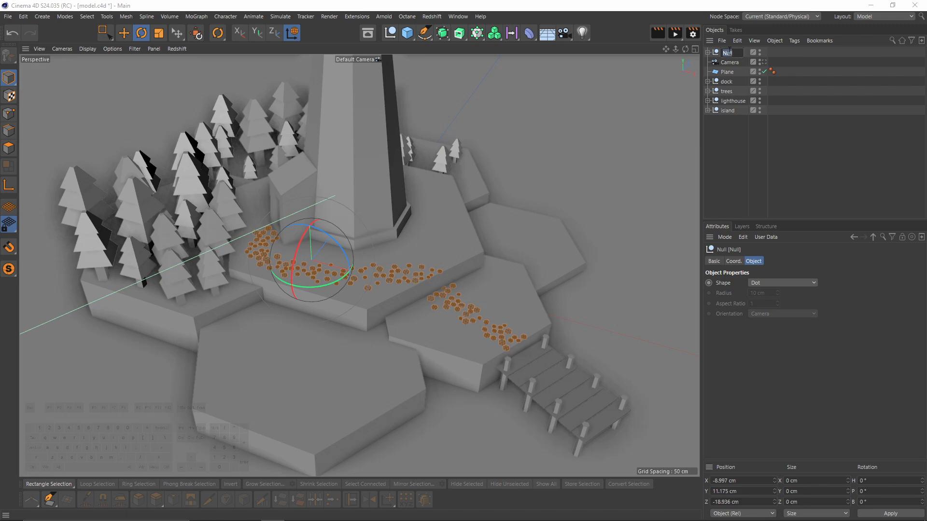
pyautogui.click(792, 123)
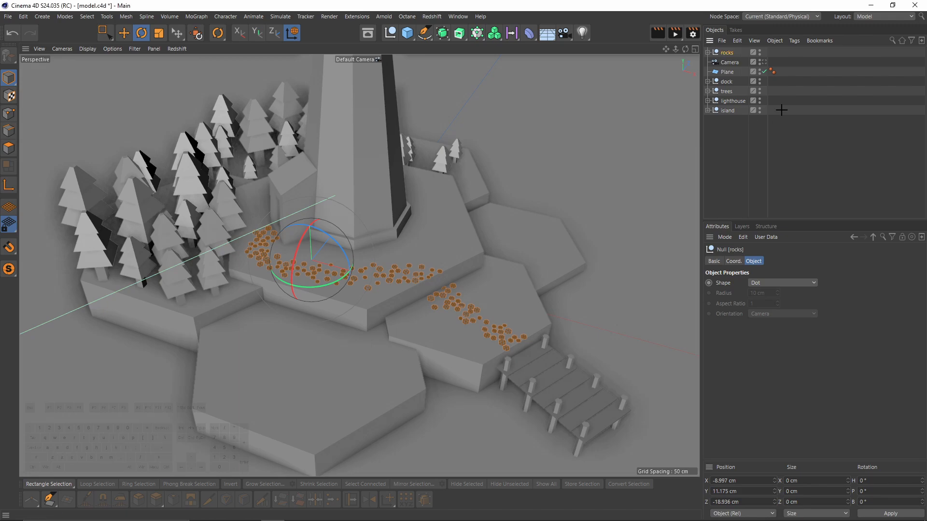
pyautogui.moveTo(728, 76); pyautogui.dragTo(728, 76)
pyautogui.click(746, 122)
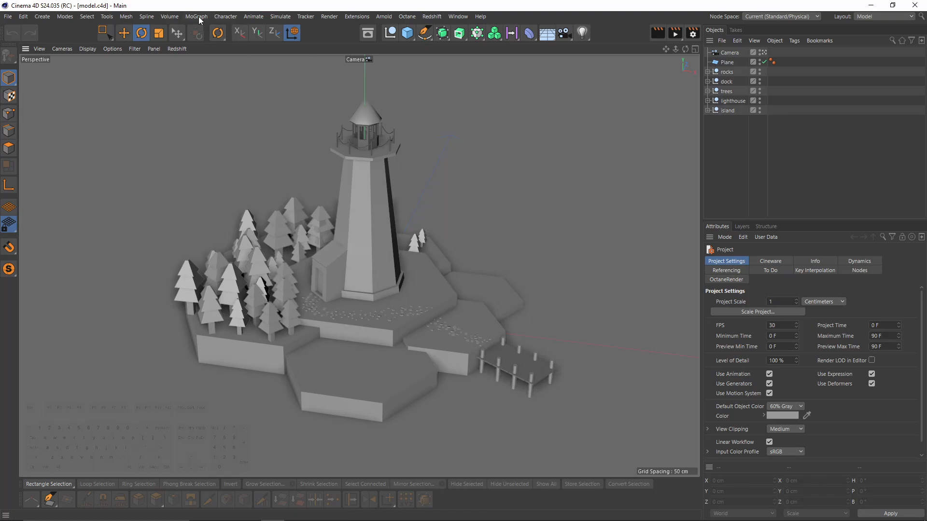
# Add a cube 33 cm on each side and place it beside the lighthouse at about X 117 cm, Y 64 cm
pyautogui.click(406, 34)
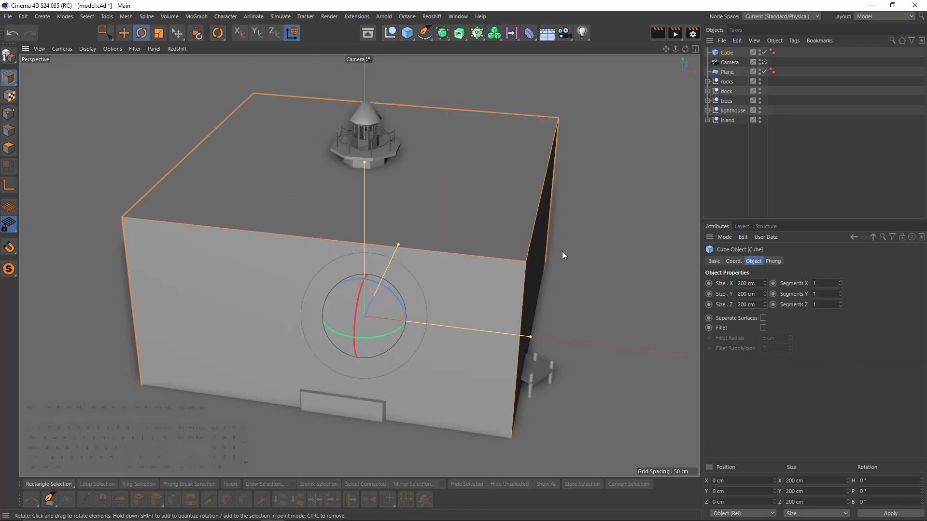
pyautogui.press('e')
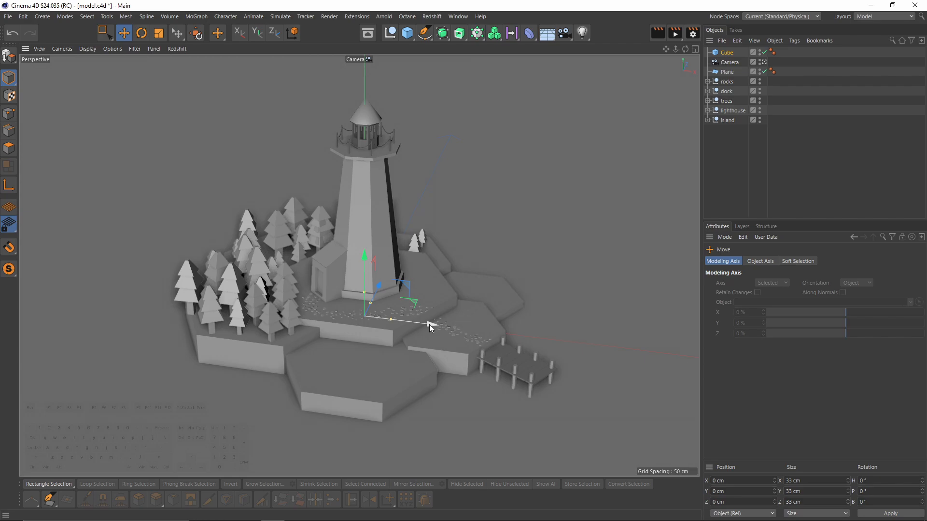
pyautogui.moveTo(429, 324); pyautogui.dragTo(574, 193)
# Set the cube's X, Y and Z segments to 10 each
pyautogui.click(725, 52)
pyautogui.write('10')
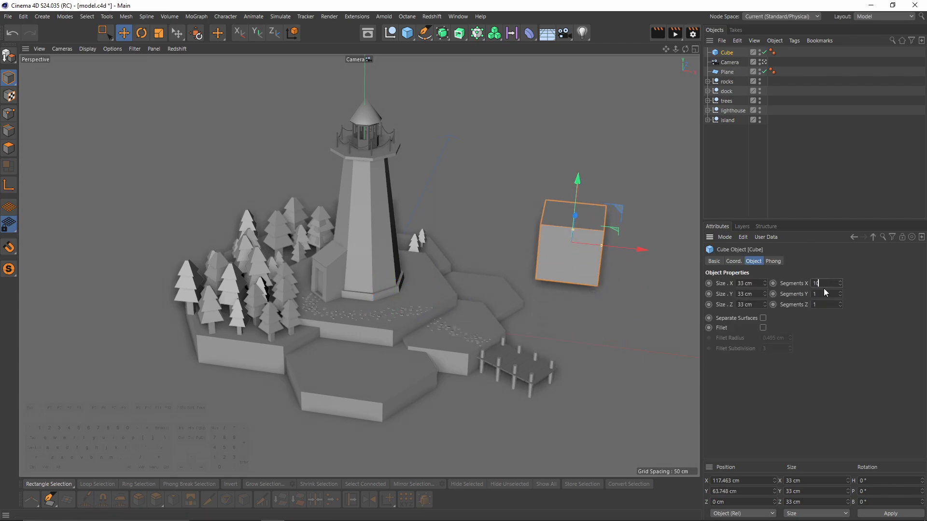
pyautogui.press('Tab')
pyautogui.write('1010')
pyautogui.press('Return')
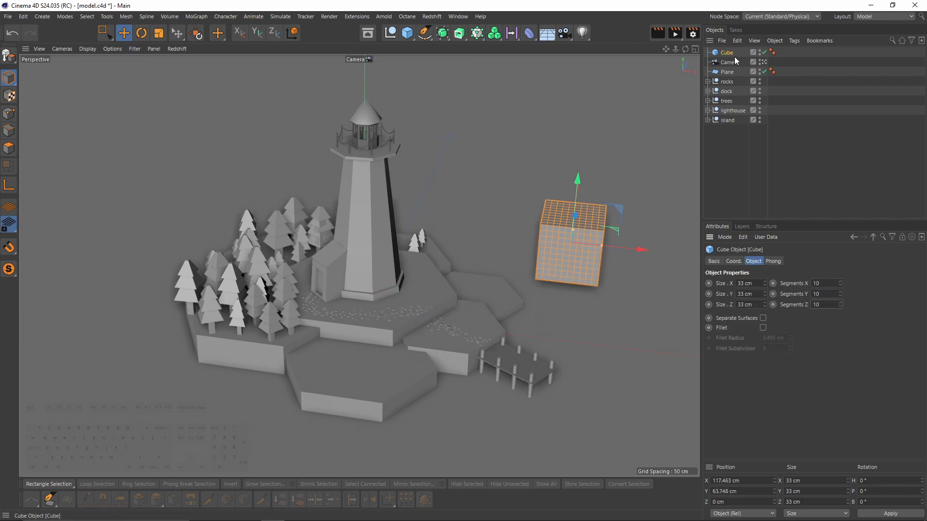
# Add a Smoothing deformer and a Displacer deformer as children of the cube, with the Displacer above Smoothing
pyautogui.click(534, 38)
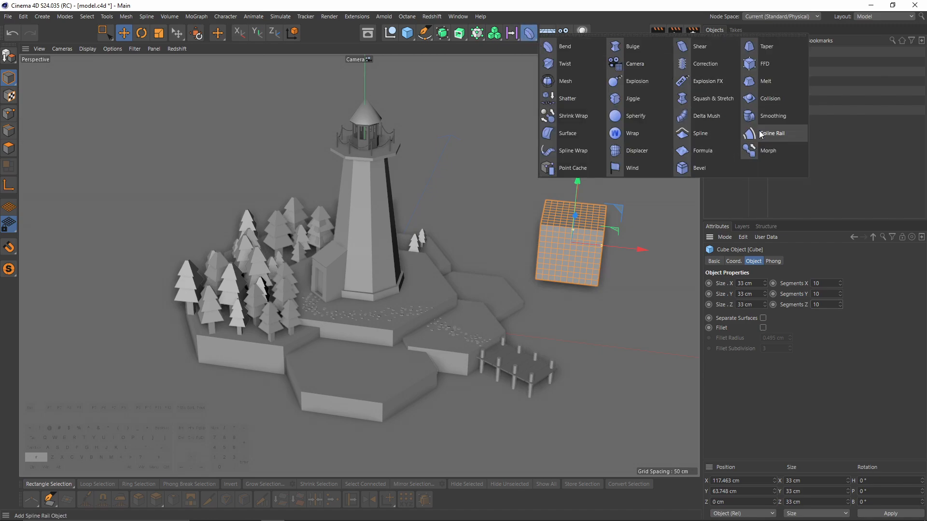
pyautogui.keyDown('shift'); pyautogui.click(770, 116); pyautogui.keyUp('shift')
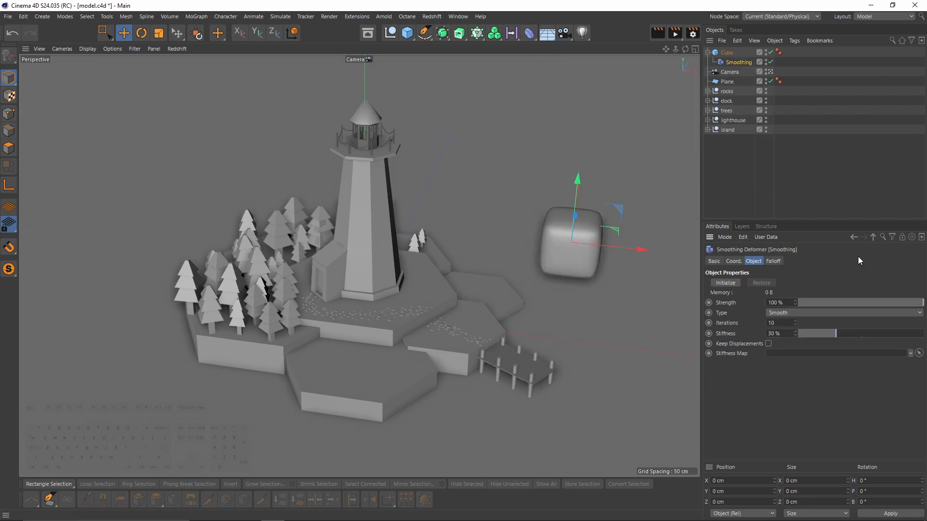
pyautogui.click(748, 54)
pyautogui.click(530, 34)
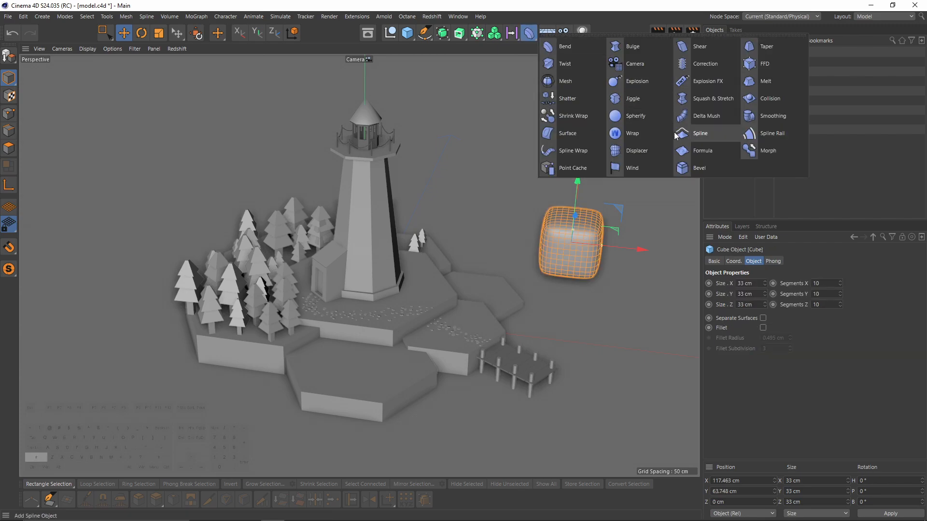
pyautogui.keyDown('shift'); pyautogui.click(636, 150); pyautogui.keyUp('shift')
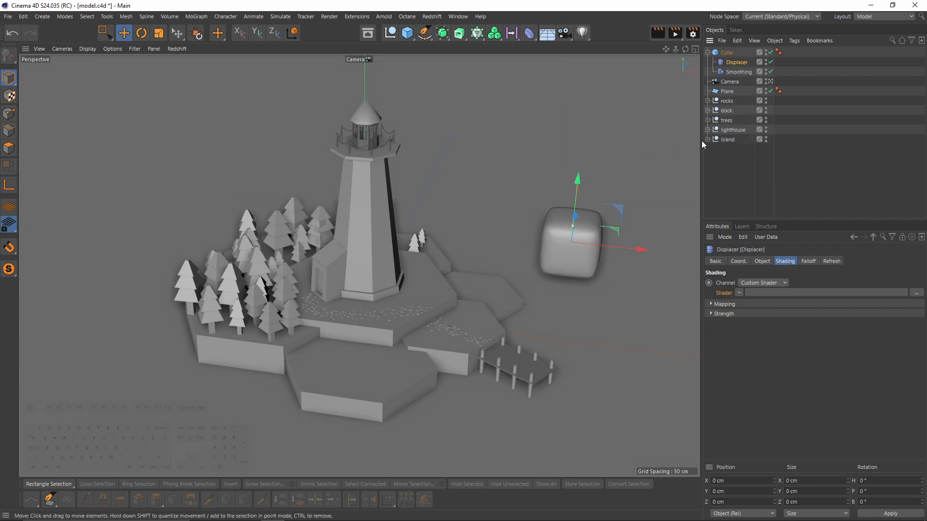
# Load a Noise shader into the Displacer and set its noise type to VL Noise
pyautogui.click(739, 292)
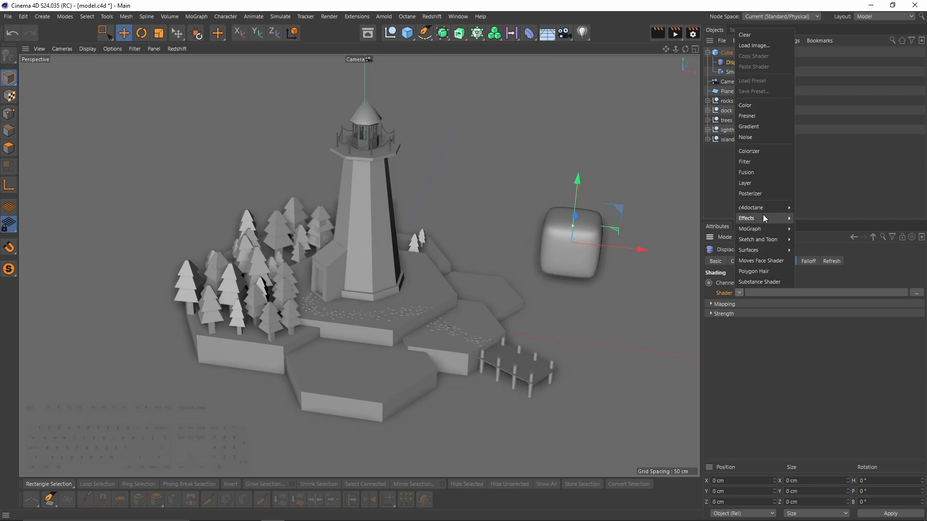
pyautogui.click(755, 137)
pyautogui.click(766, 309)
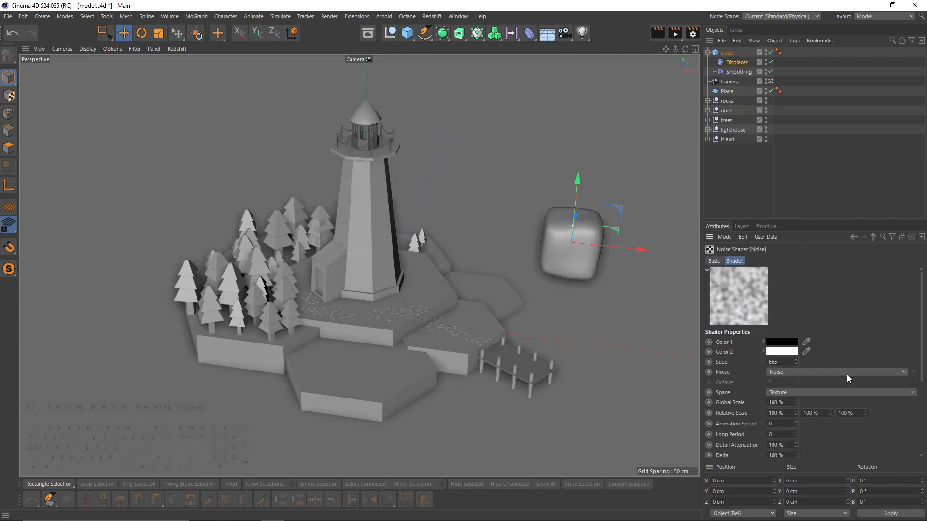
pyautogui.scroll(-6, 834, 373)
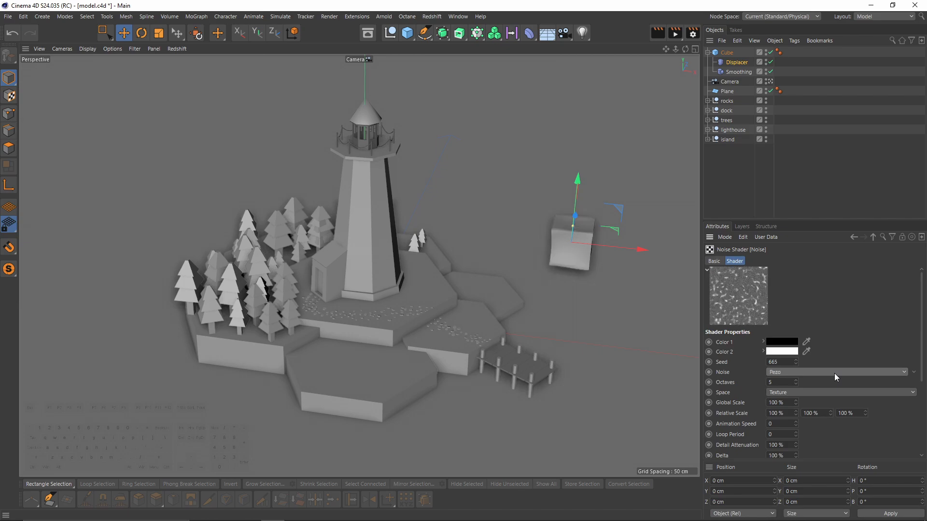
pyautogui.scroll(-1, 834, 373)
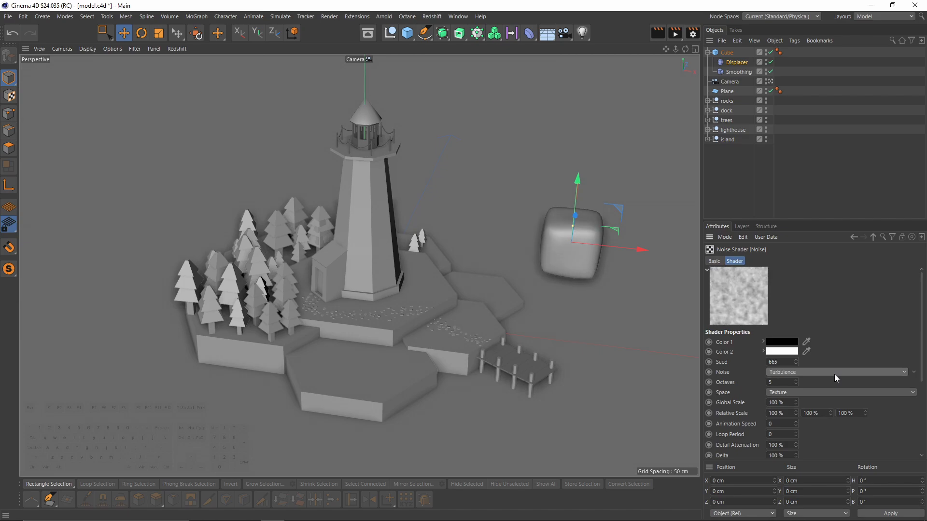
pyautogui.scroll(-2, 834, 375)
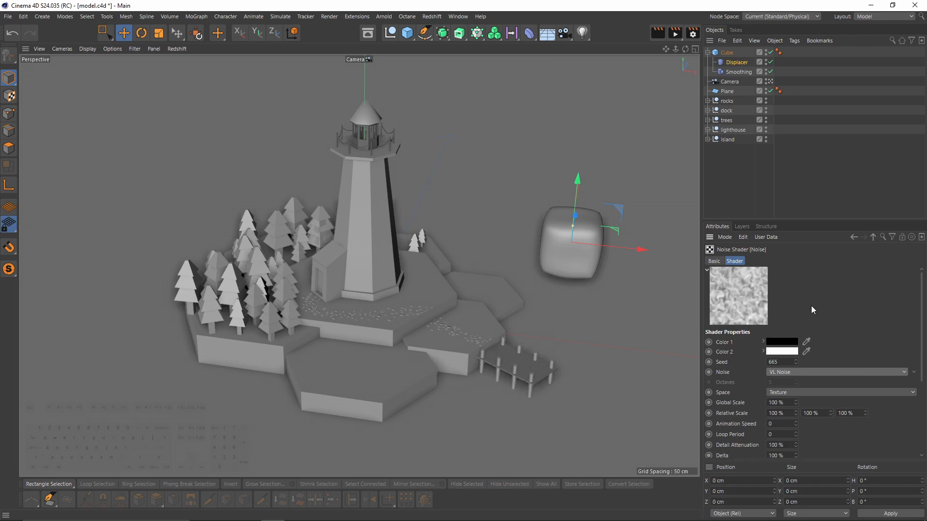
pyautogui.scroll(-1, 920, 352)
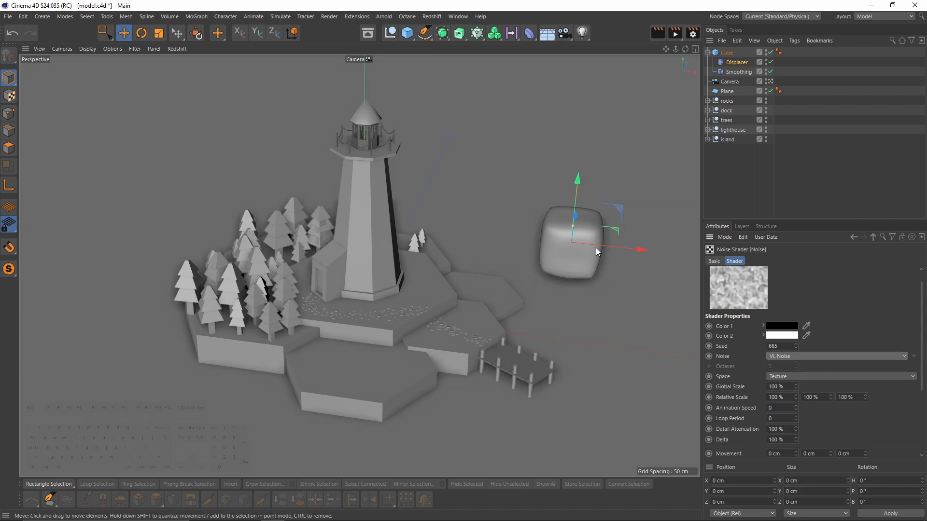
# Set the noise shader's space to UV (2D) and its global scale to 500 %
pyautogui.click(810, 378)
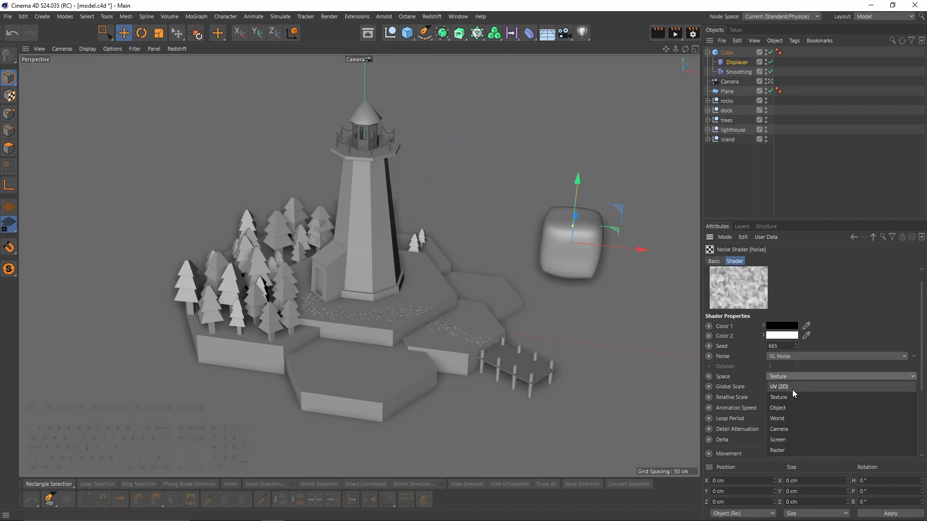
pyautogui.click(792, 389)
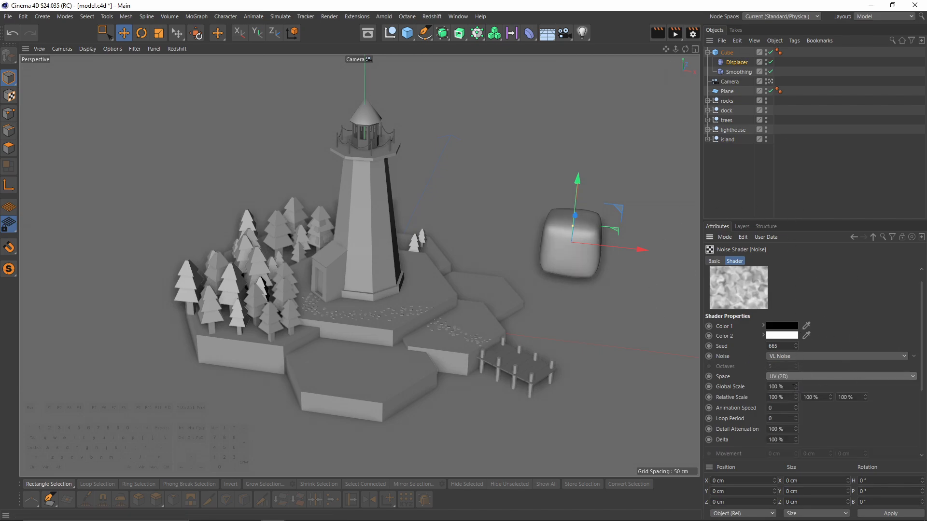
pyautogui.click(771, 386)
pyautogui.write('500')
pyautogui.press('Return')
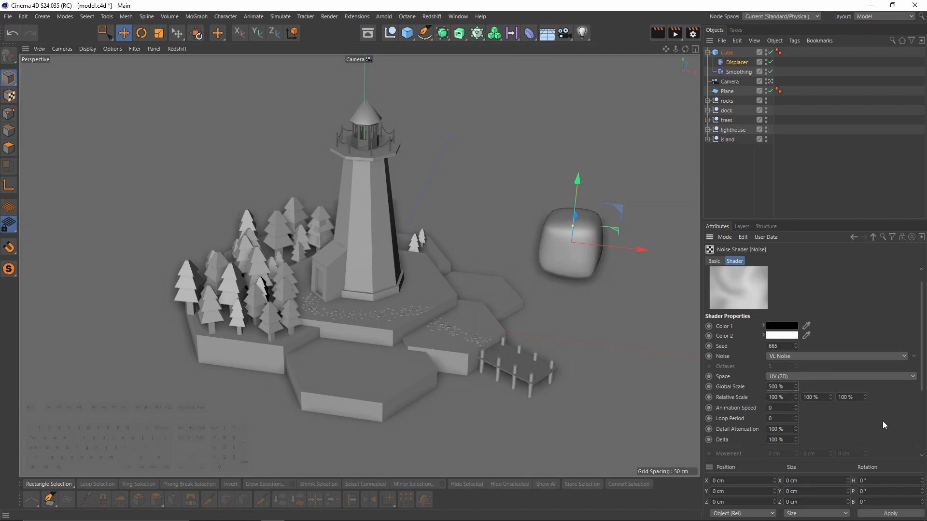
# Set the Displacer's height to 35 cm to deform the smoothed cube more strongly
pyautogui.keyDown('alt'); pyautogui.moveTo(579, 254); pyautogui.dragTo(618, 258); pyautogui.keyUp('alt')
pyautogui.scroll(2, 618, 258)
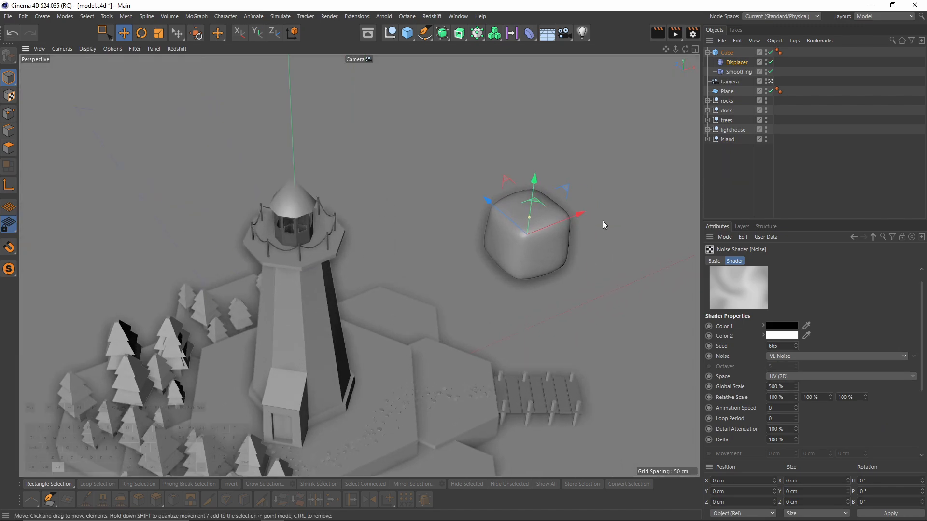
pyautogui.click(735, 61)
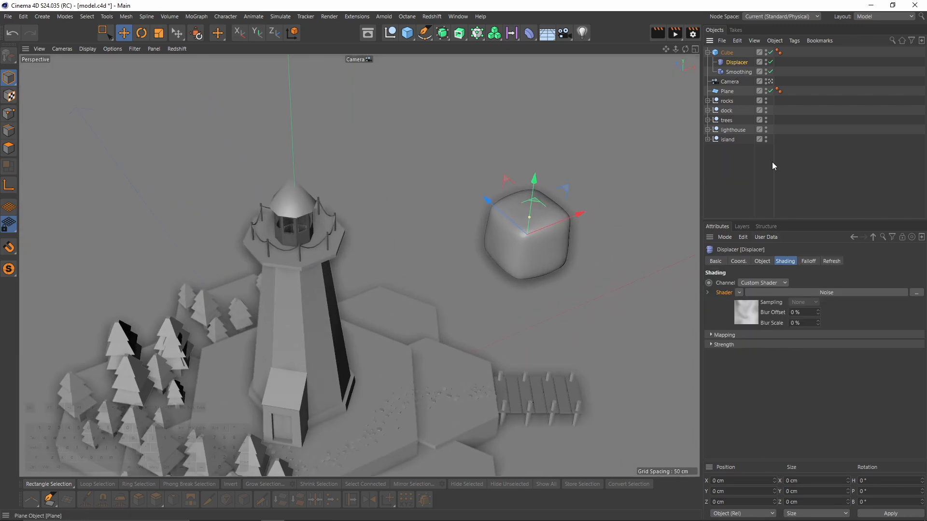
pyautogui.click(761, 262)
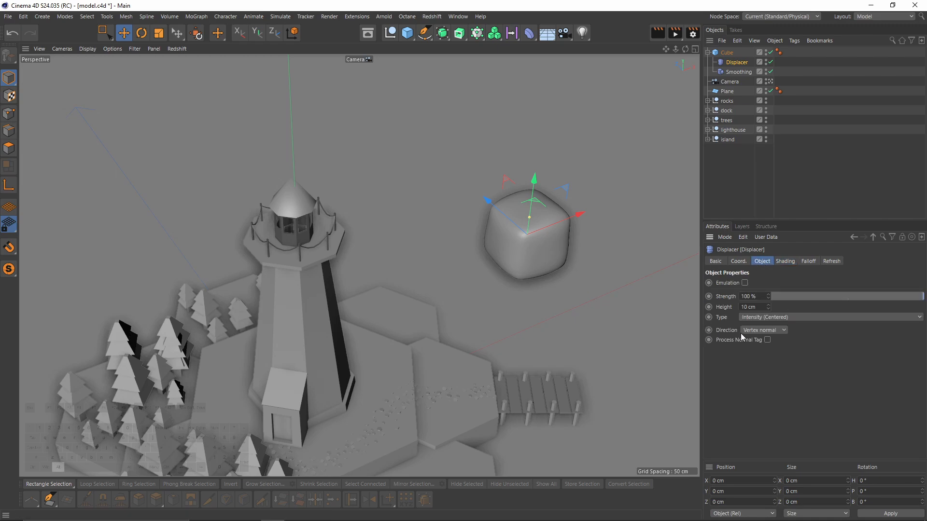
pyautogui.moveTo(768, 307); pyautogui.dragTo(768, 296)
pyautogui.keyDown('alt'); pyautogui.moveTo(555, 233); pyautogui.dragTo(512, 222); pyautogui.keyUp('alt')
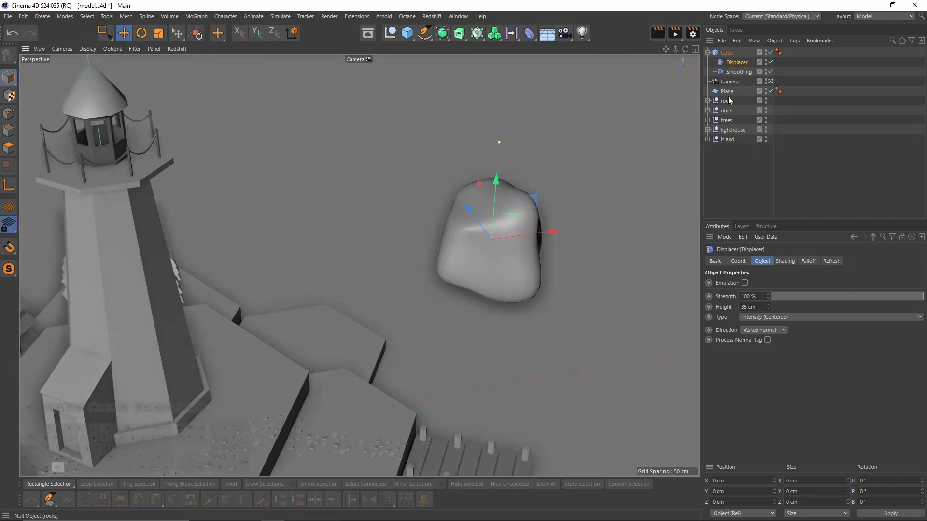
# Place the displaced cube inside a Remesh generator
pyautogui.click(726, 52)
pyautogui.moveTo(442, 28); pyautogui.dragTo(488, 80)
pyautogui.keyDown('alt'); pyautogui.moveTo(583, 144); pyautogui.dragTo(577, 210); pyautogui.keyUp('alt')
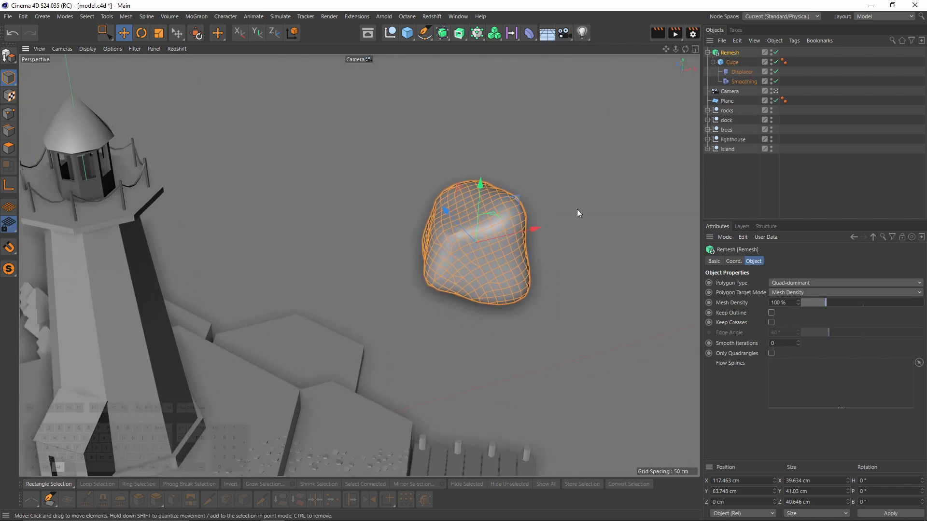
# Set the Remesh polygon type to Triangles and its mesh density to 10 %
pyautogui.click(782, 283)
pyautogui.click(790, 304)
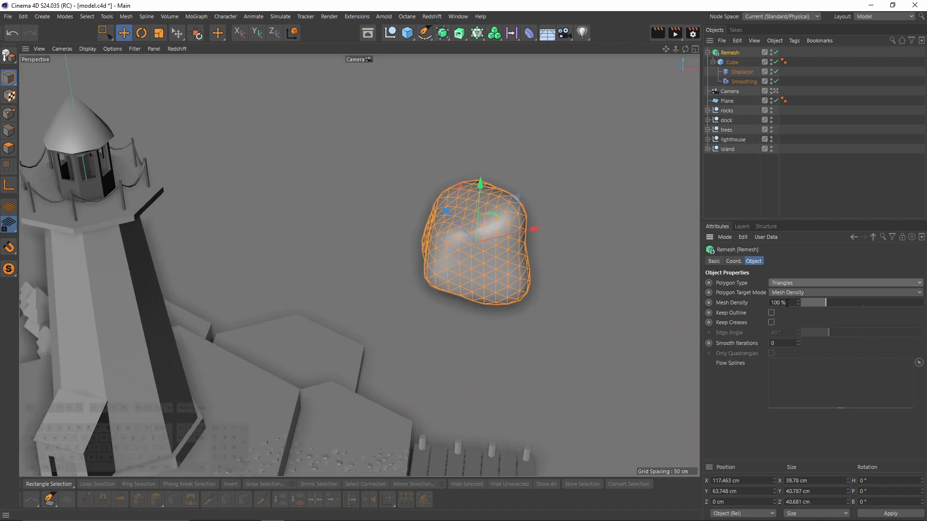
pyautogui.click(794, 301)
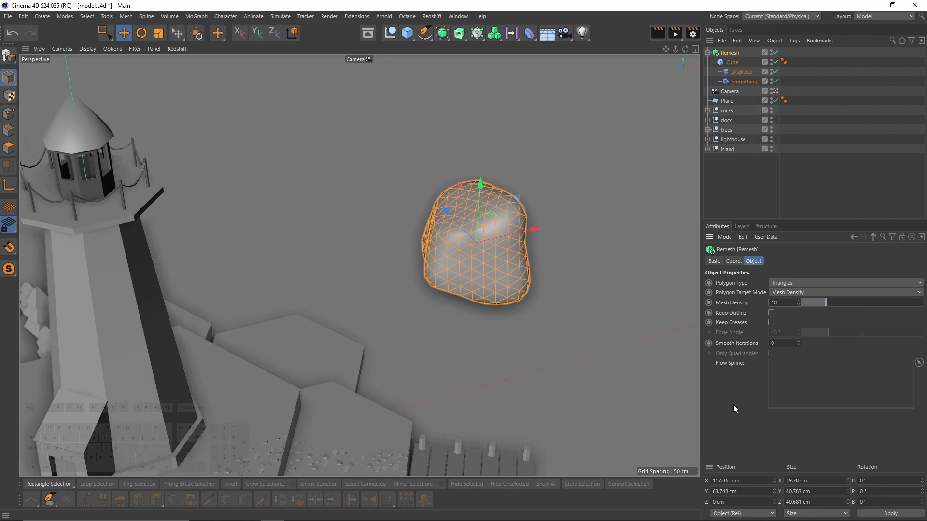
pyautogui.write('10')
pyautogui.press('Return')
pyautogui.keyDown('alt'); pyautogui.moveTo(491, 267); pyautogui.dragTo(492, 241); pyautogui.keyUp('alt')
# Scale the remeshed rock down to about 15 cm and move it onto the front hexagonal slab
pyautogui.press('t')
pyautogui.moveTo(482, 333); pyautogui.dragTo(438, 339)
pyautogui.press('e')
pyautogui.moveTo(533, 215); pyautogui.dragTo(411, 227)
pyautogui.moveTo(383, 213); pyautogui.dragTo(384, 226)
pyautogui.keyDown('alt'); pyautogui.moveTo(405, 275); pyautogui.dragTo(379, 278); pyautogui.keyUp('alt')
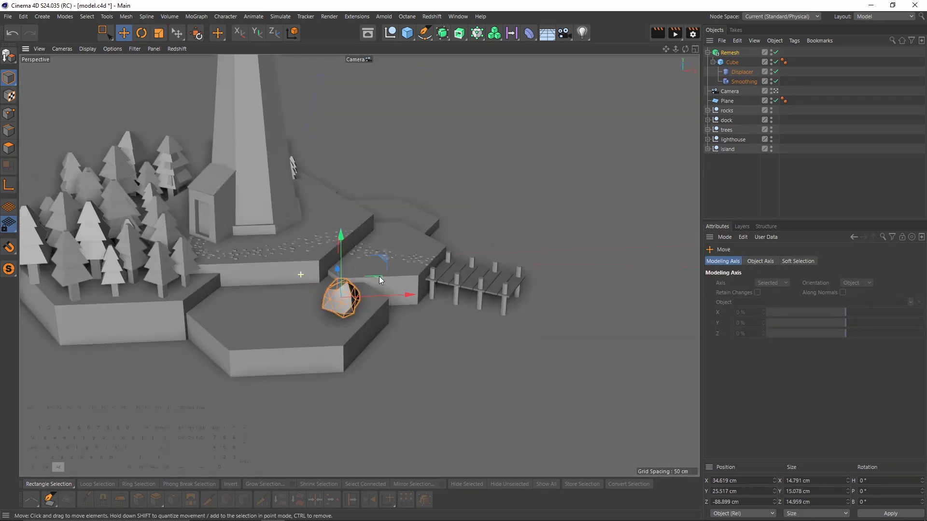
pyautogui.scroll(3, 380, 280)
# Set the seed of the Displacer's noise shader to 664
pyautogui.click(741, 72)
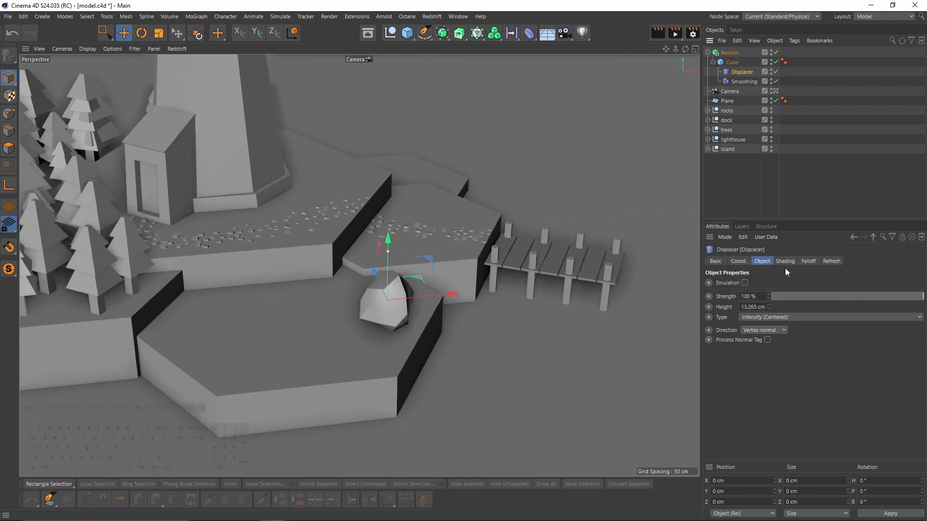
pyautogui.click(785, 261)
pyautogui.click(758, 316)
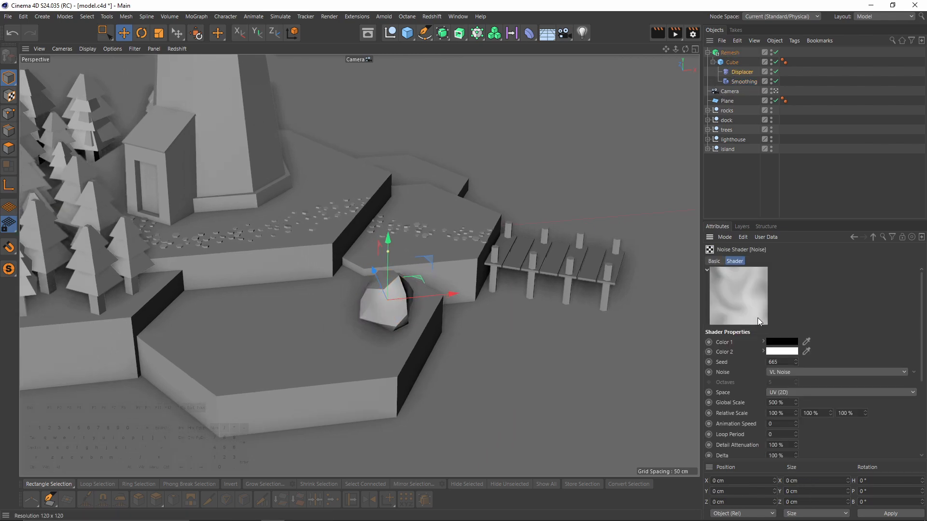
pyautogui.click(796, 364)
pyautogui.keyDown('alt'); pyautogui.moveTo(363, 296); pyautogui.dragTo(488, 252); pyautogui.keyUp('alt')
# Rotate the Displacer about 31° in bank
pyautogui.press('r')
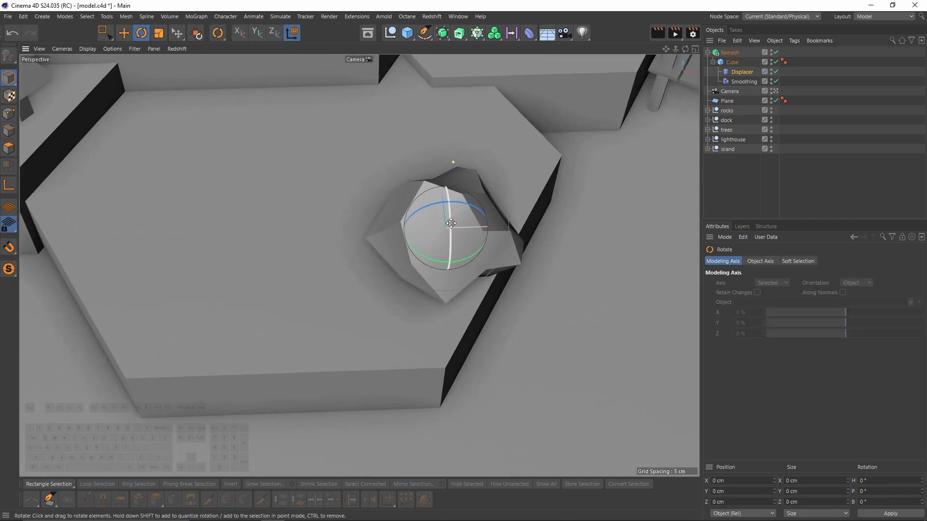
pyautogui.moveTo(491, 209); pyautogui.dragTo(493, 209)
pyautogui.keyDown('alt'); pyautogui.moveTo(443, 222); pyautogui.dragTo(453, 235, button='middle'); pyautogui.keyUp('alt')
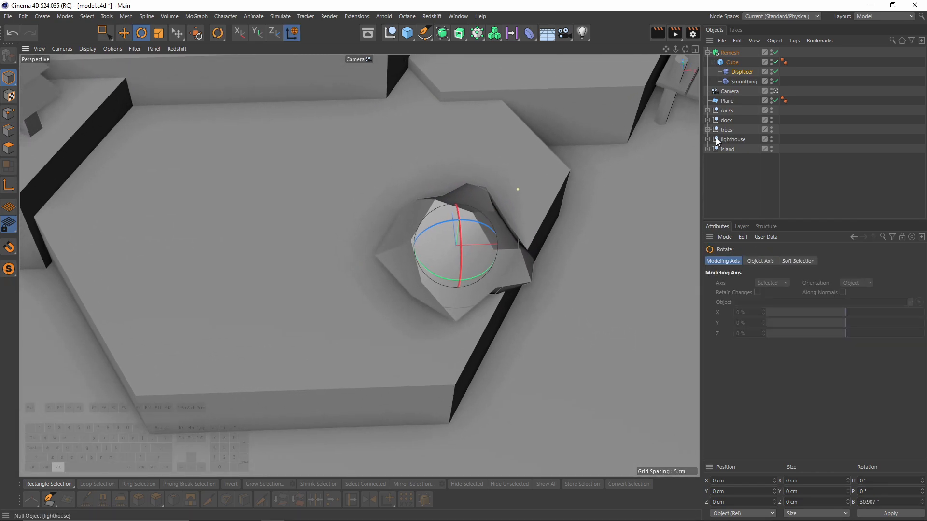
# Rotate the whole Remesh rock to about 30° heading, 23° pitch and -26° bank
pyautogui.click(729, 53)
pyautogui.keyDown('alt'); pyautogui.moveTo(482, 209); pyautogui.dragTo(429, 230, button='right'); pyautogui.keyUp('alt')
pyautogui.keyDown('alt'); pyautogui.moveTo(429, 230); pyautogui.dragTo(382, 202, button='middle'); pyautogui.keyUp('alt')
pyautogui.moveTo(425, 177)
pyautogui.mouseDown()
pyautogui.moveTo(450, 190)
pyautogui.moveTo(420, 238)
pyautogui.moveTo(443, 183)
pyautogui.moveTo(409, 176)
pyautogui.mouseUp()
pyautogui.keyDown('alt'); pyautogui.moveTo(415, 228); pyautogui.dragTo(422, 172); pyautogui.keyUp('alt')
pyautogui.press('e')
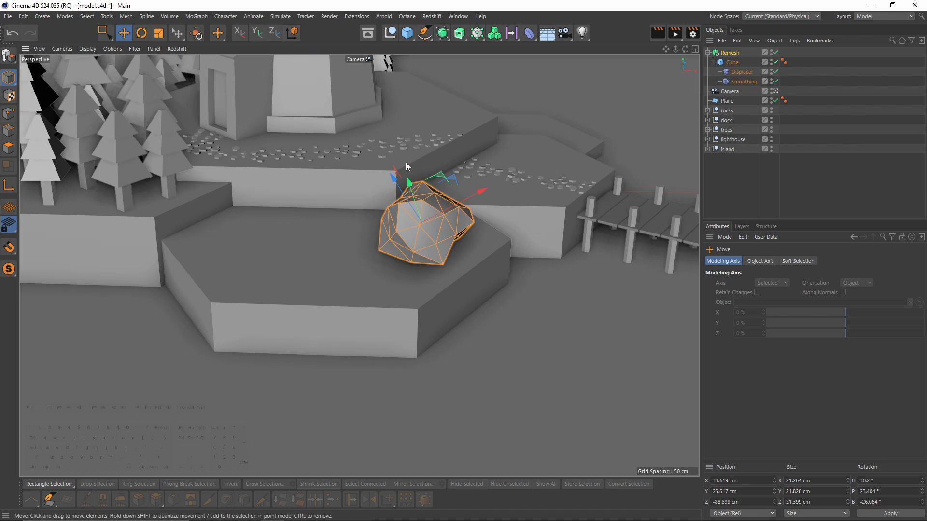
# Switch the axis orientation to world, sink the rock into the front slab and scale it down to about 17 cm
pyautogui.click(293, 33)
pyautogui.keyDown('alt'); pyautogui.moveTo(436, 192); pyautogui.dragTo(446, 217); pyautogui.keyUp('alt')
pyautogui.moveTo(404, 217); pyautogui.dragTo(427, 151)
pyautogui.press('t')
pyautogui.moveTo(572, 219); pyautogui.dragTo(475, 251)
pyautogui.click(839, 177)
pyautogui.hotkey('ctrl', 'z')
pyautogui.press('r')
pyautogui.press('e')
pyautogui.click(830, 181)
pyautogui.click(475, 251)
# Duplicate the rock beside the original and turn the copy to a heading of about -48°
pyautogui.keyDown('alt'); pyautogui.moveTo(358, 264); pyautogui.dragTo(440, 280); pyautogui.keyUp('alt')
pyautogui.keyDown('ctrl'); pyautogui.moveTo(534, 261); pyautogui.dragTo(504, 249); pyautogui.keyUp('ctrl')
pyautogui.press('r')
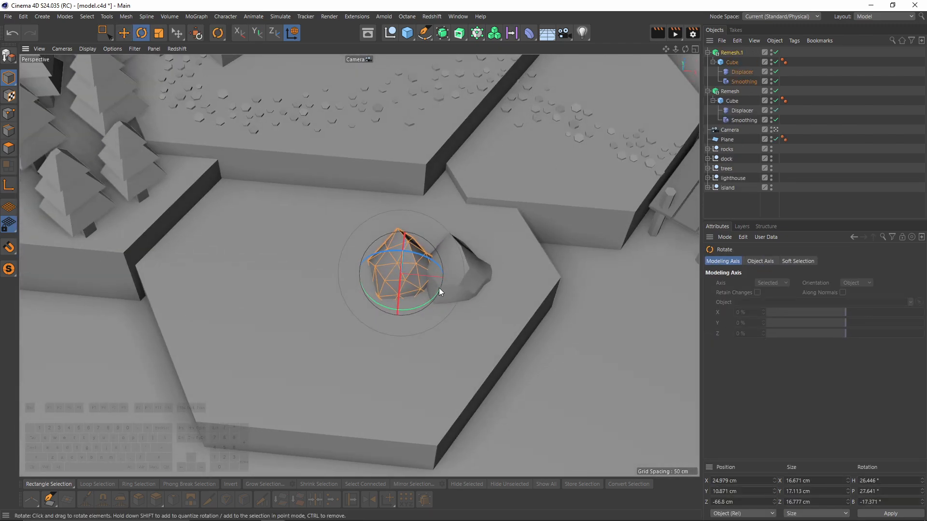
pyautogui.moveTo(423, 304); pyautogui.dragTo(381, 294)
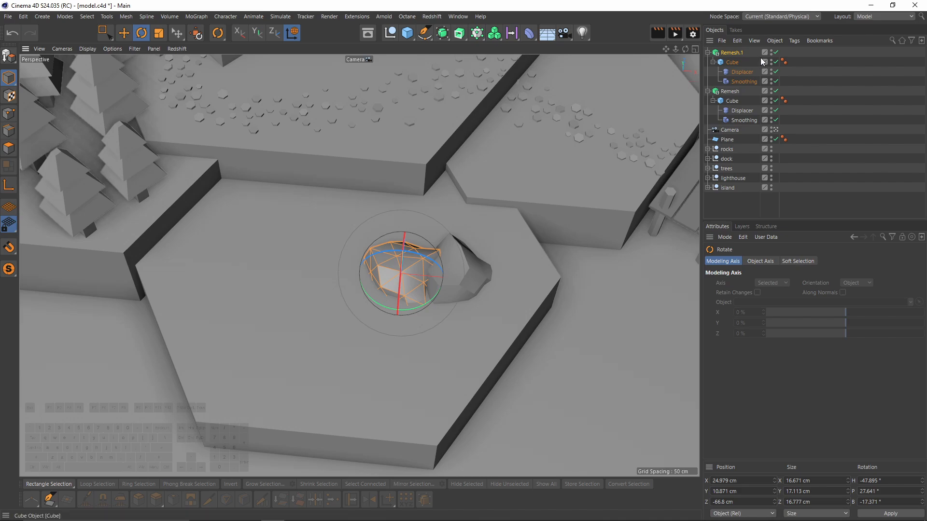
# Change the noise seed in the copied rock's Displacer to vary its shape
pyautogui.click(738, 72)
pyautogui.click(736, 314)
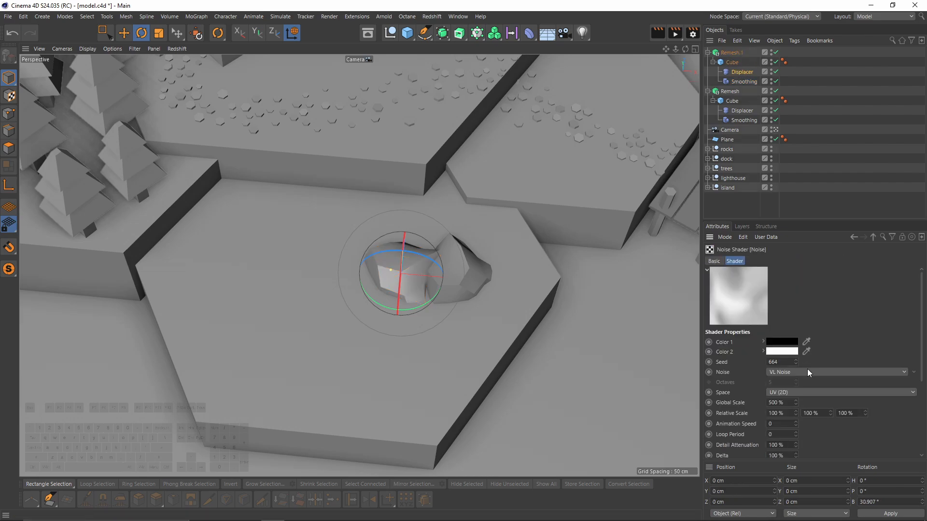
pyautogui.click(795, 364)
pyautogui.keyDown('alt'); pyautogui.moveTo(464, 289); pyautogui.dragTo(384, 279); pyautogui.keyUp('alt')
# Reposition the copied rock, about 9.7 cm wide, against the large rock and turn it to a heading of about -35.5°
pyautogui.press('e')
pyautogui.click(384, 279)
pyautogui.press('r')
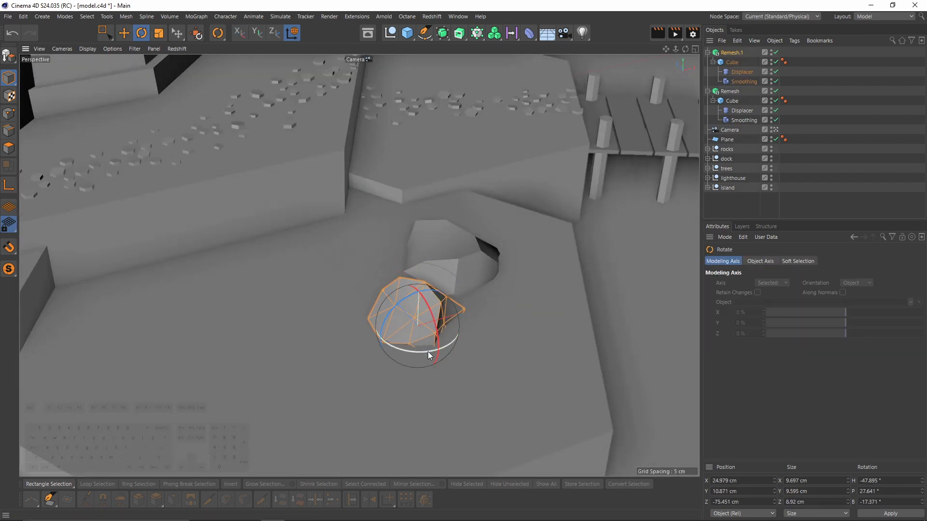
pyautogui.moveTo(428, 352); pyautogui.dragTo(449, 345)
pyautogui.press('e')
pyautogui.moveTo(518, 293); pyautogui.dragTo(538, 301)
pyautogui.keyDown('alt'); pyautogui.moveTo(482, 290); pyautogui.dragTo(449, 276); pyautogui.keyUp('alt')
pyautogui.press('r')
pyautogui.moveTo(449, 315); pyautogui.dragTo(415, 280)
pyautogui.press('e')
pyautogui.keyDown('alt'); pyautogui.moveTo(358, 264); pyautogui.dragTo(453, 262); pyautogui.keyUp('alt')
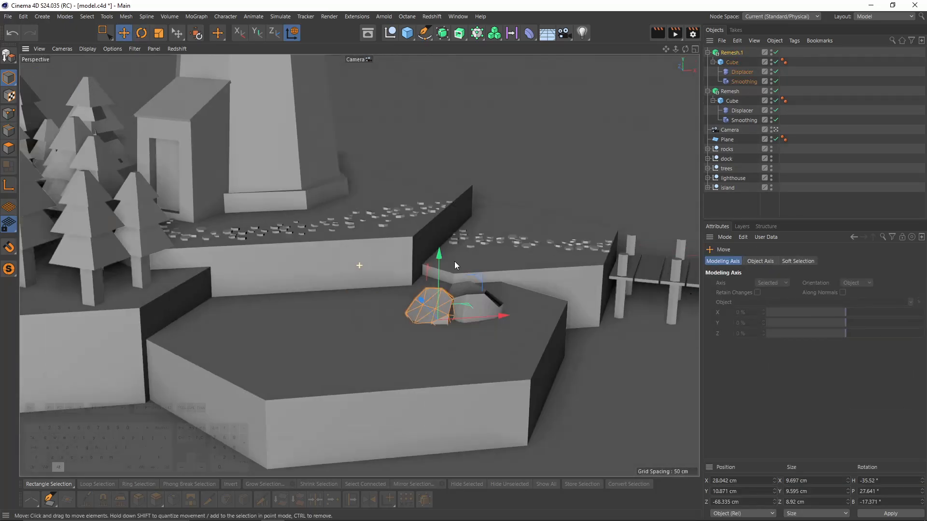
pyautogui.keyDown('alt'); pyautogui.moveTo(453, 262); pyautogui.dragTo(313, 268, button='right'); pyautogui.keyUp('alt')
pyautogui.keyDown('alt'); pyautogui.moveTo(313, 271); pyautogui.dragTo(289, 286); pyautogui.keyUp('alt')
# Leave the scene camera's view and duplicate the large rock farther along the front slab
pyautogui.click(814, 105)
pyautogui.click(775, 130)
pyautogui.keyDown('alt'); pyautogui.moveTo(434, 290); pyautogui.dragTo(395, 319); pyautogui.keyUp('alt')
pyautogui.click(386, 396)
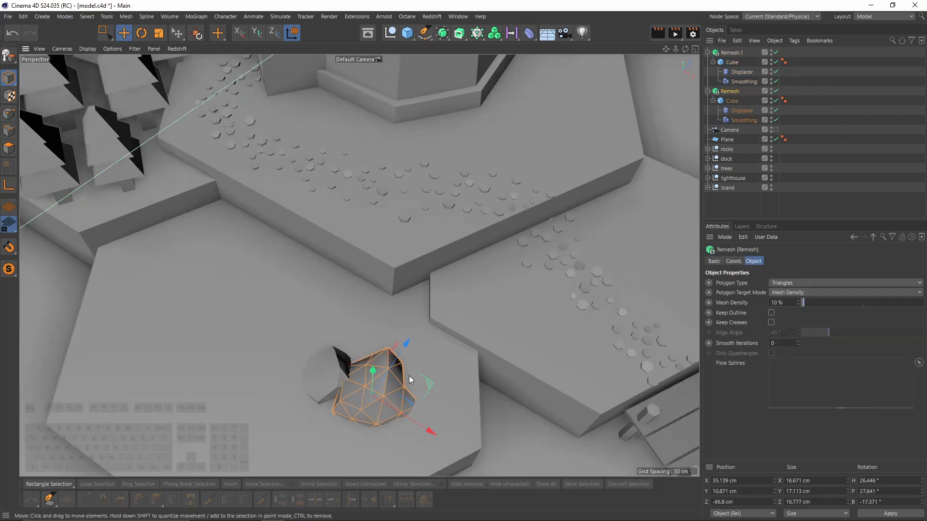
pyautogui.keyDown('ctrl'); pyautogui.moveTo(428, 378); pyautogui.dragTo(367, 271); pyautogui.keyUp('ctrl')
# Change the noise seed of the third rock's Displacer and turn the rock
pyautogui.click(726, 72)
pyautogui.click(797, 365)
pyautogui.click(795, 363)
pyautogui.press('r')
pyautogui.moveTo(379, 304); pyautogui.dragTo(322, 291)
# Lower the third rock into the surface of the front slab
pyautogui.press('e')
pyautogui.click(338, 347)
pyautogui.keyDown('alt'); pyautogui.moveTo(454, 270); pyautogui.dragTo(435, 270, button='right'); pyautogui.keyUp('alt')
pyautogui.click(383, 277)
pyautogui.moveTo(384, 221); pyautogui.dragTo(383, 229)
pyautogui.keyDown('alt'); pyautogui.moveTo(502, 270); pyautogui.dragTo(459, 267, button='right'); pyautogui.keyUp('alt')
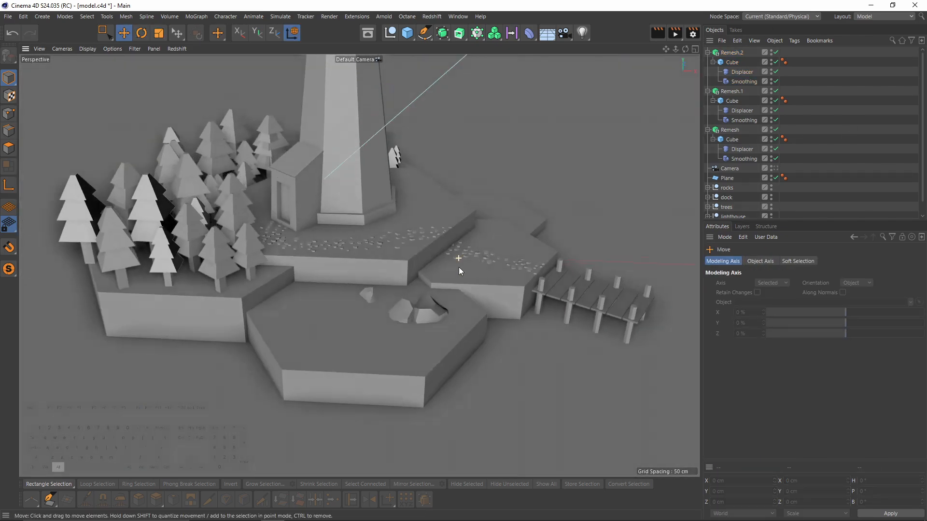
# Duplicate rocks from the front slab onto the slab beside the dock and rotate the copy
pyautogui.click(425, 294)
pyautogui.keyDown('ctrl'); pyautogui.moveTo(333, 344); pyautogui.dragTo(448, 241); pyautogui.keyUp('ctrl')
pyautogui.press('r')
pyautogui.moveTo(459, 293); pyautogui.dragTo(512, 285)
pyautogui.press('e')
# Change the noise seed of the newest rock's Displacer on the dock slab
pyautogui.click(741, 72)
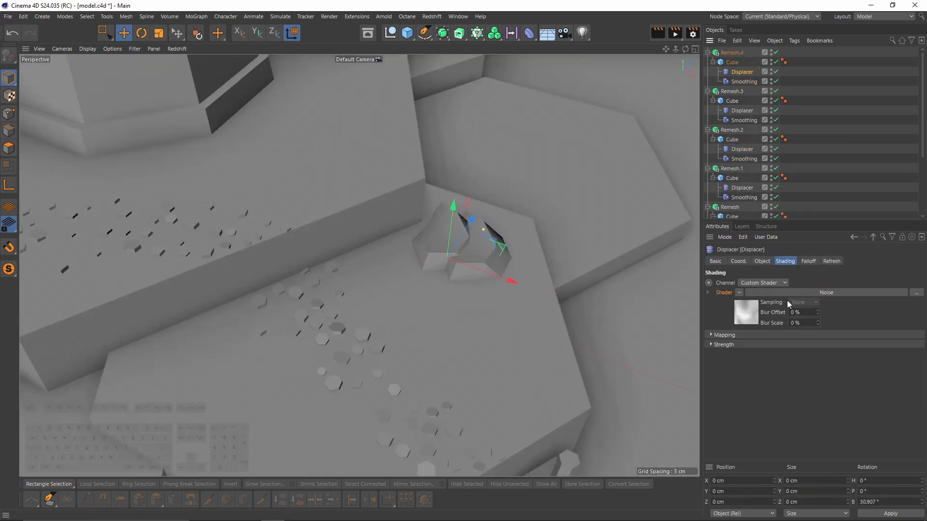
pyautogui.click(786, 293)
pyautogui.click(795, 365)
pyautogui.keyDown('alt'); pyautogui.moveTo(502, 270); pyautogui.dragTo(507, 211, button='right'); pyautogui.keyUp('alt')
# Duplicate a smaller rock in front of the pair on the dock slab and change its noise seed
pyautogui.click(434, 242)
pyautogui.keyDown('ctrl'); pyautogui.moveTo(434, 241); pyautogui.dragTo(448, 299); pyautogui.keyUp('ctrl')
pyautogui.keyDown('alt'); pyautogui.moveTo(425, 266); pyautogui.dragTo(463, 294); pyautogui.keyUp('alt')
pyautogui.click(742, 72)
pyautogui.click(786, 292)
pyautogui.click(796, 360)
pyautogui.click(732, 52)
pyautogui.press('r')
pyautogui.press('e')
pyautogui.keyDown('alt'); pyautogui.moveTo(512, 232); pyautogui.dragTo(550, 213); pyautogui.keyUp('alt')
pyautogui.click(459, 234)
pyautogui.click(852, 147)
# Duplicate a rock onto the lighthouse slab near its edge beside the tower and rotate the copy
pyautogui.keyDown('alt'); pyautogui.moveTo(502, 236); pyautogui.dragTo(411, 263, button='right'); pyautogui.keyUp('alt')
pyautogui.keyDown('alt'); pyautogui.moveTo(410, 263); pyautogui.dragTo(464, 260); pyautogui.keyUp('alt')
pyautogui.keyDown('ctrl'); pyautogui.moveTo(540, 316); pyautogui.dragTo(500, 241); pyautogui.keyUp('ctrl')
pyautogui.click(742, 72)
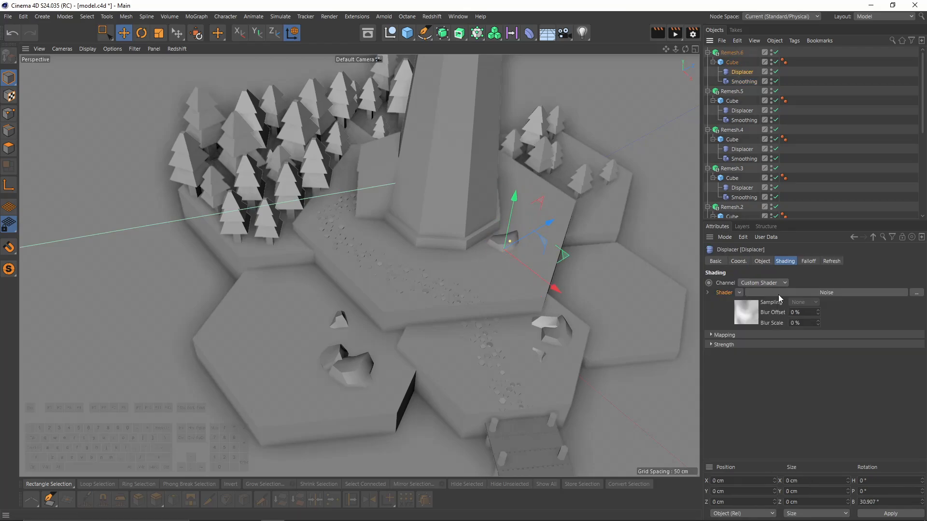
pyautogui.keyDown('alt'); pyautogui.moveTo(464, 270); pyautogui.dragTo(545, 251, button='right'); pyautogui.keyUp('alt')
pyautogui.press('r')
pyautogui.moveTo(495, 303); pyautogui.dragTo(450, 296)
pyautogui.click(732, 52)
pyautogui.keyDown('alt'); pyautogui.moveTo(463, 241); pyautogui.dragTo(531, 255); pyautogui.keyUp('alt')
pyautogui.press('e')
pyautogui.click(858, 158)
# Duplicate a rock onto the empty hexagonal slab behind the dock slab and adjust its position and scale
pyautogui.moveTo(521, 242)
pyautogui.keyDown('alt'); pyautogui.mouseDown(button='right')
pyautogui.moveTo(444, 218)
pyautogui.moveTo(512, 231)
pyautogui.mouseUp(button='right'); pyautogui.keyUp('alt')
pyautogui.keyDown('ctrl'); pyautogui.moveTo(386, 339); pyautogui.dragTo(517, 261); pyautogui.keyUp('ctrl')
pyautogui.press('e')
pyautogui.moveTo(541, 360); pyautogui.dragTo(507, 372)
pyautogui.press('t')
pyautogui.press('e')
# Duplicate that rock beside itself and scale the copy down to about 3 cm
pyautogui.keyDown('alt'); pyautogui.moveTo(506, 338); pyautogui.dragTo(575, 333, button='right'); pyautogui.keyUp('alt')
pyautogui.keyDown('ctrl'); pyautogui.moveTo(578, 333); pyautogui.dragTo(487, 309); pyautogui.keyUp('ctrl')
pyautogui.press('t')
pyautogui.keyDown('alt'); pyautogui.moveTo(482, 271); pyautogui.dragTo(541, 270, button='right'); pyautogui.keyUp('alt')
pyautogui.click(816, 161)
# Duplicate the 3 cm rock once more next to the cluster on the empty slab
pyautogui.keyDown('alt'); pyautogui.moveTo(473, 289); pyautogui.dragTo(512, 299, button='right'); pyautogui.keyUp('alt')
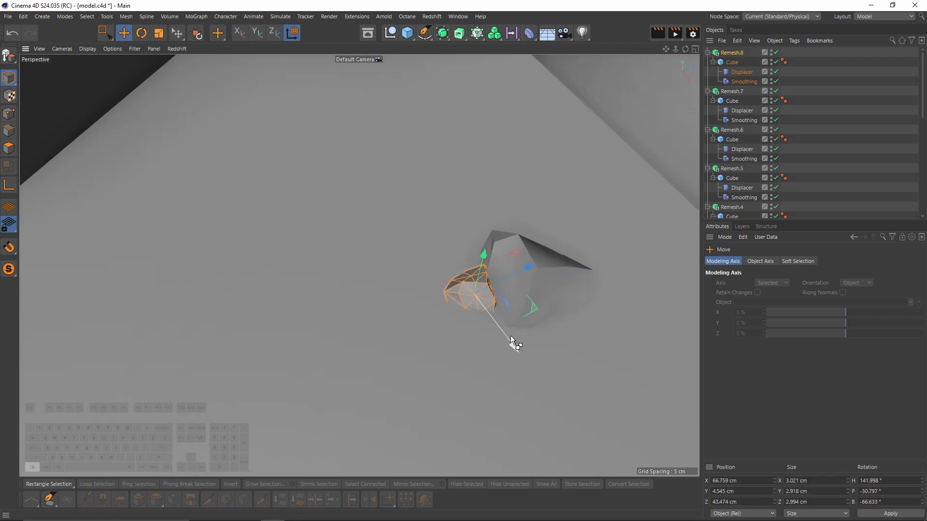
pyautogui.keyDown('ctrl'); pyautogui.moveTo(512, 339); pyautogui.dragTo(540, 362); pyautogui.keyUp('ctrl')
pyautogui.keyDown('alt'); pyautogui.moveTo(541, 338); pyautogui.dragTo(545, 295); pyautogui.keyUp('alt')
pyautogui.click(863, 157)
# Duplicate a 3 cm rock over to the front slab and lower it onto the surface
pyautogui.keyDown('alt'); pyautogui.moveTo(487, 271); pyautogui.dragTo(337, 261, button='right'); pyautogui.keyUp('alt')
pyautogui.click(620, 285)
pyautogui.keyDown('ctrl'); pyautogui.moveTo(648, 282); pyautogui.dragTo(282, 292); pyautogui.keyUp('ctrl')
pyautogui.press('F2')
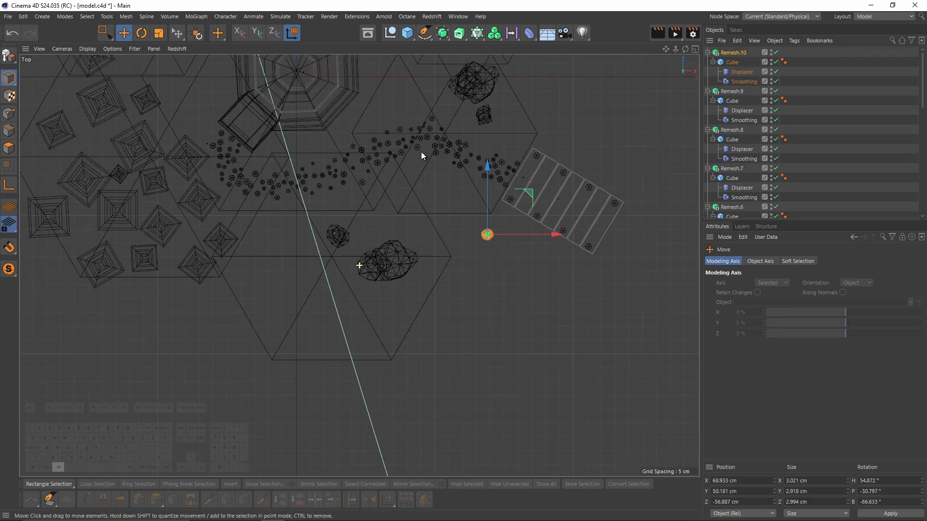
pyautogui.press('F1')
pyautogui.moveTo(280, 103); pyautogui.dragTo(292, 244)
pyautogui.keyDown('alt'); pyautogui.moveTo(386, 261); pyautogui.dragTo(289, 260, button='right'); pyautogui.keyUp('alt')
pyautogui.click(815, 159)
# Check the rock placement through the scene camera and return to the default view
pyautogui.scroll(-11, 792, 159)
pyautogui.click(775, 157)
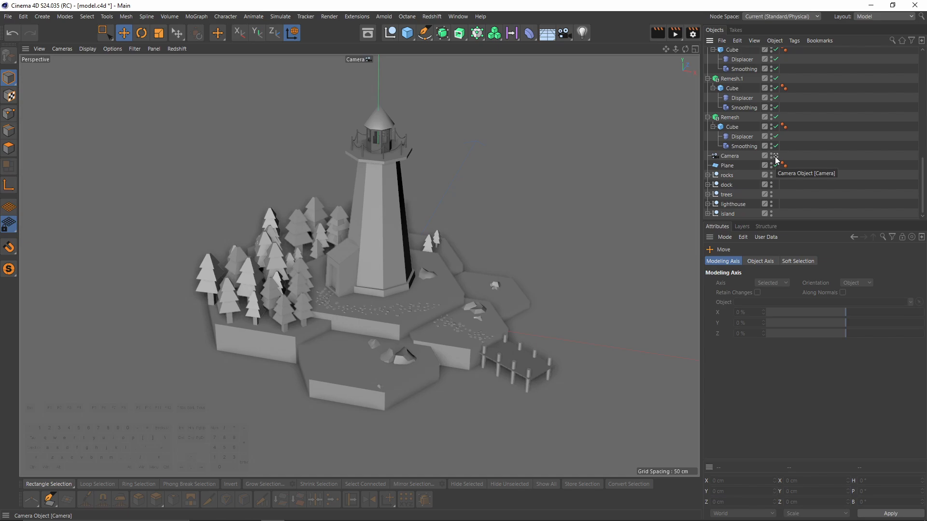
pyautogui.click(775, 157)
# Duplicate a small rock toward the tree side of the front slab and rotate the copy
pyautogui.click(281, 361)
pyautogui.keyDown('ctrl'); pyautogui.moveTo(285, 355); pyautogui.dragTo(246, 275); pyautogui.keyUp('ctrl')
pyautogui.keyDown('alt'); pyautogui.moveTo(295, 228); pyautogui.dragTo(367, 231, button='right'); pyautogui.keyUp('alt')
pyautogui.press('r')
pyautogui.moveTo(270, 270); pyautogui.dragTo(289, 299)
pyautogui.click(816, 160)
# Duplicate a small rock onto the lighthouse slab beside the stone path and lower it onto the ground
pyautogui.keyDown('alt'); pyautogui.moveTo(360, 242); pyautogui.dragTo(367, 284); pyautogui.keyUp('alt')
pyautogui.click(325, 279)
pyautogui.keyDown('ctrl'); pyautogui.moveTo(325, 279); pyautogui.dragTo(463, 165); pyautogui.keyUp('ctrl')
pyautogui.keyDown('alt'); pyautogui.moveTo(471, 111); pyautogui.dragTo(512, 115, button='right'); pyautogui.keyUp('alt')
pyautogui.moveTo(459, 128); pyautogui.dragTo(457, 145)
# Duplicate a small rock onto the outer slab behind the dock and check its placement through the scene camera
pyautogui.press('r')
pyautogui.click(579, 207)
pyautogui.keyDown('alt'); pyautogui.moveTo(482, 260); pyautogui.dragTo(444, 276); pyautogui.keyUp('alt')
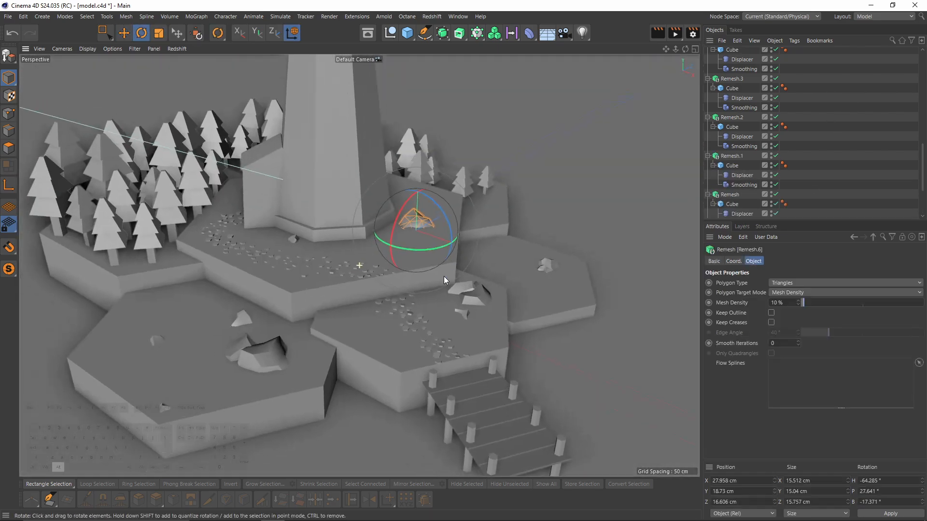
pyautogui.keyDown('alt'); pyautogui.moveTo(444, 276); pyautogui.dragTo(502, 280, button='right'); pyautogui.keyUp('alt')
pyautogui.press('r')
pyautogui.keyDown('ctrl'); pyautogui.moveTo(351, 320); pyautogui.dragTo(477, 225); pyautogui.keyUp('ctrl')
pyautogui.press('e')
pyautogui.scroll(-5, 775, 157)
pyautogui.click(775, 157)
pyautogui.click(809, 146)
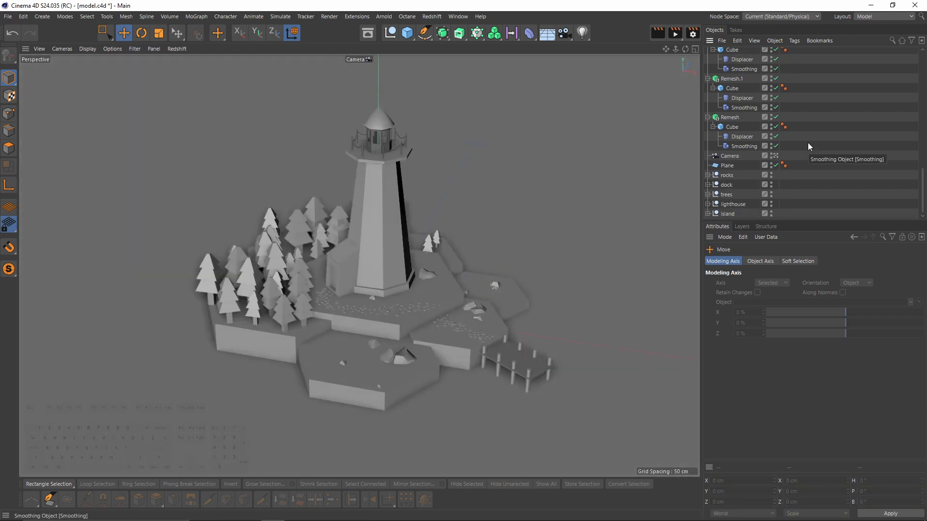
# Duplicate a small rock onto the rear slab with the small trees and check it through the scene camera
pyautogui.click(776, 156)
pyautogui.keyDown('ctrl'); pyautogui.moveTo(434, 330); pyautogui.dragTo(541, 213); pyautogui.keyUp('ctrl')
pyautogui.press('r')
pyautogui.press('e')
pyautogui.click(775, 194)
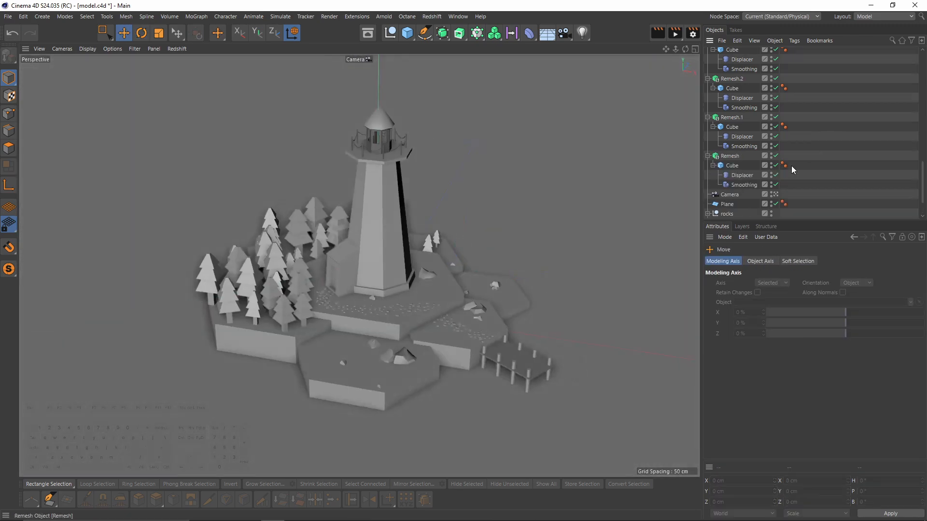
pyautogui.click(775, 194)
# Duplicate a small rock beside the large rock on the lighthouse slab and adjust its height
pyautogui.click(498, 189)
pyautogui.keyDown('alt'); pyautogui.moveTo(429, 264); pyautogui.dragTo(430, 258); pyautogui.keyUp('alt')
pyautogui.keyDown('alt'); pyautogui.moveTo(430, 261); pyautogui.dragTo(396, 261, button='right'); pyautogui.keyUp('alt')
pyautogui.keyDown('ctrl'); pyautogui.moveTo(527, 217); pyautogui.dragTo(401, 265); pyautogui.keyUp('ctrl')
pyautogui.moveTo(401, 222); pyautogui.dragTo(401, 183)
pyautogui.keyDown('alt'); pyautogui.moveTo(487, 253); pyautogui.dragTo(430, 303); pyautogui.keyUp('alt')
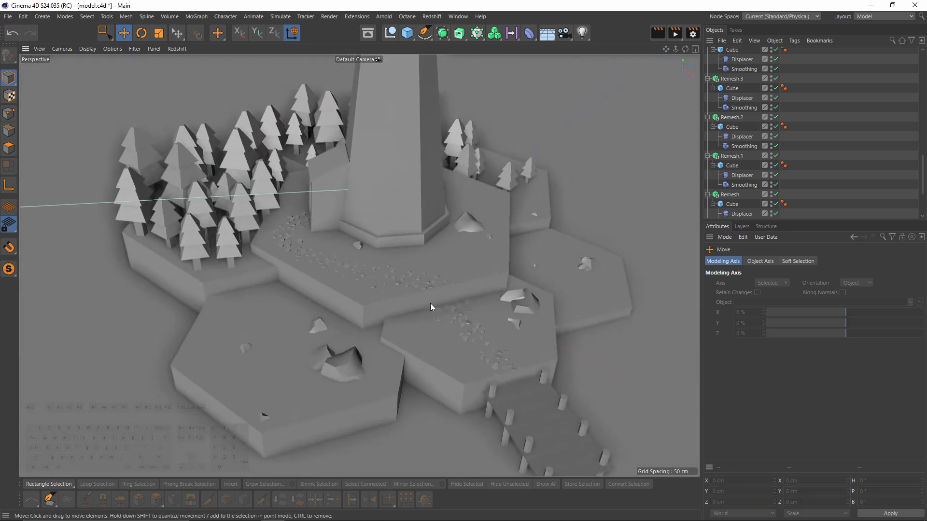
# Duplicate the front slab's small rock to the foot of the trees, settle it on the ground and check it through the scene camera
pyautogui.click(262, 416)
pyautogui.keyDown('alt'); pyautogui.moveTo(289, 338); pyautogui.dragTo(338, 338, button='right'); pyautogui.keyUp('alt')
pyautogui.moveTo(271, 264); pyautogui.dragTo(300, 221)
pyautogui.keyDown('alt'); pyautogui.moveTo(300, 221); pyautogui.dragTo(348, 221, button='right'); pyautogui.keyUp('alt')
pyautogui.press('r')
pyautogui.press('e')
pyautogui.moveTo(234, 192); pyautogui.dragTo(236, 200)
pyautogui.press('r')
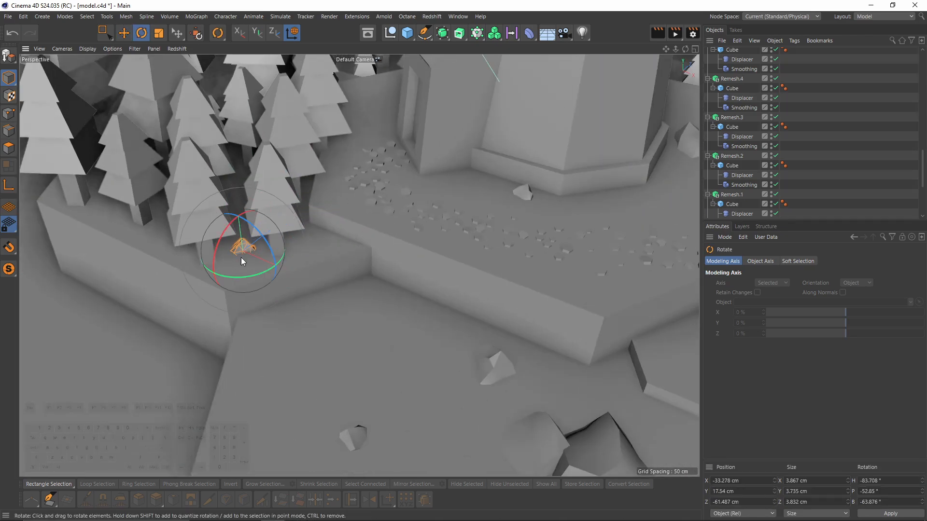
pyautogui.scroll(-4, 776, 157)
pyautogui.click(775, 157)
pyautogui.click(828, 130)
pyautogui.click(776, 156)
# Duplicate a small rock beside the lighthouse entrance, rotate it and check the placement through the scene camera
pyautogui.press('e')
pyautogui.keyDown('ctrl'); pyautogui.moveTo(554, 242); pyautogui.dragTo(357, 212); pyautogui.keyUp('ctrl')
pyautogui.press('r')
pyautogui.moveTo(357, 231); pyautogui.dragTo(378, 233)
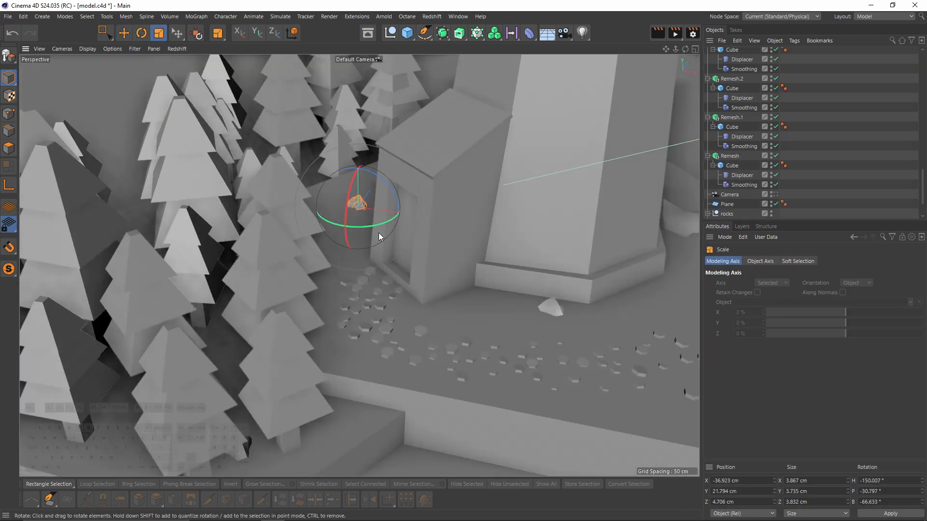
pyautogui.click(820, 138)
pyautogui.scroll(-3, 776, 158)
pyautogui.click(776, 157)
pyautogui.click(775, 157)
pyautogui.click(359, 204)
pyautogui.press('e')
pyautogui.click(775, 157)
pyautogui.click(831, 148)
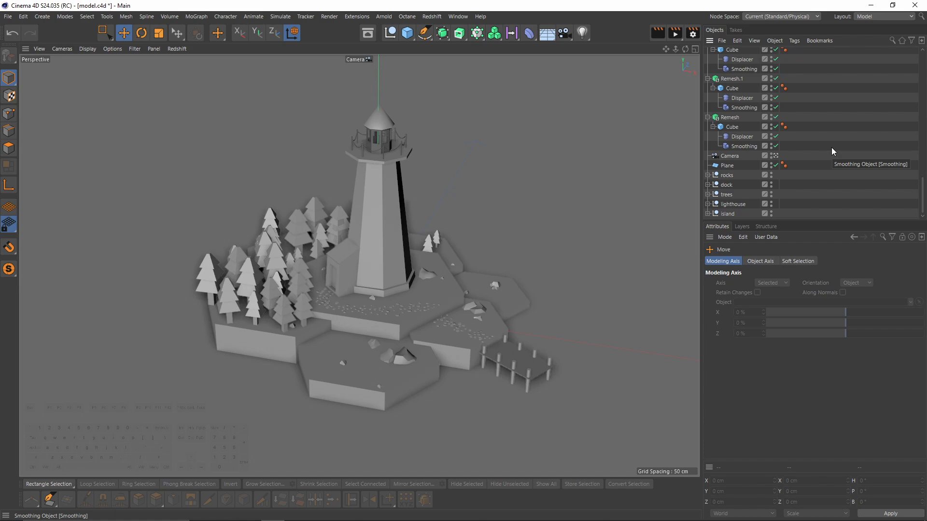
# Collapse the hierarchies of all the Remesh rock objects in the object list
pyautogui.click(708, 117)
pyautogui.click(708, 108)
pyautogui.click(708, 98)
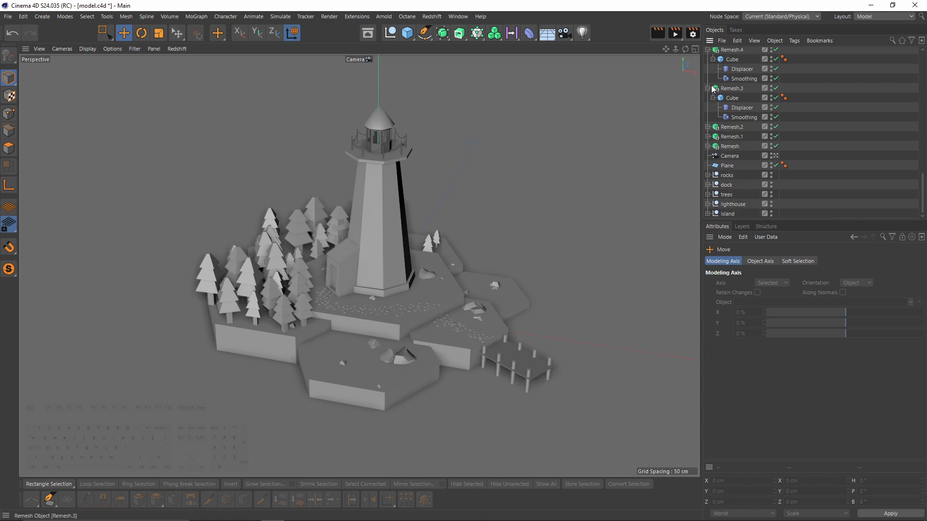
pyautogui.click(707, 89)
pyautogui.click(707, 79)
pyautogui.click(707, 70)
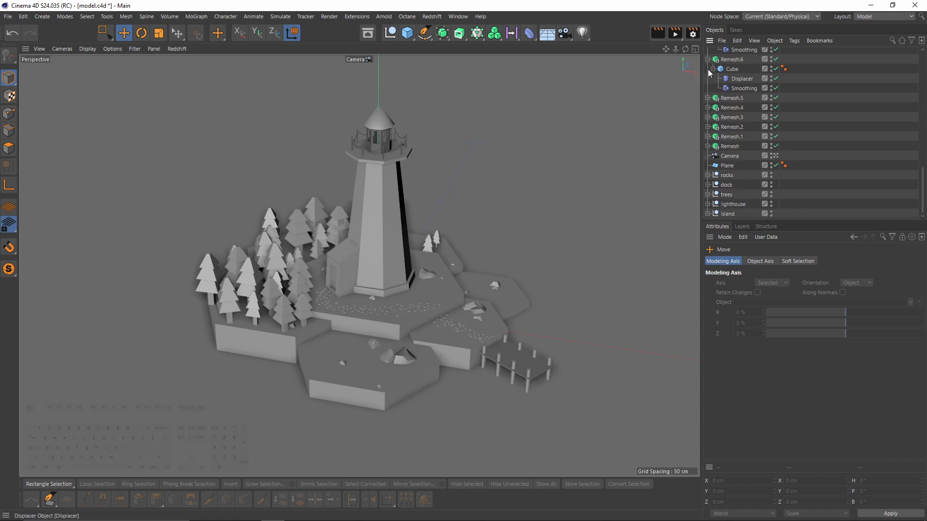
pyautogui.click(707, 59)
pyautogui.scroll(2, 709, 71)
pyautogui.click(708, 108)
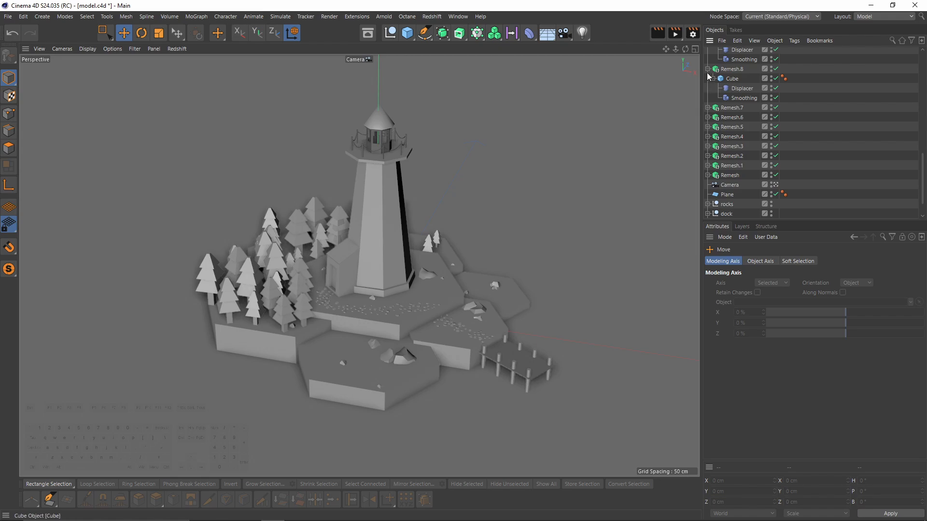
pyautogui.click(707, 69)
pyautogui.scroll(2, 710, 74)
pyautogui.click(708, 88)
pyautogui.scroll(3, 708, 77)
pyautogui.click(707, 136)
pyautogui.moveTo(714, 67); pyautogui.dragTo(713, 72)
pyautogui.scroll(4, 712, 67)
pyautogui.moveTo(707, 50); pyautogui.dragTo(712, 70)
pyautogui.scroll(2, 708, 60)
pyautogui.click(708, 53)
# Group all the Remesh rock objects under a null and name the group rocks
pyautogui.click(733, 52)
pyautogui.scroll(-2, 747, 111)
pyautogui.keyDown('shift'); pyautogui.click(729, 160); pyautogui.keyUp('shift')
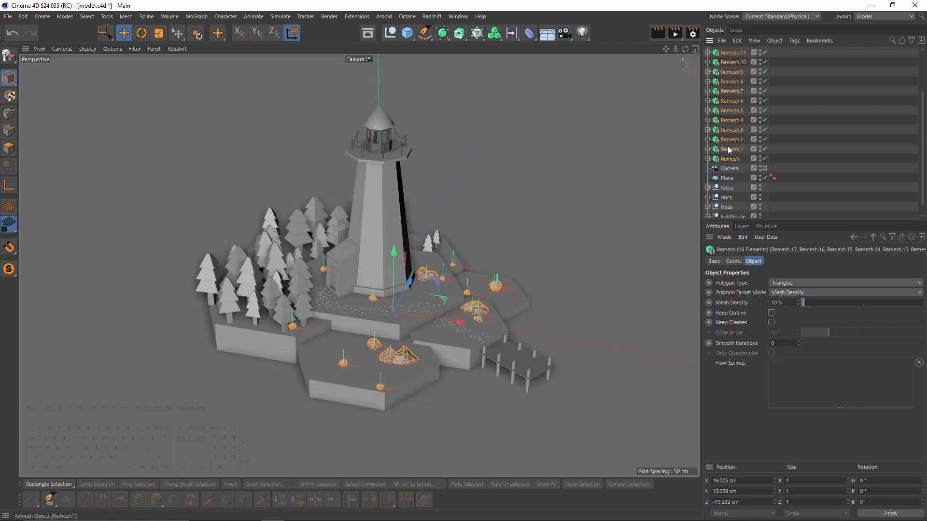
pyautogui.hotkey('alt', 'g')
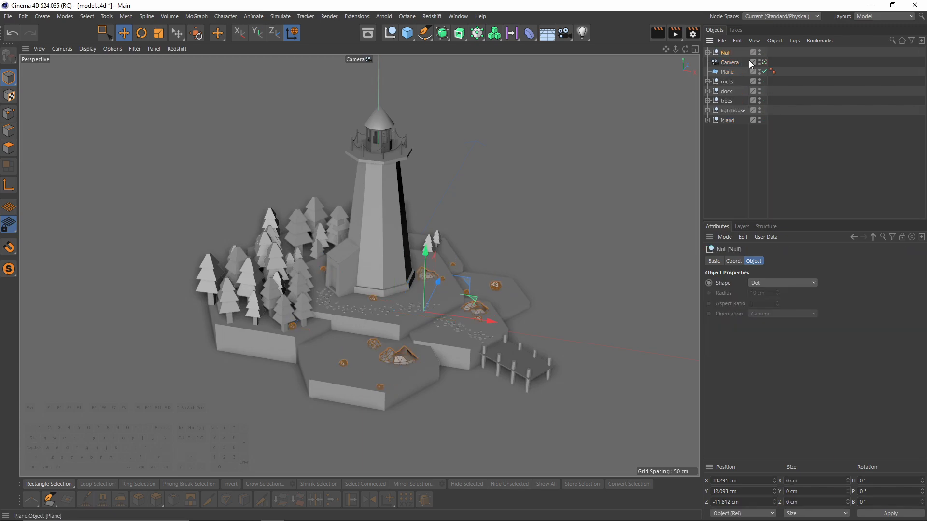
pyautogui.doubleClick(725, 53)
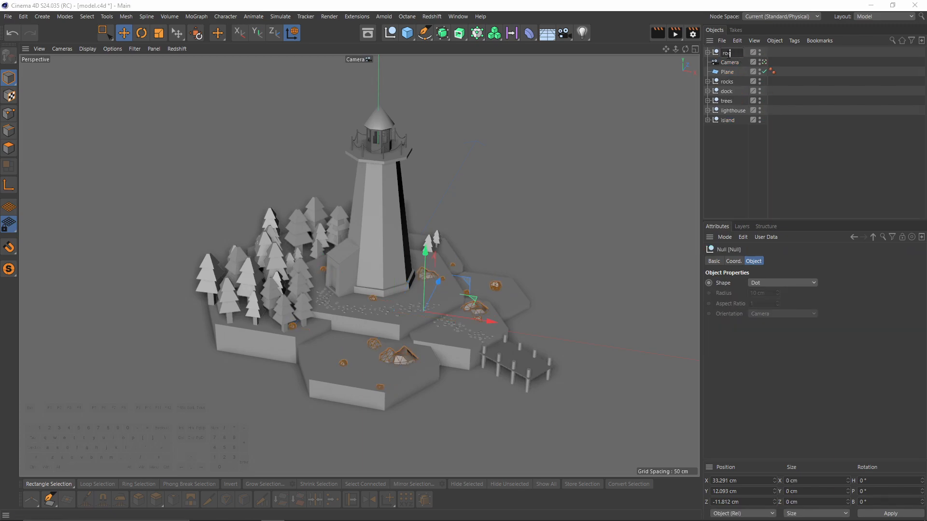
pyautogui.press('Return')
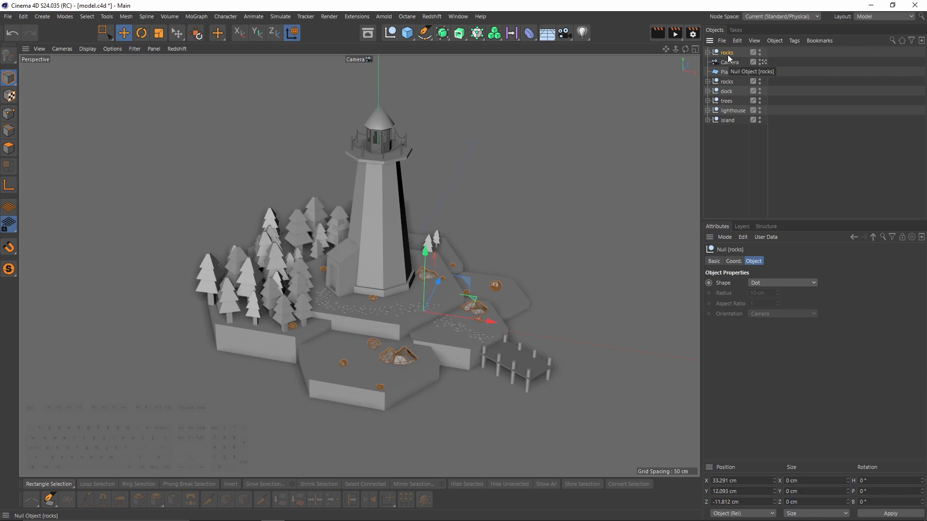
pyautogui.click(812, 157)
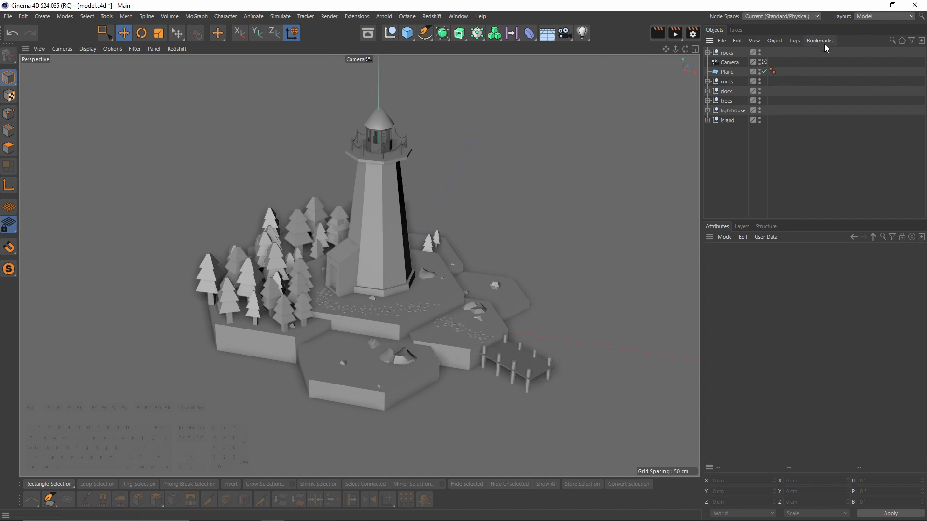
# Filter the objects by "cub" and set the Phong Angle of all the rock cubes' phong tags to 0°
pyautogui.click(892, 40)
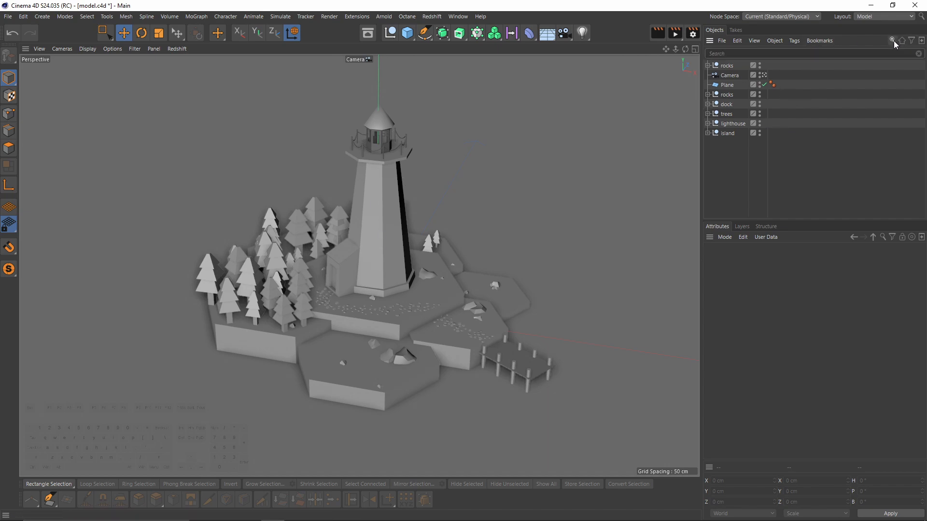
pyautogui.write('cu')
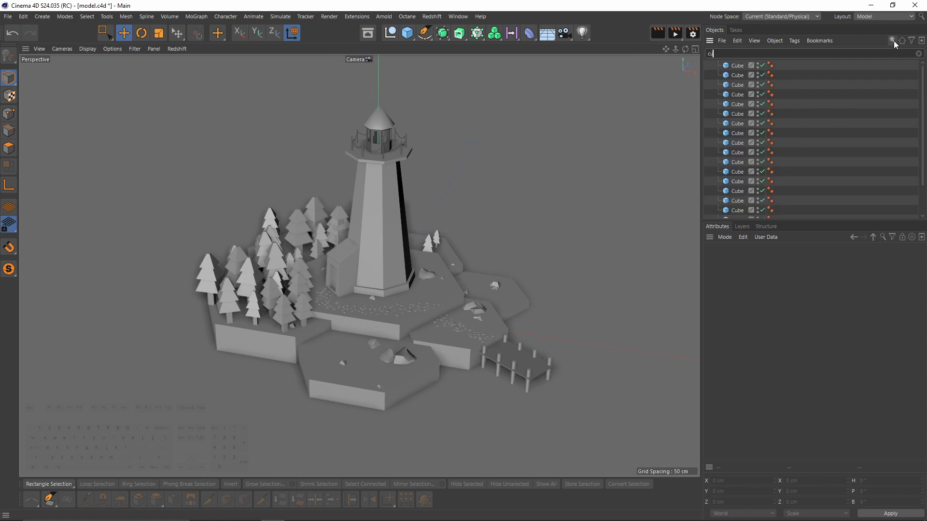
pyautogui.write('bw')
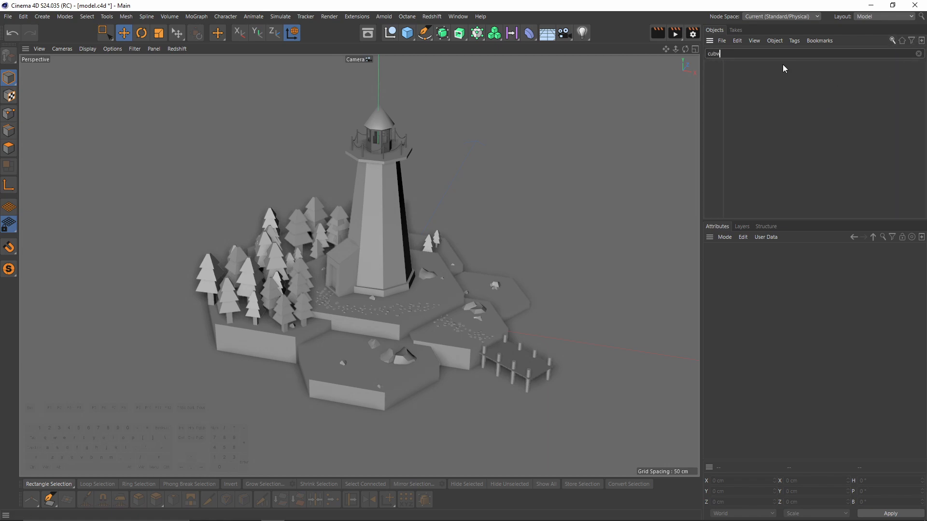
pyautogui.press('BackSpace')
pyautogui.scroll(-3, 771, 154)
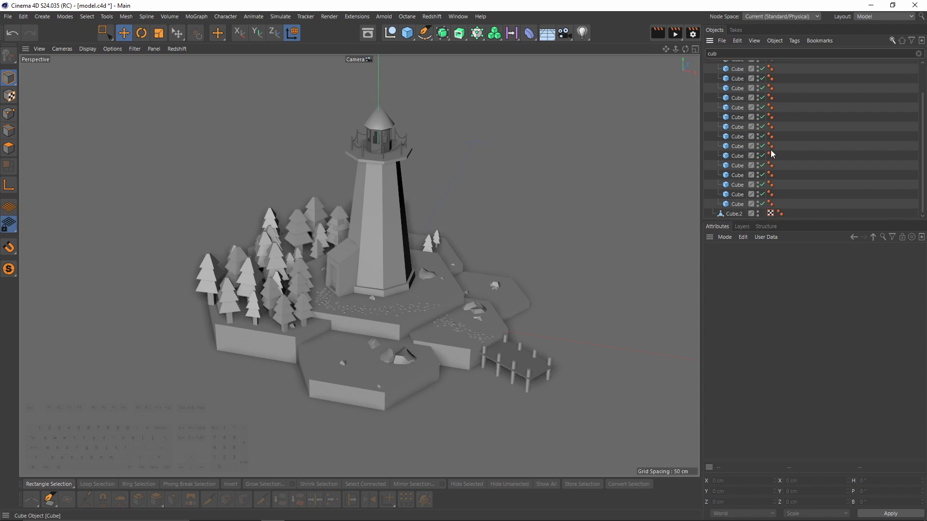
pyautogui.moveTo(803, 220); pyautogui.dragTo(802, 308)
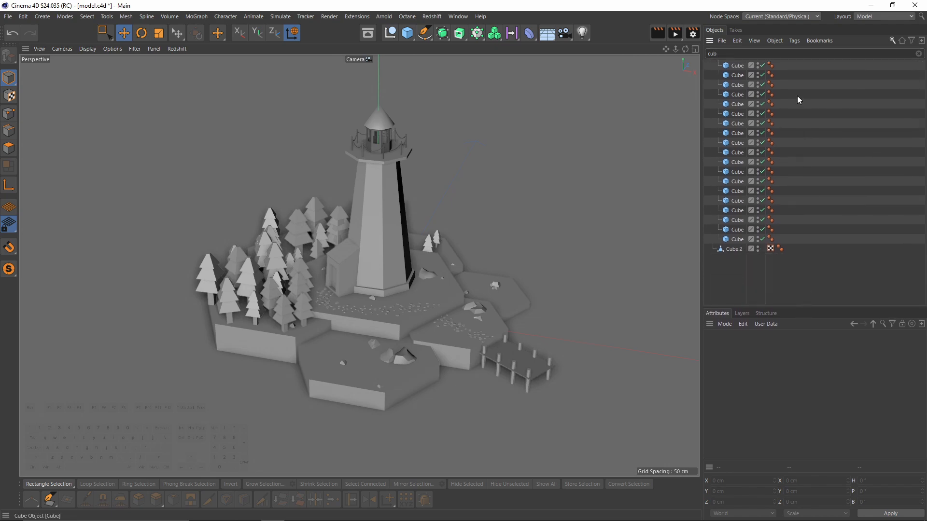
pyautogui.moveTo(791, 64); pyautogui.dragTo(773, 247)
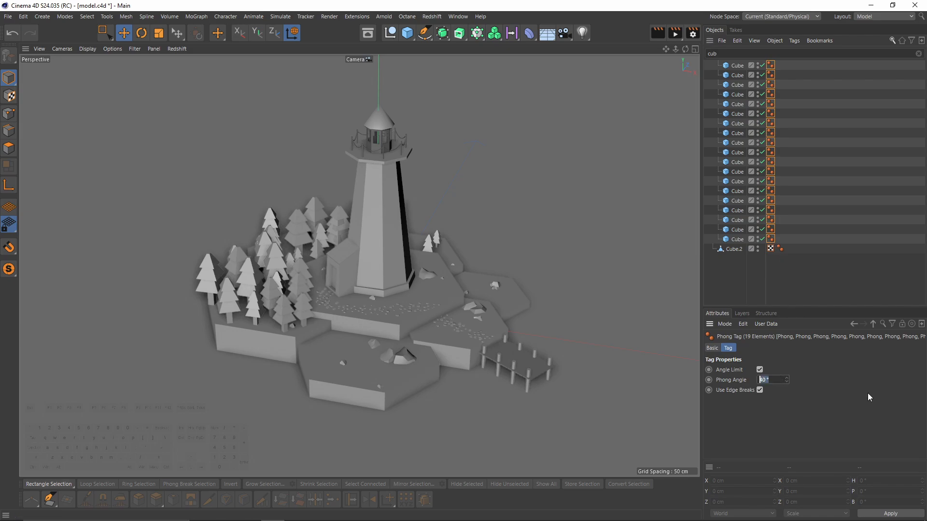
pyautogui.write('0')
pyautogui.press('Return')
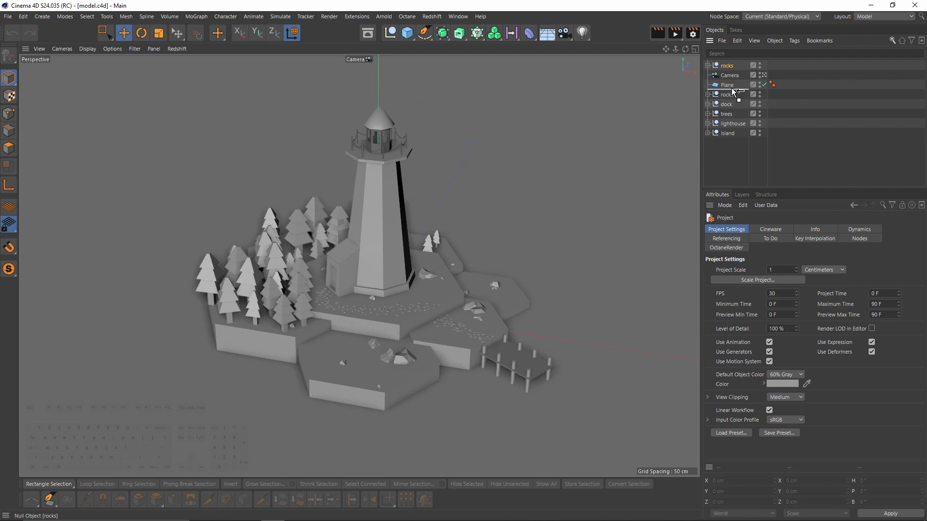
# Place the new rocks group directly above the existing rocks group and rename the Plane as sea
pyautogui.moveTo(732, 89); pyautogui.dragTo(731, 89)
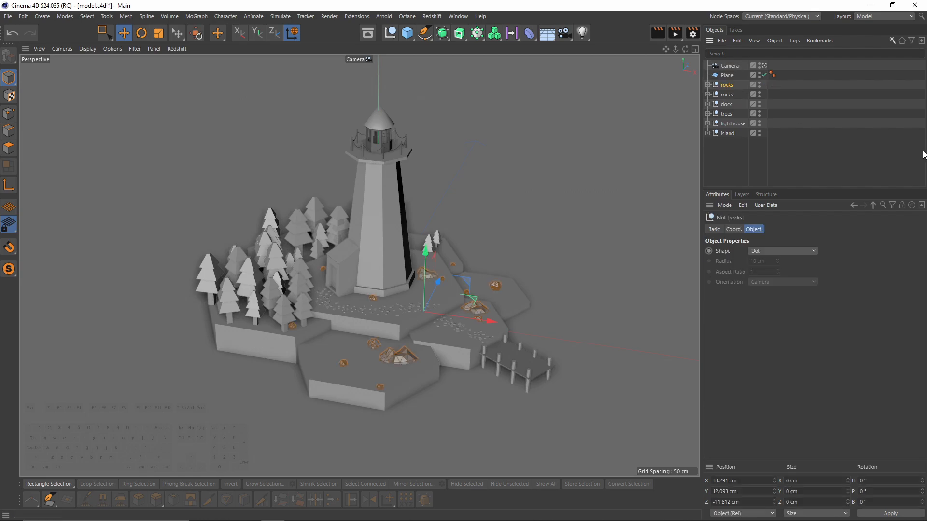
pyautogui.click(726, 75)
pyautogui.doubleClick(726, 76)
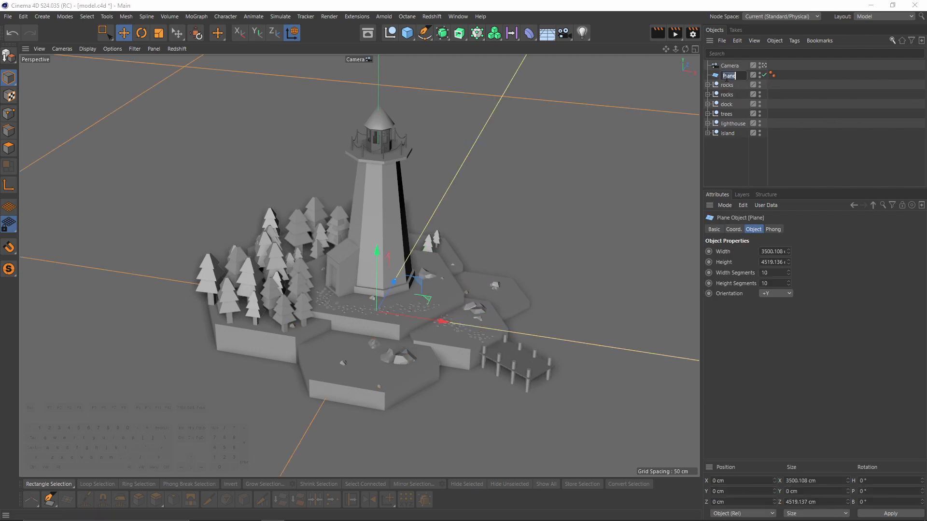
pyautogui.write('sea')
pyautogui.press('Return')
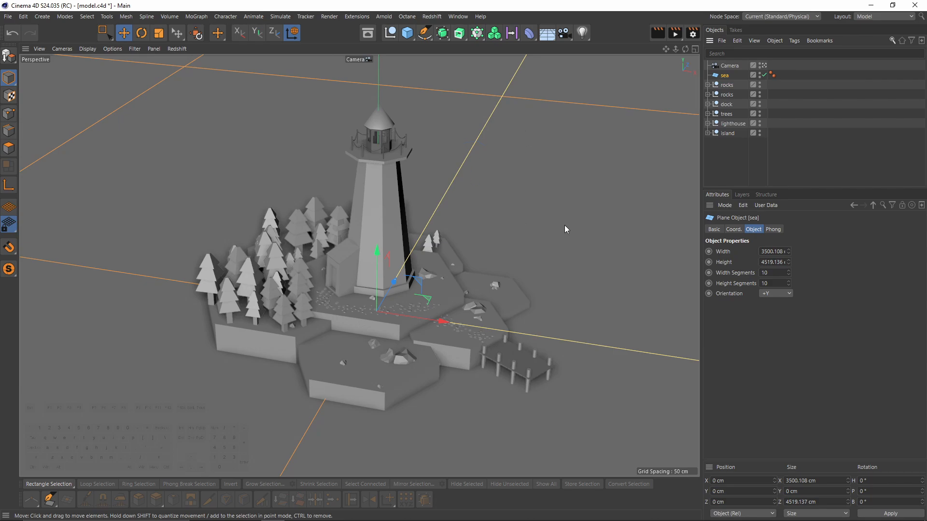
# Disable the sea plane and switch from the scene camera to the default view
pyautogui.click(763, 75)
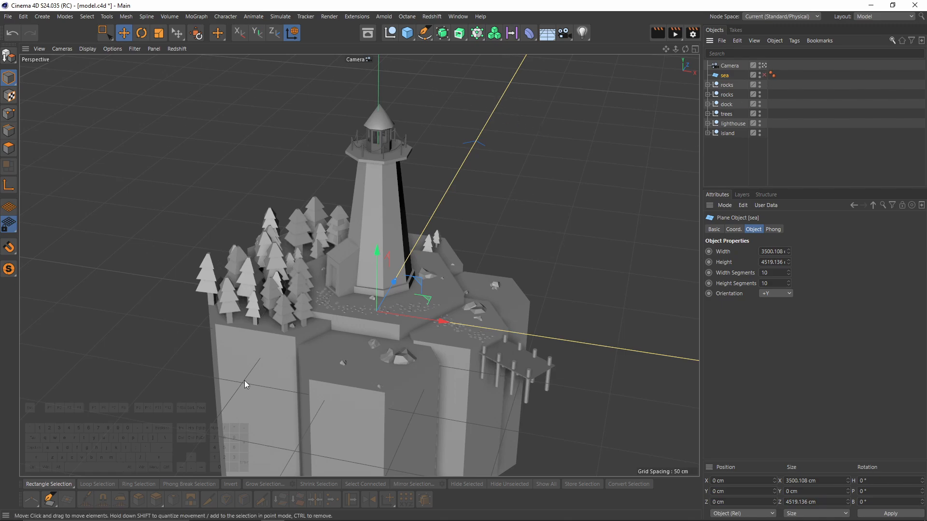
pyautogui.click(764, 65)
pyautogui.moveTo(360, 212)
pyautogui.keyDown('alt'); pyautogui.mouseDown(button='right')
pyautogui.moveTo(423, 215)
pyautogui.moveTo(356, 204)
pyautogui.mouseUp(button='right'); pyautogui.keyUp('alt')
pyautogui.keyDown('alt'); pyautogui.moveTo(356, 204); pyautogui.dragTo(361, 209); pyautogui.keyUp('alt')
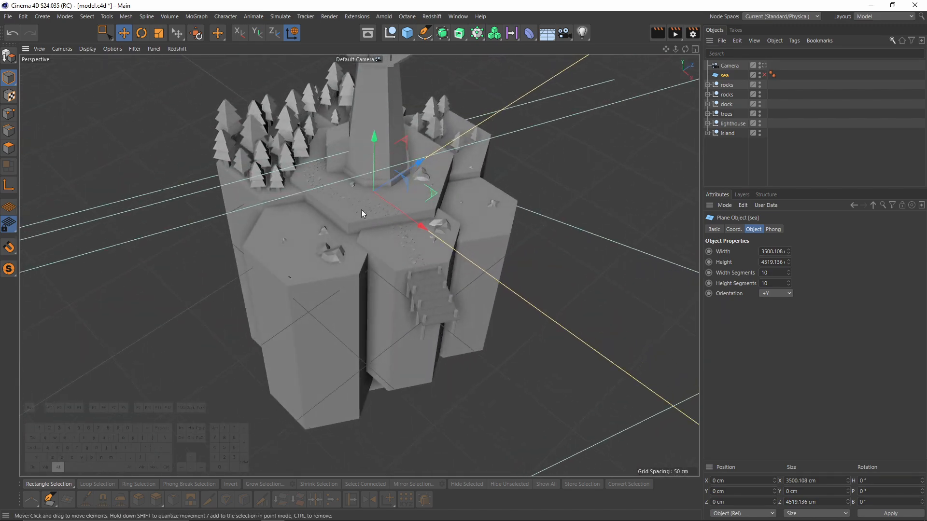
# Copy the lighthouse slab's hexagonal cylinder and move the copy below the island to about Y -370 cm
pyautogui.click(430, 196)
pyautogui.keyDown('alt'); pyautogui.moveTo(429, 196); pyautogui.dragTo(400, 211, button='right'); pyautogui.keyUp('alt')
pyautogui.hotkey('ctrl', 'c')
pyautogui.hotkey('ctrl', 'v')
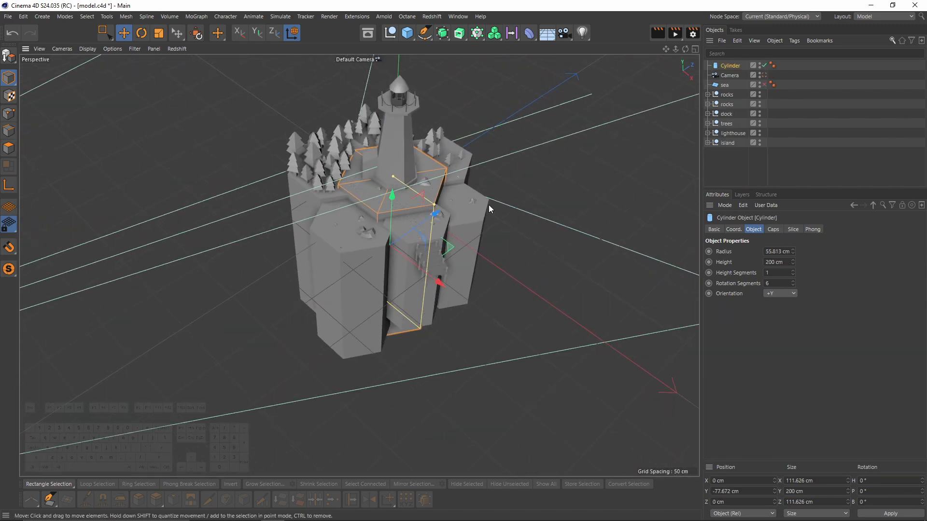
pyautogui.scroll(1, 480, 201)
pyautogui.keyDown('alt'); pyautogui.moveTo(477, 199); pyautogui.dragTo(396, 365); pyautogui.keyUp('alt')
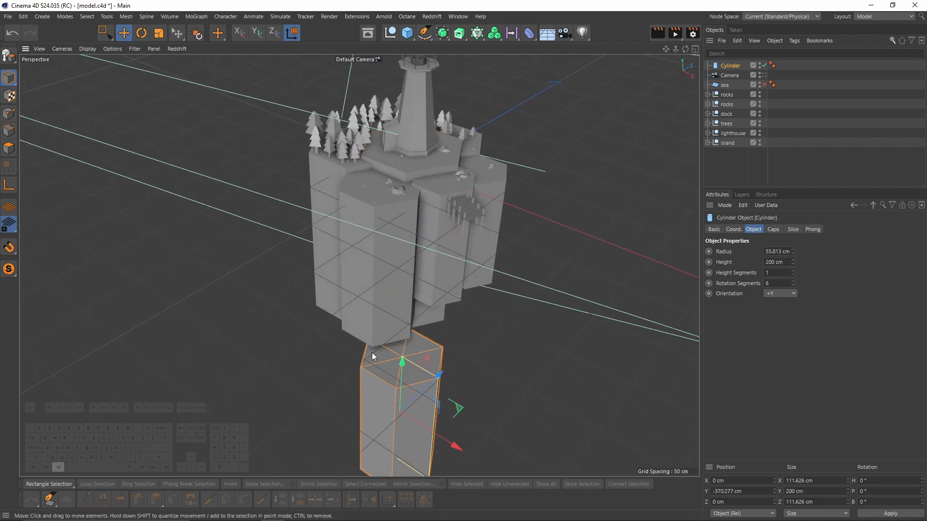
# Stretch the copied cylinder to about 664 cm high, narrow its radius to about 38 cm and lower it to about Y -630 cm
pyautogui.keyDown('alt'); pyautogui.moveTo(372, 353); pyautogui.dragTo(396, 237, button='middle'); pyautogui.keyUp('alt')
pyautogui.moveTo(420, 238); pyautogui.dragTo(420, 188)
pyautogui.keyDown('alt'); pyautogui.moveTo(419, 187); pyautogui.dragTo(399, 213, button='right'); pyautogui.keyUp('alt')
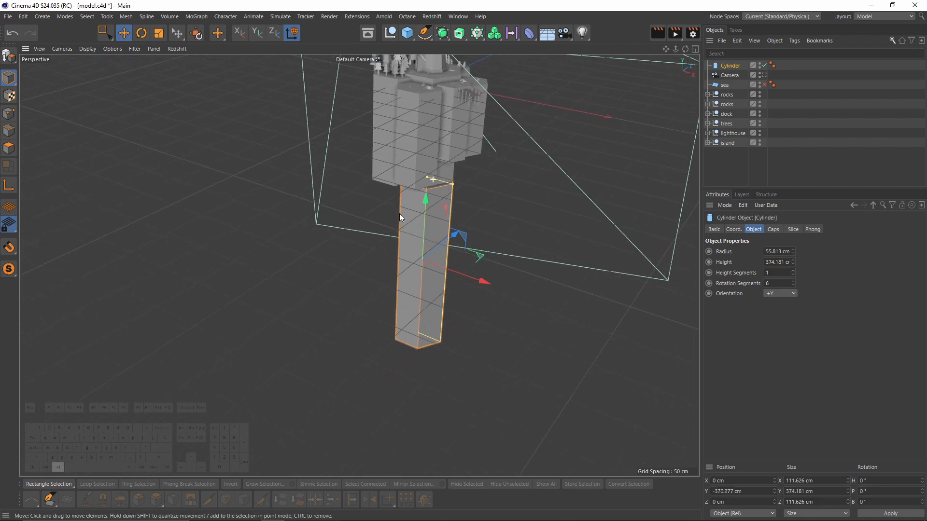
pyautogui.keyDown('alt'); pyautogui.moveTo(421, 193); pyautogui.dragTo(415, 233, button='middle'); pyautogui.keyUp('alt')
pyautogui.moveTo(419, 243); pyautogui.dragTo(414, 339)
pyautogui.keyDown('alt'); pyautogui.moveTo(358, 255); pyautogui.dragTo(355, 299); pyautogui.keyUp('alt')
pyautogui.moveTo(444, 274); pyautogui.dragTo(354, 185)
pyautogui.scroll(-3, 399, 271)
pyautogui.keyDown('alt'); pyautogui.moveTo(354, 184); pyautogui.dragTo(392, 163, button='middle'); pyautogui.keyUp('alt')
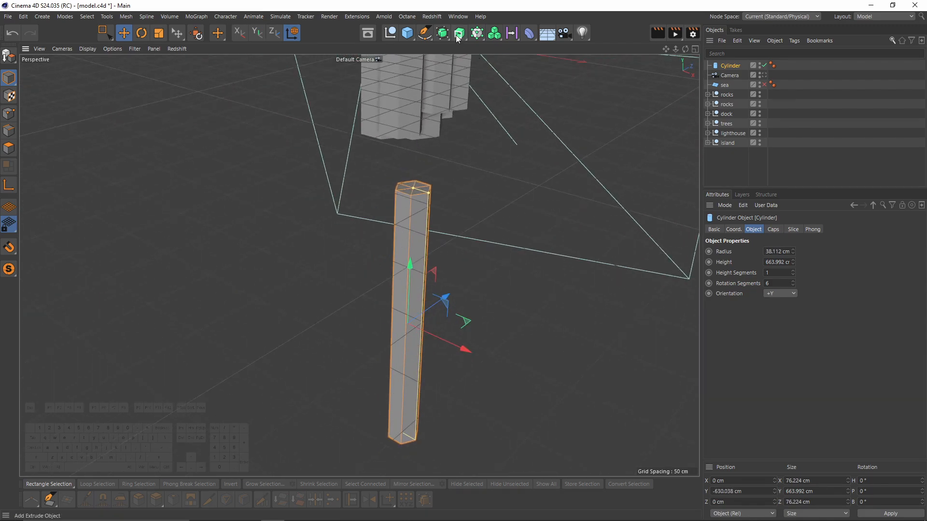
# Put the copied cylinder in a Cloner set to Honeycomb Array mode
pyautogui.click(480, 38)
pyautogui.keyDown('alt'); pyautogui.click(523, 45); pyautogui.keyUp('alt')
pyautogui.click(800, 250)
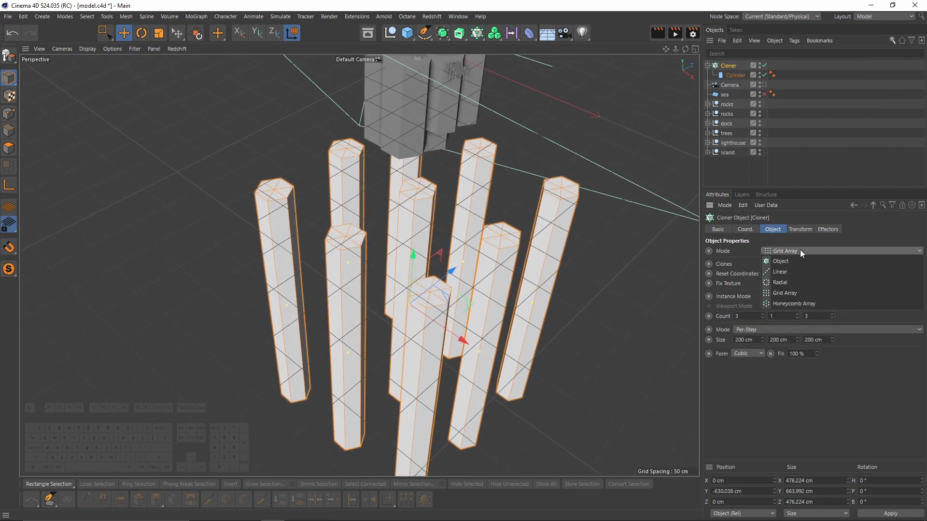
pyautogui.click(786, 306)
# Set the honeycomb array's orientation to Y (XZ), with a size width of 47 cm and a size height of 95.41 cm
pyautogui.scroll(-3, 431, 241)
pyautogui.keyDown('alt'); pyautogui.moveTo(414, 260); pyautogui.dragTo(405, 308, button='middle'); pyautogui.keyUp('alt')
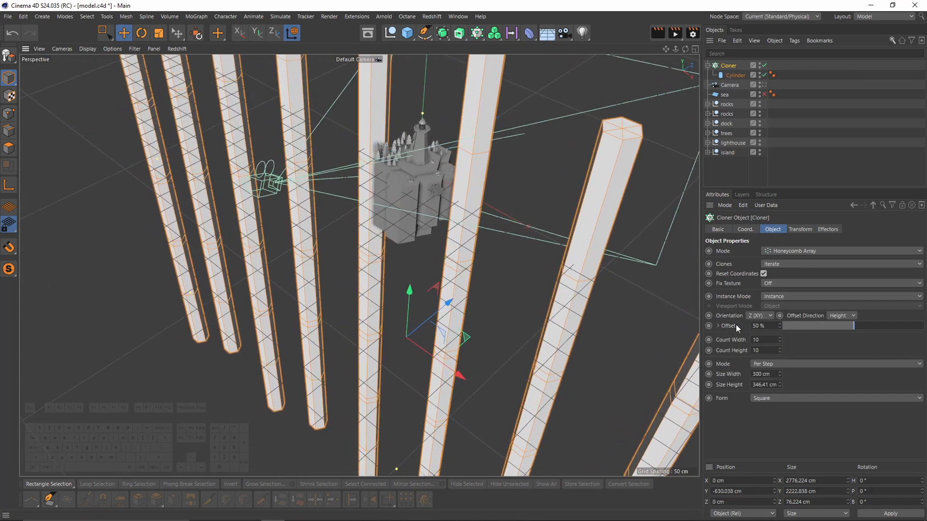
pyautogui.scroll(-2, 767, 316)
pyautogui.keyDown('alt'); pyautogui.moveTo(483, 295); pyautogui.dragTo(536, 261, button='middle'); pyautogui.keyUp('alt')
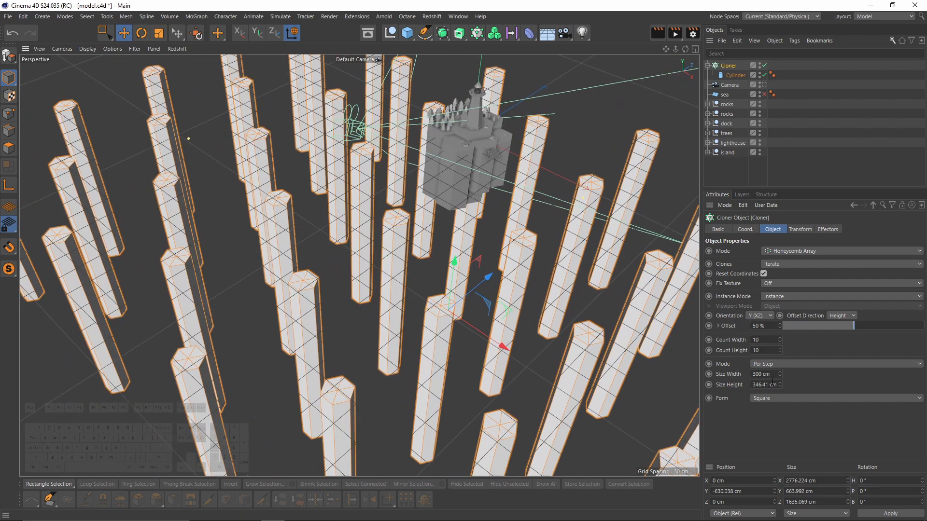
pyautogui.moveTo(780, 373); pyautogui.dragTo(780, 432)
pyautogui.moveTo(779, 385); pyautogui.dragTo(780, 436)
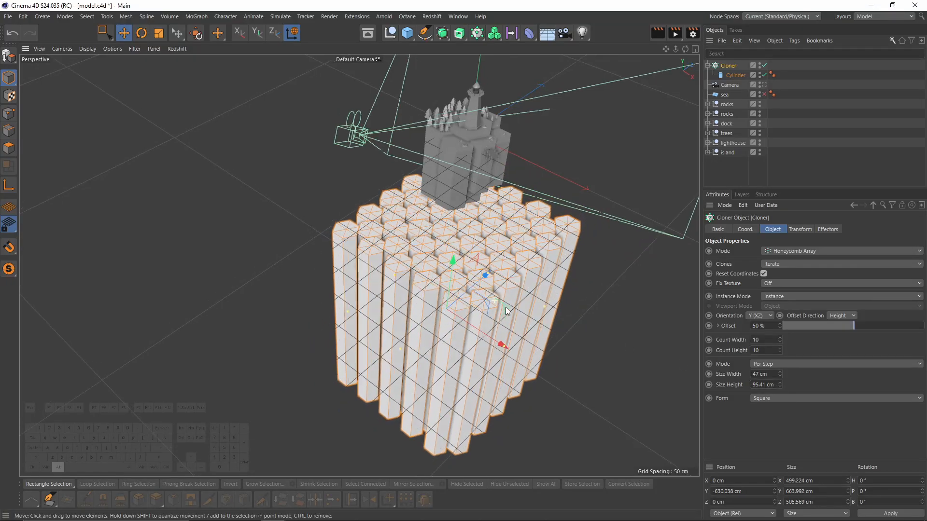
# Rotate every clone's heading by 30° in the Cloner's transform settings so the hexagonal columns line up flat side to flat side
pyautogui.keyDown('alt'); pyautogui.moveTo(505, 307); pyautogui.dragTo(464, 288); pyautogui.keyUp('alt')
pyautogui.keyDown('alt'); pyautogui.moveTo(463, 287); pyautogui.dragTo(459, 257, button='middle'); pyautogui.keyUp('alt')
pyautogui.scroll(6, 458, 257)
pyautogui.keyDown('alt'); pyautogui.moveTo(442, 247); pyautogui.dragTo(425, 241); pyautogui.keyUp('alt')
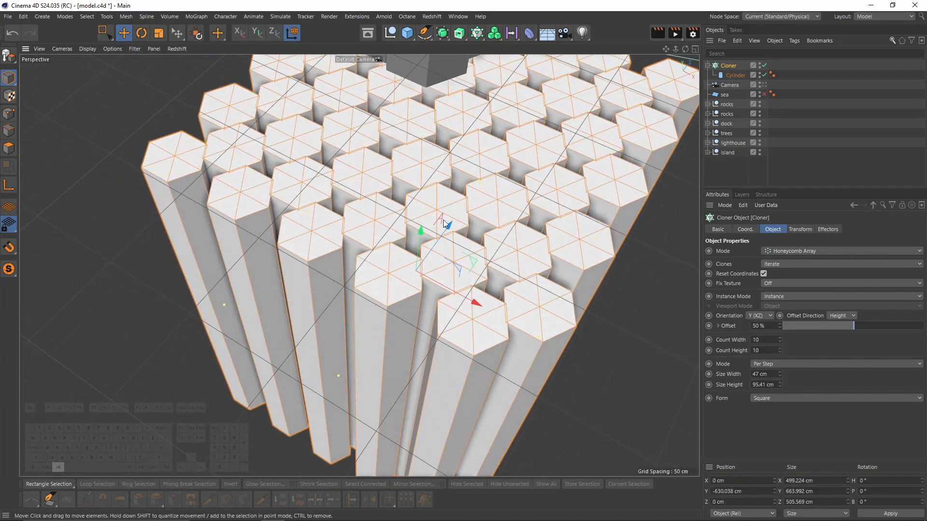
pyautogui.keyDown('alt'); pyautogui.moveTo(641, 229); pyautogui.dragTo(662, 214, button='middle'); pyautogui.keyUp('alt')
pyautogui.keyDown('alt'); pyautogui.moveTo(600, 286); pyautogui.dragTo(621, 301, button='middle'); pyautogui.keyUp('alt')
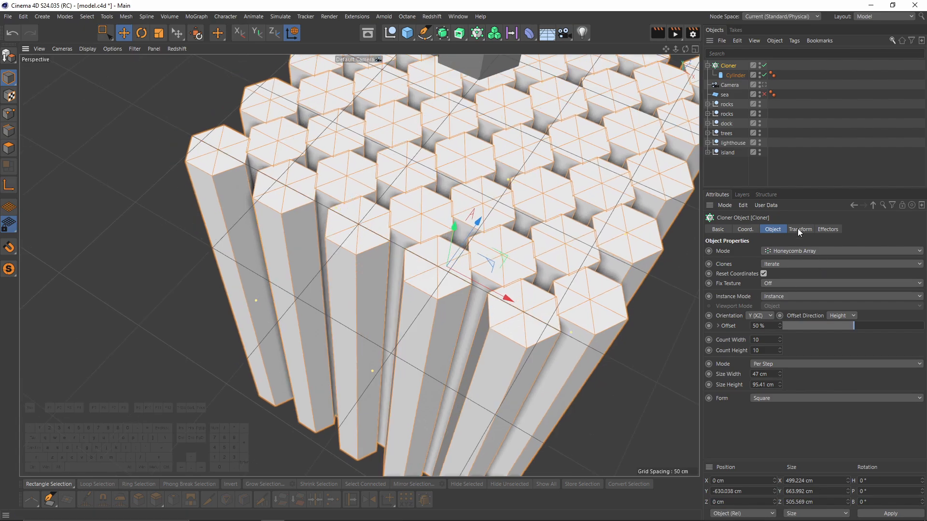
pyautogui.click(799, 229)
pyautogui.moveTo(874, 264)
pyautogui.mouseDown()
pyautogui.moveTo(875, 230)
pyautogui.moveTo(876, 269)
pyautogui.moveTo(863, 262)
pyautogui.mouseUp()
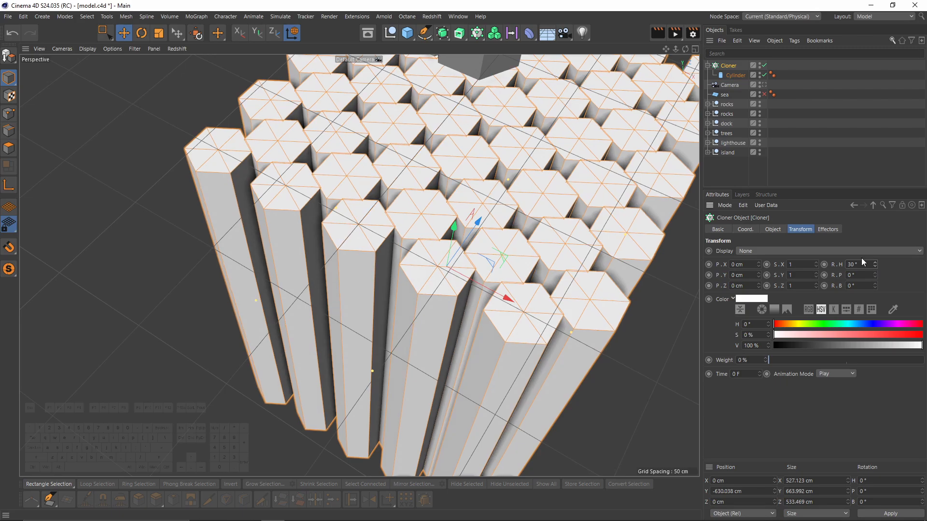
# Close the gaps between the honeycomb columns with a size width of 30 cm and a size height of 104.41 cm
pyautogui.click(772, 230)
pyautogui.moveTo(502, 312)
pyautogui.keyDown('alt'); pyautogui.mouseDown()
pyautogui.moveTo(473, 310)
pyautogui.moveTo(765, 365)
pyautogui.moveTo(779, 394)
pyautogui.moveTo(780, 370)
pyautogui.moveTo(780, 391)
pyautogui.moveTo(779, 378)
pyautogui.mouseUp(); pyautogui.keyUp('alt')
pyautogui.scroll(-5, 621, 343)
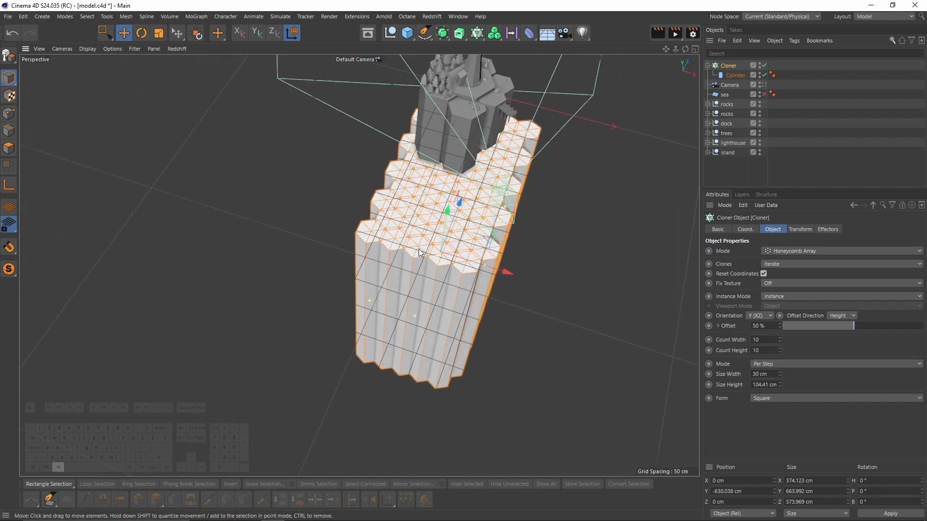
pyautogui.keyDown('alt'); pyautogui.moveTo(621, 343); pyautogui.dragTo(591, 328); pyautogui.keyUp('alt')
# Set the honeycomb array's count width and count height to 50 each
pyautogui.click(763, 340)
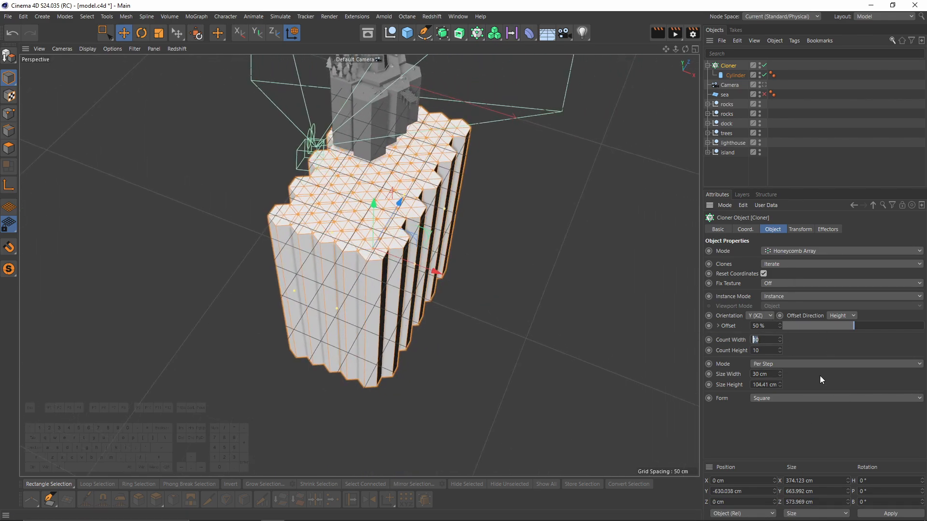
pyautogui.write('50')
pyautogui.click(763, 350)
pyautogui.write('50')
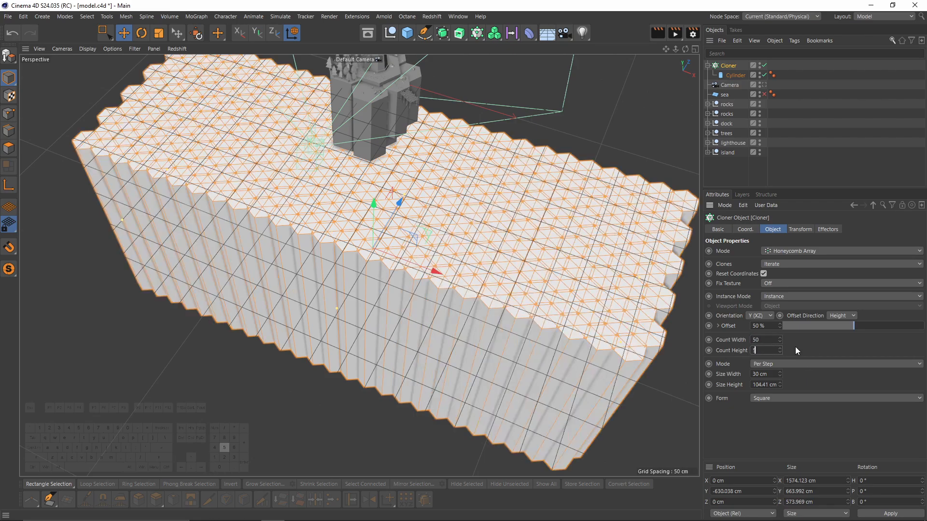
pyautogui.press('Return')
pyautogui.scroll(-5, 473, 255)
pyautogui.keyDown('alt'); pyautogui.moveTo(375, 248); pyautogui.dragTo(329, 219); pyautogui.keyUp('alt')
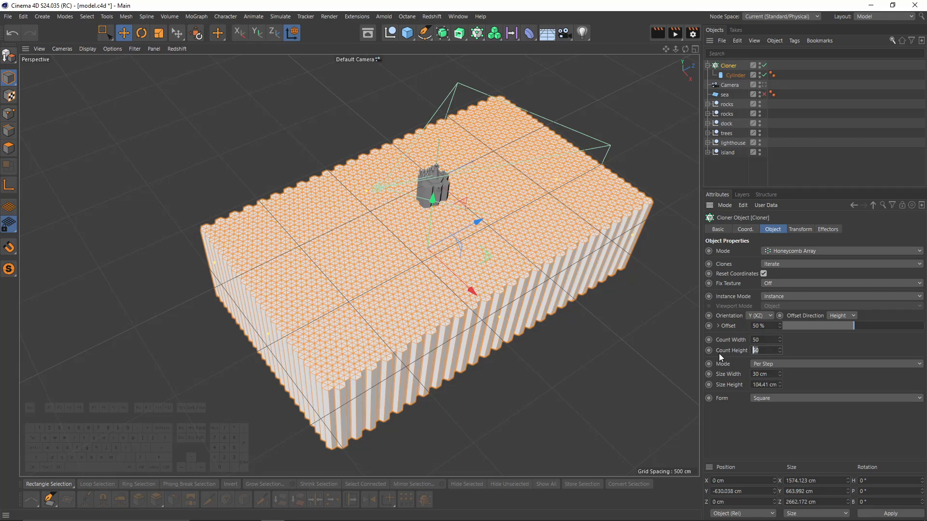
# Try count heights of 20 and 30 for the honeycomb array
pyautogui.write('2')
pyautogui.press('Return')
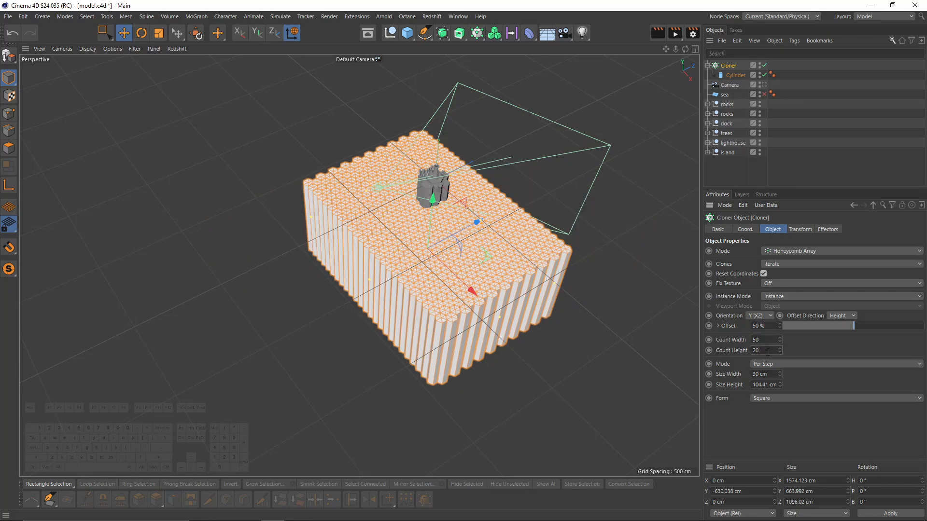
pyautogui.moveTo(767, 352); pyautogui.dragTo(704, 357)
pyautogui.write('30')
pyautogui.press('Return')
pyautogui.keyDown('alt'); pyautogui.moveTo(489, 228); pyautogui.dragTo(502, 242); pyautogui.keyUp('alt')
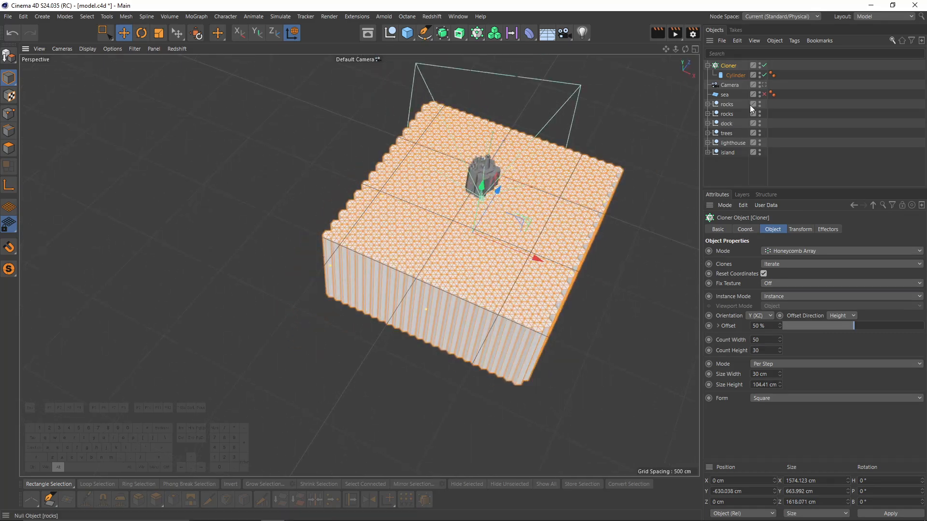
# Check the column array through the scene camera and raise the Cloner to about Y -523 cm
pyautogui.click(764, 85)
pyautogui.click(764, 84)
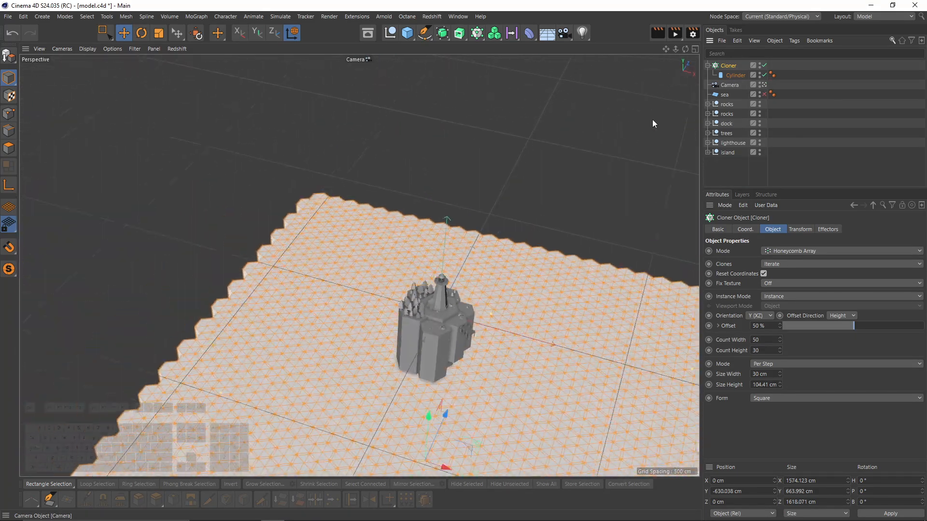
pyautogui.keyDown('alt'); pyautogui.moveTo(464, 187); pyautogui.dragTo(389, 169); pyautogui.keyUp('alt')
pyautogui.keyDown('alt'); pyautogui.moveTo(516, 225); pyautogui.dragTo(430, 164); pyautogui.keyUp('alt')
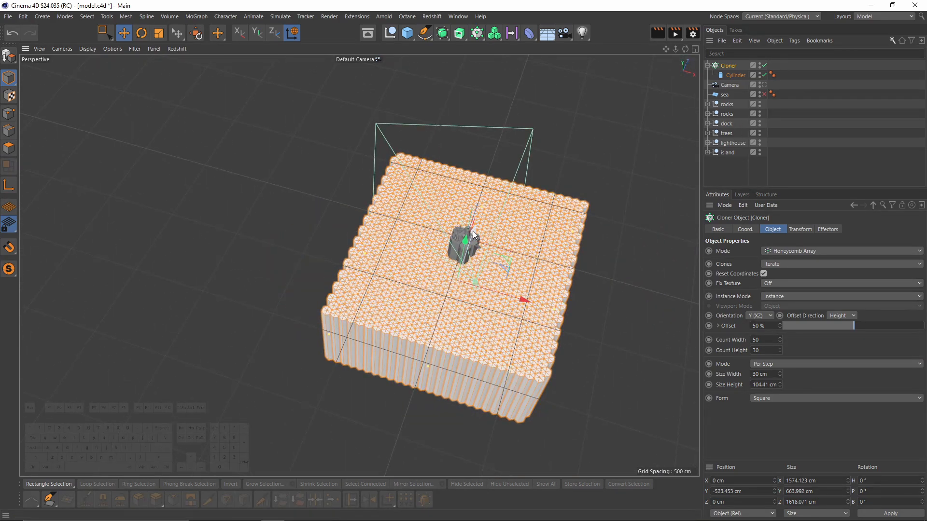
# Enlarge the honeycomb array to a count width of 60 and a count height of 40
pyautogui.keyDown('alt'); pyautogui.moveTo(473, 231); pyautogui.dragTo(420, 217); pyautogui.keyUp('alt')
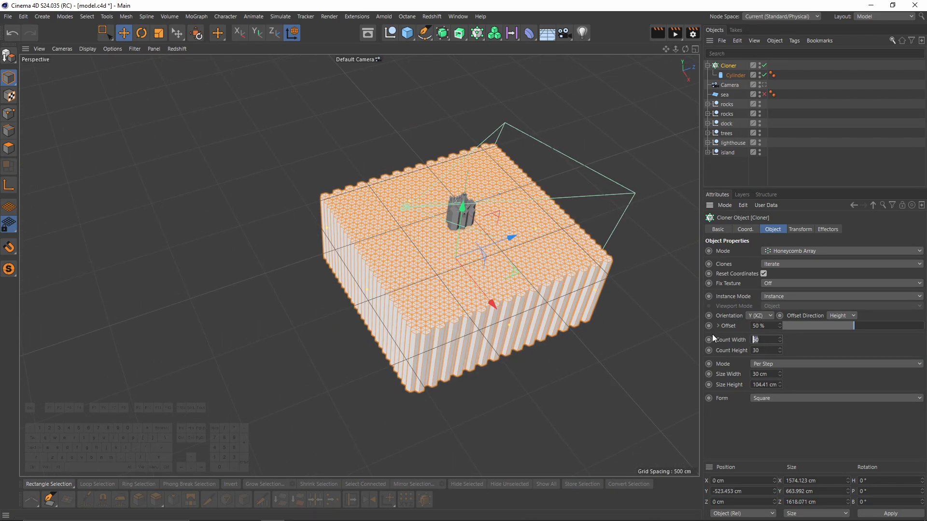
pyautogui.write('6')
pyautogui.press('Tab')
pyautogui.write('40')
pyautogui.press('Return')
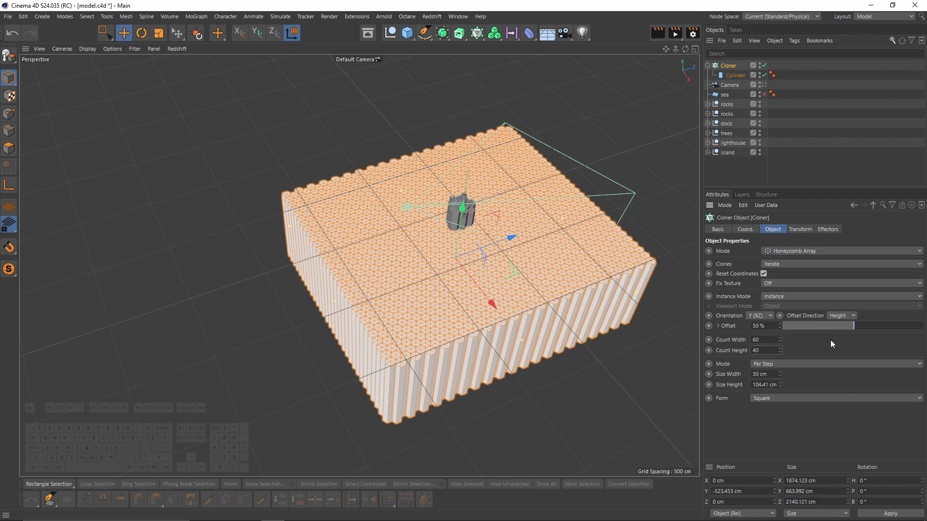
pyautogui.moveTo(503, 225)
pyautogui.keyDown('alt'); pyautogui.mouseDown()
pyautogui.moveTo(513, 190)
pyautogui.moveTo(508, 215)
pyautogui.mouseUp(); pyautogui.keyUp('alt')
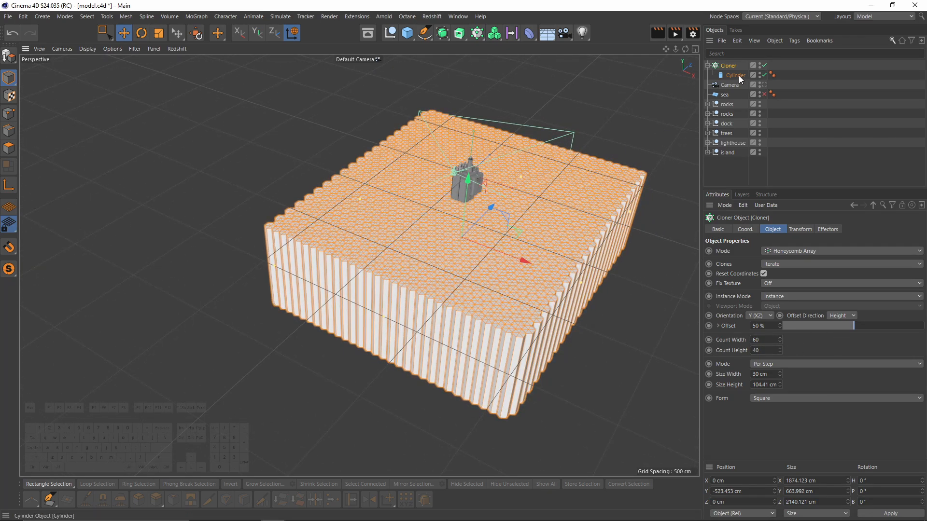
# Add a Random effector to the Cloner and set its random mode to Noise
pyautogui.click(479, 33)
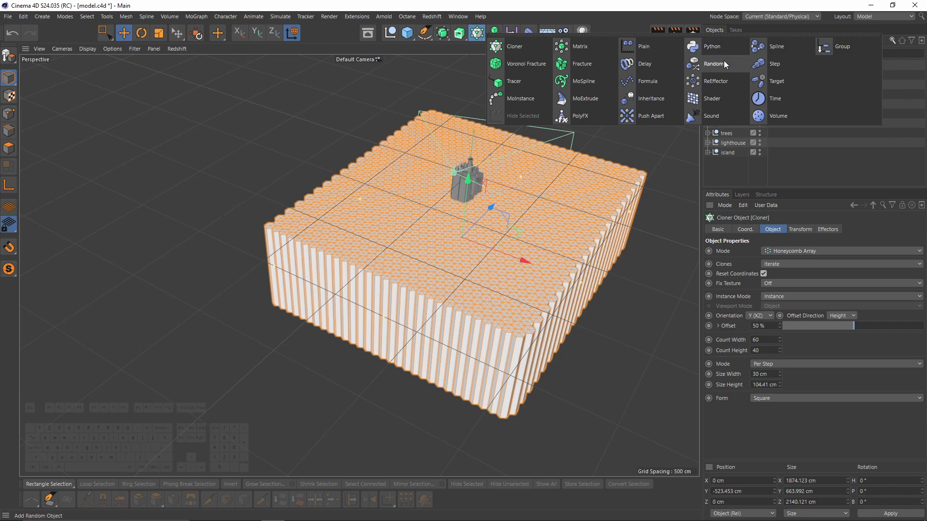
pyautogui.click(714, 64)
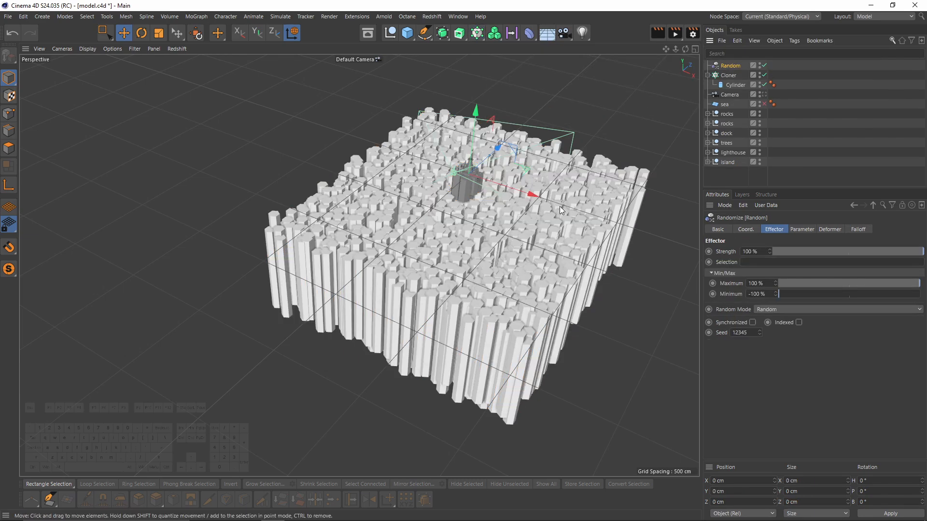
pyautogui.click(788, 309)
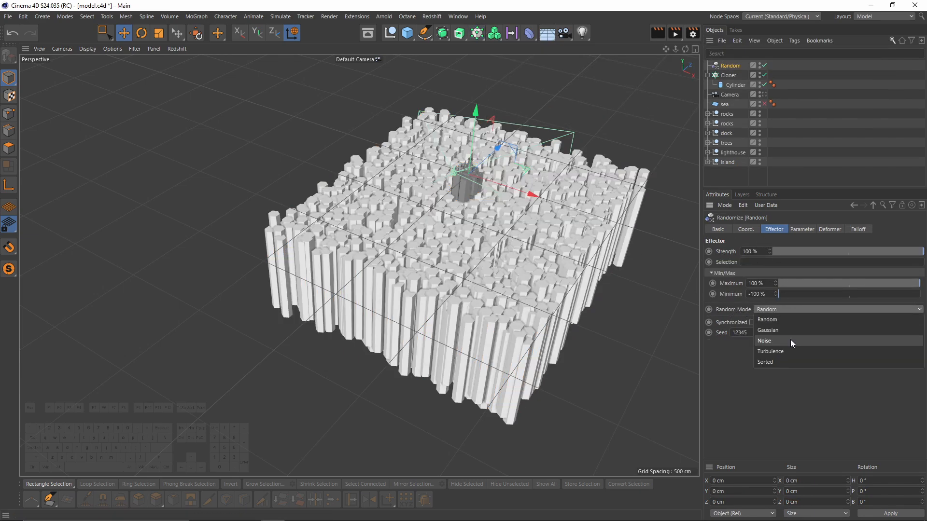
pyautogui.click(790, 340)
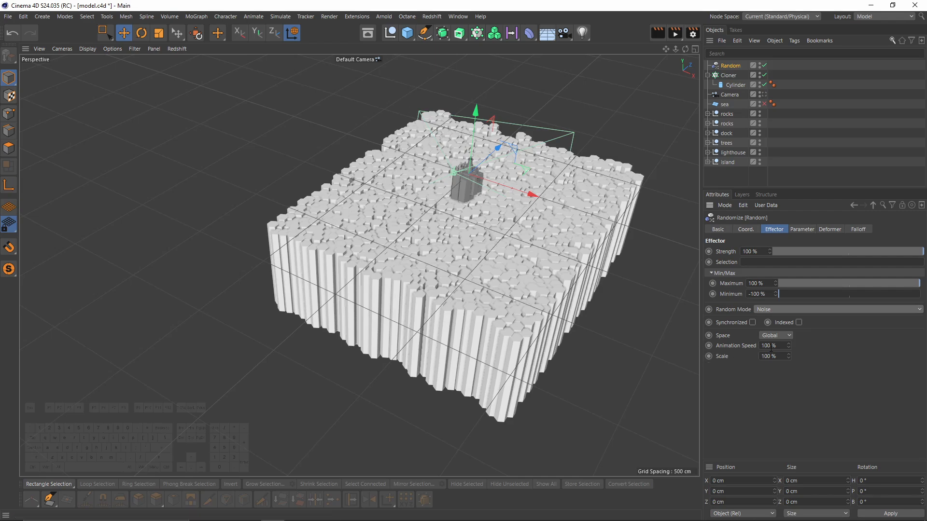
# Set the Random effector's noise space to UV and its noise scale to 25 %
pyautogui.click(786, 355)
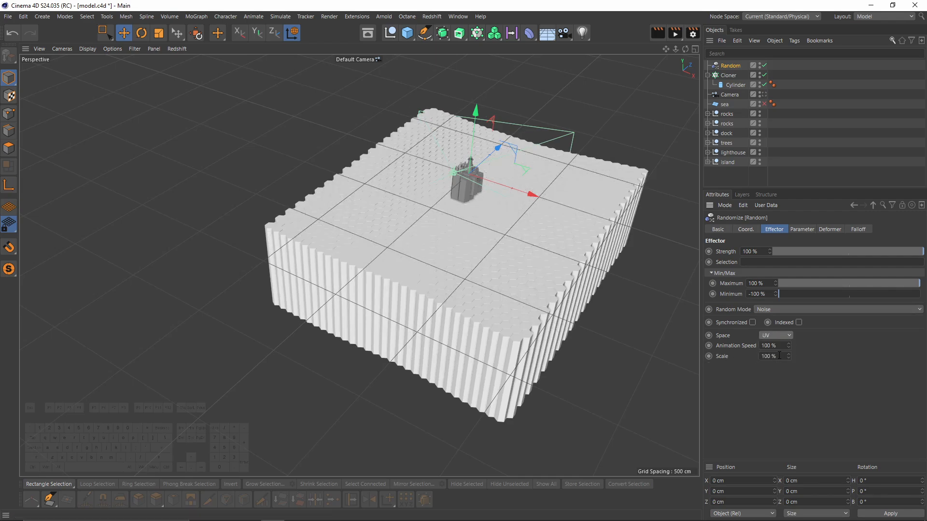
pyautogui.scroll(2, 548, 232)
pyautogui.click(785, 359)
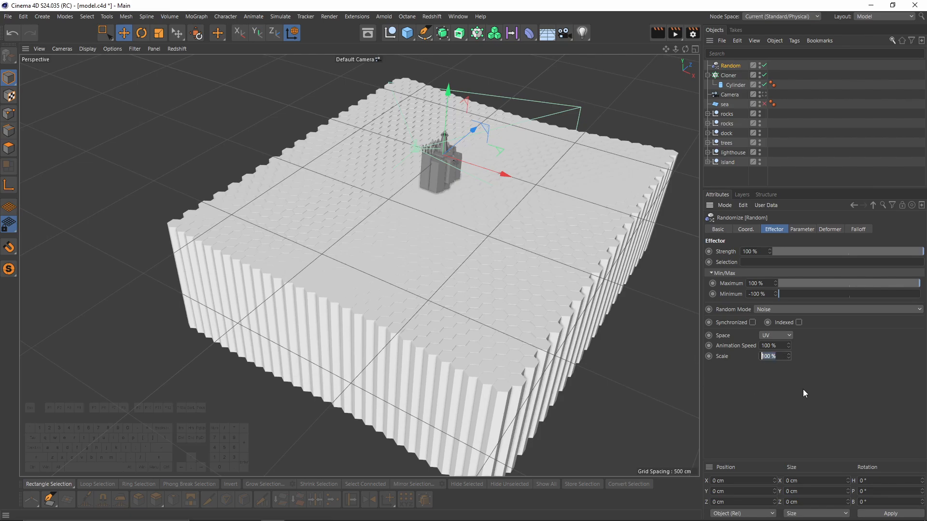
pyautogui.write('25')
pyautogui.press('Return')
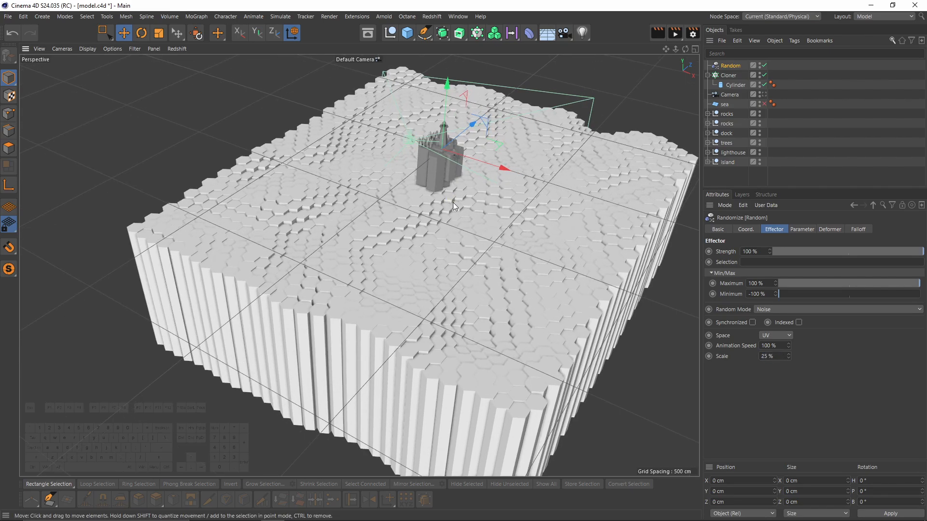
pyautogui.keyDown('alt'); pyautogui.moveTo(452, 202); pyautogui.dragTo(511, 246); pyautogui.keyUp('alt')
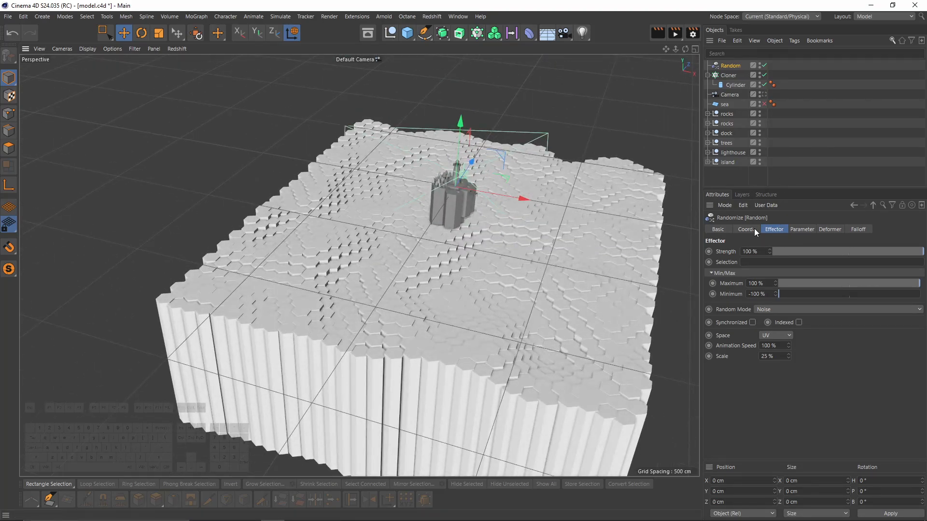
# Set the Random effector's position variation to 0 cm in X and Z and about 646 cm in Y
pyautogui.click(801, 230)
pyautogui.moveTo(770, 293); pyautogui.dragTo(763, 288)
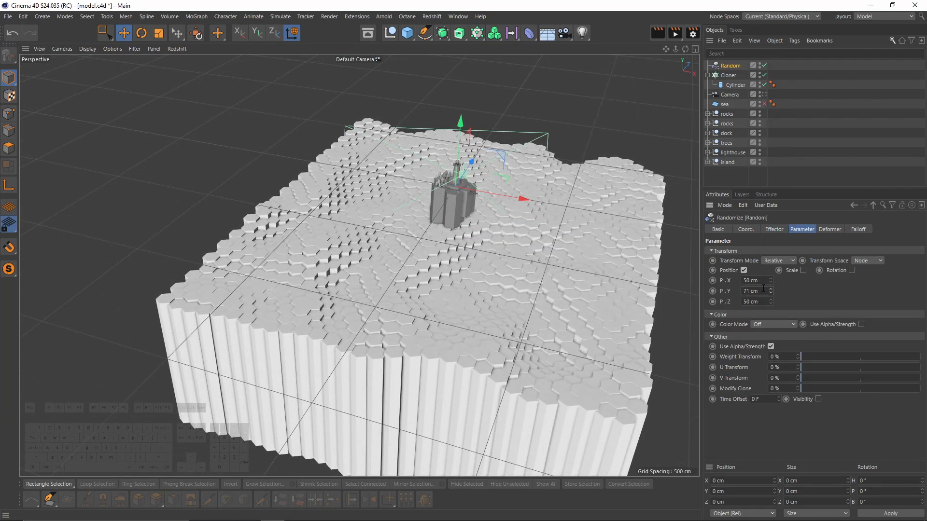
pyautogui.write('0')
pyautogui.click(757, 302)
pyautogui.write('0')
pyautogui.press('Return')
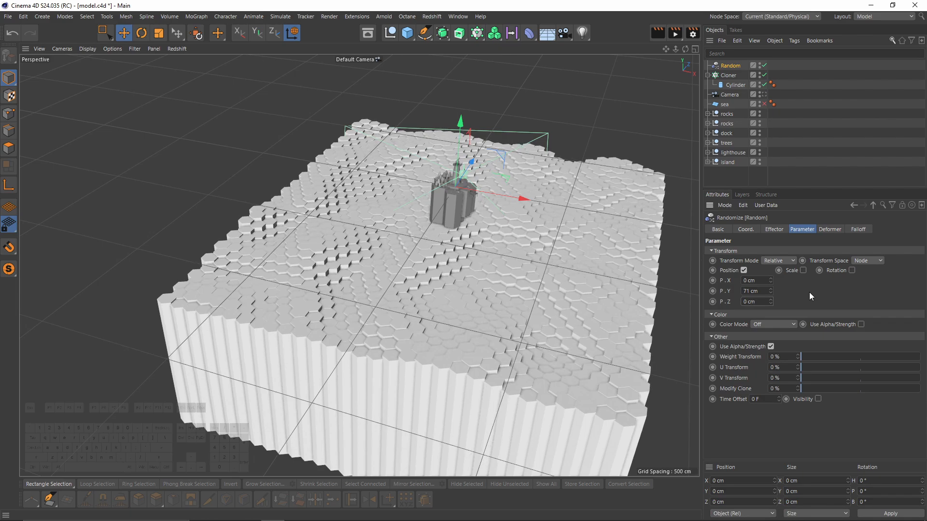
pyautogui.moveTo(771, 291); pyautogui.dragTo(771, 207)
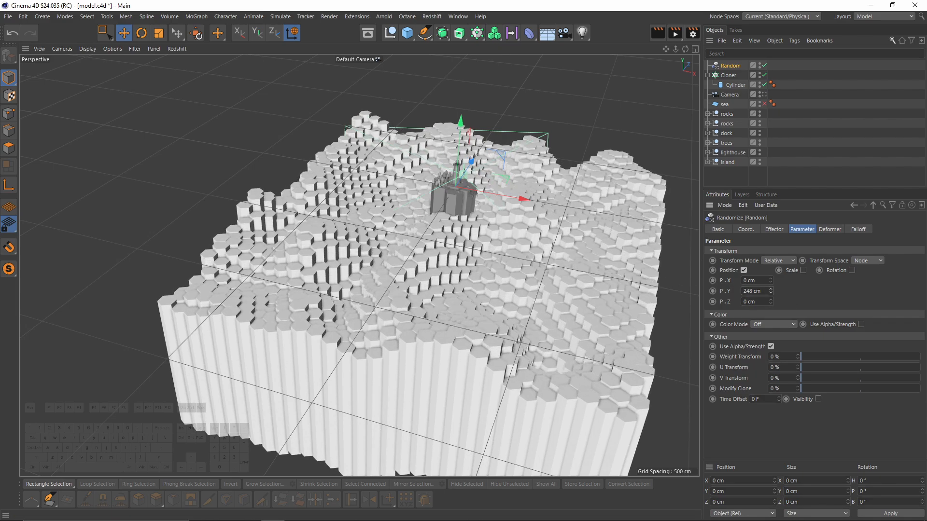
pyautogui.moveTo(771, 291); pyautogui.dragTo(771, 101)
# Enable uniform scale variation on the Random effector with a scale of about 0.4
pyautogui.click(802, 271)
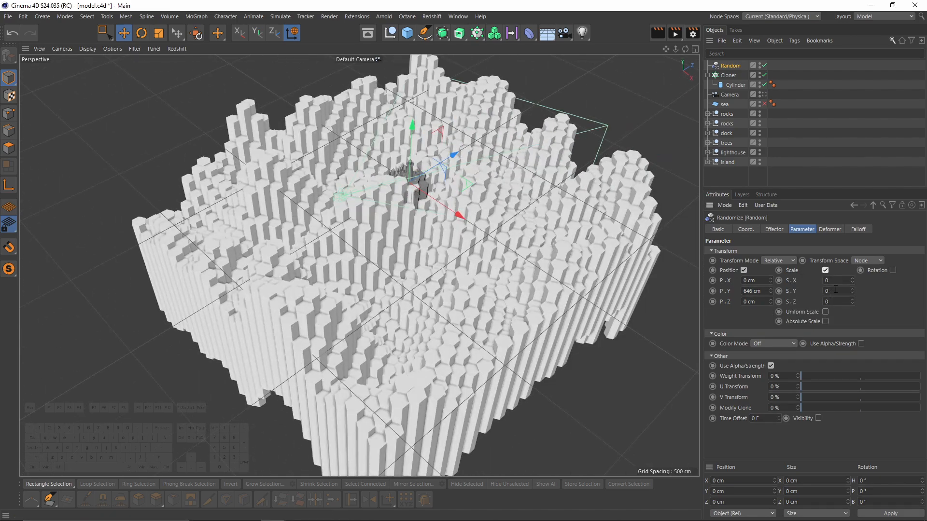
pyautogui.click(824, 312)
pyautogui.moveTo(852, 280); pyautogui.dragTo(852, 226)
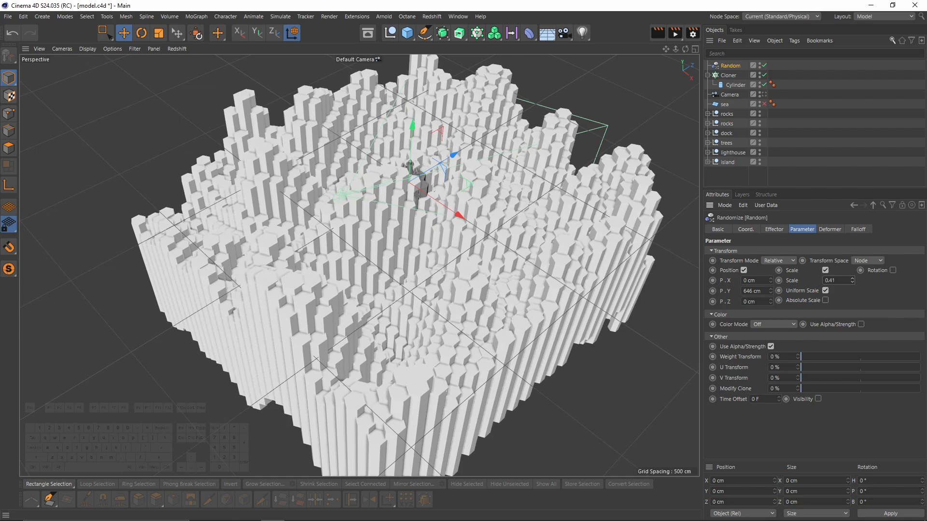
pyautogui.keyDown('alt'); pyautogui.moveTo(646, 274); pyautogui.dragTo(461, 189); pyautogui.keyUp('alt')
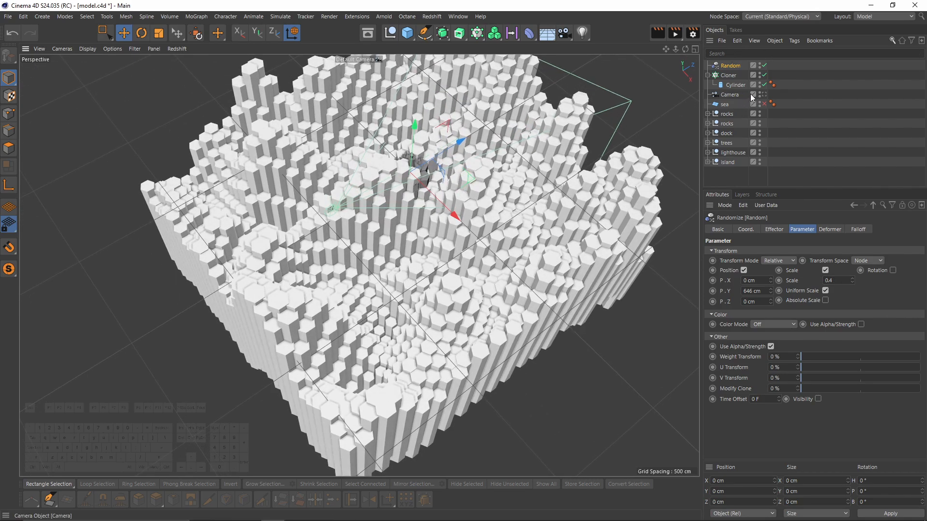
# Check the columns through the scene camera and move the Cloner to about X -339 cm, Z 290 cm so the island stands clear
pyautogui.click(764, 95)
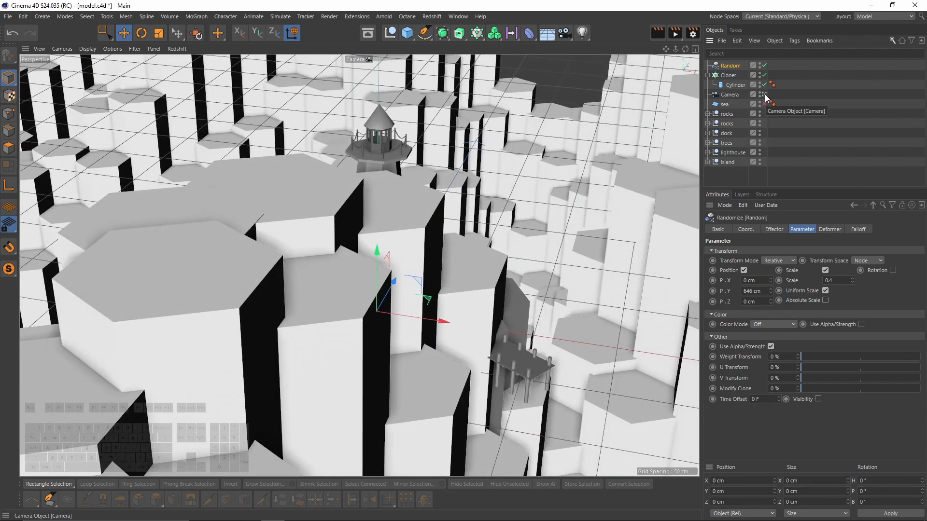
pyautogui.click(764, 94)
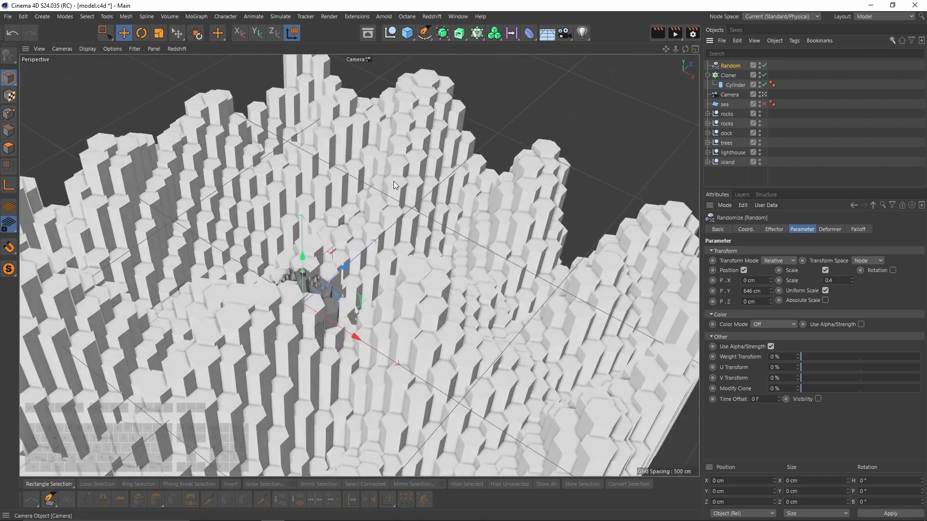
pyautogui.click(727, 75)
pyautogui.keyDown('alt'); pyautogui.moveTo(449, 198); pyautogui.dragTo(448, 237); pyautogui.keyUp('alt')
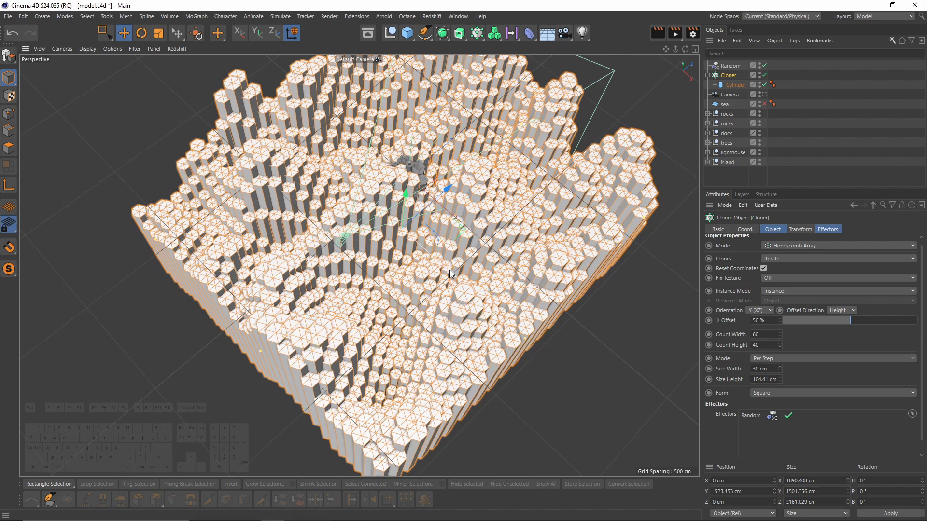
pyautogui.moveTo(450, 270); pyautogui.dragTo(422, 246)
pyautogui.moveTo(409, 172); pyautogui.dragTo(453, 151)
pyautogui.moveTo(443, 215); pyautogui.dragTo(424, 207)
pyautogui.moveTo(397, 152); pyautogui.dragTo(411, 134)
pyautogui.keyDown('alt'); pyautogui.moveTo(429, 168); pyautogui.dragTo(410, 150); pyautogui.keyUp('alt')
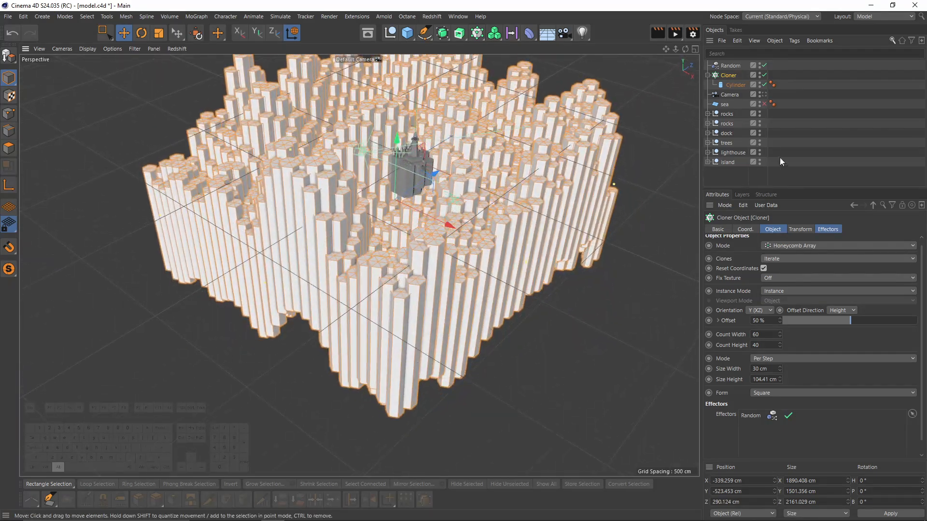
# Check the columns through the scene camera and move the Cloner back to about Z 391 cm
pyautogui.click(764, 95)
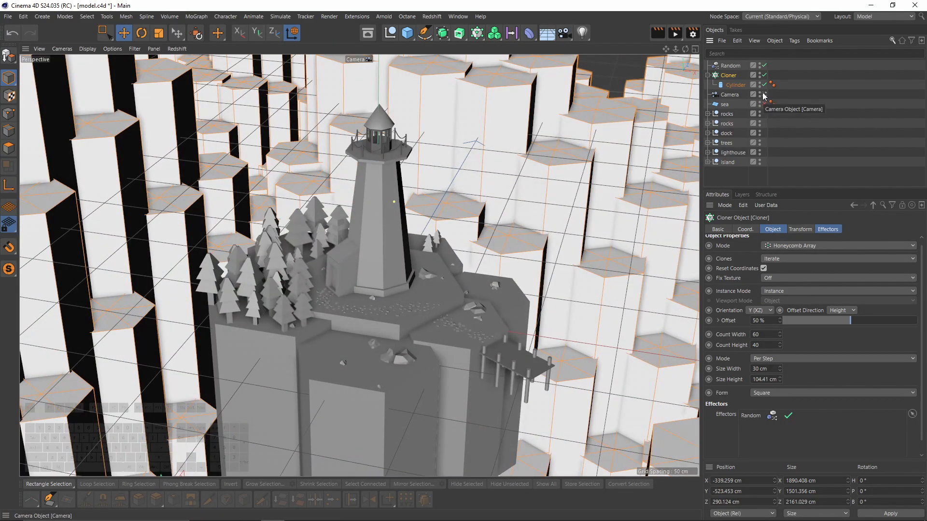
pyautogui.press('r')
pyautogui.middleClick(572, 129)
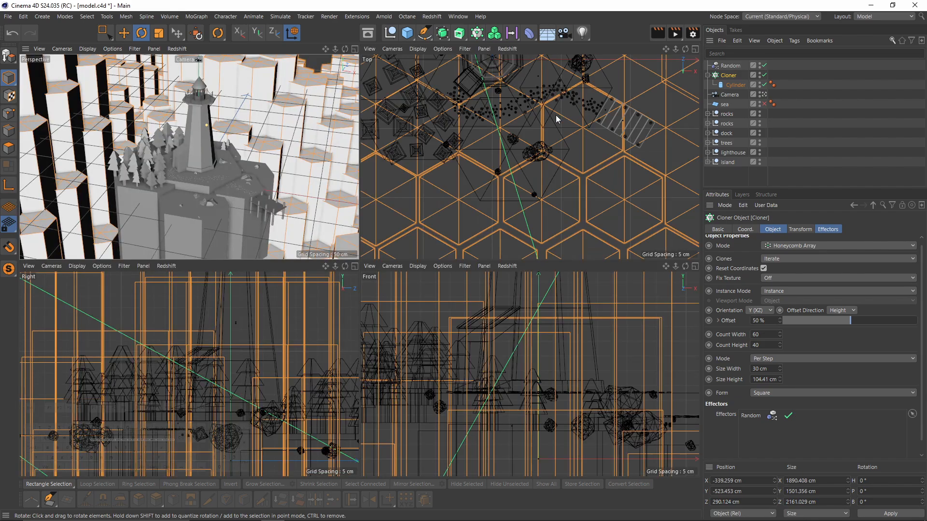
pyautogui.keyDown('alt'); pyautogui.moveTo(535, 127); pyautogui.dragTo(429, 151, button='right'); pyautogui.keyUp('alt')
pyautogui.keyDown('alt'); pyautogui.moveTo(482, 139); pyautogui.dragTo(474, 216, button='middle'); pyautogui.keyUp('alt')
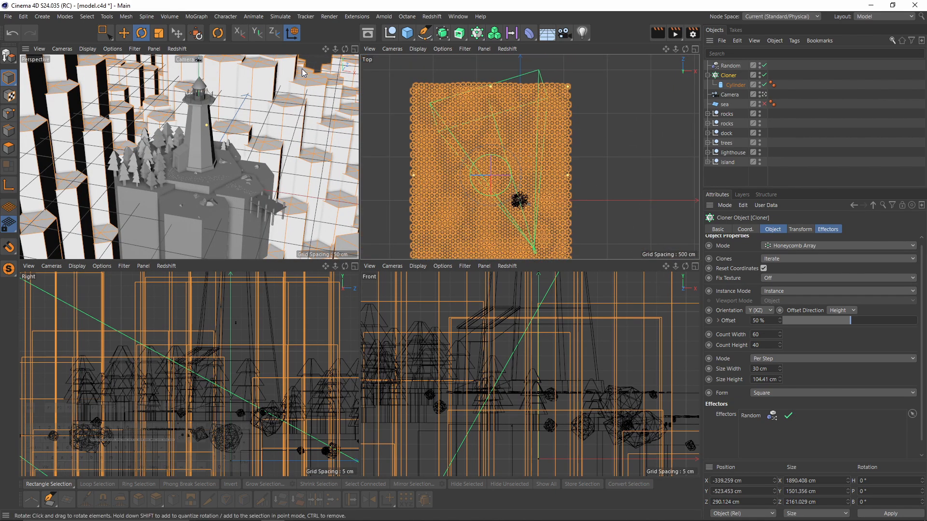
pyautogui.middleClick(308, 159)
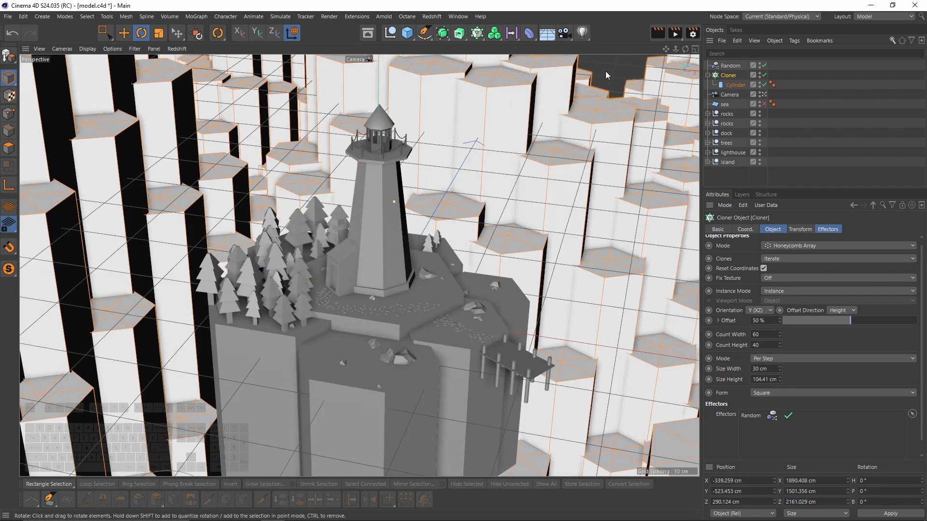
pyautogui.middleClick(598, 92)
pyautogui.middleClick(593, 109)
pyautogui.press('e')
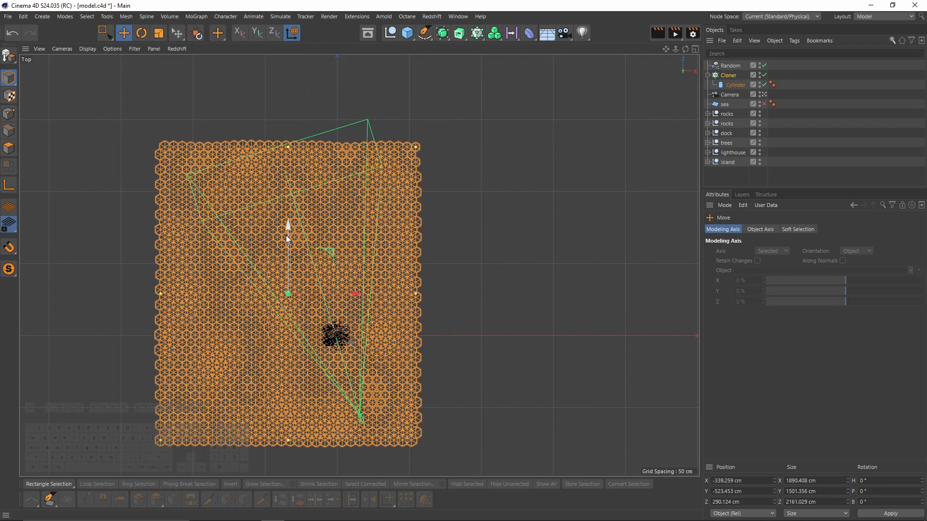
pyautogui.middleClick(285, 236)
pyautogui.moveTo(494, 143); pyautogui.dragTo(493, 139)
pyautogui.middleClick(267, 137)
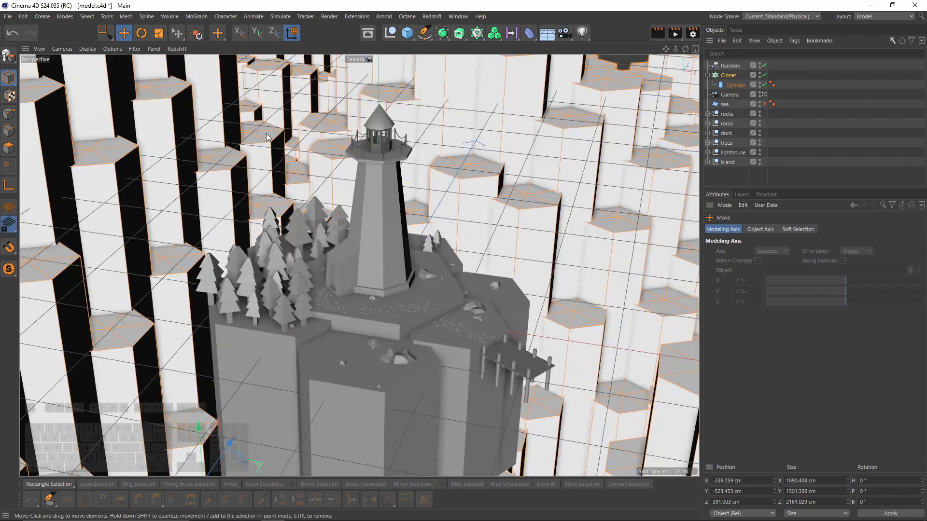
# Enable the sea object and reduce the Random effector's Y position variation
pyautogui.click(764, 105)
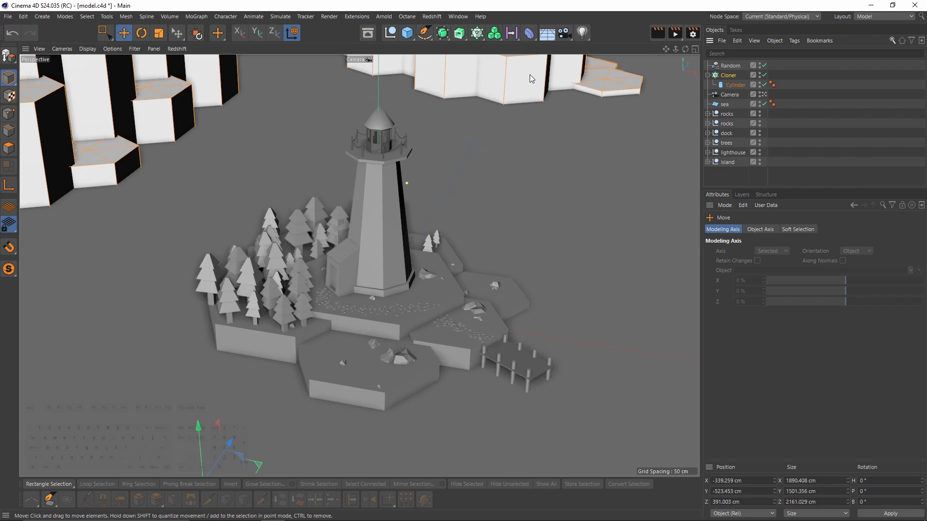
pyautogui.middleClick(519, 142)
pyautogui.middleClick(523, 343)
pyautogui.middleClick(415, 314)
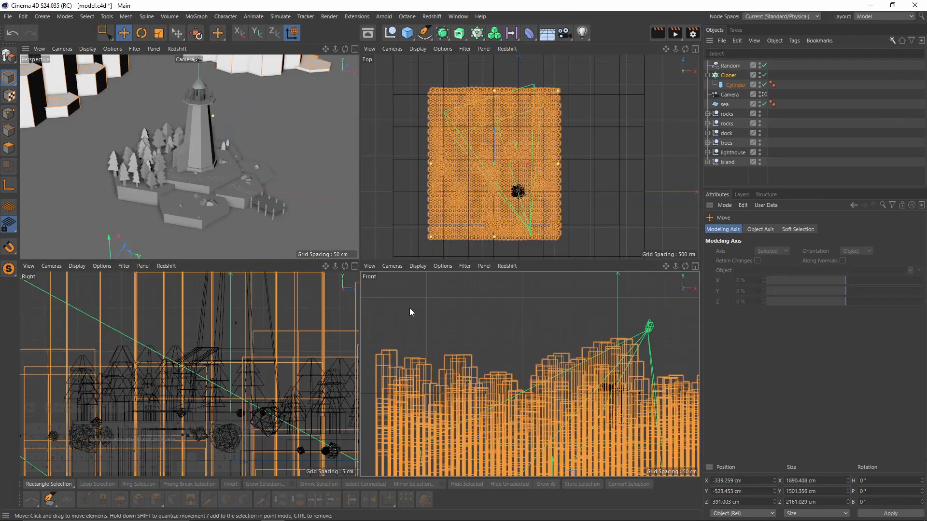
pyautogui.press('F1')
pyautogui.click(729, 66)
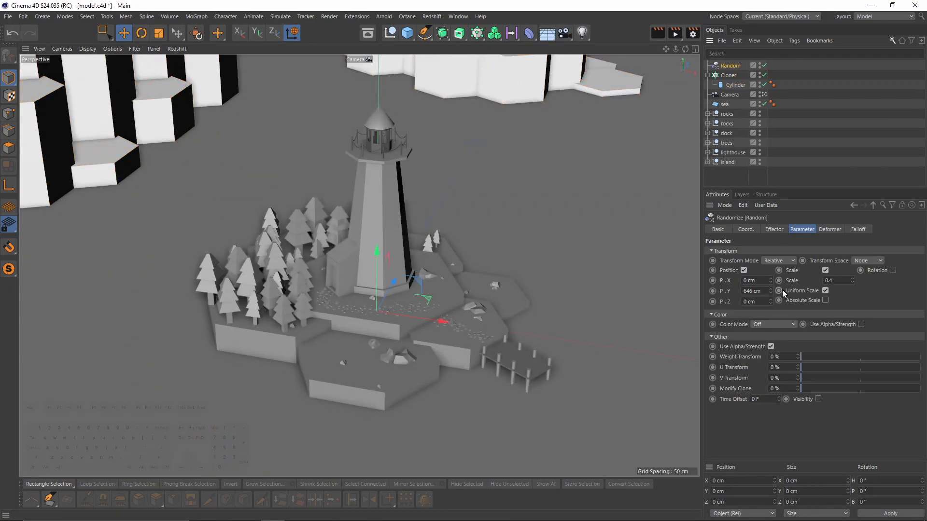
pyautogui.moveTo(771, 290); pyautogui.dragTo(771, 397)
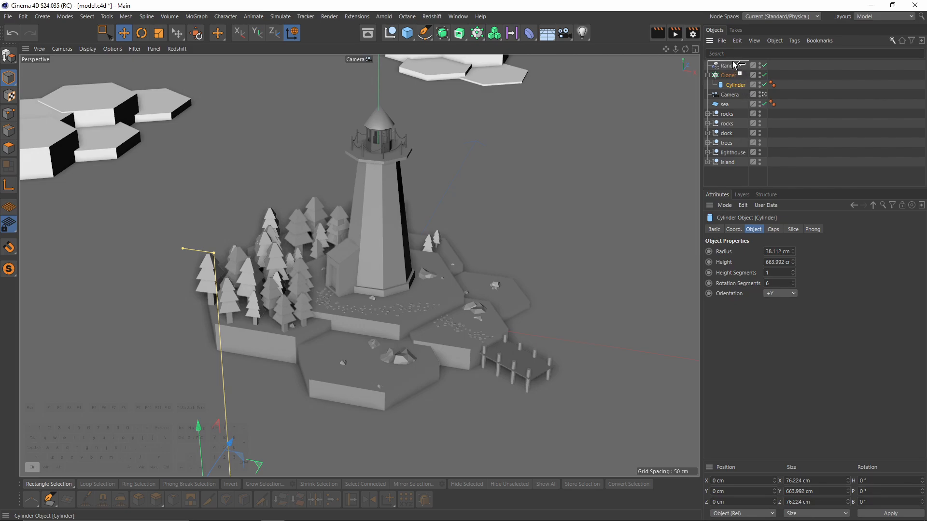
# Copy the cylinder out of the Cloner and move the copy to about X 143 cm, Z 267 cm
pyautogui.keyDown('ctrl'); pyautogui.moveTo(733, 64); pyautogui.dragTo(734, 66); pyautogui.keyUp('ctrl')
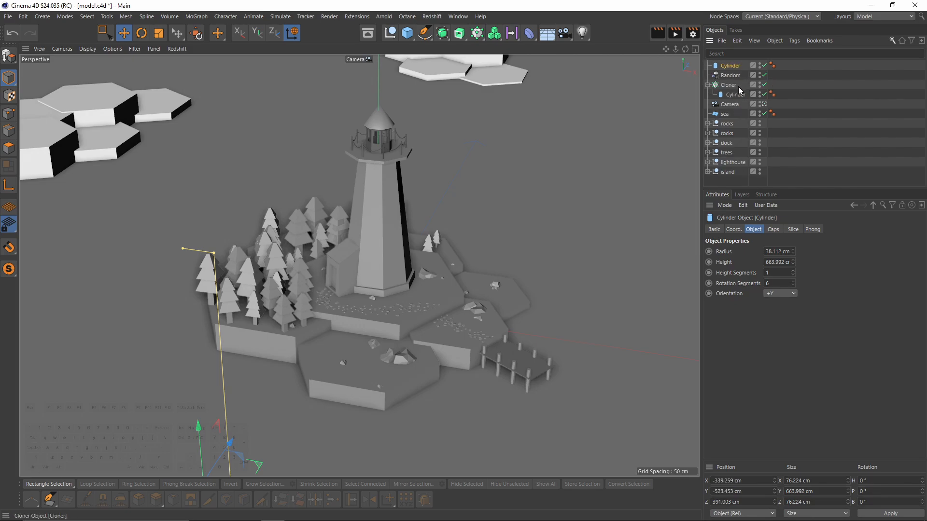
pyautogui.middleClick(550, 148)
pyautogui.middleClick(448, 215)
pyautogui.press('e')
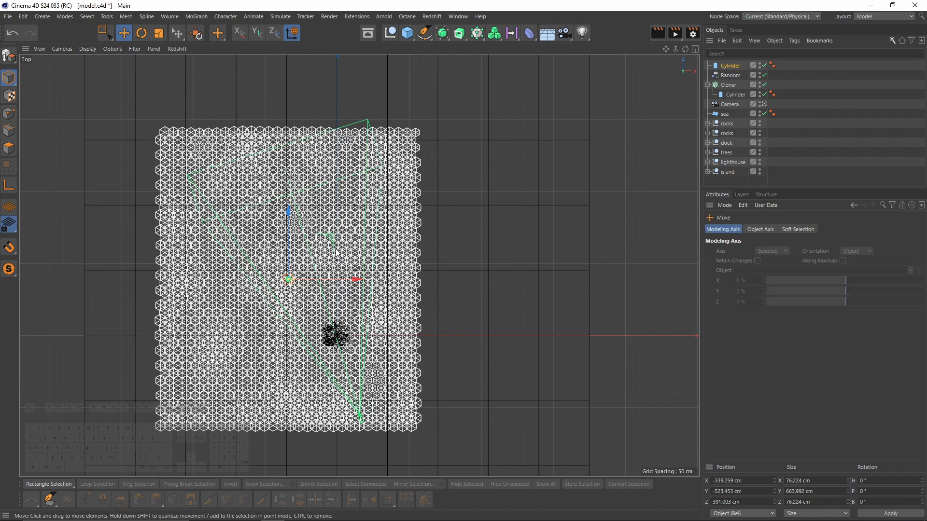
pyautogui.moveTo(360, 230); pyautogui.dragTo(413, 253)
pyautogui.middleClick(414, 253)
pyautogui.middleClick(236, 163)
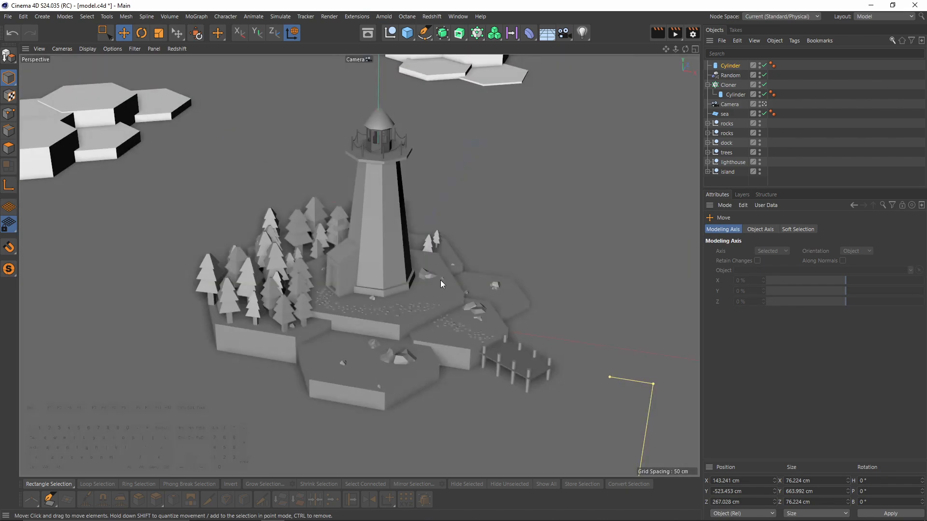
# Stretch the copied cylinder to a height of about 1040 cm and raise it to about Y -510 cm
pyautogui.middleClick(441, 281)
pyautogui.scroll(-5, 213, 342)
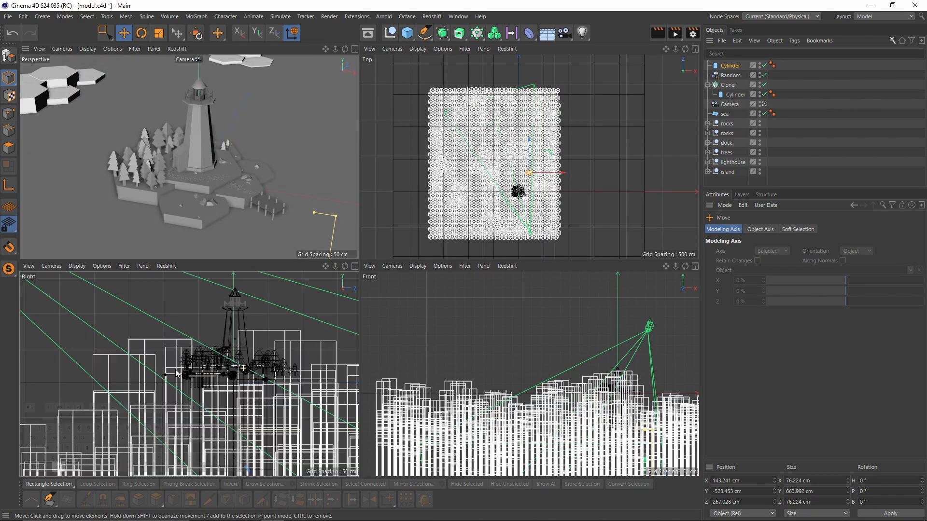
pyautogui.scroll(-5, 213, 342)
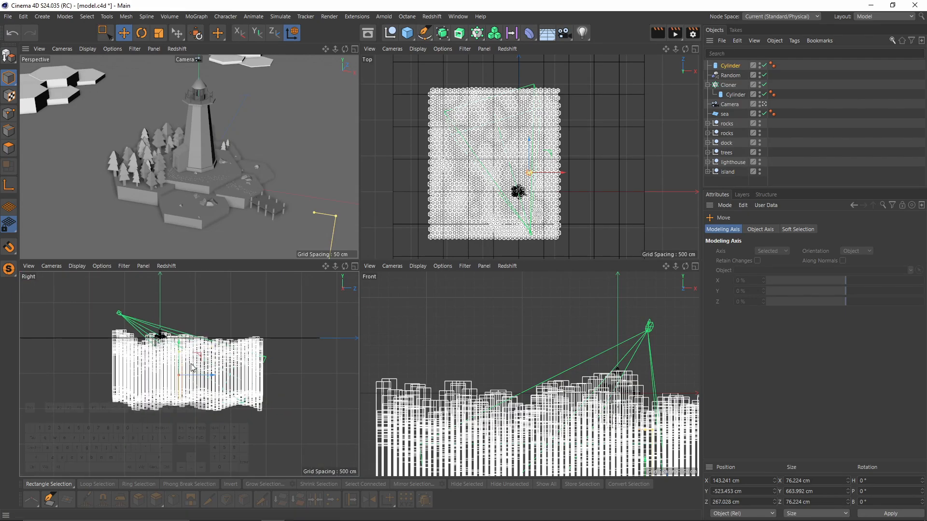
pyautogui.moveTo(181, 358); pyautogui.dragTo(189, 336)
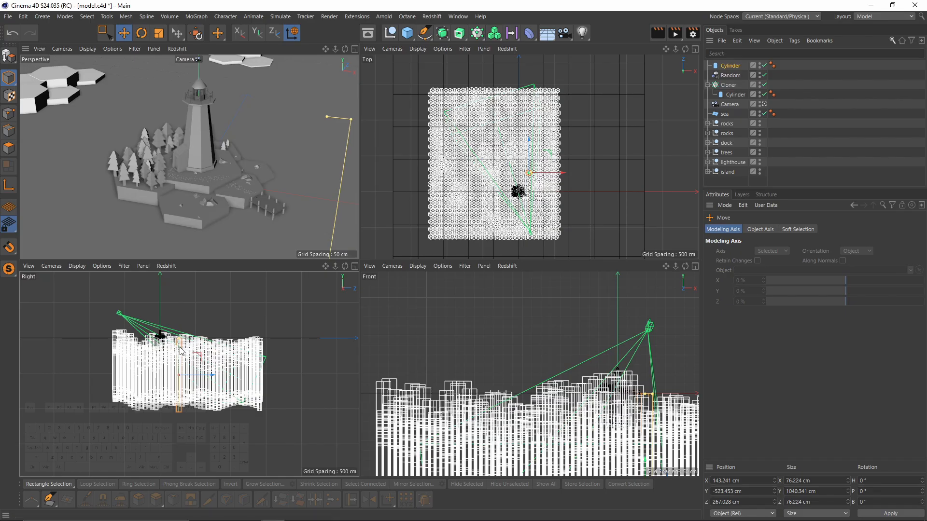
# Disable the Cloner and place a duplicate of the tall cylinder beside the original
pyautogui.middleClick(560, 162)
pyautogui.keyDown('alt'); pyautogui.moveTo(389, 302); pyautogui.dragTo(448, 243, button='middle'); pyautogui.keyUp('alt')
pyautogui.keyDown('alt'); pyautogui.moveTo(447, 243); pyautogui.dragTo(722, 128, button='right'); pyautogui.keyUp('alt')
pyautogui.click(764, 85)
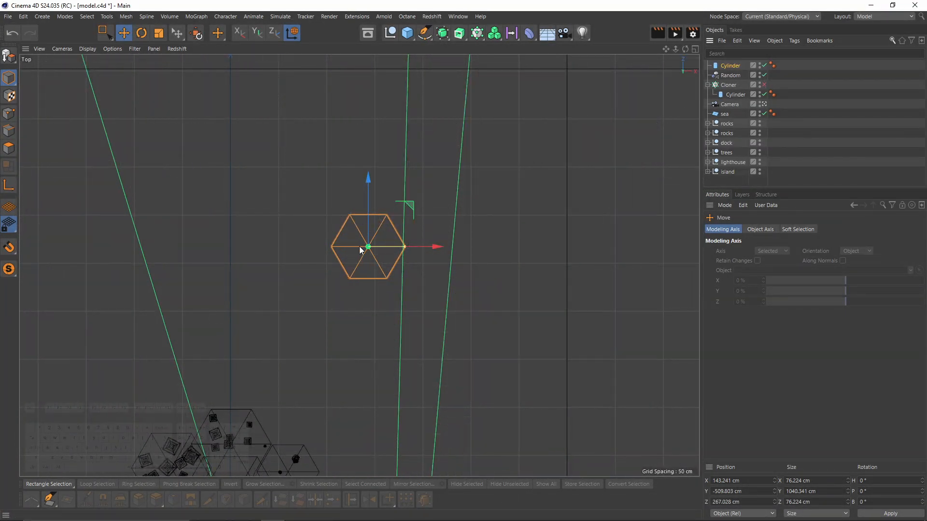
pyautogui.middleClick(550, 170)
pyautogui.middleClick(549, 170)
pyautogui.scroll(4, 365, 231)
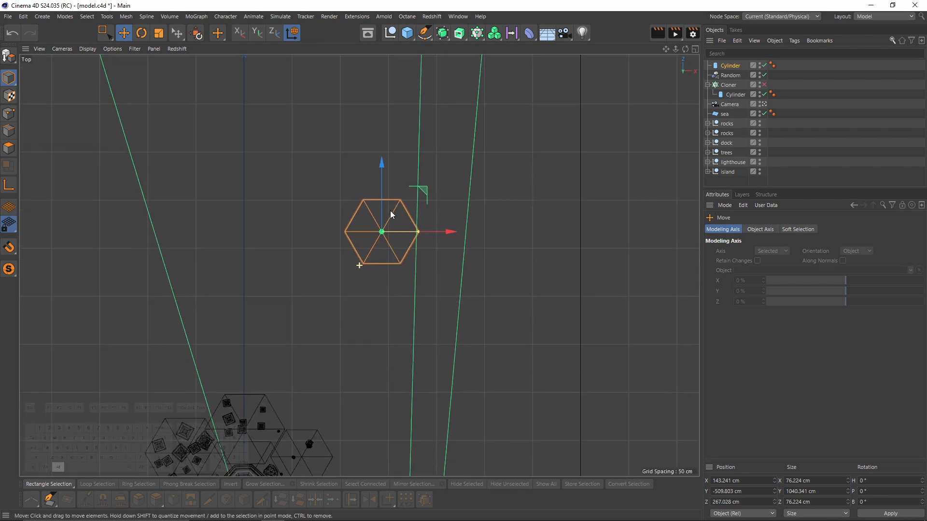
pyautogui.moveTo(416, 202); pyautogui.dragTo(453, 276)
pyautogui.press('t')
pyautogui.press('e')
pyautogui.middleClick(454, 276)
pyautogui.middleClick(308, 202)
# Add another duplicate cylinder about 545 cm high at about X 190 cm, Y -269 cm, Z 274 cm and return to the scene camera
pyautogui.click(764, 114)
pyautogui.moveTo(468, 179); pyautogui.dragTo(474, 135)
pyautogui.scroll(5, 473, 154)
pyautogui.moveTo(411, 239); pyautogui.dragTo(523, 210)
pyautogui.middleClick(483, 201)
pyautogui.middleClick(482, 202)
pyautogui.press('t')
pyautogui.click(764, 123)
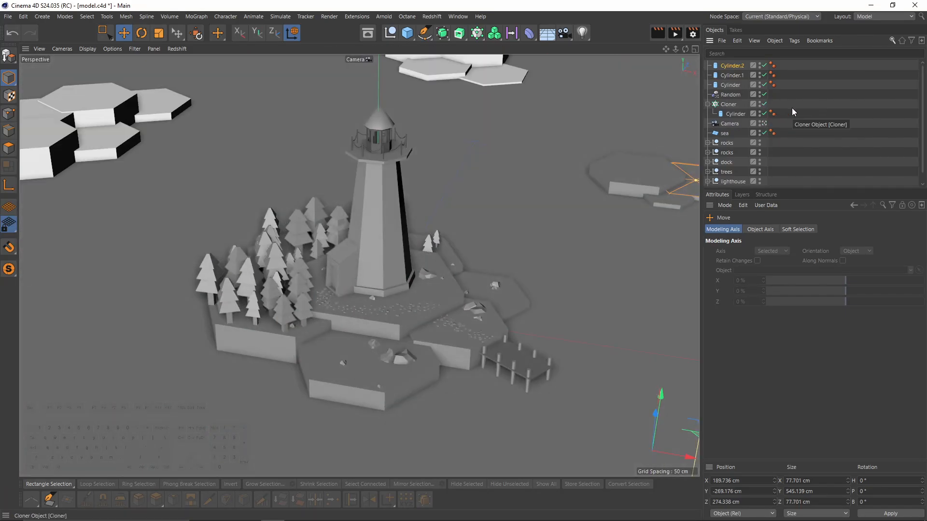
# Disable the sea and move the three separate cylinders together to about X 63 cm, Z 1478 cm at the far edge of the columns
pyautogui.click(764, 133)
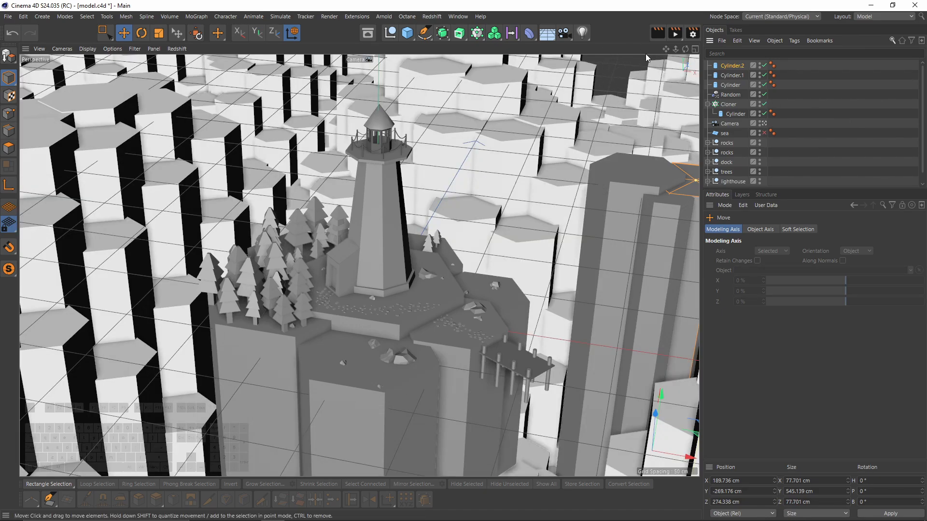
pyautogui.keyDown('ctrl'); pyautogui.click(734, 77); pyautogui.keyUp('ctrl')
pyautogui.keyDown('ctrl'); pyautogui.click(734, 85); pyautogui.keyUp('ctrl')
pyautogui.middleClick(540, 129)
pyautogui.middleClick(542, 131)
pyautogui.keyDown('alt'); pyautogui.moveTo(497, 226); pyautogui.dragTo(431, 292, button='right'); pyautogui.keyUp('alt')
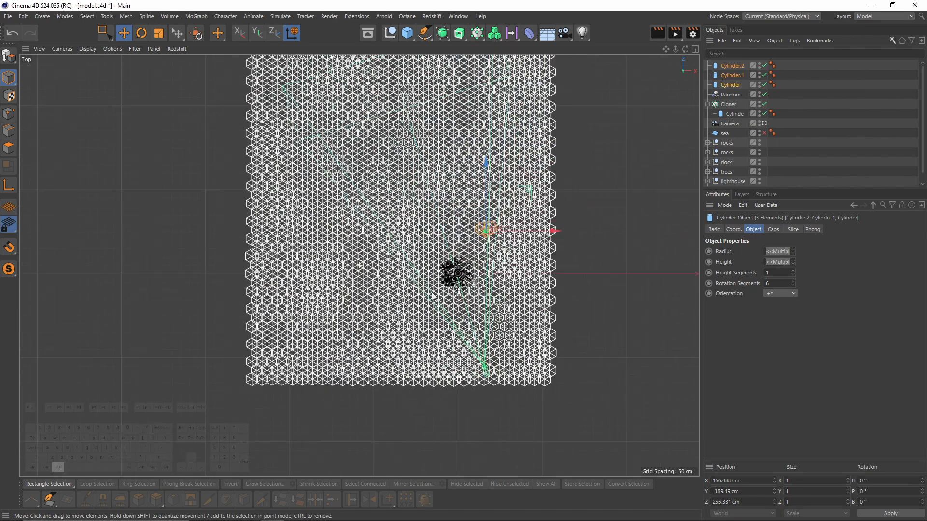
pyautogui.keyDown('alt'); pyautogui.moveTo(432, 293); pyautogui.dragTo(402, 371, button='middle'); pyautogui.keyUp('alt')
pyautogui.moveTo(498, 269); pyautogui.dragTo(462, 64)
pyautogui.middleClick(437, 112)
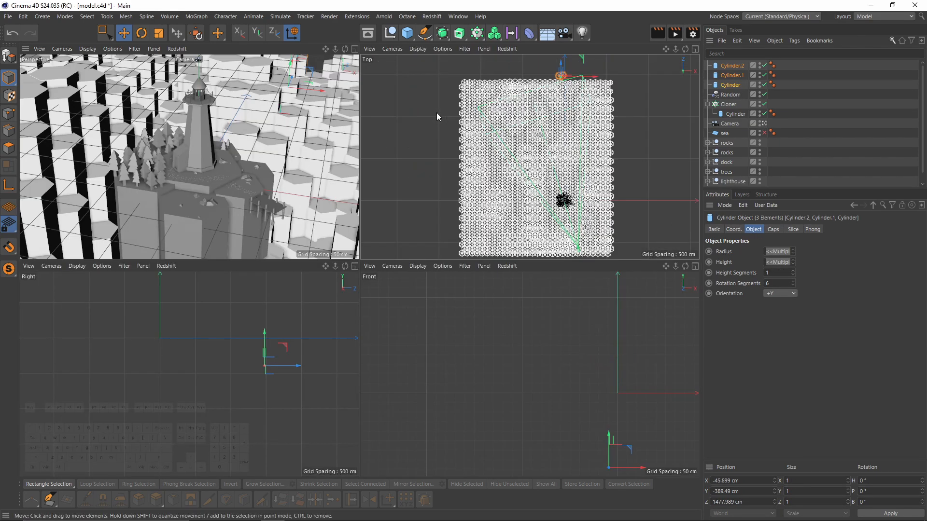
pyautogui.moveTo(320, 89); pyautogui.dragTo(341, 94)
pyautogui.middleClick(341, 94)
pyautogui.moveTo(642, 132); pyautogui.dragTo(656, 135)
pyautogui.press('t')
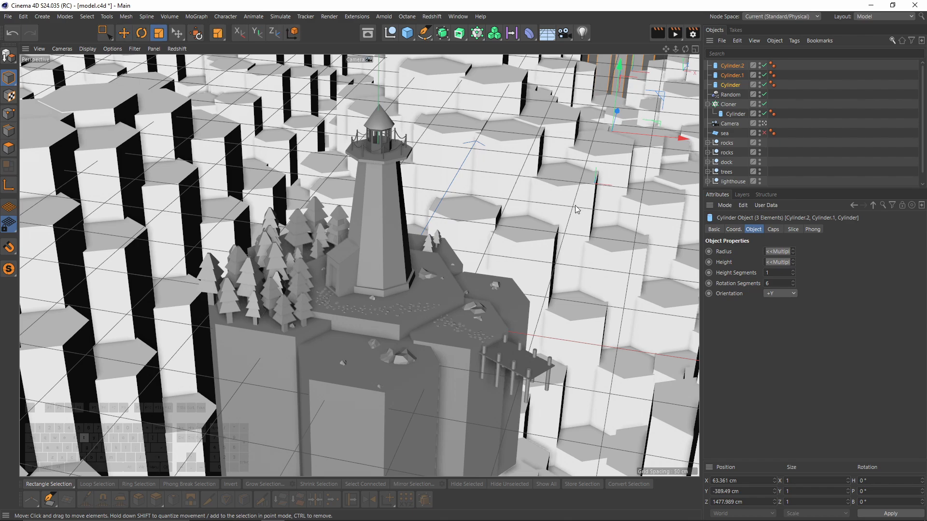
# Group the three cylinders, the Random effector and the Cloner into a null named "underworld"
pyautogui.click(707, 104)
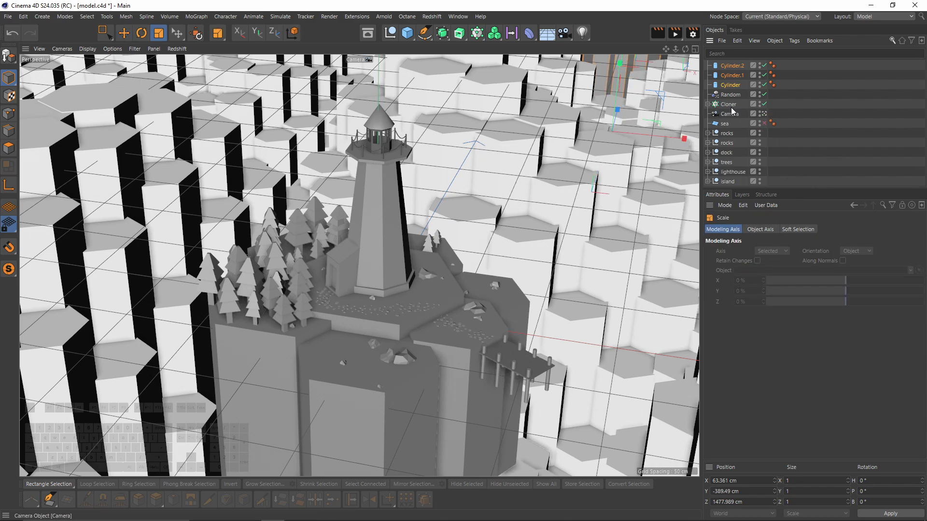
pyautogui.click(729, 105)
pyautogui.keyDown('shift'); pyautogui.click(731, 67); pyautogui.keyUp('shift')
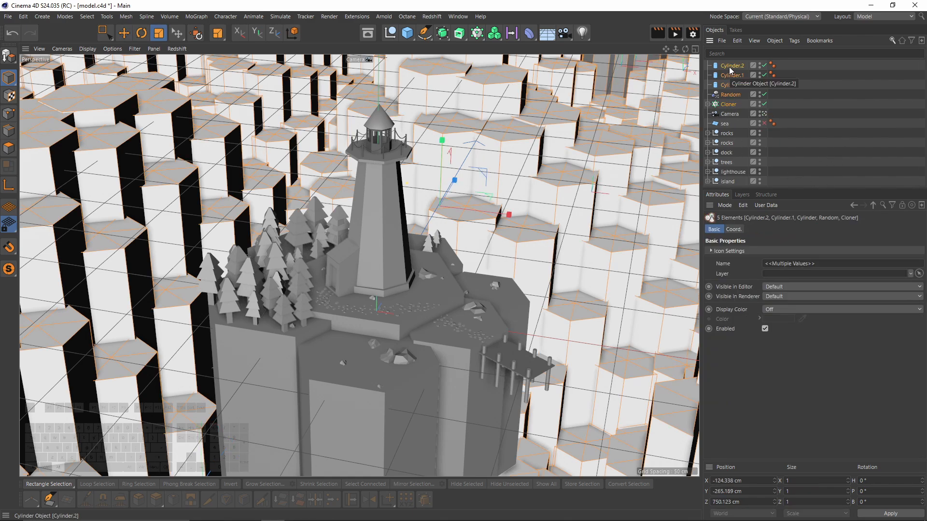
pyautogui.hotkey('alt', 'g')
pyautogui.moveTo(730, 91); pyautogui.dragTo(729, 90)
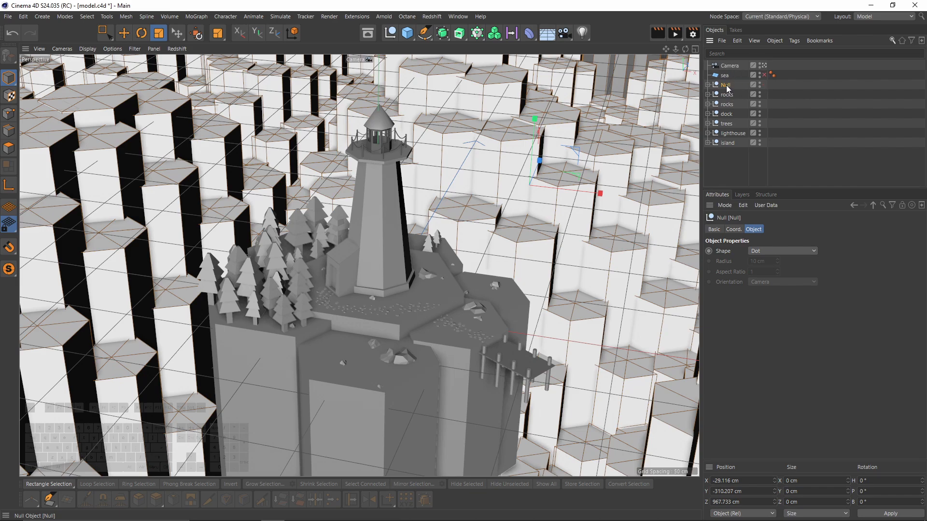
pyautogui.doubleClick(727, 85)
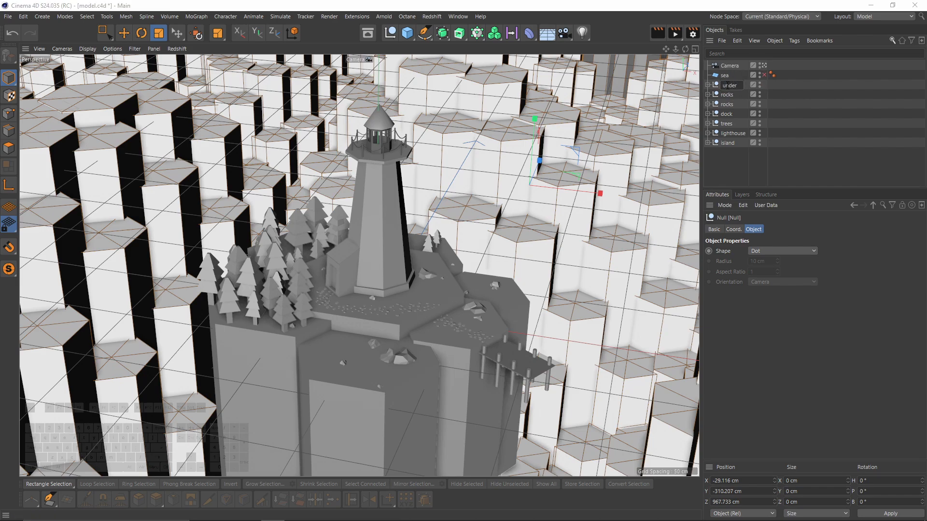
pyautogui.write('underworld')
pyautogui.press('Return')
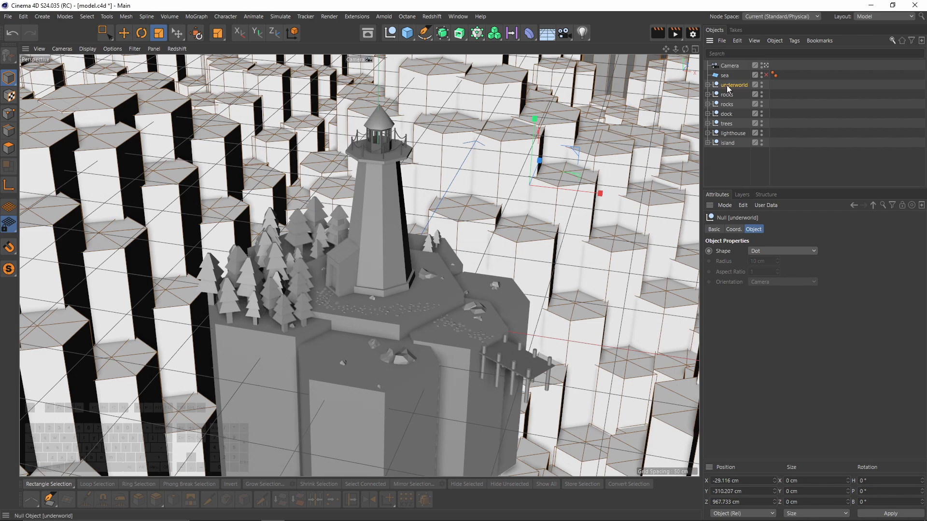
# Open the Transform settings of the Cloner inside the underworld group
pyautogui.click(707, 85)
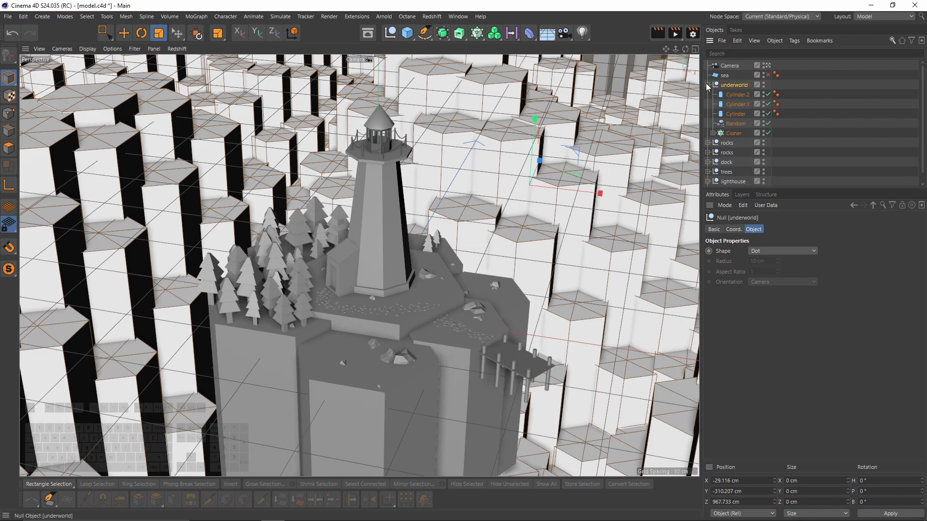
pyautogui.click(733, 133)
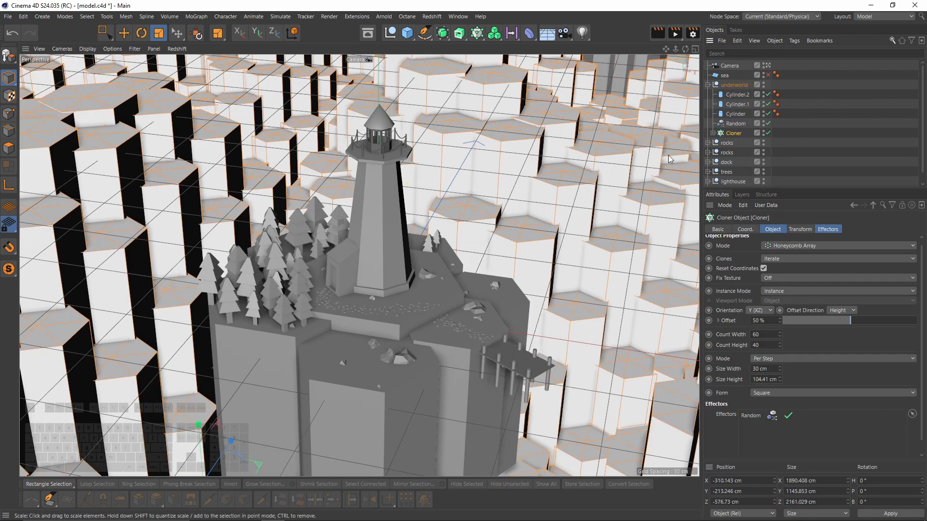
pyautogui.click(797, 231)
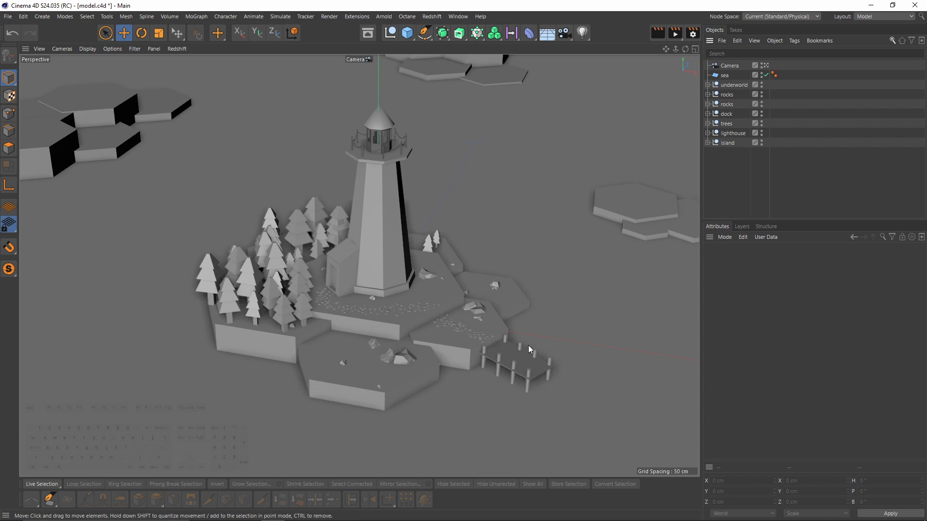
# Add a 200 cm cube and view it in isolation outside the scene camera
pyautogui.click(408, 33)
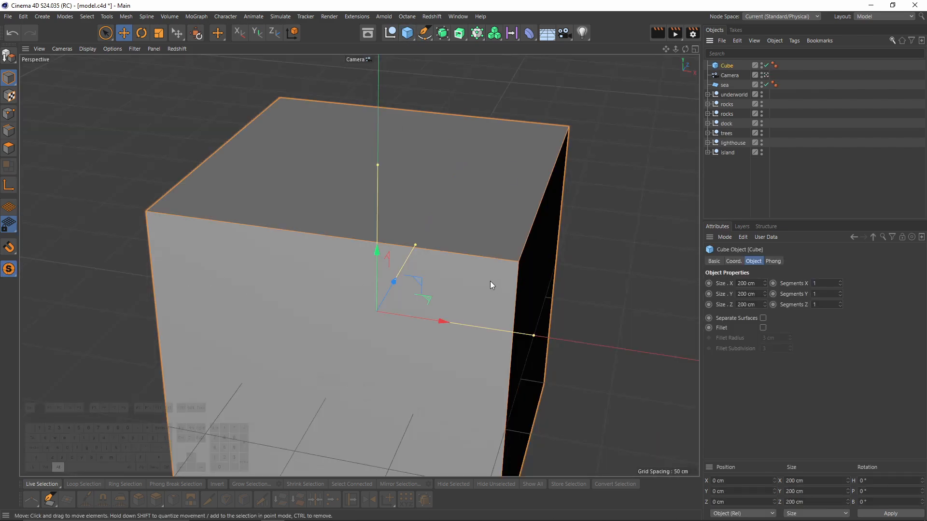
pyautogui.keyDown('alt'); pyautogui.moveTo(490, 281); pyautogui.dragTo(447, 248, button='middle'); pyautogui.keyUp('alt')
pyautogui.click(767, 76)
pyautogui.keyDown('alt'); pyautogui.moveTo(464, 203); pyautogui.dragTo(292, 206); pyautogui.keyUp('alt')
pyautogui.scroll(-3, 292, 206)
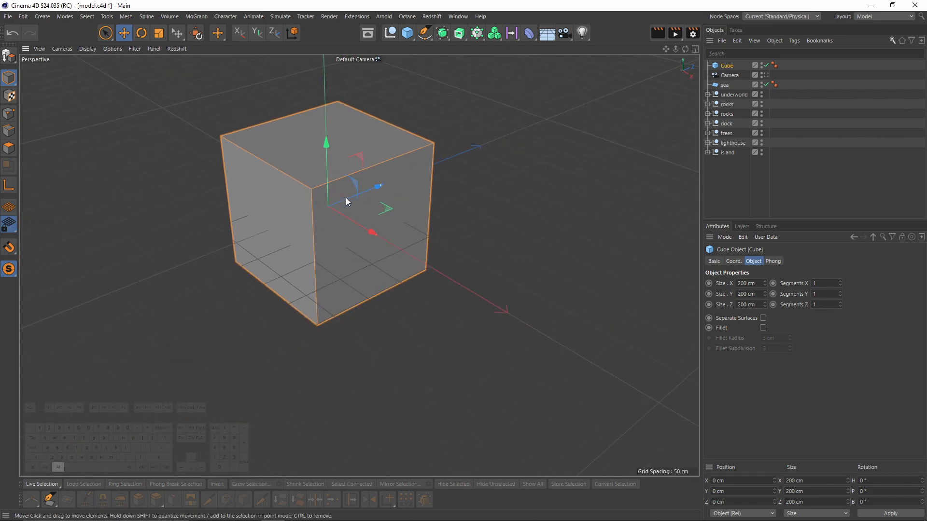
# Make the cube editable and pull its +X face outward to about X 246 cm
pyautogui.press('c')
pyautogui.click(8, 148)
pyautogui.click(326, 243)
pyautogui.keyDown('alt'); pyautogui.moveTo(326, 243); pyautogui.dragTo(359, 242); pyautogui.keyUp('alt')
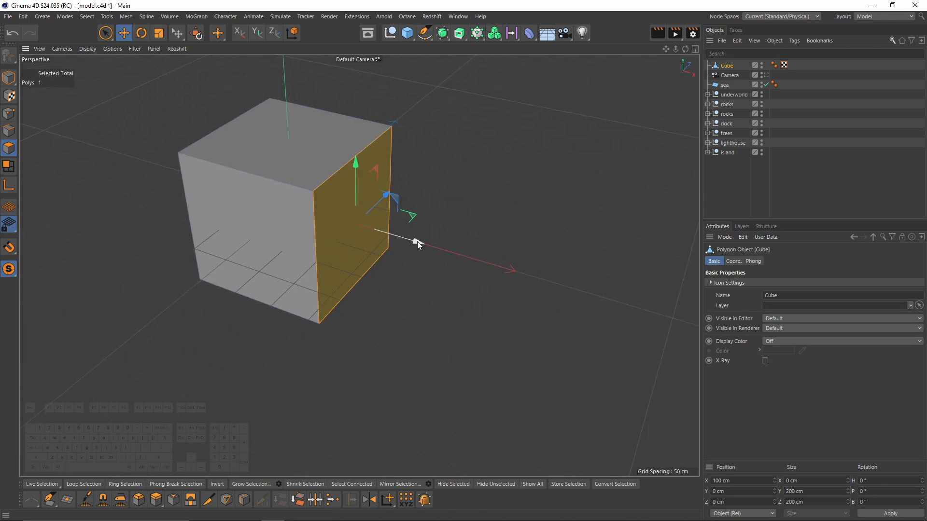
pyautogui.moveTo(417, 242); pyautogui.dragTo(533, 290)
pyautogui.keyDown('alt'); pyautogui.moveTo(473, 263); pyautogui.dragTo(388, 240, button='middle'); pyautogui.keyUp('alt')
pyautogui.keyDown('alt'); pyautogui.moveTo(344, 241); pyautogui.dragTo(393, 323); pyautogui.keyUp('alt')
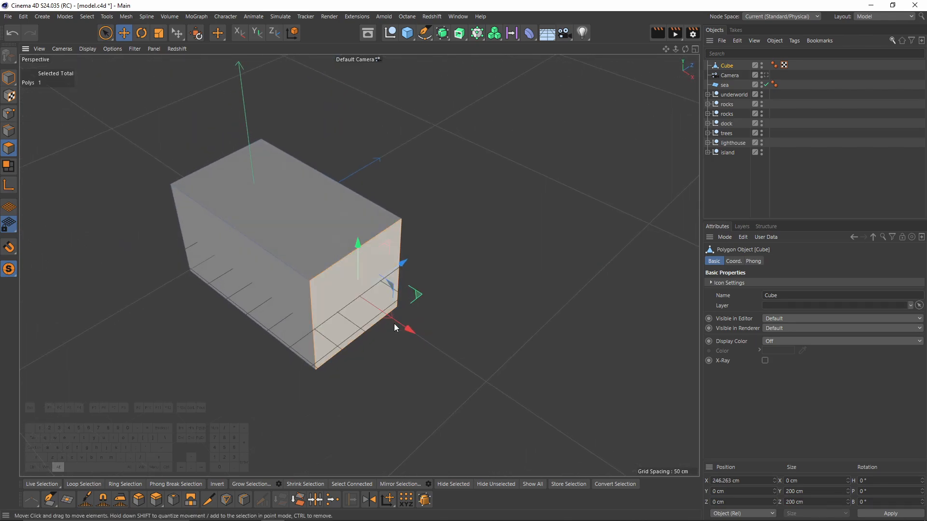
# Cut a centred loop lengthwise around the box and pull the front middle edge out to about X 390 cm as a bow
pyautogui.press('k')
pyautogui.press('l')
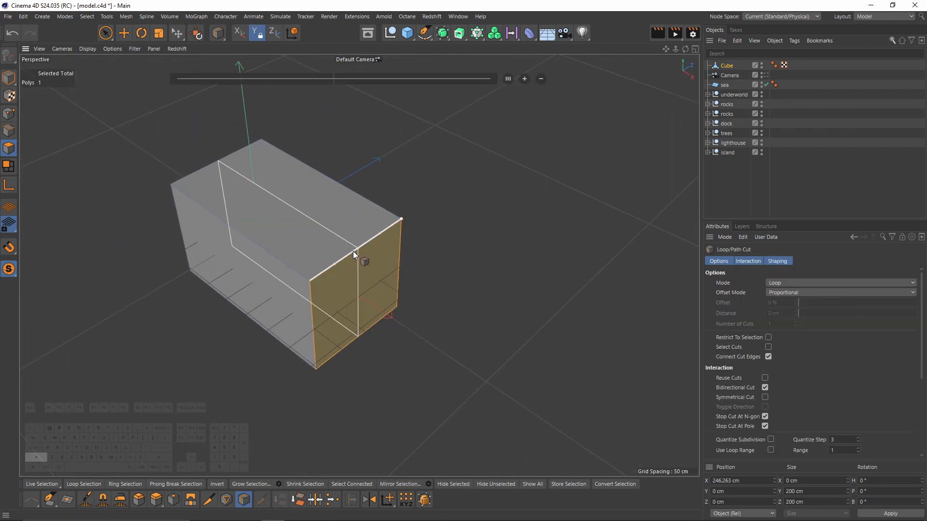
pyautogui.click(354, 253)
pyautogui.press('e')
pyautogui.click(4, 132)
pyautogui.click(357, 309)
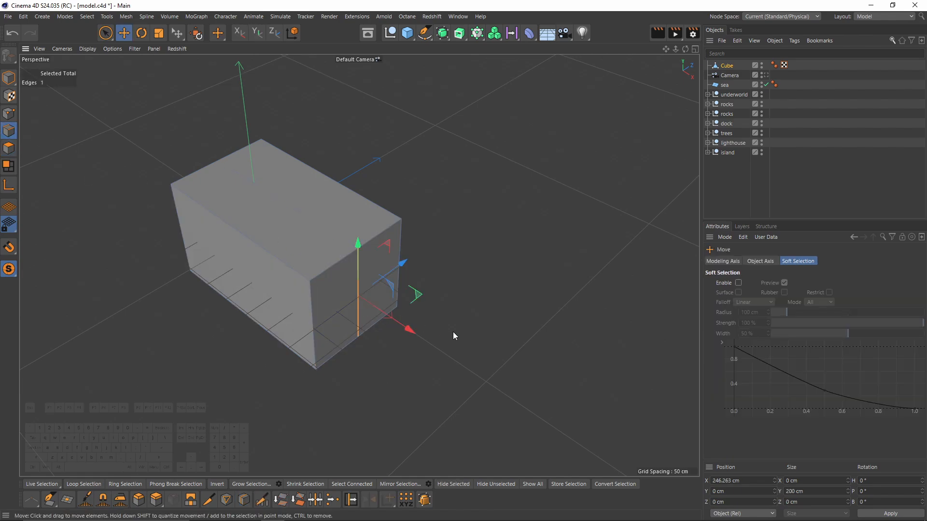
pyautogui.moveTo(410, 323); pyautogui.dragTo(475, 379)
# Add a horizontal loop cut around the sides of the hull at about mid-height
pyautogui.keyDown('alt'); pyautogui.moveTo(358, 307); pyautogui.dragTo(395, 242, button='middle'); pyautogui.keyUp('alt')
pyautogui.keyDown('alt'); pyautogui.moveTo(394, 243); pyautogui.dragTo(386, 197); pyautogui.keyUp('alt')
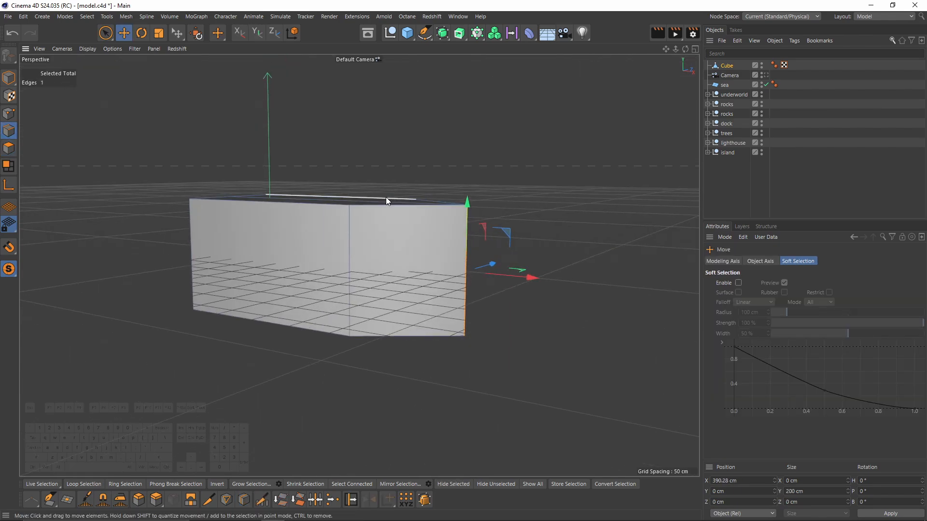
pyautogui.press('k')
pyautogui.press('l')
pyautogui.click(349, 257)
pyautogui.press('e')
# Raise the two bottom polygons of the hull and scale them inward to taper the underside
pyautogui.keyDown('alt'); pyautogui.moveTo(354, 271); pyautogui.dragTo(329, 215); pyautogui.keyUp('alt')
pyautogui.click(9, 148)
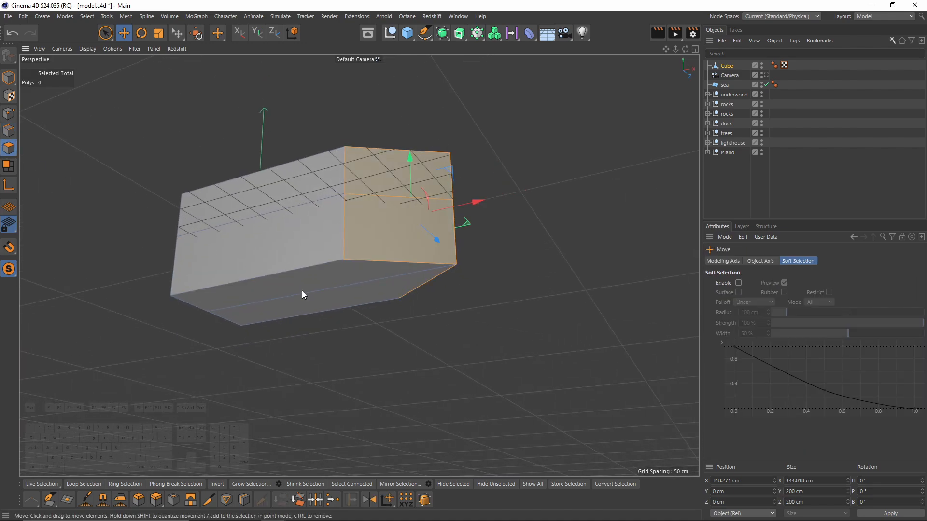
pyautogui.click(298, 283)
pyautogui.keyDown('shift'); pyautogui.click(319, 305); pyautogui.keyUp('shift')
pyautogui.keyDown('alt'); pyautogui.moveTo(319, 303); pyautogui.dragTo(327, 237); pyautogui.keyUp('alt')
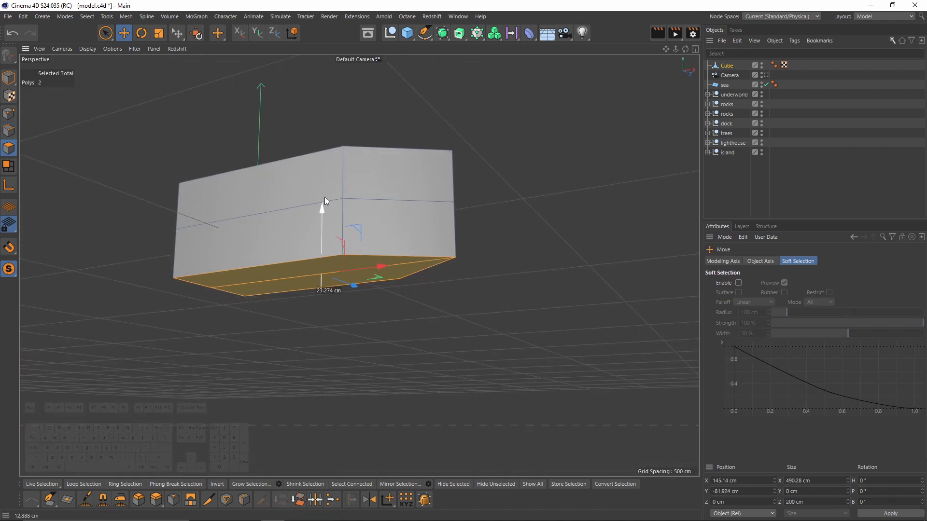
pyautogui.press('t')
pyautogui.moveTo(496, 283); pyautogui.dragTo(340, 279)
pyautogui.press('e')
# Delete the two top polygons to open the hull
pyautogui.keyDown('alt'); pyautogui.moveTo(327, 225); pyautogui.dragTo(351, 285); pyautogui.keyUp('alt')
pyautogui.click(359, 183)
pyautogui.keyDown('shift'); pyautogui.click(349, 206); pyautogui.keyUp('shift')
pyautogui.press('Delete')
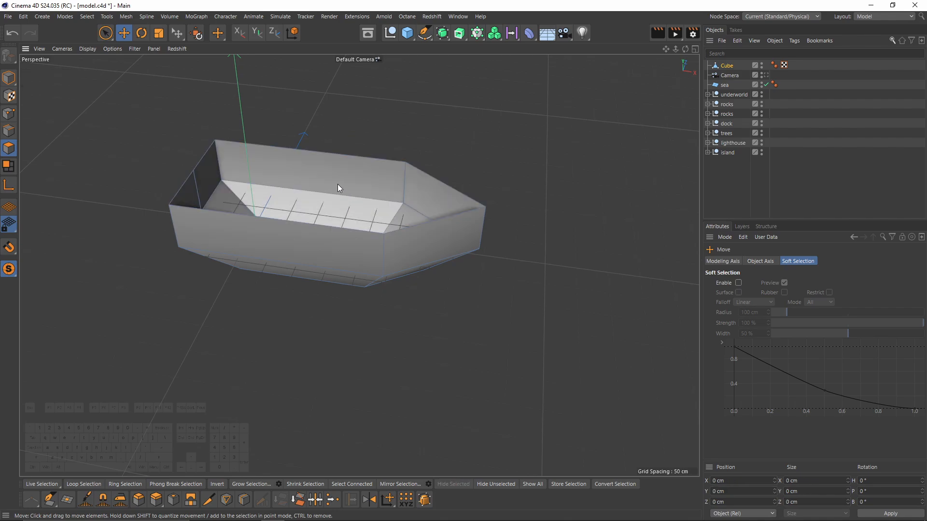
# Extrude all hull polygons inward to give the boat walls and floor thickness
pyautogui.keyDown('alt'); pyautogui.moveTo(337, 184); pyautogui.dragTo(321, 256); pyautogui.keyUp('alt')
pyautogui.hotkey('ctrl', 'a')
pyautogui.press('d')
pyautogui.moveTo(420, 270); pyautogui.dragTo(401, 294)
pyautogui.press('e')
# Split the upper inner side polygon into its own object and scale it to about 113 cm long and 18 cm high
pyautogui.click(416, 253)
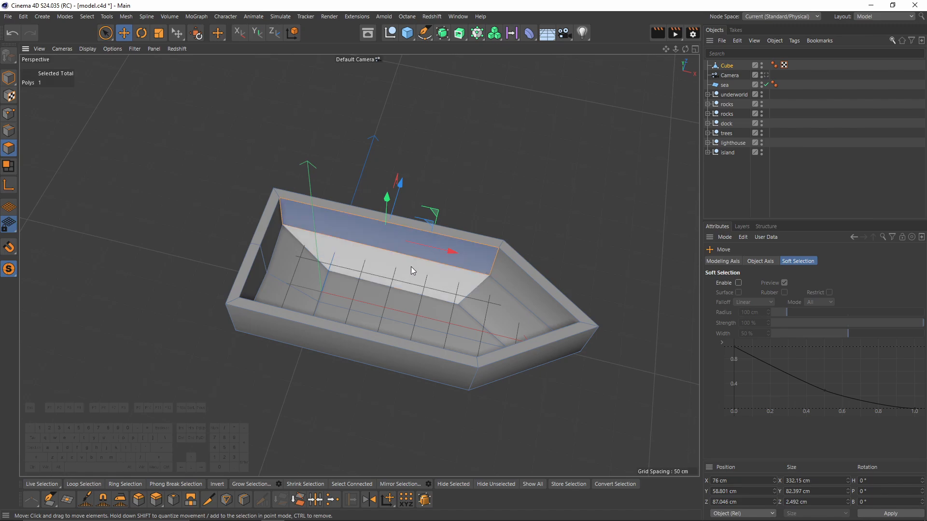
pyautogui.press('u')
pyautogui.press('p')
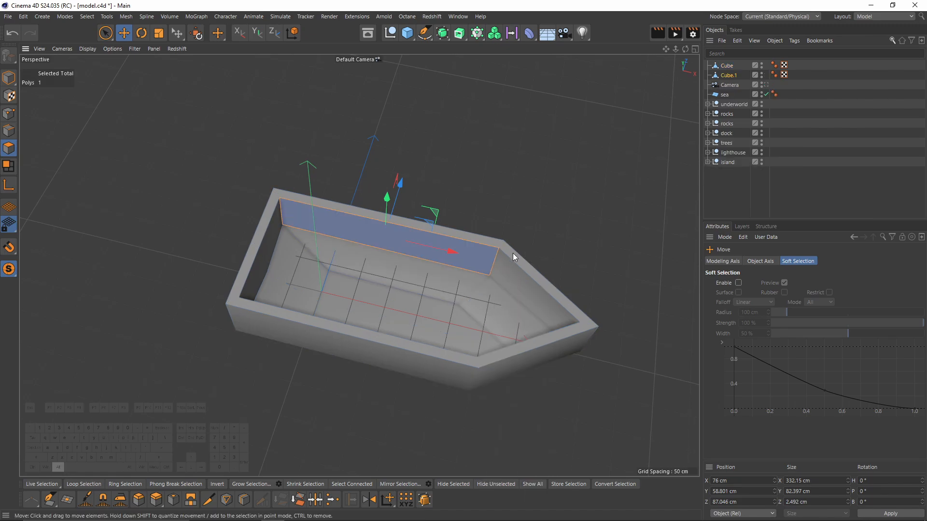
pyautogui.keyDown('alt'); pyautogui.moveTo(512, 253); pyautogui.dragTo(394, 209); pyautogui.keyUp('alt')
pyautogui.press('t')
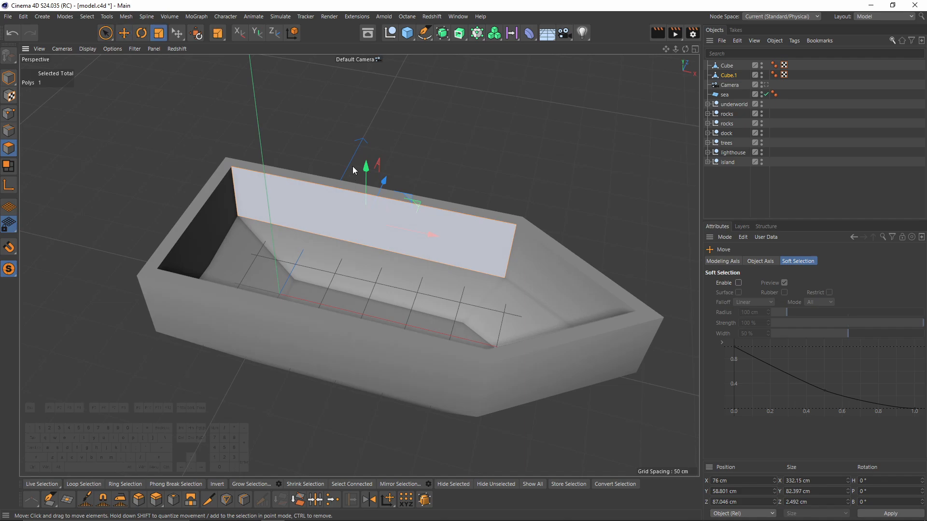
pyautogui.moveTo(370, 166)
pyautogui.mouseDown()
pyautogui.moveTo(372, 200)
pyautogui.moveTo(438, 248)
pyautogui.moveTo(429, 233)
pyautogui.moveTo(376, 223)
pyautogui.moveTo(370, 181)
pyautogui.mouseUp()
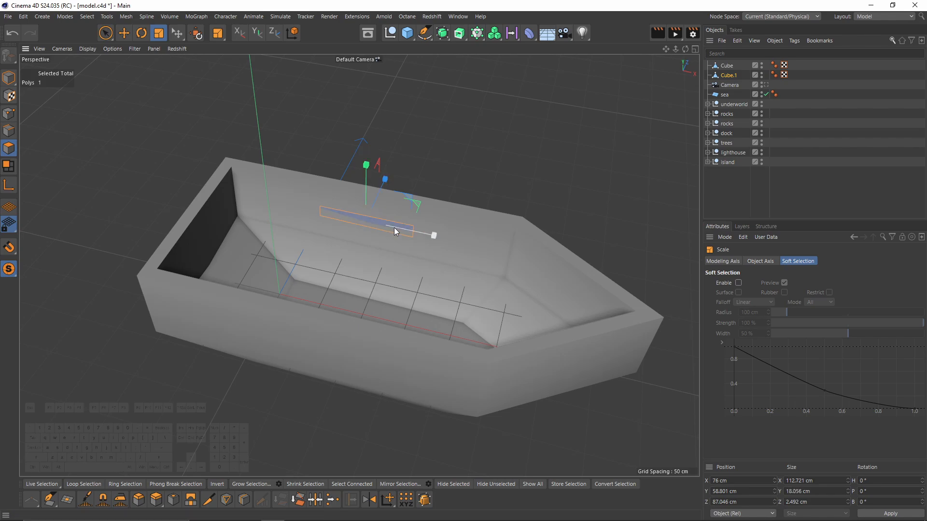
# Extrude the small split polygon across the hull with an offset of -173 cm and caps to form a seat plank
pyautogui.press('d')
pyautogui.keyDown('alt'); pyautogui.moveTo(385, 249); pyautogui.dragTo(357, 291); pyautogui.keyUp('alt')
pyautogui.moveTo(356, 291); pyautogui.dragTo(274, 290)
pyautogui.keyDown('alt'); pyautogui.moveTo(347, 275); pyautogui.dragTo(435, 236); pyautogui.keyUp('alt')
pyautogui.hotkey('ctrl', 'a')
pyautogui.press('Return')
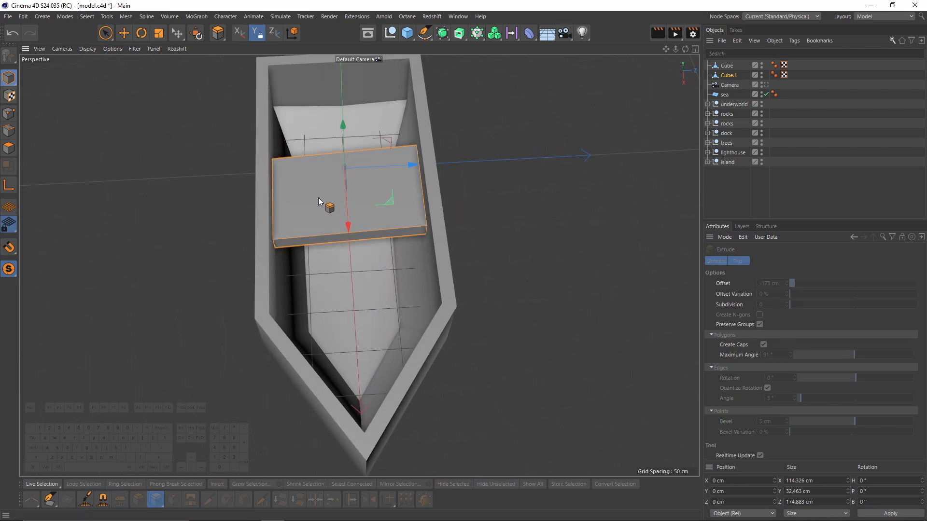
# Scale the seat plank to span the space between the side walls and make it narrower along the hull
pyautogui.press('t')
pyautogui.moveTo(414, 164); pyautogui.dragTo(456, 196)
pyautogui.moveTo(392, 246); pyautogui.dragTo(373, 233)
pyautogui.press('e')
# Duplicate the seat plank along the hull and lower both seats together inside the boat
pyautogui.keyDown('alt'); pyautogui.moveTo(357, 265); pyautogui.dragTo(402, 220); pyautogui.keyUp('alt')
pyautogui.keyDown('shift'); pyautogui.click(381, 189); pyautogui.keyUp('shift')
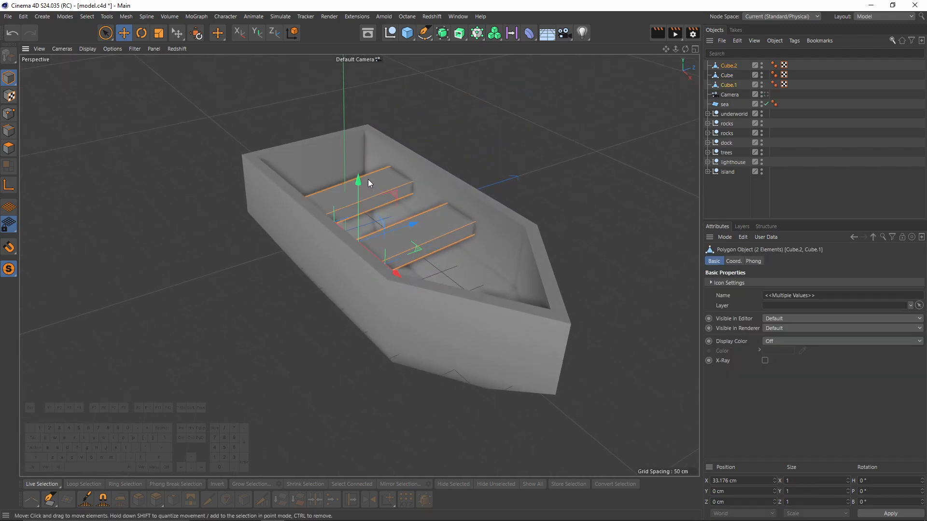
pyautogui.moveTo(358, 183); pyautogui.dragTo(383, 228)
# Merge the hull and both seats with Connect Objects + Delete and rename the resulting object "boat"
pyautogui.keyDown('ctrl'); pyautogui.click(728, 76); pyautogui.keyUp('ctrl')
pyautogui.rightClick(727, 76)
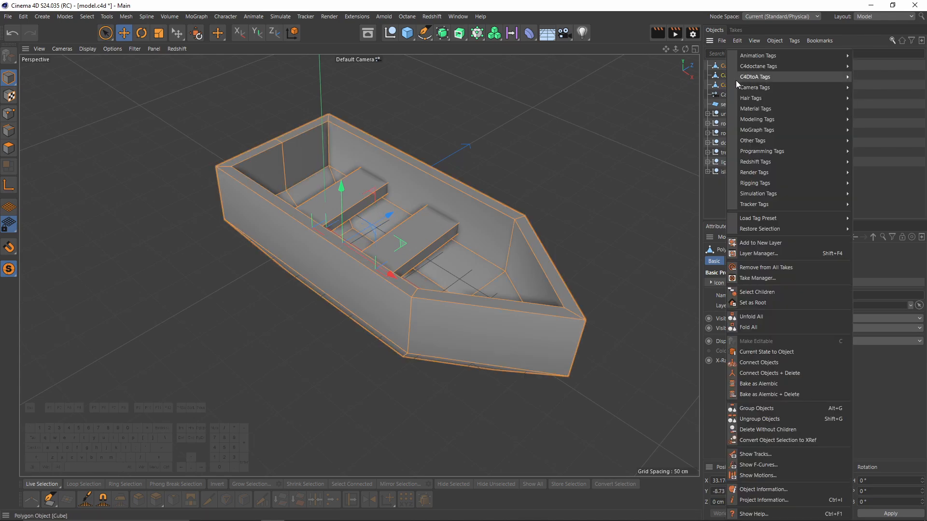
pyautogui.click(784, 373)
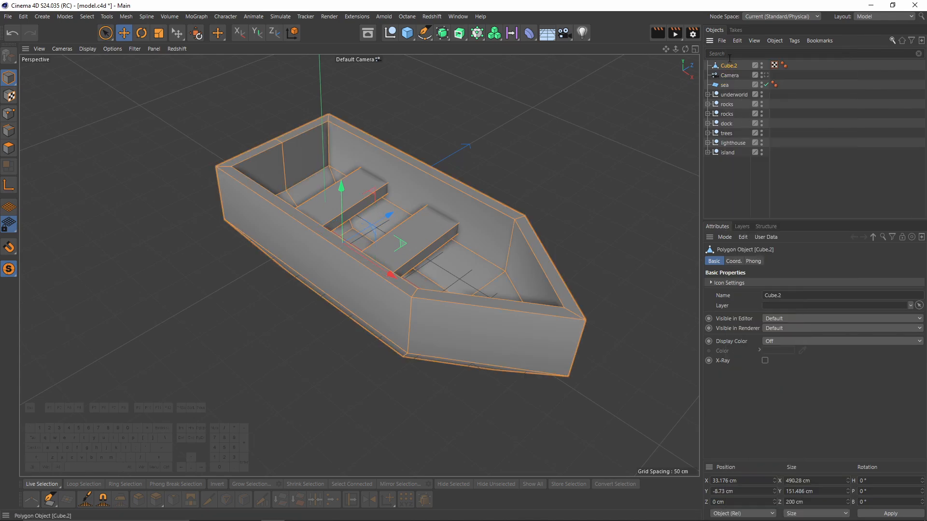
pyautogui.doubleClick(729, 67)
pyautogui.write('boa')
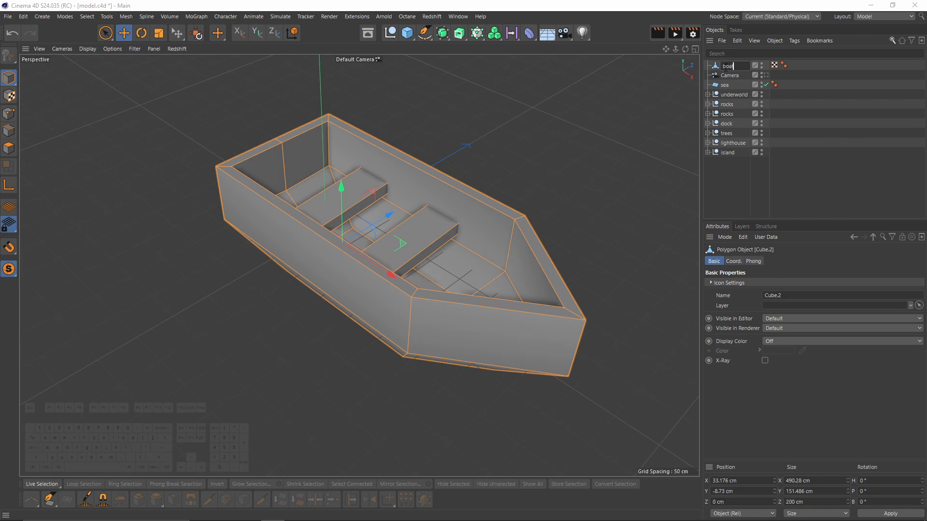
pyautogui.write('t')
pyautogui.press('Return')
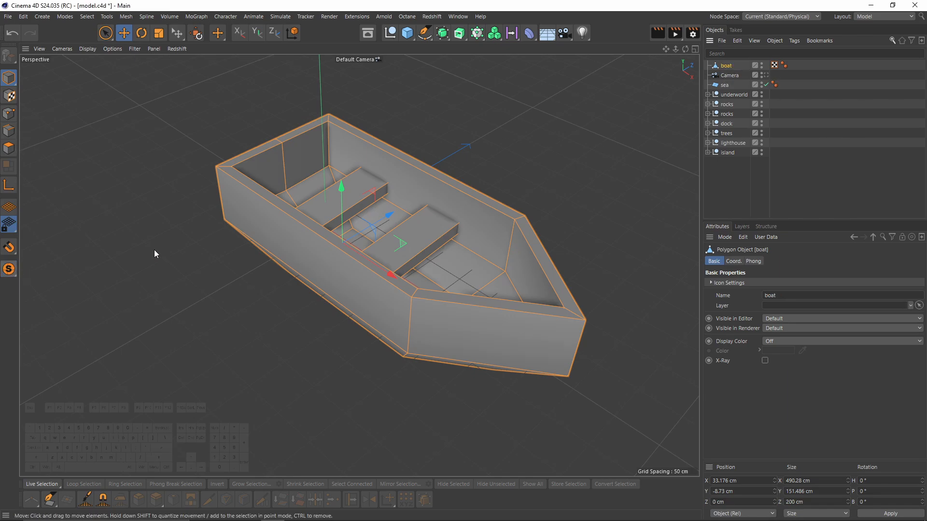
# Show the full scene again, rotate the boat to a heading of about -114° and scale it to about 54 cm in X
pyautogui.click(9, 269)
pyautogui.press('r')
pyautogui.press('e')
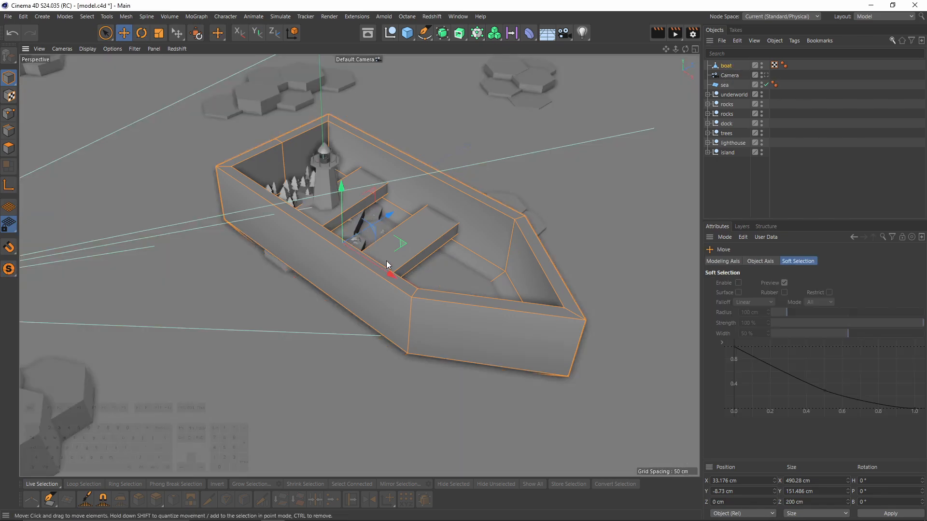
pyautogui.press('r')
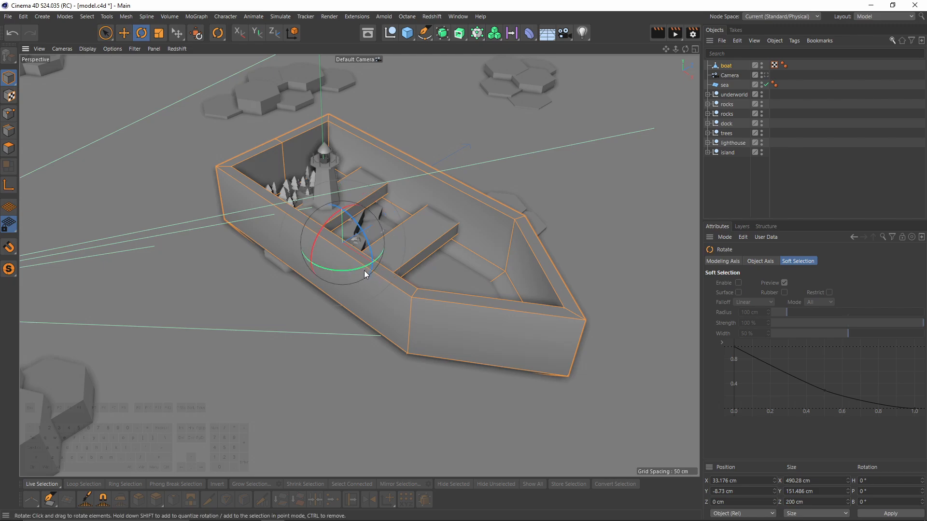
pyautogui.moveTo(364, 270); pyautogui.dragTo(33, 270)
pyautogui.press('t')
pyautogui.press('e')
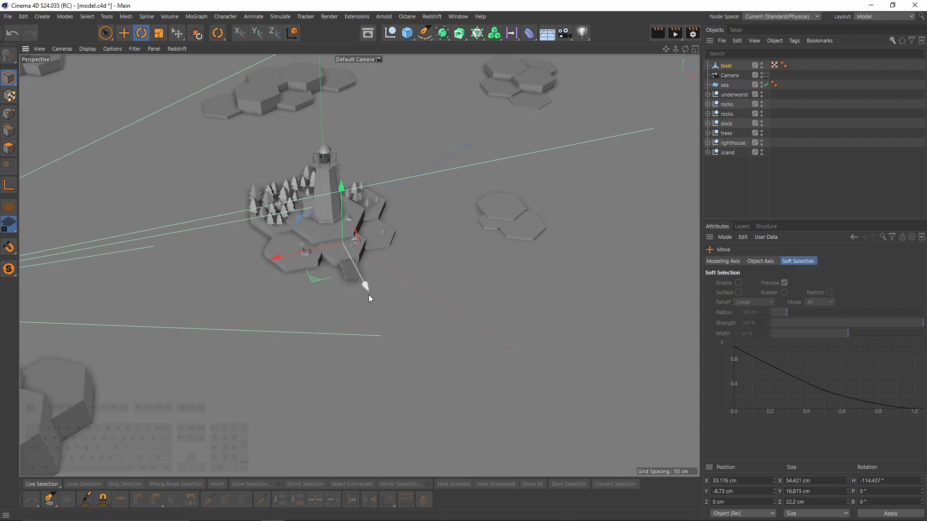
# Move the boat out beside the dock to about X 143 cm, Y -1.6 cm, Z -29 cm
pyautogui.press('e')
pyautogui.moveTo(355, 271); pyautogui.dragTo(385, 323)
pyautogui.press('e')
pyautogui.moveTo(373, 254); pyautogui.dragTo(374, 249)
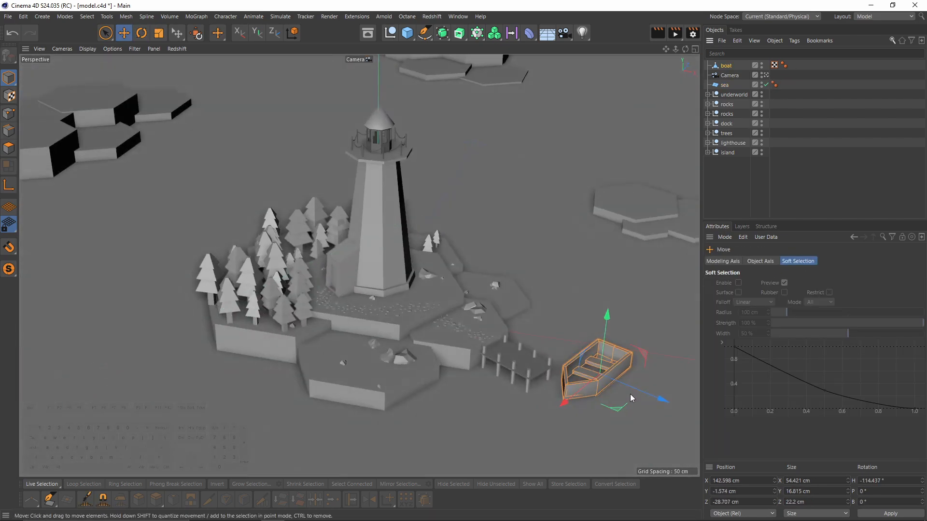
# Rotate the boat to a heading of about -167° and shrink it to about 34 cm in X at the end of the dock
pyautogui.press('r')
pyautogui.moveTo(630, 393); pyautogui.dragTo(611, 426)
pyautogui.press('e')
pyautogui.click(734, 193)
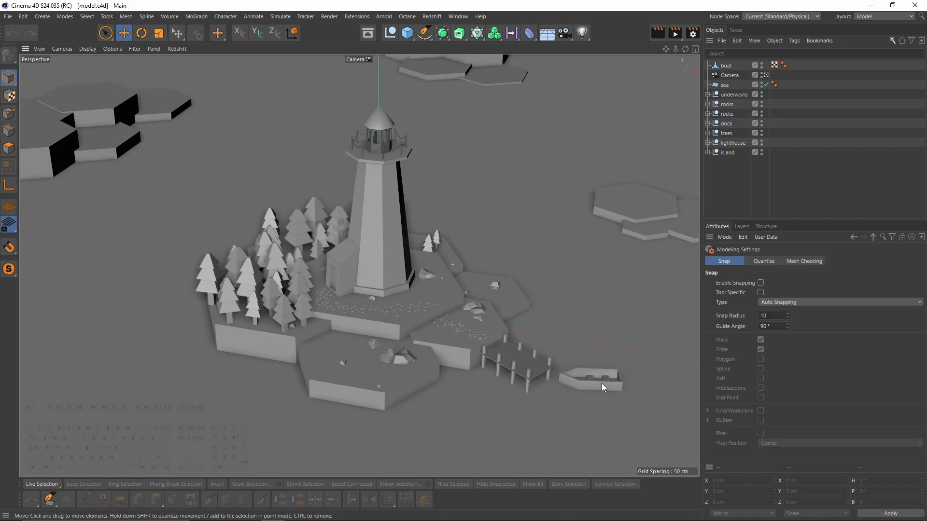
# Switch the interface layout to Standard, play the timeline briefly and return to frame 0
pyautogui.click(866, 19)
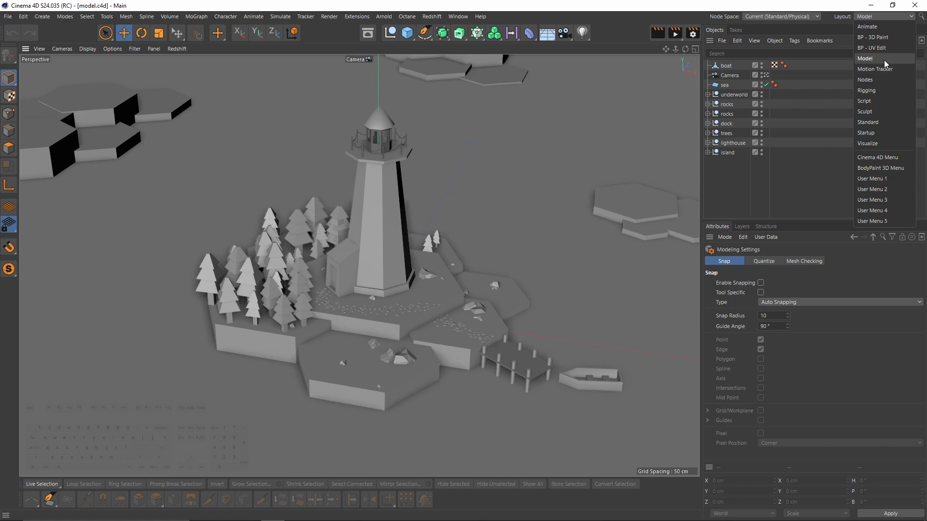
pyautogui.click(867, 123)
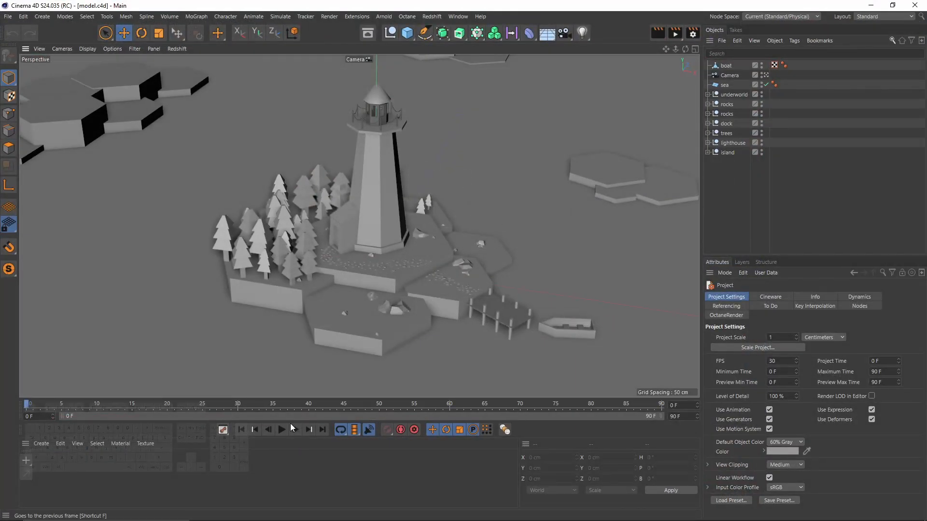
pyautogui.click(729, 65)
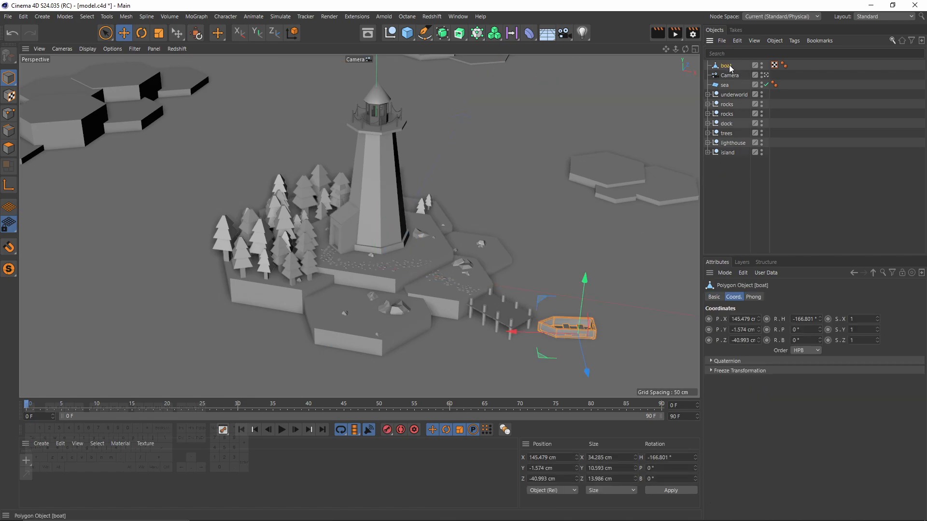
pyautogui.click(282, 430)
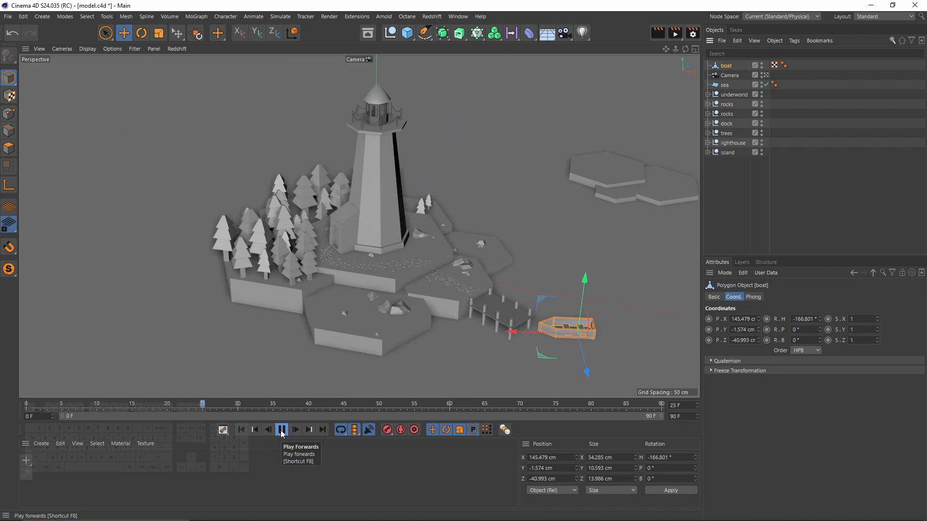
pyautogui.click(282, 430)
pyautogui.click(242, 430)
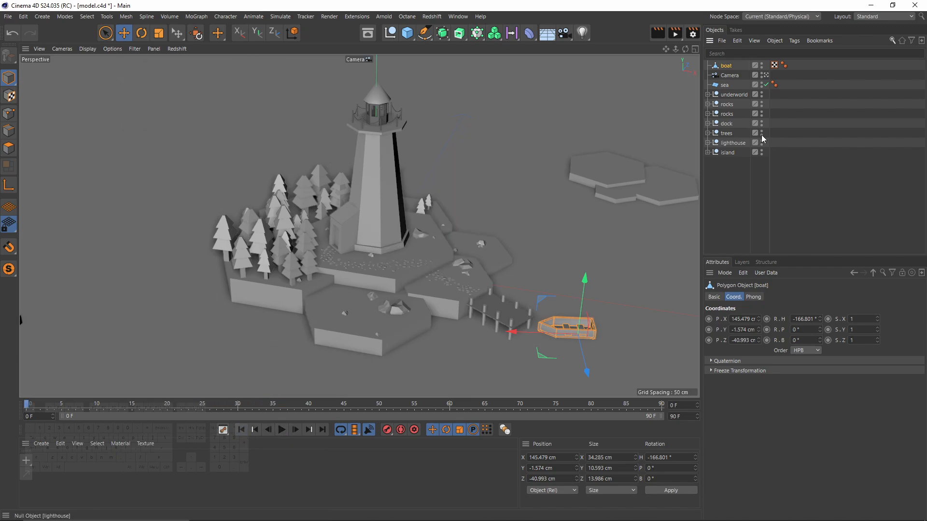
# Set the Animation Speed of the Random effector in the underworld group to 0 %
pyautogui.click(707, 94)
pyautogui.click(735, 162)
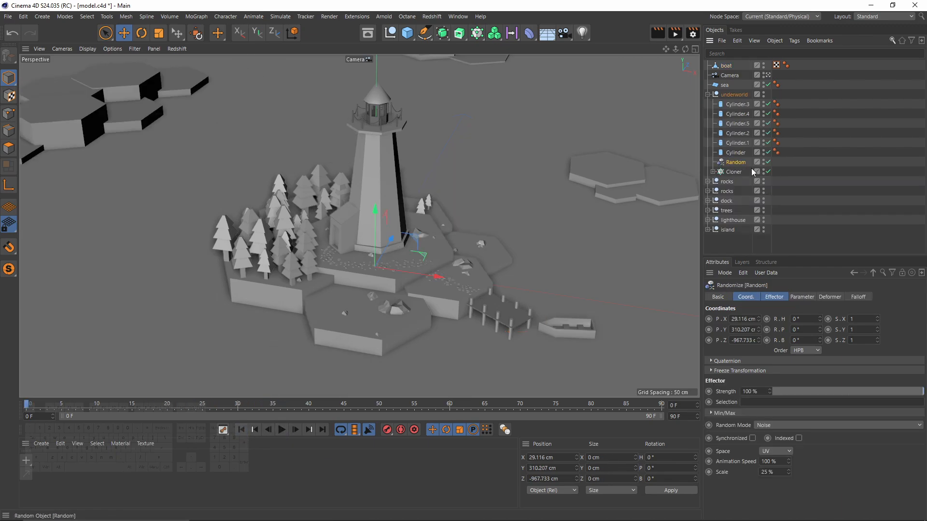
pyautogui.click(779, 297)
pyautogui.click(757, 298)
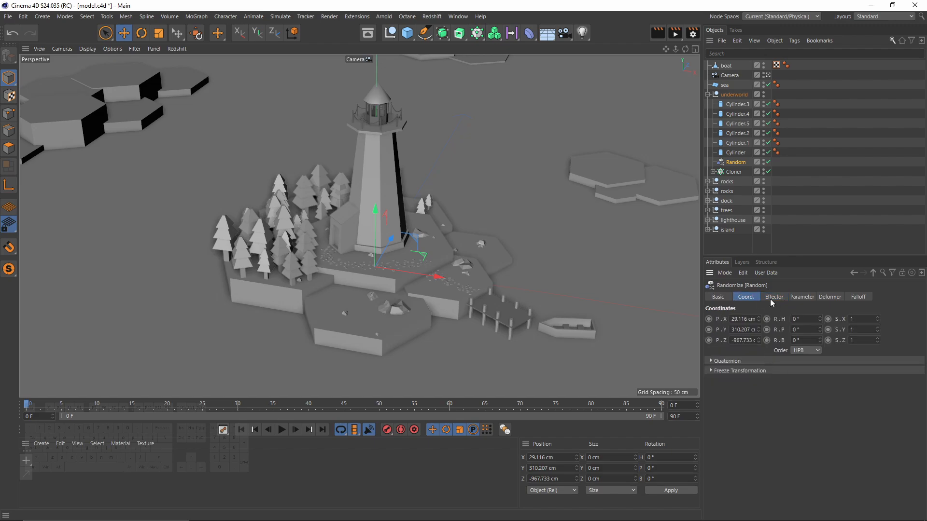
pyautogui.click(773, 297)
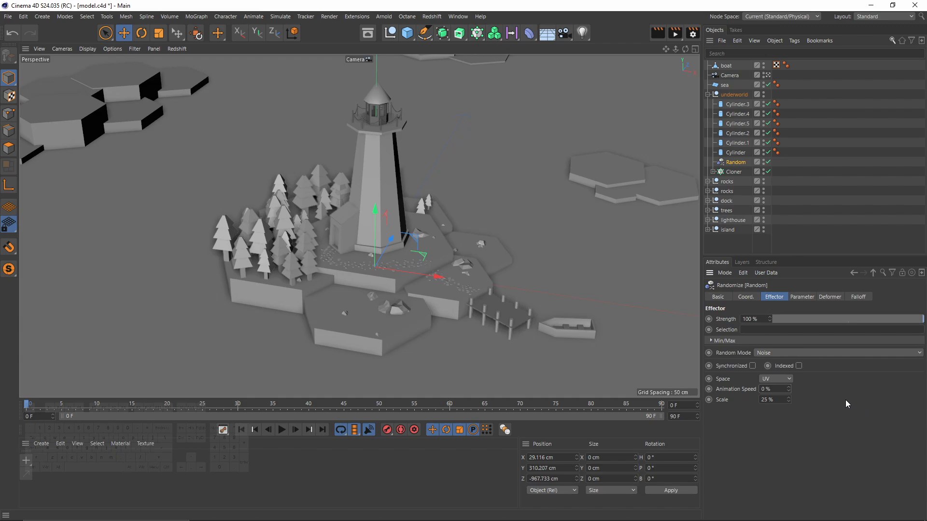
# Replay the timeline, return to frame 0 and disable the Cloner in the underworld group
pyautogui.click(284, 429)
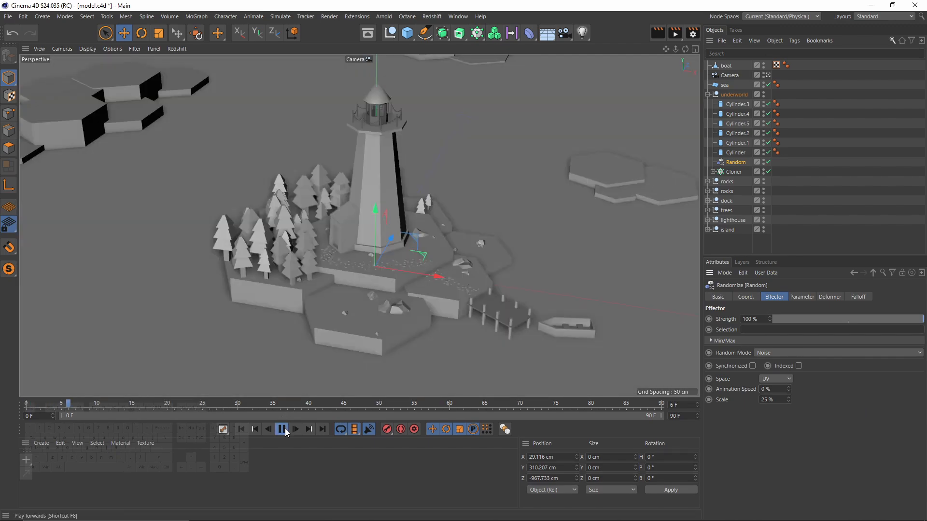
pyautogui.click(242, 431)
pyautogui.click(734, 172)
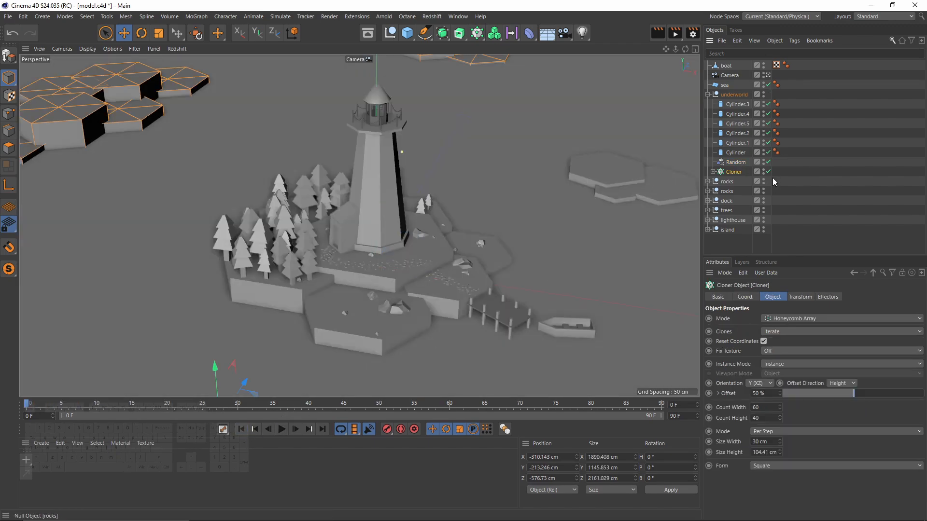
pyautogui.click(768, 171)
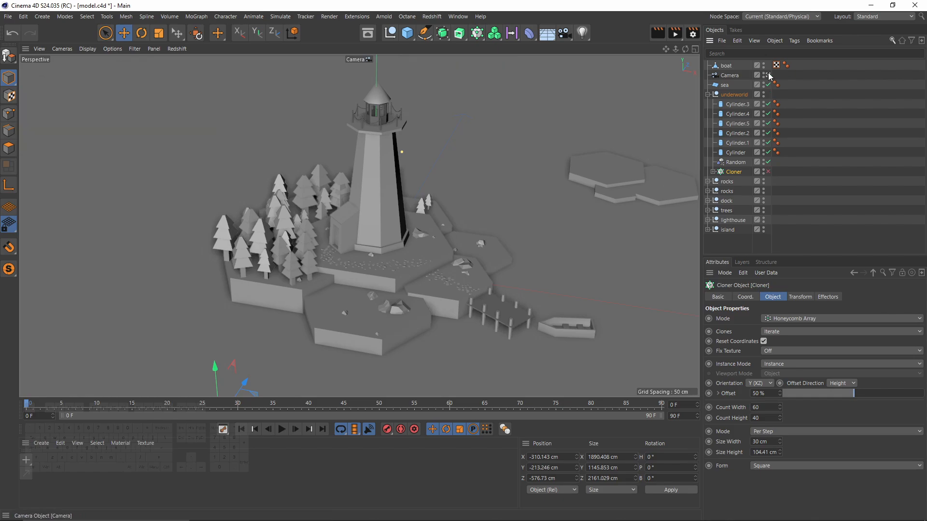
# Turn on Safe Frames for the perspective viewport, select the boat and return to the scene camera's view
pyautogui.scroll(-3, 473, 221)
pyautogui.keyDown('alt'); pyautogui.moveTo(473, 221); pyautogui.dragTo(444, 161); pyautogui.keyUp('alt')
pyautogui.keyDown('alt'); pyautogui.moveTo(444, 161); pyautogui.dragTo(439, 186, button='right'); pyautogui.keyUp('alt')
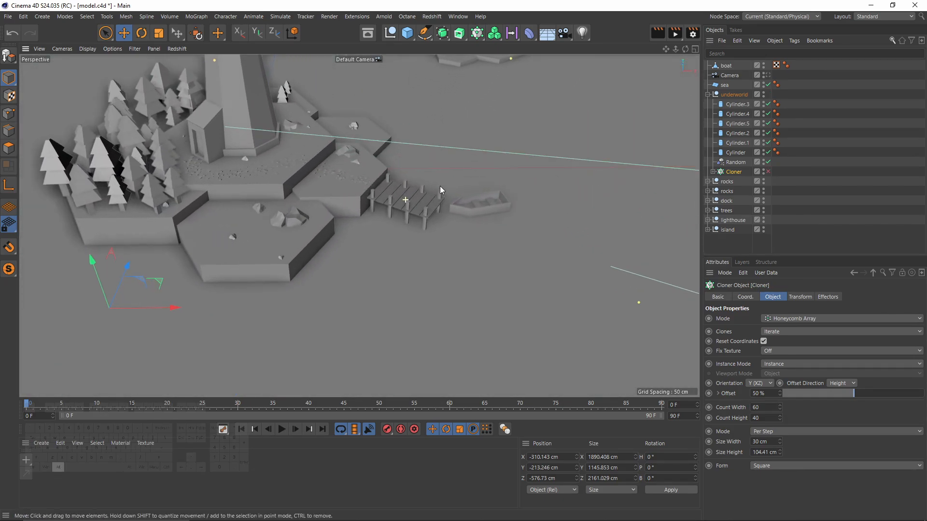
pyautogui.keyDown('alt'); pyautogui.moveTo(439, 186); pyautogui.dragTo(366, 196); pyautogui.keyUp('alt')
pyautogui.scroll(2, 367, 197)
pyautogui.click(370, 200)
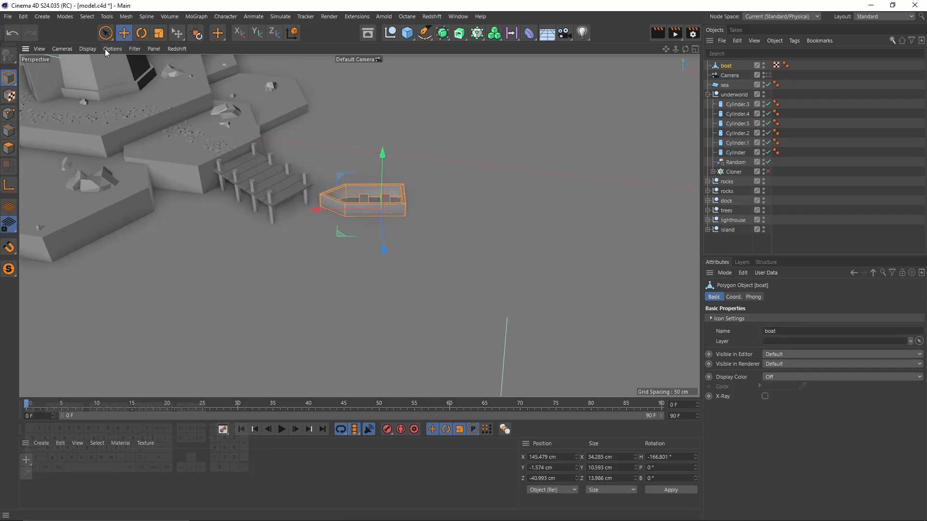
pyautogui.click(89, 49)
pyautogui.moveTo(112, 49)
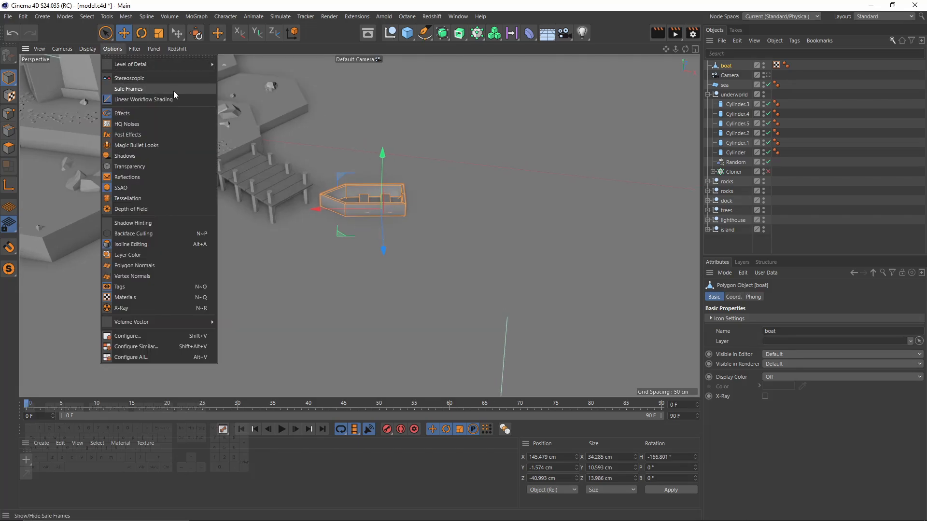
pyautogui.click(134, 91)
pyautogui.keyDown('alt'); pyautogui.moveTo(406, 203); pyautogui.dragTo(338, 247, button='middle'); pyautogui.keyUp('alt')
pyautogui.keyDown('alt'); pyautogui.moveTo(386, 271); pyautogui.dragTo(444, 276, button='middle'); pyautogui.keyUp('alt')
pyautogui.keyDown('alt'); pyautogui.moveTo(444, 276); pyautogui.dragTo(470, 258); pyautogui.keyUp('alt')
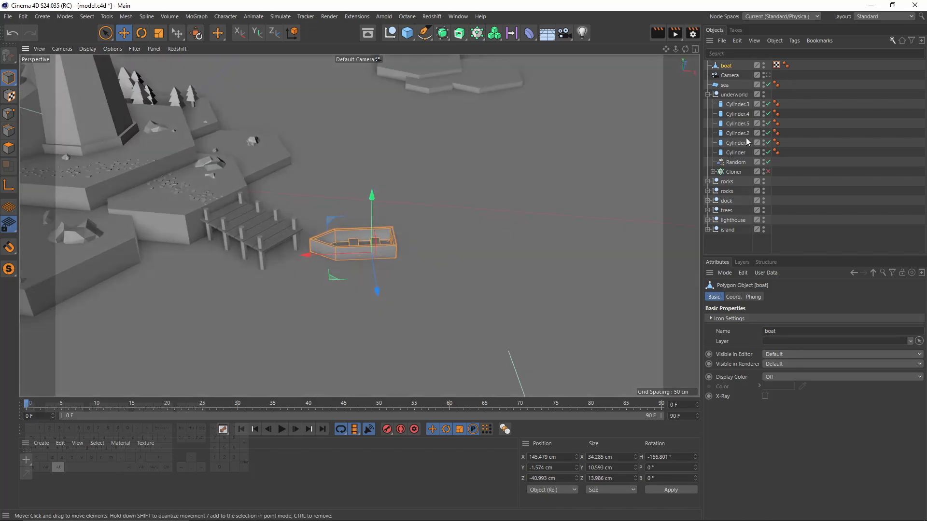
pyautogui.click(768, 75)
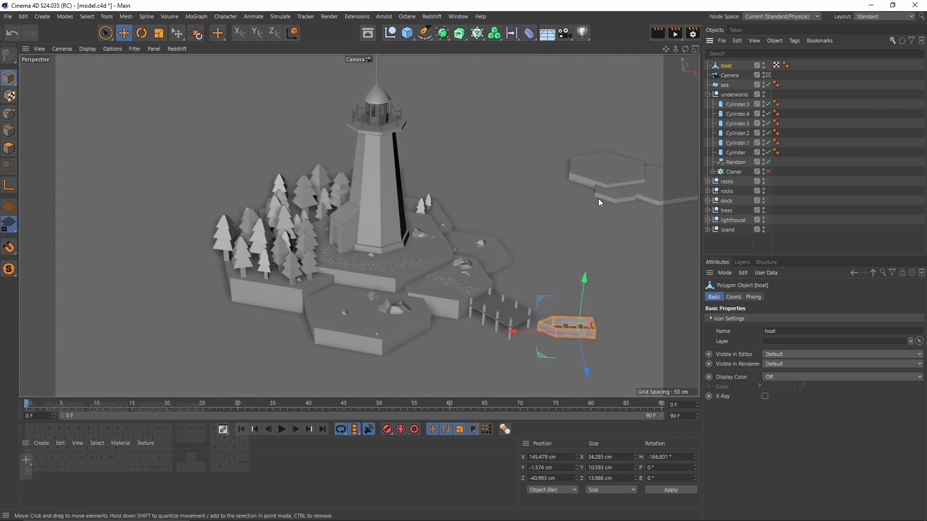
# Turn the boat to a heading of about -208° and move it away from the dock to about X 227 cm, Z -86 cm
pyautogui.middleClick(574, 163)
pyautogui.middleClick(574, 164)
pyautogui.press('r')
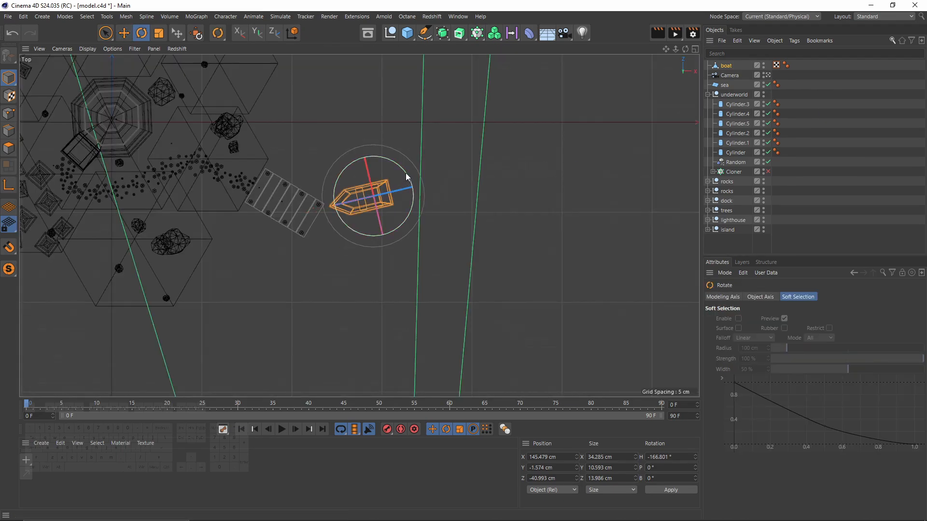
pyautogui.moveTo(406, 172); pyautogui.dragTo(410, 201)
pyautogui.press('e')
pyautogui.moveTo(320, 216); pyautogui.dragTo(399, 310)
pyautogui.middleClick(399, 310)
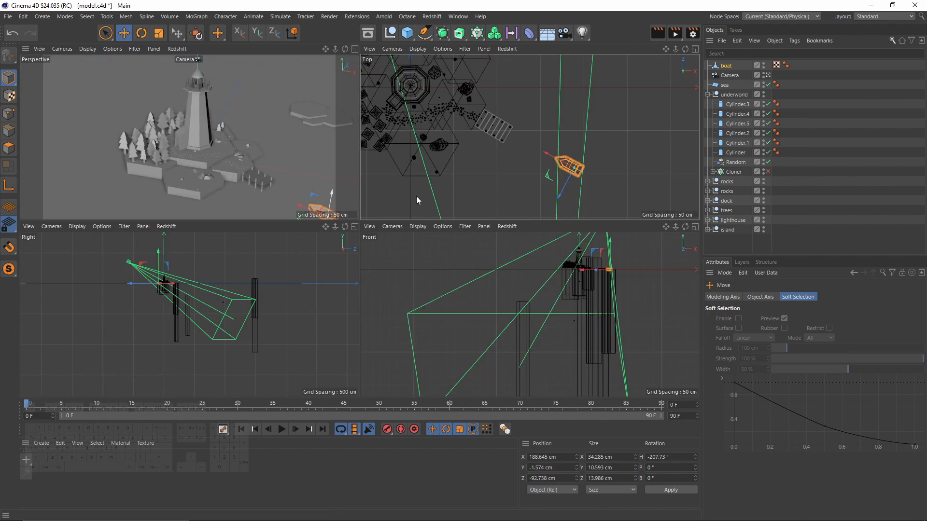
pyautogui.moveTo(549, 180); pyautogui.dragTo(585, 177)
# Set the project frame rate to 25 FPS
pyautogui.click(730, 76)
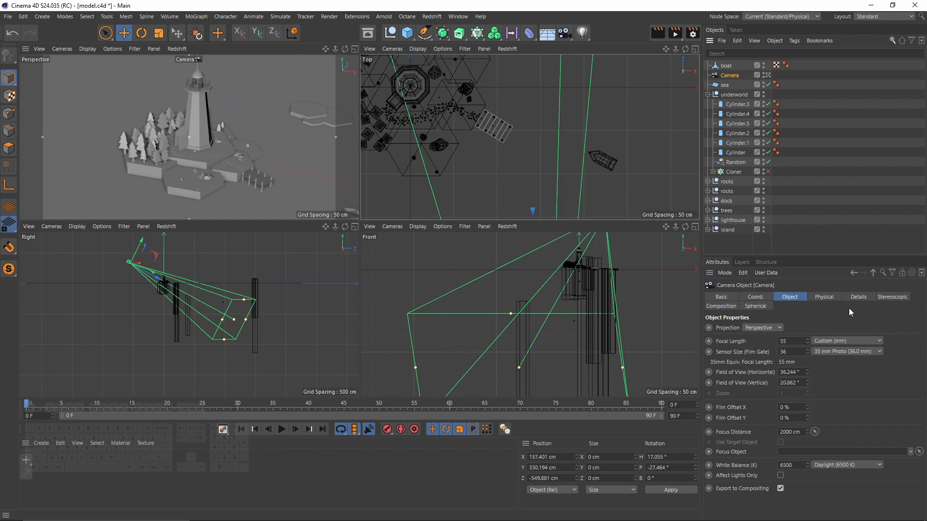
pyautogui.hotkey('shift', 'v')
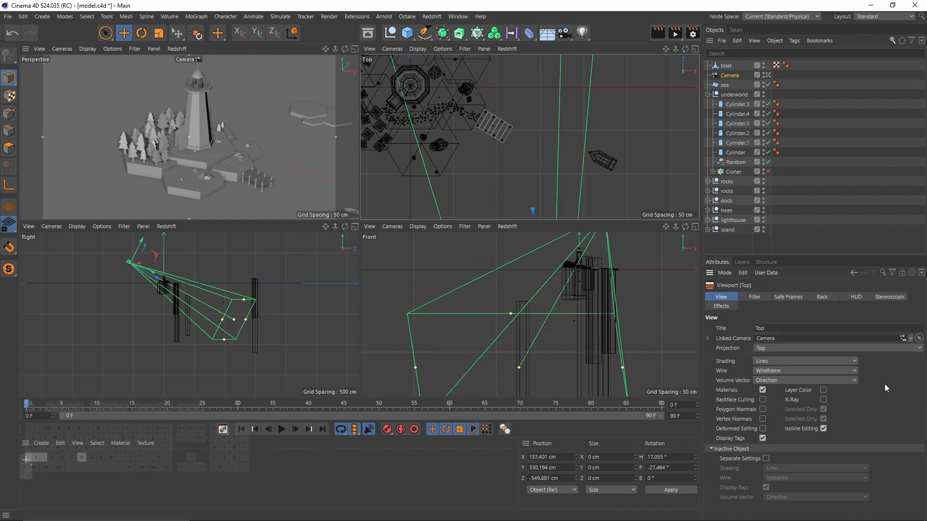
pyautogui.hotkey('ctrl', 'd')
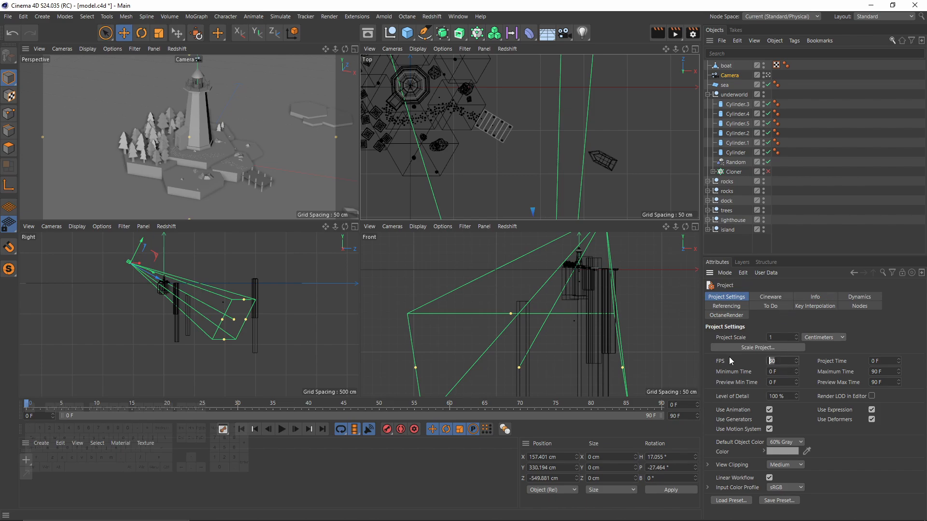
pyautogui.write('25')
pyautogui.press('Return')
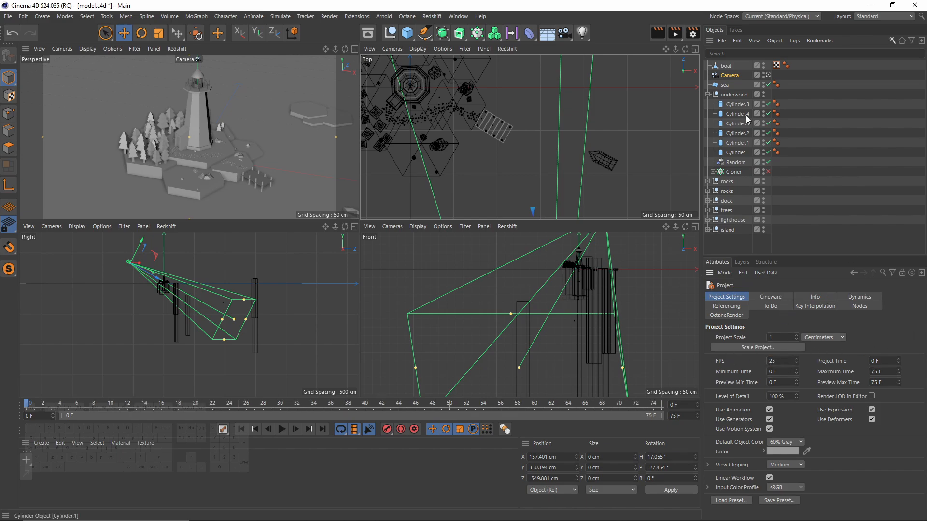
# Keyframe the boat's position, heading and pitch at frame 0 and, moved to about X 133 cm, Z -64 cm beside the dock, at frame 50
pyautogui.click(726, 66)
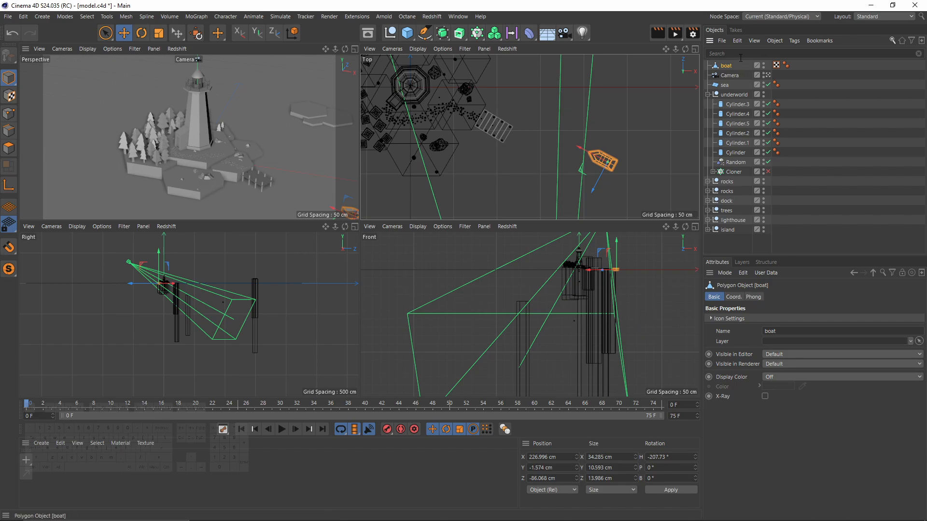
pyautogui.click(734, 296)
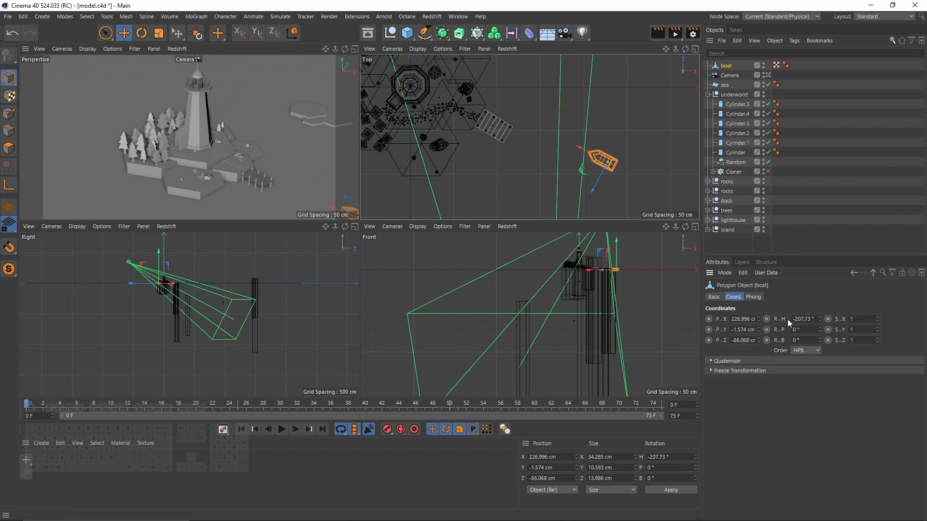
pyautogui.moveTo(788, 321); pyautogui.dragTo(783, 349)
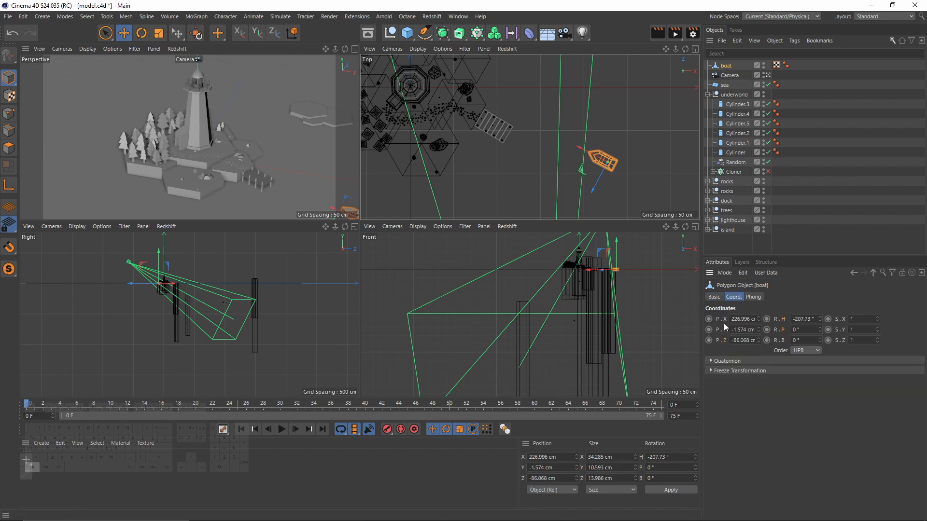
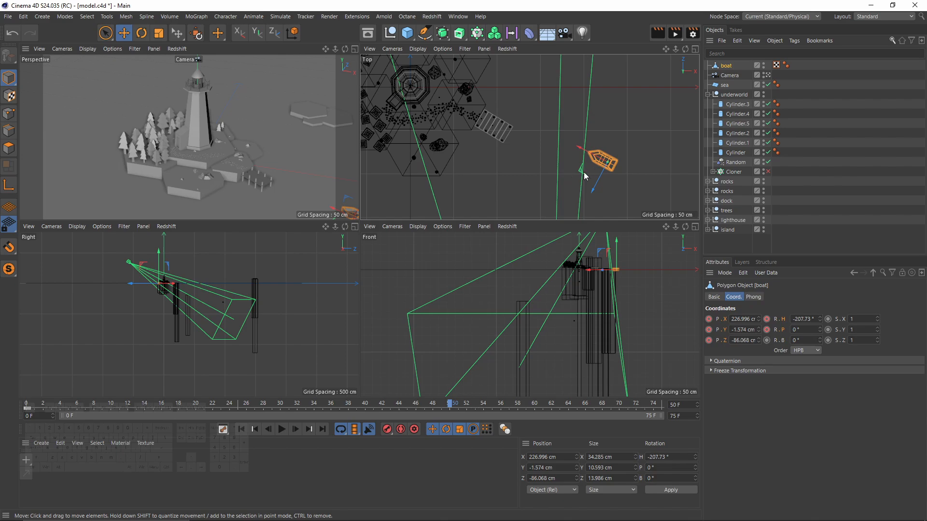
pyautogui.moveTo(584, 176); pyautogui.dragTo(502, 153)
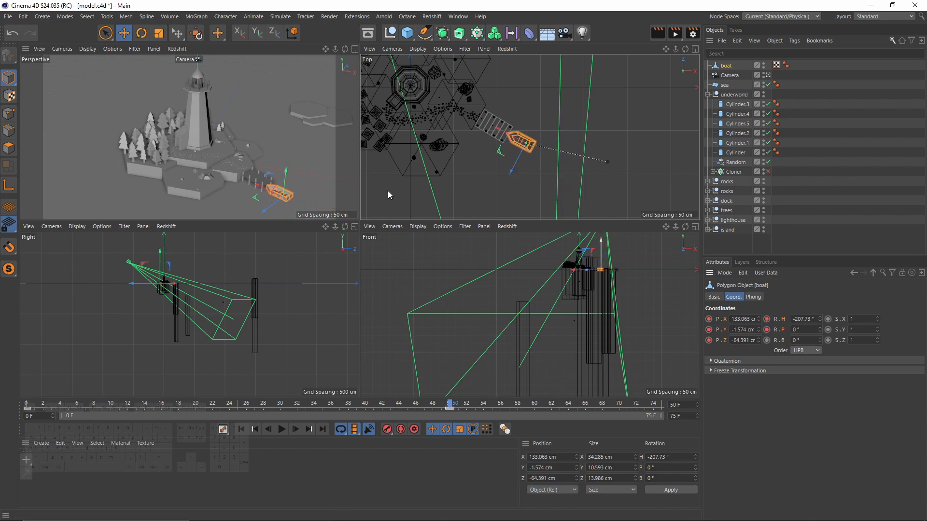
# Play the boat's animation from frame 0 in the full-size camera view
pyautogui.middleClick(311, 174)
pyautogui.click(241, 429)
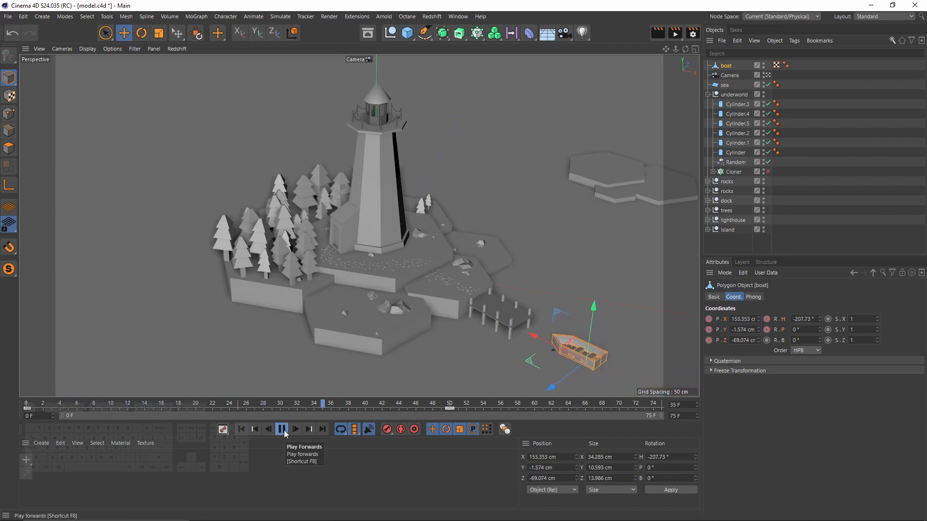
pyautogui.click(282, 429)
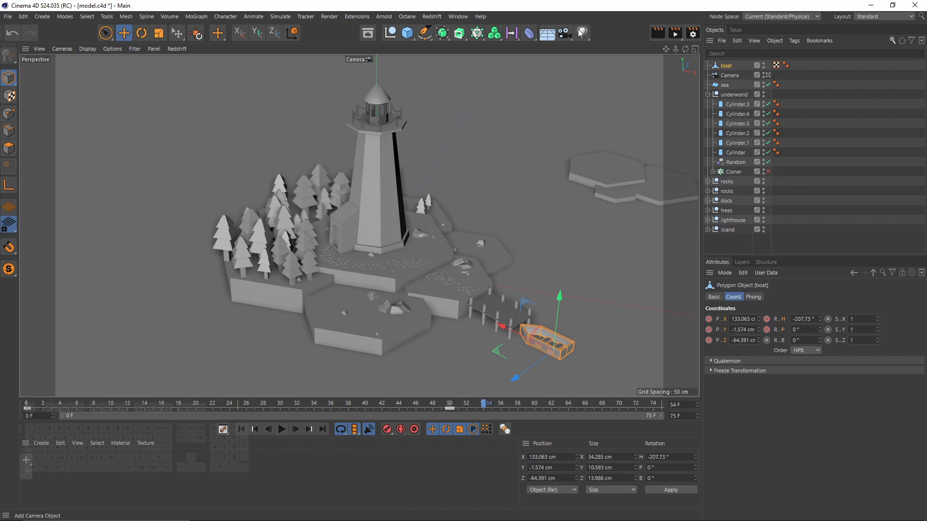
# Open the Dope Sheet timeline, dock it beside the viewport and display the boat's animation as F-curves
pyautogui.click(222, 429)
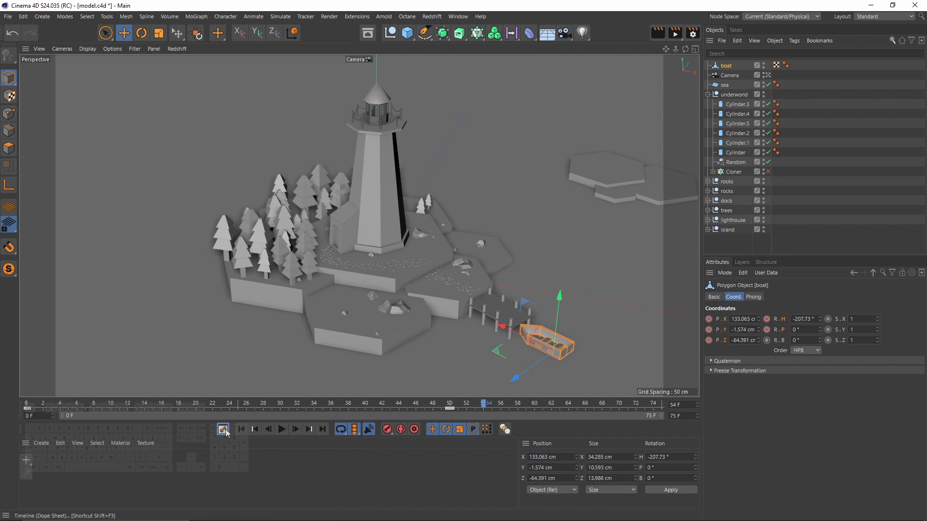
pyautogui.click(251, 443)
pyautogui.moveTo(306, 136); pyautogui.dragTo(131, 140)
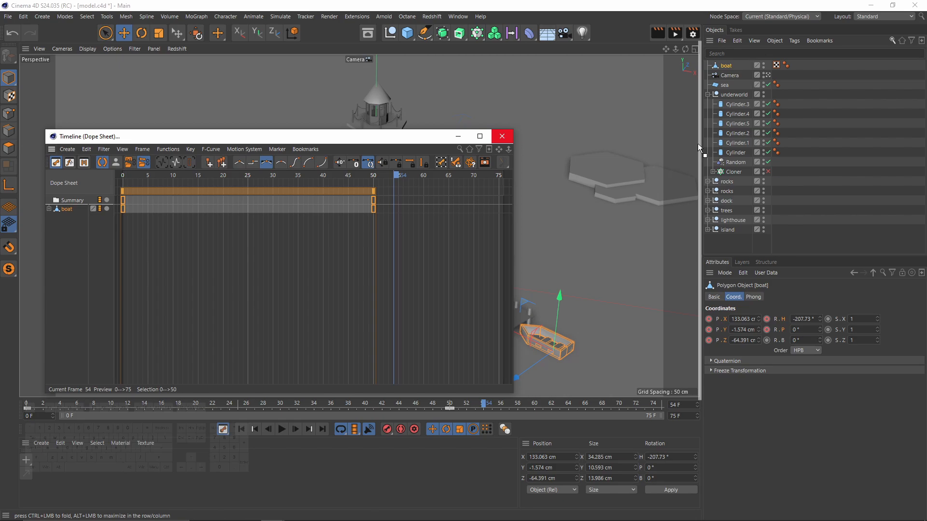
pyautogui.moveTo(697, 144); pyautogui.dragTo(698, 144)
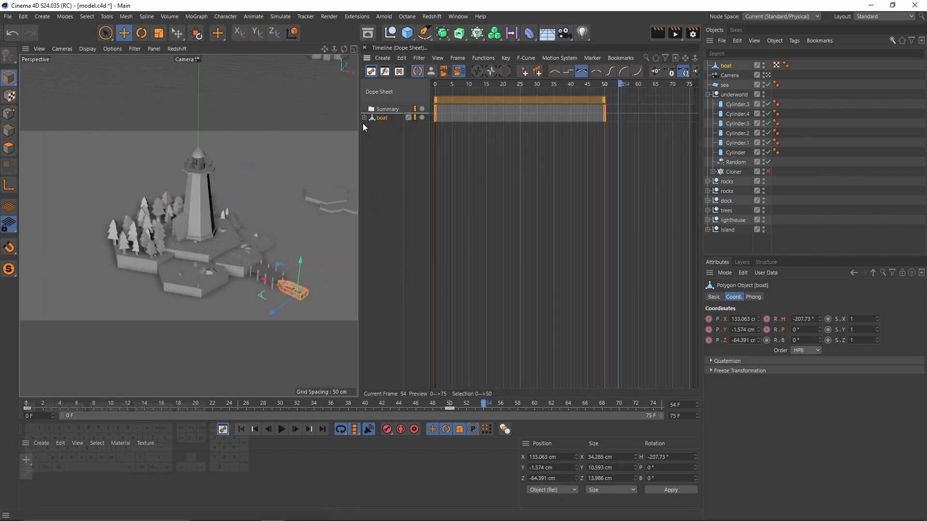
pyautogui.click(385, 72)
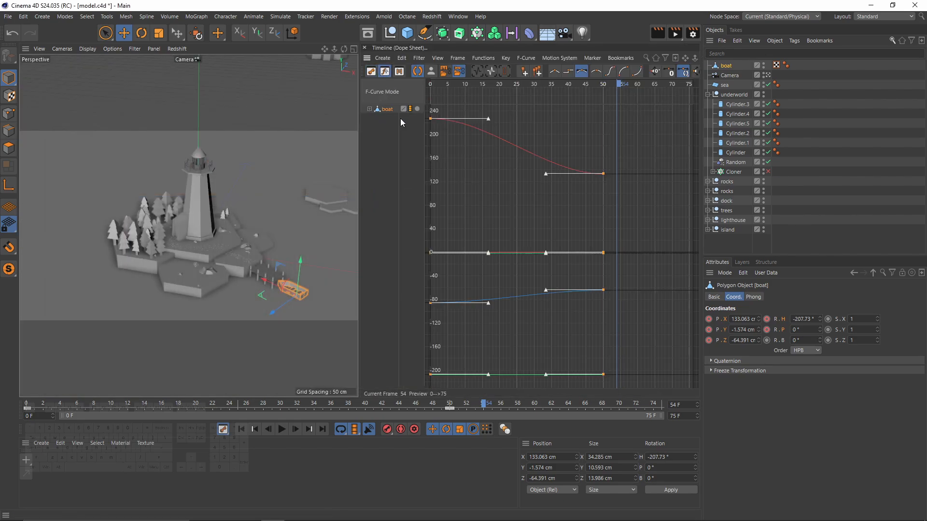
pyautogui.keyDown('alt'); pyautogui.moveTo(500, 183); pyautogui.dragTo(526, 190, button='middle'); pyautogui.keyUp('alt')
pyautogui.keyDown('alt'); pyautogui.moveTo(526, 191); pyautogui.dragTo(525, 213, button='right'); pyautogui.keyUp('alt')
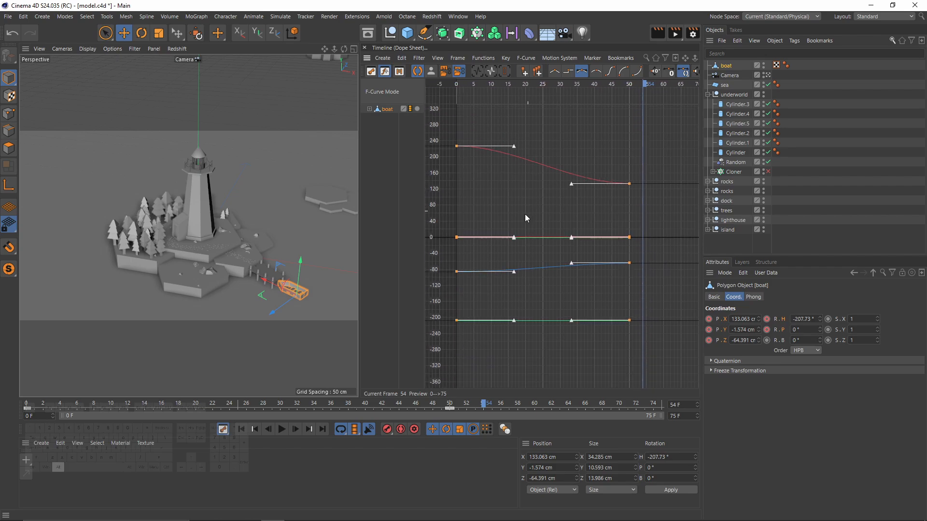
# Shorten the tangent handles of the boat's frame 0 keys on its position and rotation curves to remove the ease-in
pyautogui.moveTo(469, 133); pyautogui.dragTo(449, 347)
pyautogui.click(457, 146)
pyautogui.moveTo(513, 146); pyautogui.dragTo(464, 147)
pyautogui.moveTo(475, 213); pyautogui.dragTo(434, 263)
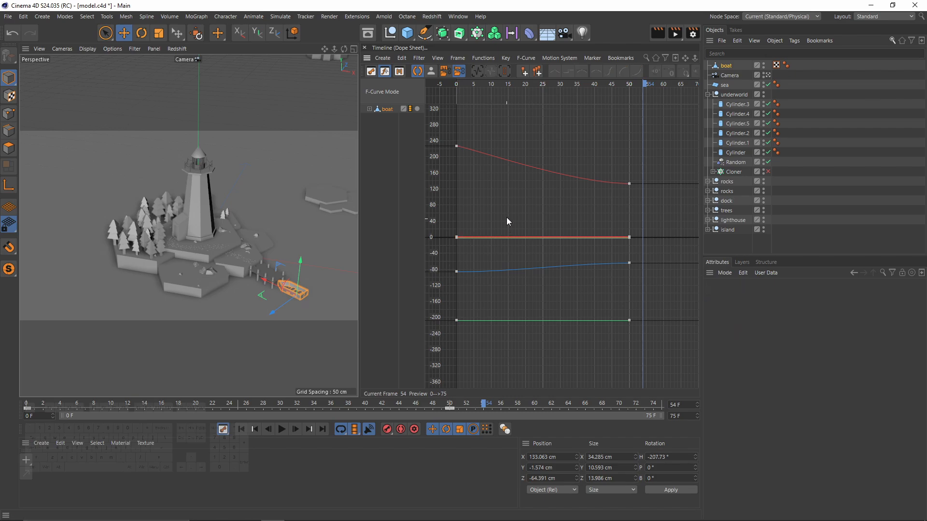
pyautogui.moveTo(515, 237); pyautogui.dragTo(465, 237)
pyautogui.click(457, 271)
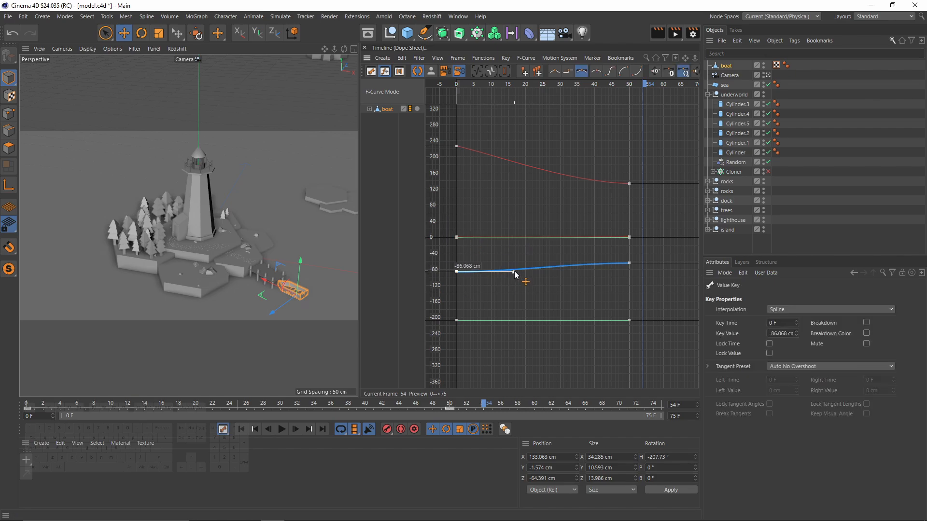
pyautogui.moveTo(514, 271); pyautogui.dragTo(463, 271)
pyautogui.click(457, 320)
pyautogui.moveTo(513, 321); pyautogui.dragTo(467, 320)
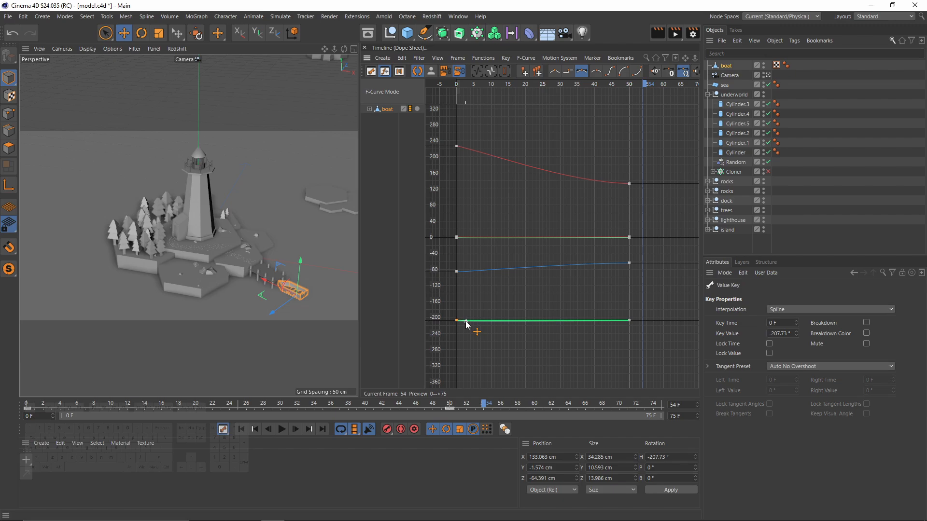
# Replay the animation from frame 0 to check how the boat starts moving
pyautogui.click(241, 429)
pyautogui.click(282, 429)
pyautogui.click(282, 429)
# Apply Ease Ease interpolation to the boat's frame 50 keys and set their tangents' Left Time to -24.67 F
pyautogui.moveTo(586, 159); pyautogui.dragTo(674, 317)
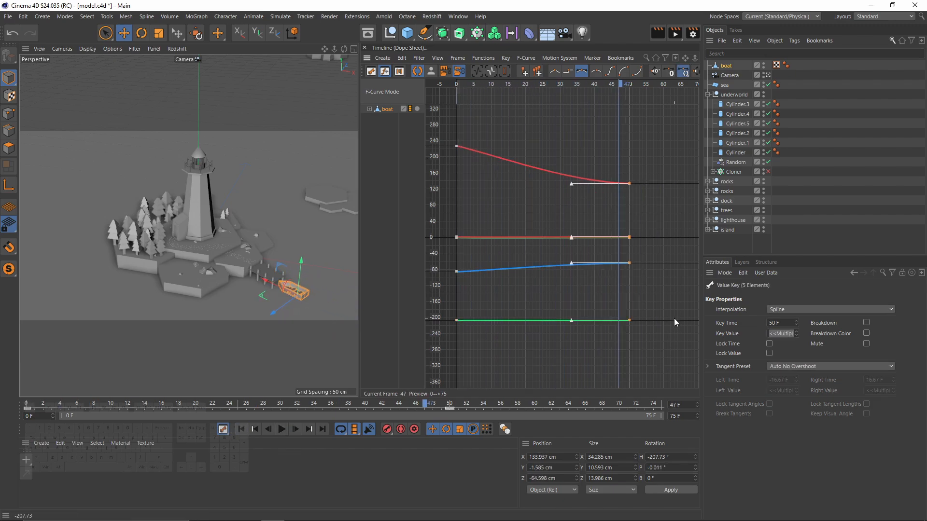
pyautogui.click(610, 72)
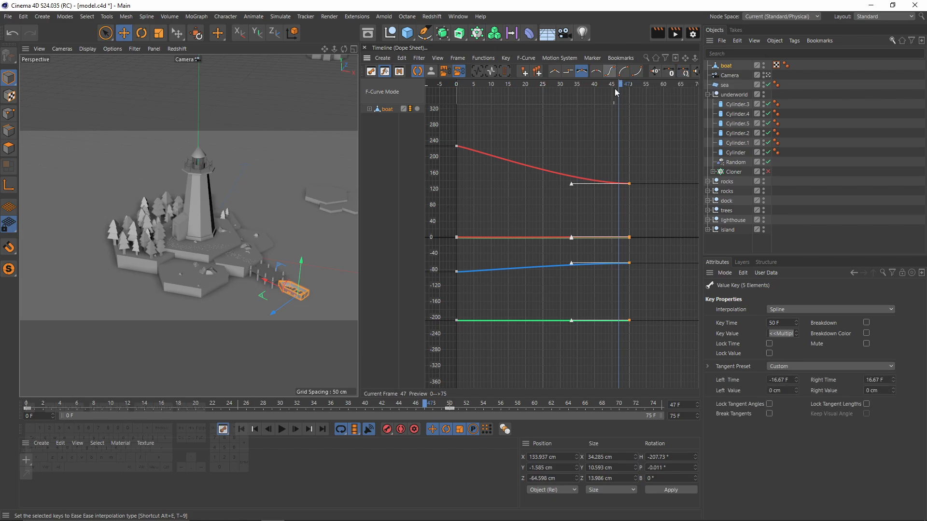
pyautogui.click(796, 382)
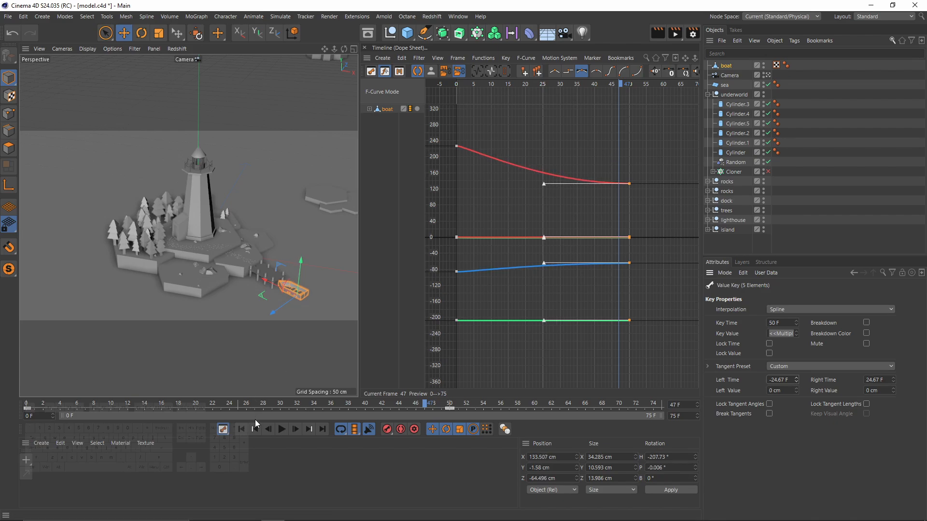
# Replay the animation from frame 0 to check how the boat slows down at the dock
pyautogui.click(240, 429)
pyautogui.click(282, 434)
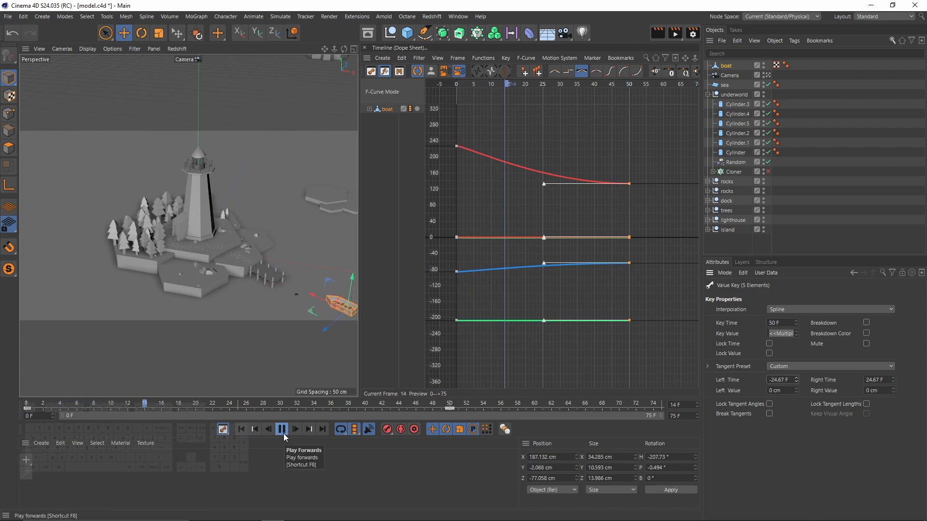
pyautogui.click(283, 429)
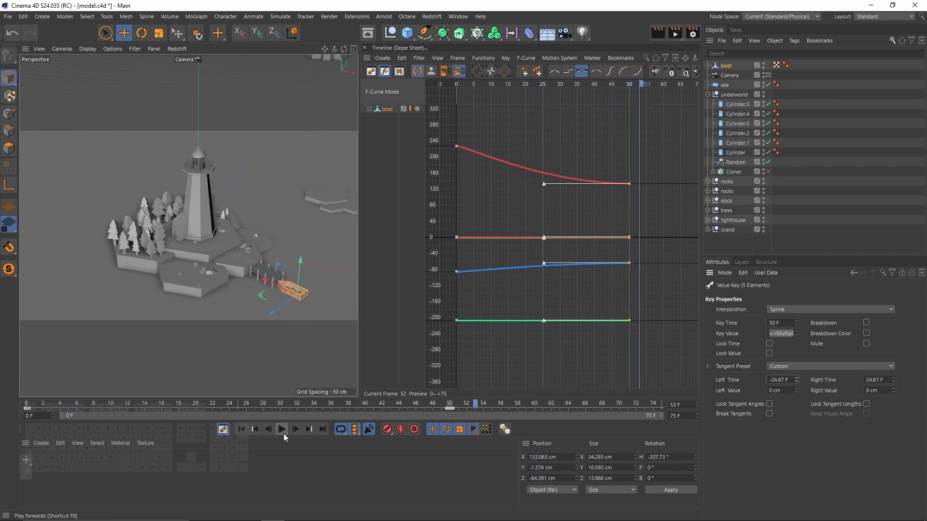
# Isolate the boat's Rotation . H curve and add a key to it at frame 13
pyautogui.click(369, 109)
pyautogui.moveTo(427, 153); pyautogui.dragTo(456, 149)
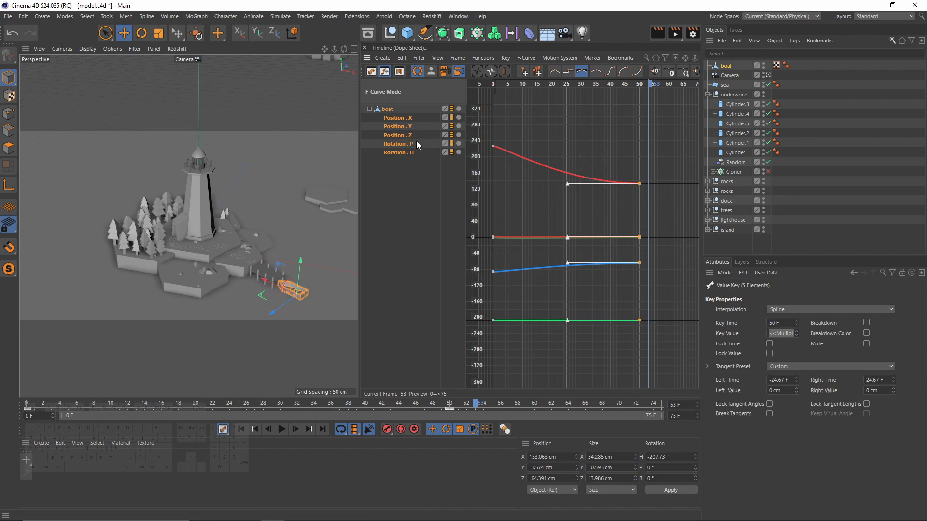
pyautogui.click(398, 143)
pyautogui.moveTo(600, 201); pyautogui.dragTo(638, 325)
pyautogui.click(404, 164)
pyautogui.click(409, 154)
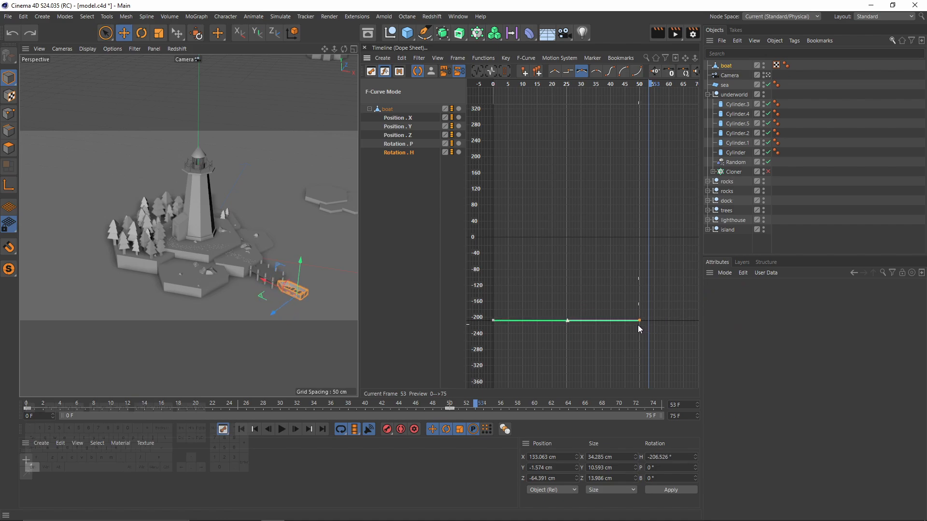
pyautogui.keyDown('alt'); pyautogui.moveTo(632, 85); pyautogui.dragTo(654, 107, button='middle'); pyautogui.keyUp('alt')
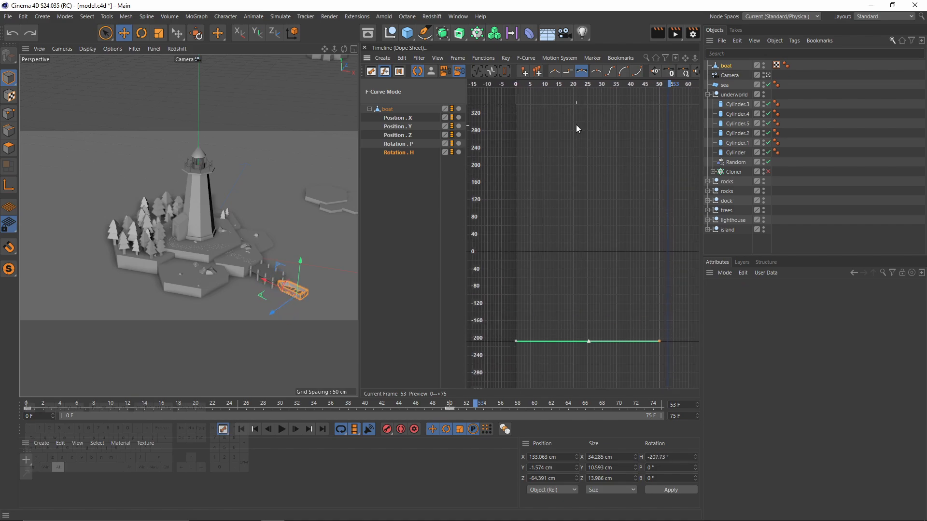
pyautogui.moveTo(555, 86)
pyautogui.mouseDown()
pyautogui.moveTo(531, 82)
pyautogui.moveTo(554, 98)
pyautogui.mouseUp()
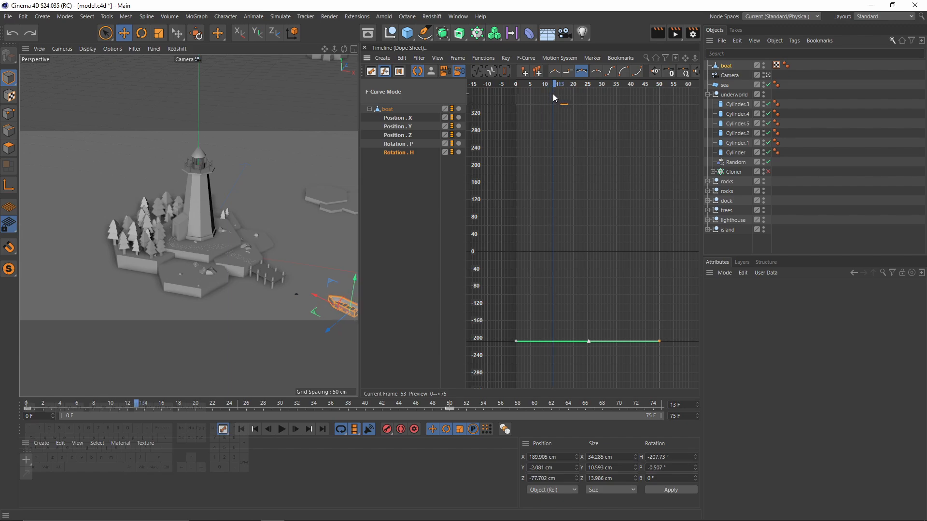
pyautogui.keyDown('ctrl'); pyautogui.click(552, 341); pyautogui.keyUp('ctrl')
# Raise the boat's Rotation . H key at frame 50 to about -149.6°
pyautogui.click(626, 84)
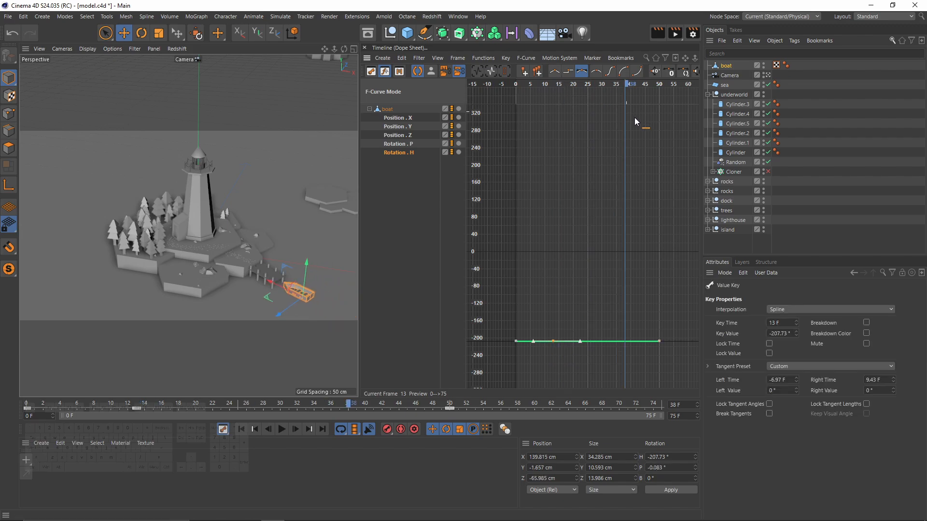
pyautogui.moveTo(634, 117); pyautogui.dragTo(658, 135)
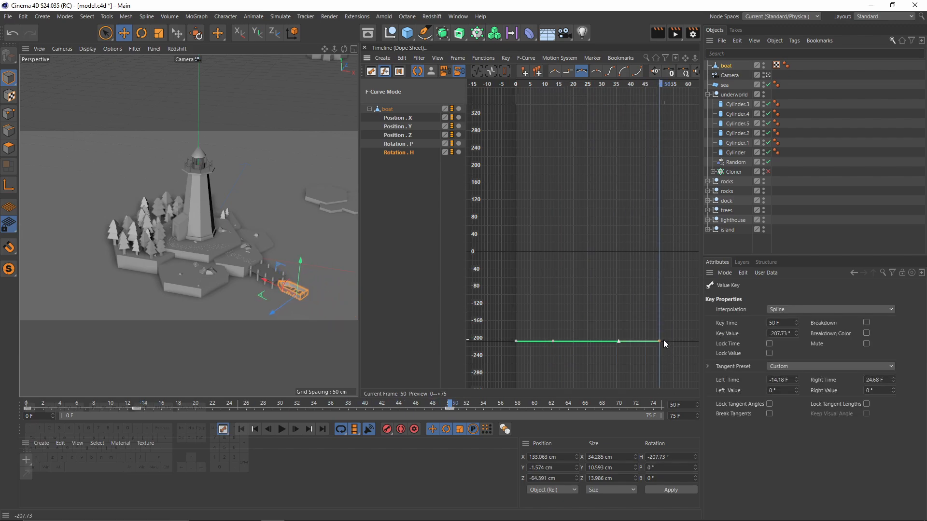
pyautogui.moveTo(663, 341); pyautogui.dragTo(656, 317)
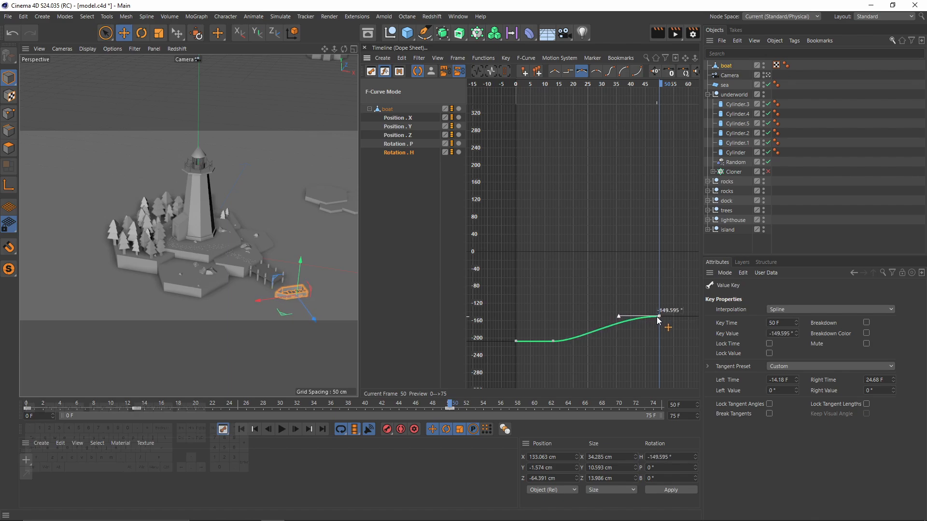
# Replay the animation from frame 0 to check the boat's turn at the dock
pyautogui.moveTo(144, 405); pyautogui.dragTo(6, 418)
pyautogui.click(280, 429)
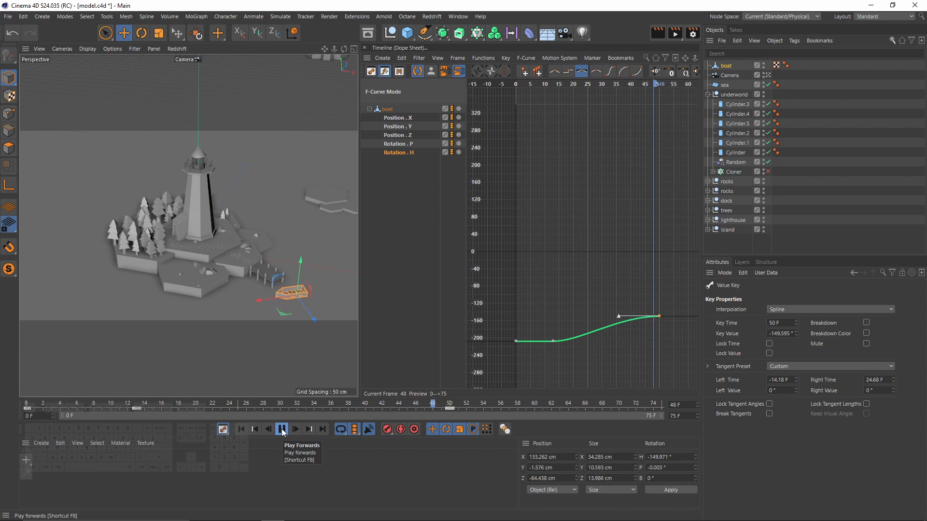
pyautogui.click(282, 430)
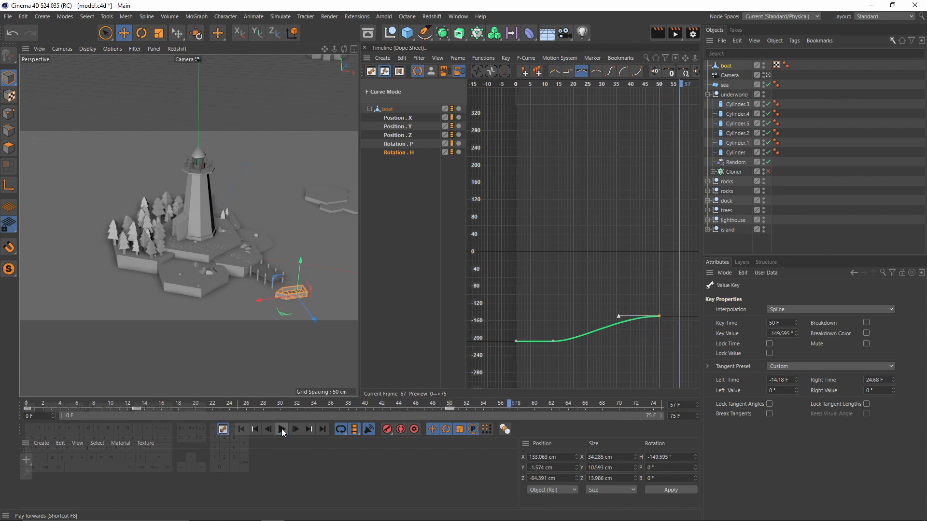
# Adjust the boat's final position keys to about -49.9 cm on Z and about 127.5 cm at frame 51 on X
pyautogui.click(405, 119)
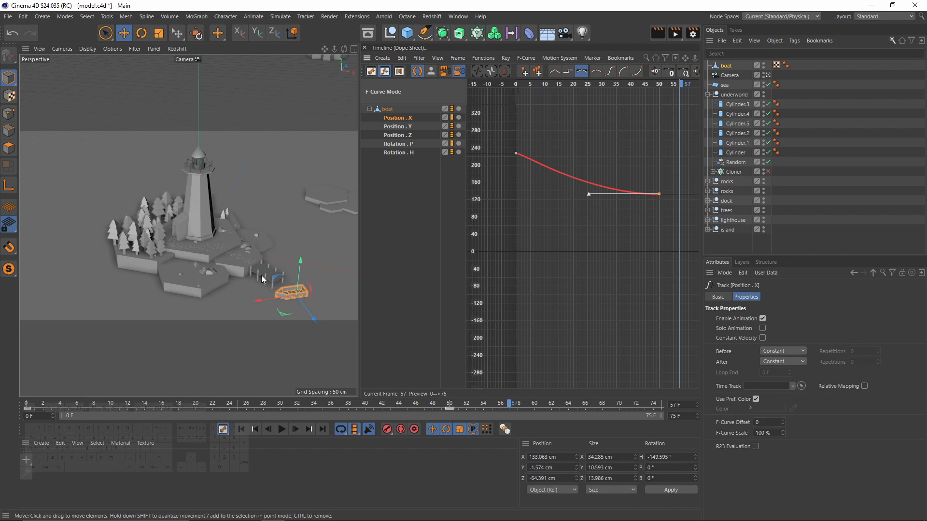
pyautogui.click(403, 134)
pyautogui.click(659, 280)
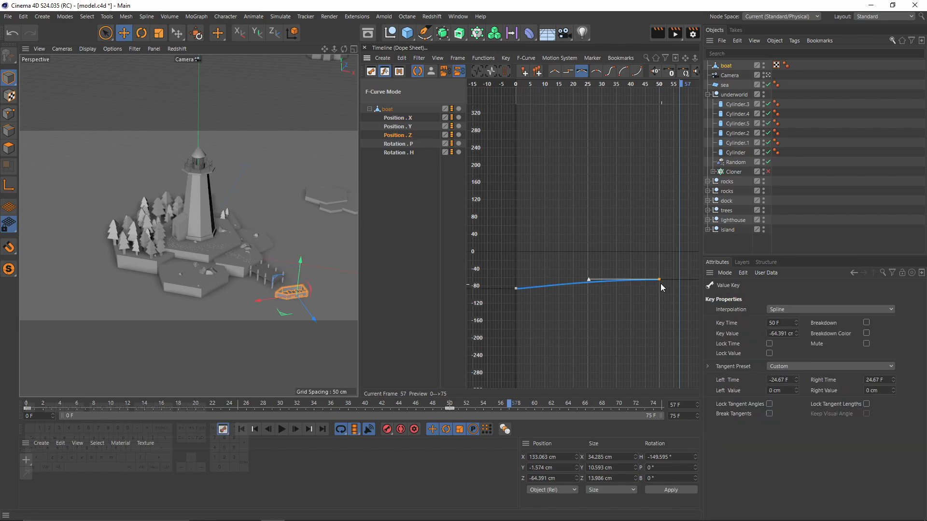
pyautogui.moveTo(660, 280); pyautogui.dragTo(660, 273)
pyautogui.click(407, 117)
pyautogui.moveTo(659, 194); pyautogui.dragTo(661, 198)
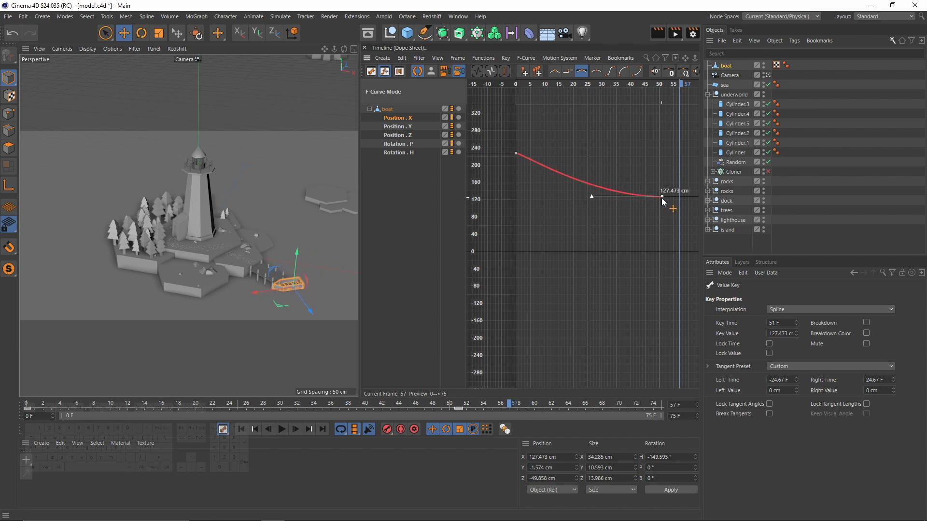
# Replay the animation from the start to check where the boat stops beside the dock
pyautogui.click(241, 429)
pyautogui.click(282, 429)
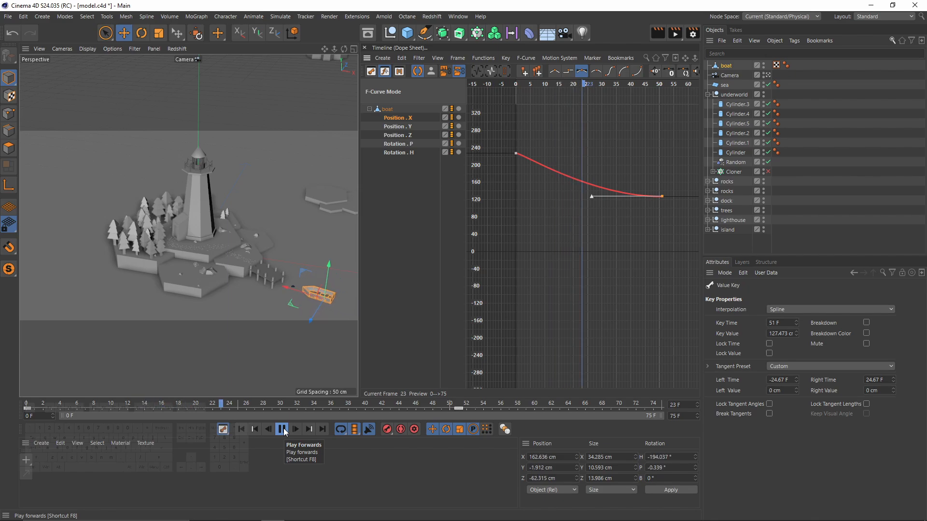
pyautogui.click(282, 429)
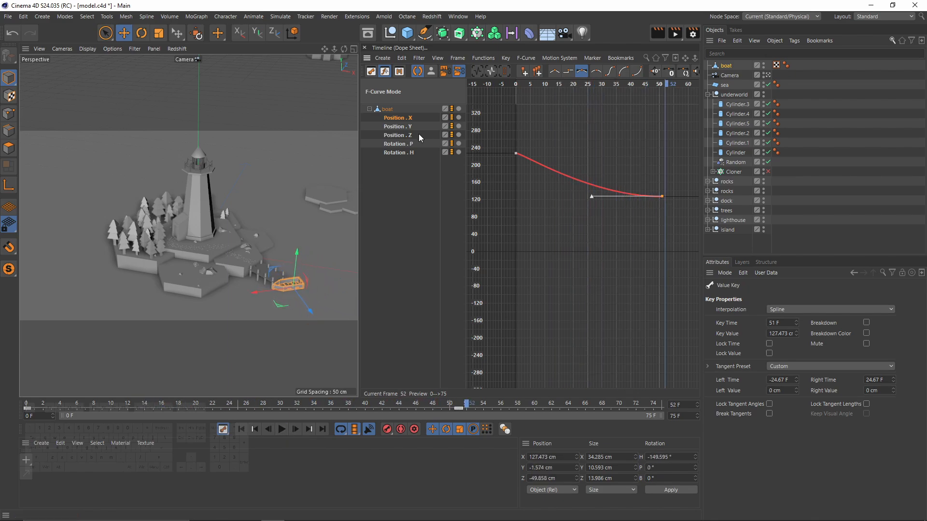
# Move the middle key of the boat's Rotation . H curve earlier to frame 8
pyautogui.click(401, 152)
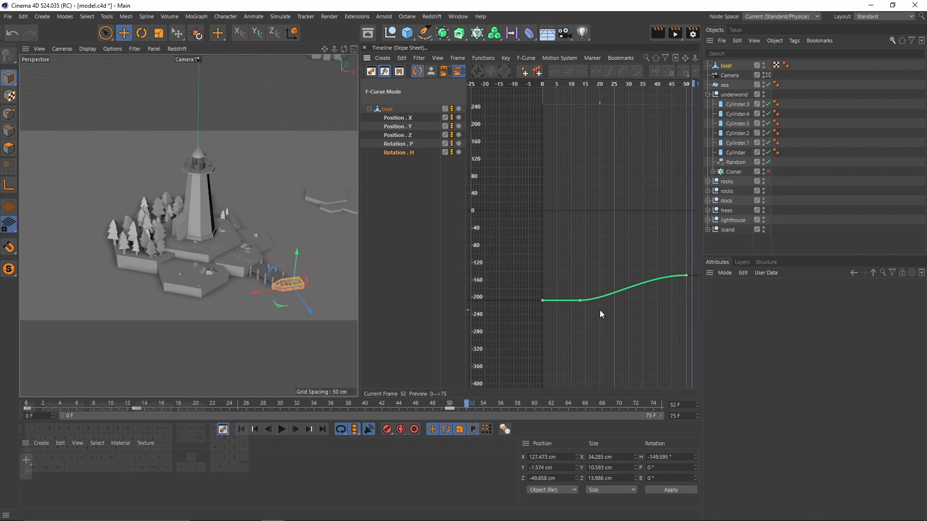
pyautogui.moveTo(565, 243); pyautogui.dragTo(676, 361)
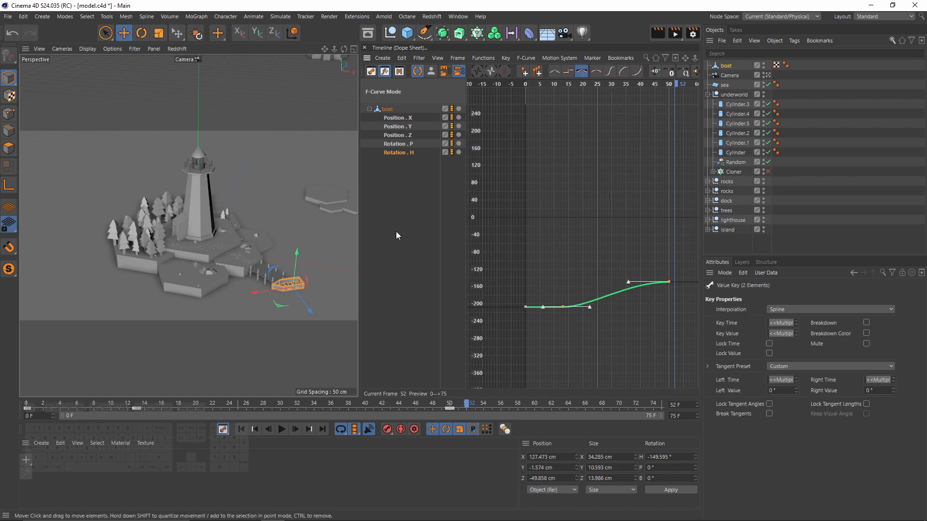
pyautogui.click(610, 72)
pyautogui.keyDown('alt'); pyautogui.moveTo(580, 337); pyautogui.dragTo(594, 289, button='right'); pyautogui.keyUp('alt')
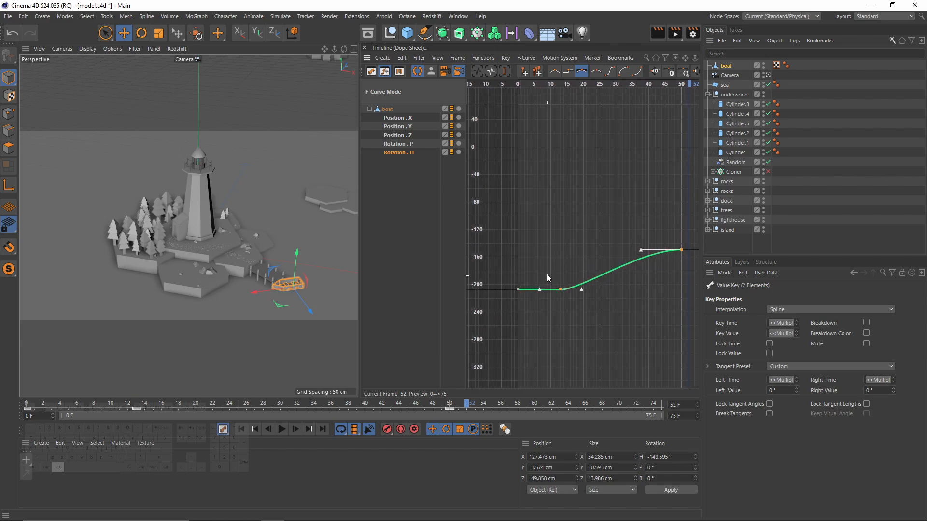
pyautogui.scroll(3, 565, 294)
pyautogui.moveTo(547, 273)
pyautogui.mouseDown()
pyautogui.moveTo(565, 294)
pyautogui.moveTo(543, 286)
pyautogui.mouseUp()
pyautogui.hotkey('ctrl', 'z')
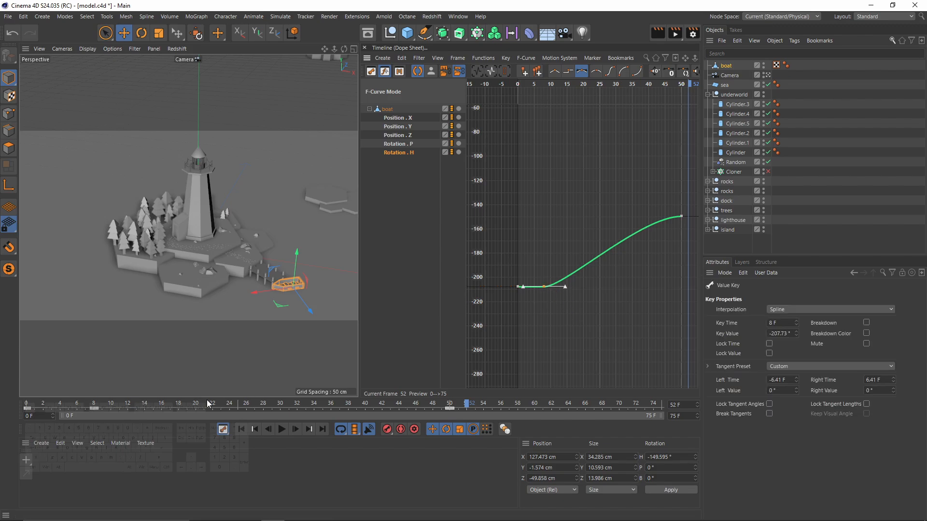
# Shift the middle Rotation . H key to frame 5 so the boat starts turning sooner
pyautogui.moveTo(204, 405); pyautogui.dragTo(108, 410)
pyautogui.press('space')
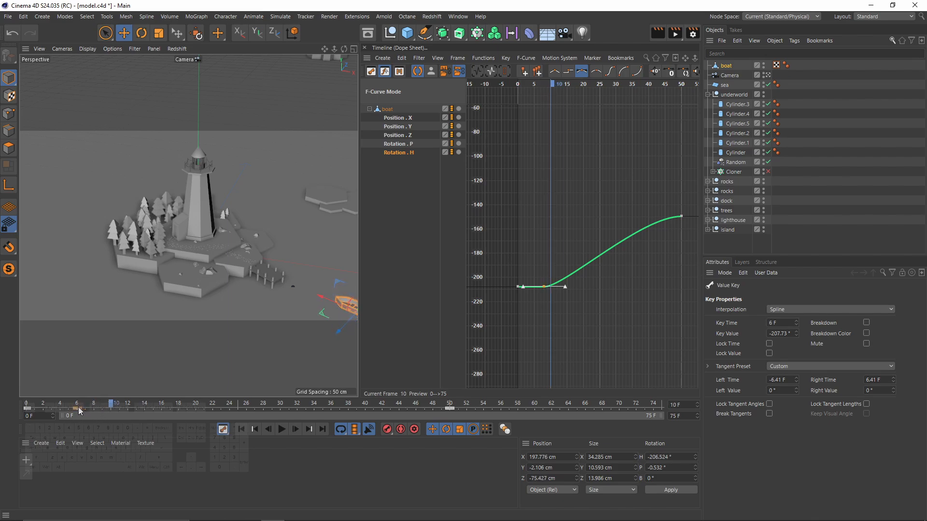
pyautogui.moveTo(65, 411); pyautogui.dragTo(65, 409)
pyautogui.moveTo(64, 407); pyautogui.dragTo(44, 407)
# Replay the animation to check the boat's earlier turn
pyautogui.press('F8')
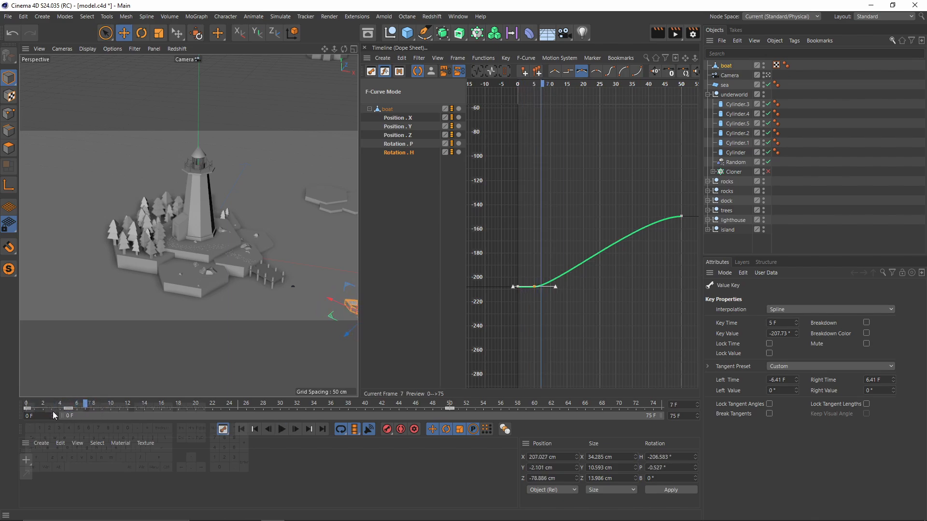
pyautogui.press('F8')
pyautogui.press('F8')
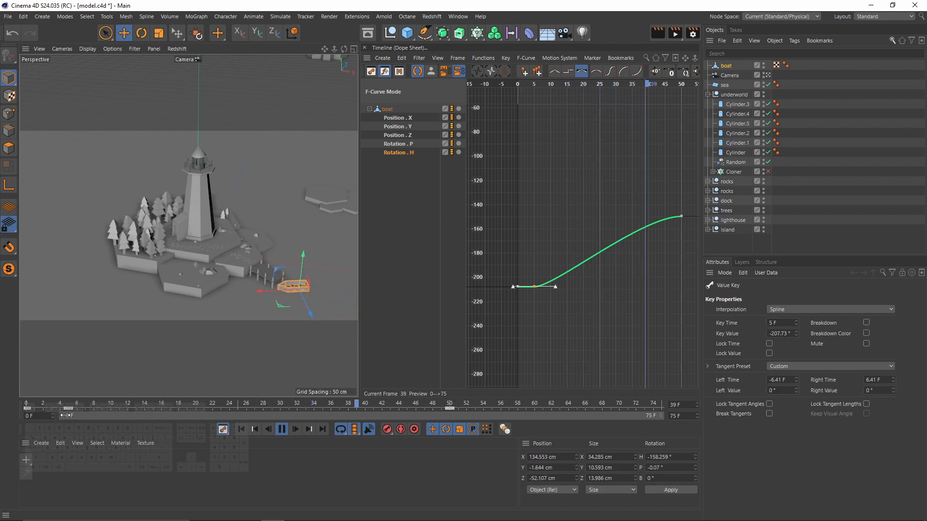
pyautogui.press('F8')
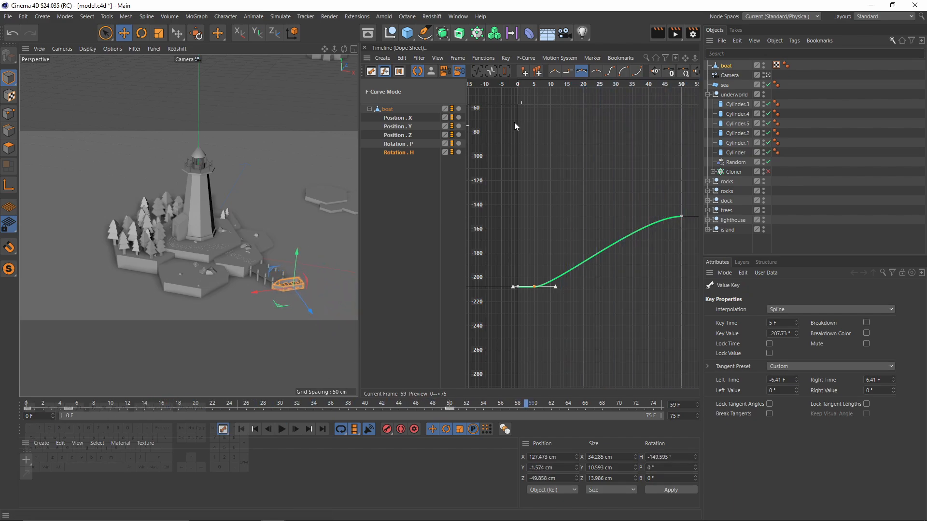
# Select all of the boat's keys in the Dope Sheet and stretch them to end at frame 75
pyautogui.click(371, 71)
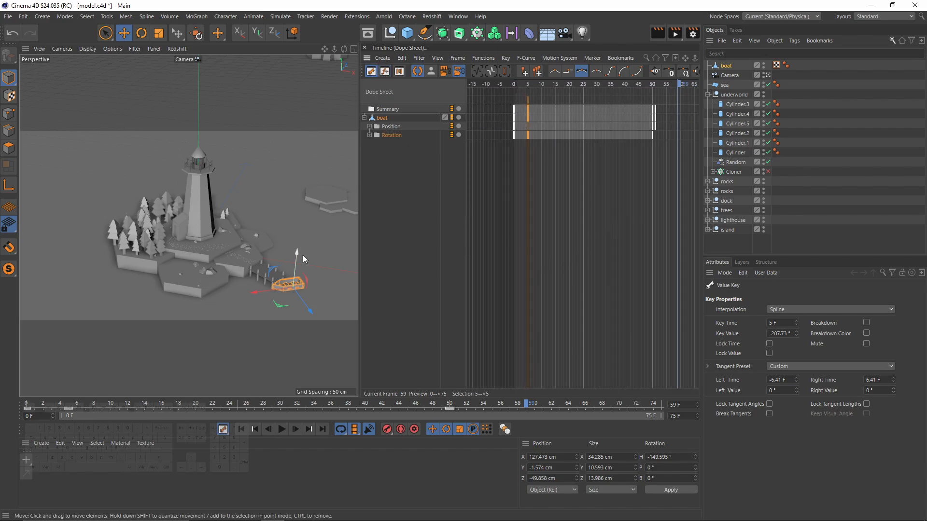
pyautogui.click(284, 432)
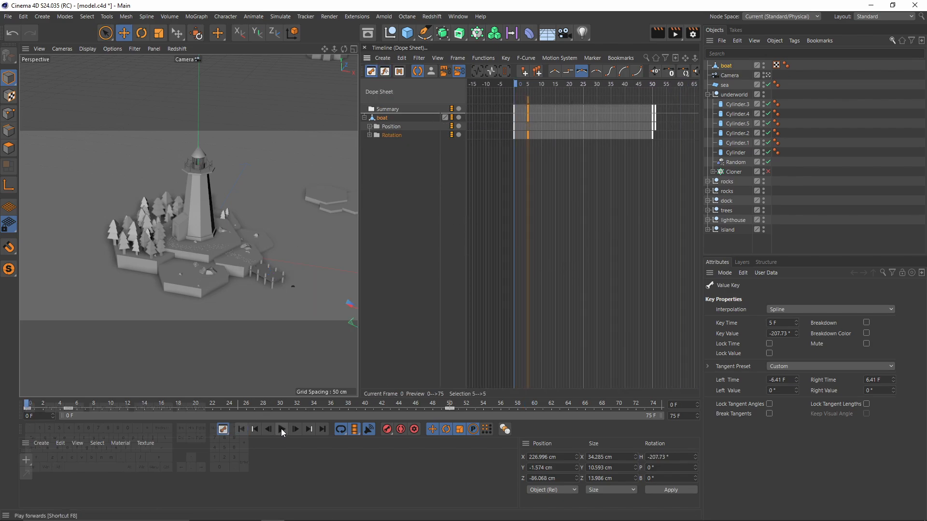
pyautogui.click(282, 429)
pyautogui.moveTo(678, 229); pyautogui.dragTo(496, 102)
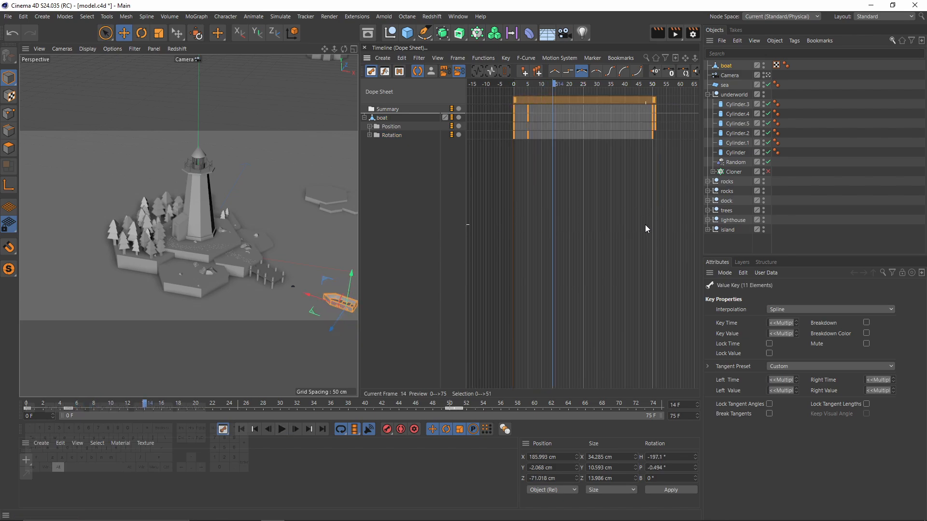
pyautogui.press('h')
pyautogui.moveTo(616, 100); pyautogui.dragTo(684, 103)
# Replay the stretched animation from frame 0 to judge the boat's speed
pyautogui.click(241, 431)
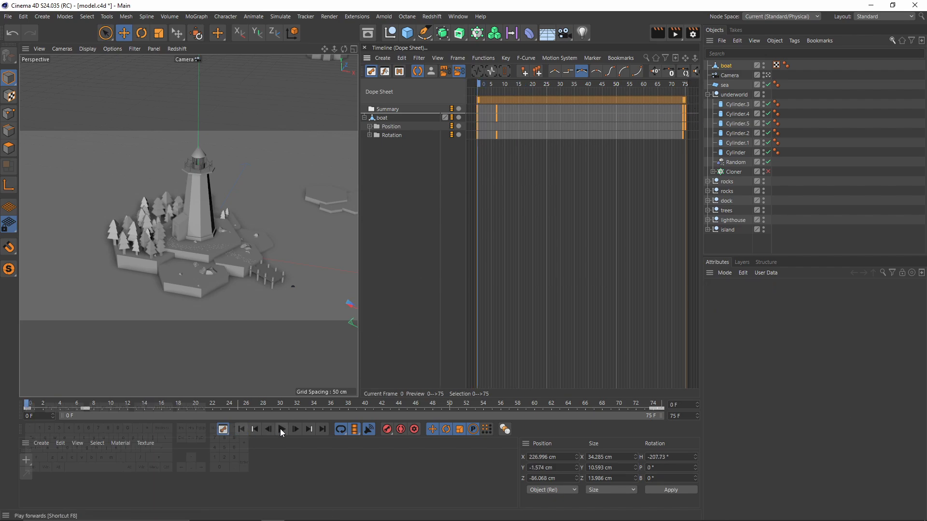
pyautogui.click(281, 429)
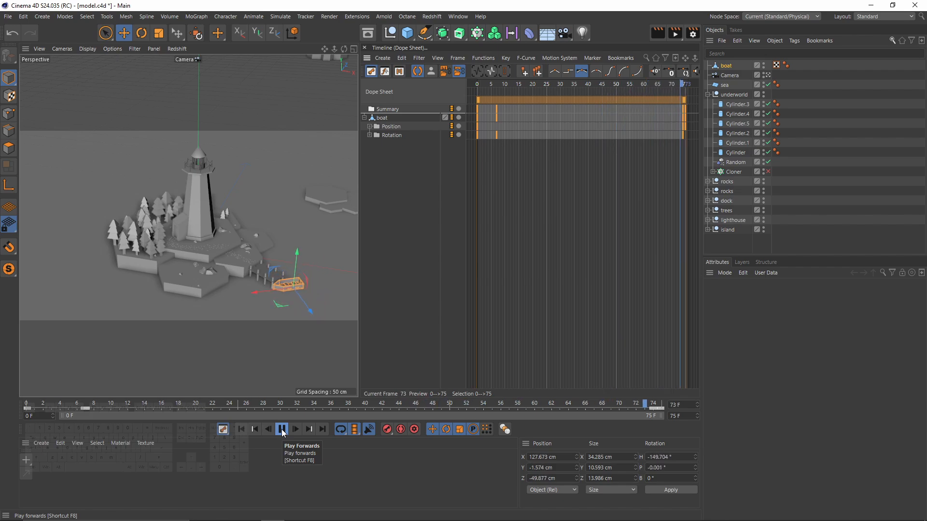
pyautogui.click(283, 431)
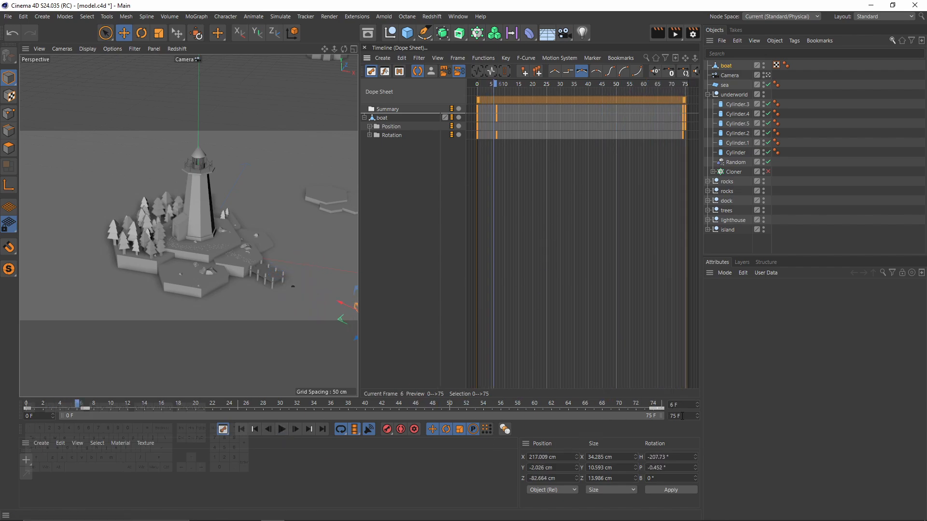
# Set the project's end to 100 F and stretch all of the boat's keys to end at frame 99
pyautogui.write('100')
pyautogui.press('Return')
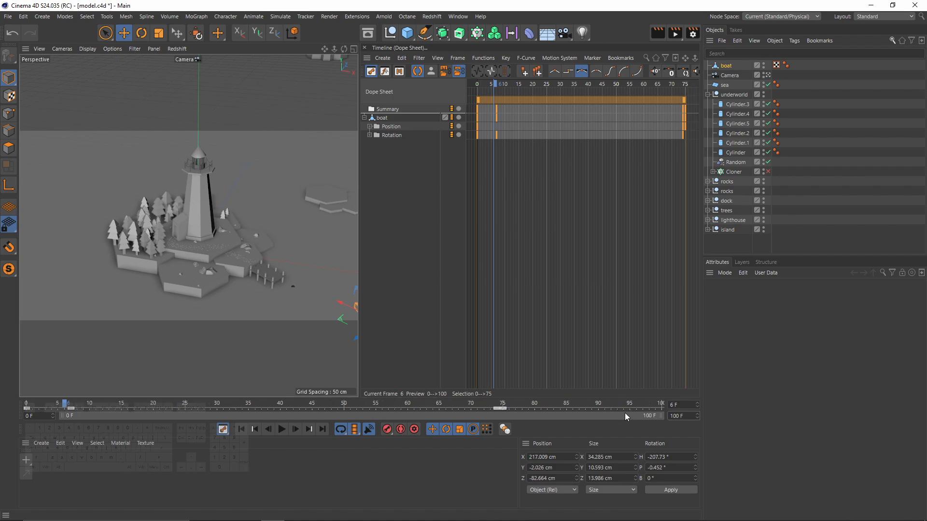
pyautogui.scroll(-4, 601, 282)
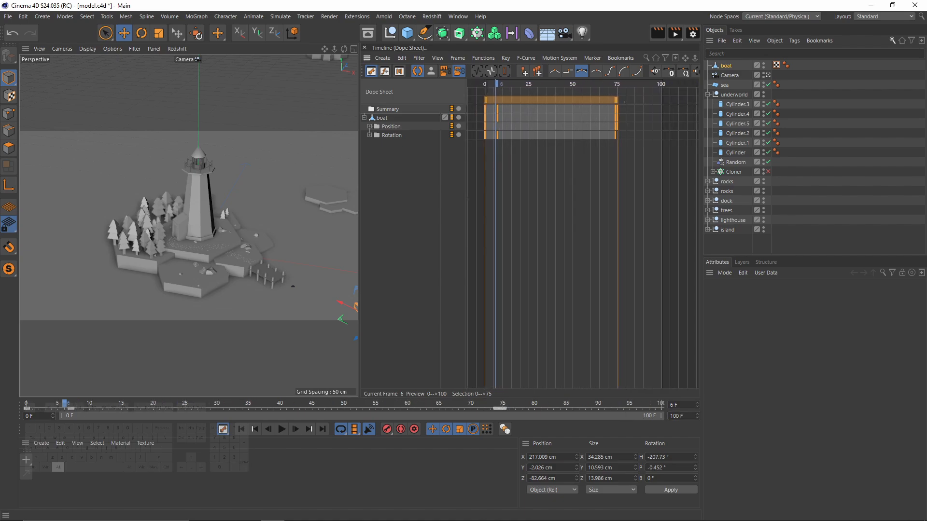
pyautogui.moveTo(616, 101); pyautogui.dragTo(659, 103)
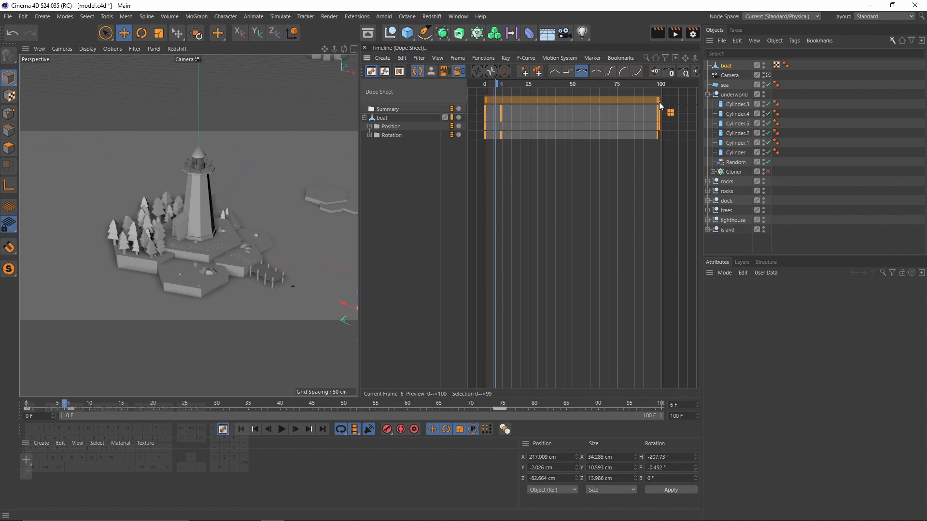
# Play the 100-frame animation to check the boat's slower approach
pyautogui.click(284, 433)
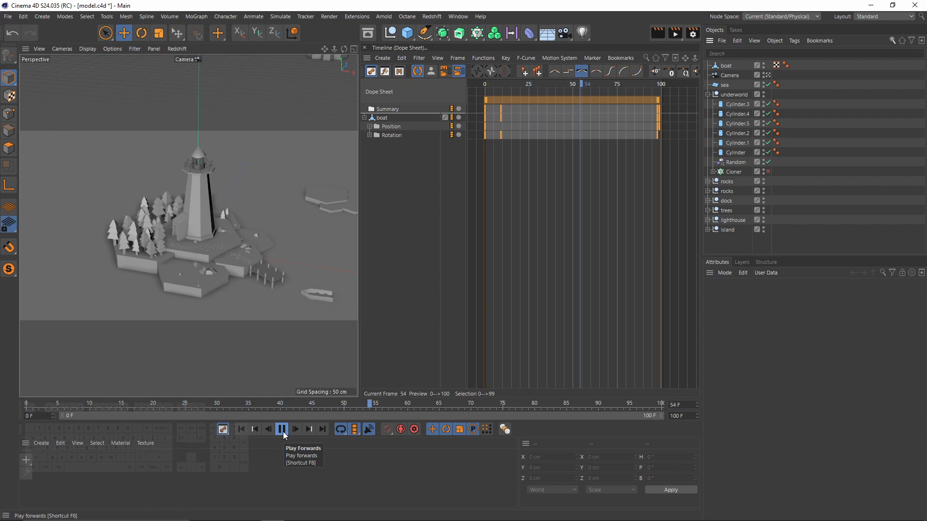
pyautogui.click(282, 430)
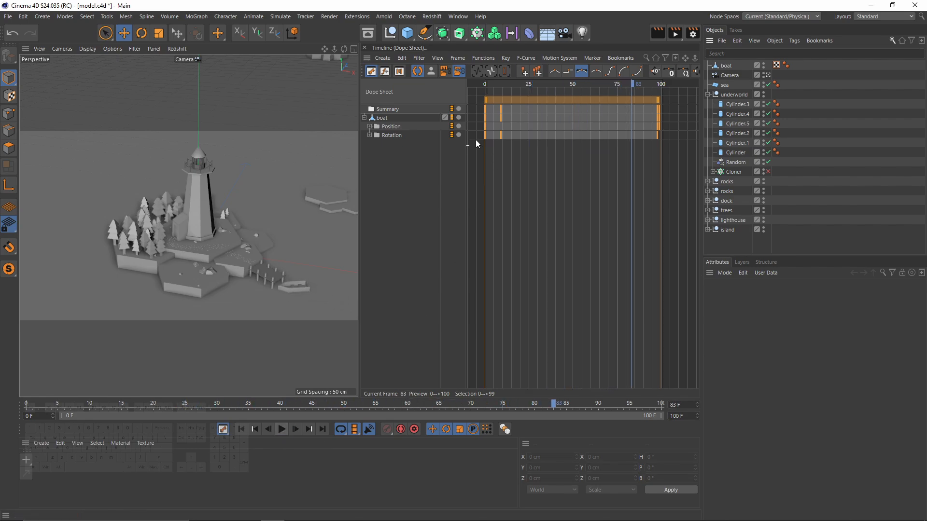
# Show the boat's Position X, Y and Z tracks as F-curves in the timeline
pyautogui.click(369, 127)
pyautogui.click(386, 135)
pyautogui.click(389, 145)
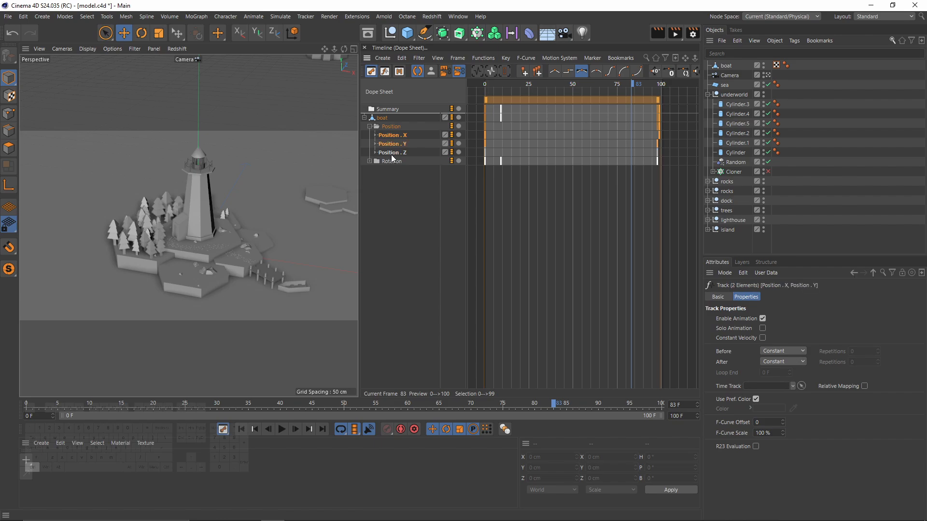
pyautogui.keyDown('ctrl'); pyautogui.click(391, 153); pyautogui.keyUp('ctrl')
pyautogui.click(386, 71)
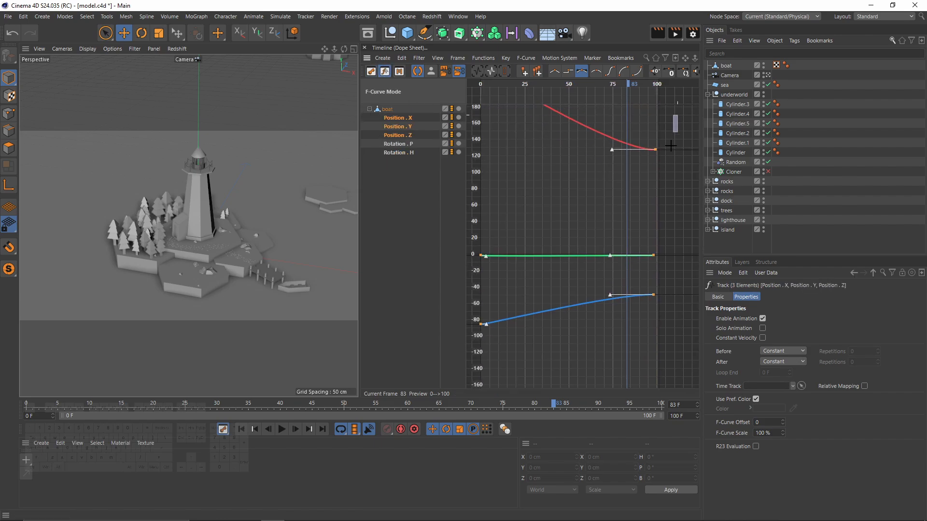
# Lengthen the easing on the boat's three final position keys by setting their left tangent time to -54.67 F
pyautogui.moveTo(670, 145); pyautogui.dragTo(621, 337)
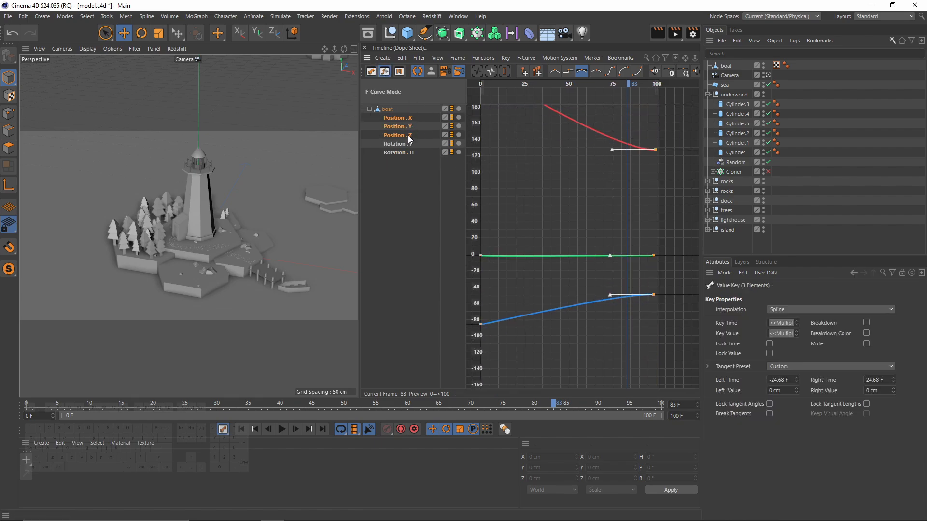
pyautogui.click(796, 378)
pyautogui.click(795, 382)
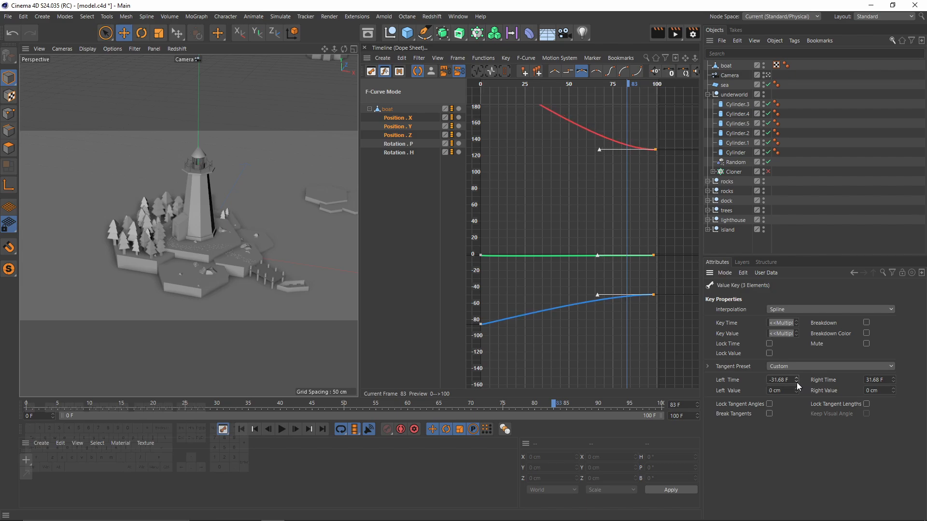
pyautogui.moveTo(795, 380); pyautogui.dragTo(796, 390)
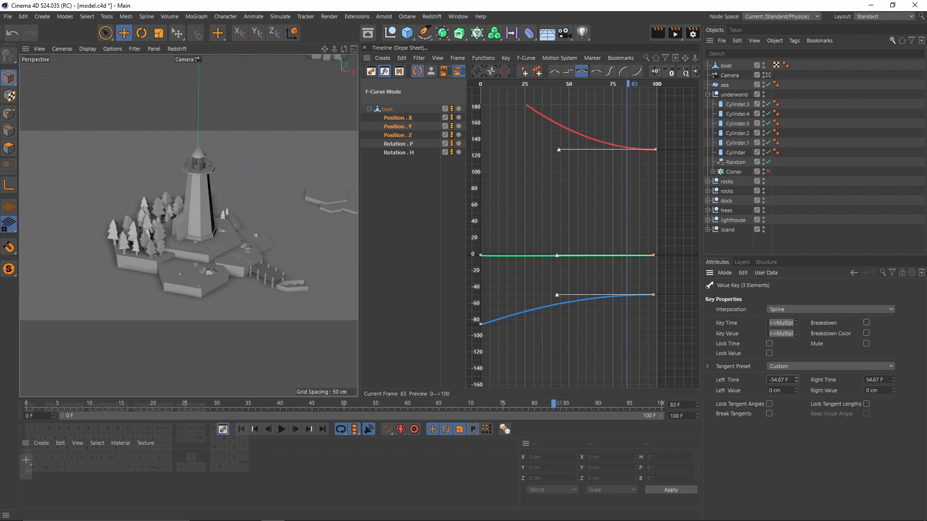
# Play the animation from frame 0 to check how the boat slows down at the dock
pyautogui.click(247, 431)
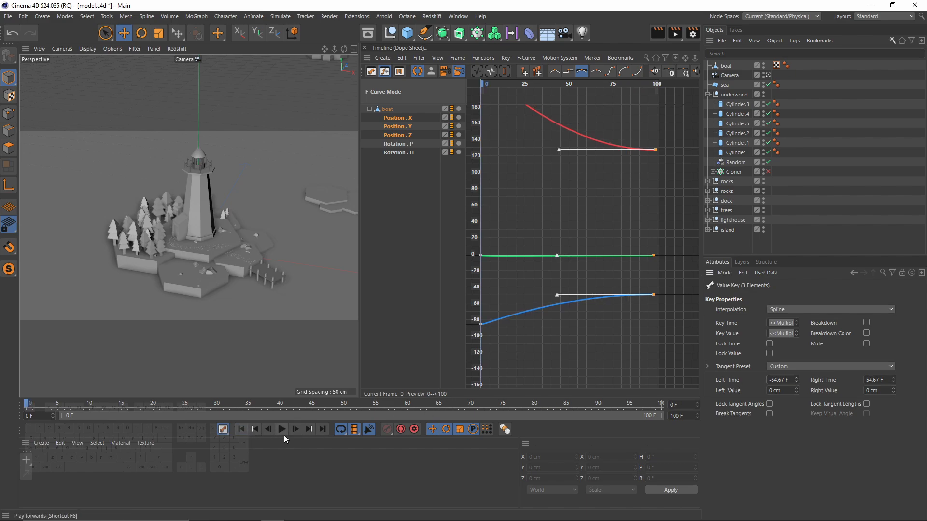
pyautogui.click(280, 432)
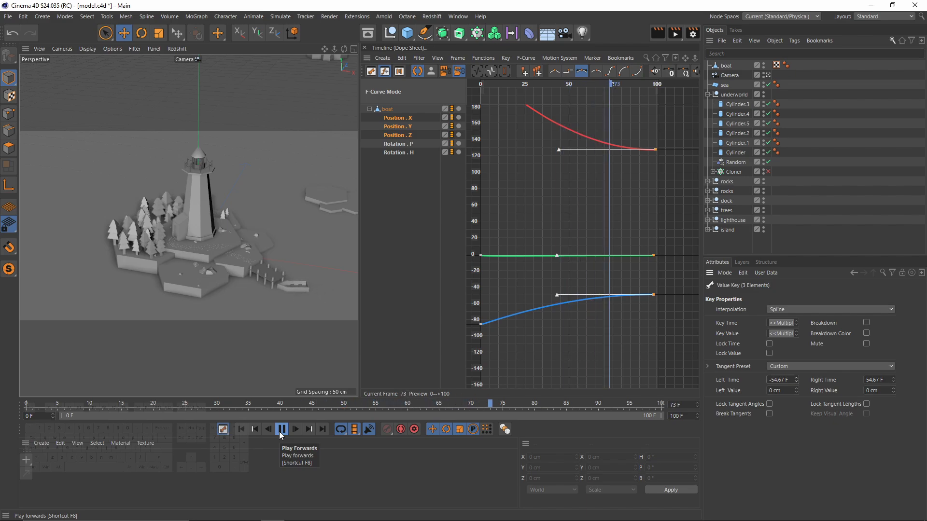
pyautogui.click(281, 429)
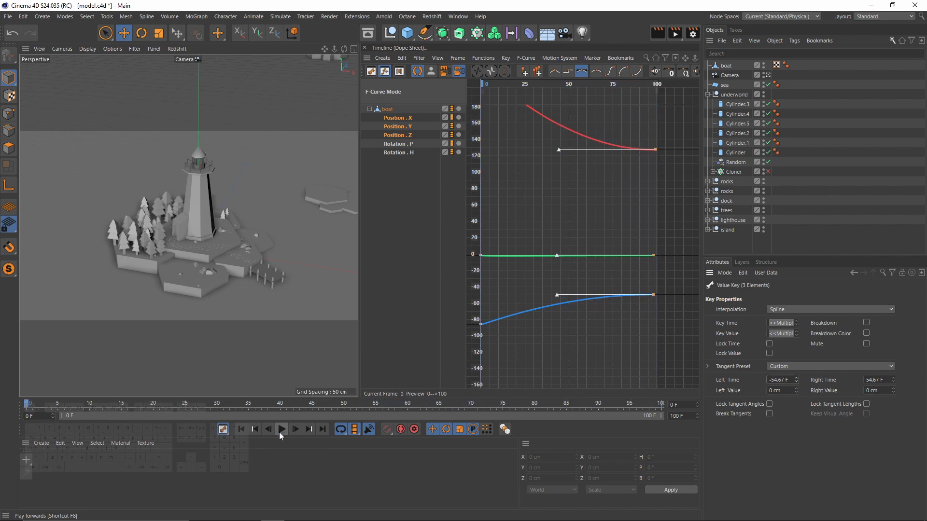
# Close the timeline window and collapse the underworld group in the object hierarchy
pyautogui.click(386, 74)
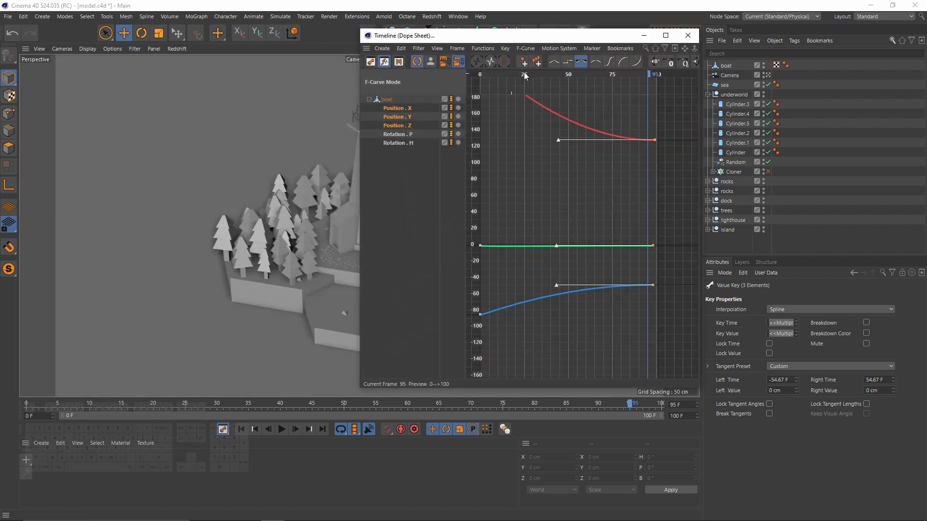
pyautogui.click(687, 36)
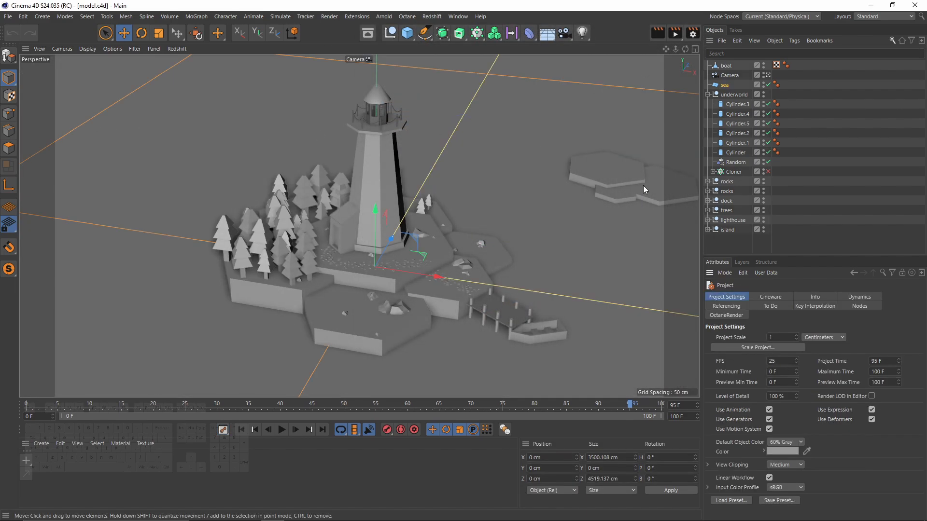
pyautogui.click(734, 94)
pyautogui.click(720, 85)
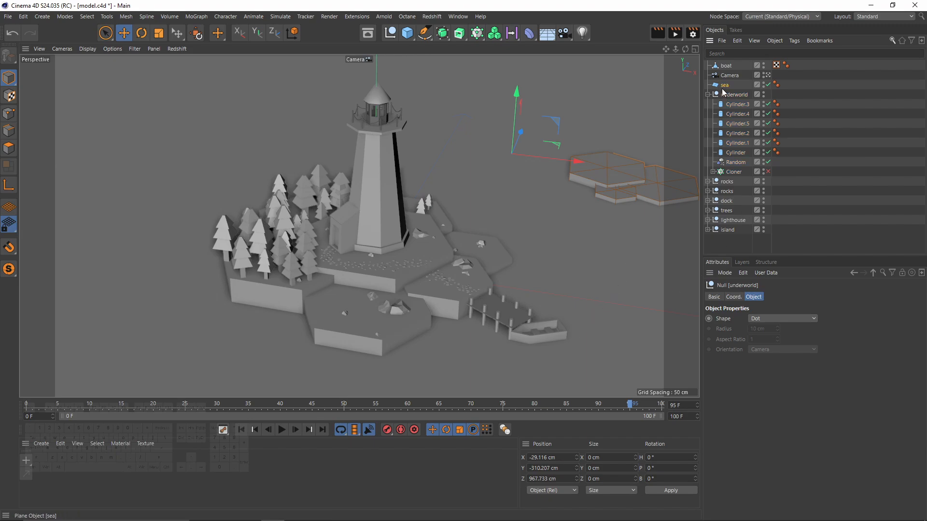
pyautogui.click(708, 94)
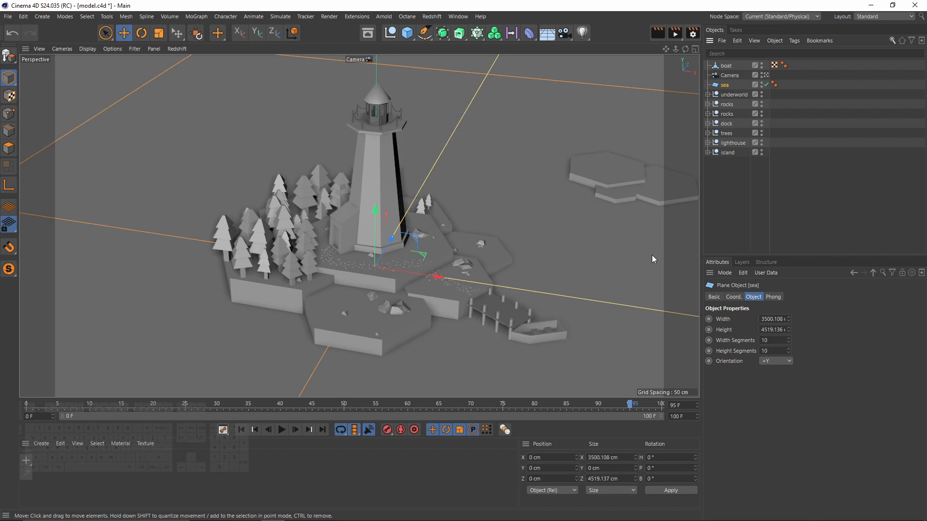
# Scale the sea plane down to about 740 by 955 cm and reposition it at about X -147, Z 135 cm
pyautogui.press('t')
pyautogui.moveTo(605, 273); pyautogui.dragTo(328, 148)
pyautogui.press('e')
pyautogui.moveTo(377, 182); pyautogui.dragTo(370, 214)
pyautogui.press('t')
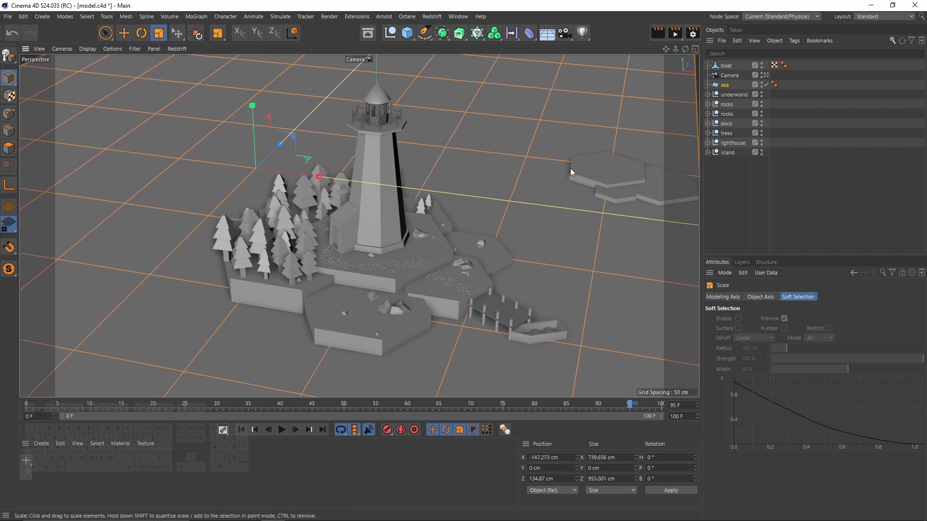
# Subdivide the sea plane into 200 width segments and 200 height segments
pyautogui.click(715, 85)
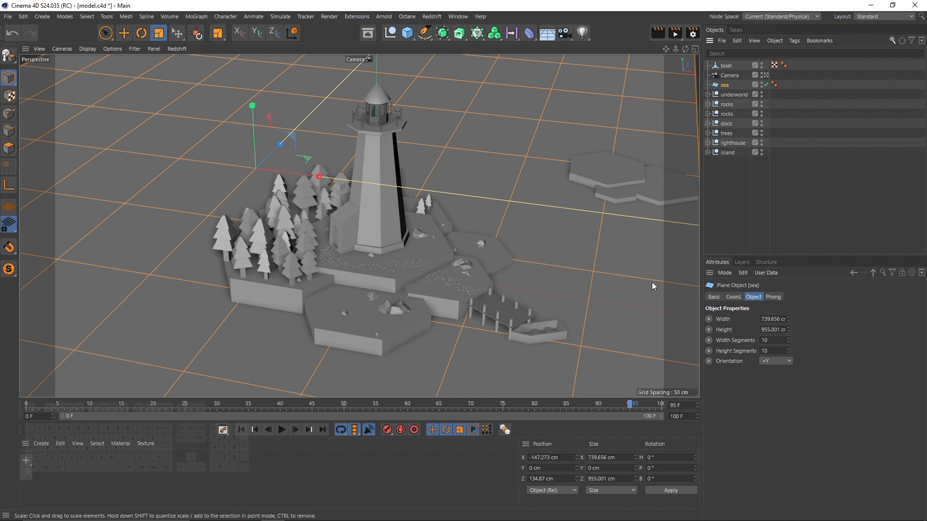
pyautogui.click(772, 341)
pyautogui.write('100')
pyautogui.press('Tab')
pyautogui.write('100')
pyautogui.press('Return')
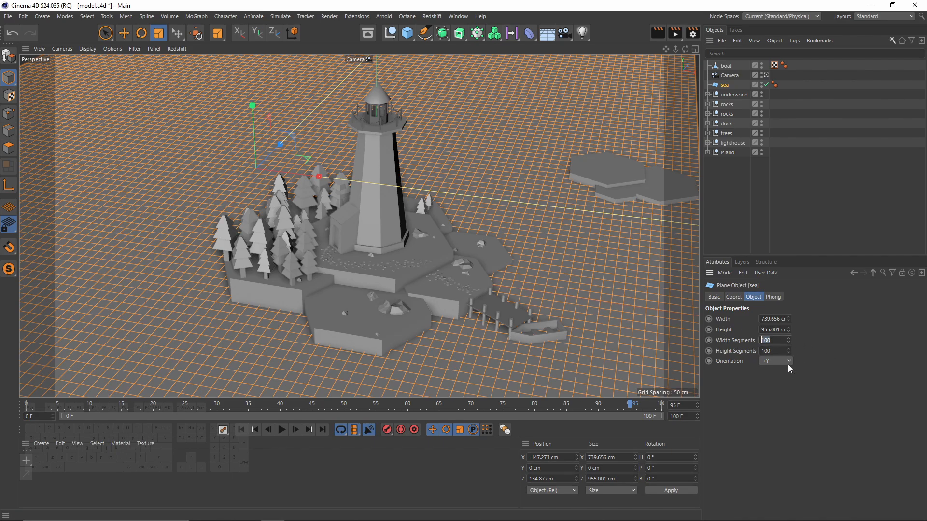
pyautogui.write('200')
pyautogui.press('Tab')
pyautogui.write('200')
pyautogui.press('Return')
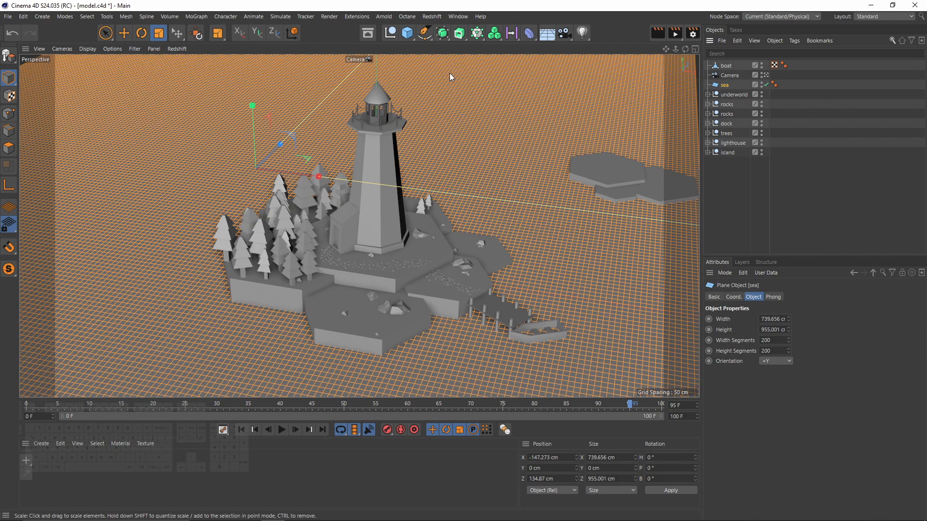
# Add a Plain effector as a child of the sea plane
pyautogui.keyDown('shift'); pyautogui.moveTo(535, 38); pyautogui.dragTo(478, 31); pyautogui.keyUp('shift')
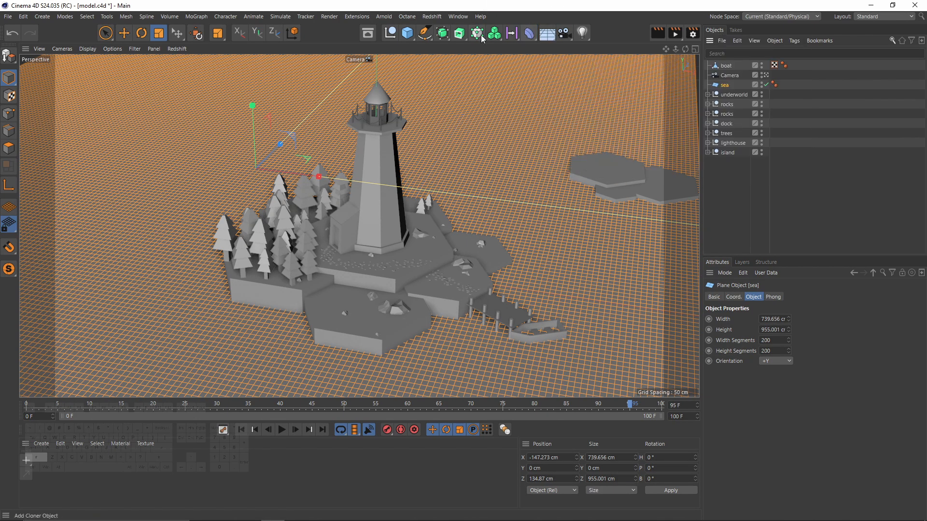
pyautogui.click(481, 35)
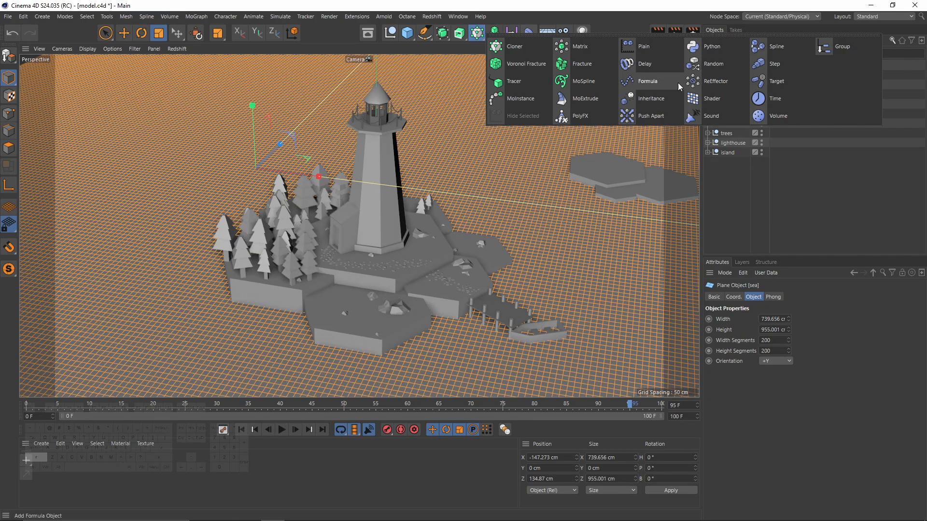
pyautogui.keyDown('shift'); pyautogui.click(643, 45); pyautogui.keyUp('shift')
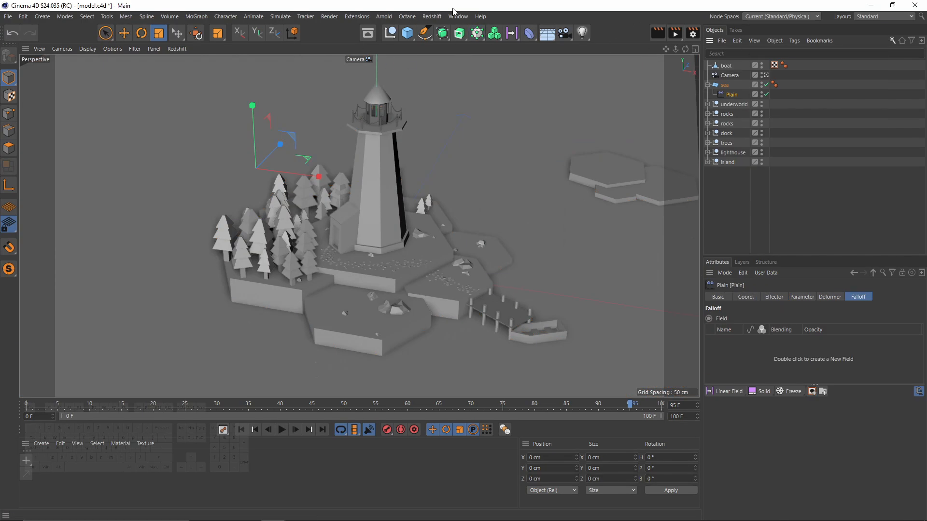
# Set the Plain effector's deformation mode to Polygon
pyautogui.click(804, 297)
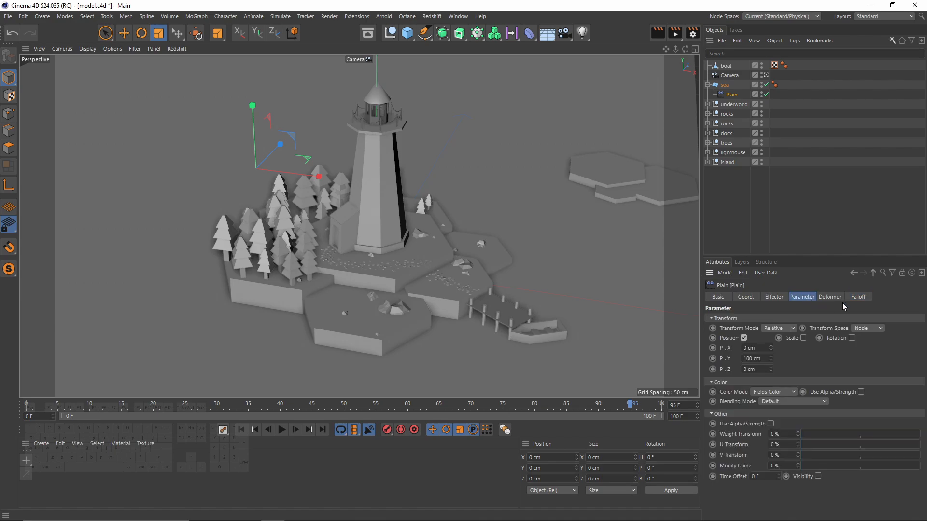
pyautogui.click(830, 297)
pyautogui.click(776, 319)
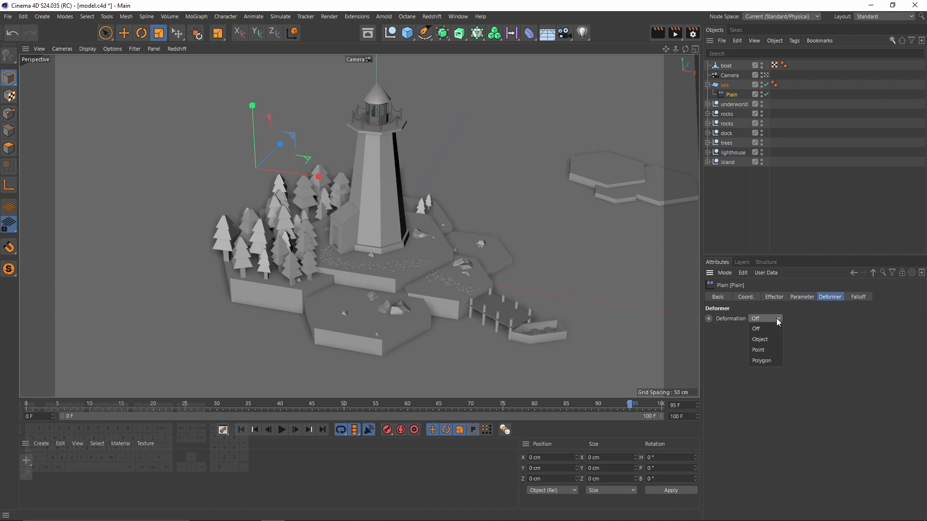
pyautogui.click(770, 360)
# Switch the Plain effector off and on to check its effect on the sea plane
pyautogui.click(709, 86)
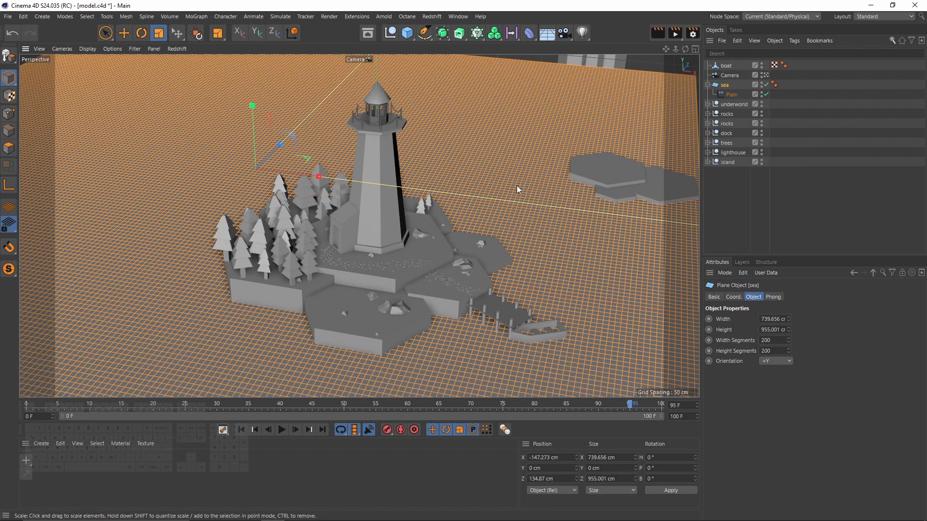
pyautogui.press('e')
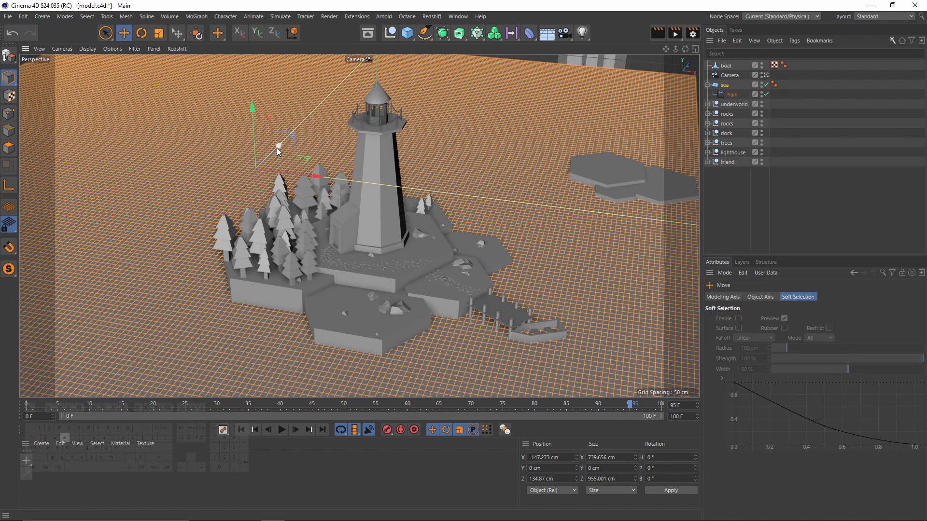
pyautogui.click(770, 96)
pyautogui.click(767, 95)
pyautogui.click(767, 95)
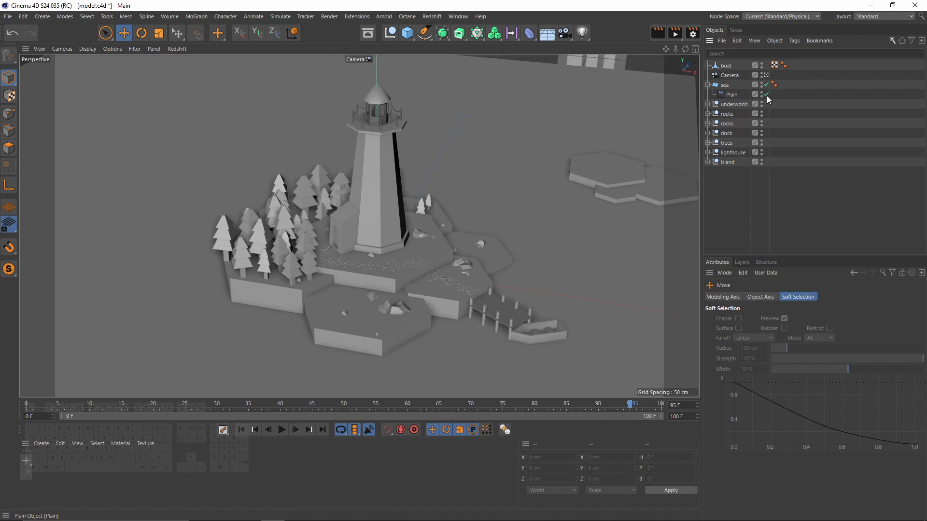
# Add the boat object as a field in the Plain effector's falloff
pyautogui.click(731, 94)
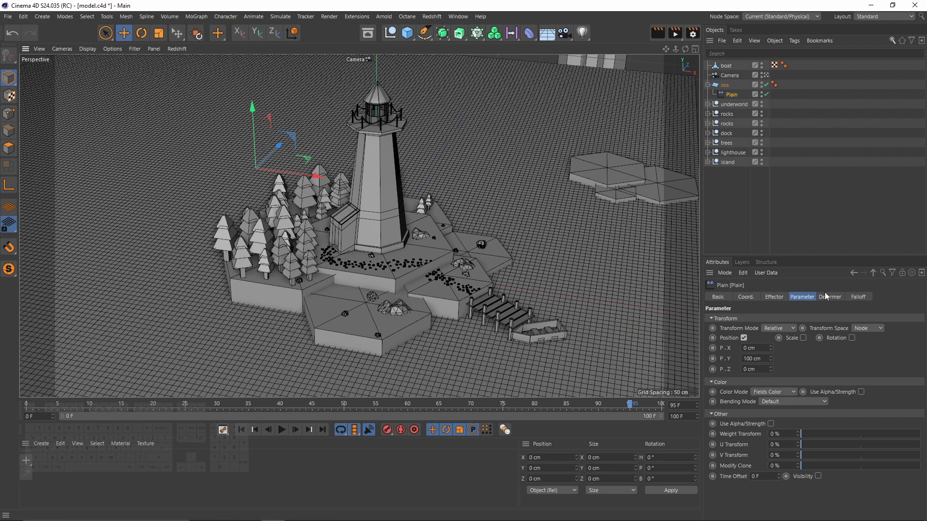
pyautogui.click(859, 298)
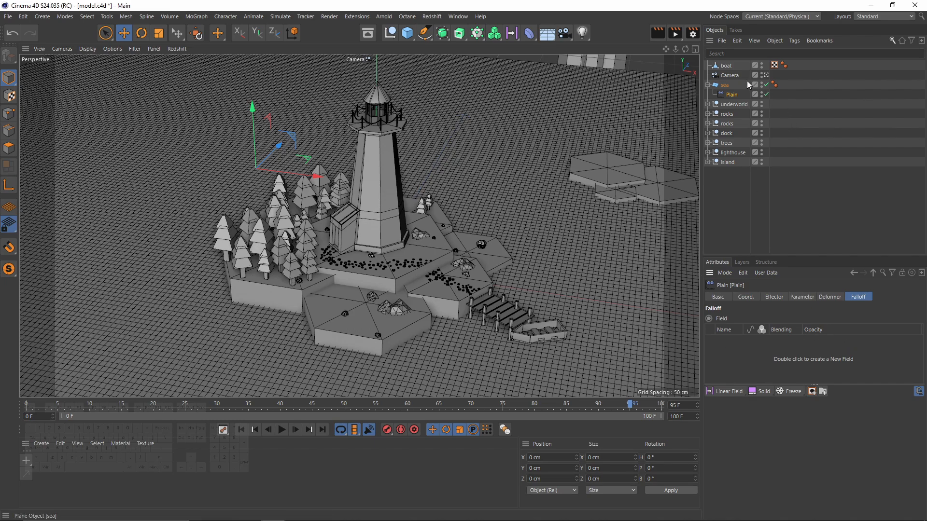
pyautogui.moveTo(726, 66); pyautogui.dragTo(726, 357)
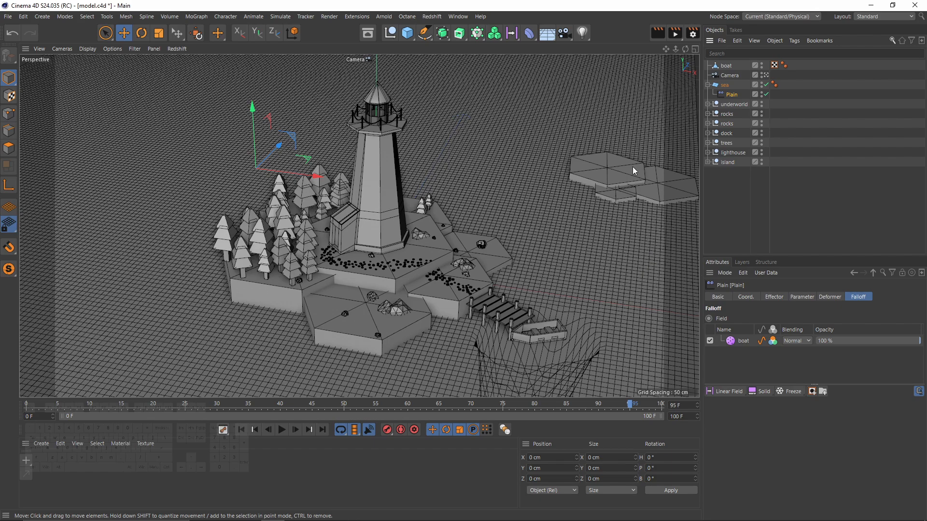
# Set the Plain effector's position offset to 0 cm in Y and -5 cm in Z
pyautogui.click(770, 297)
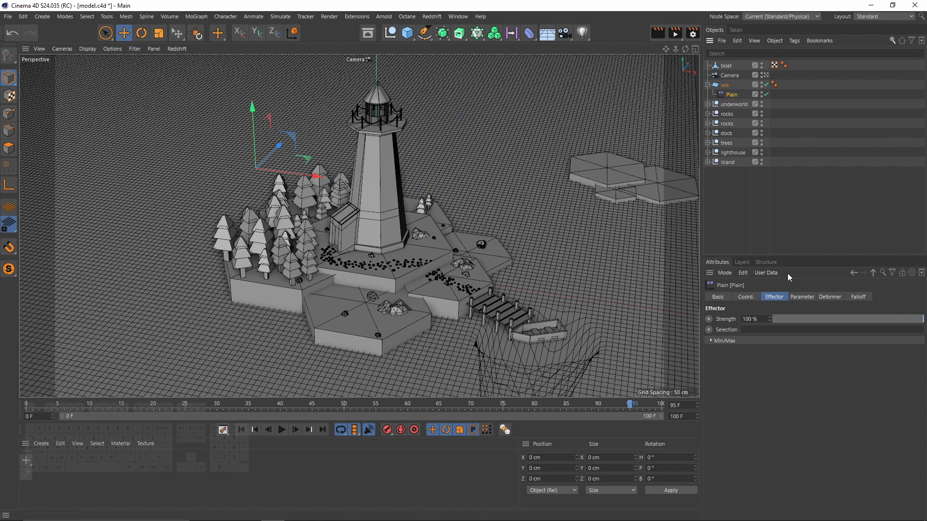
pyautogui.click(799, 295)
pyautogui.moveTo(765, 360); pyautogui.dragTo(717, 357)
pyautogui.write('0')
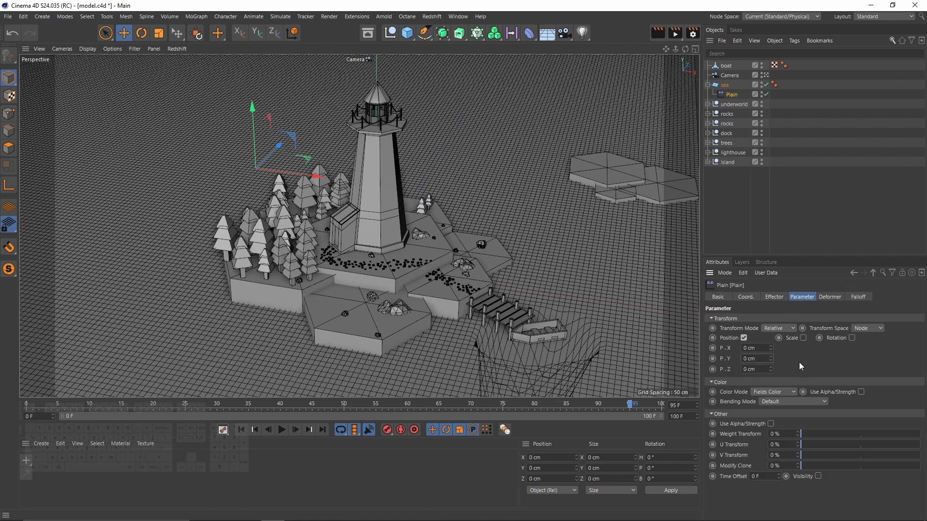
pyautogui.press('Return')
pyautogui.moveTo(771, 369); pyautogui.dragTo(770, 371)
pyautogui.click(771, 370)
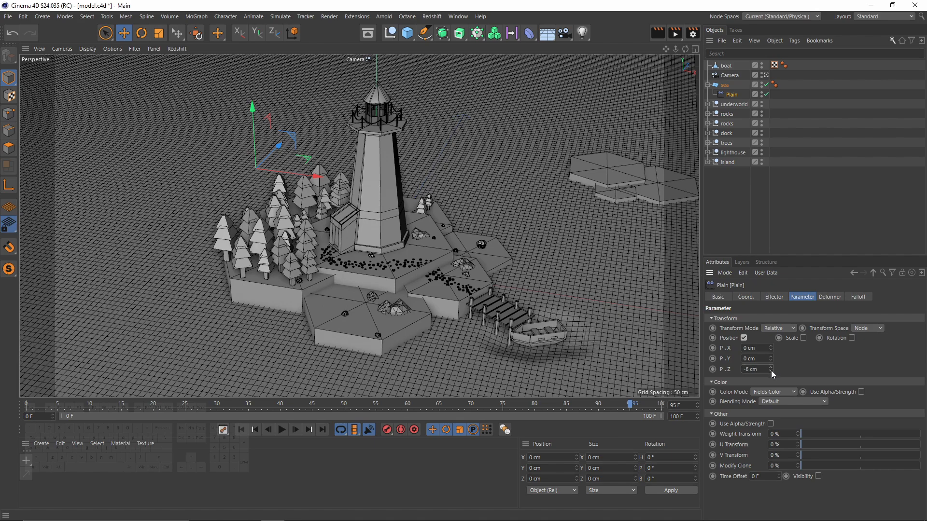
pyautogui.click(771, 367)
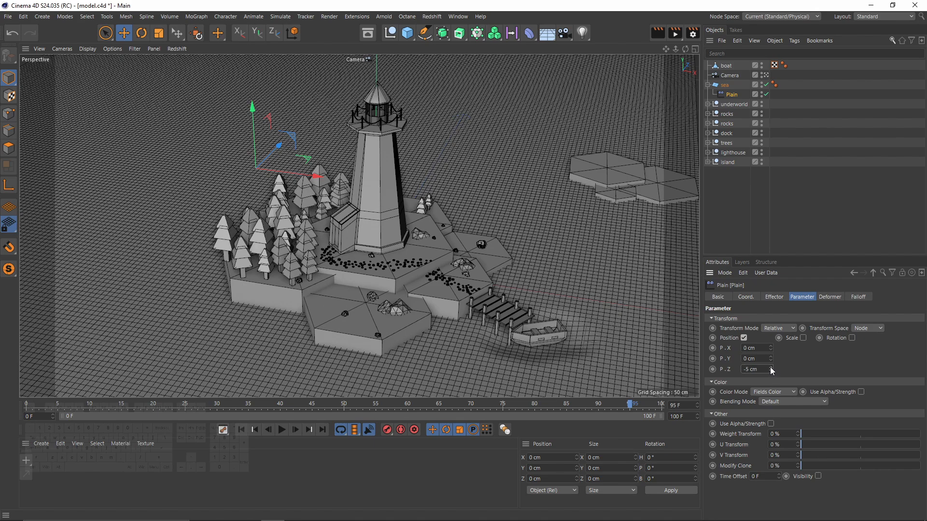
# Set the radius of the boat's point field in the Plain effector's falloff to 5 cm
pyautogui.click(853, 299)
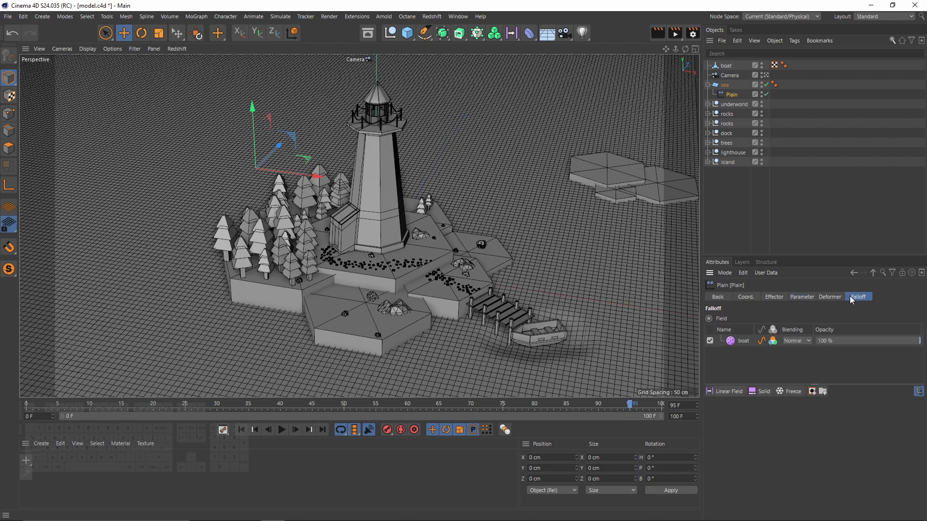
pyautogui.click(742, 342)
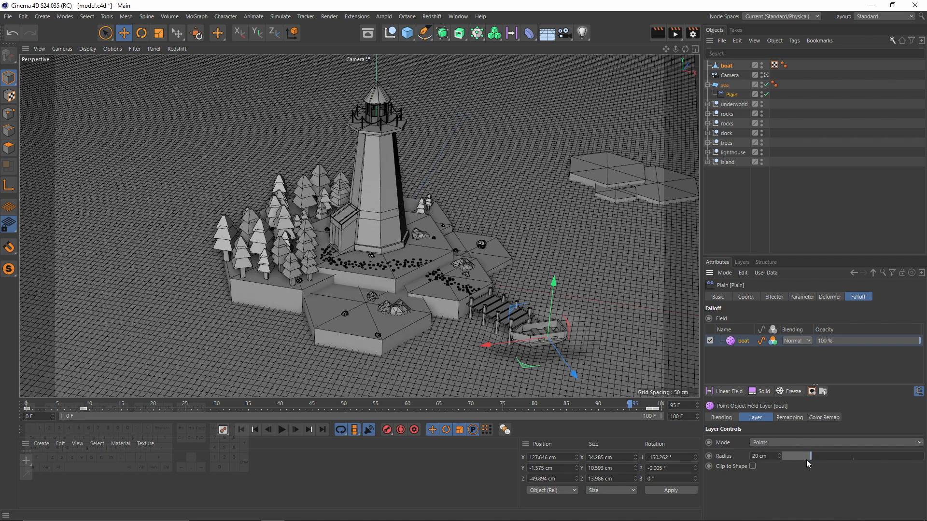
pyautogui.moveTo(806, 460); pyautogui.dragTo(750, 457)
pyautogui.write('5')
pyautogui.press('Return')
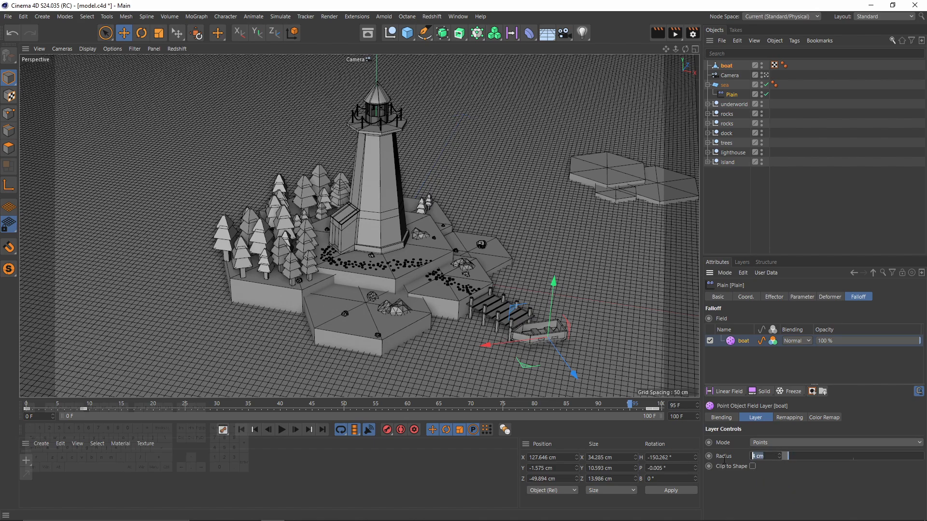
pyautogui.write('5')
pyautogui.press('Return')
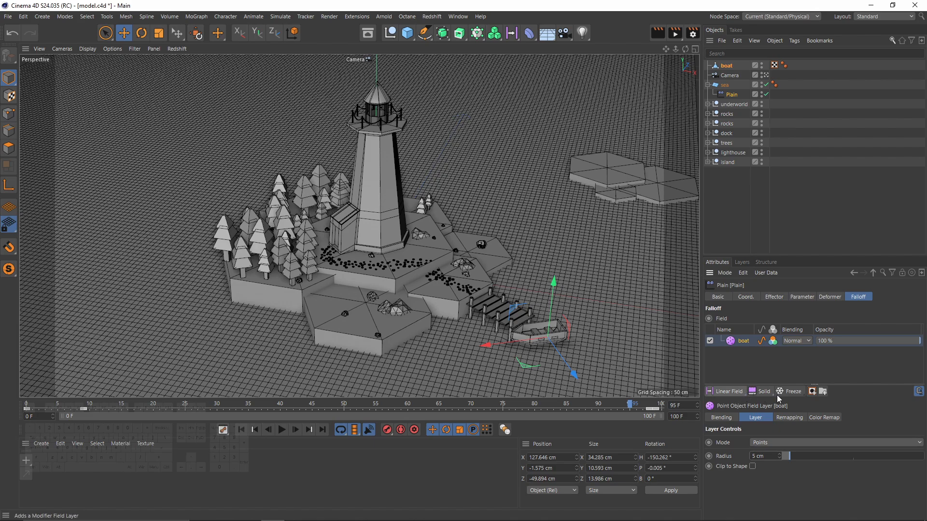
# Add a Freeze layer in Average mode beneath the boat field in the Plain effector's falloff, with the boat field blended as Add
pyautogui.click(787, 392)
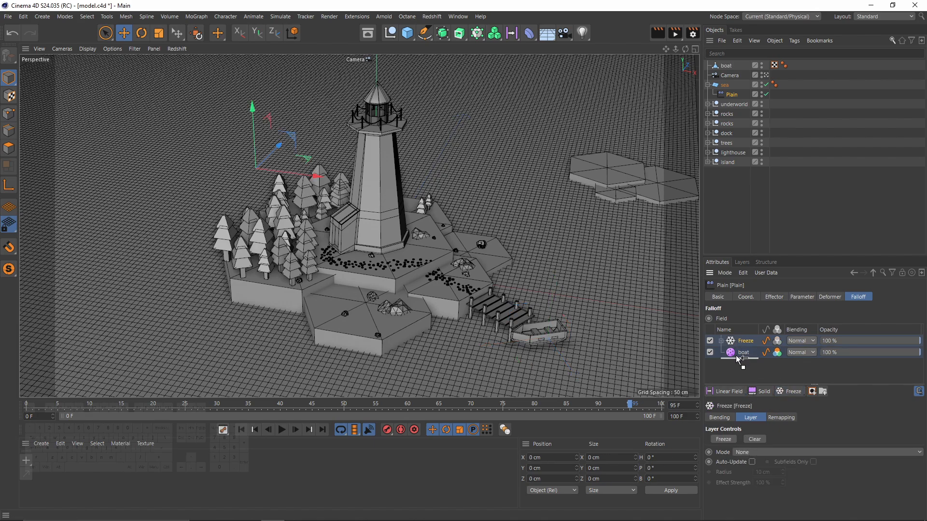
pyautogui.click(796, 341)
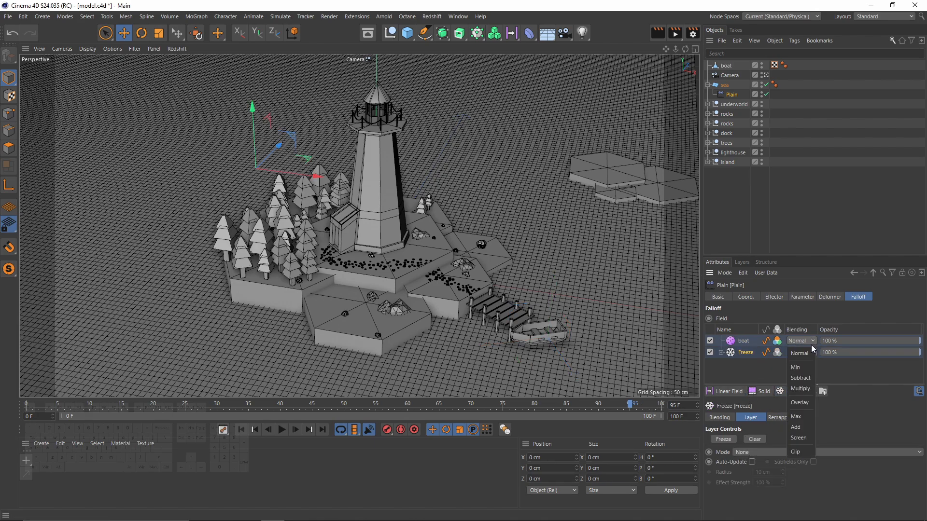
pyautogui.click(803, 428)
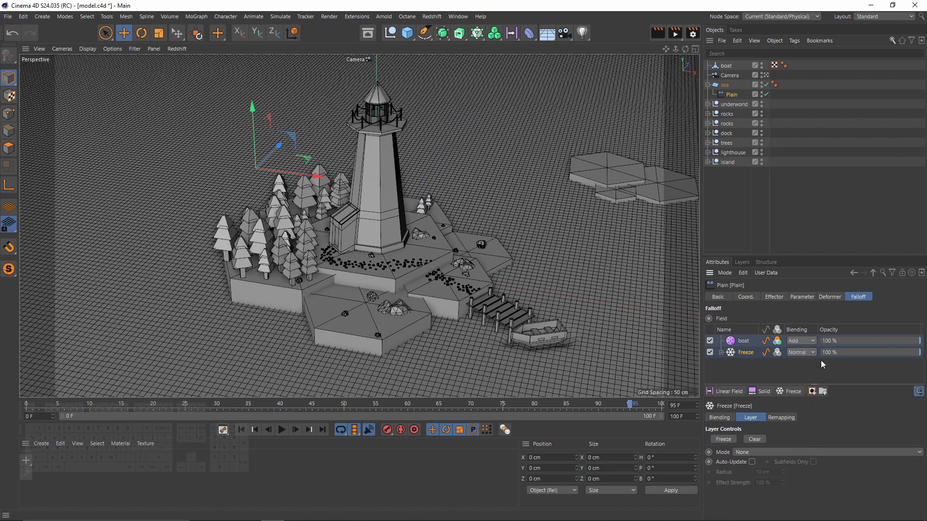
pyautogui.click(776, 453)
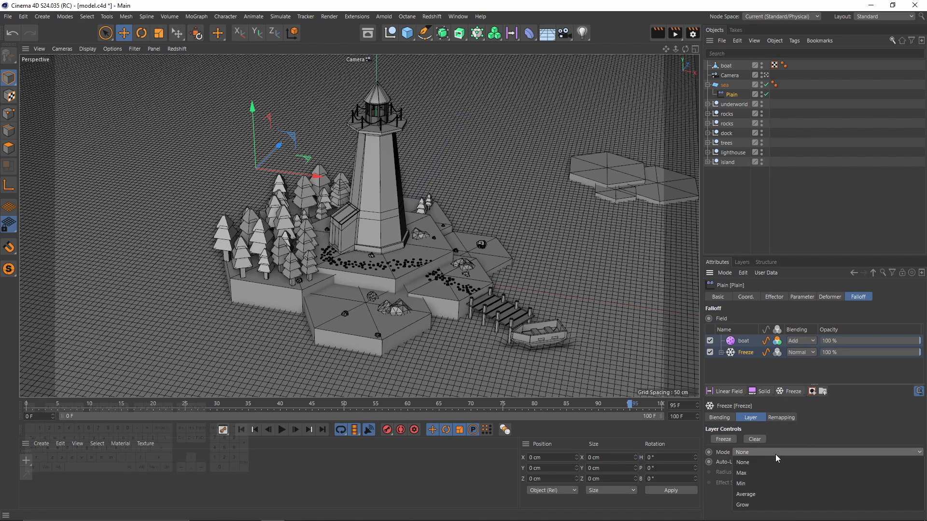
pyautogui.click(767, 493)
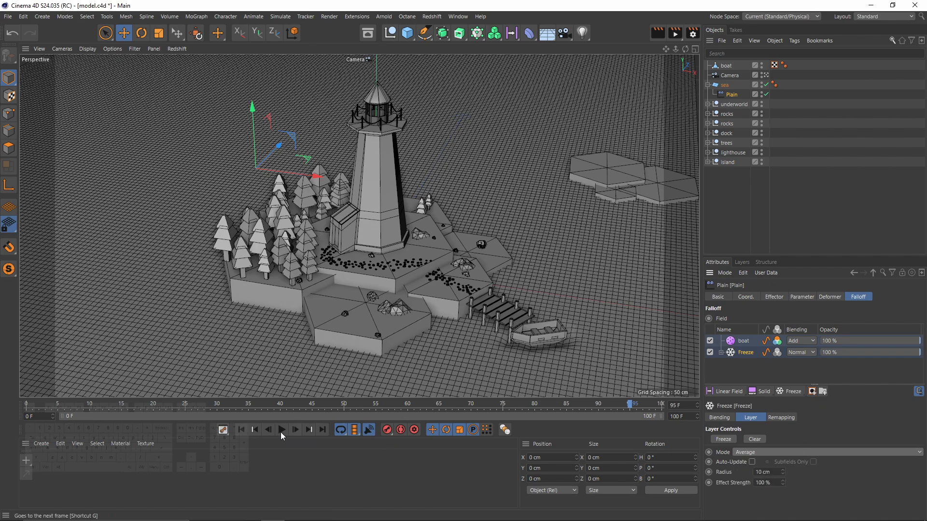
# Clear the Freeze layer at frame 0 and play the animation to check the boat's wake on the sea plane
pyautogui.click(241, 429)
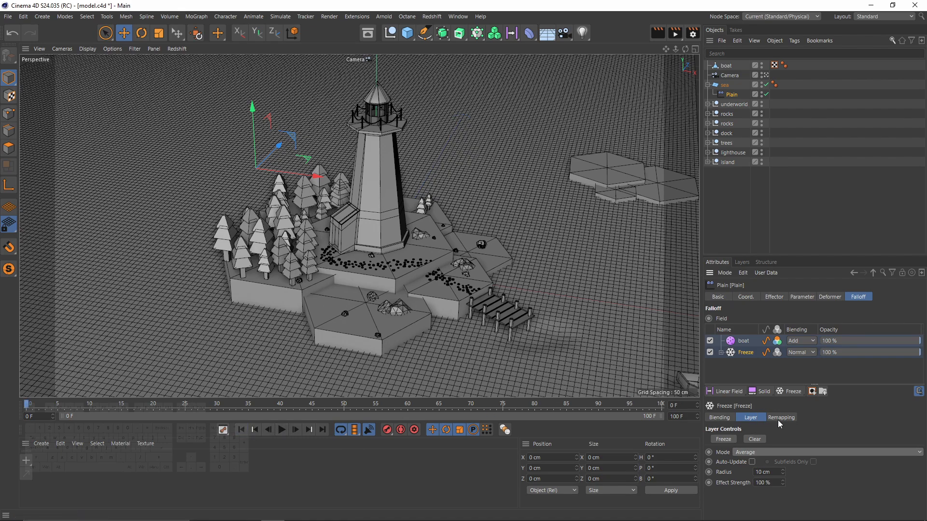
pyautogui.click(757, 439)
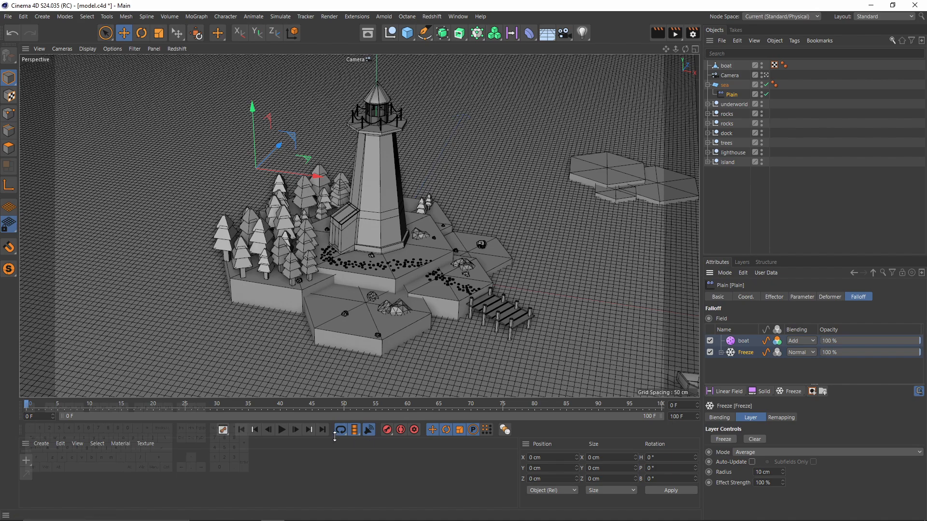
pyautogui.click(283, 432)
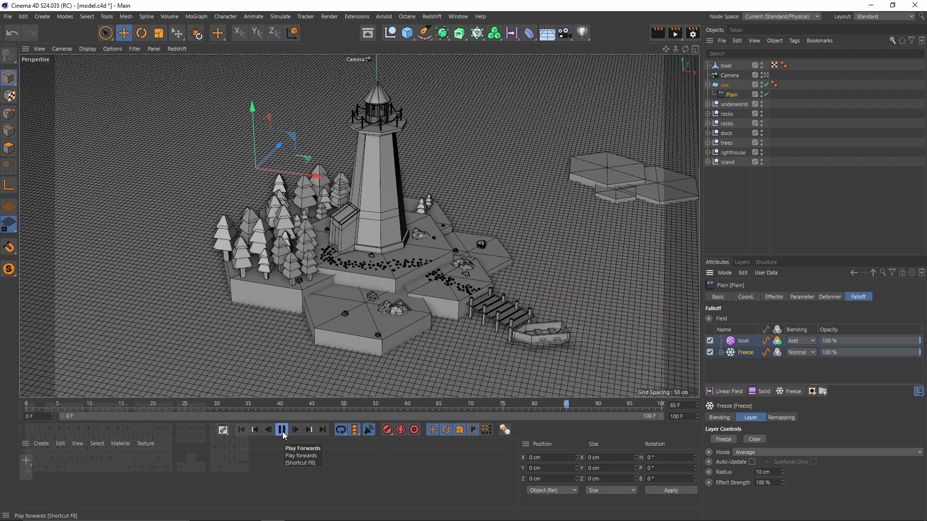
pyautogui.click(283, 431)
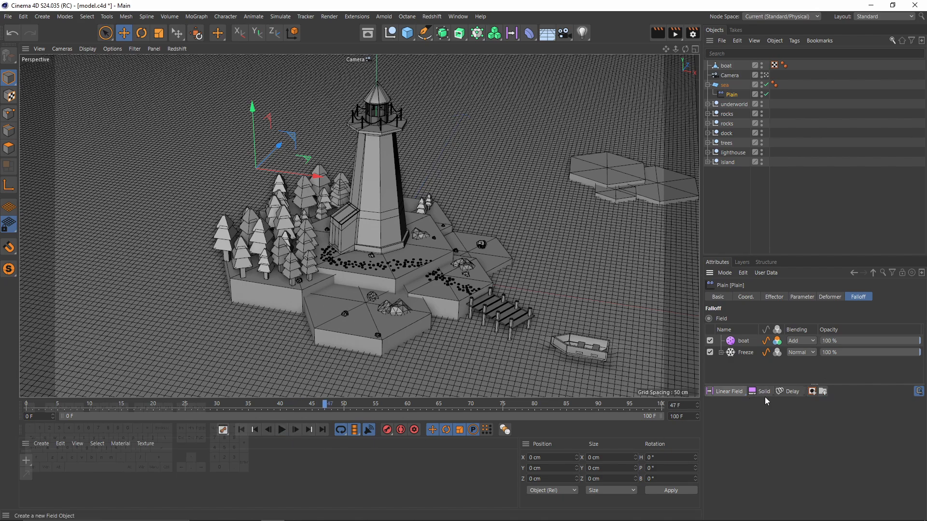
# Add a Delay layer above the boat field with Spring mode and 75% effect strength
pyautogui.click(789, 392)
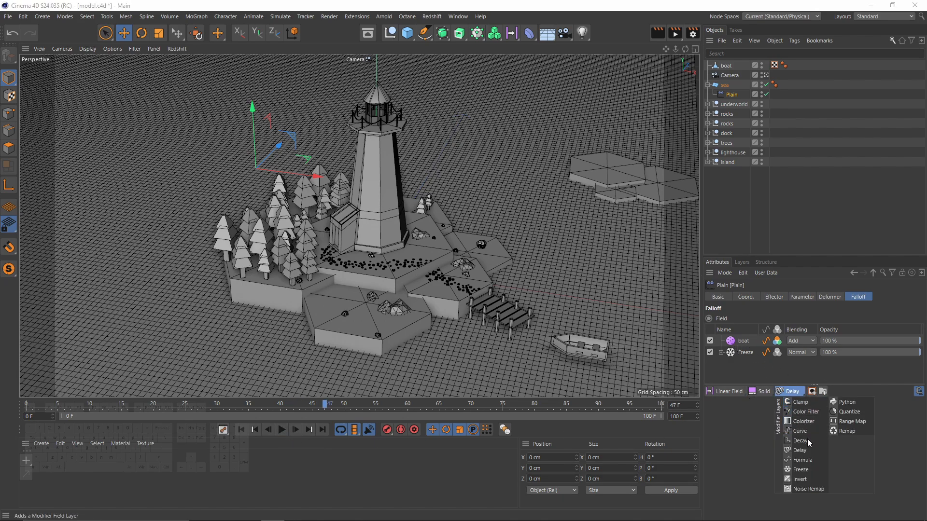
pyautogui.click(806, 450)
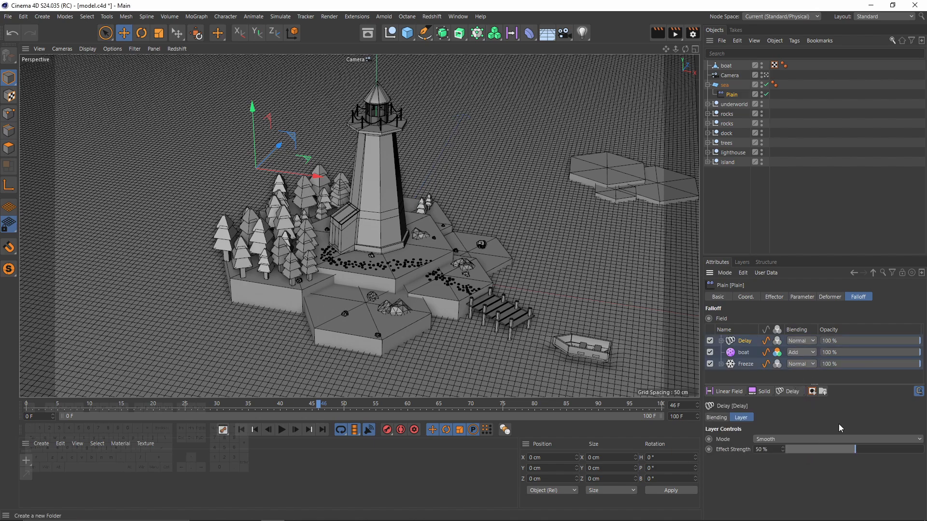
pyautogui.click(784, 438)
pyautogui.click(780, 471)
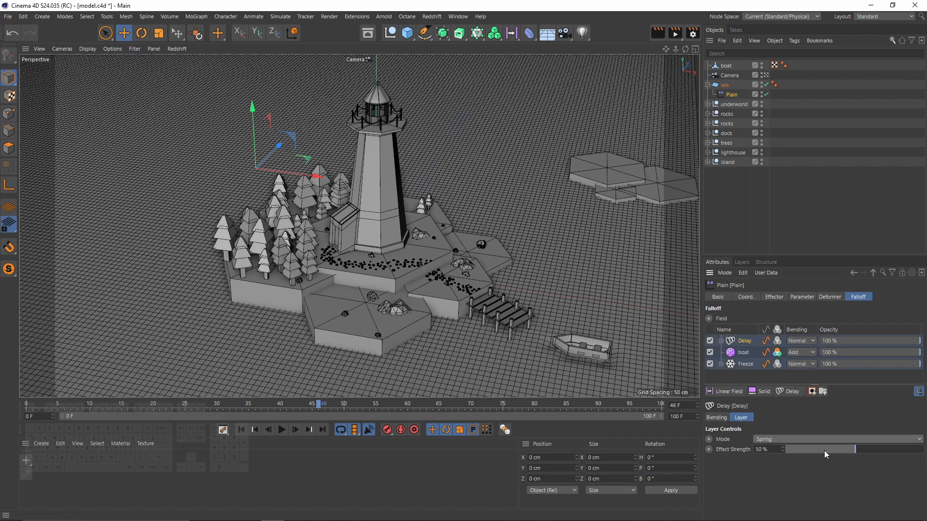
pyautogui.doubleClick(775, 449)
pyautogui.write('75')
pyautogui.press('Return')
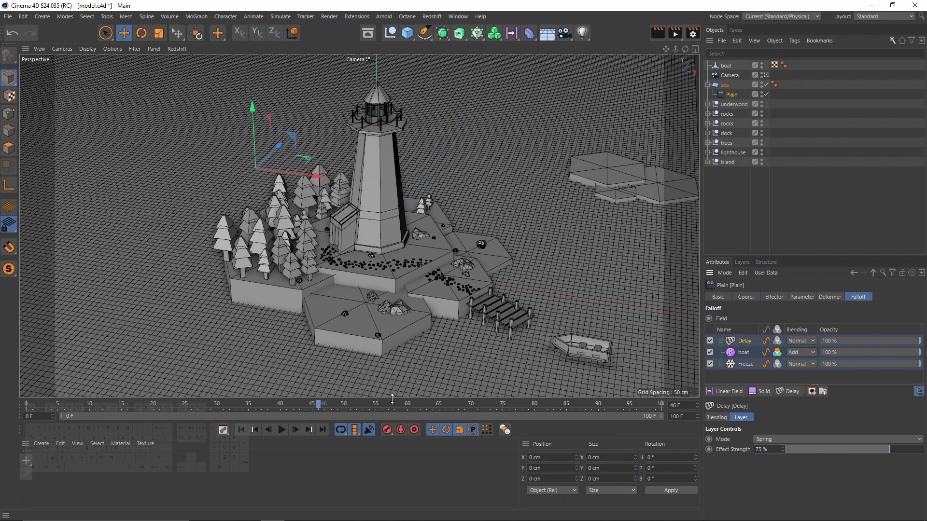
# Play the animation from the start to check the springy wake, and raise the Delay layer's effect strength to 90%
pyautogui.click(241, 429)
pyautogui.click(281, 430)
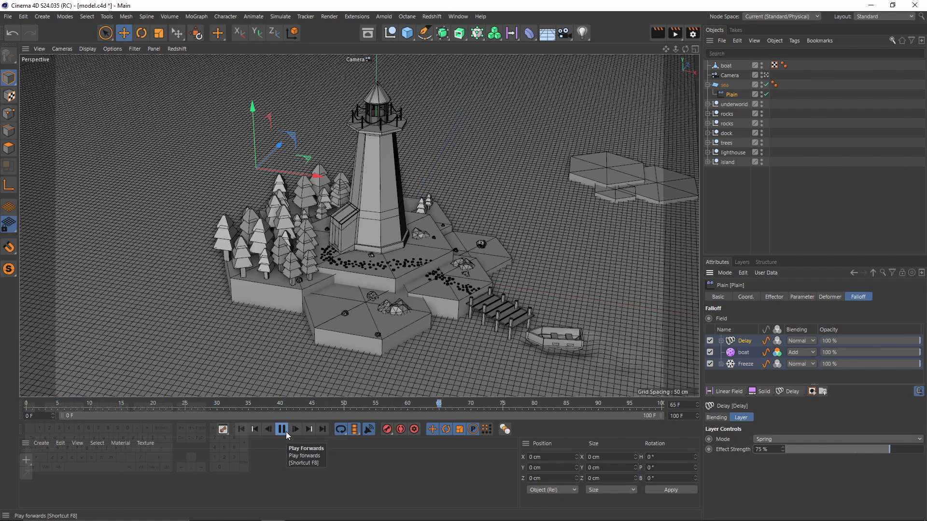
pyautogui.click(285, 431)
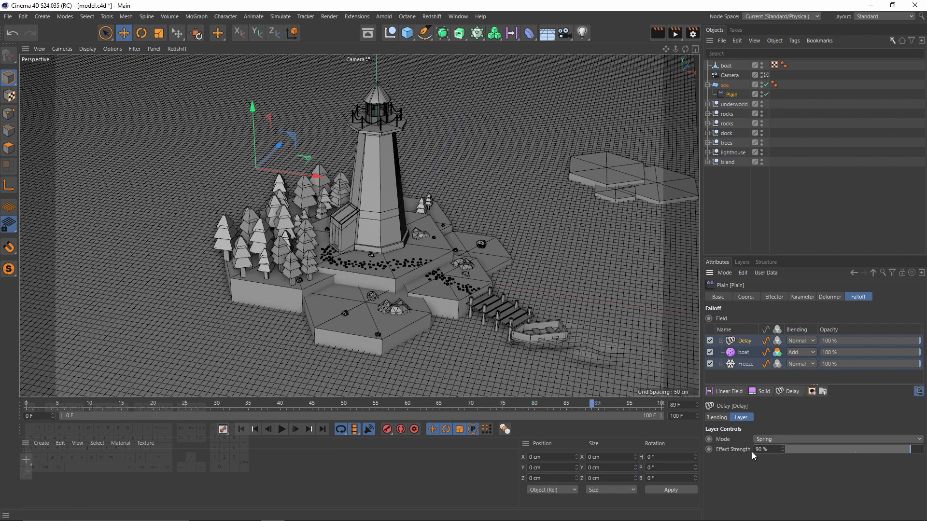
pyautogui.write('90')
pyautogui.press('Return')
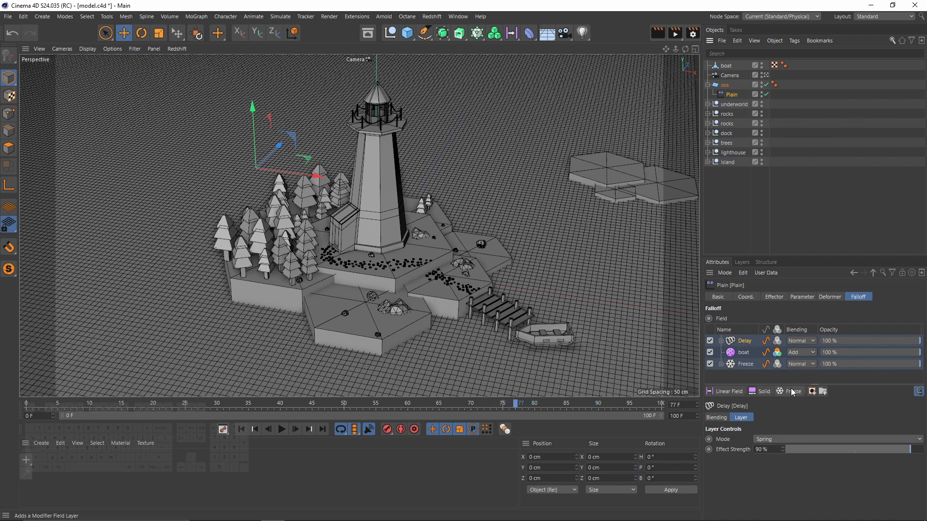
# Add a second Freeze layer at the top of the falloff list with Add blending and Grow mode
pyautogui.click(792, 391)
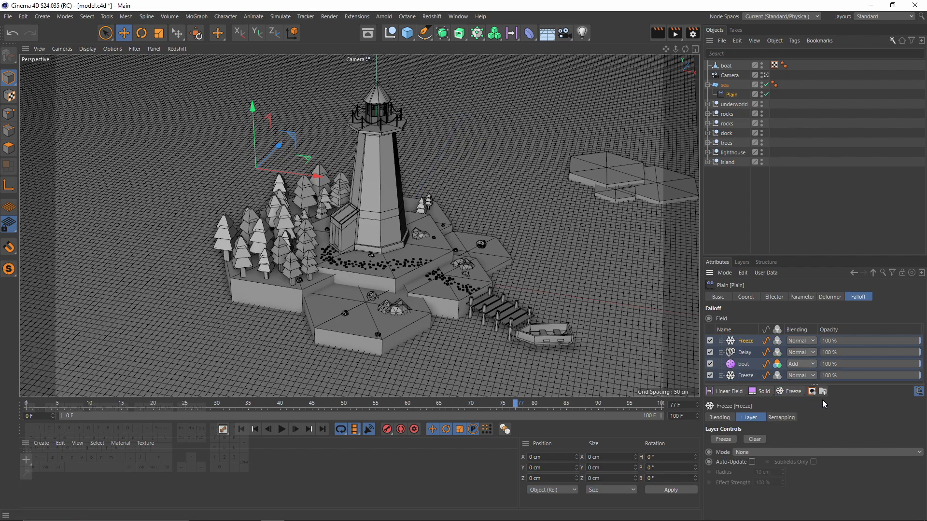
pyautogui.click(801, 341)
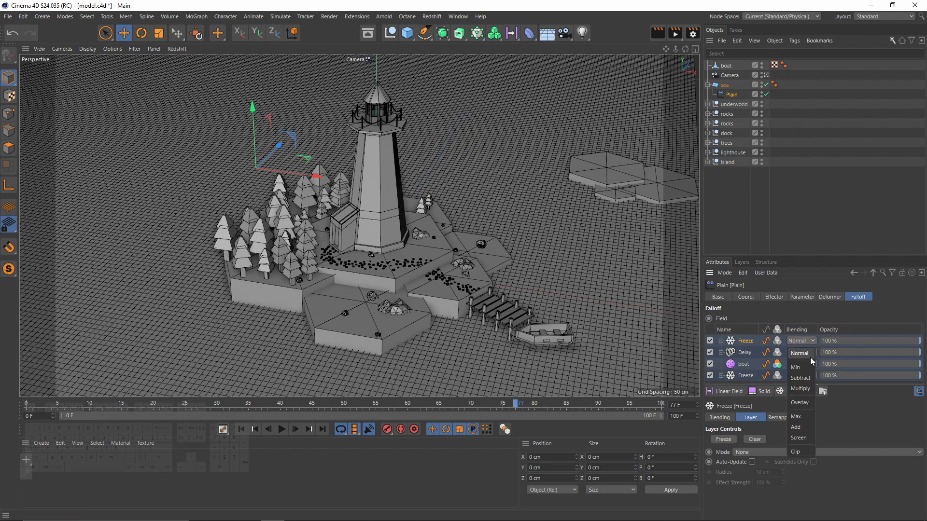
pyautogui.click(803, 427)
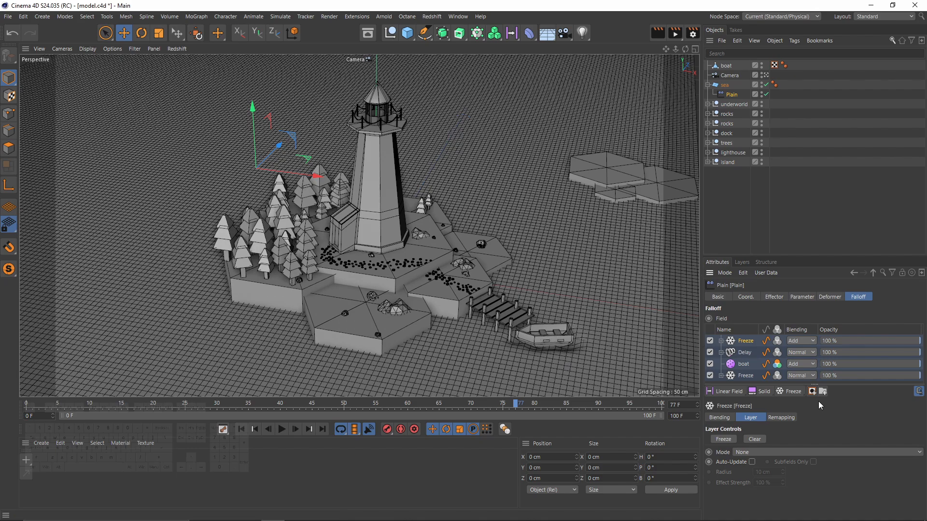
pyautogui.click(760, 451)
pyautogui.click(753, 503)
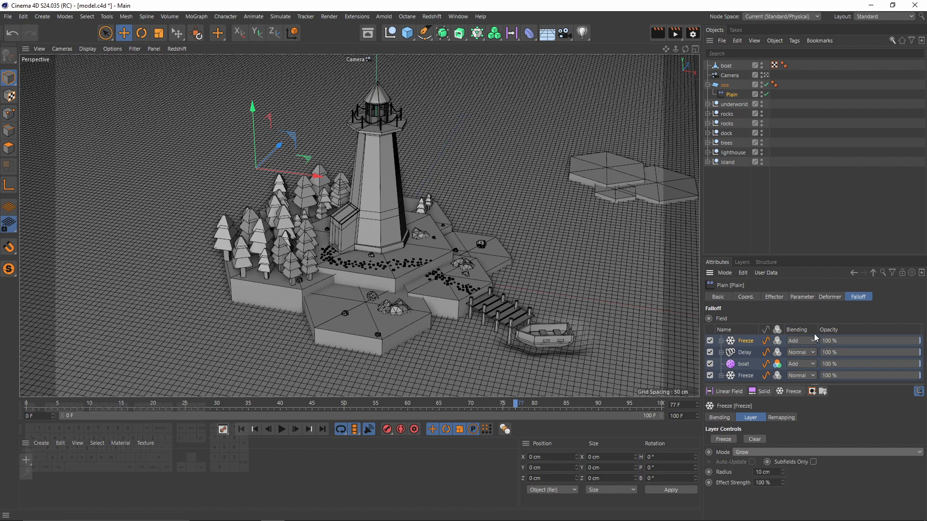
# Clear both Freeze layers at frame 0 and play the animation to check how the waves spread from the boat
pyautogui.click(242, 428)
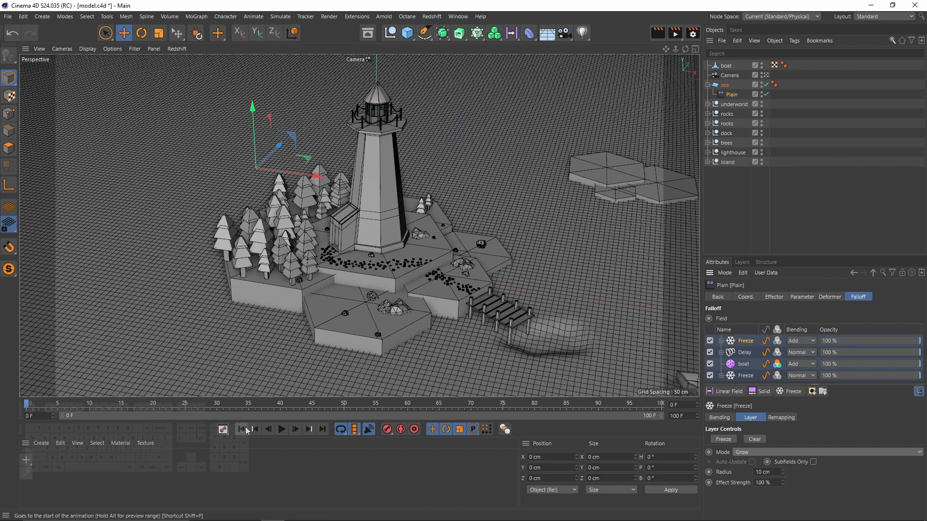
pyautogui.click(755, 438)
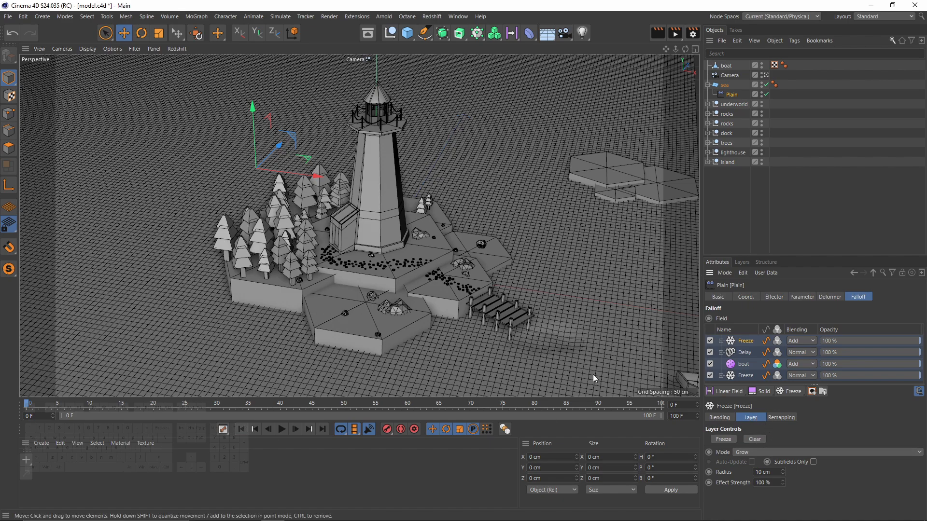
pyautogui.click(285, 428)
pyautogui.click(745, 375)
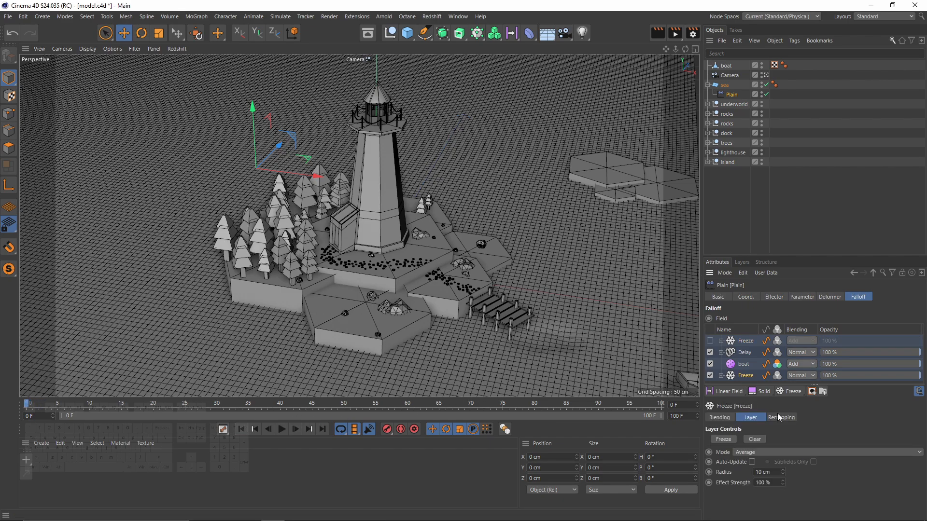
pyautogui.click(756, 439)
pyautogui.click(710, 341)
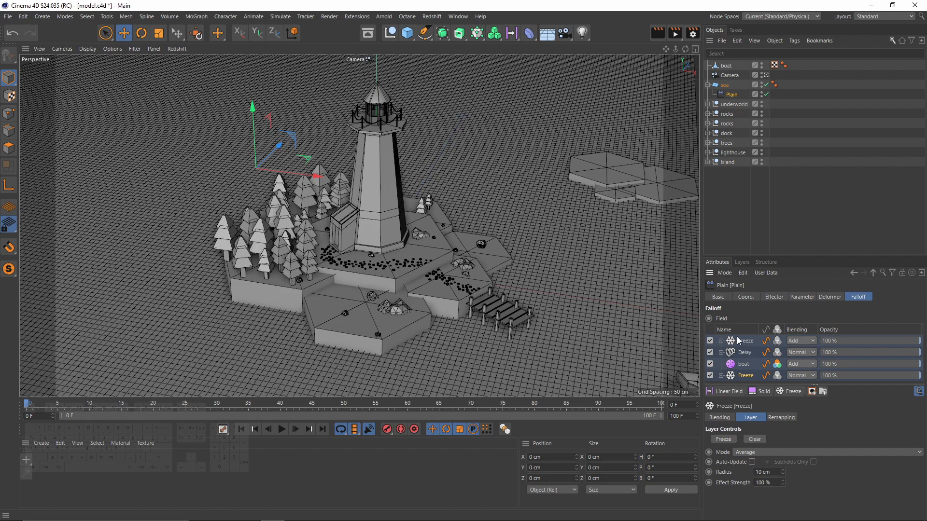
pyautogui.click(738, 341)
pyautogui.click(282, 429)
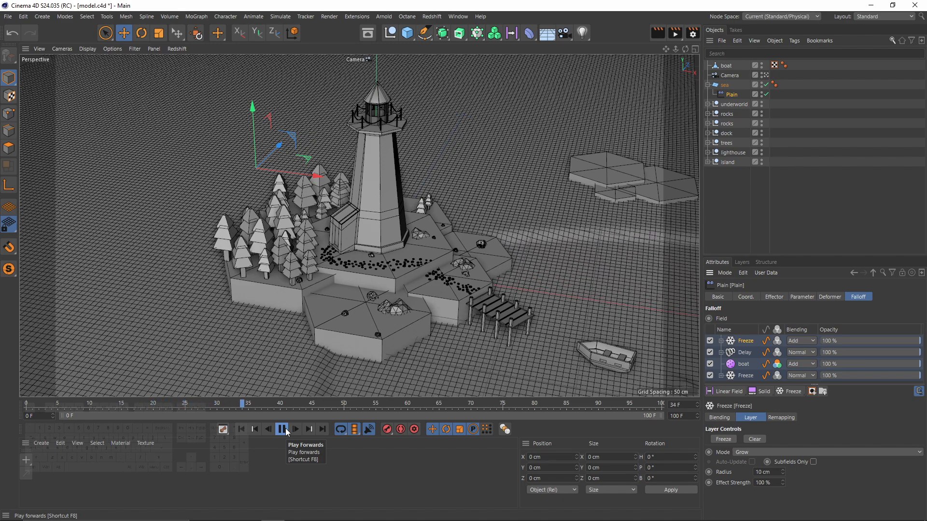
pyautogui.click(283, 429)
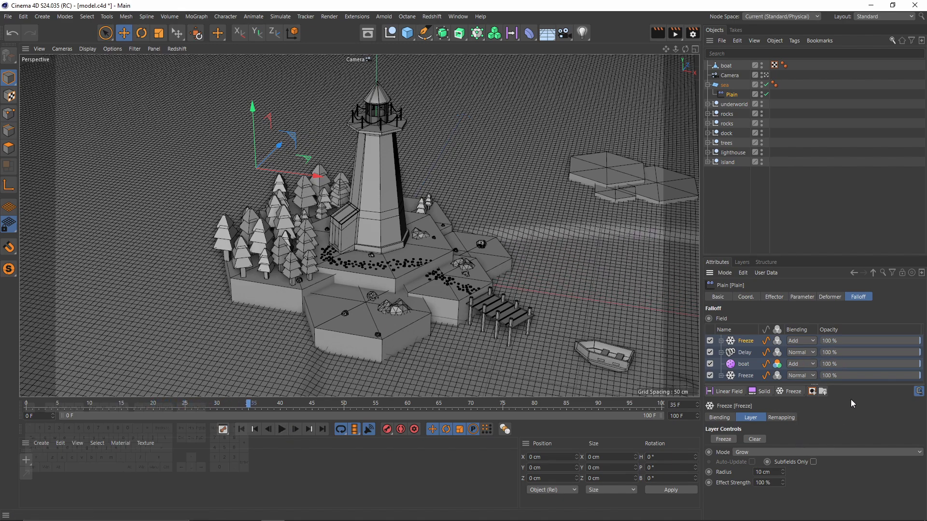
# Set the opacity of the Grow-mode Freeze layer to 50% and replay the animation from the start
pyautogui.click(879, 340)
pyautogui.moveTo(874, 338); pyautogui.dragTo(854, 339)
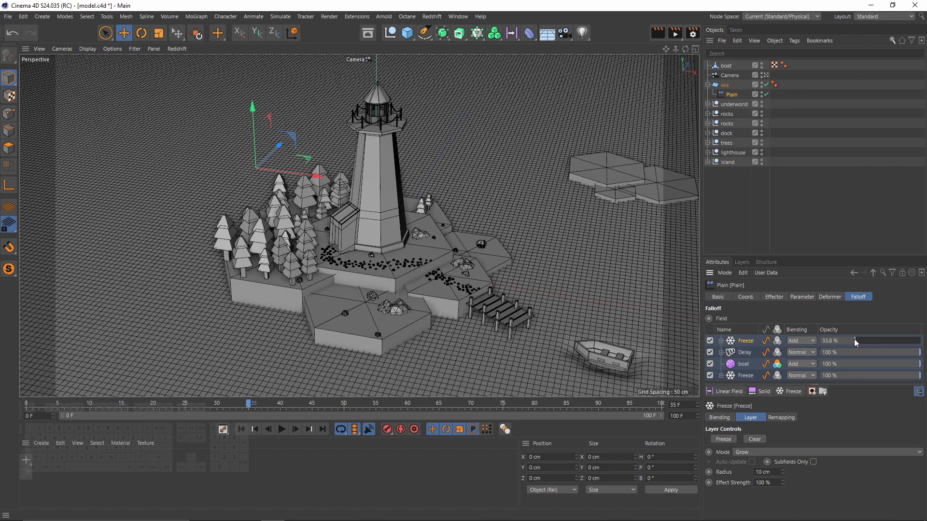
pyautogui.doubleClick(839, 341)
pyautogui.write('50')
pyautogui.press('Return')
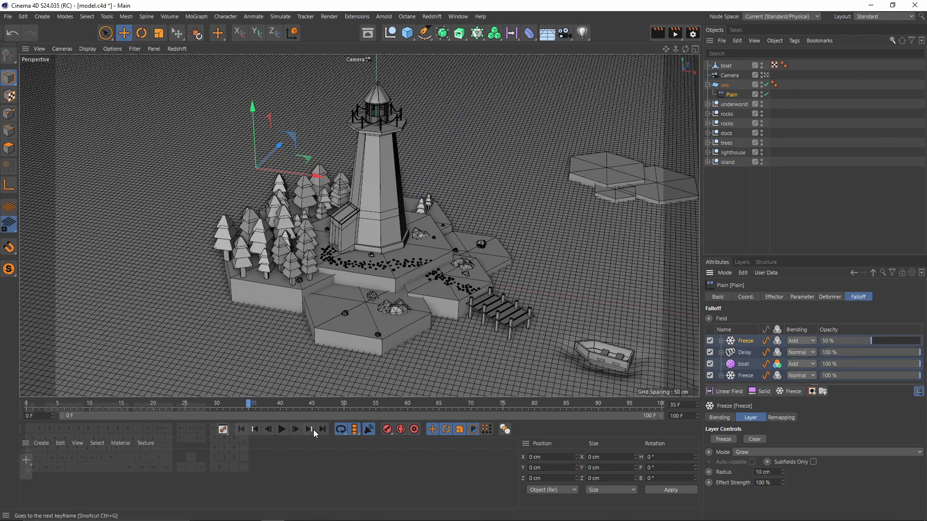
pyautogui.click(241, 429)
pyautogui.click(283, 429)
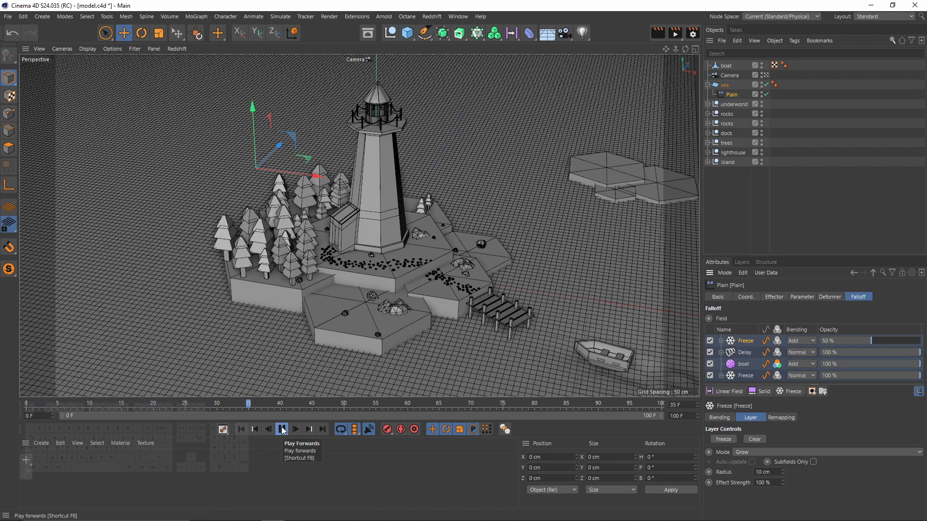
pyautogui.click(283, 430)
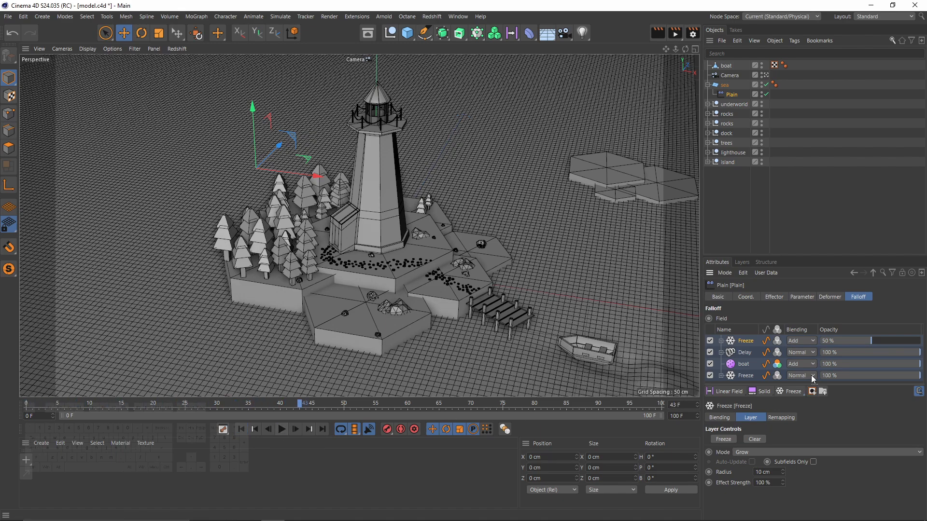
# Set the opacity of the Grow-mode Freeze layer to 55% and play the animation again to check the ripples
pyautogui.doubleClick(871, 340)
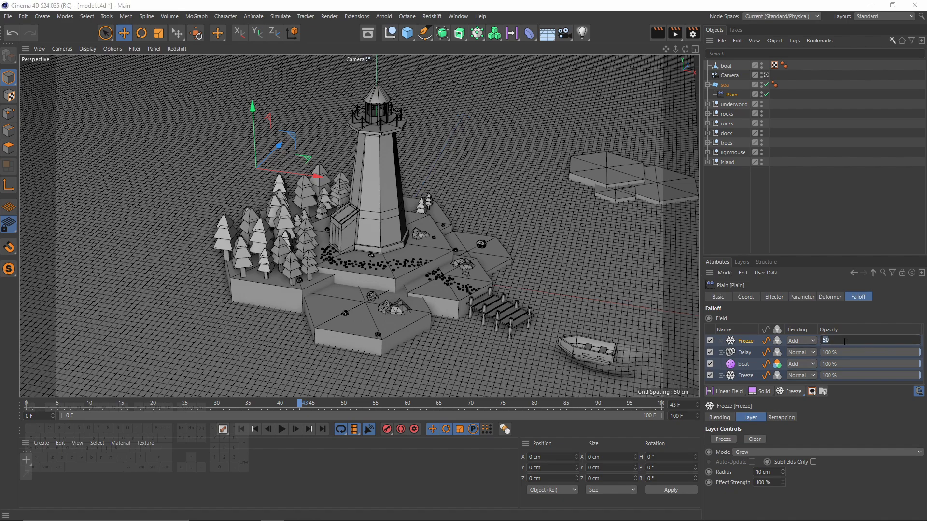
pyautogui.write('55')
pyautogui.press('Return')
pyautogui.click(255, 429)
pyautogui.click(282, 429)
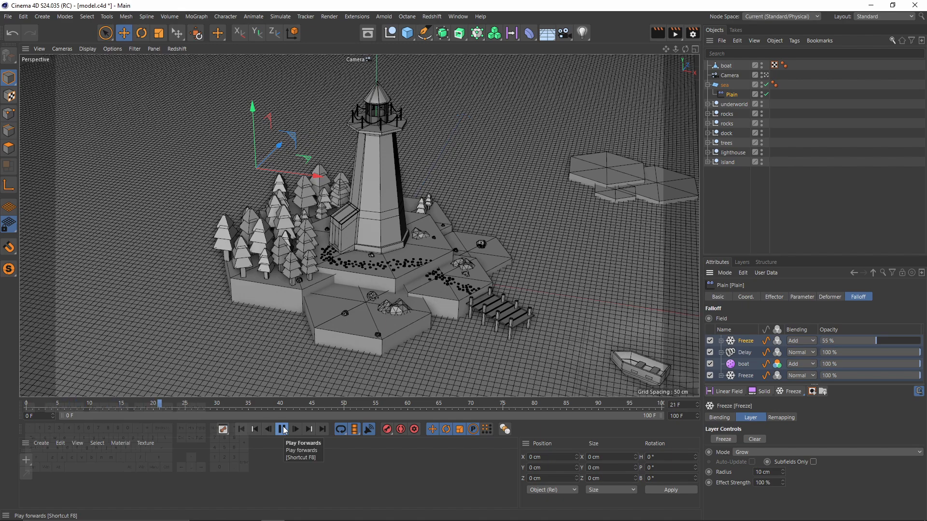
# Switch the viewport to Gouraud shading without lines and set the top Freeze field layer's opacity to 53%
pyautogui.press('n')
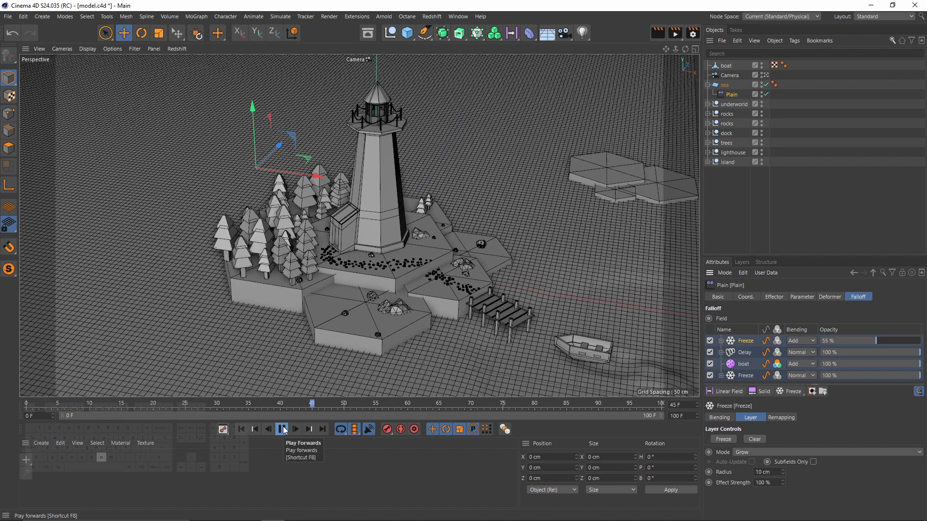
pyautogui.press('a')
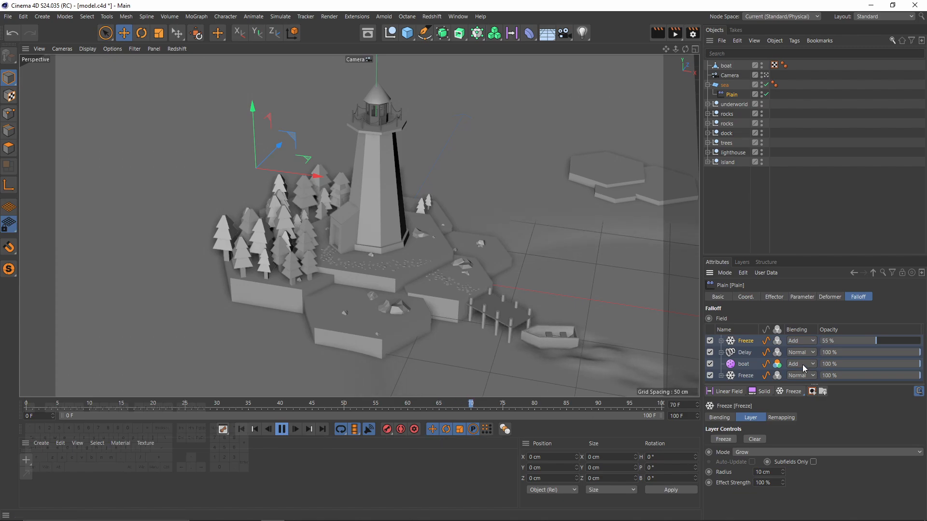
pyautogui.doubleClick(874, 341)
pyautogui.press('BackSpace')
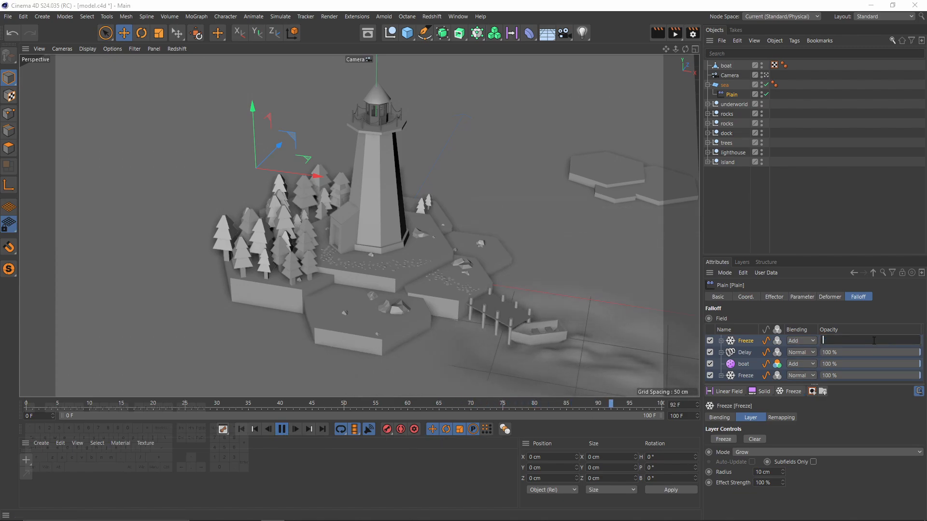
pyautogui.write('53')
pyautogui.press('Return')
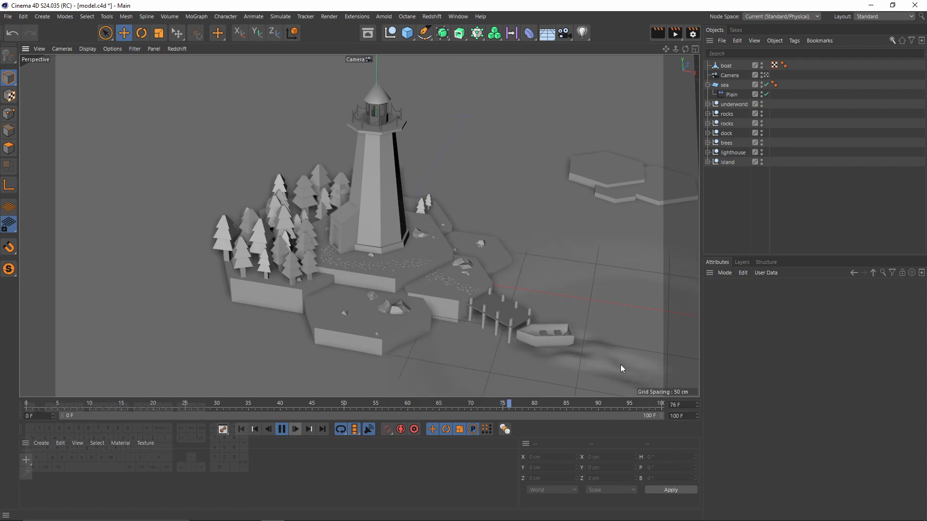
# Inspect the boat's wake with mesh lines shown, restore plain Gouraud shading, and return the animation to its first frame
pyautogui.press('n')
pyautogui.press('b')
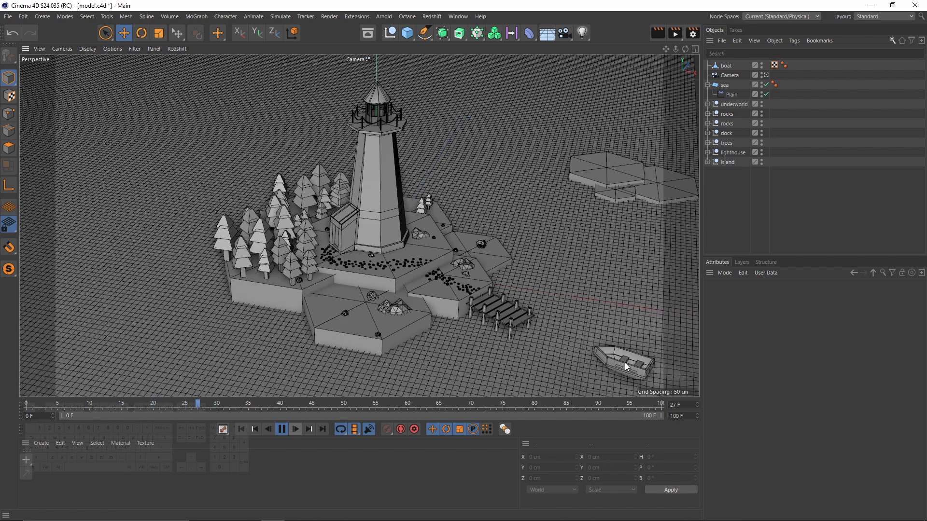
pyautogui.press('n')
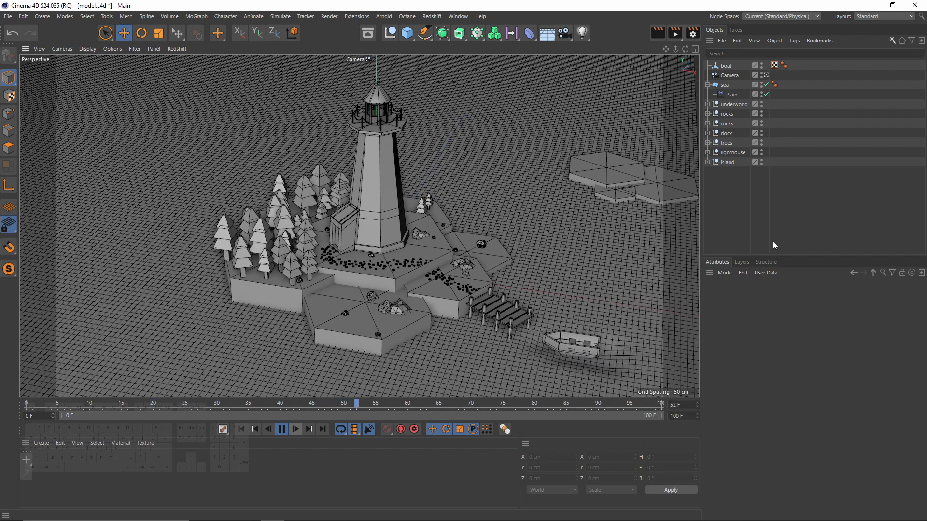
pyautogui.press('n')
pyautogui.press('a')
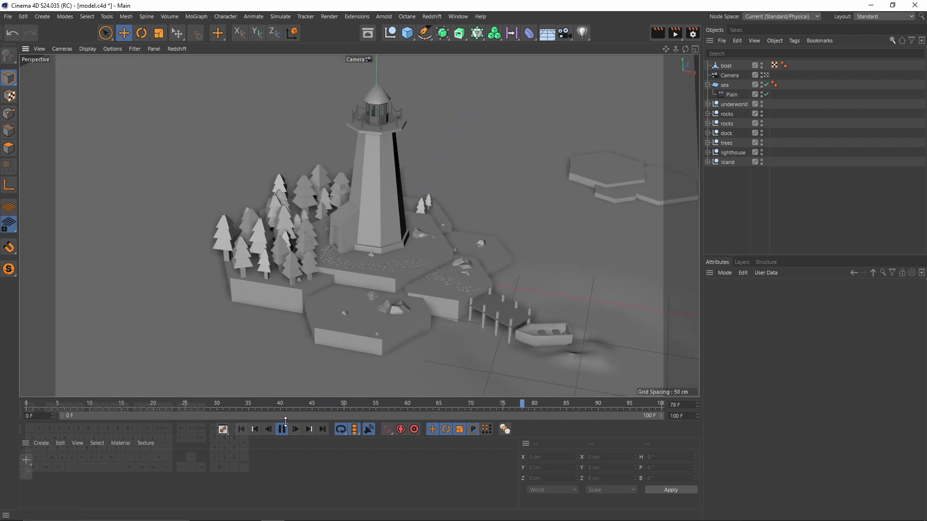
pyautogui.click(282, 429)
pyautogui.click(244, 429)
# Place the sea plane under a Subdivision Surface with its editor subdivision set to 1
pyautogui.click(717, 85)
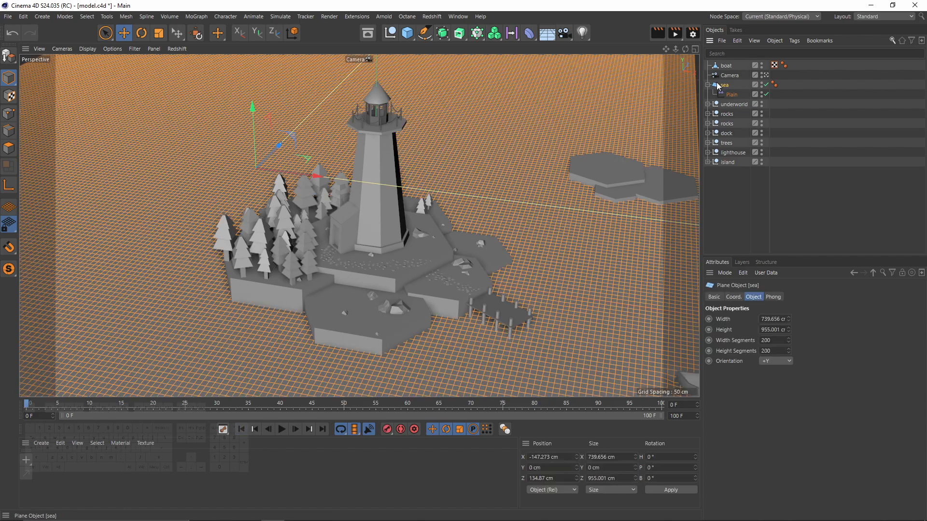
pyautogui.keyDown('alt'); pyautogui.click(442, 33); pyautogui.keyUp('alt')
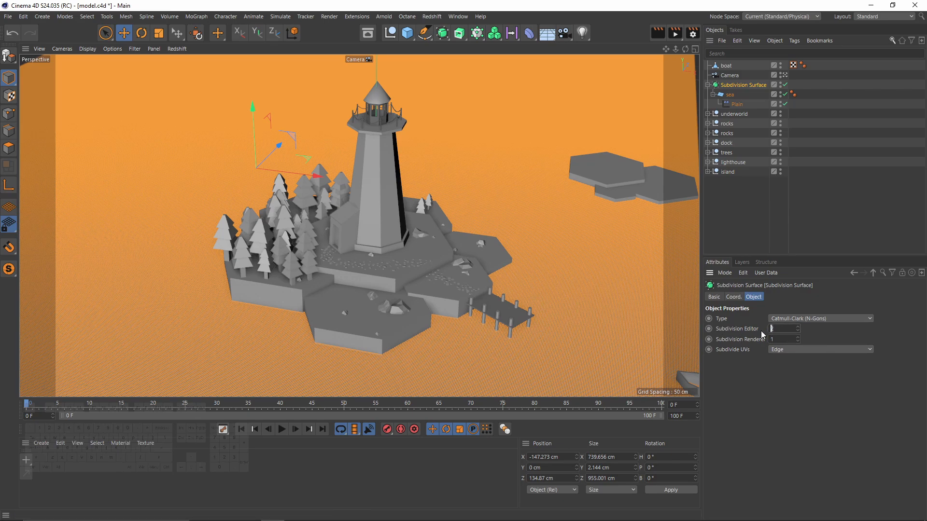
pyautogui.write('1')
pyautogui.press('Return')
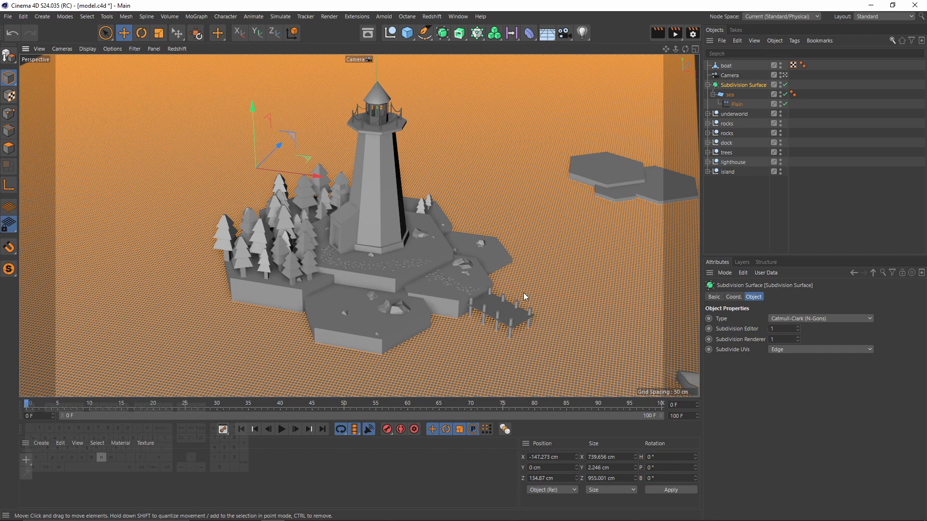
# Play the animation to check the subdivided sea, and return to the first frame
pyautogui.click(817, 207)
pyautogui.click(281, 429)
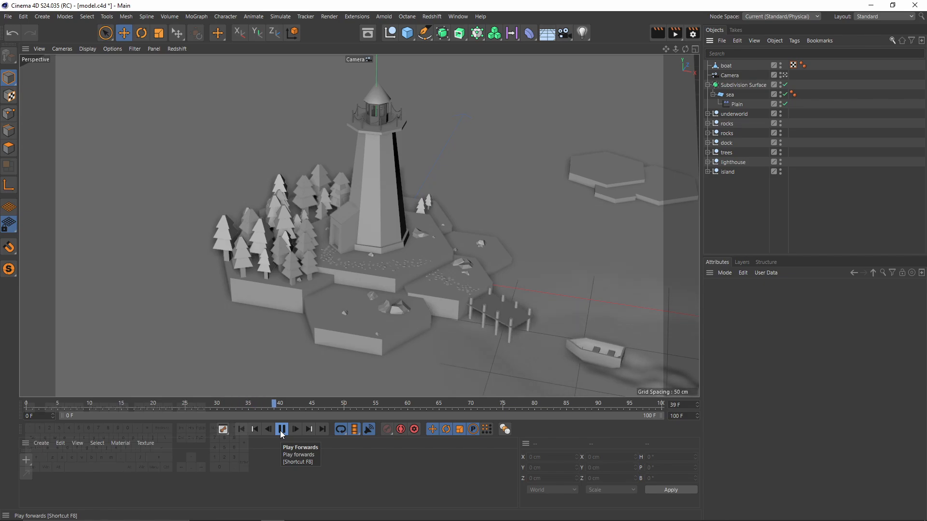
pyautogui.click(281, 430)
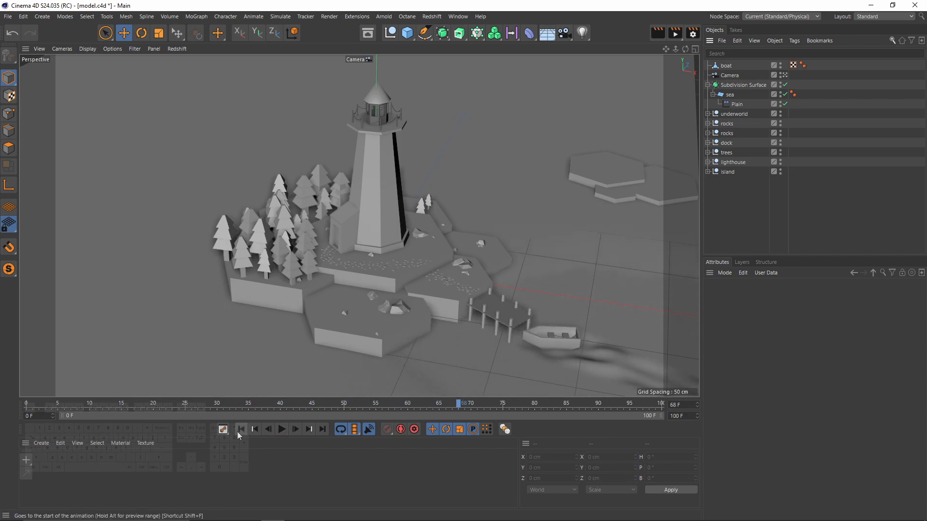
pyautogui.click(241, 429)
# Disable the Subdivision Surface and set the sea plane's width segments to 400
pyautogui.click(785, 85)
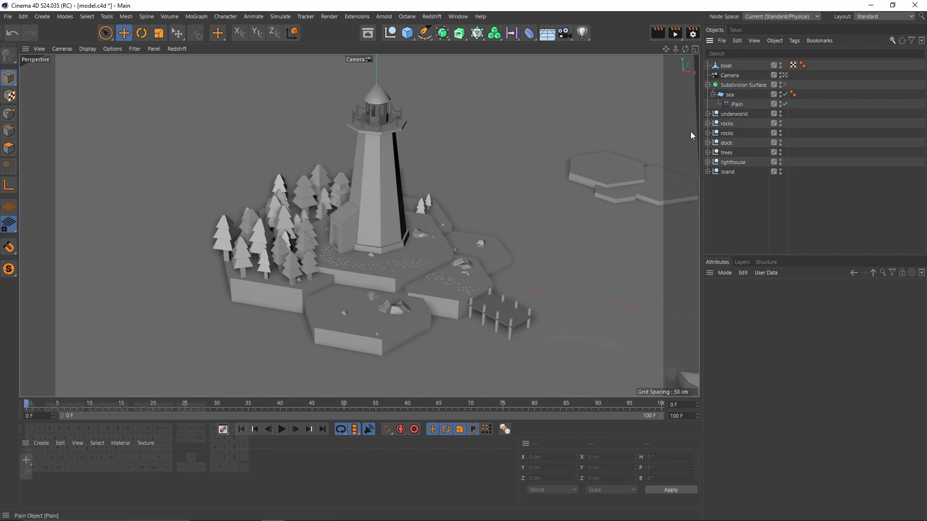
pyautogui.click(730, 94)
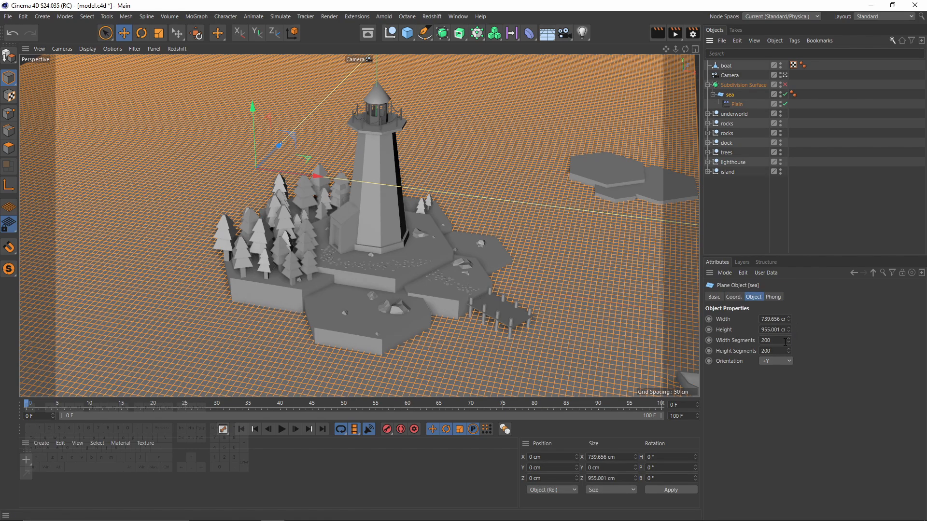
pyautogui.write('400')
pyautogui.click(835, 167)
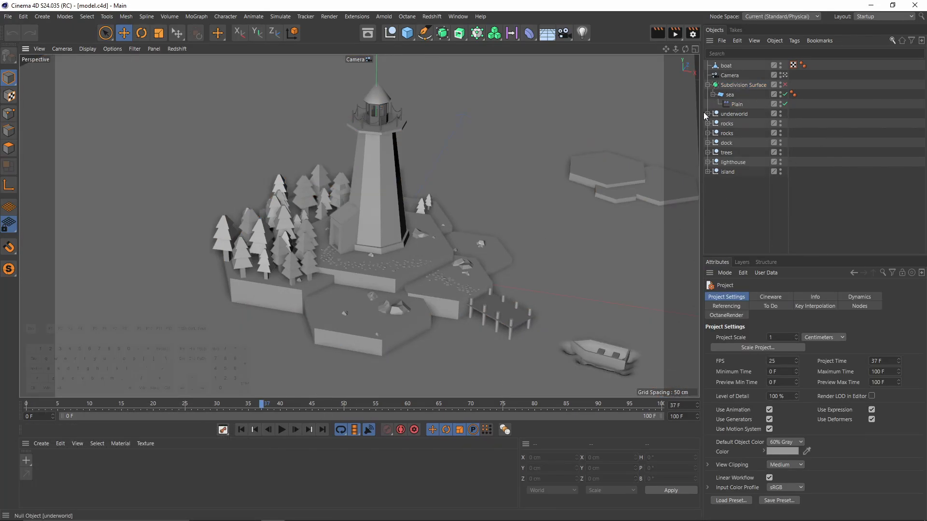
# Enable the Cloner inside the underworld group and collapse the group again
pyautogui.click(707, 114)
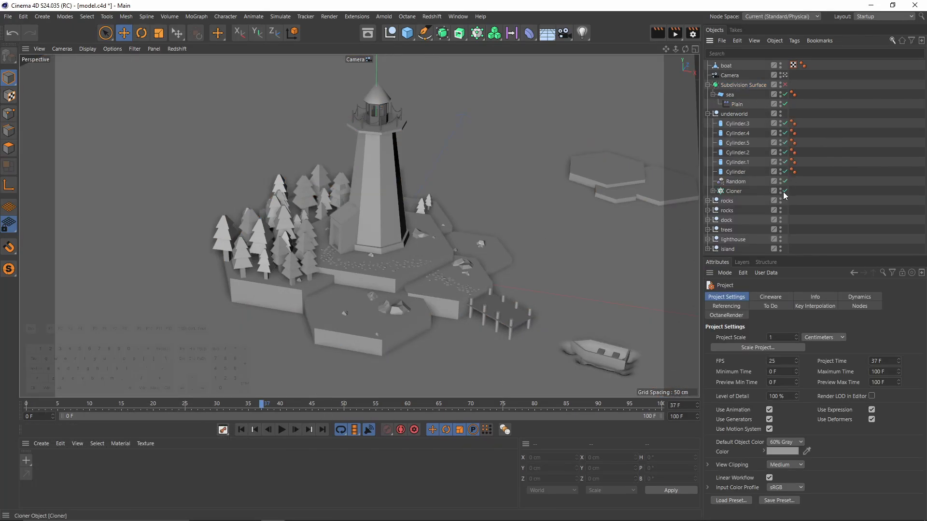
pyautogui.click(785, 190)
pyautogui.click(707, 114)
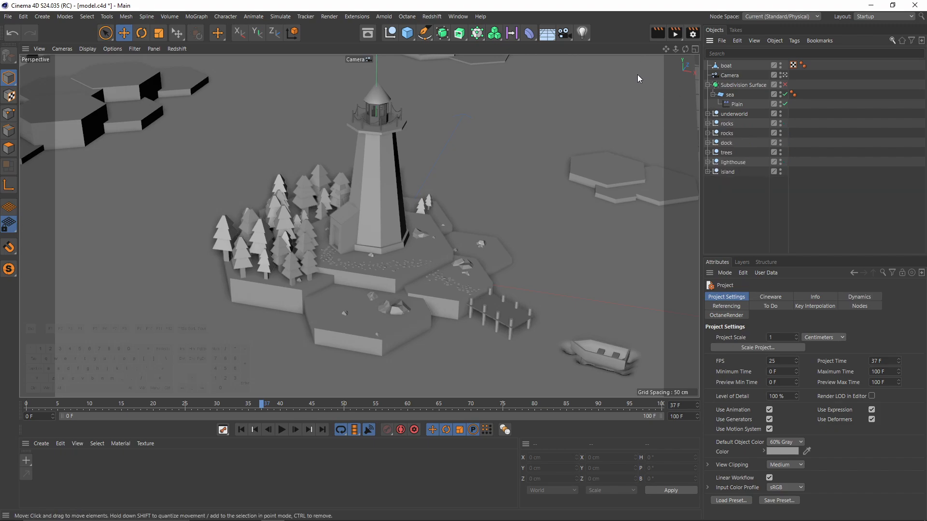
# Set the project's renderer to Octane Renderer in the render settings
pyautogui.click(692, 33)
pyautogui.moveTo(602, 28); pyautogui.dragTo(498, 124)
pyautogui.click(477, 145)
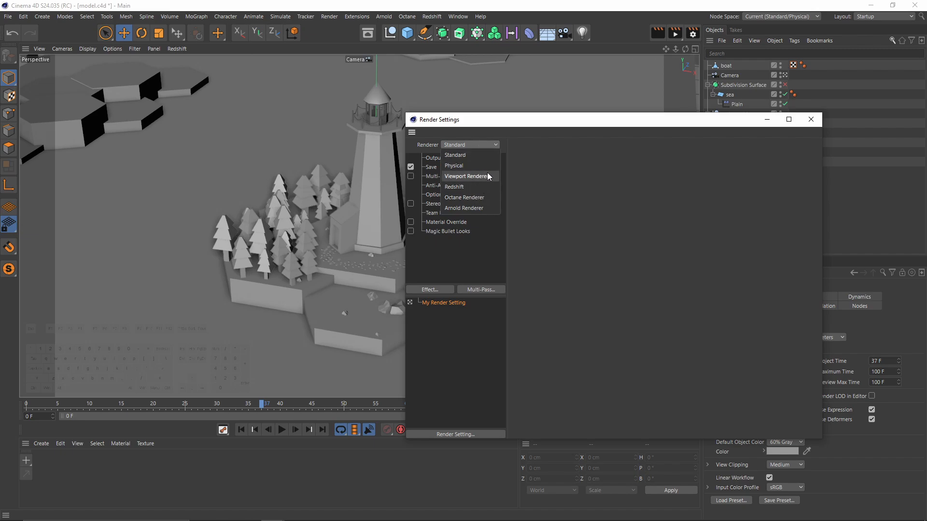
pyautogui.click(488, 198)
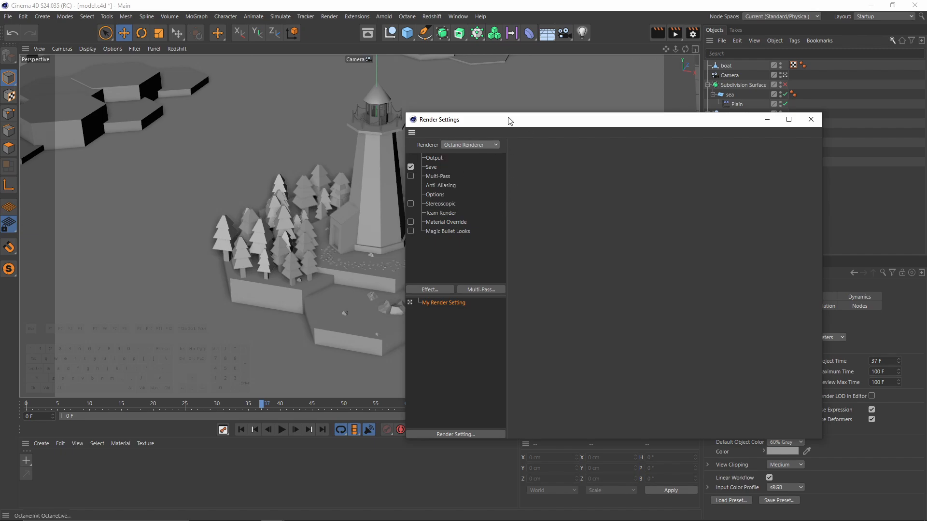
# Open the Octane Live Viewer and dock it beside the perspective viewport
pyautogui.click(407, 16)
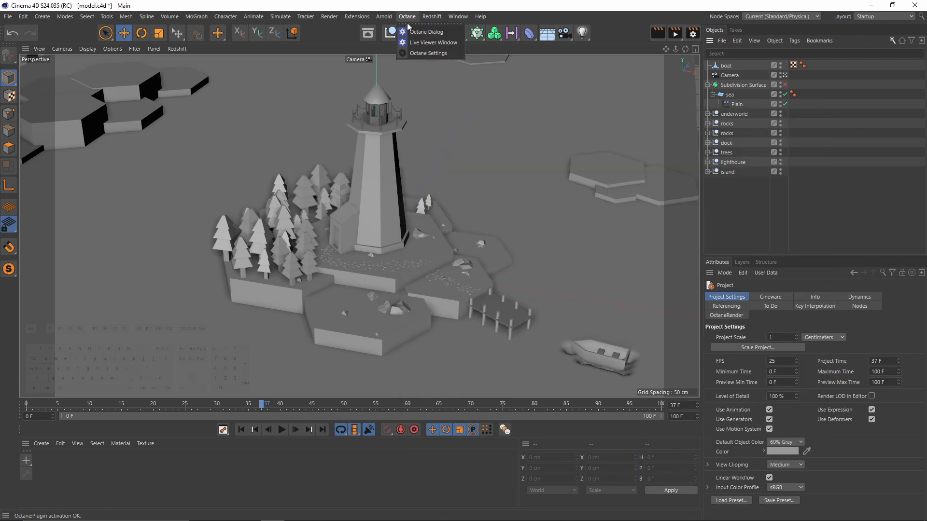
pyautogui.click(433, 44)
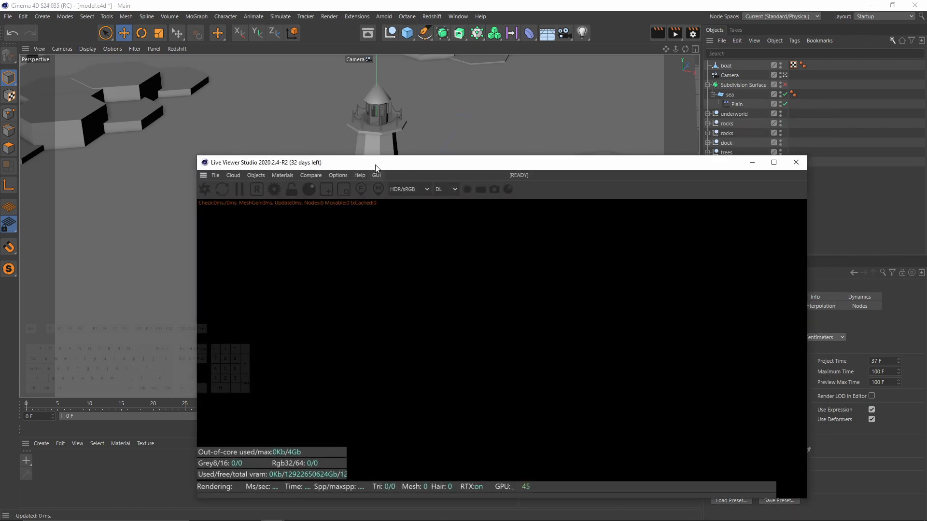
pyautogui.moveTo(376, 166); pyautogui.dragTo(323, 211)
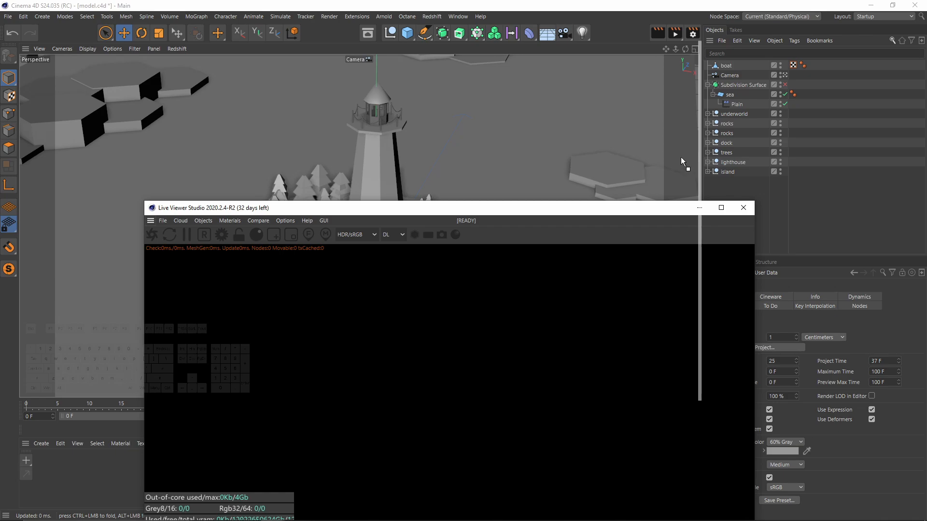
pyautogui.moveTo(694, 146); pyautogui.dragTo(694, 147)
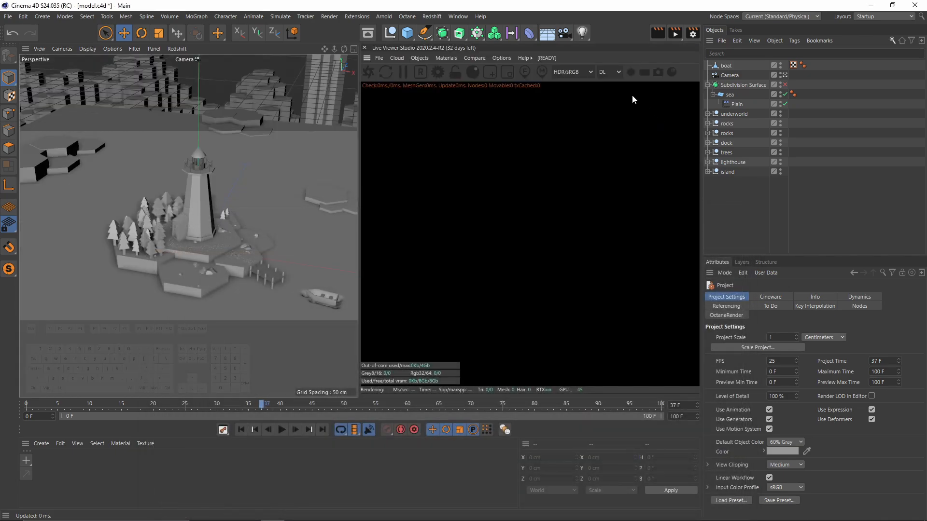
# Change the Octane kernel from Directlighting to Pathtracing in the Octane settings
pyautogui.click(437, 72)
pyautogui.moveTo(72, 10); pyautogui.dragTo(163, 113)
pyautogui.click(179, 171)
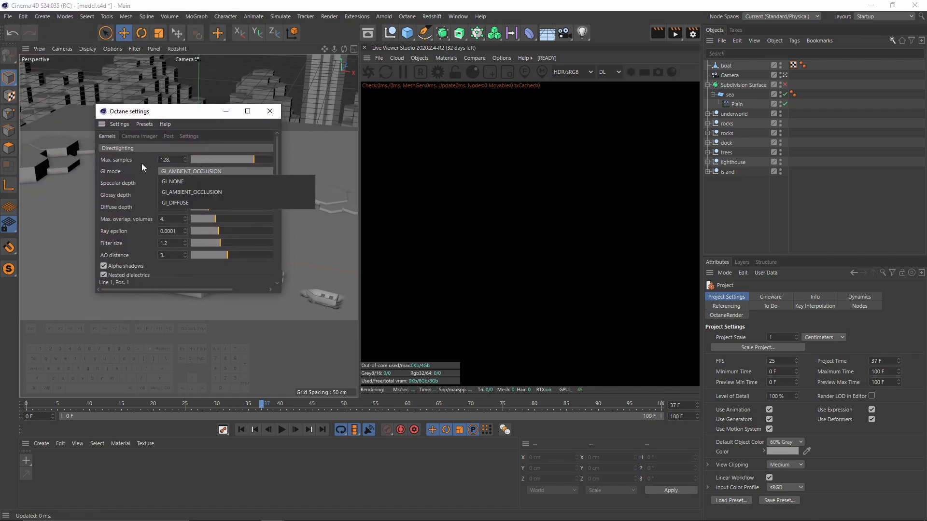
pyautogui.click(118, 150)
pyautogui.click(120, 149)
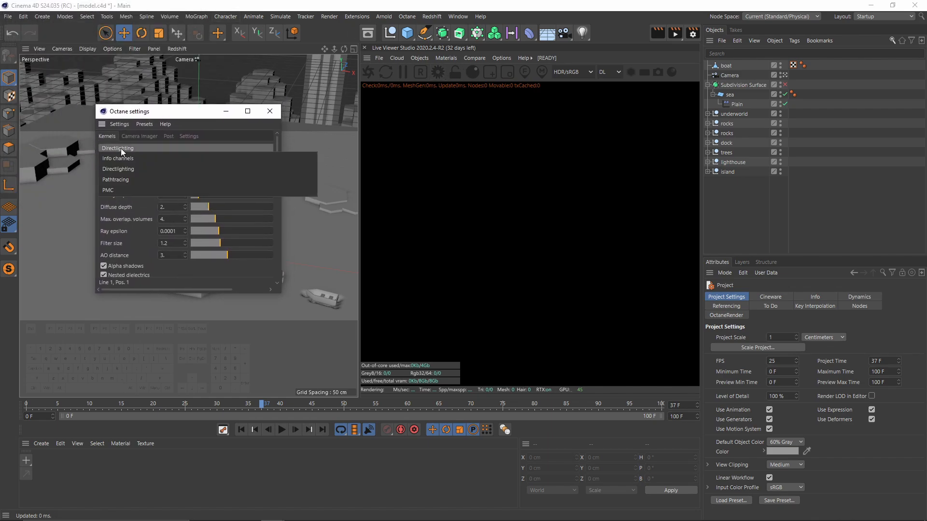
pyautogui.click(126, 181)
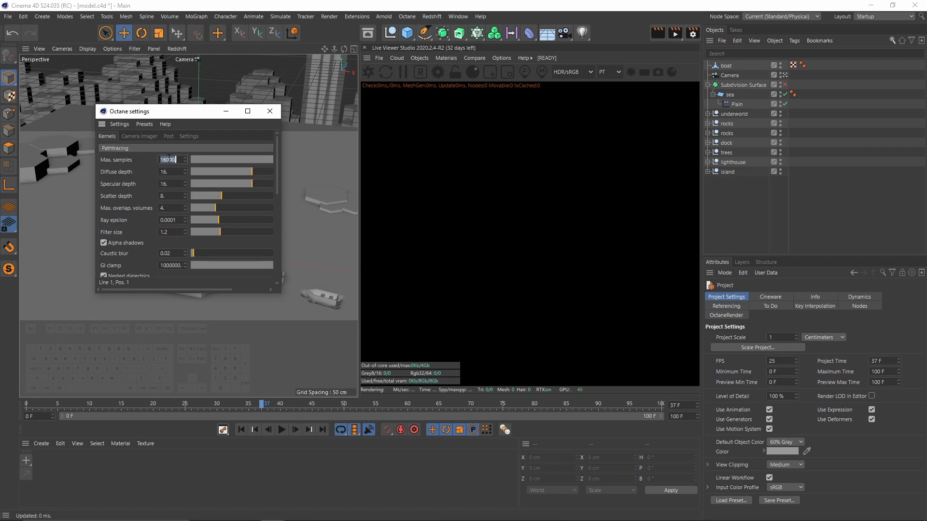
# Set the Pathtracing kernel to 512 max samples, diffuse and specular depth 8, and GI clamp 100, and close the settings
pyautogui.write('512.')
pyautogui.doubleClick(169, 184)
pyautogui.write('8')
pyautogui.doubleClick(177, 265)
pyautogui.write('10')
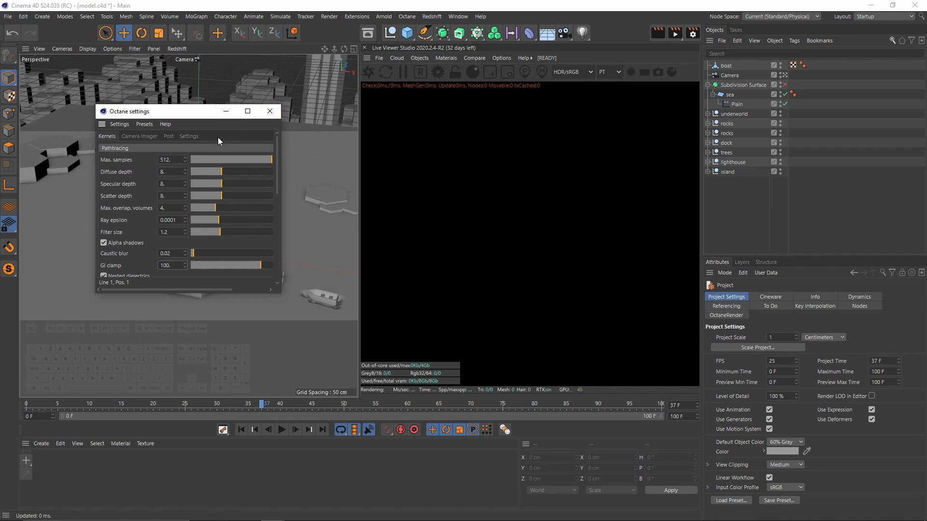
pyautogui.click(268, 112)
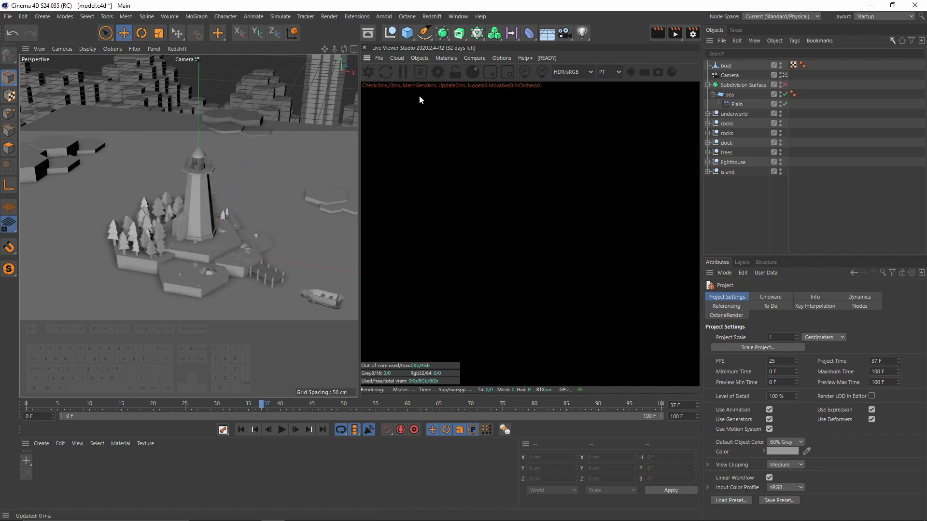
# Start the Octane live render and add an Octane planetary light to the scene
pyautogui.click(370, 75)
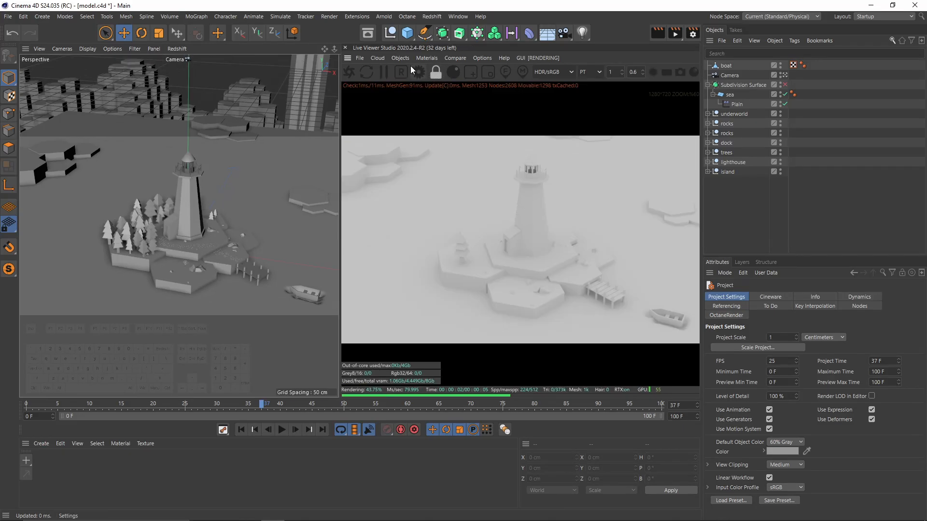
pyautogui.click(402, 58)
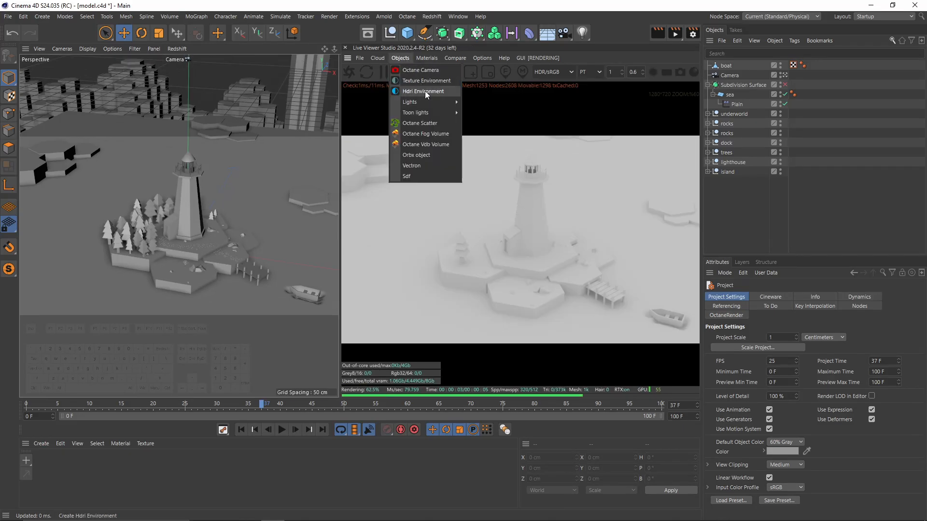
pyautogui.moveTo(429, 102)
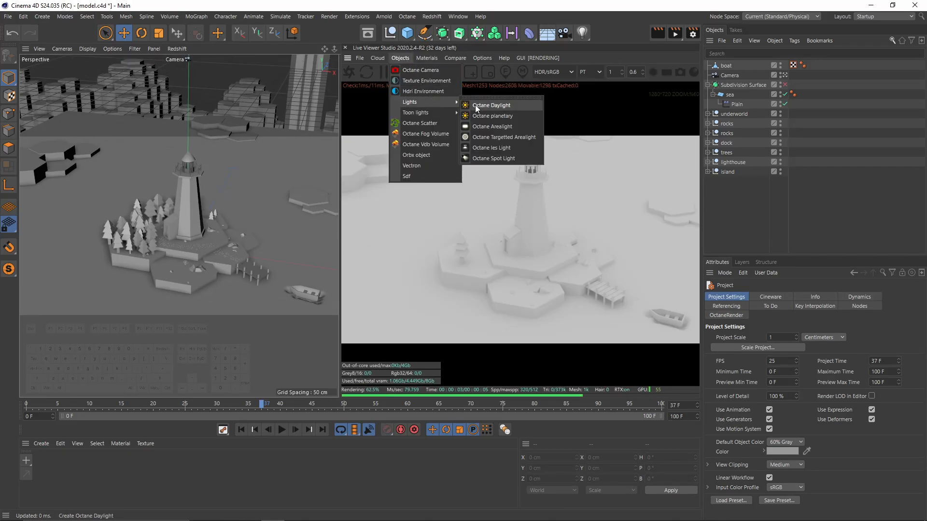
pyautogui.click(513, 115)
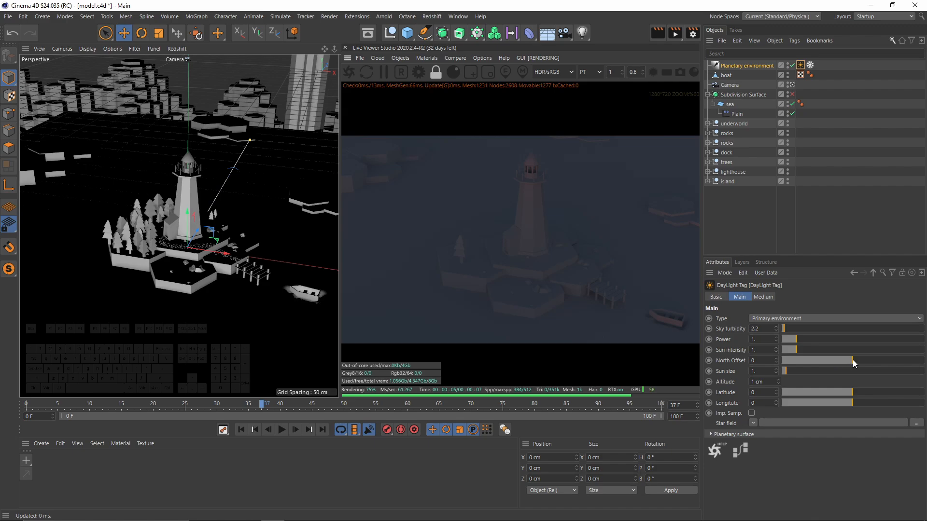
# Set the planetary environment's North Offset to about 0.91
pyautogui.moveTo(853, 360); pyautogui.dragTo(914, 362)
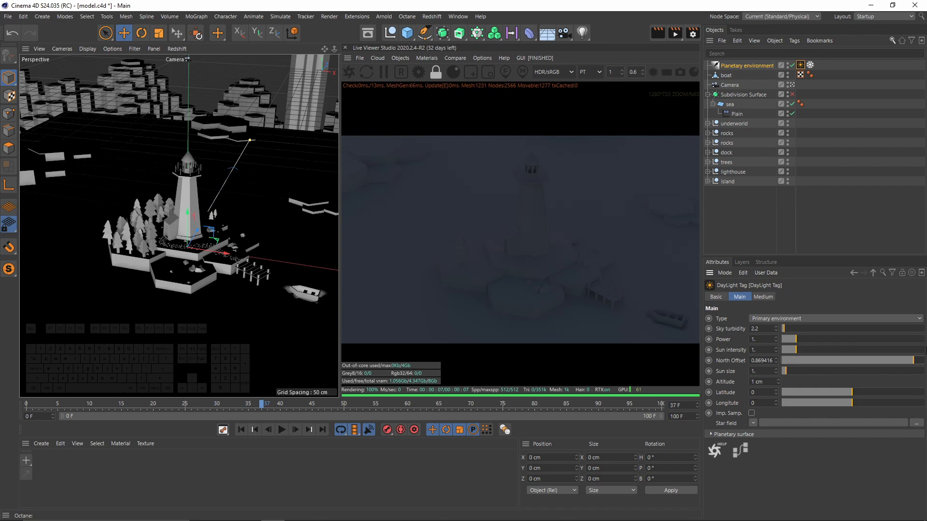
pyautogui.moveTo(914, 360); pyautogui.dragTo(916, 361)
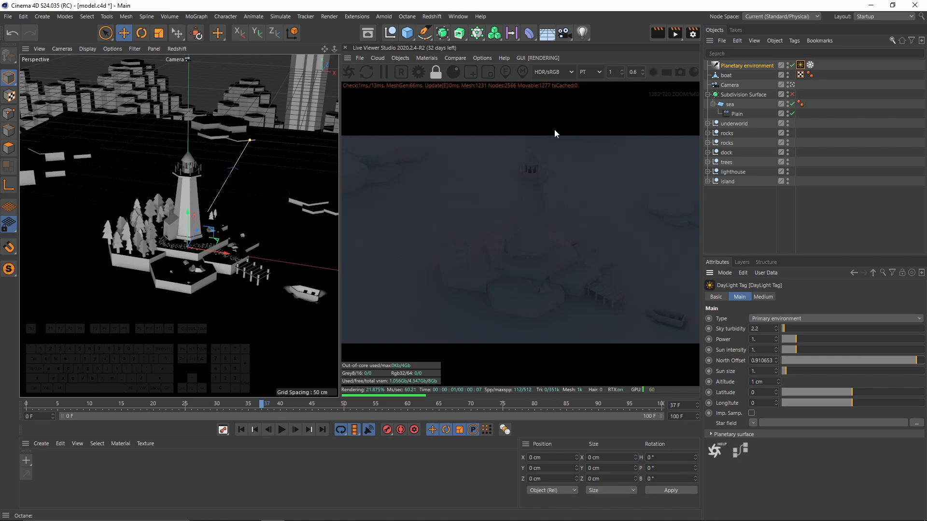
pyautogui.click(404, 60)
pyautogui.moveTo(411, 102)
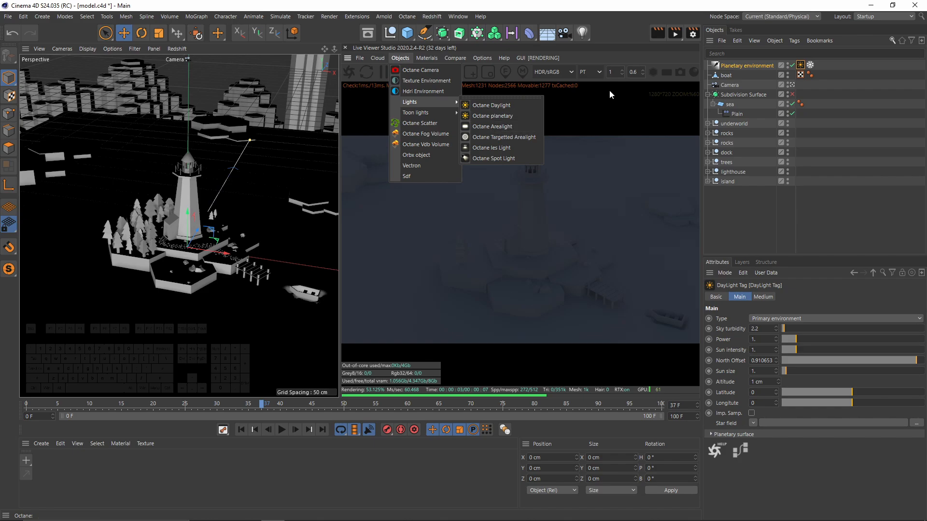
pyautogui.click(610, 48)
pyautogui.click(410, 58)
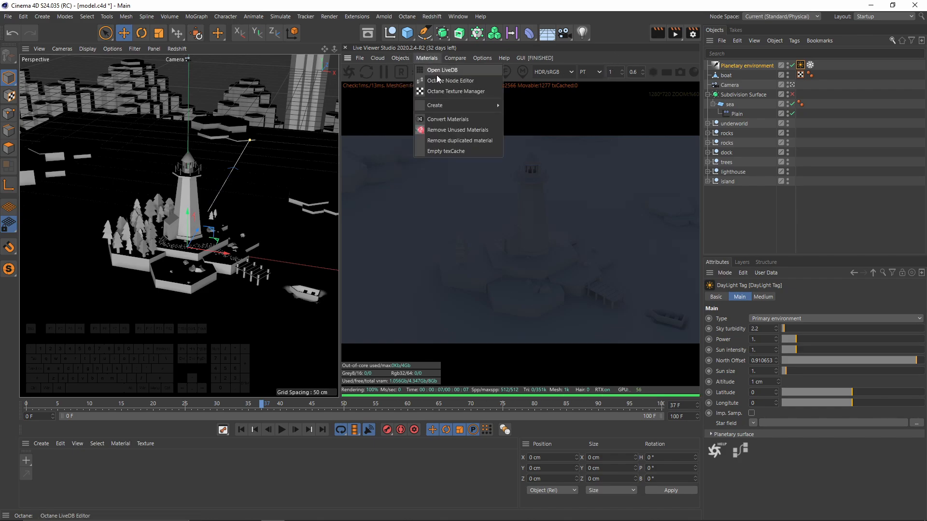
pyautogui.click(576, 61)
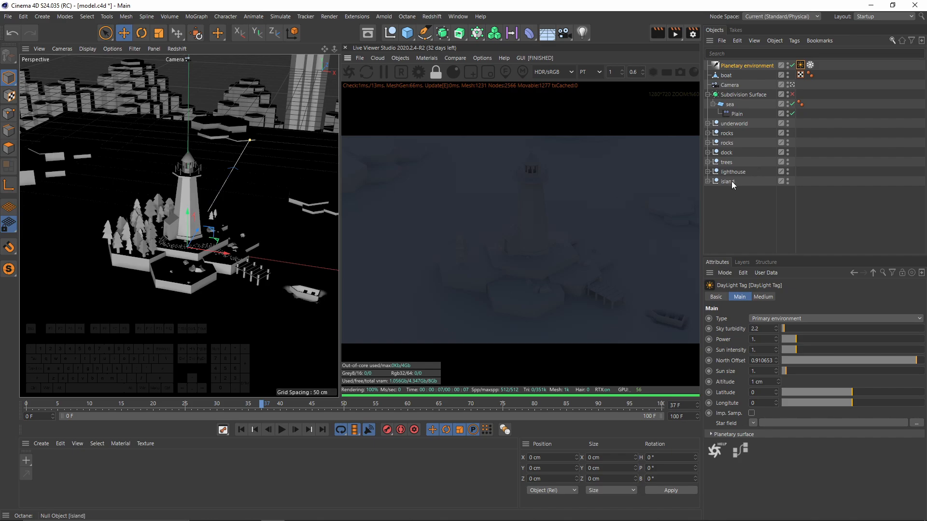
# Select the lighthouse group and add an Octane targetted area light to the scene
pyautogui.click(734, 172)
pyautogui.click(400, 58)
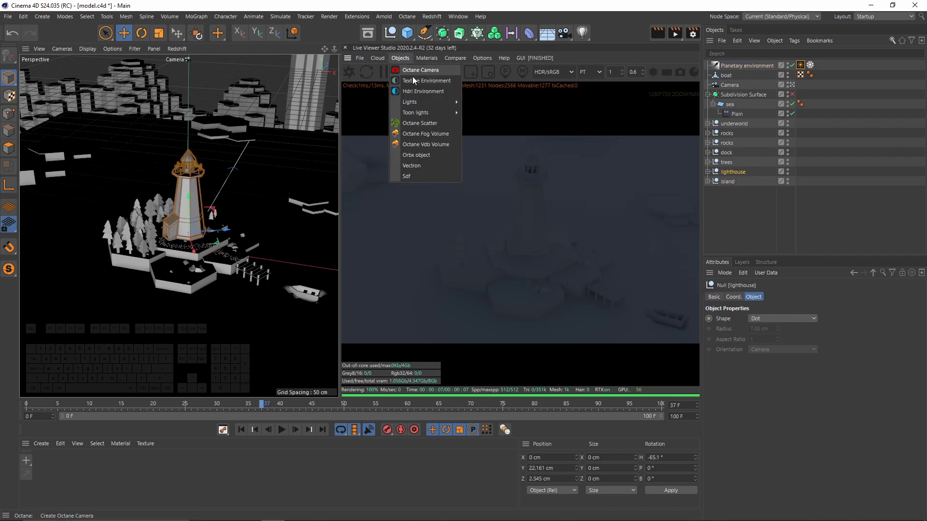
pyautogui.moveTo(421, 103)
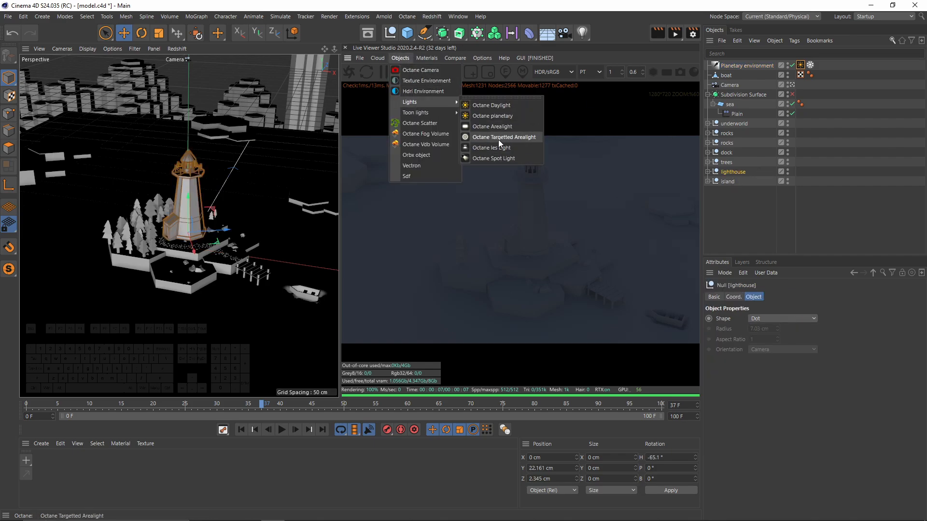
pyautogui.click(523, 138)
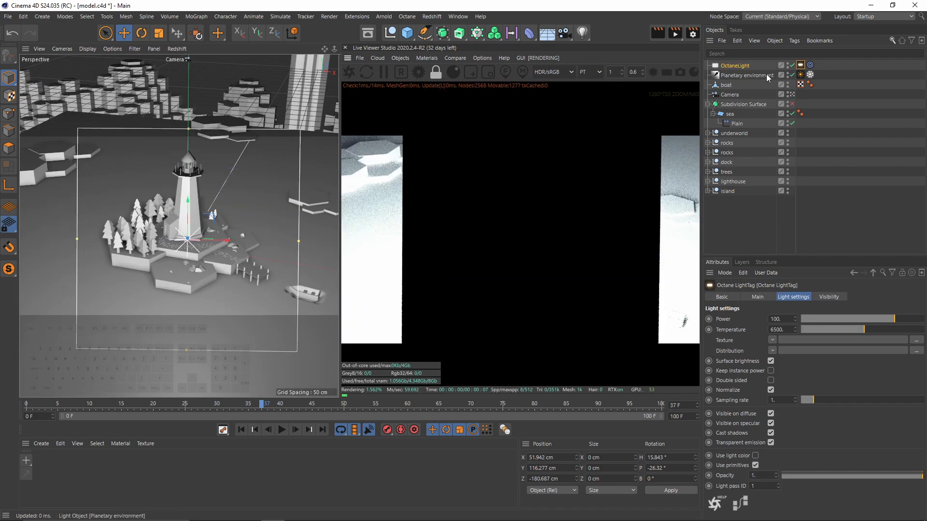
# Move the new area light up and away from the island to about X 520, Y 374, Z 28 cm
pyautogui.middleClick(259, 220)
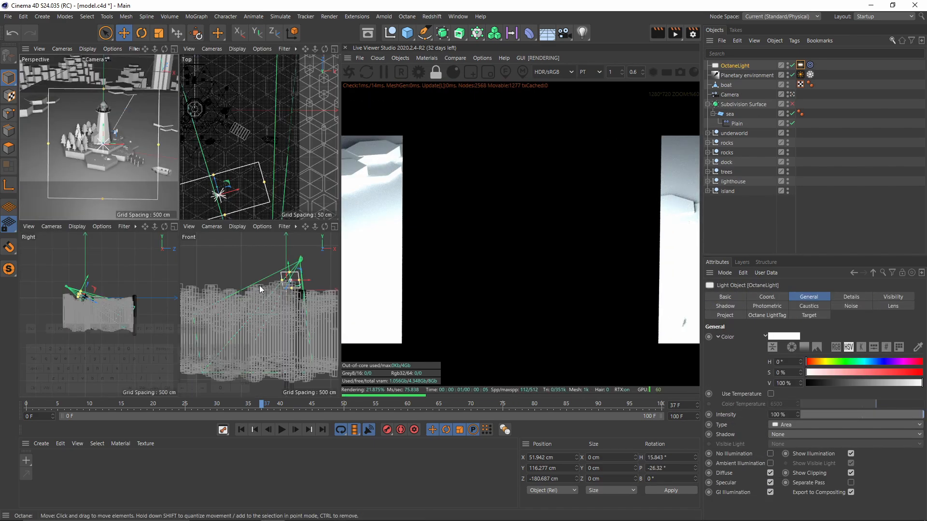
pyautogui.scroll(4, 315, 292)
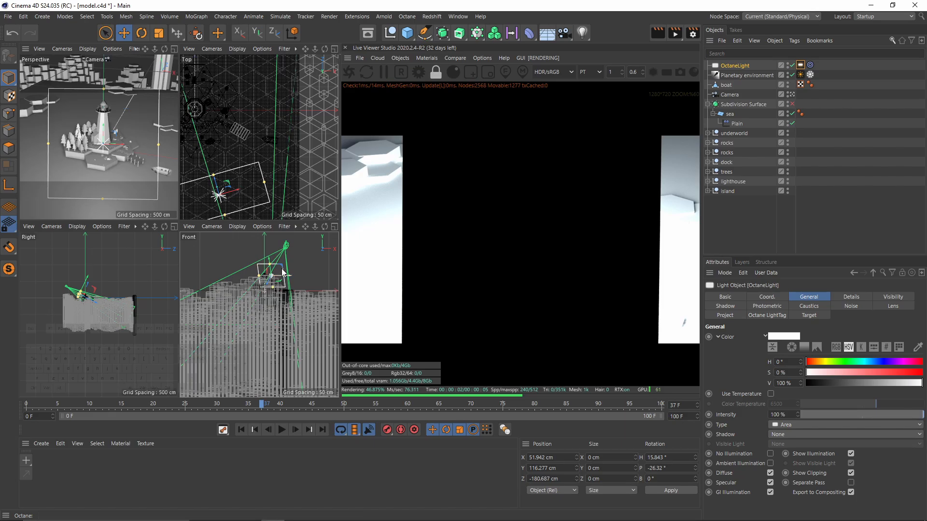
pyautogui.moveTo(282, 264); pyautogui.dragTo(331, 245)
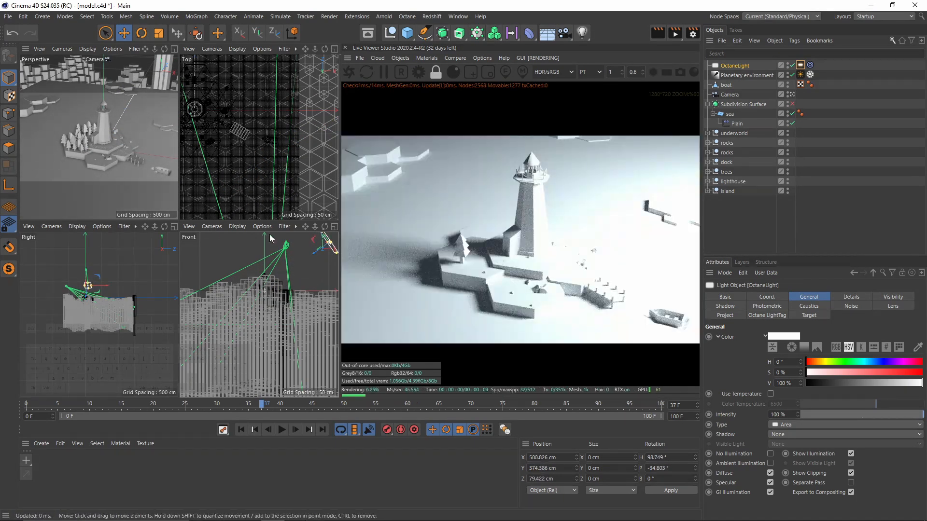
pyautogui.scroll(-4, 256, 189)
pyautogui.keyDown('alt'); pyautogui.moveTo(261, 161); pyautogui.dragTo(207, 161, button='middle'); pyautogui.keyUp('alt')
pyautogui.moveTo(283, 119)
pyautogui.mouseDown()
pyautogui.moveTo(288, 143)
pyautogui.moveTo(283, 129)
pyautogui.mouseUp()
pyautogui.press('F1')
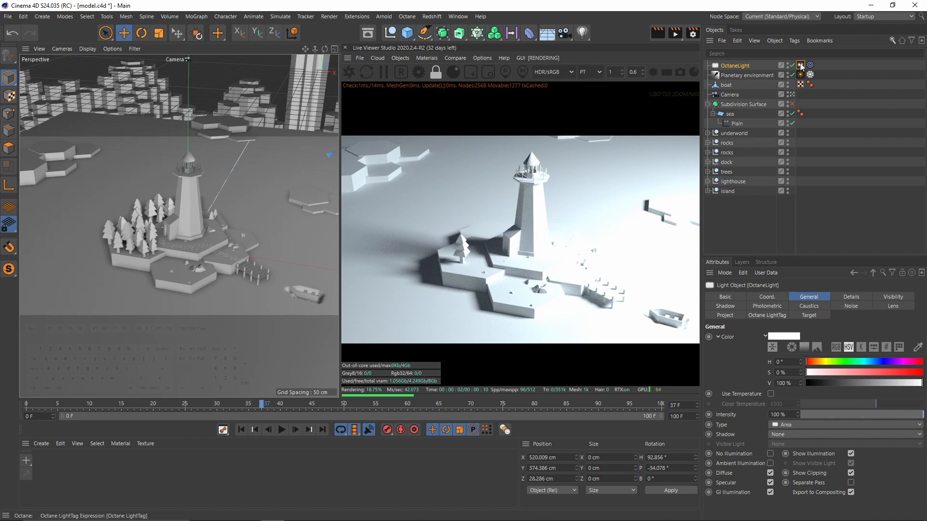
# Try powers of 50 and 25 on the area light, and settle on a power of 40
pyautogui.click(801, 65)
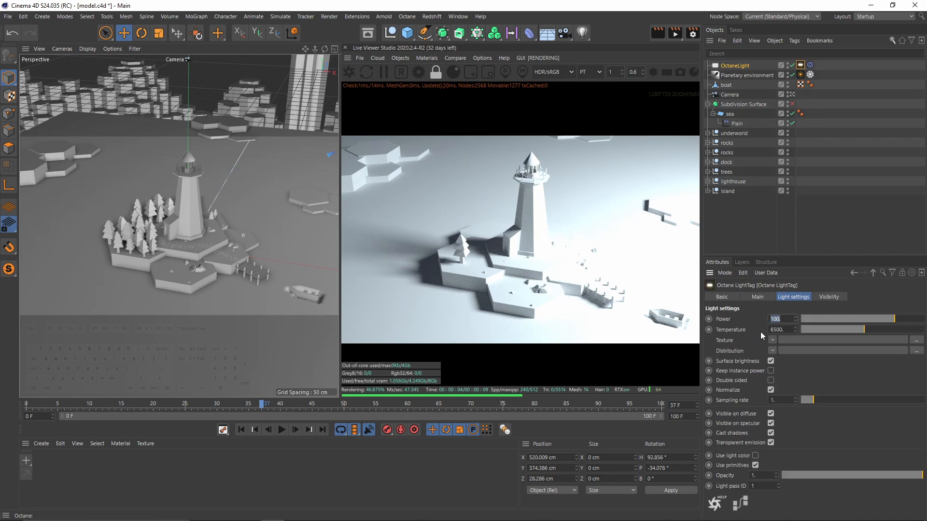
pyautogui.write('50')
pyautogui.press('Return')
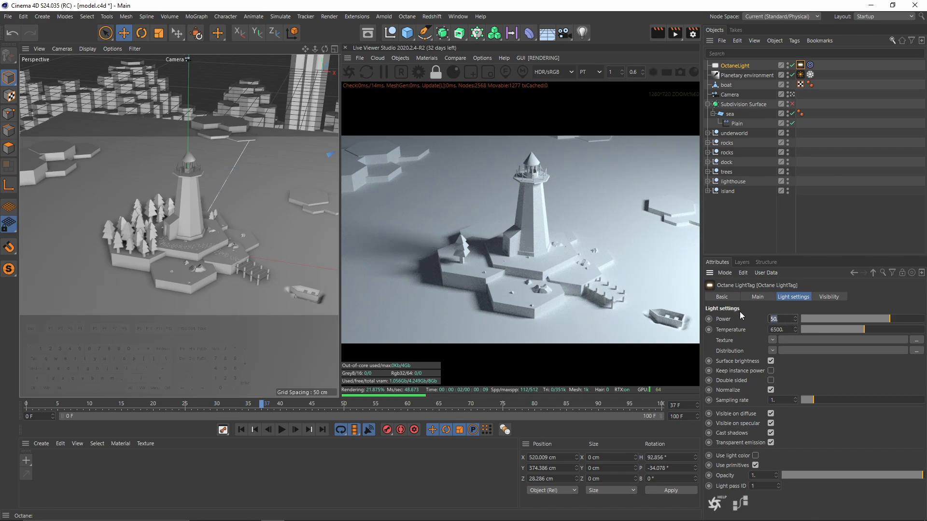
pyautogui.write('25')
pyautogui.press('Return')
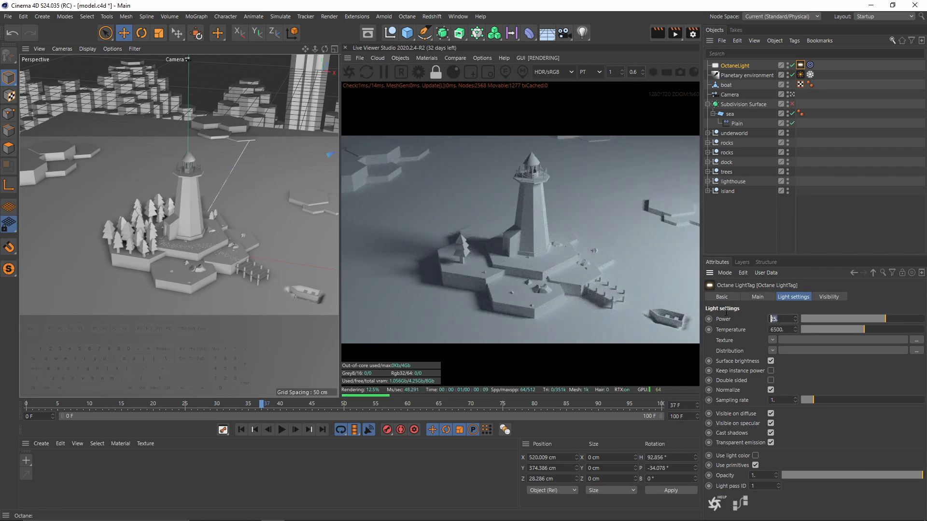
pyautogui.write('40')
pyautogui.press('Return')
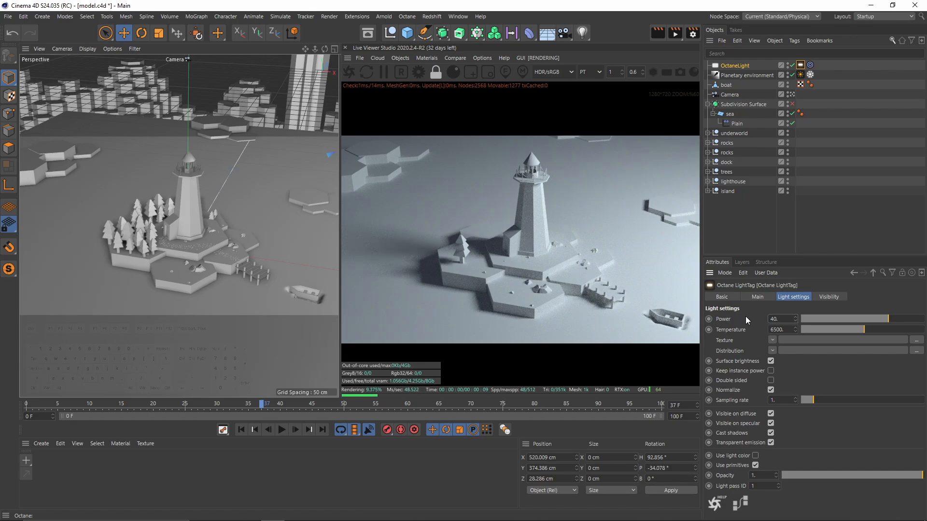
# Shift the area light in the top view to about X 523, Z -37.5 cm and return to the perspective view
pyautogui.middleClick(275, 131)
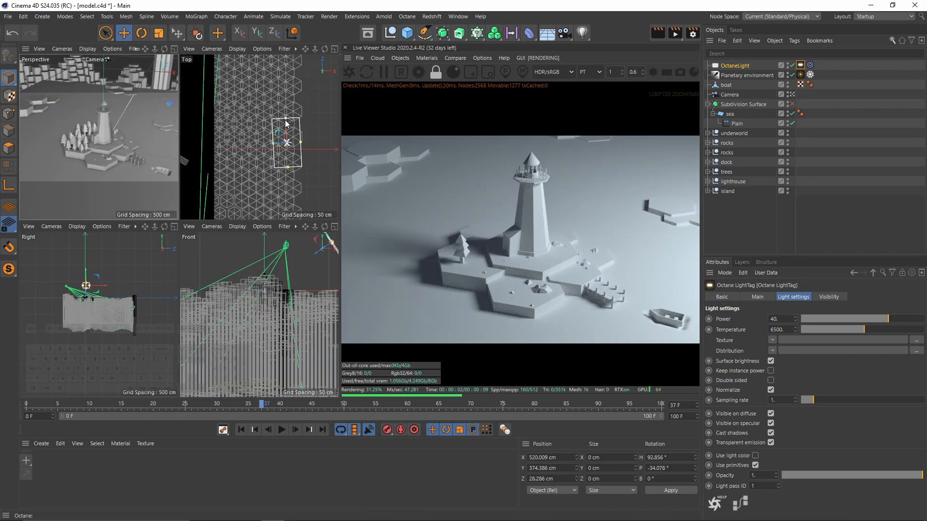
pyautogui.moveTo(289, 136); pyautogui.dragTo(290, 149)
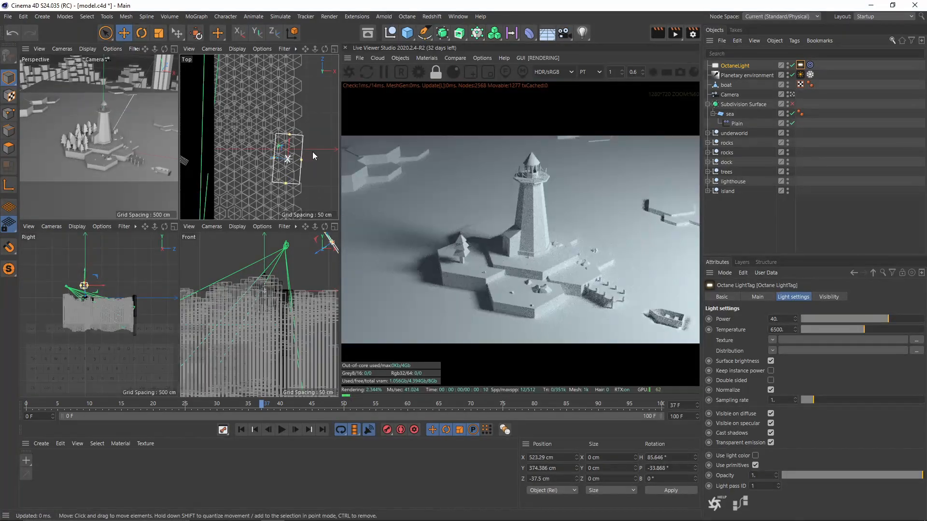
pyautogui.middleClick(277, 159)
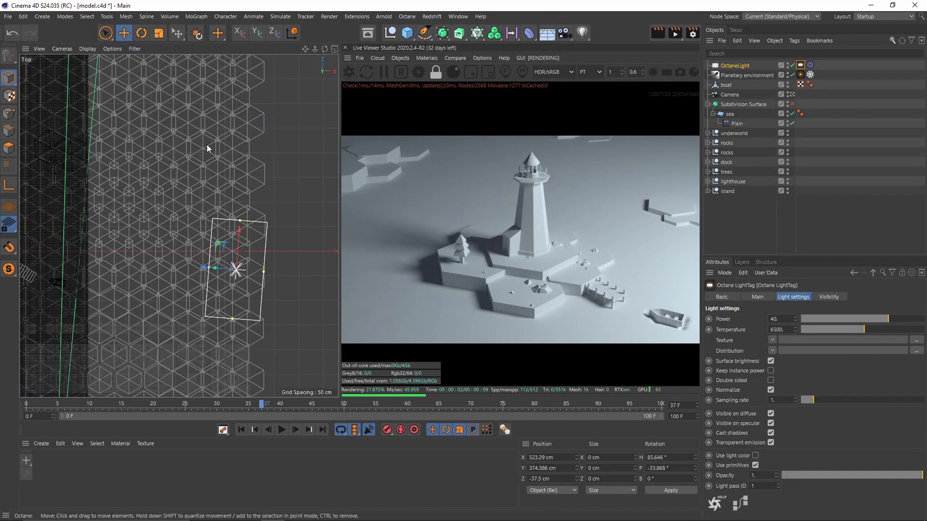
pyautogui.press('F1')
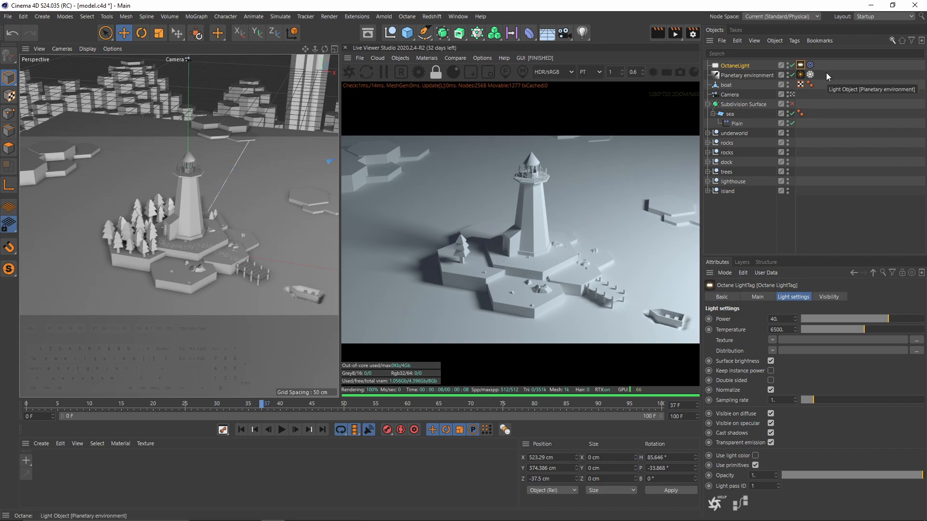
# Filter the scene objects by "scat", select both Scatter objects, and turn off their Edit Mode
pyautogui.click(762, 54)
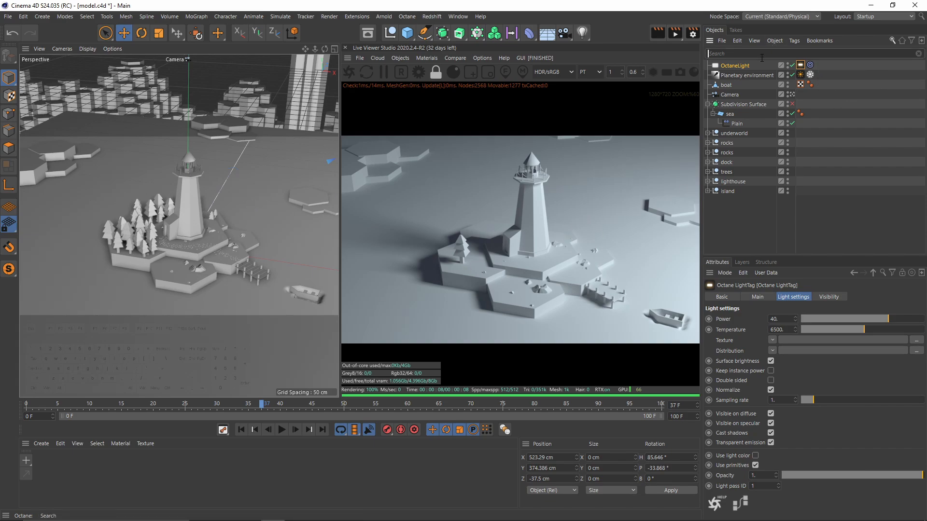
pyautogui.click(707, 172)
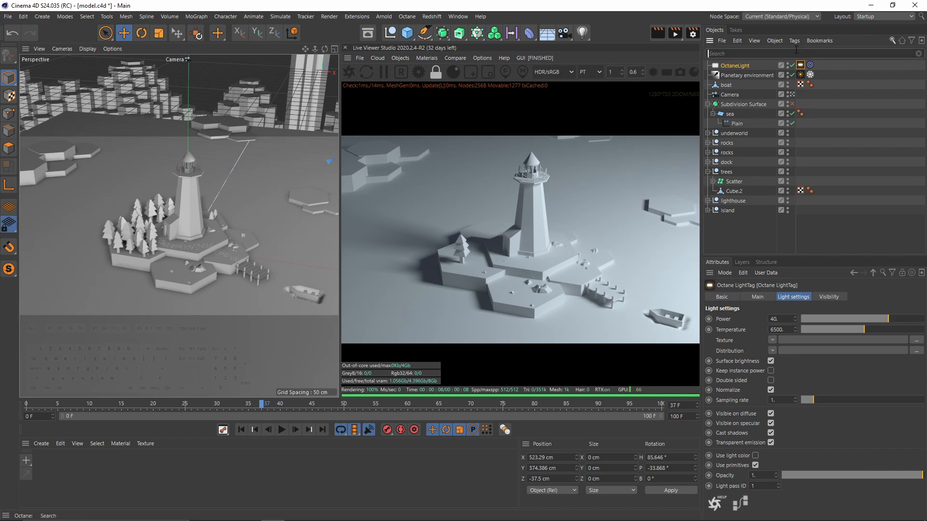
pyautogui.write('scat')
pyautogui.click(733, 66)
pyautogui.keyDown('shift'); pyautogui.click(738, 76); pyautogui.keyUp('shift')
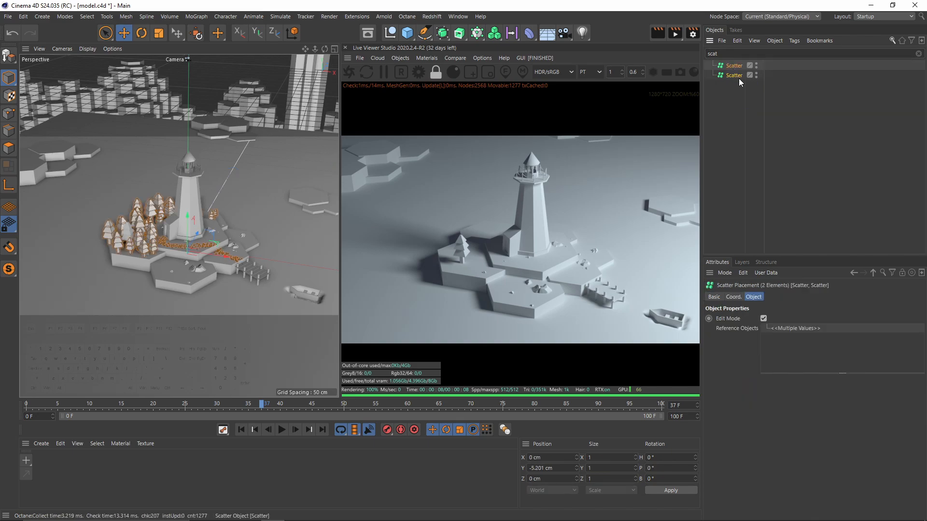
pyautogui.click(764, 319)
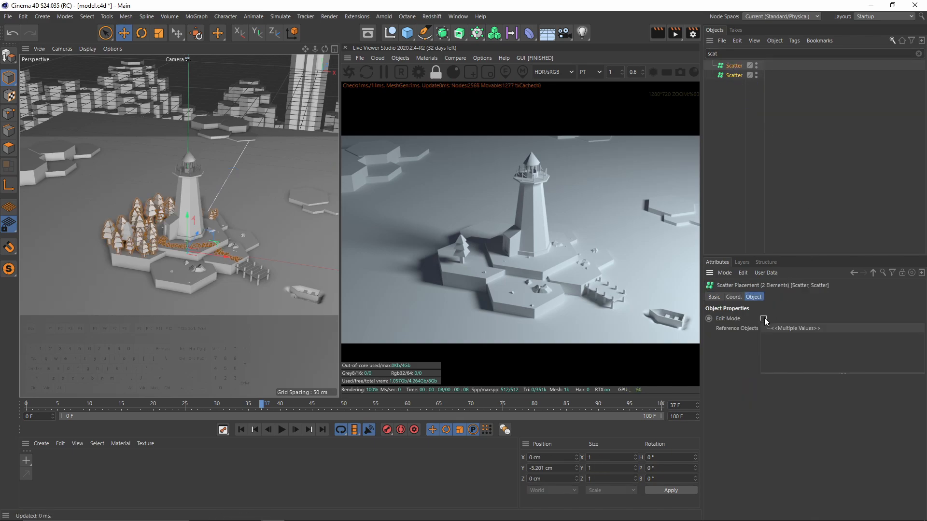
pyautogui.click(818, 141)
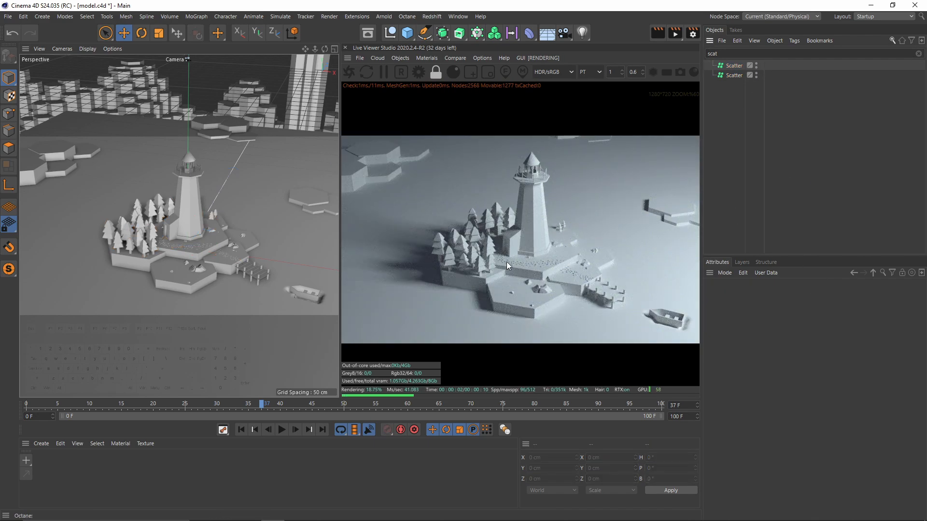
# Select the area light and move it to about X 514, Y 374, Z -158 cm
pyautogui.click(734, 66)
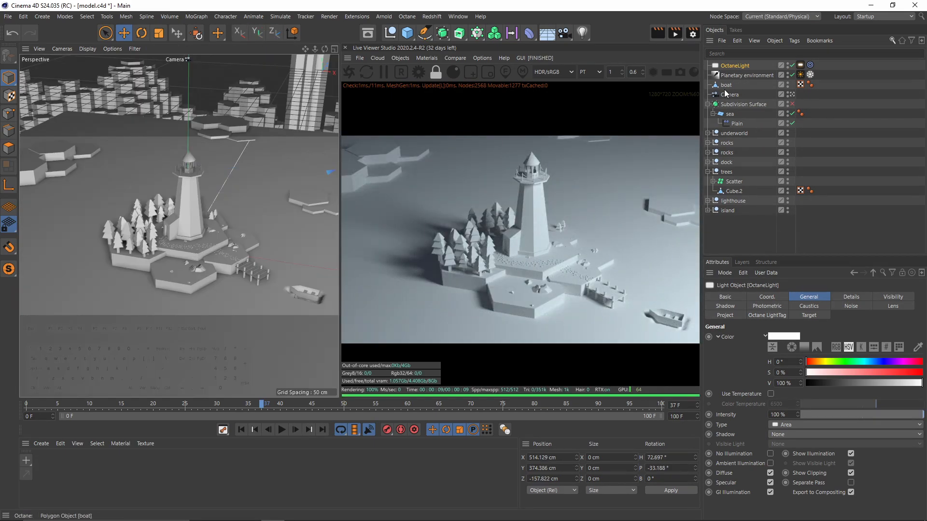
# Add an Octane camera tag to the scene's camera
pyautogui.click(727, 85)
pyautogui.rightClick(726, 96)
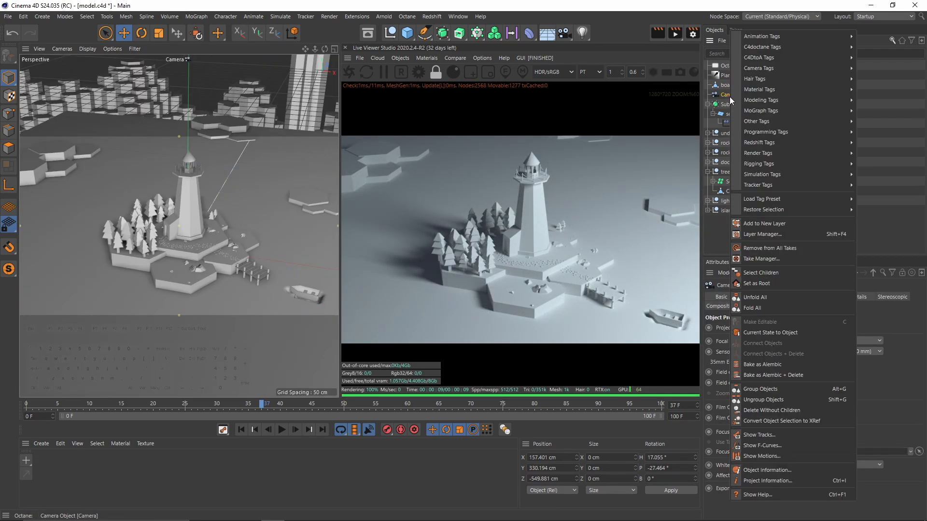
pyautogui.moveTo(786, 48)
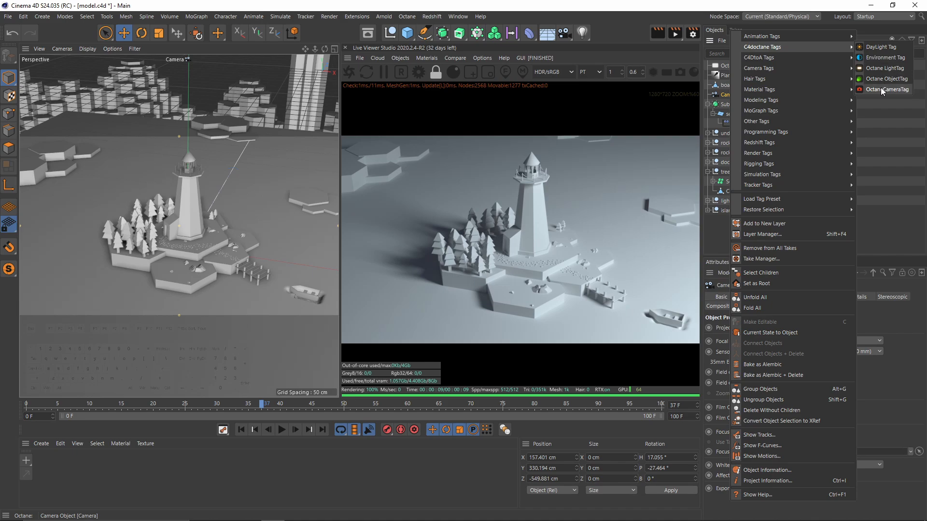
pyautogui.click(896, 89)
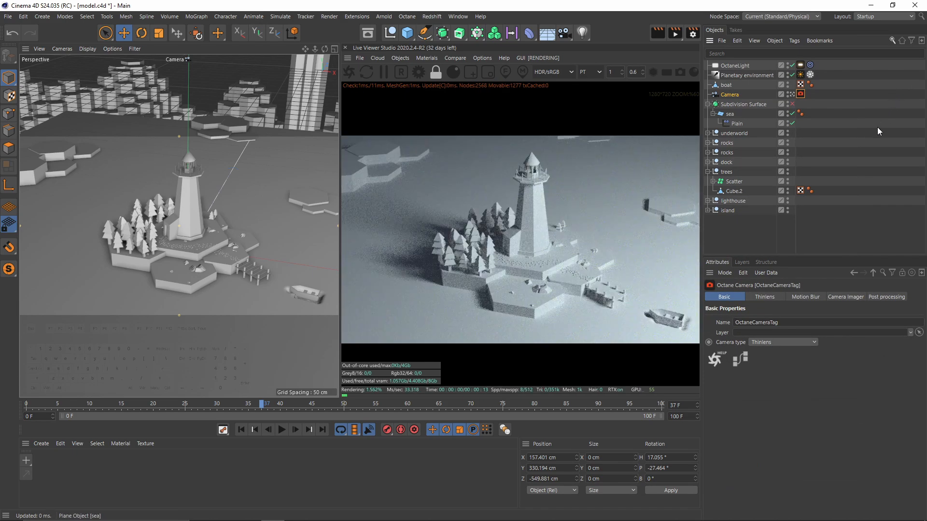
# Expand the depth of field settings of the Octane camera tag and set its aperture to 0.5 cm
pyautogui.click(856, 299)
pyautogui.click(757, 297)
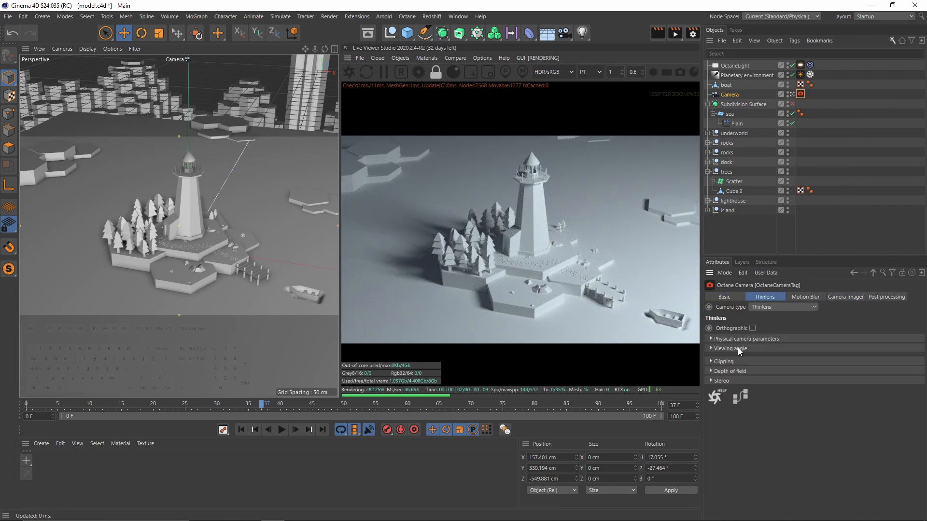
pyautogui.click(727, 371)
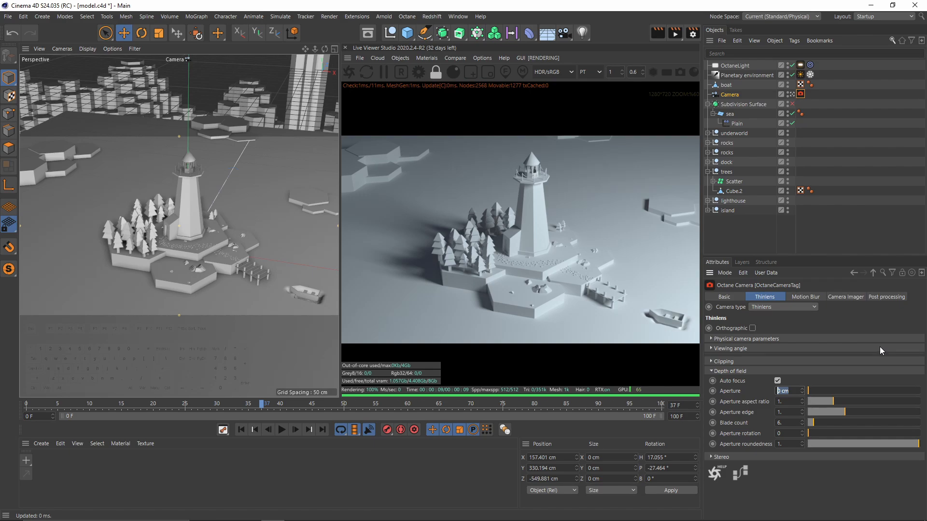
pyautogui.write('0.5')
pyautogui.press('Return')
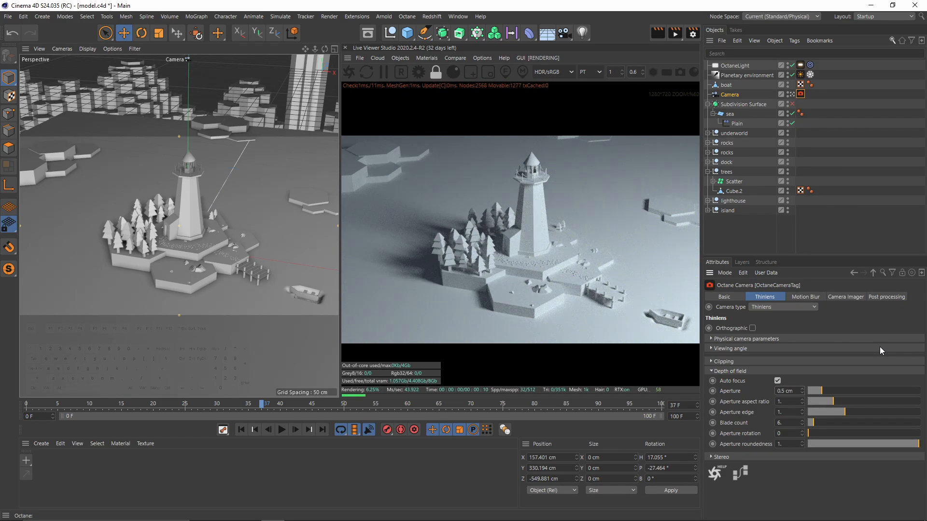
# Set the Octane camera's aperture to 20 cm with all four viewports displayed
pyautogui.middleClick(196, 293)
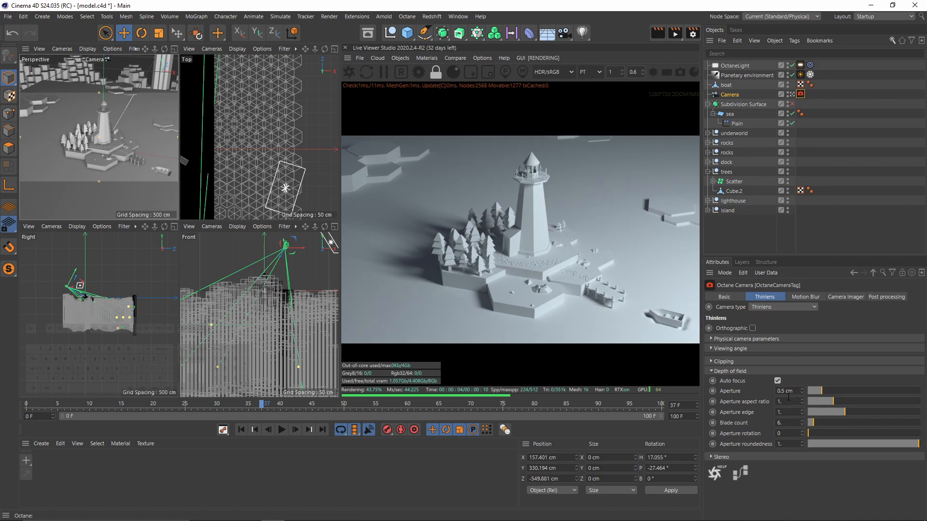
pyautogui.click(795, 389)
pyautogui.write('20')
pyautogui.press('Return')
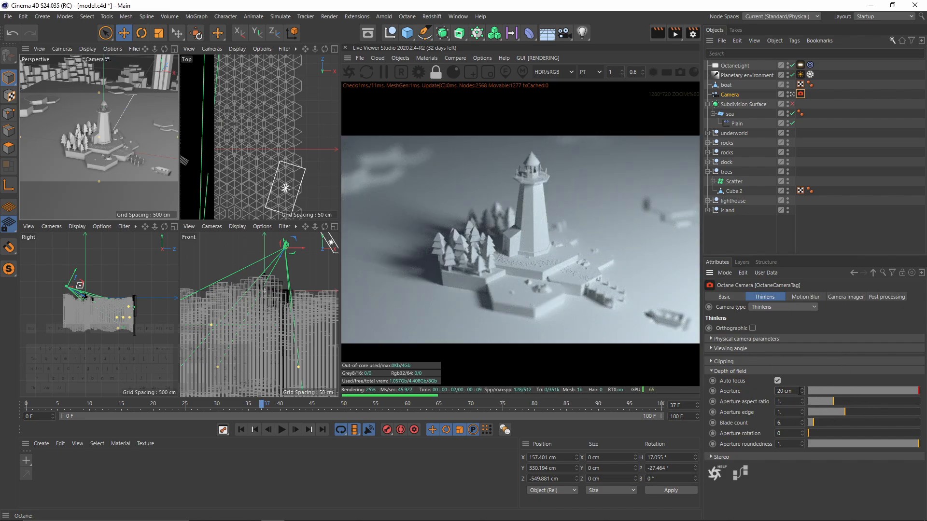
# Inspect the depth blur around the lighthouse in the live render and set the camera's aperture to 10 cm
pyautogui.scroll(2, 527, 230)
pyautogui.scroll(3, 526, 228)
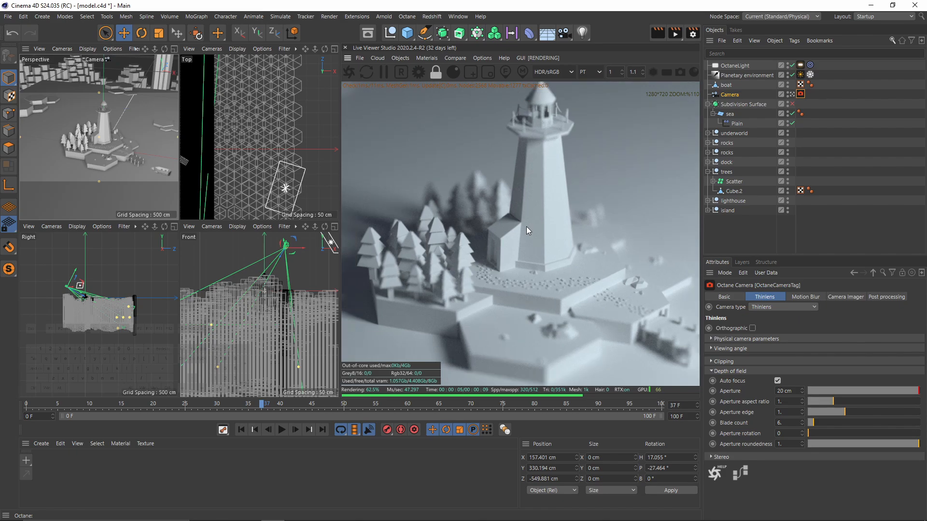
pyautogui.scroll(-2, 526, 227)
pyautogui.scroll(2, 587, 204)
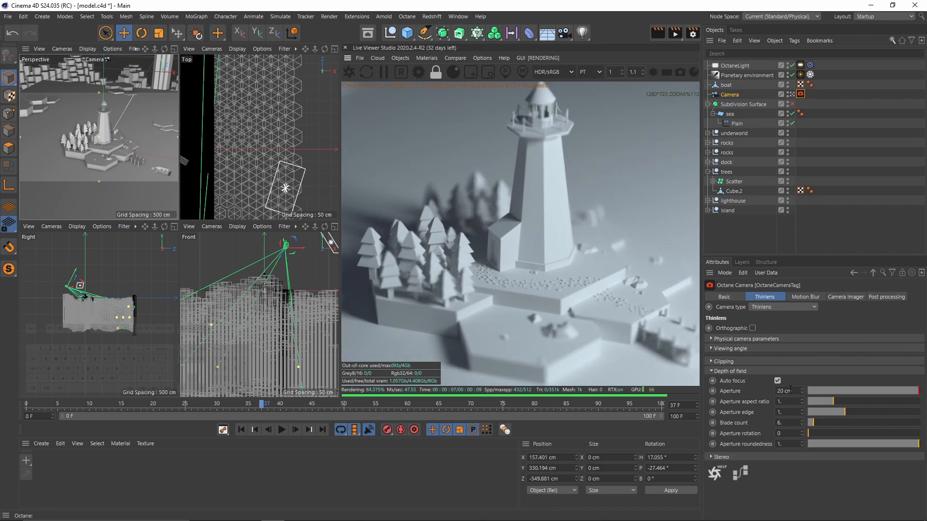
pyautogui.moveTo(790, 389); pyautogui.dragTo(713, 389)
pyautogui.write('10')
pyautogui.press('Return')
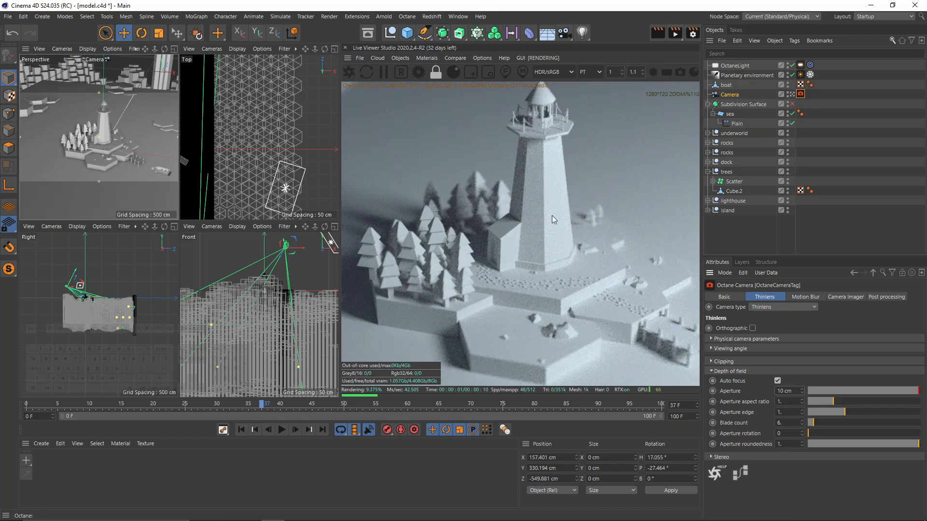
# Pick the camera's focus point on the lighthouse tower in the live render
pyautogui.click(506, 72)
pyautogui.click(540, 202)
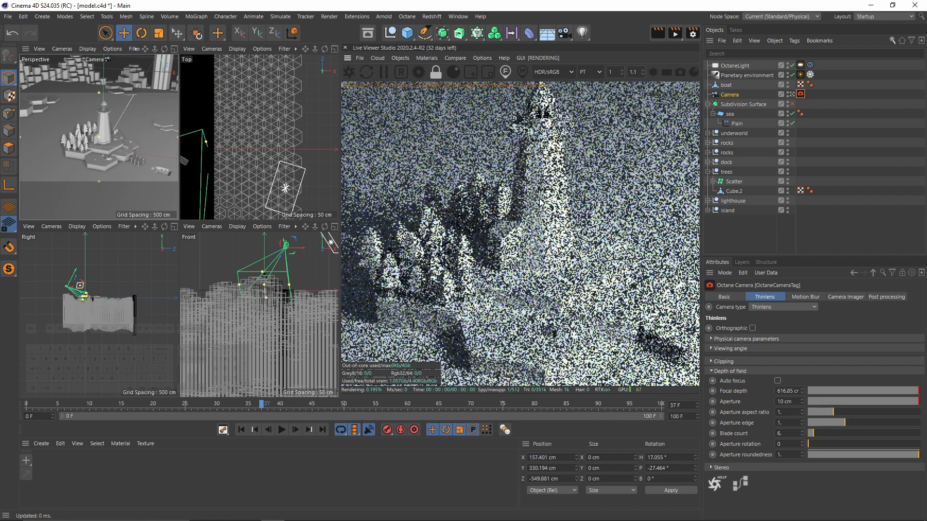
pyautogui.scroll(-4, 540, 202)
# Enable the camera imager on the Octane camera tag with exposure about 1.49 and highlight compression about 0.6
pyautogui.click(845, 296)
pyautogui.click(774, 328)
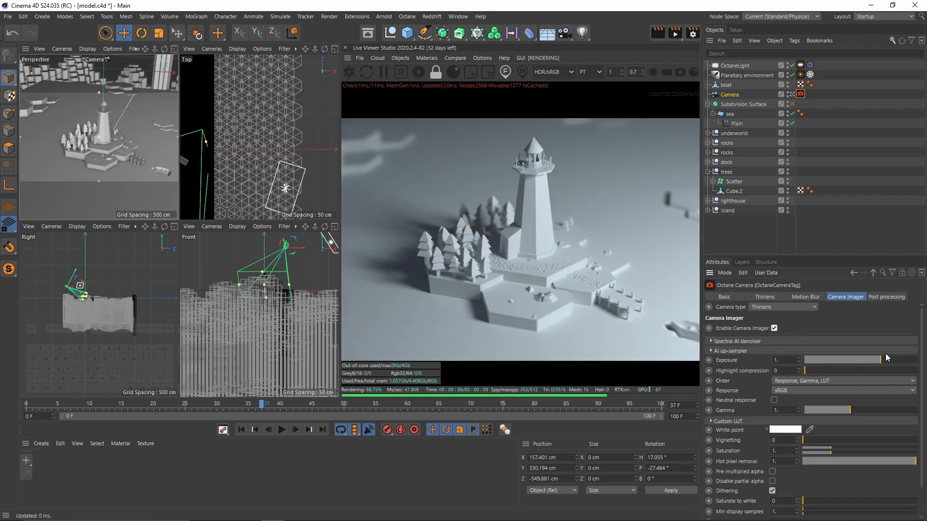
pyautogui.moveTo(881, 361); pyautogui.dragTo(885, 361)
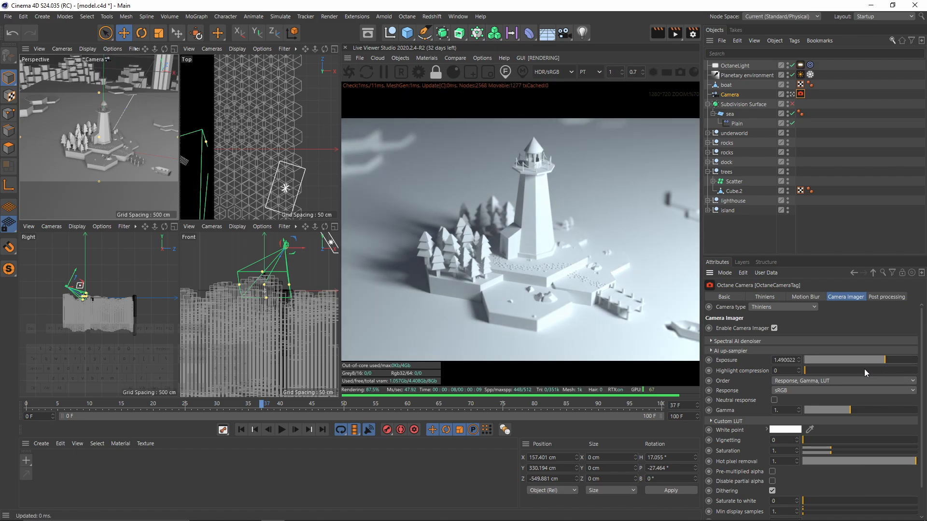
pyautogui.moveTo(811, 372); pyautogui.dragTo(872, 375)
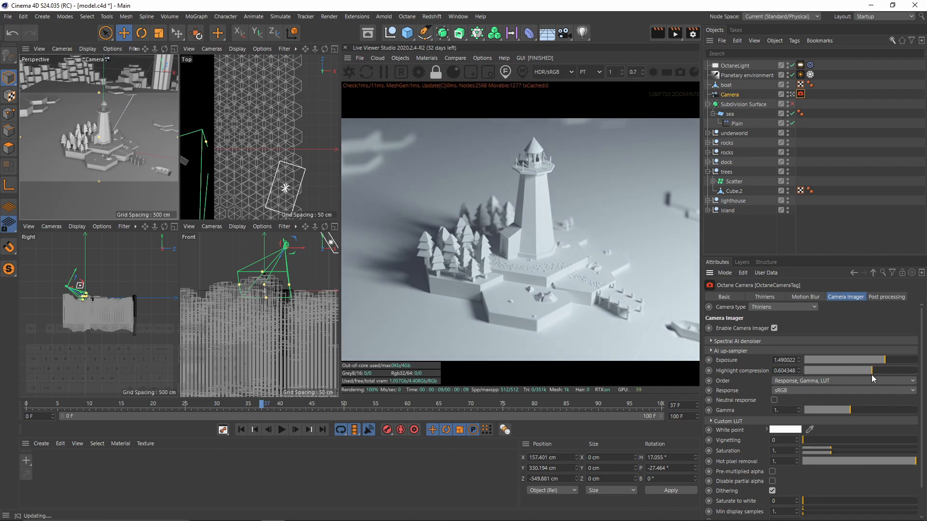
# Raise the OctaneLight's temperature to about 7693 and inspect the lighthouse in the live render
pyautogui.click(801, 66)
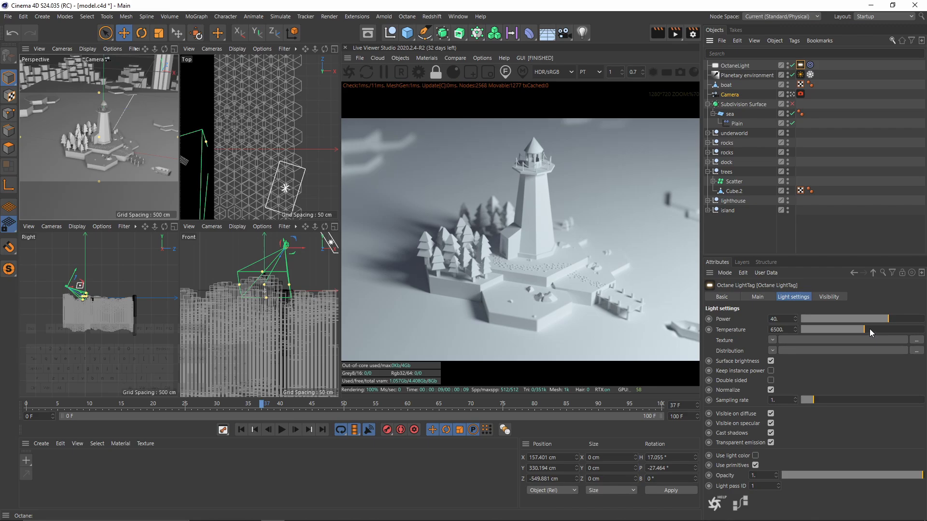
pyautogui.moveTo(869, 329); pyautogui.dragTo(877, 331)
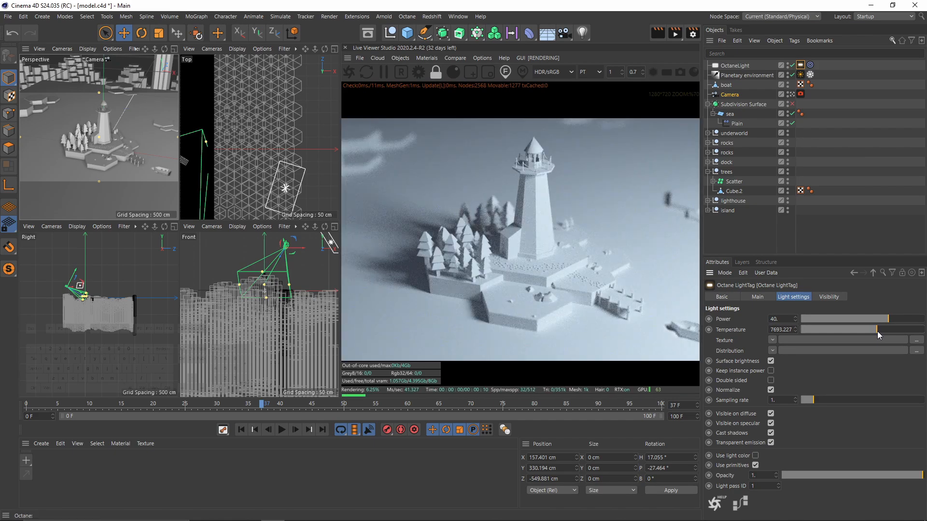
pyautogui.scroll(3, 549, 204)
pyautogui.scroll(-3, 550, 204)
pyautogui.scroll(2, 549, 205)
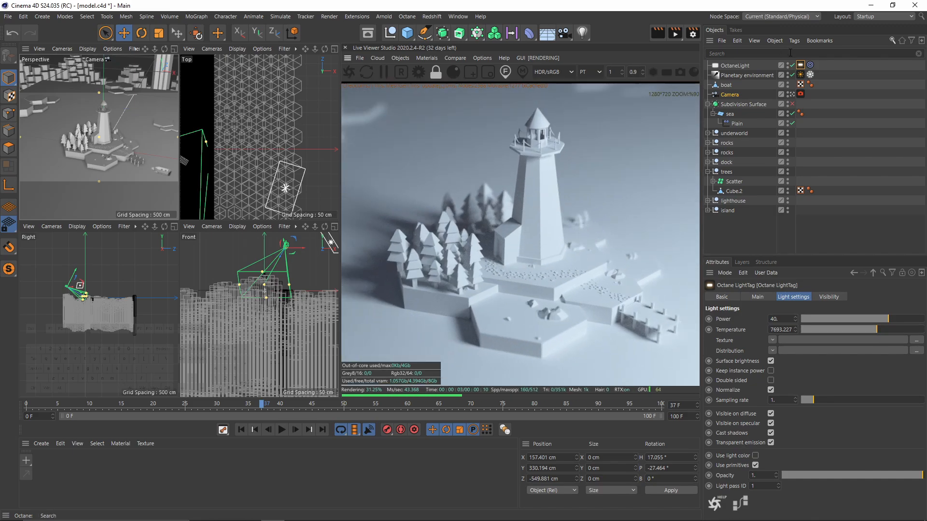
# Enable post processing on the Octane camera tag and set its bloom power to about 34.6
pyautogui.click(800, 94)
pyautogui.click(886, 297)
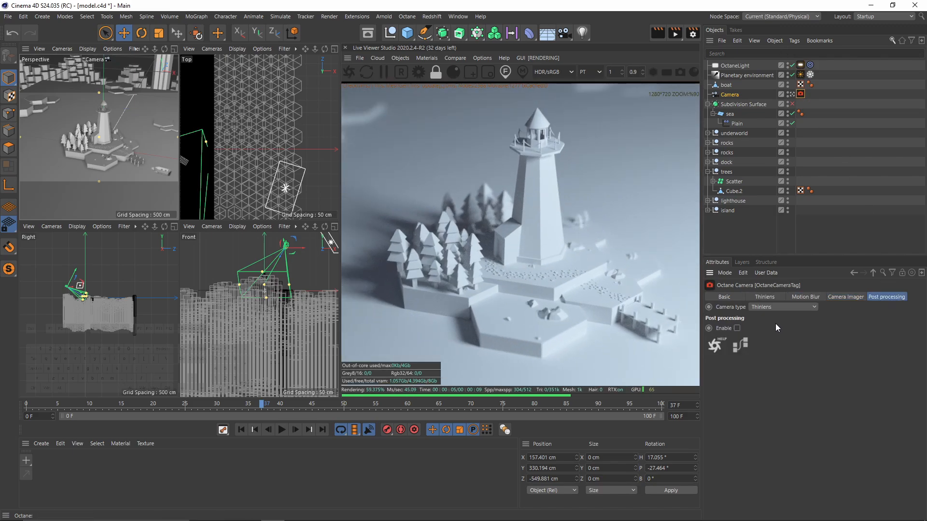
pyautogui.click(737, 329)
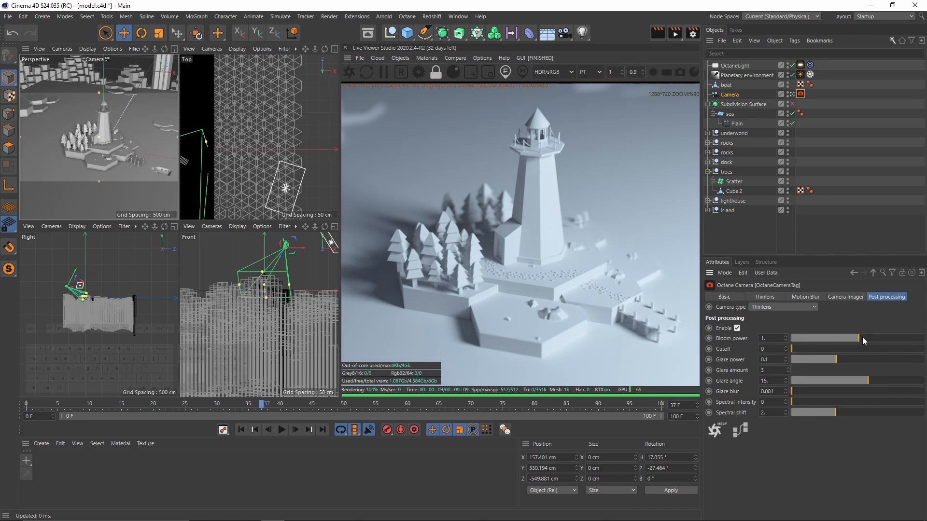
pyautogui.moveTo(863, 340); pyautogui.dragTo(894, 346)
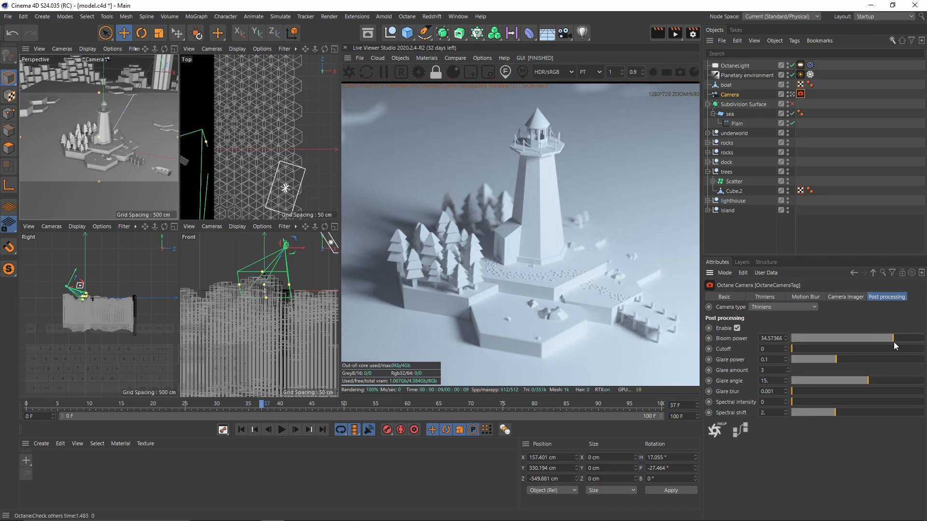
# Set the OctaneLight's temperature to about 7327 and check the whole frame in the live render
pyautogui.click(800, 65)
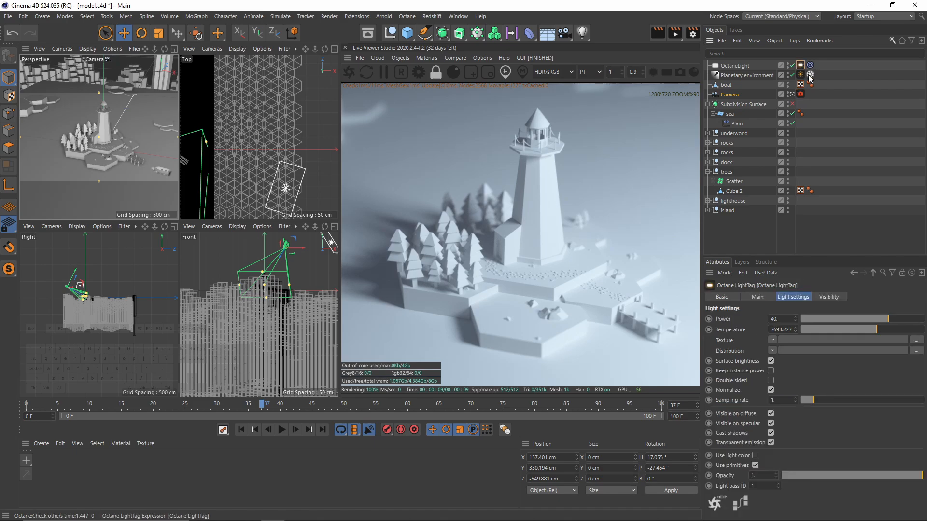
pyautogui.click(873, 328)
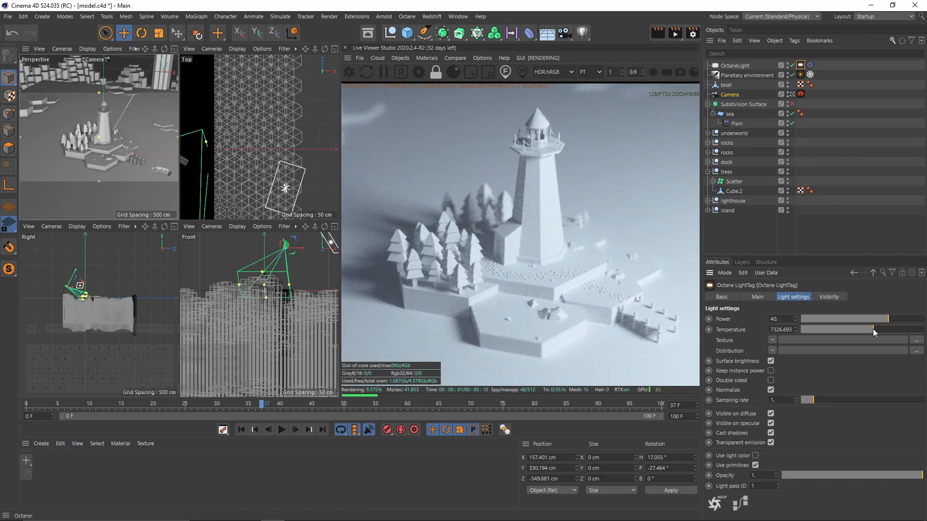
pyautogui.scroll(-1, 540, 237)
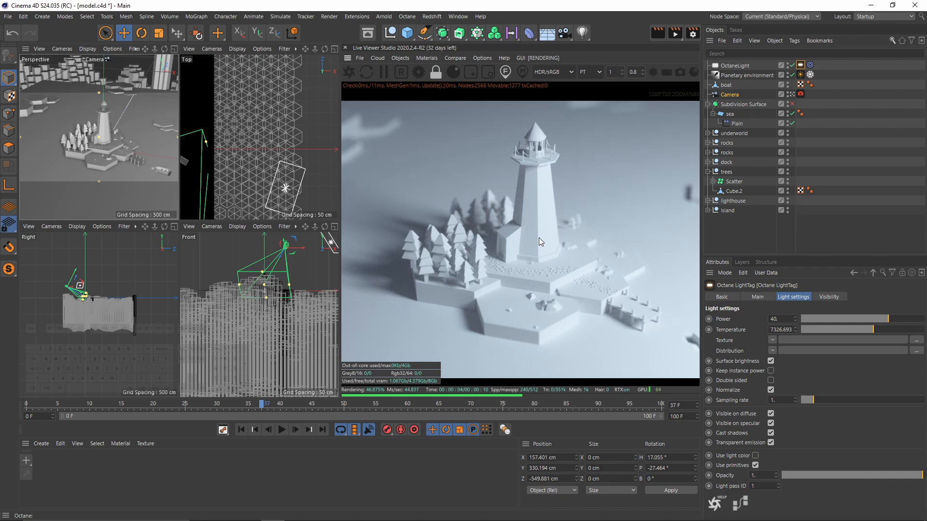
pyautogui.scroll(-2, 540, 239)
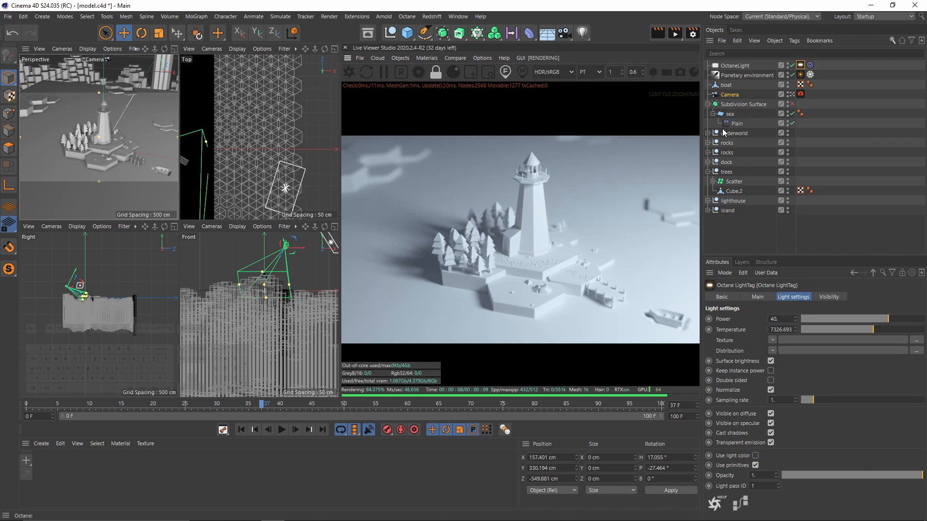
# Create an Octane diffuse material and make a duplicate of it
pyautogui.click(406, 59)
pyautogui.moveTo(426, 60)
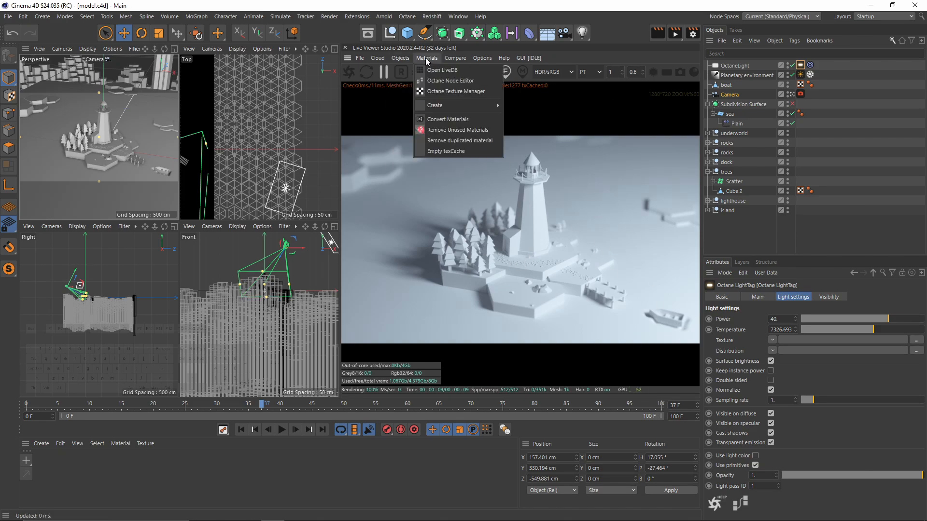
pyautogui.moveTo(483, 105)
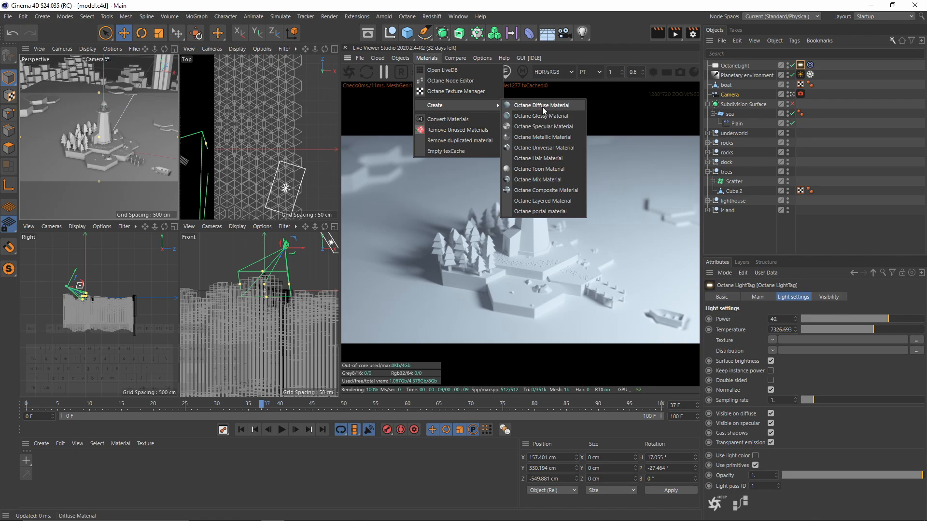
pyautogui.click(556, 110)
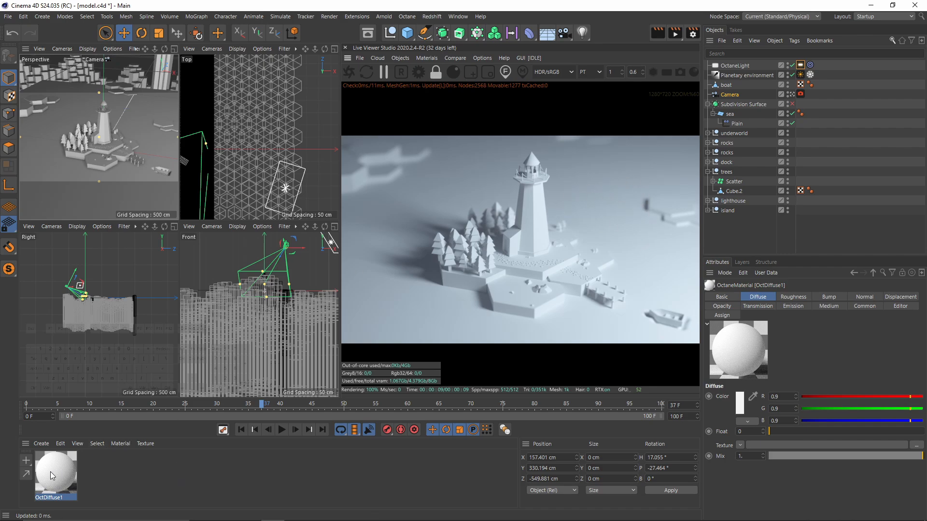
pyautogui.keyDown('ctrl'); pyautogui.moveTo(57, 476); pyautogui.dragTo(111, 481); pyautogui.keyUp('ctrl')
# Colour the duplicated material bright green with hue 101°, saturation 61% and value 83%
pyautogui.doubleClick(111, 481)
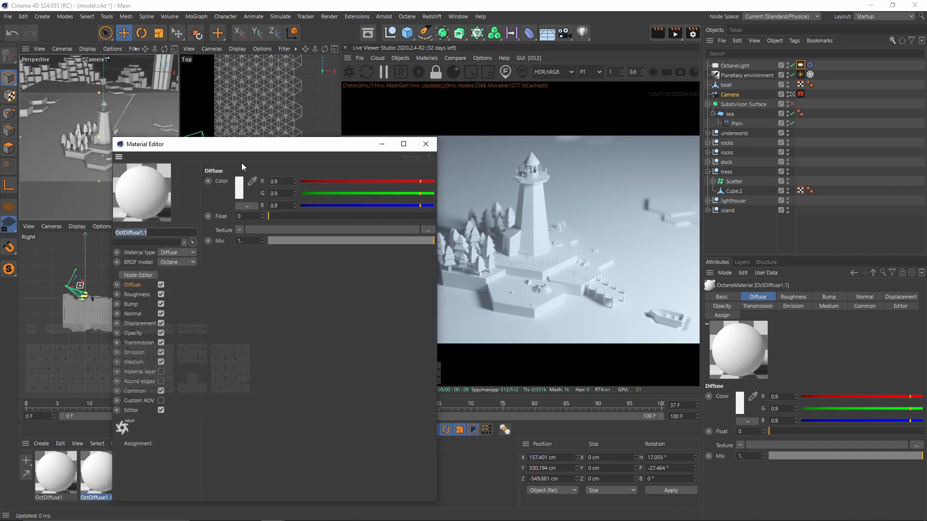
pyautogui.moveTo(239, 148); pyautogui.dragTo(269, 232)
pyautogui.click(167, 198)
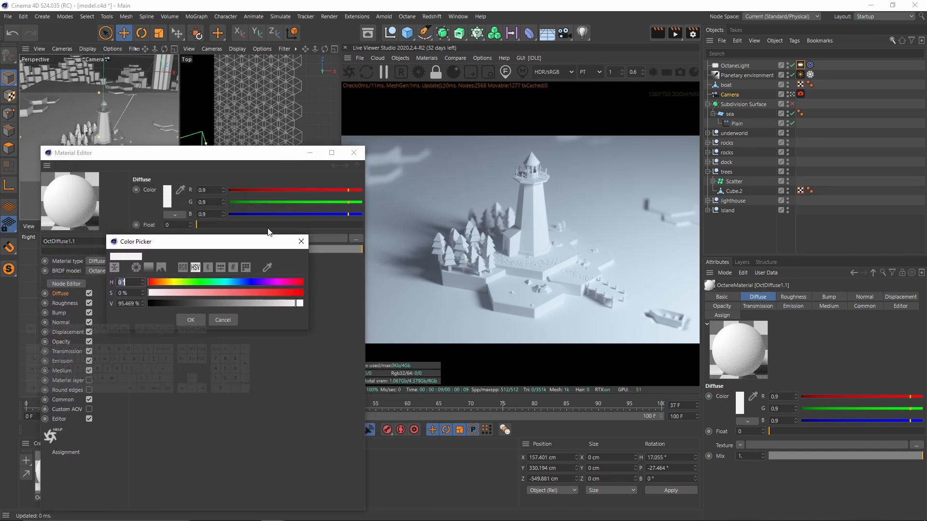
pyautogui.click(192, 282)
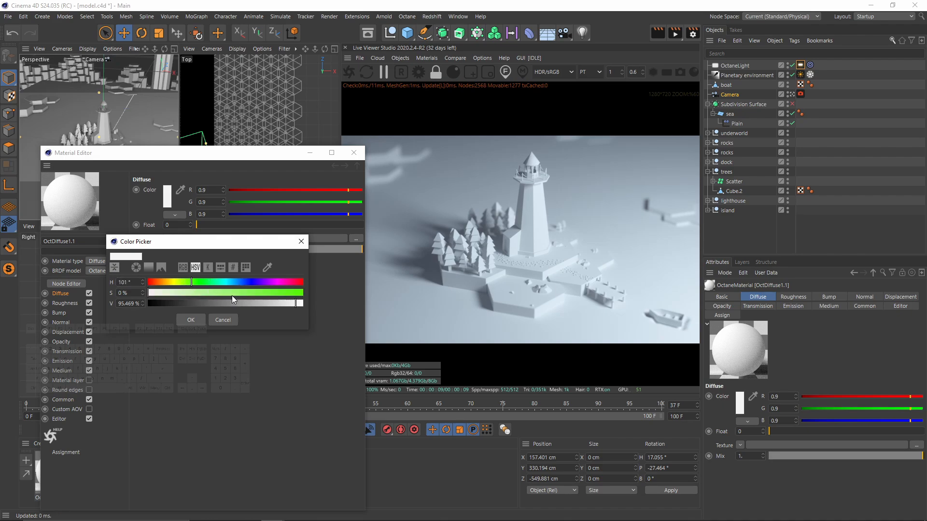
pyautogui.moveTo(232, 295); pyautogui.dragTo(276, 303)
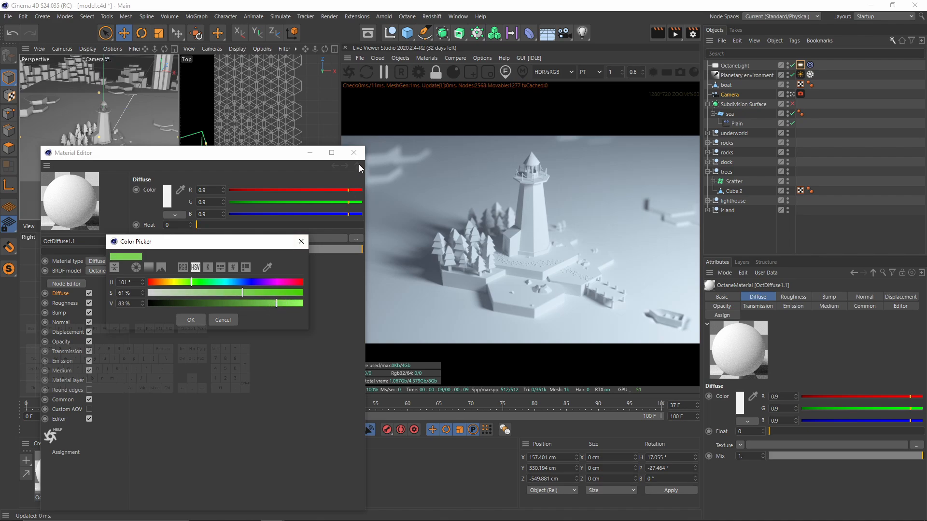
pyautogui.click(191, 320)
pyautogui.click(354, 152)
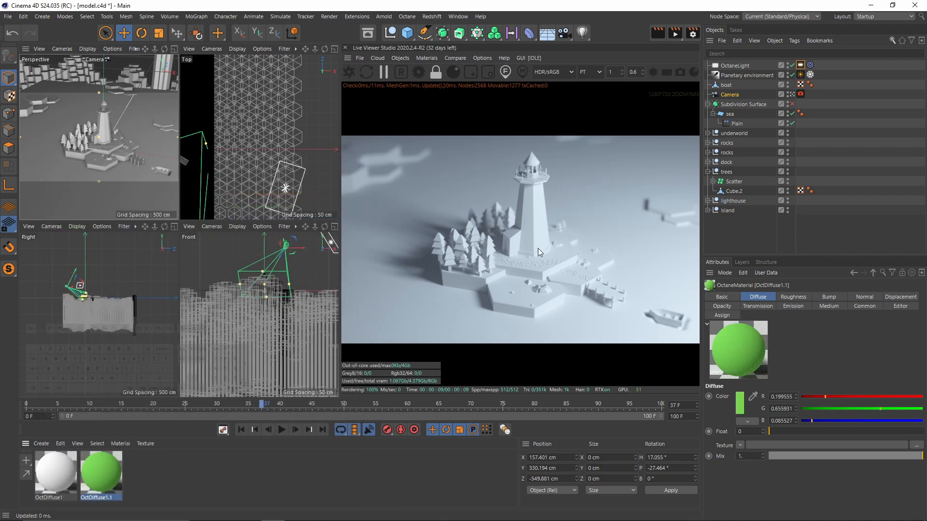
# Apply the bright green material to the island group and restart the live render
pyautogui.click(706, 173)
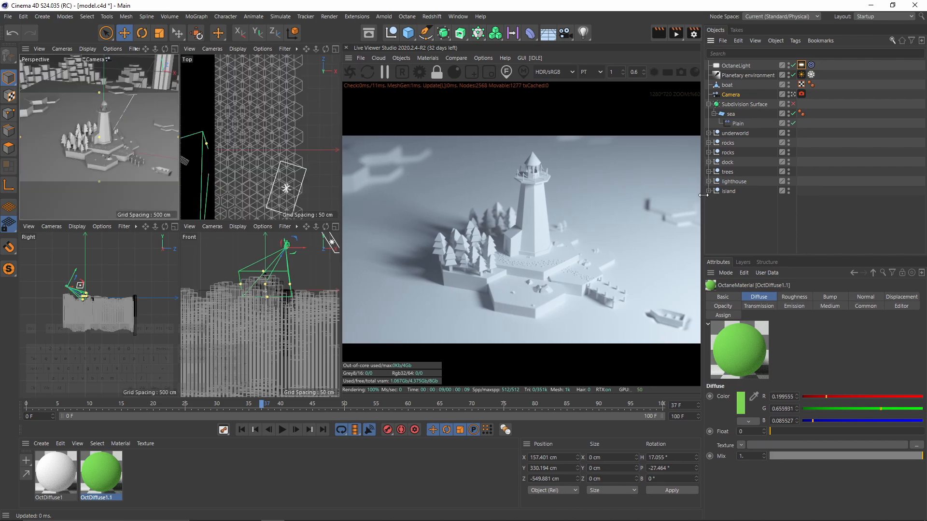
pyautogui.moveTo(101, 472); pyautogui.dragTo(733, 182)
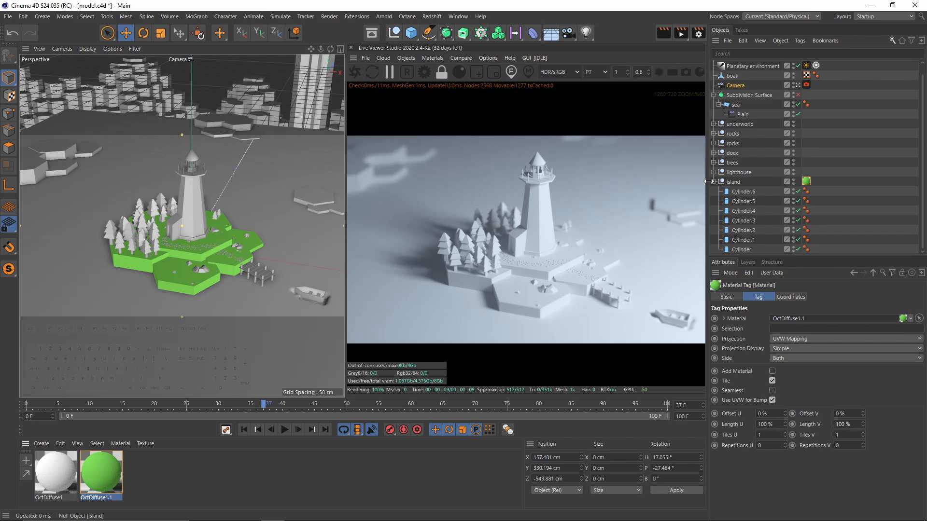
pyautogui.click(713, 181)
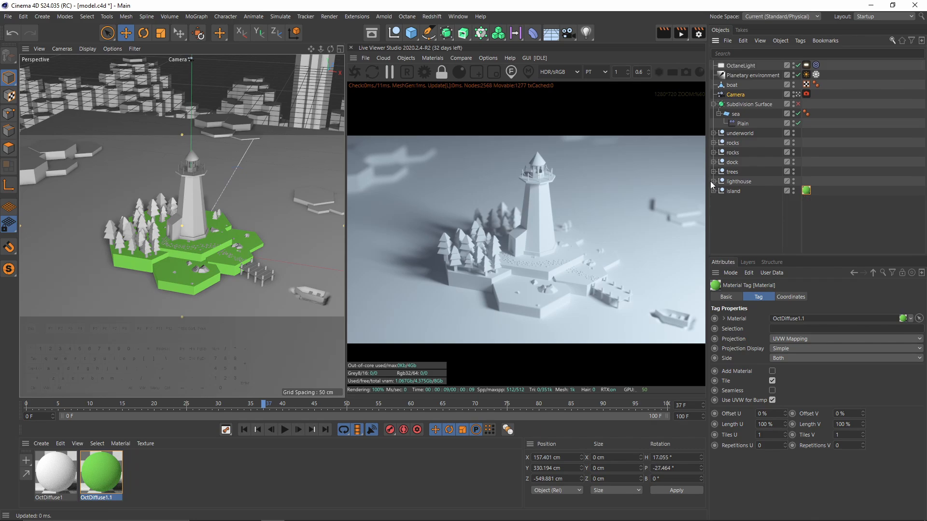
pyautogui.click(359, 72)
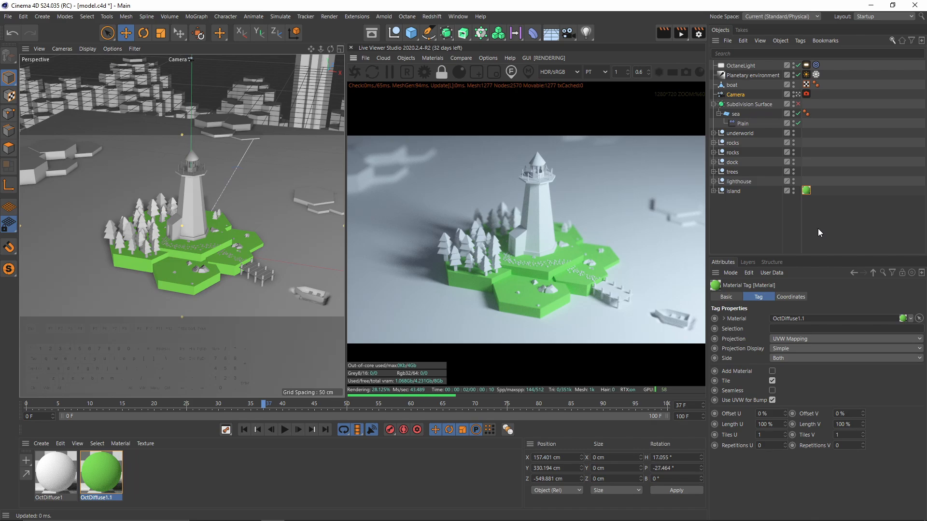
# Duplicate the bright green material and darken the copy's diffuse colour to a value of 37%
pyautogui.keyDown('ctrl'); pyautogui.moveTo(97, 469); pyautogui.dragTo(148, 474); pyautogui.keyUp('ctrl')
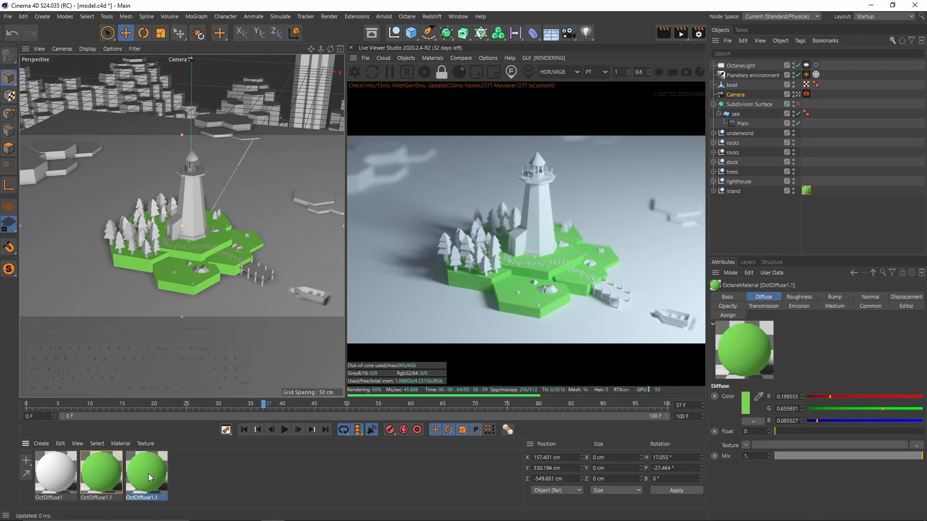
pyautogui.doubleClick(149, 474)
pyautogui.moveTo(277, 143); pyautogui.dragTo(225, 118)
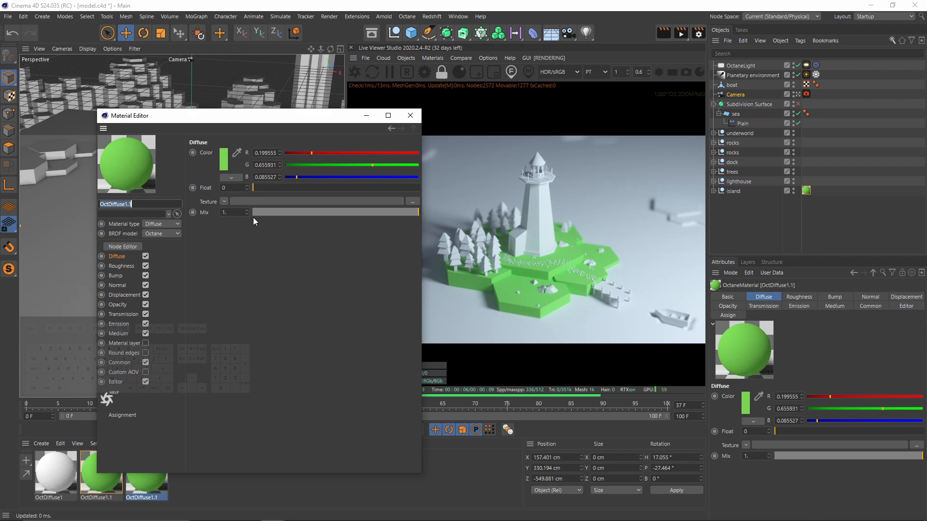
pyautogui.click(224, 160)
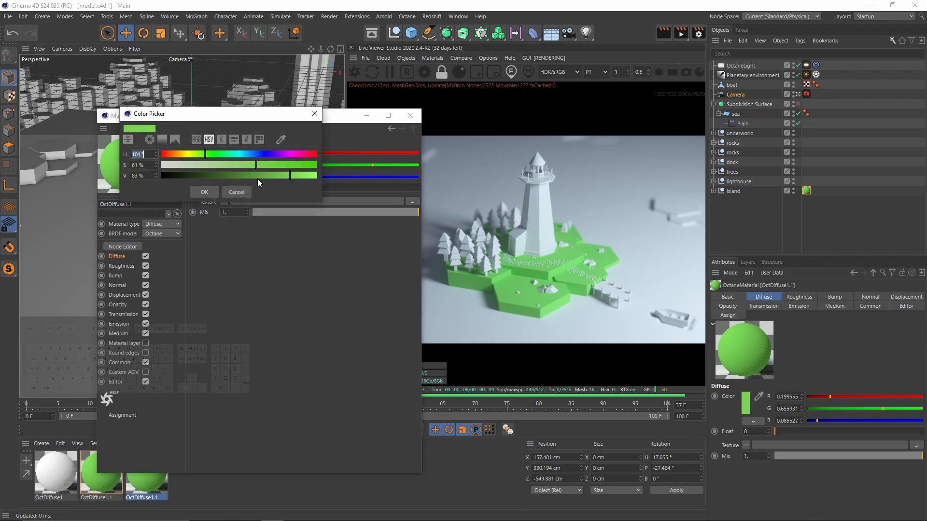
pyautogui.moveTo(255, 175); pyautogui.dragTo(219, 176)
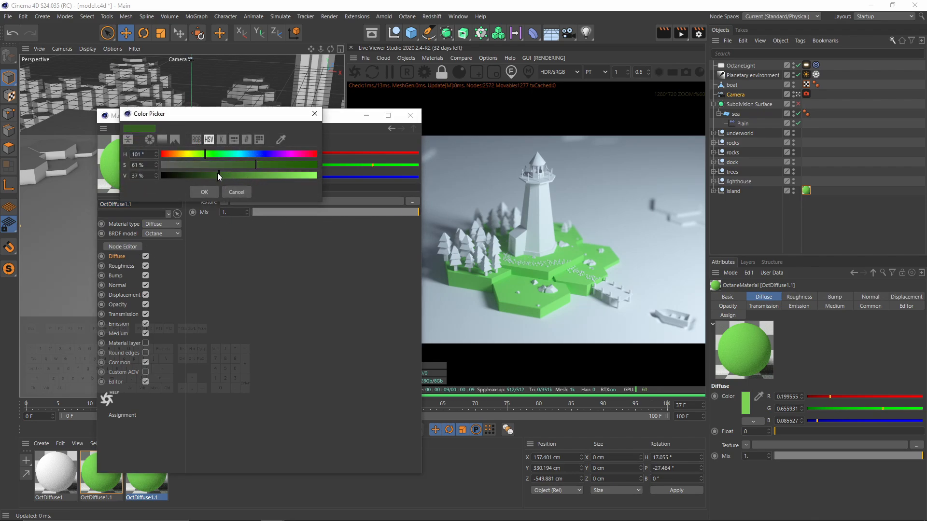
pyautogui.click(204, 192)
pyautogui.click(411, 115)
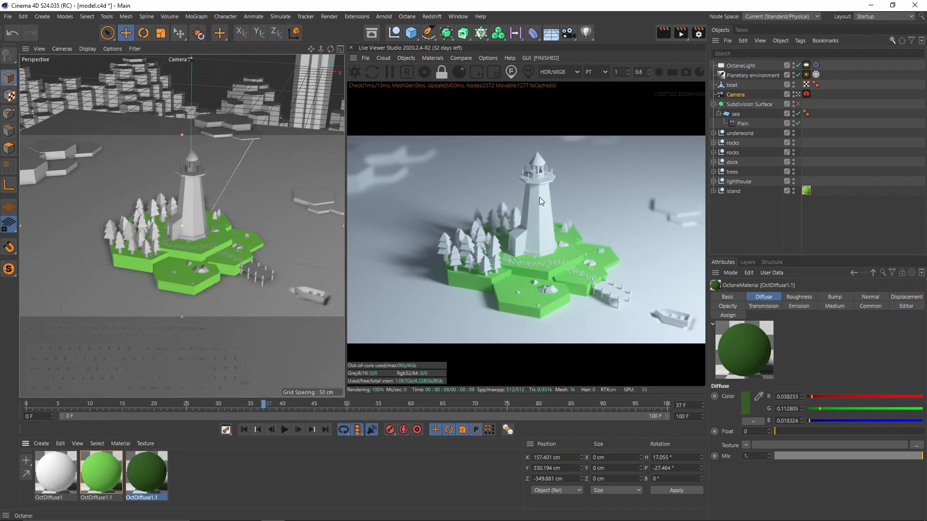
# Apply the dark green material to the trees group, then move its material tag to the Cube.2 tree object
pyautogui.click(713, 172)
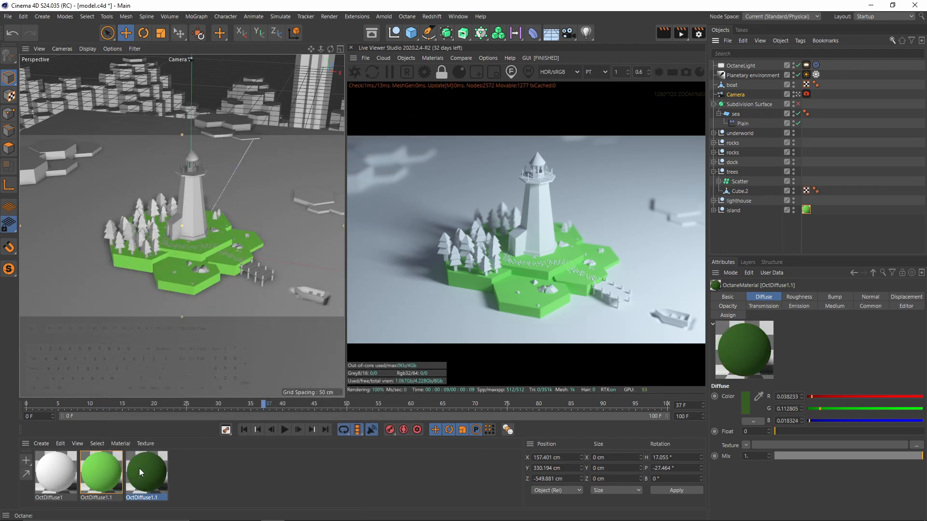
pyautogui.moveTo(139, 468); pyautogui.dragTo(732, 174)
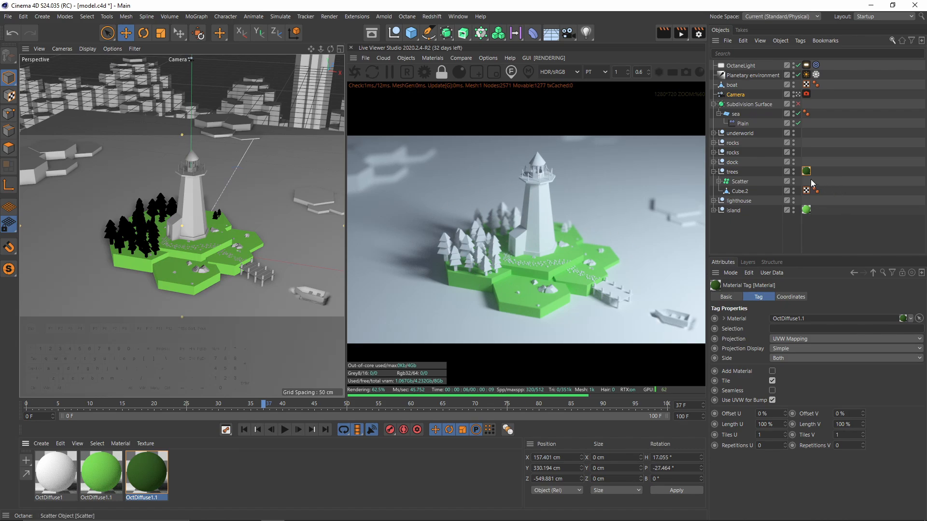
pyautogui.moveTo(829, 174); pyautogui.dragTo(825, 193)
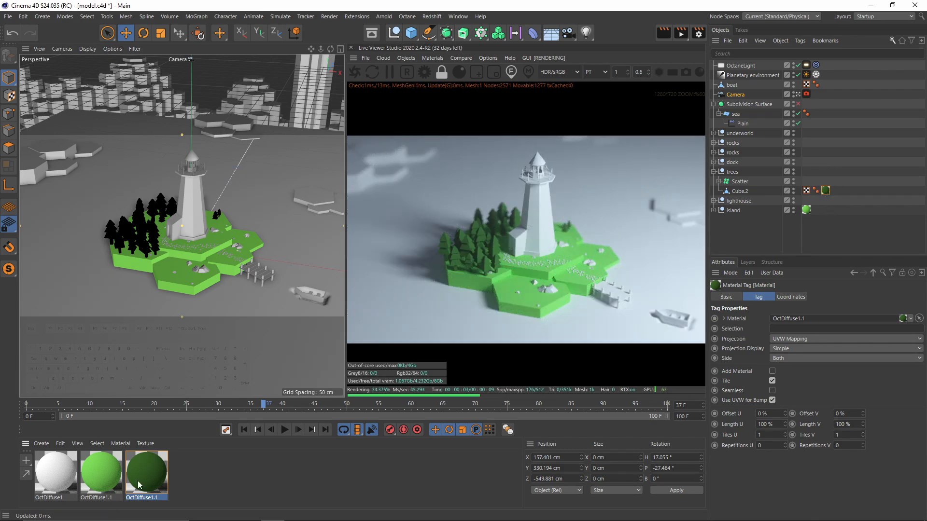
# Set the dark green tree material's diffuse colour to a value of 33%
pyautogui.doubleClick(825, 190)
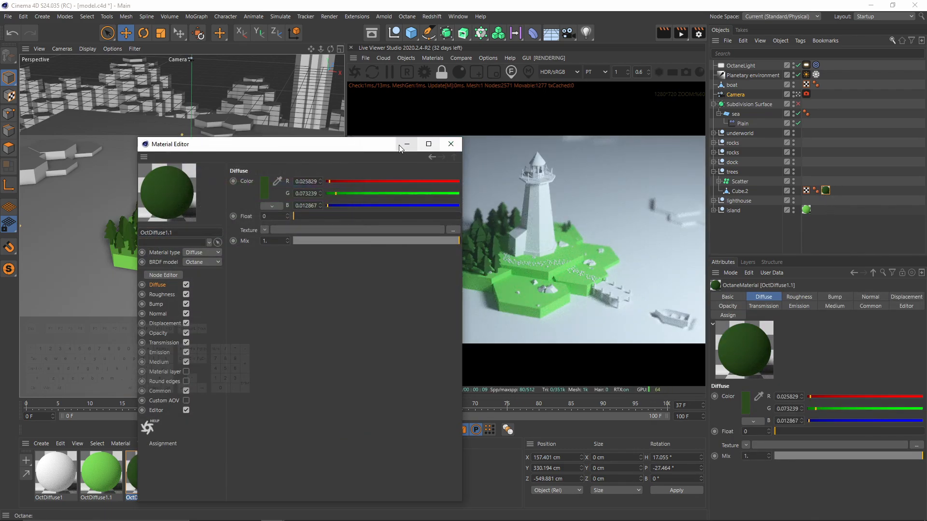
pyautogui.click(450, 144)
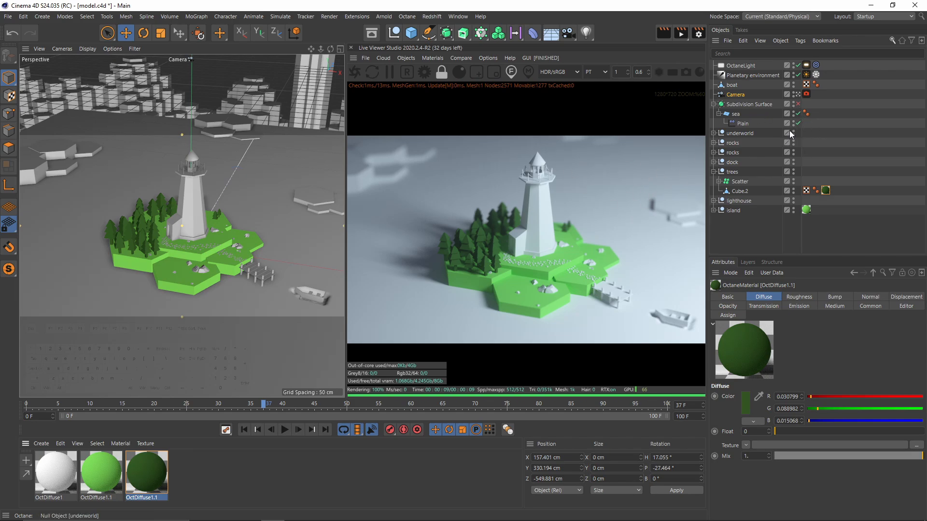
# Disable the sea object and apply the bright green material to the Cloner in the underworld group
pyautogui.click(798, 114)
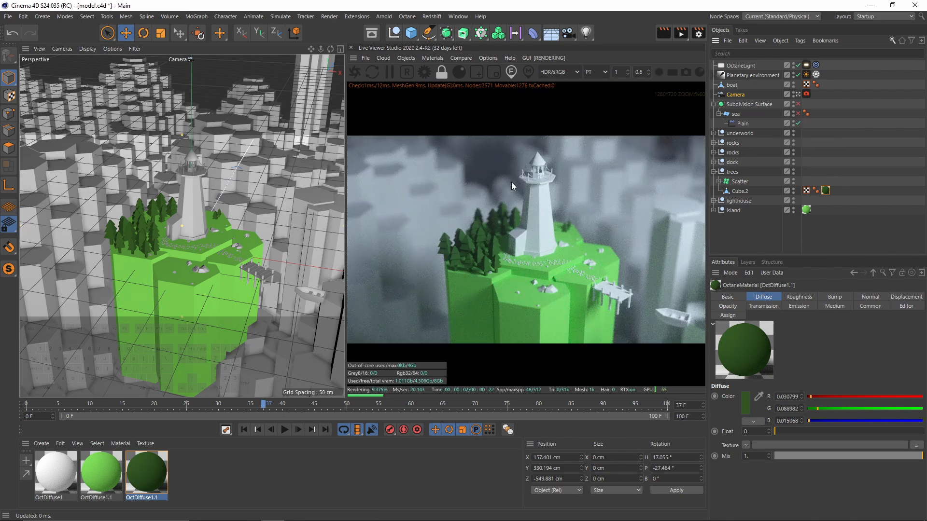
pyautogui.click(261, 159)
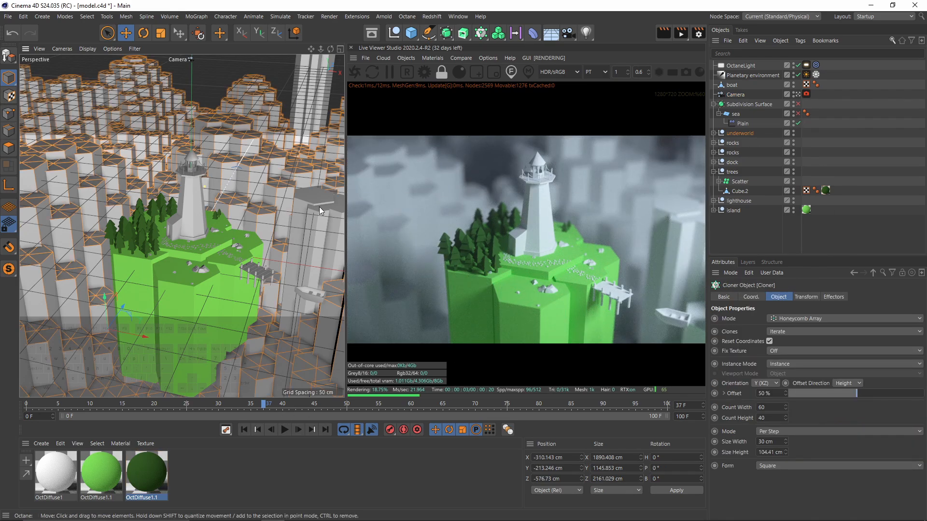
pyautogui.click(714, 134)
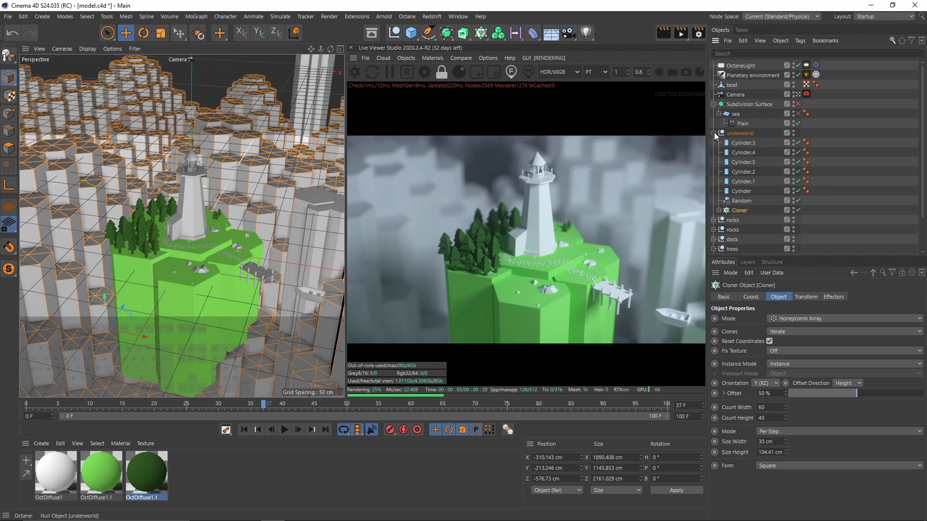
pyautogui.click(718, 211)
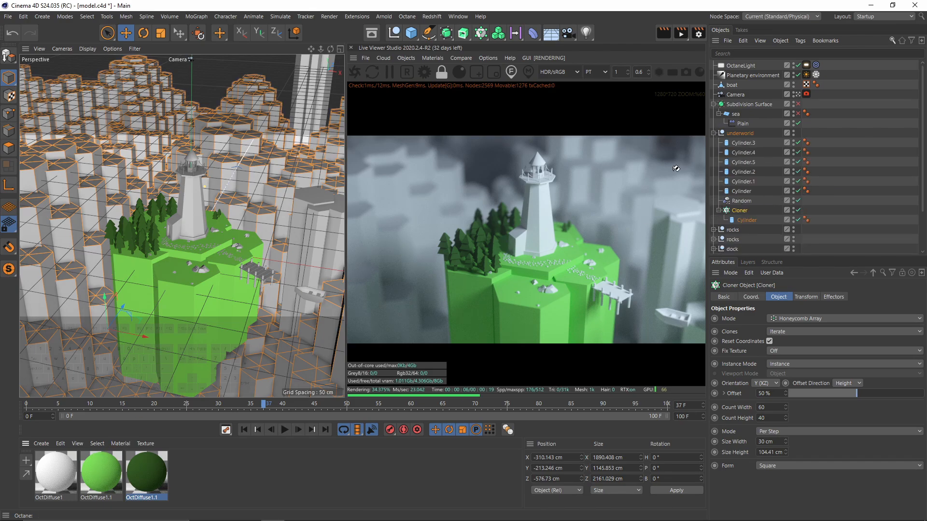
pyautogui.moveTo(676, 169); pyautogui.dragTo(744, 214)
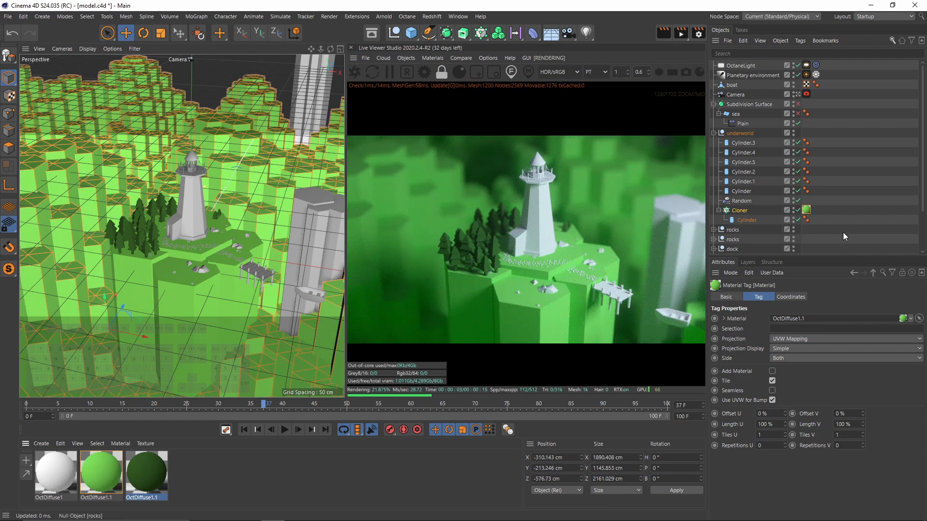
# Move the bright green material tag onto the Cloner's child cylinder and duplicate that cylinder, giving the copy the dark green material
pyautogui.click(829, 220)
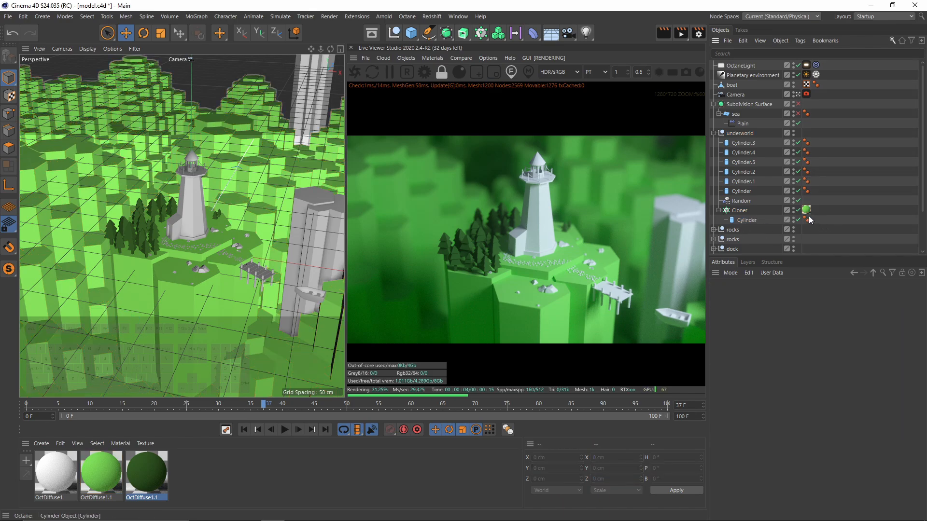
pyautogui.moveTo(808, 220)
pyautogui.mouseDown()
pyautogui.moveTo(817, 223)
pyautogui.moveTo(813, 215)
pyautogui.moveTo(749, 215)
pyautogui.mouseUp()
pyautogui.click(754, 220)
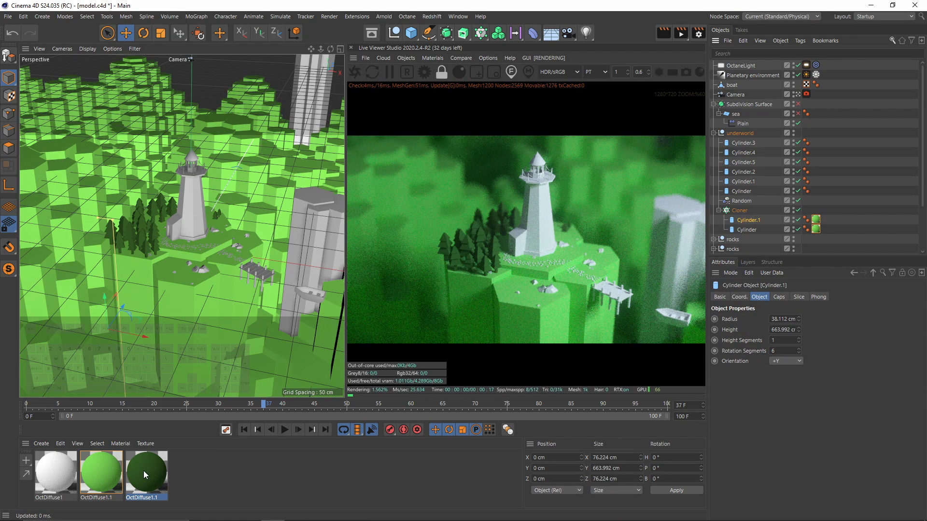
pyautogui.moveTo(144, 471); pyautogui.dragTo(158, 472)
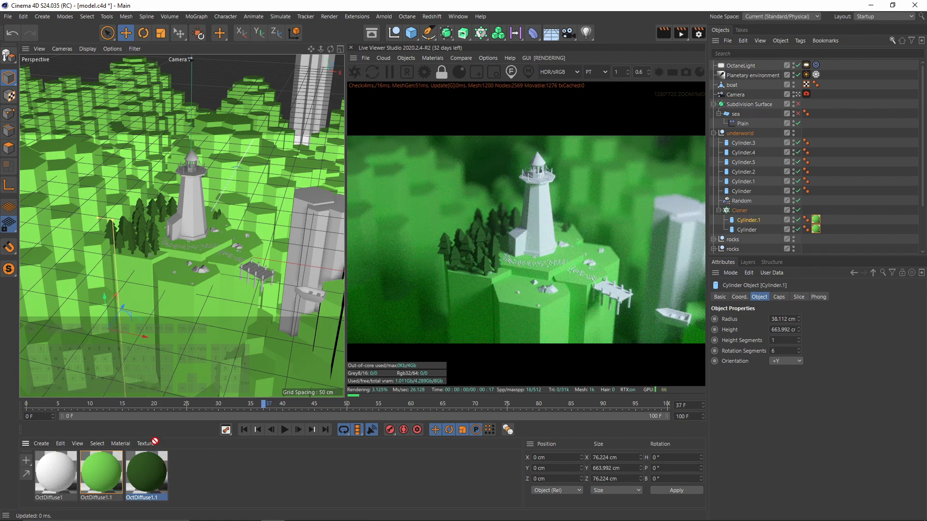
pyautogui.moveTo(818, 230); pyautogui.dragTo(816, 219)
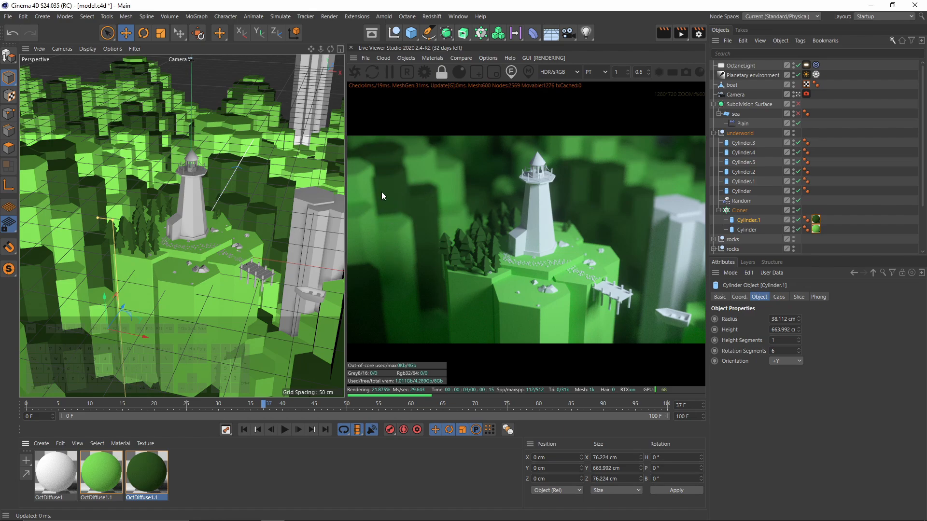
pyautogui.click(774, 231)
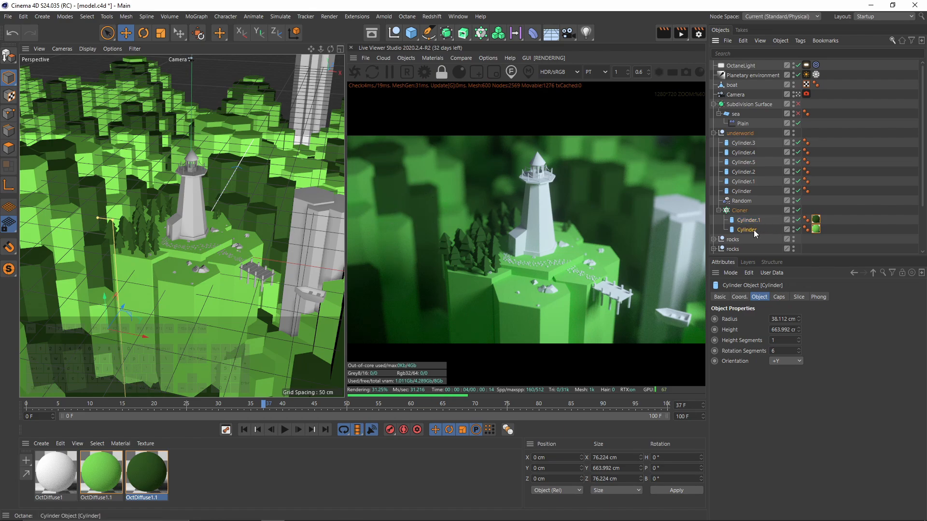
pyautogui.moveTo(754, 230); pyautogui.dragTo(744, 226)
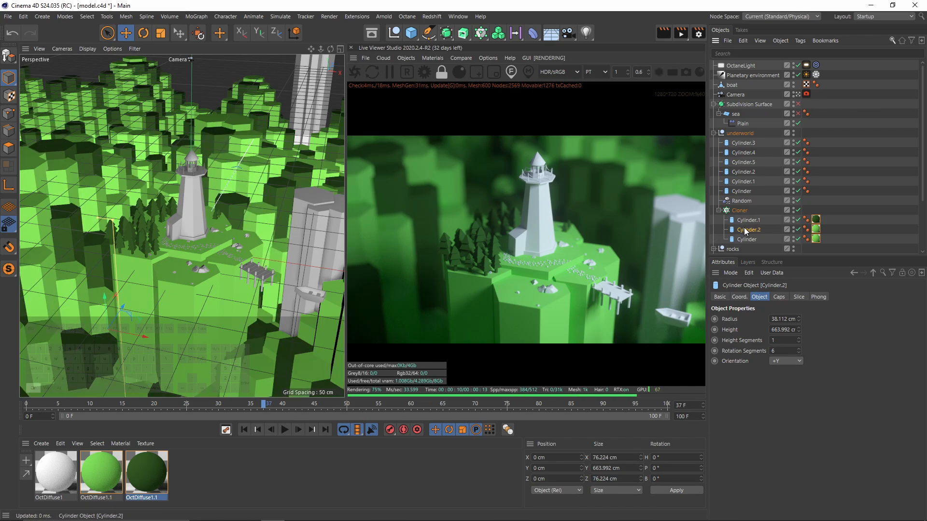
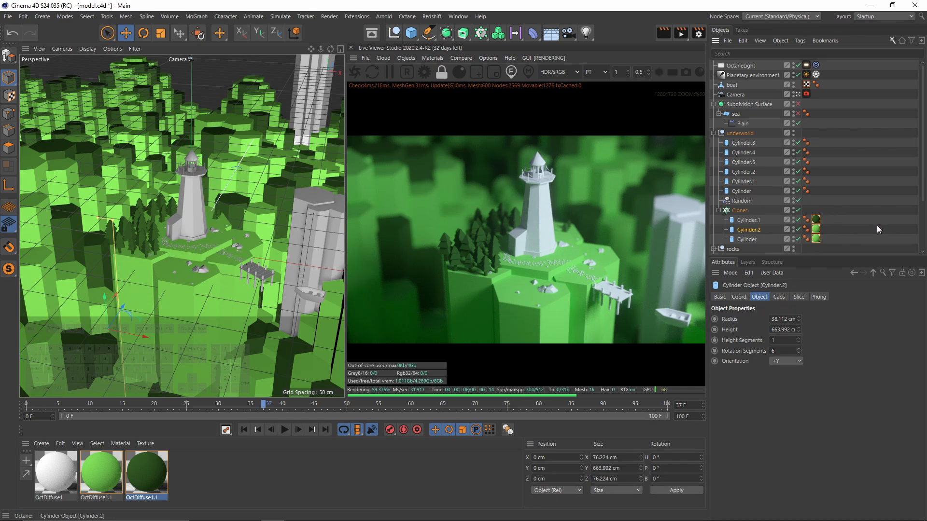
pyautogui.press('Delete')
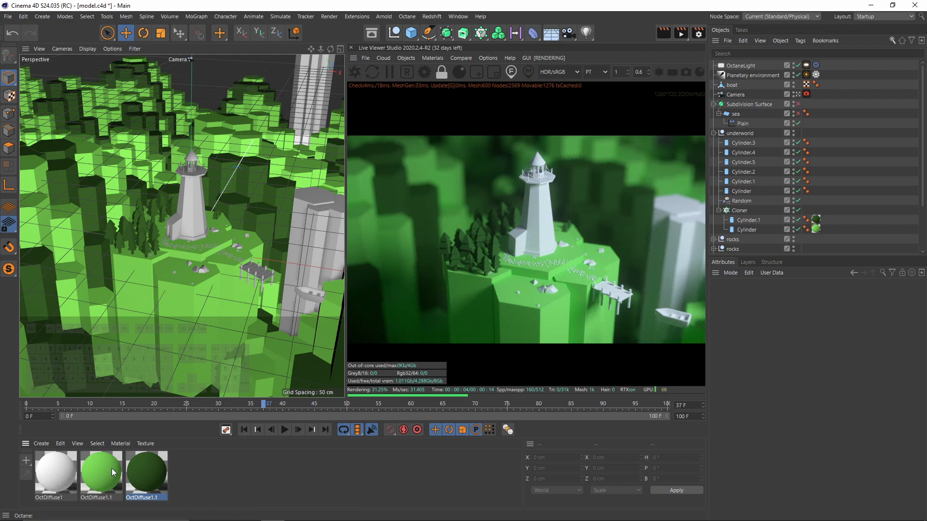
# Apply bright green to underworld's direct children Cylinder, Cylinder.1, Cylinder.3 and Cylinder.5, dark green to Cylinder.2 and Cylinder.4, and re-enable the sea
pyautogui.moveTo(112, 469); pyautogui.dragTo(816, 191)
pyautogui.keyDown('ctrl'); pyautogui.moveTo(816, 220); pyautogui.dragTo(816, 172); pyautogui.keyUp('ctrl')
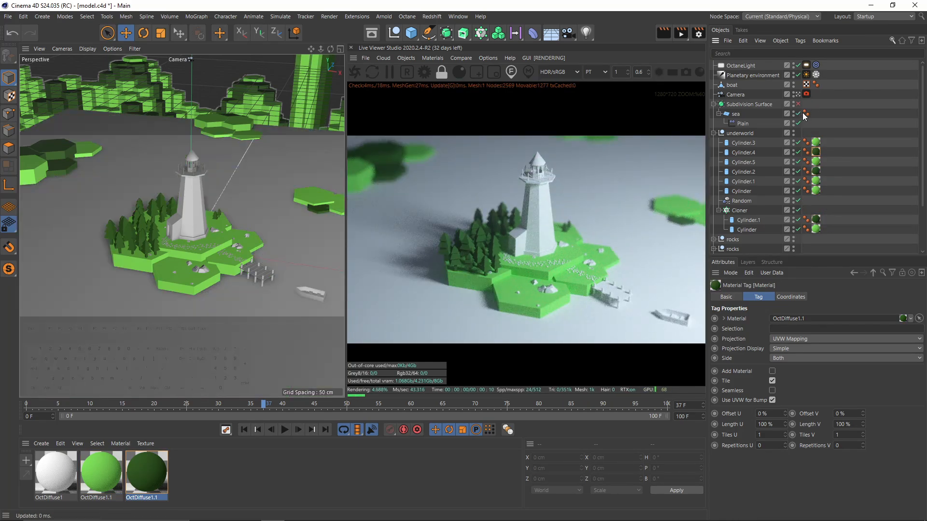
# Duplicate the dark green material and recolour the copy light grey with saturation 0% and value 75%
pyautogui.click(141, 474)
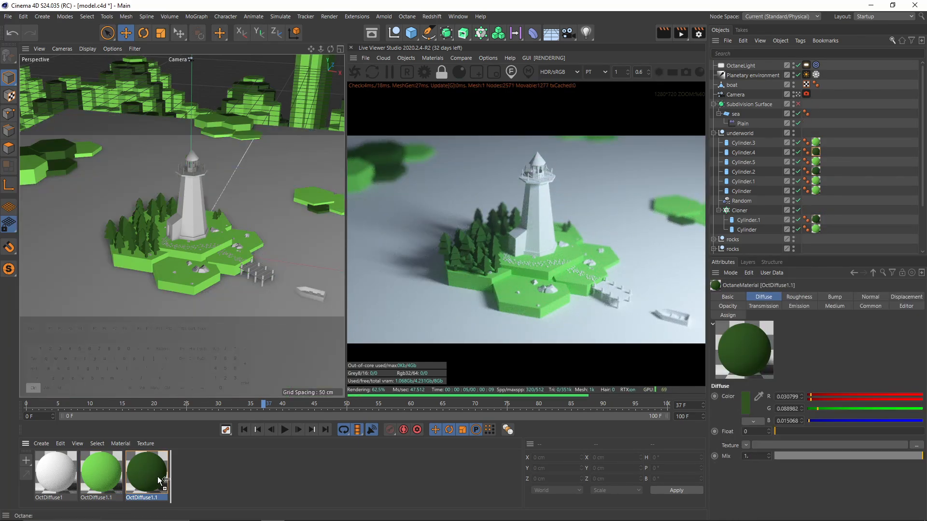
pyautogui.keyDown('ctrl'); pyautogui.moveTo(159, 479); pyautogui.dragTo(188, 473); pyautogui.keyUp('ctrl')
pyautogui.doubleClick(189, 473)
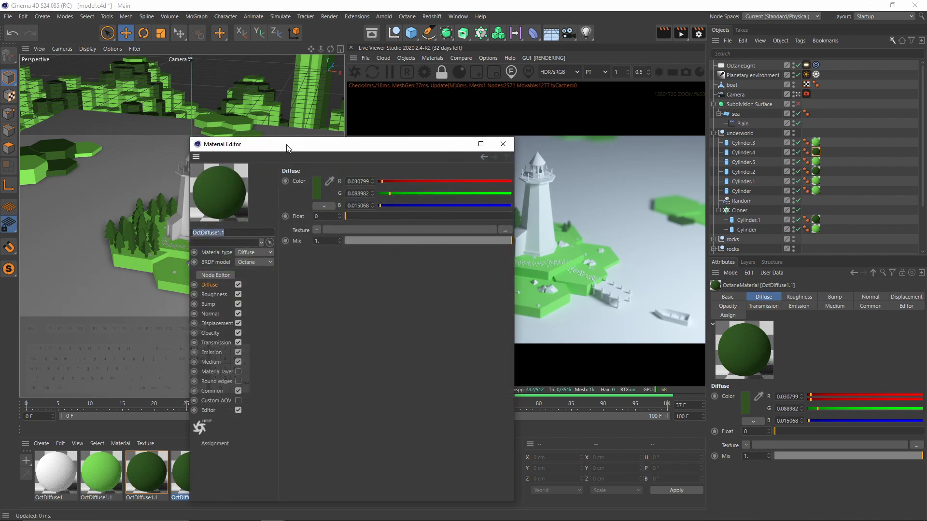
pyautogui.moveTo(287, 148); pyautogui.dragTo(184, 134)
pyautogui.click(211, 170)
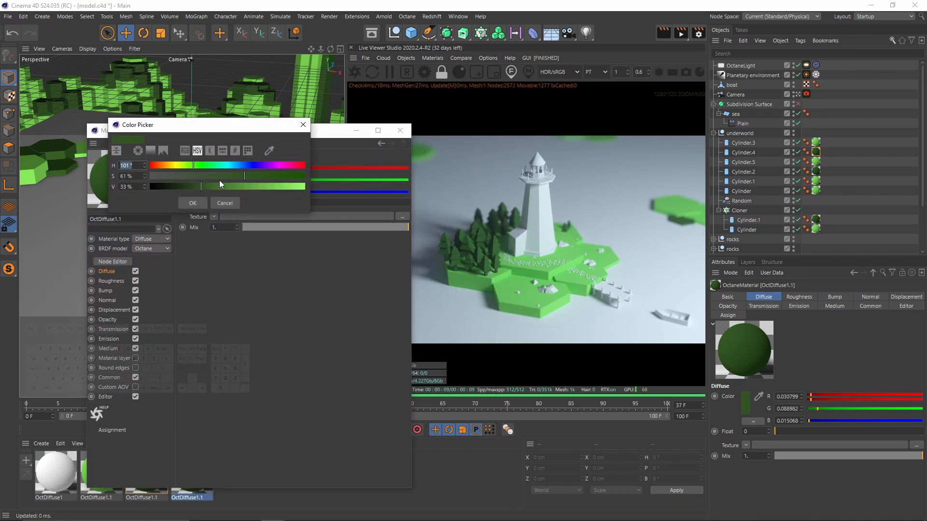
pyautogui.moveTo(216, 177); pyautogui.dragTo(69, 173)
pyautogui.moveTo(203, 126); pyautogui.dragTo(289, 218)
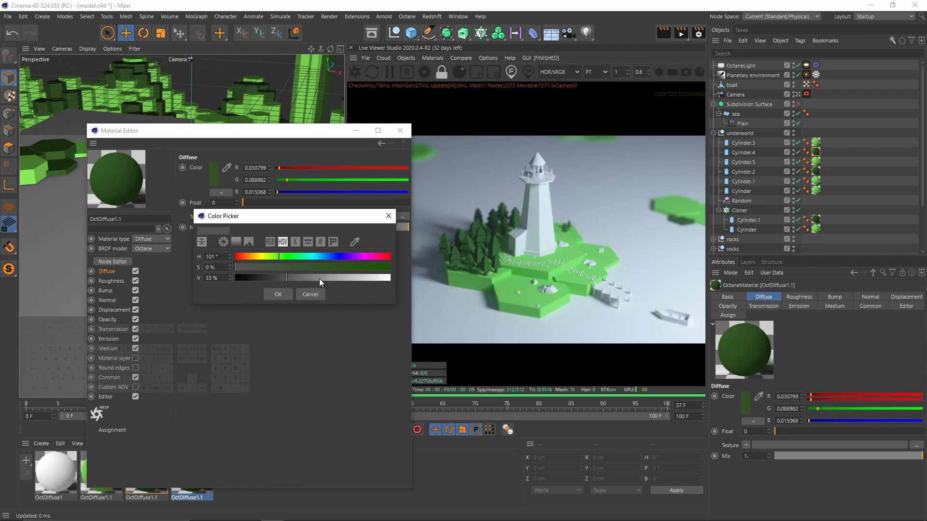
pyautogui.moveTo(319, 279); pyautogui.dragTo(352, 277)
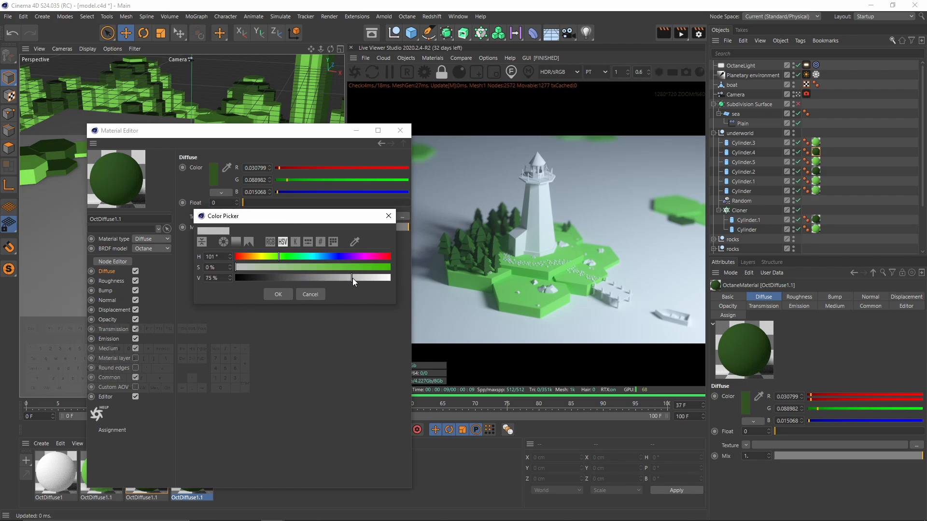
pyautogui.click(278, 294)
pyautogui.click(400, 131)
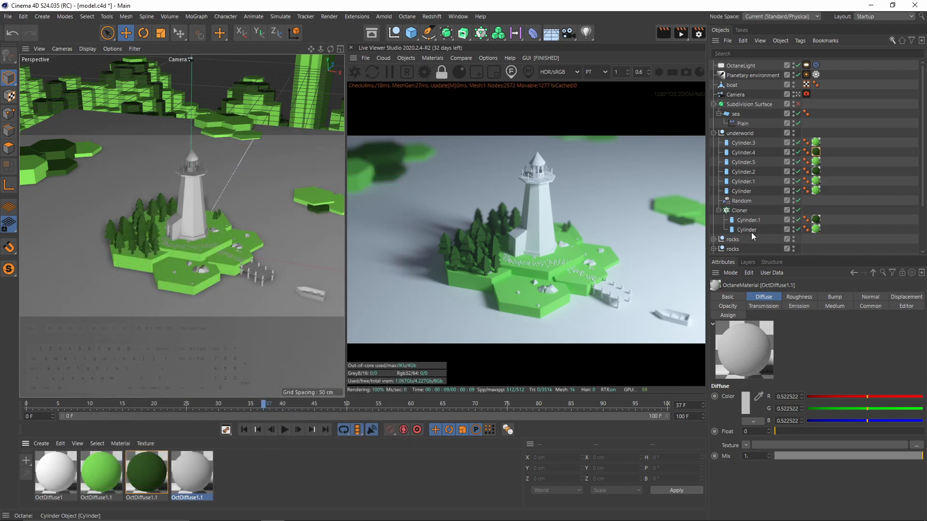
# Apply the light grey material to the Cylinder inside the rocks group that contains the Scatter object
pyautogui.click(714, 133)
pyautogui.click(714, 172)
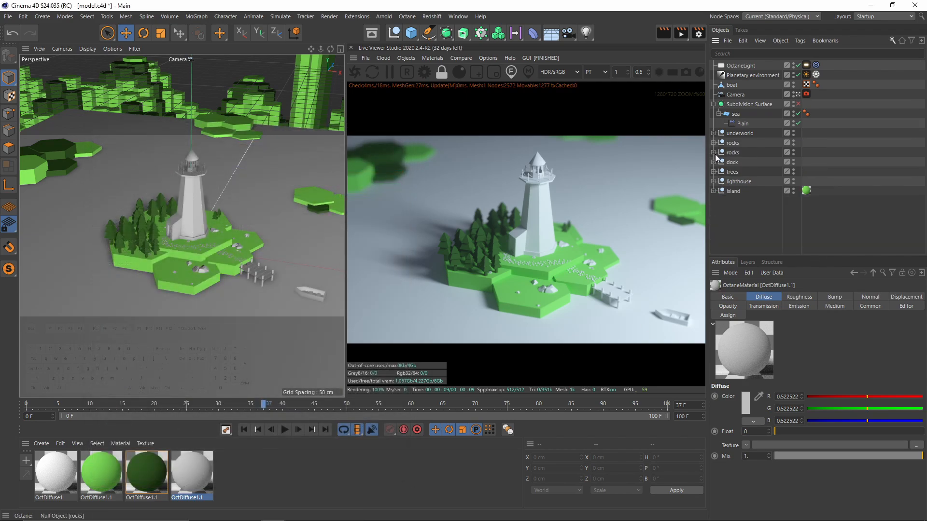
pyautogui.click(714, 152)
pyautogui.moveTo(597, 320); pyautogui.dragTo(765, 172)
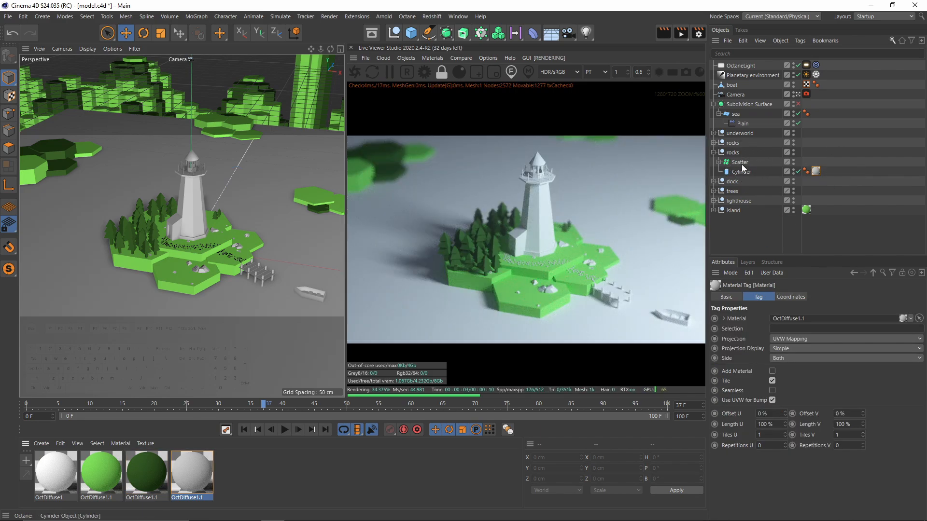
# Apply the light grey material to the rocks group that contains the Remesh objects
pyautogui.click(713, 143)
pyautogui.click(732, 143)
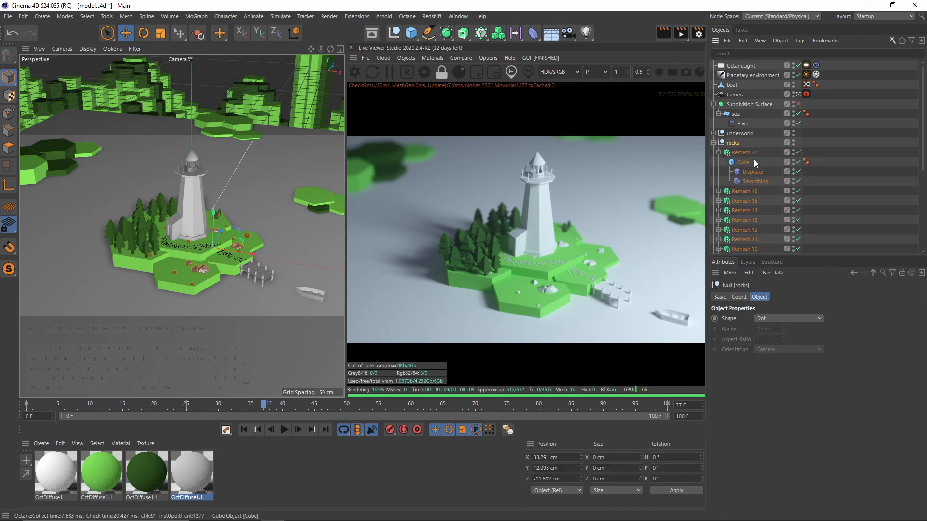
pyautogui.click(719, 153)
pyautogui.click(714, 143)
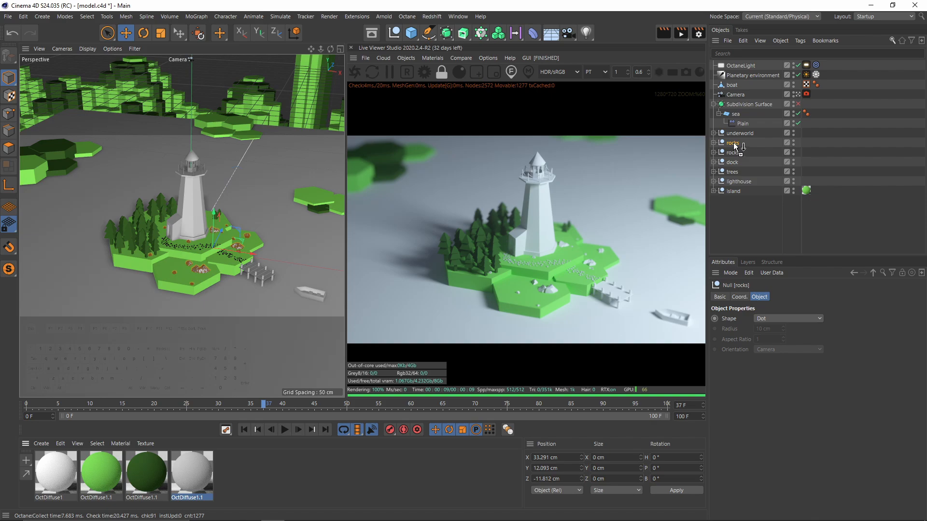
pyautogui.moveTo(734, 146); pyautogui.dragTo(734, 148)
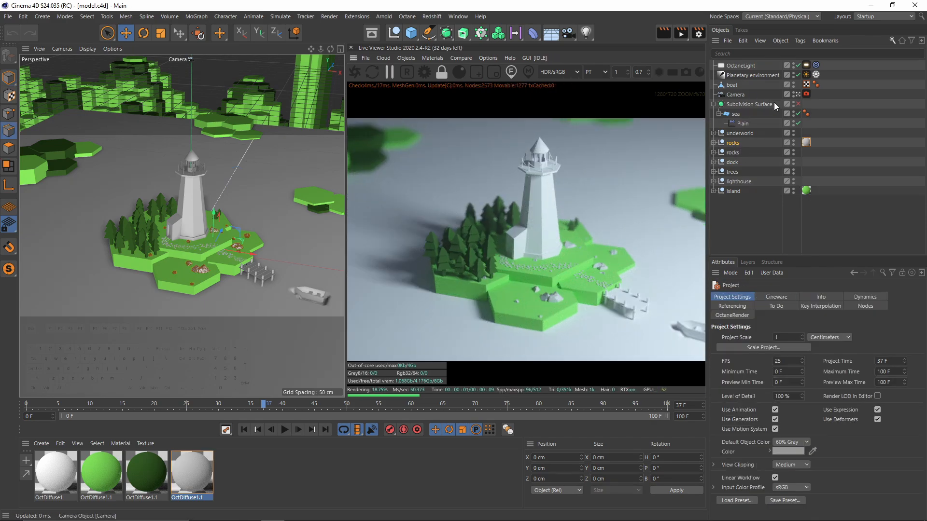
# Leave the scene camera view and cut an edge loop around the lighthouse tower at a Y position of about 14 cm
pyautogui.click(798, 95)
pyautogui.keyDown('alt'); pyautogui.moveTo(233, 267); pyautogui.dragTo(196, 207); pyautogui.keyUp('alt')
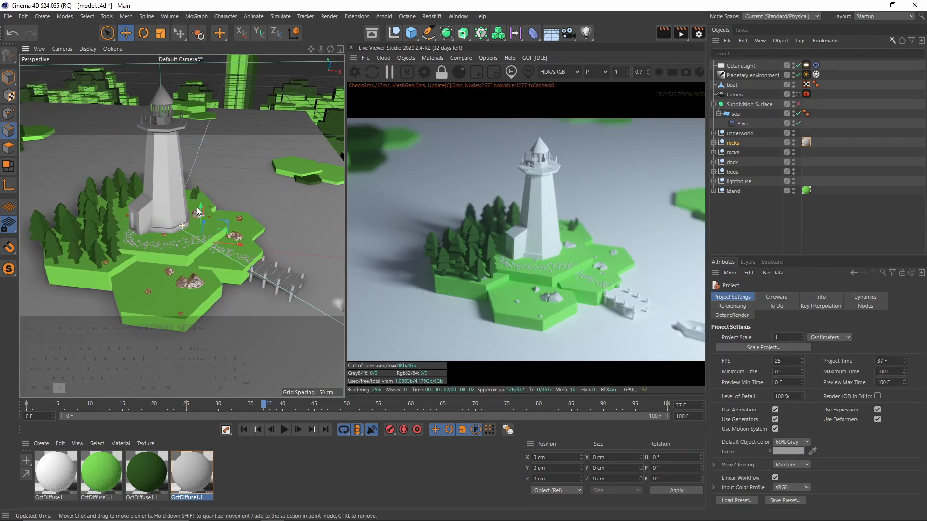
pyautogui.keyDown('alt'); pyautogui.moveTo(196, 207); pyautogui.dragTo(127, 168, button='right'); pyautogui.keyUp('alt')
pyautogui.keyDown('alt'); pyautogui.moveTo(134, 207); pyautogui.dragTo(136, 181, button='right'); pyautogui.keyUp('alt')
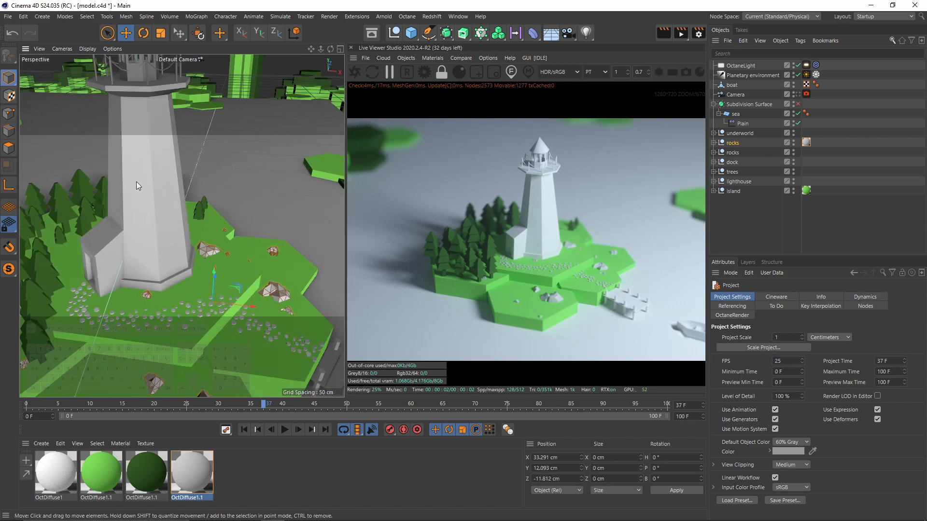
pyautogui.doubleClick(137, 181)
pyautogui.keyDown('alt'); pyautogui.moveTo(160, 173); pyautogui.dragTo(176, 170); pyautogui.keyUp('alt')
pyautogui.click(9, 130)
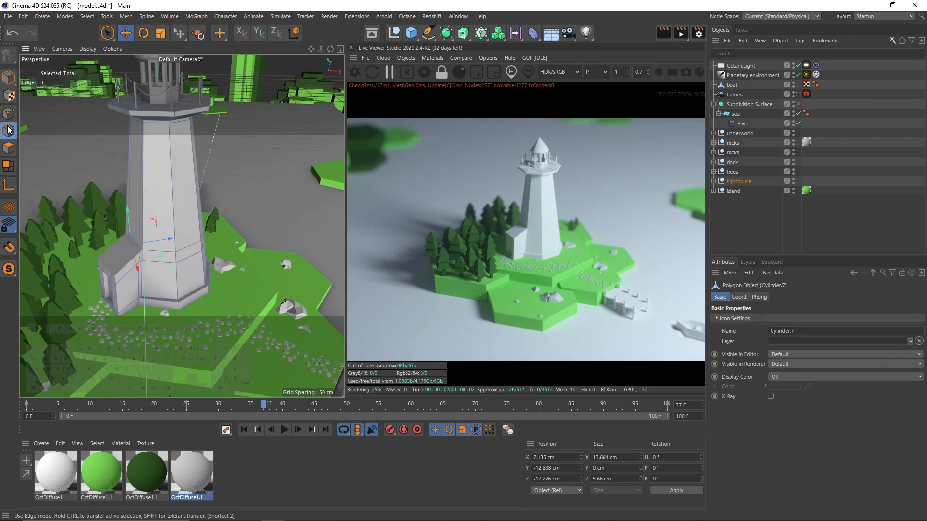
pyautogui.press('k')
pyautogui.press('l')
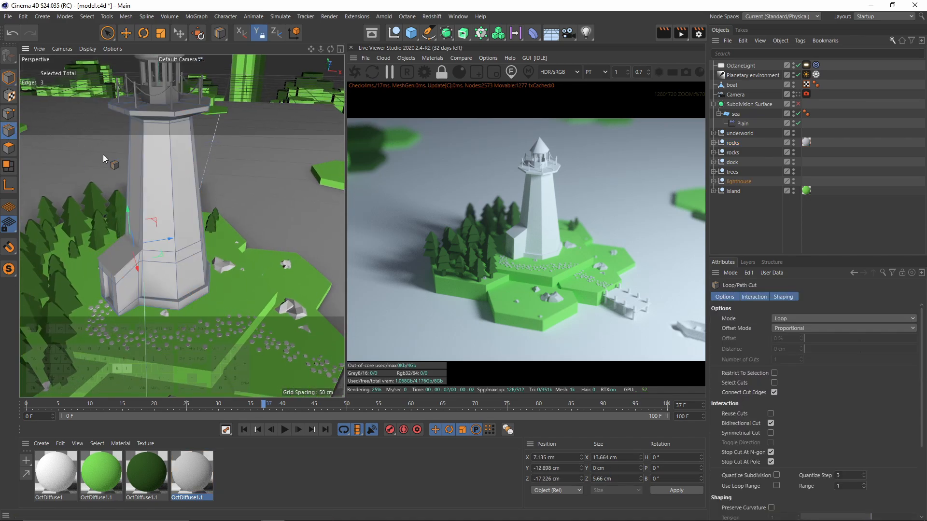
pyautogui.click(173, 189)
pyautogui.press('e')
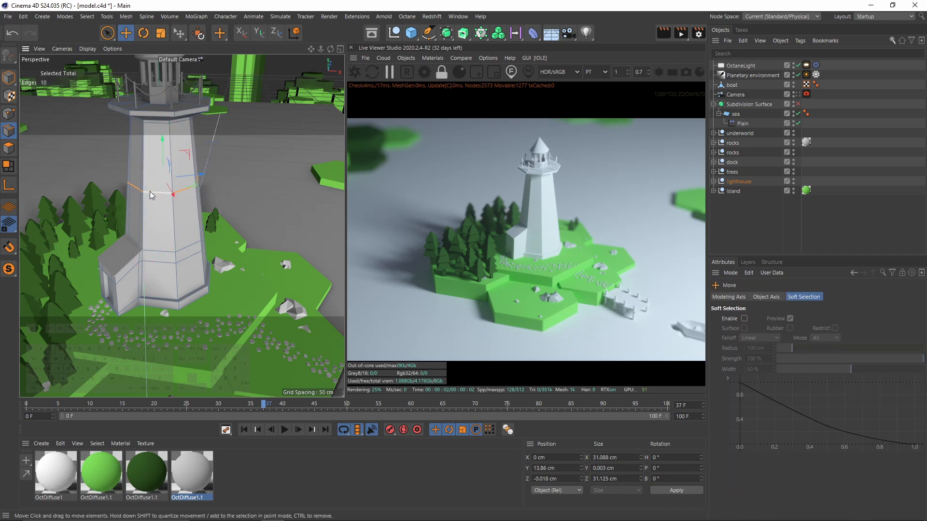
# Bevel the new tower edge loop in Chamfer mode with an offset of 9.6 cm to form a horizontal band
pyautogui.press('m')
pyautogui.press('s')
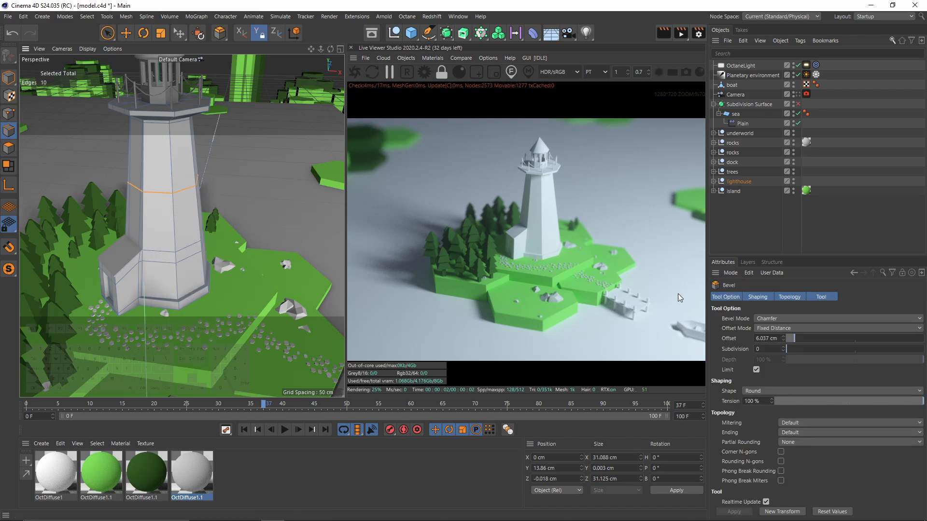
pyautogui.moveTo(323, 266); pyautogui.dragTo(368, 266)
pyautogui.keyDown('alt'); pyautogui.moveTo(191, 250); pyautogui.dragTo(198, 219, button='middle'); pyautogui.keyUp('alt')
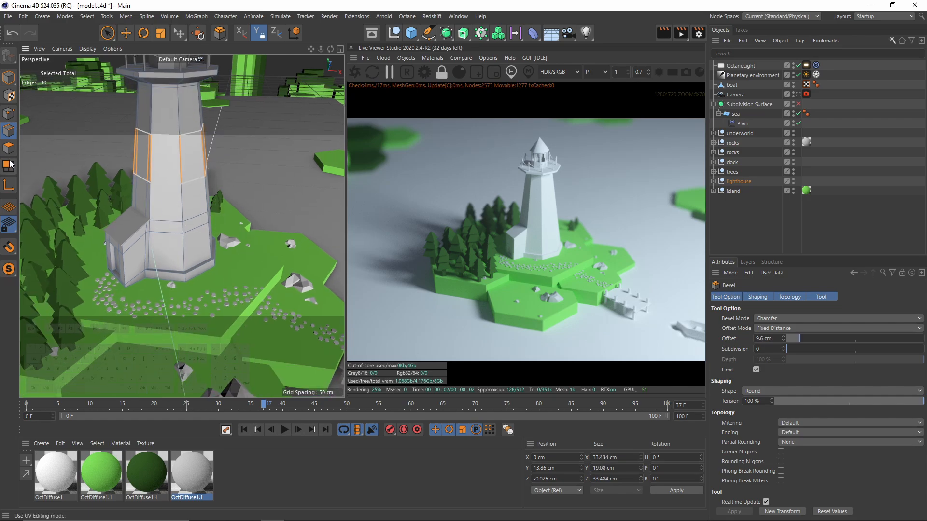
# Loop-select two alternating horizontal bands of polygons around the lighthouse tower, one in the lower part and one just below the gallery
pyautogui.click(9, 145)
pyautogui.press('u')
pyautogui.press('l')
pyautogui.click(180, 195)
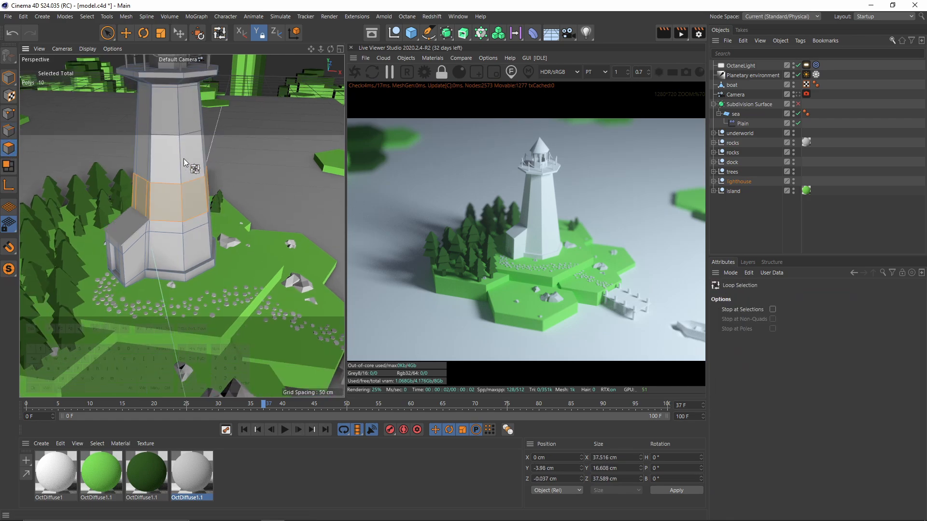
pyautogui.keyDown('shift'); pyautogui.click(183, 121); pyautogui.keyUp('shift')
pyautogui.keyDown('alt'); pyautogui.moveTo(189, 212); pyautogui.dragTo(150, 210, button='middle'); pyautogui.keyUp('alt')
pyautogui.keyDown('alt'); pyautogui.moveTo(150, 211); pyautogui.dragTo(129, 194); pyautogui.keyUp('alt')
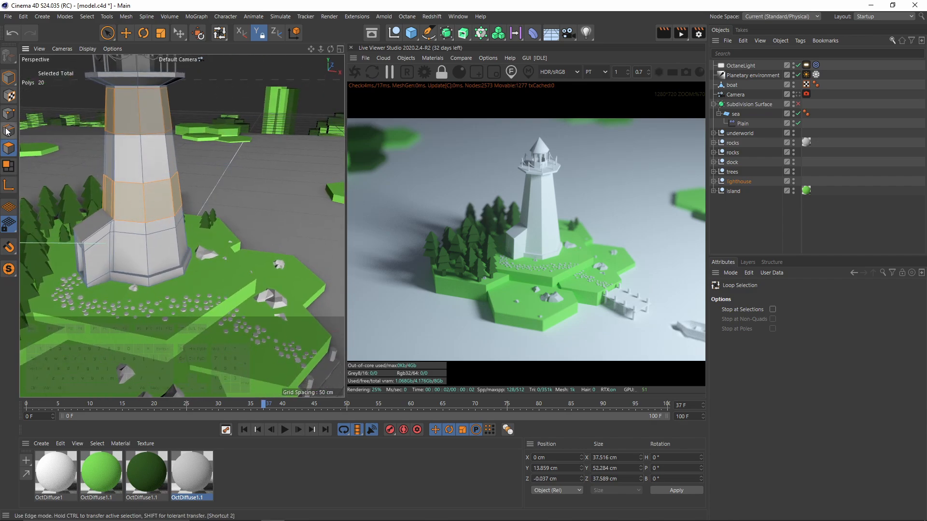
# Slide the edge loop along the top of the lower selected band slightly upward and restore the selection of both bands
pyautogui.click(9, 130)
pyautogui.click(124, 186)
pyautogui.press('e')
pyautogui.press('m')
pyautogui.press('o')
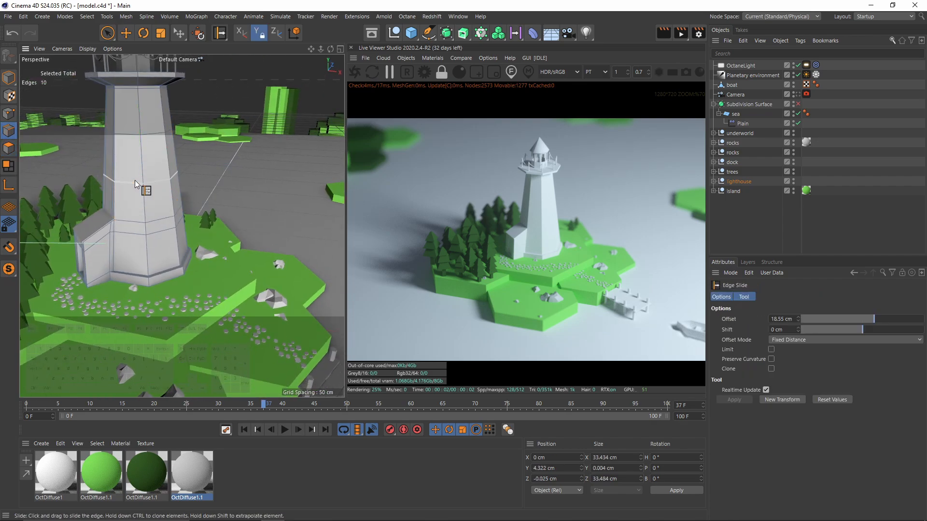
pyautogui.moveTo(135, 181); pyautogui.dragTo(132, 178)
pyautogui.keyDown('ctrl'); pyautogui.click(8, 148); pyautogui.keyUp('ctrl')
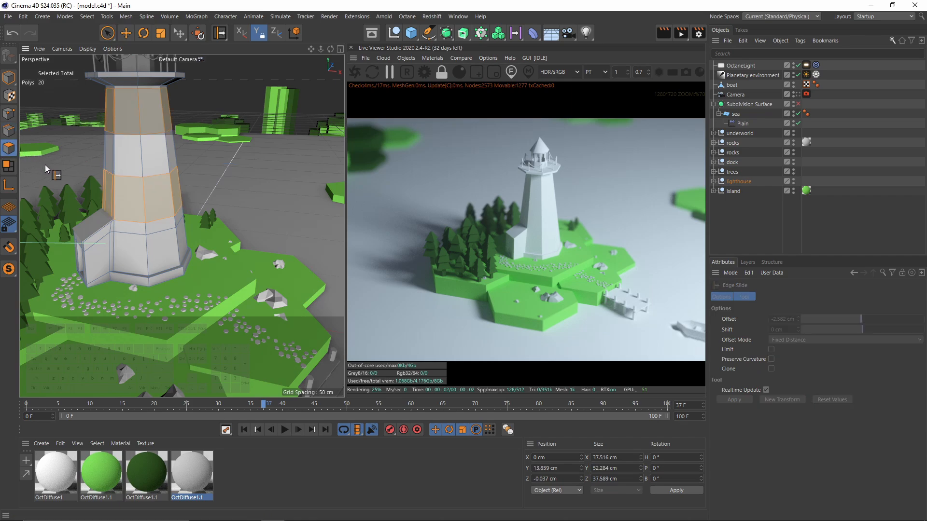
# Duplicate the dark green material and set the copy's diffuse colour to red with hue 9°, saturation 64% and value 55%
pyautogui.keyDown('alt'); pyautogui.moveTo(212, 352); pyautogui.dragTo(195, 261); pyautogui.keyUp('alt')
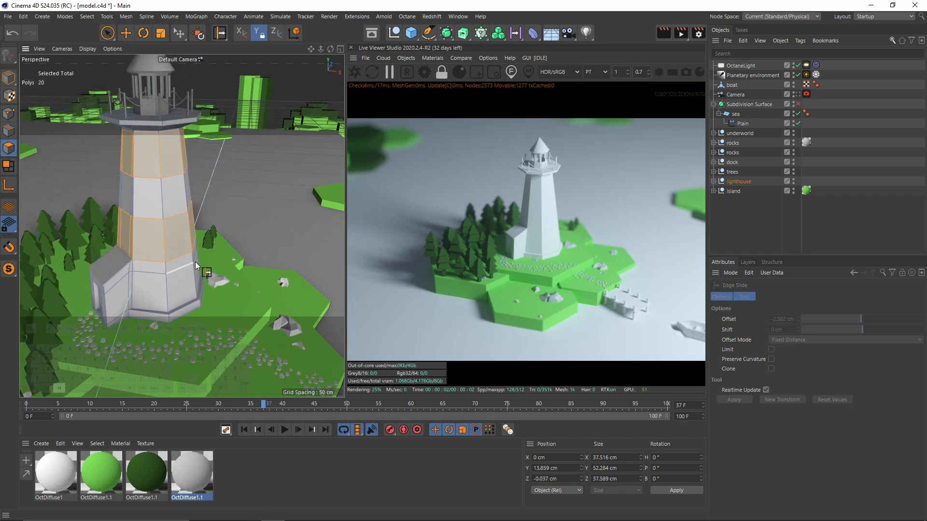
pyautogui.keyDown('ctrl'); pyautogui.moveTo(160, 488); pyautogui.dragTo(181, 464); pyautogui.keyUp('ctrl')
pyautogui.doubleClick(182, 464)
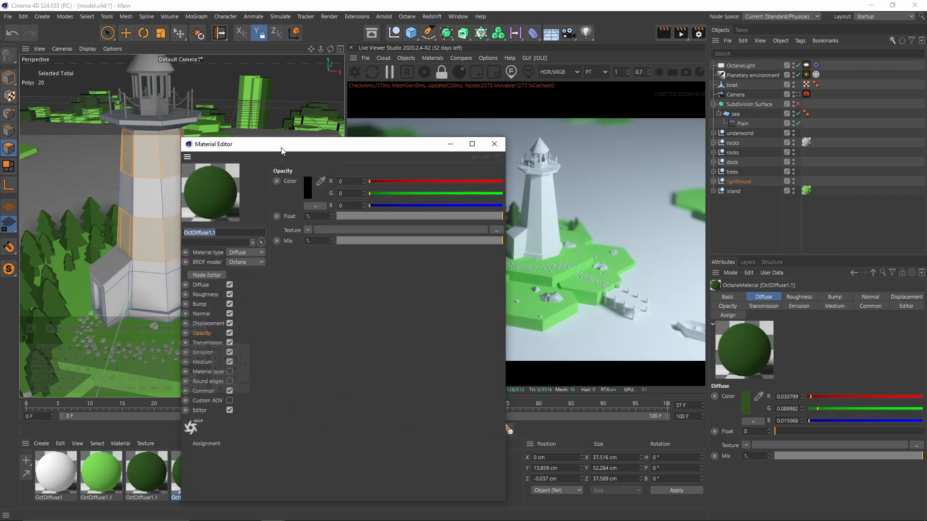
pyautogui.moveTo(313, 146); pyautogui.dragTo(500, 131)
pyautogui.click(389, 272)
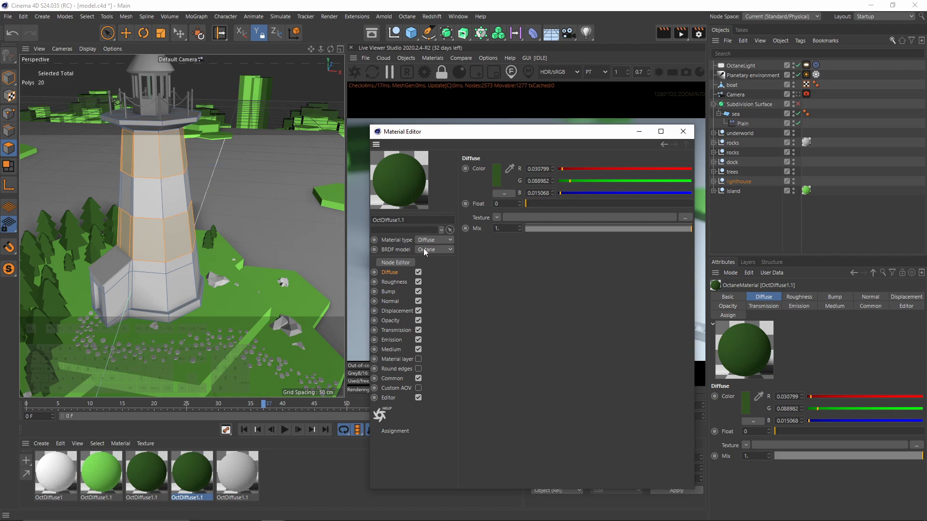
pyautogui.click(495, 181)
pyautogui.click(444, 179)
pyautogui.click(501, 200)
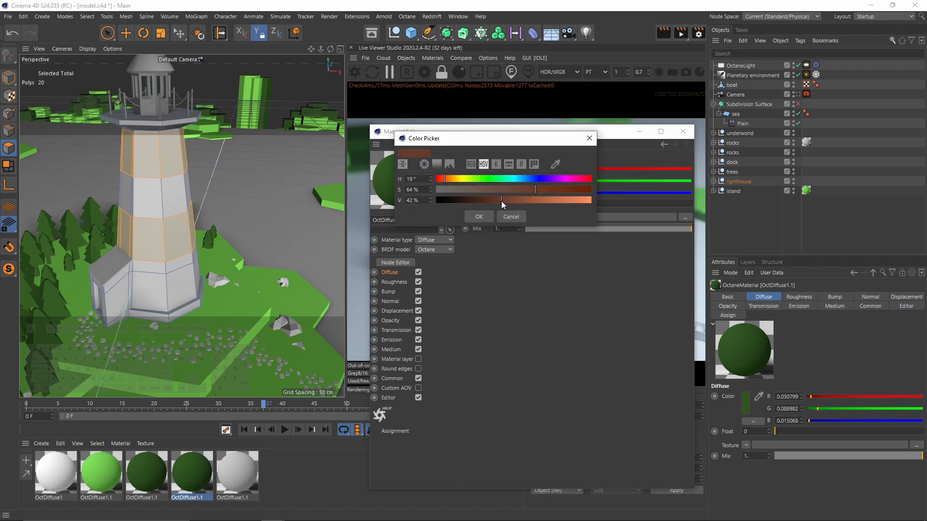
pyautogui.click(440, 179)
pyautogui.moveTo(500, 201); pyautogui.dragTo(523, 196)
pyautogui.click(479, 217)
pyautogui.click(496, 177)
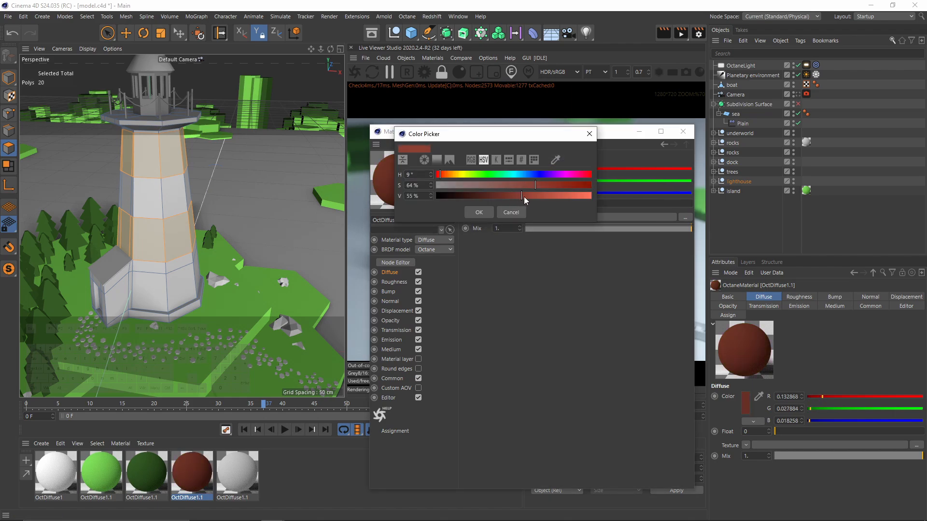
pyautogui.click(479, 213)
pyautogui.click(682, 131)
# Apply the red material to the selected tower bands and re-render the scene through the scene camera in the Live Viewer
pyautogui.rightClick(198, 482)
pyautogui.click(246, 309)
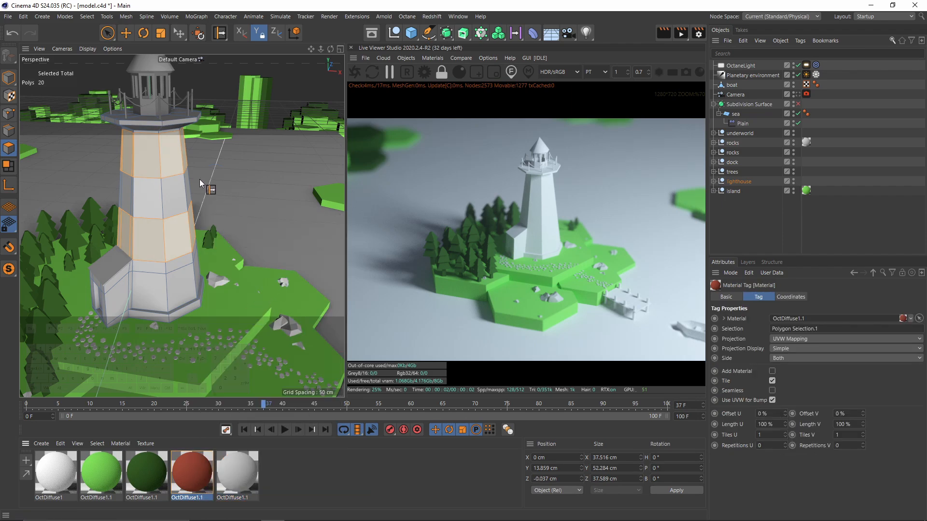
pyautogui.keyDown('alt'); pyautogui.moveTo(205, 192); pyautogui.dragTo(237, 240, button='middle'); pyautogui.keyUp('alt')
pyautogui.click(9, 78)
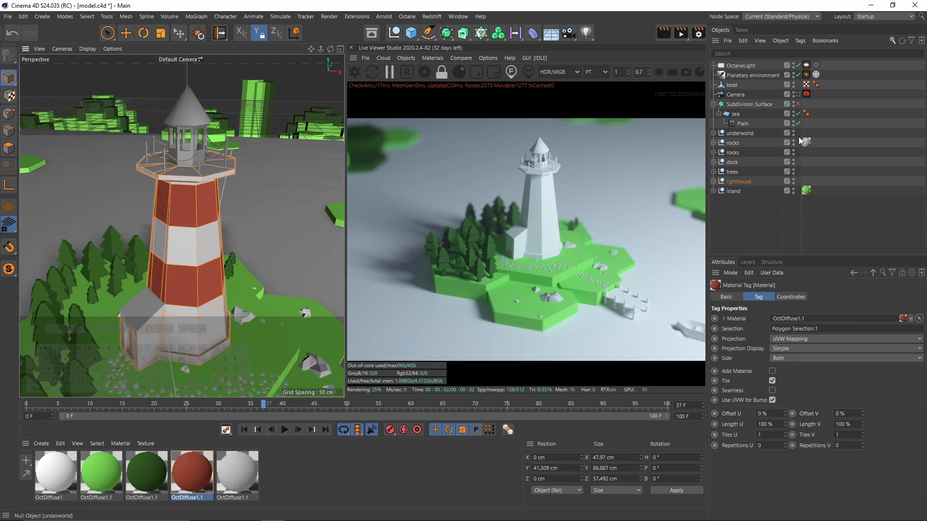
pyautogui.click(798, 94)
pyautogui.click(387, 72)
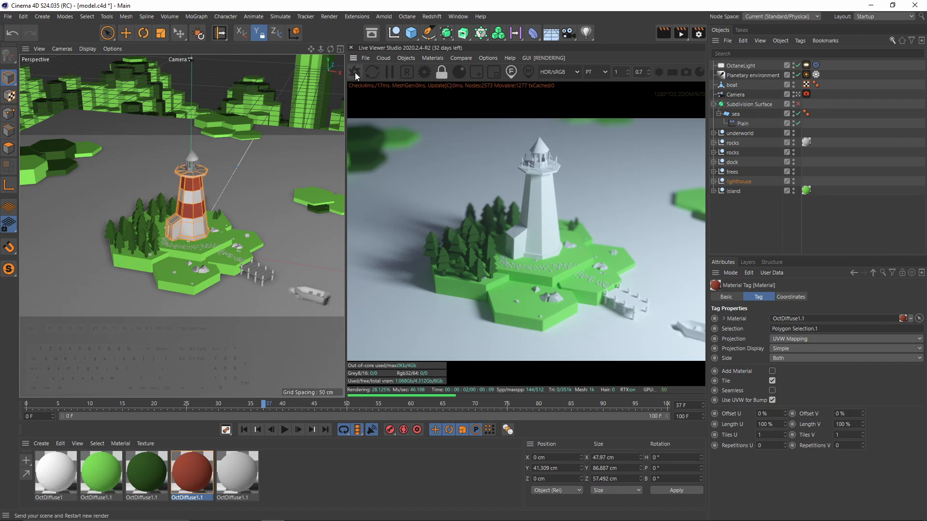
pyautogui.click(354, 72)
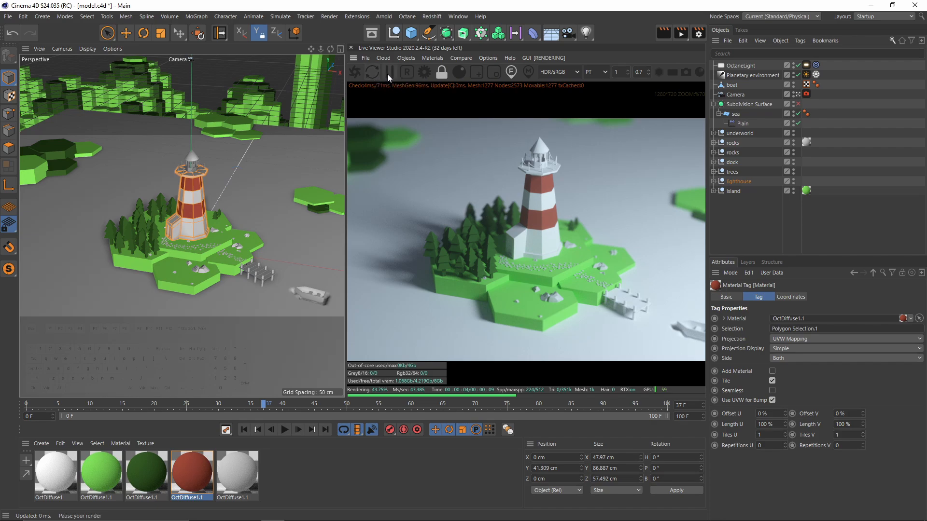
# Duplicate the dark green material and set the copy's diffuse colour to dark brown, about R 0.073, G 0.031, B 0.013
pyautogui.click(154, 477)
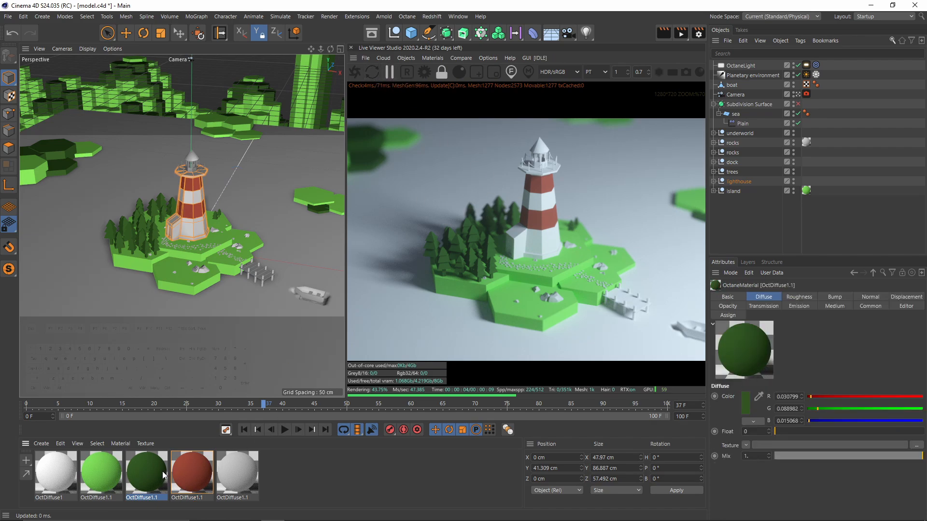
pyautogui.keyDown('ctrl'); pyautogui.moveTo(154, 473); pyautogui.dragTo(234, 471); pyautogui.keyUp('ctrl')
pyautogui.doubleClick(233, 471)
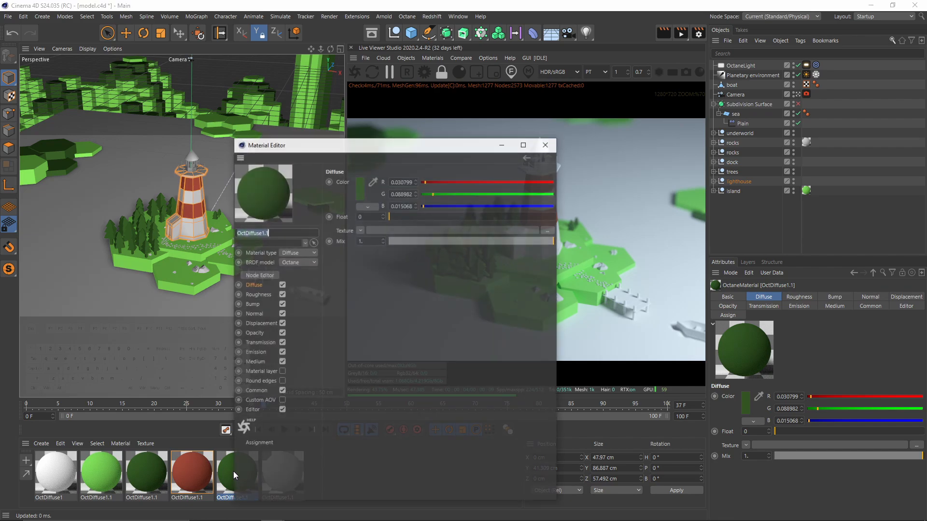
pyautogui.moveTo(341, 145); pyautogui.dragTo(220, 128)
pyautogui.click(243, 175)
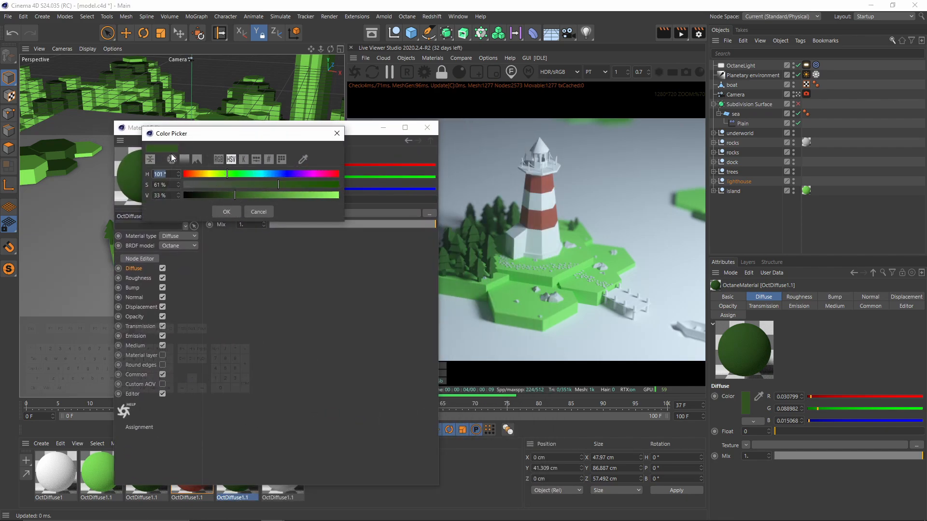
pyautogui.click(194, 175)
pyautogui.click(229, 195)
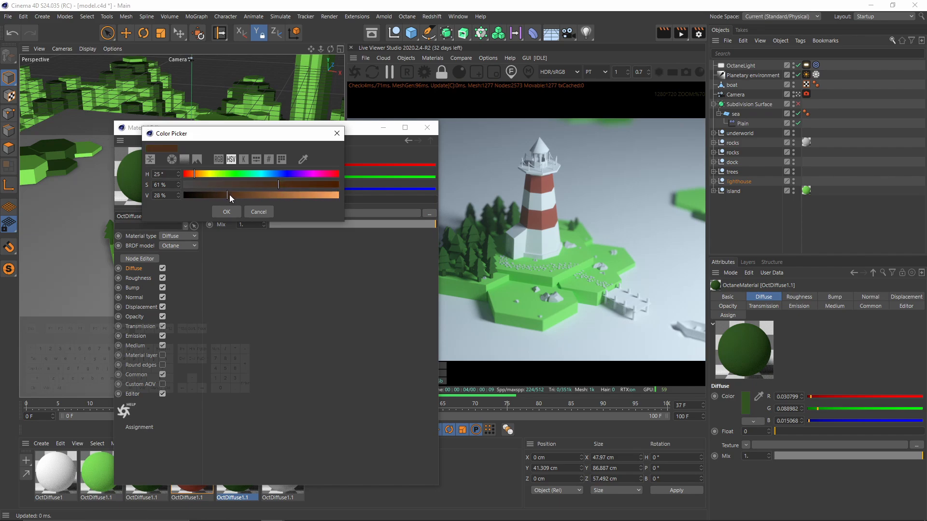
pyautogui.click(227, 212)
pyautogui.click(427, 127)
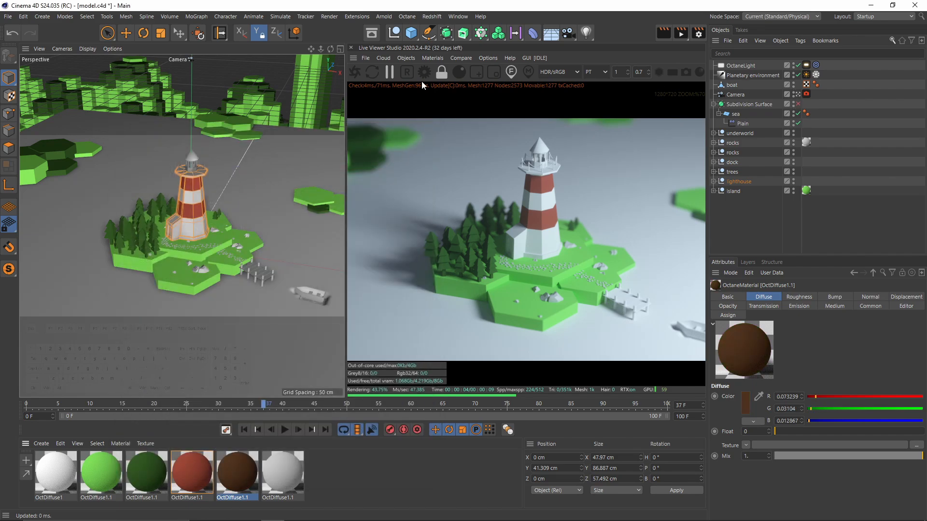
# Leave the scene camera view and select the lighthouse's railing posts, railing ropes, cone roof and annex roof together
pyautogui.click(798, 95)
pyautogui.scroll(5, 189, 193)
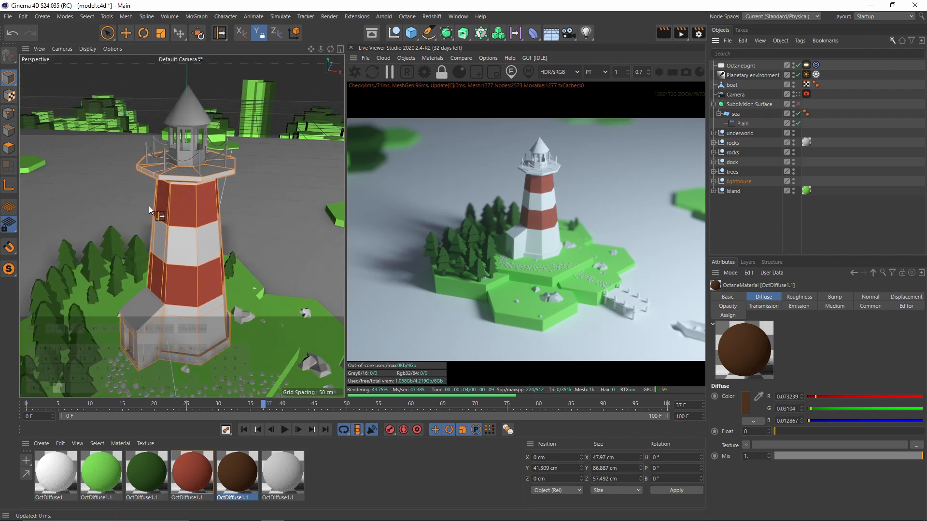
pyautogui.moveTo(149, 205)
pyautogui.keyDown('alt'); pyautogui.mouseDown(button='middle')
pyautogui.moveTo(150, 192)
pyautogui.moveTo(147, 207)
pyautogui.mouseUp(button='middle'); pyautogui.keyUp('alt')
pyautogui.press('e')
pyautogui.scroll(6, 150, 185)
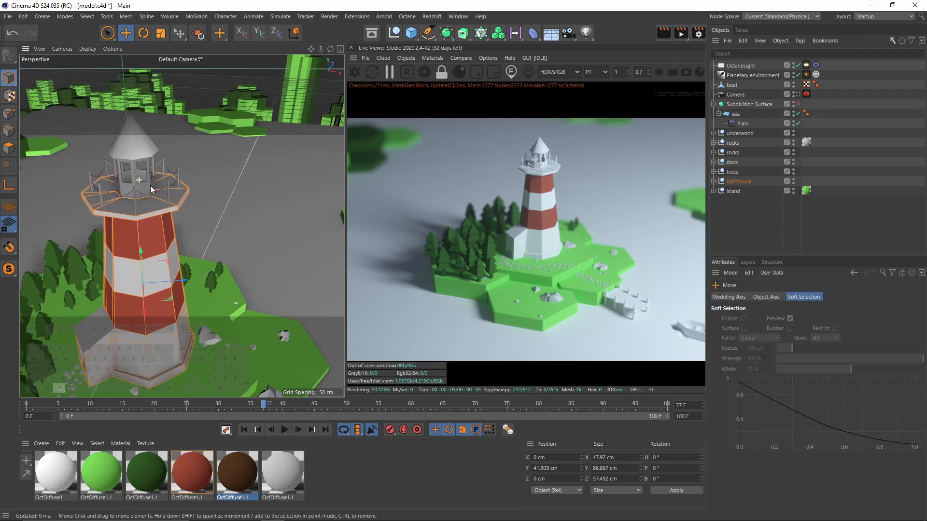
pyautogui.click(177, 216)
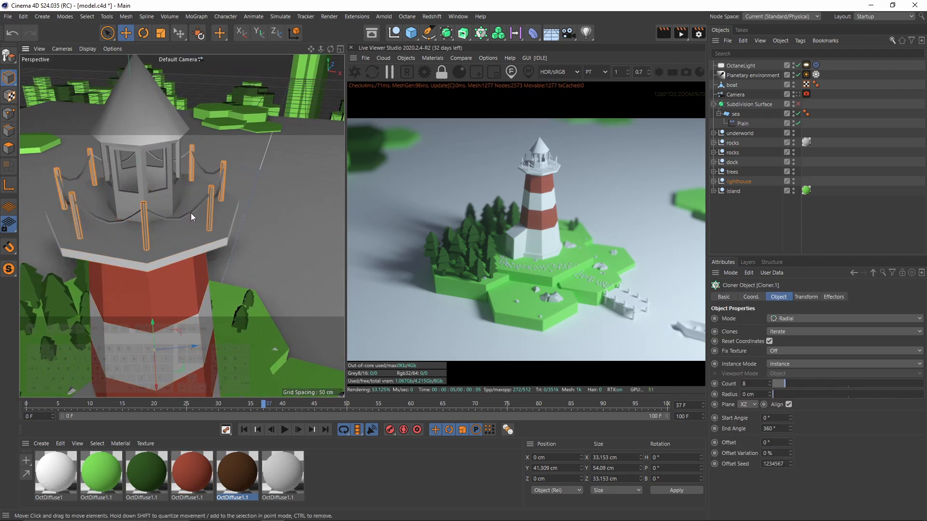
pyautogui.keyDown('shift'); pyautogui.click(150, 115); pyautogui.keyUp('shift')
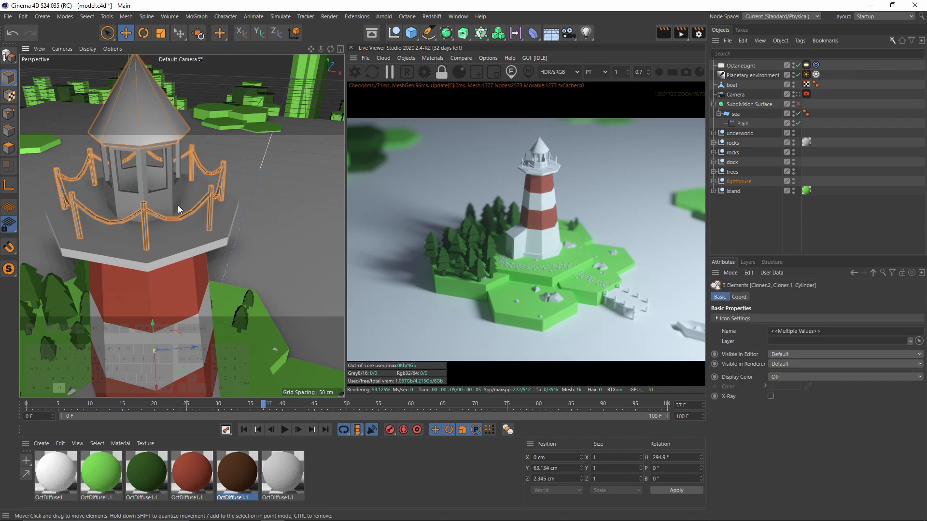
pyautogui.scroll(-4, 177, 204)
pyautogui.keyDown('alt'); pyautogui.moveTo(204, 250); pyautogui.dragTo(181, 231, button='middle'); pyautogui.keyUp('alt')
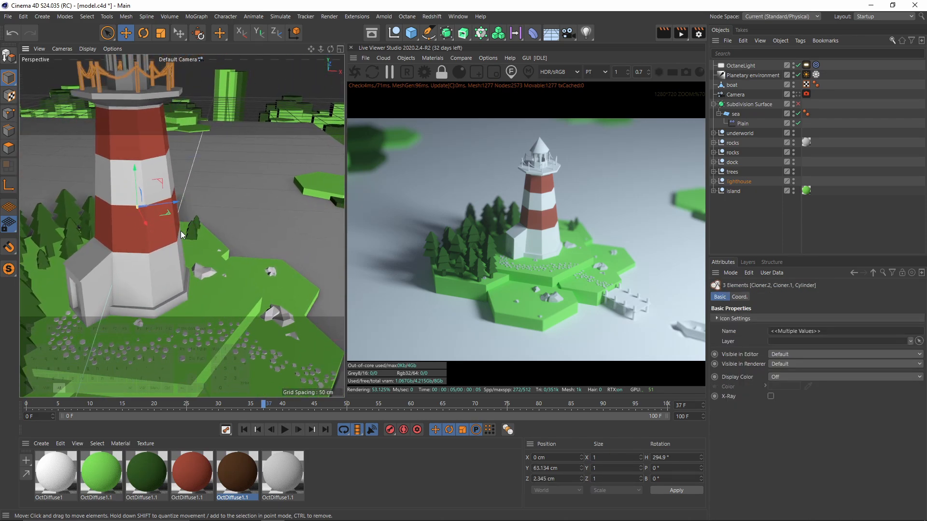
pyautogui.scroll(-6, 97, 258)
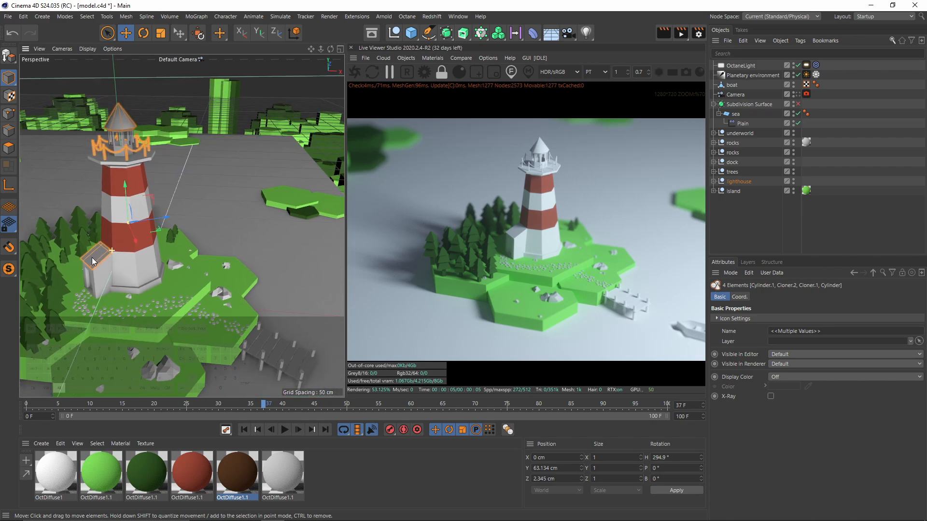
# Add the dock's plank Cloner to the selection and apply the dark brown material to all selected objects
pyautogui.scroll(4, 212, 278)
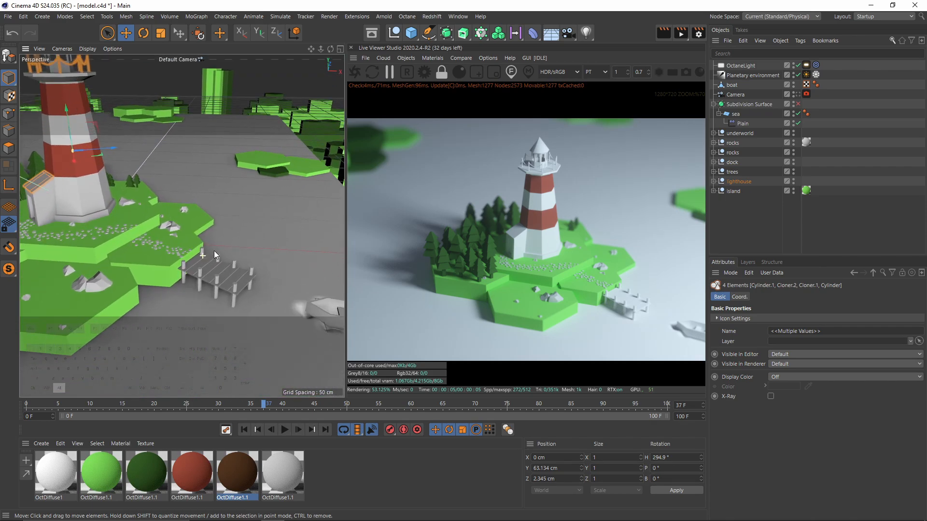
pyautogui.keyDown('shift'); pyautogui.click(219, 275); pyautogui.keyUp('shift')
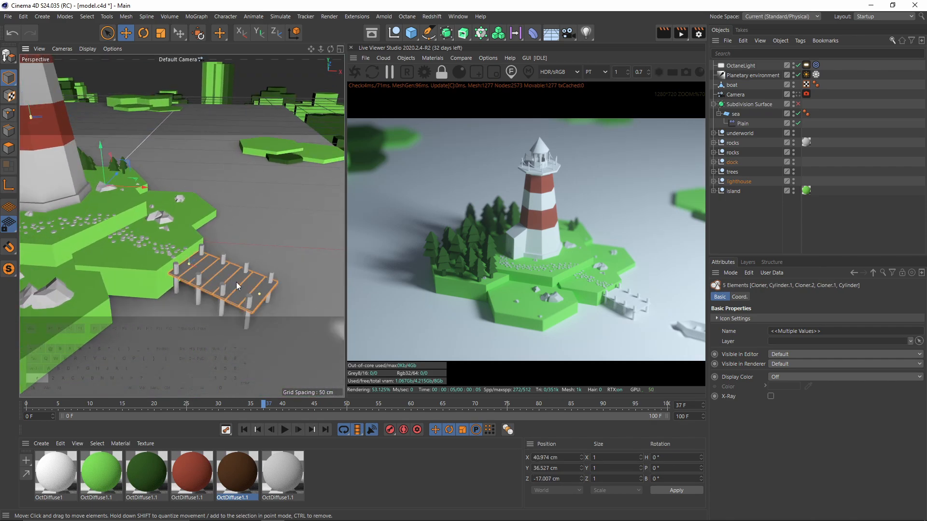
pyautogui.click(714, 162)
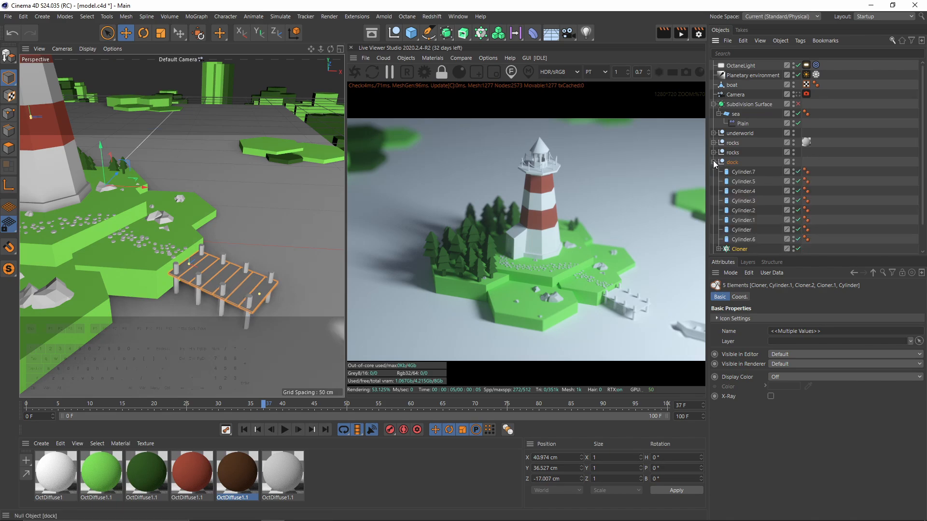
pyautogui.rightClick(239, 462)
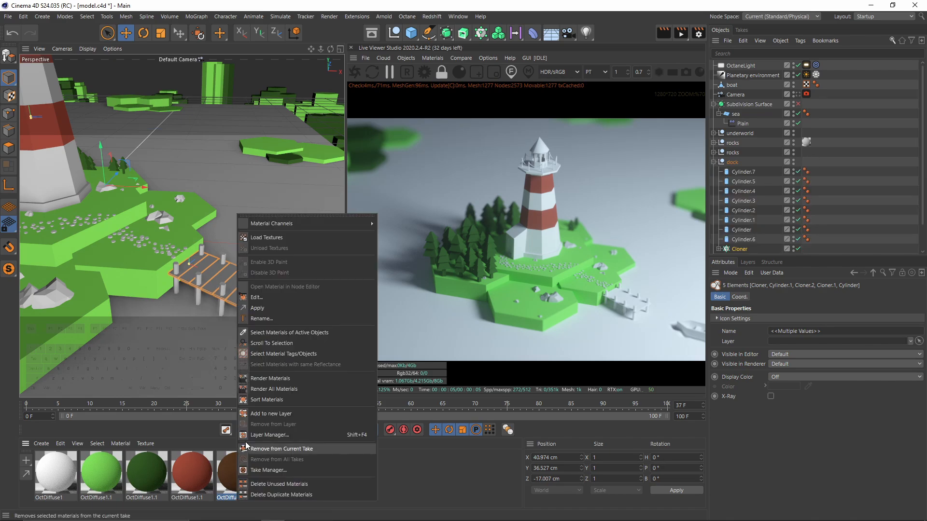
pyautogui.click(274, 308)
# Assign the dark brown material to the whole dock group and delete the redundant material tag on its Cloner
pyautogui.keyDown('alt'); pyautogui.moveTo(274, 308); pyautogui.dragTo(265, 278, button='middle'); pyautogui.keyUp('alt')
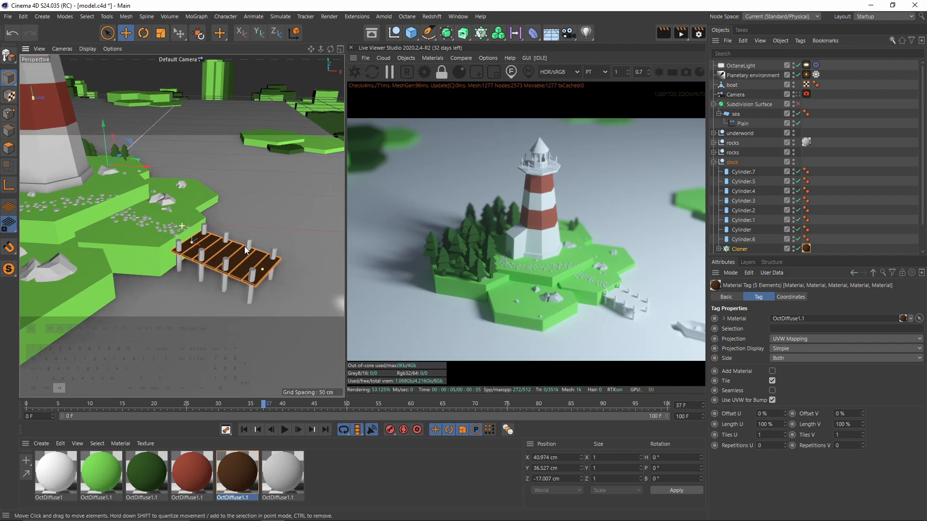
pyautogui.keyDown('alt'); pyautogui.moveTo(266, 277); pyautogui.dragTo(309, 270, button='right'); pyautogui.keyUp('alt')
pyautogui.click(734, 174)
pyautogui.keyDown('shift'); pyautogui.click(742, 239); pyautogui.keyUp('shift')
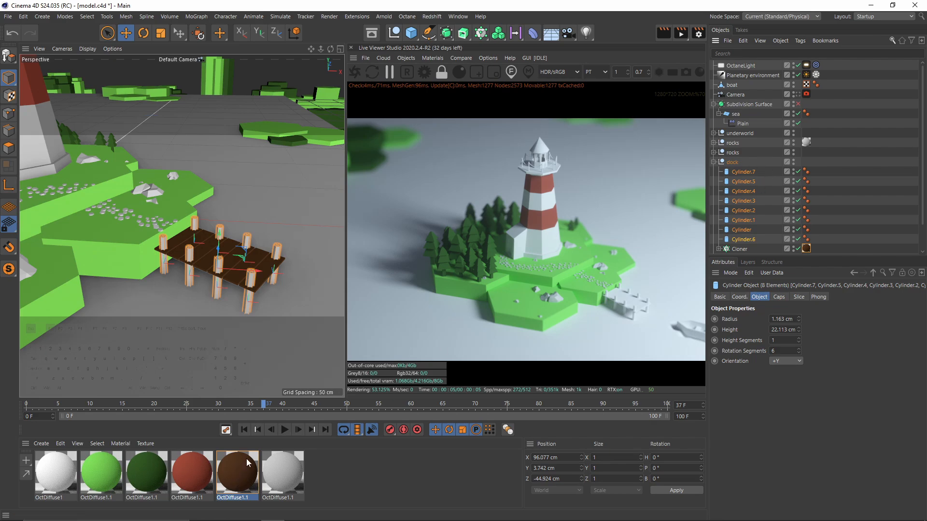
pyautogui.moveTo(733, 146); pyautogui.dragTo(737, 165)
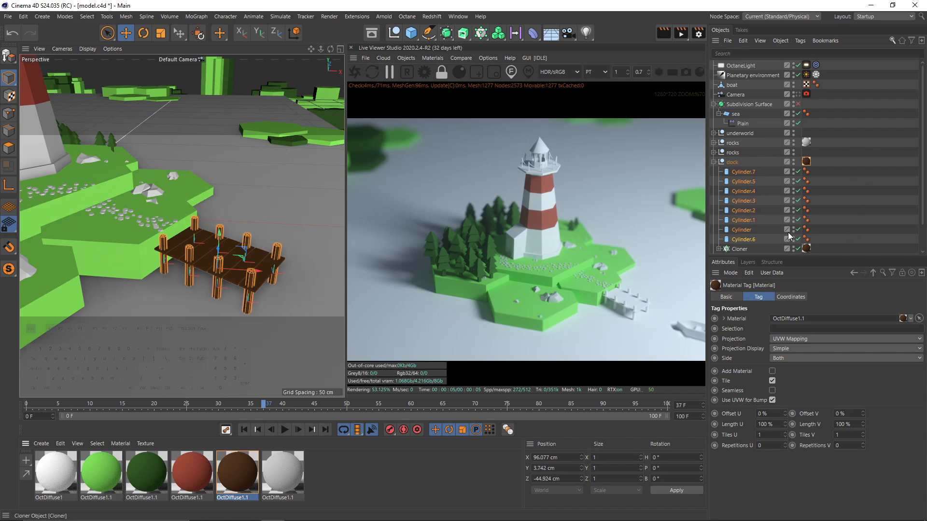
pyautogui.scroll(-3, 821, 166)
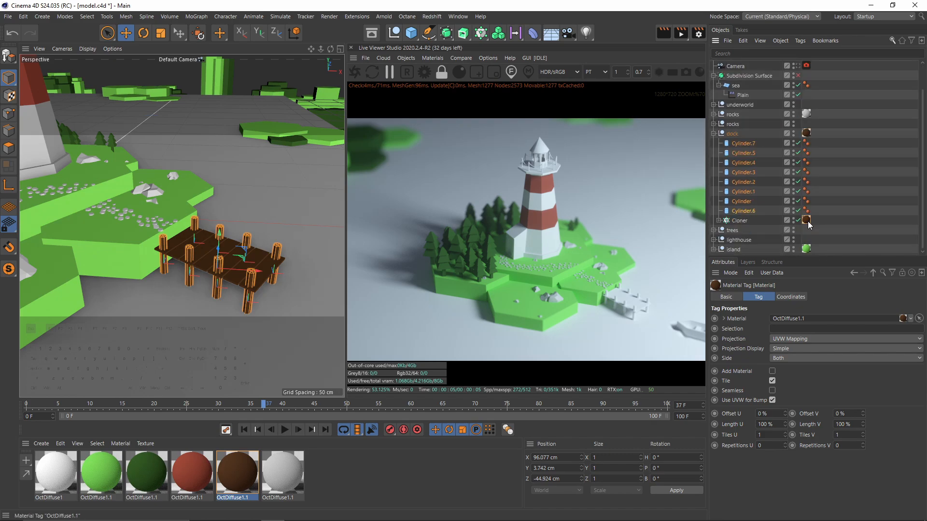
pyautogui.press('Delete')
pyautogui.click(912, 157)
# Select the door polygon of the lighthouse annex and apply the dark brown material to it
pyautogui.keyDown('alt'); pyautogui.moveTo(186, 246); pyautogui.dragTo(216, 257, button='middle'); pyautogui.keyUp('alt')
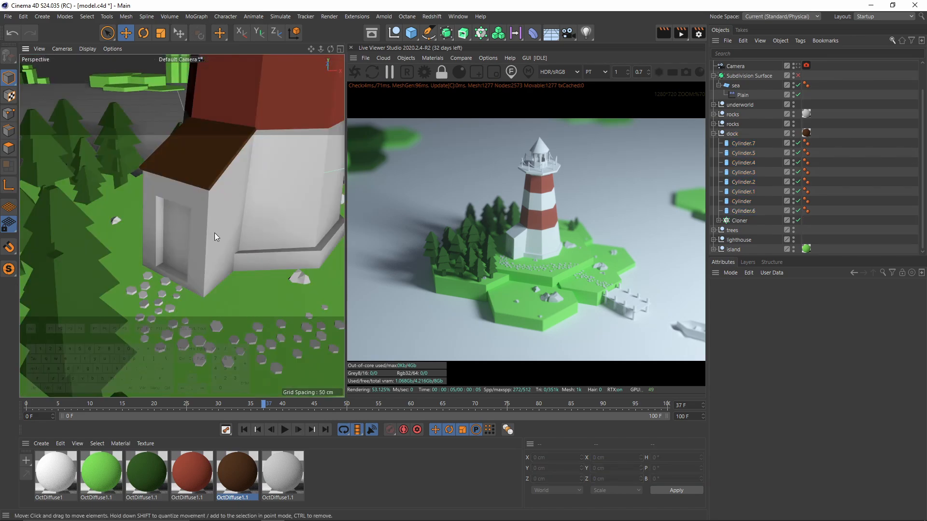
pyautogui.click(214, 233)
pyautogui.click(9, 149)
pyautogui.click(183, 241)
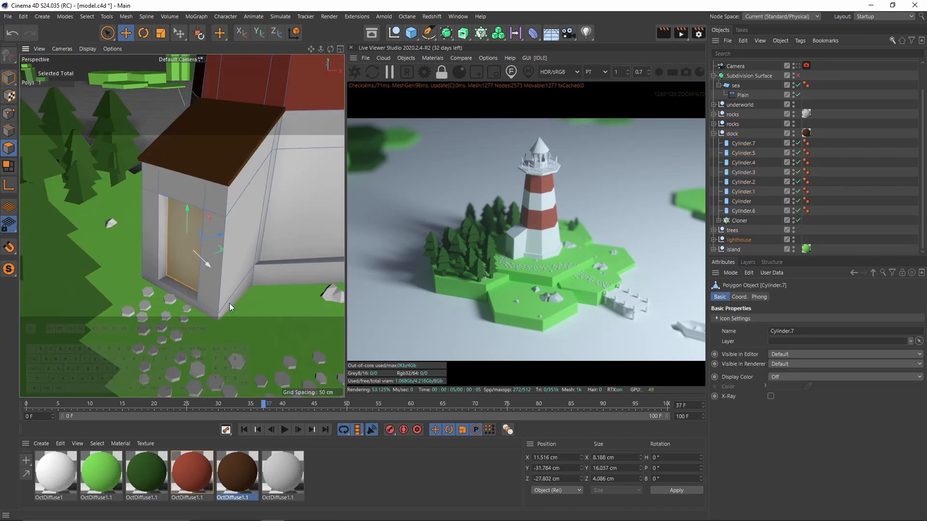
pyautogui.rightClick(230, 470)
pyautogui.click(184, 469)
pyautogui.rightClick(187, 467)
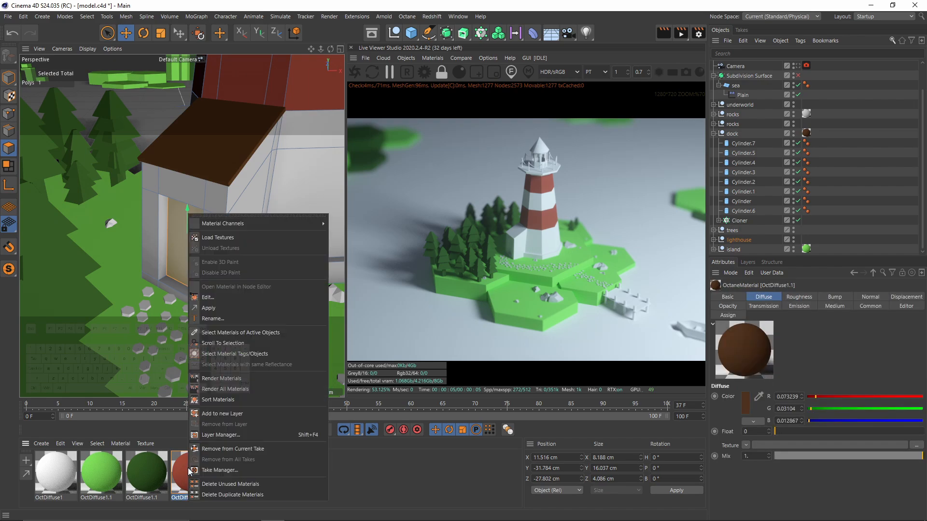
pyautogui.click(170, 453)
pyautogui.click(232, 470)
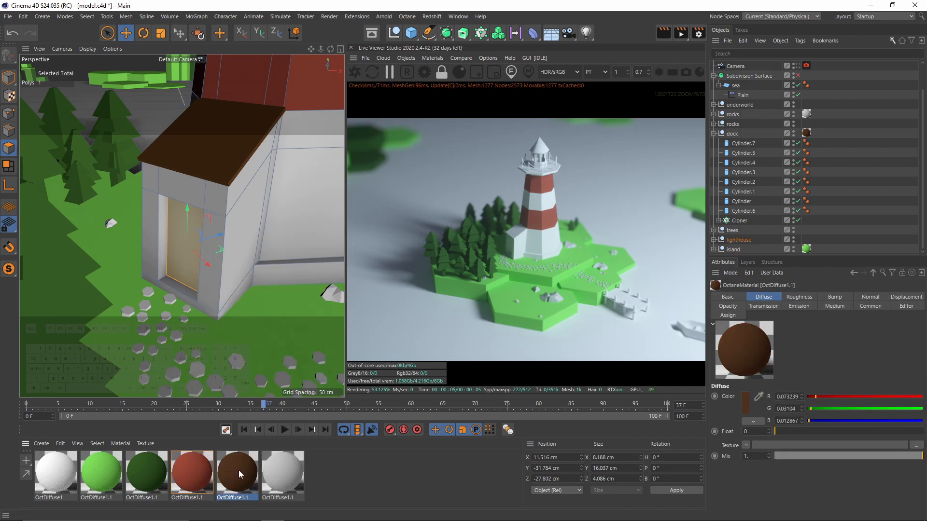
pyautogui.rightClick(238, 470)
pyautogui.click(260, 309)
pyautogui.scroll(-10, 156, 233)
pyautogui.keyDown('alt'); pyautogui.moveTo(156, 232); pyautogui.dragTo(164, 203); pyautogui.keyUp('alt')
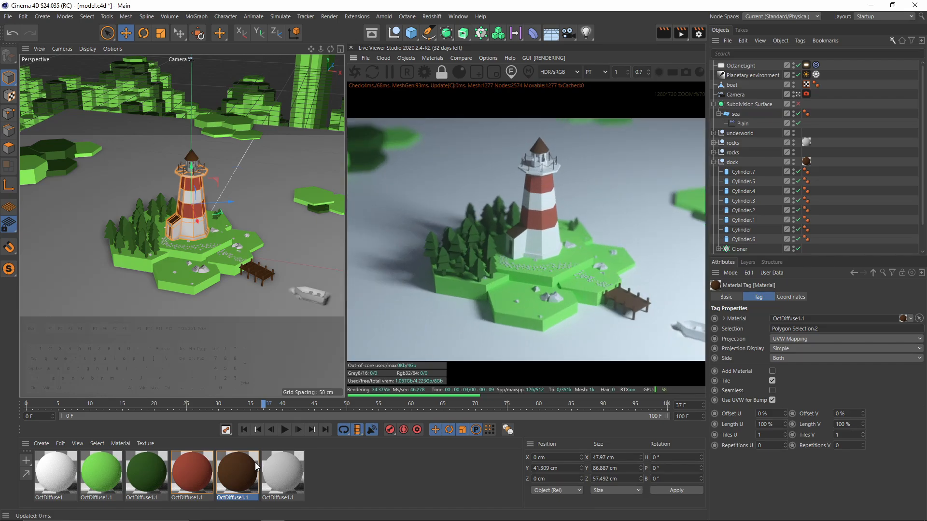
# Lighten the brown material's diffuse colour to about R 0.100, G 0.042, B 0.017 and assign it to the boat
pyautogui.doubleClick(241, 466)
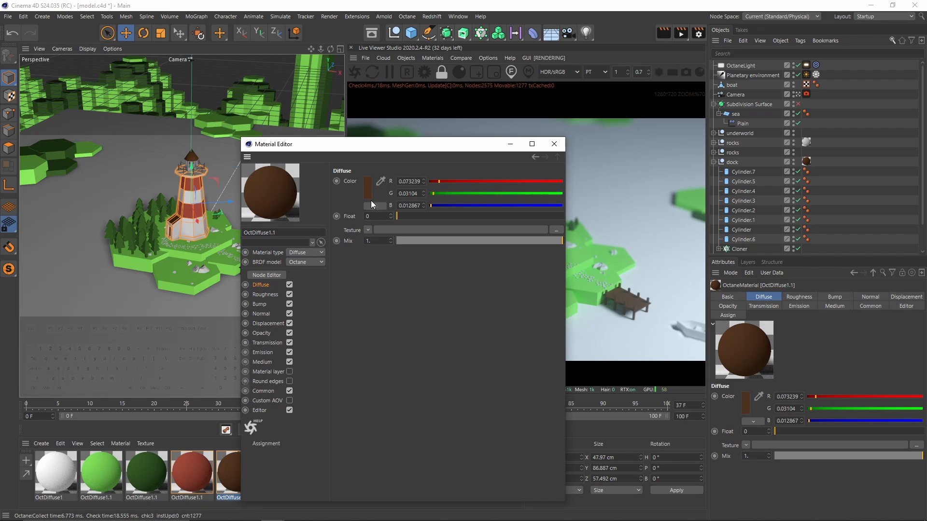
pyautogui.click(367, 192)
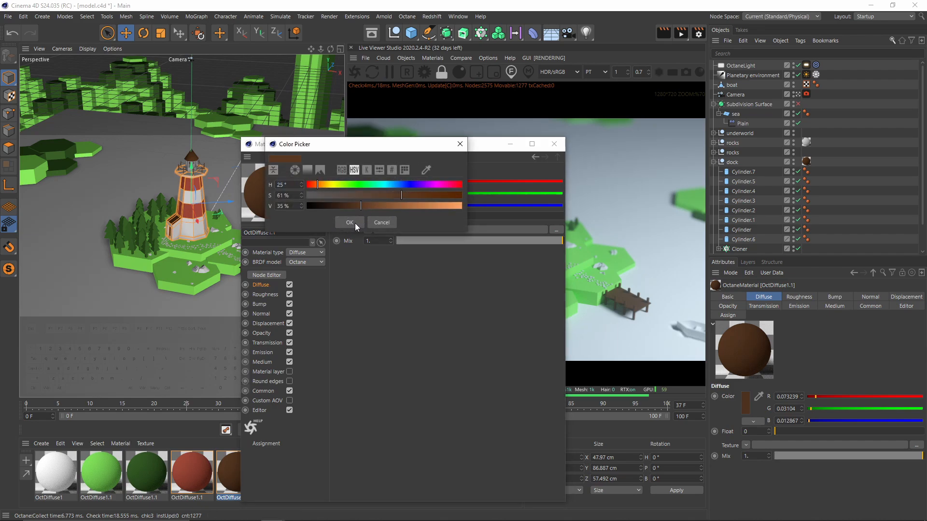
pyautogui.click(350, 222)
pyautogui.click(554, 144)
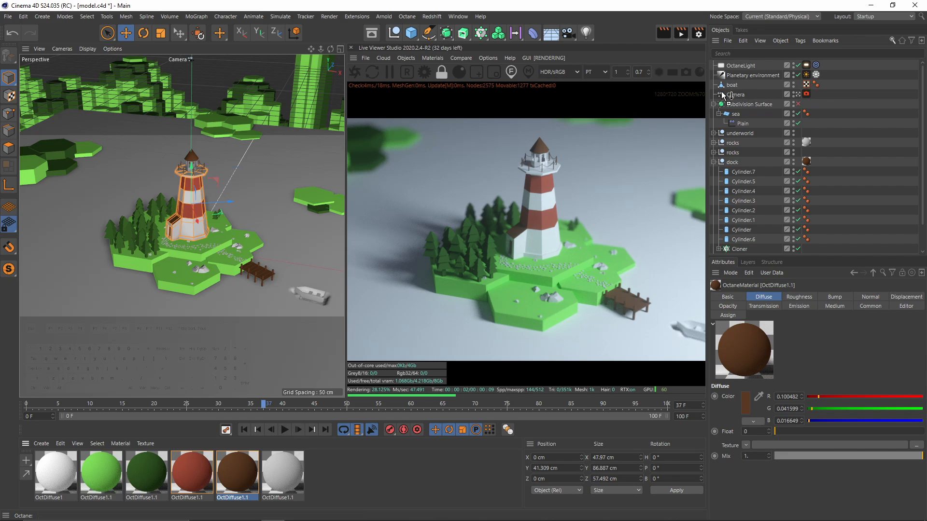
pyautogui.moveTo(756, 99); pyautogui.dragTo(733, 85)
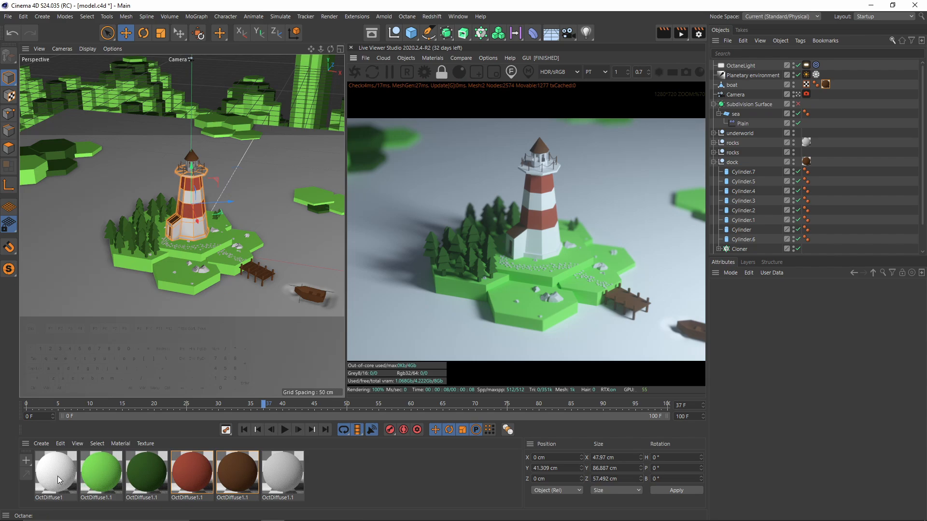
# Duplicate the white material and set the copy's diffuse colour to dark blue, about R 0.014, G 0.039, B 0.055
pyautogui.keyDown('ctrl'); pyautogui.moveTo(49, 466); pyautogui.dragTo(341, 466); pyautogui.keyUp('ctrl')
pyautogui.doubleClick(325, 474)
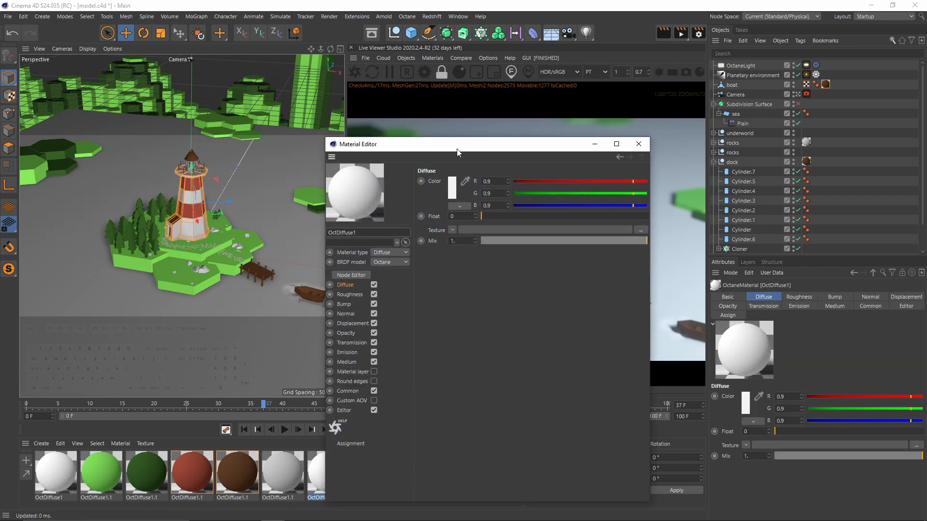
pyautogui.moveTo(457, 149); pyautogui.dragTo(292, 94)
pyautogui.click(288, 134)
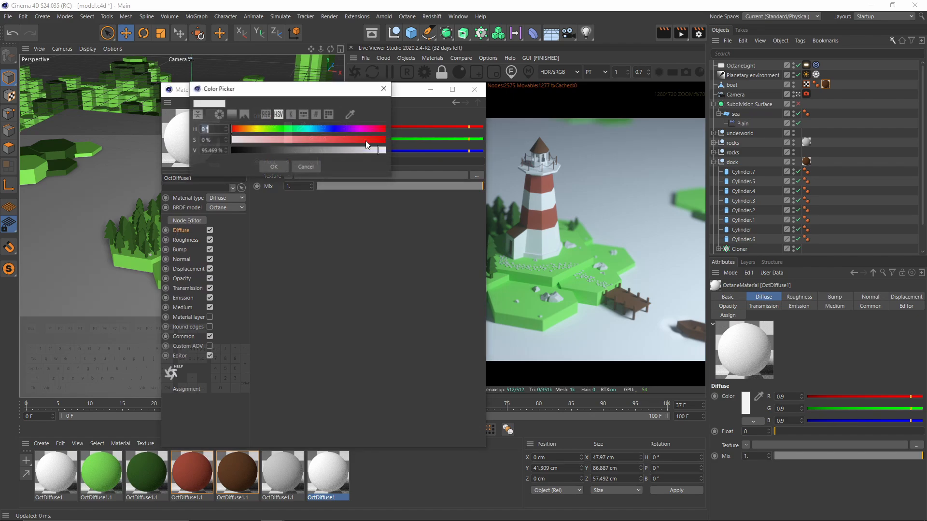
pyautogui.moveTo(310, 131)
pyautogui.mouseDown()
pyautogui.moveTo(303, 141)
pyautogui.moveTo(311, 141)
pyautogui.mouseUp()
pyautogui.moveTo(308, 150); pyautogui.dragTo(274, 149)
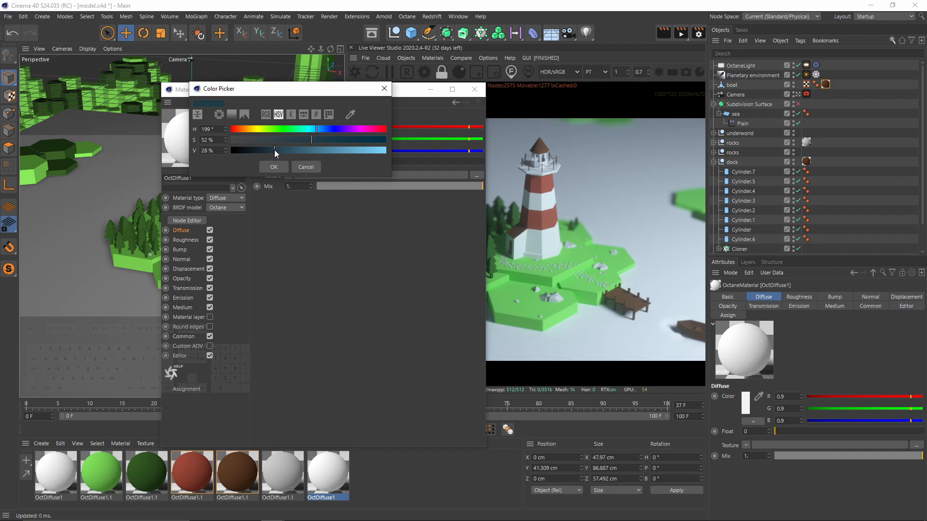
pyautogui.click(274, 167)
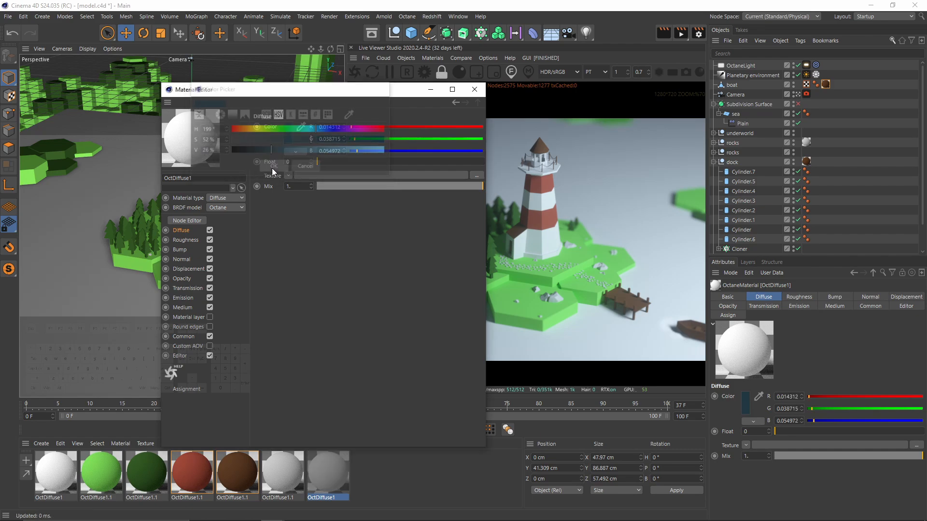
# Change the dark blue material's type to Glossy, with roughness 0.1 and index 2
pyautogui.click(218, 198)
pyautogui.click(222, 208)
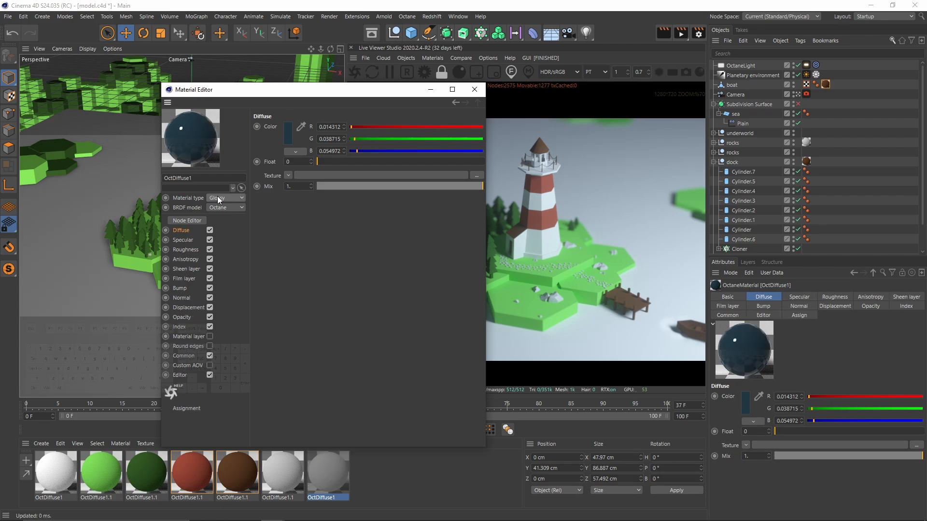
pyautogui.click(190, 249)
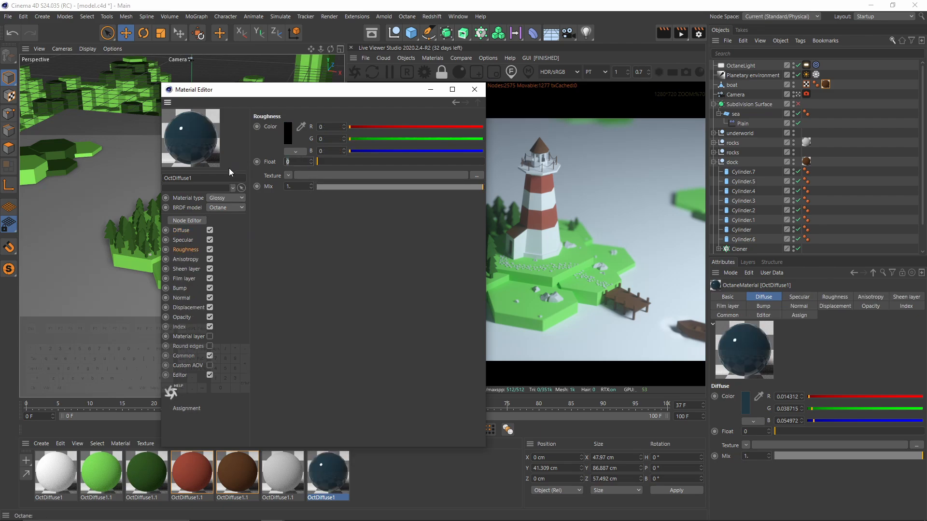
pyautogui.write('0.1')
pyautogui.press('Return')
pyautogui.click(184, 330)
pyautogui.doubleClick(297, 127)
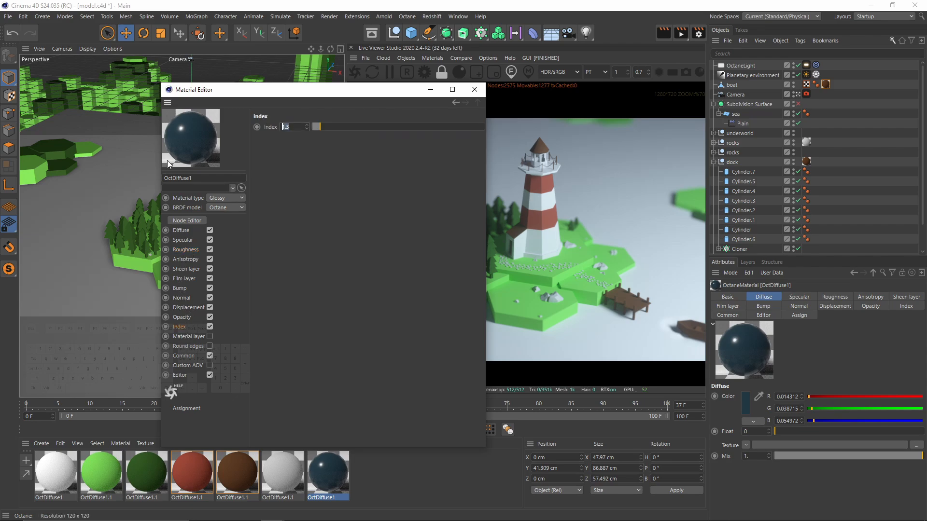
pyautogui.write('2')
pyautogui.press('Return')
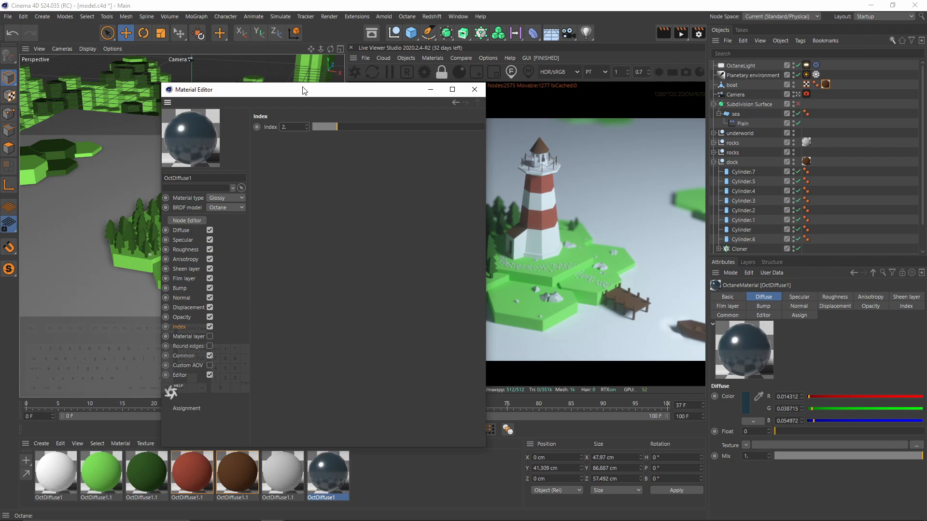
# Assign the dark blue glossy material to the sea plane and lower its opacity to about 0.55
pyautogui.moveTo(302, 90); pyautogui.dragTo(228, 69)
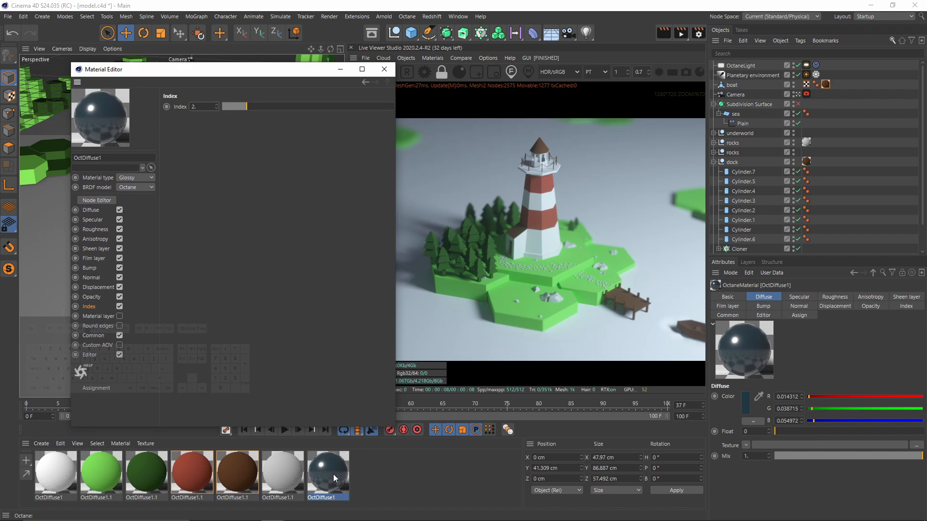
pyautogui.moveTo(340, 479); pyautogui.dragTo(675, 231)
pyautogui.moveTo(742, 228); pyautogui.dragTo(733, 114)
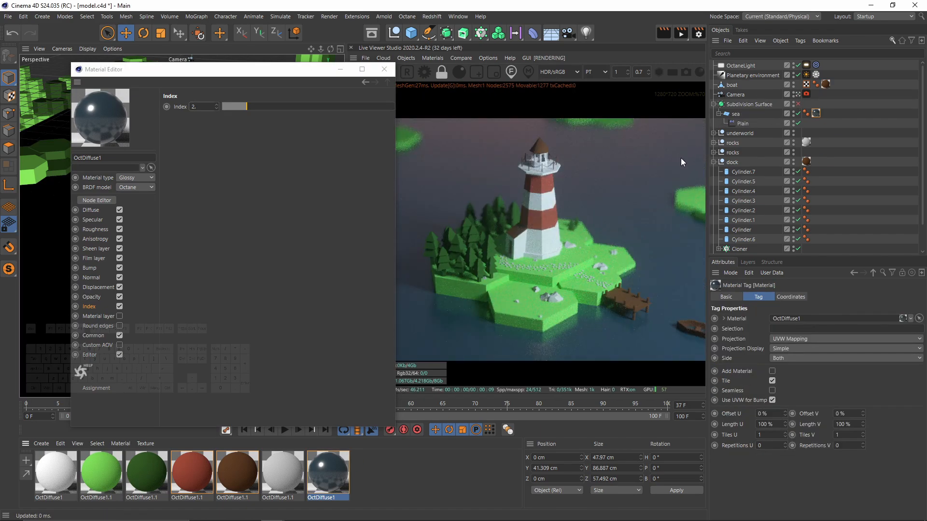
pyautogui.click(92, 297)
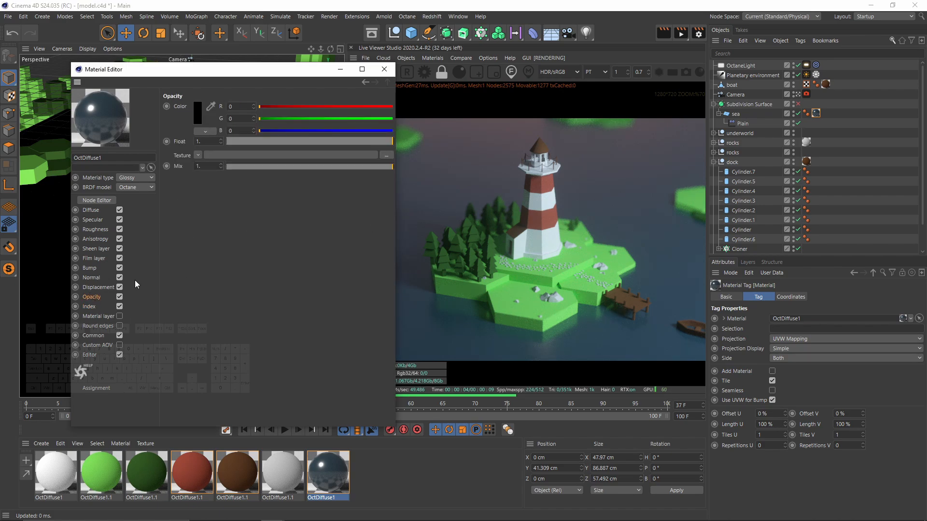
pyautogui.click(358, 140)
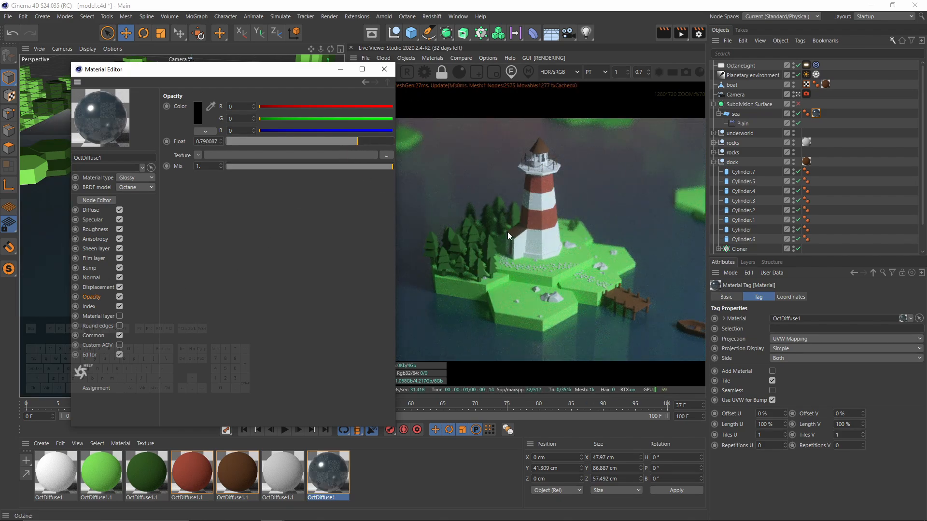
pyautogui.moveTo(343, 144); pyautogui.dragTo(317, 144)
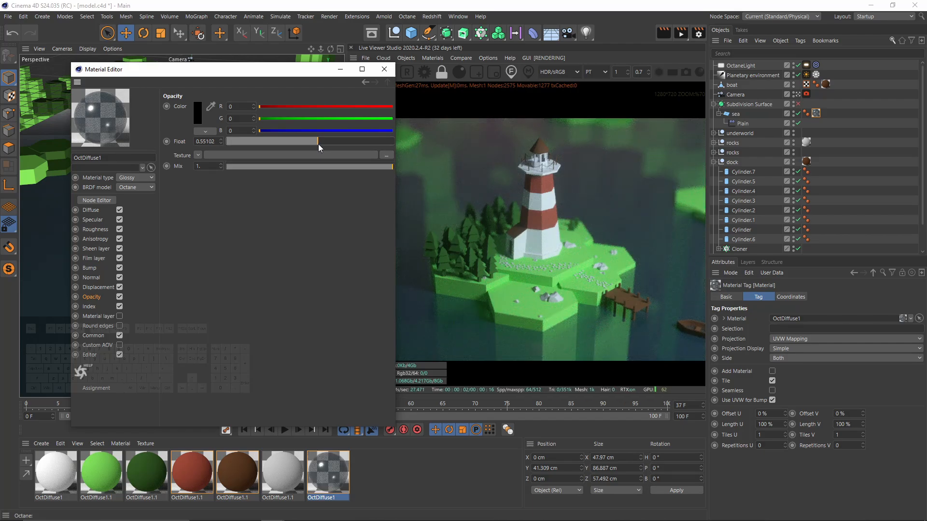
pyautogui.click(384, 69)
# Try a new Octane specular material on the sea plane and remove its material tag
pyautogui.click(427, 58)
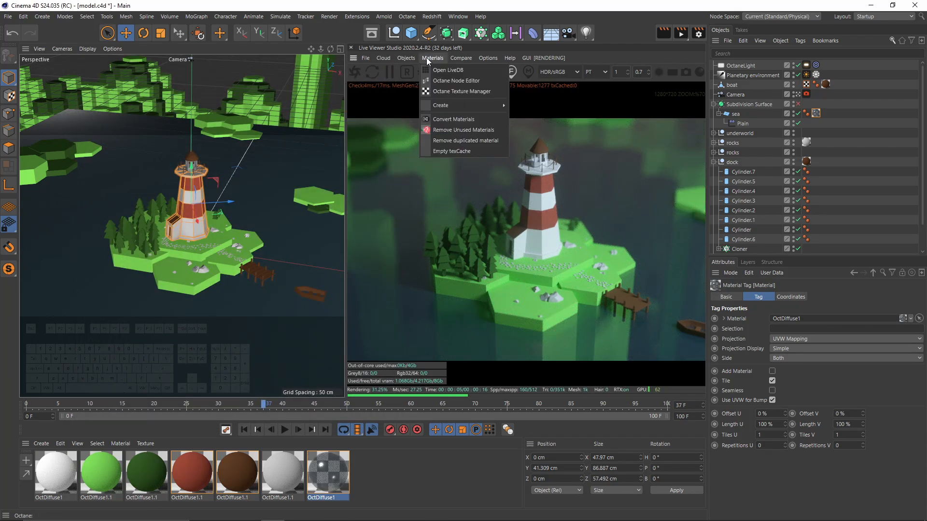
pyautogui.moveTo(447, 106)
pyautogui.click(556, 124)
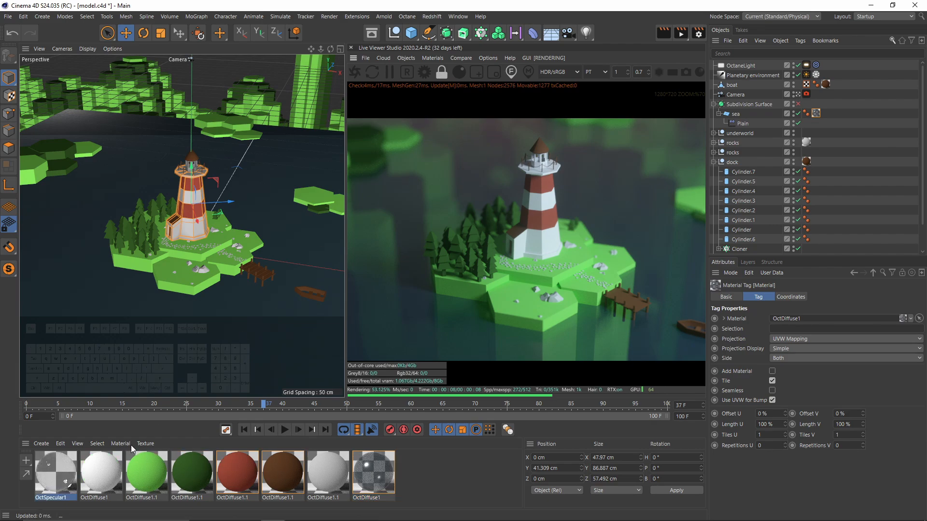
pyautogui.moveTo(55, 469); pyautogui.dragTo(736, 116)
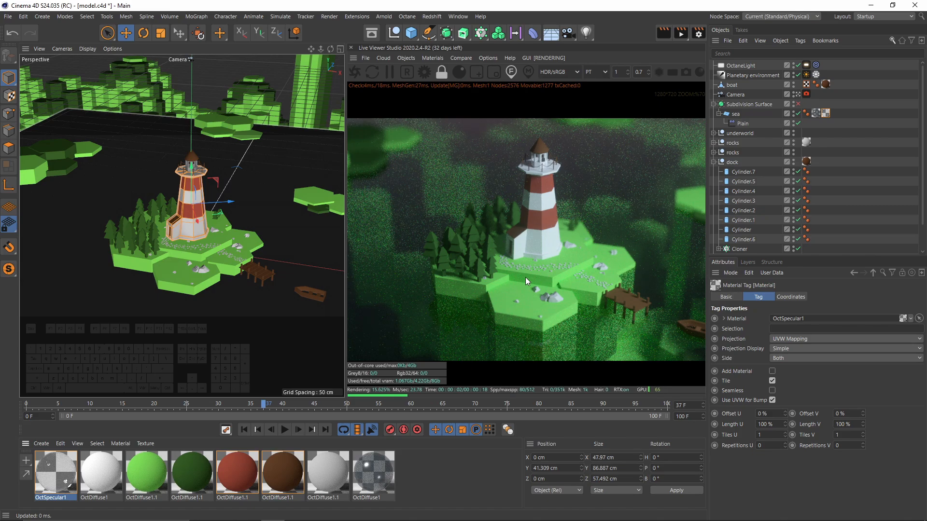
pyautogui.click(826, 116)
pyautogui.press('Delete')
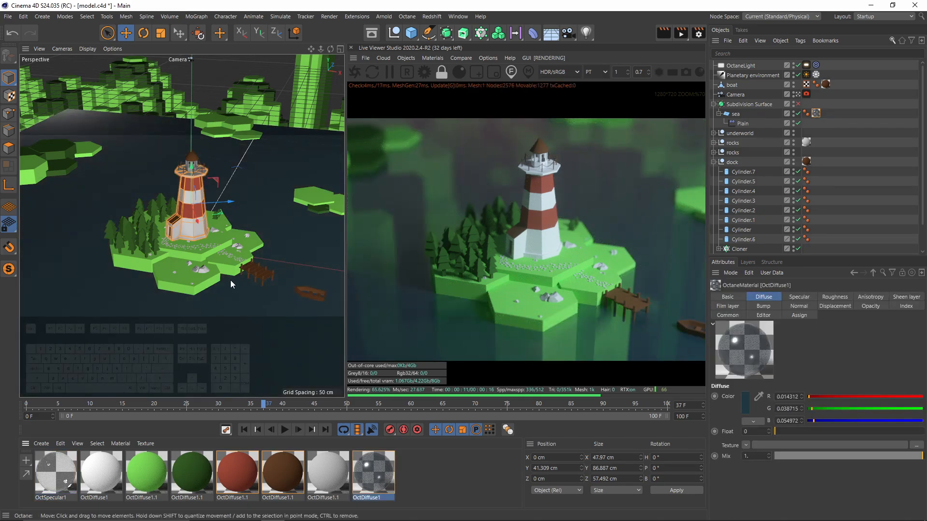
# Duplicate the hexagonal island cylinder nearest the dock and place the copy under the dock, at about X 97 cm, Z -48 cm
pyautogui.click(233, 269)
pyautogui.middleClick(268, 210)
pyautogui.middleClick(265, 168)
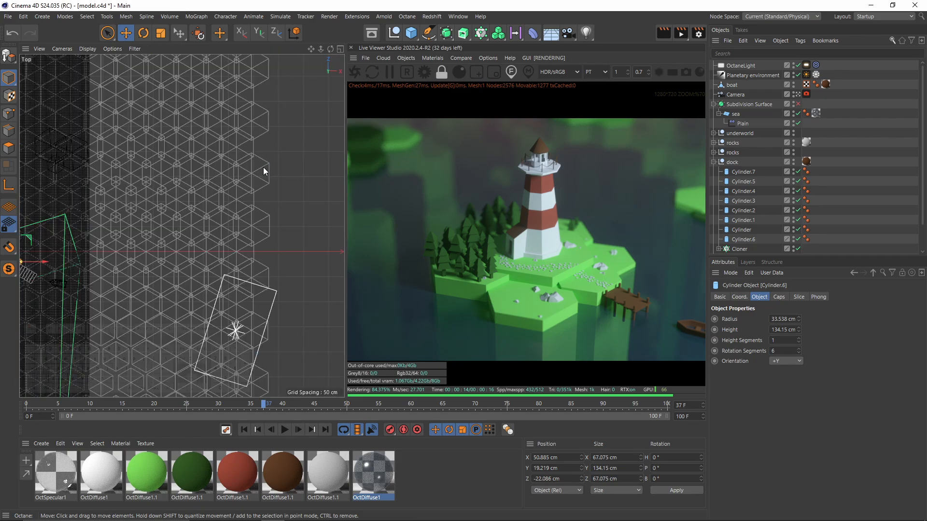
pyautogui.keyDown('alt'); pyautogui.moveTo(265, 168); pyautogui.dragTo(221, 221, button='right'); pyautogui.keyUp('alt')
pyautogui.keyDown('alt'); pyautogui.moveTo(220, 225); pyautogui.dragTo(146, 177, button='middle'); pyautogui.keyUp('alt')
pyautogui.scroll(7, 102, 177)
pyautogui.keyDown('alt'); pyautogui.moveTo(79, 182); pyautogui.dragTo(151, 160, button='middle'); pyautogui.keyUp('alt')
pyautogui.scroll(7, 152, 160)
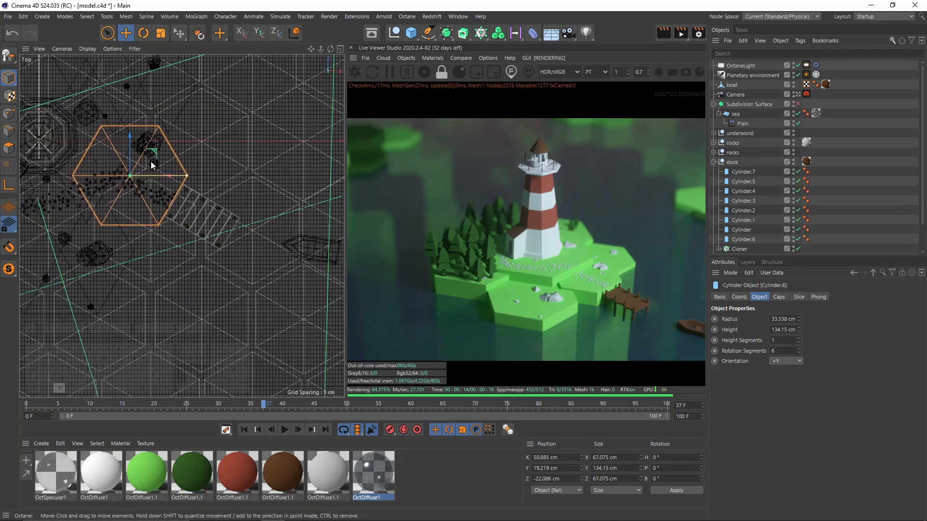
pyautogui.keyDown('ctrl'); pyautogui.moveTo(153, 159); pyautogui.dragTo(240, 204); pyautogui.keyUp('ctrl')
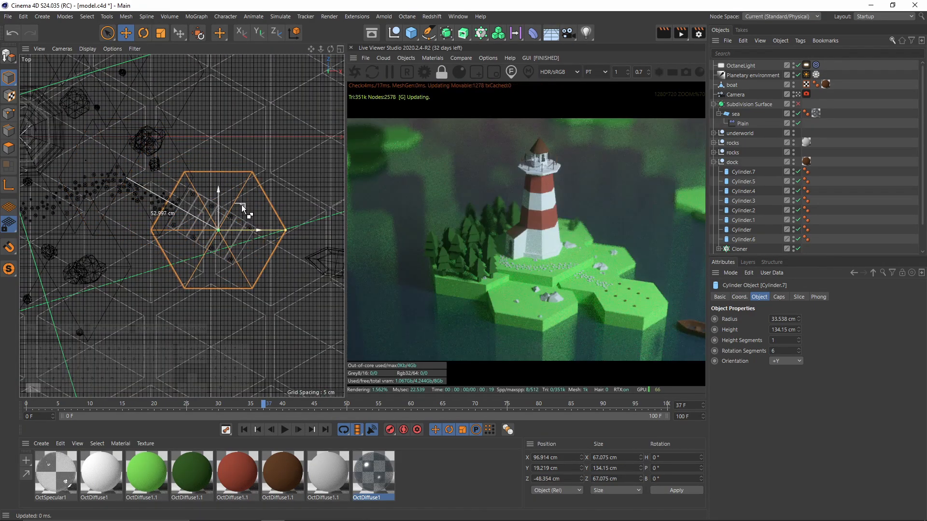
# Lower the copied hexagonal cylinder beneath the sea surface, to about Y -1.3 cm
pyautogui.middleClick(209, 218)
pyautogui.middleClick(167, 172)
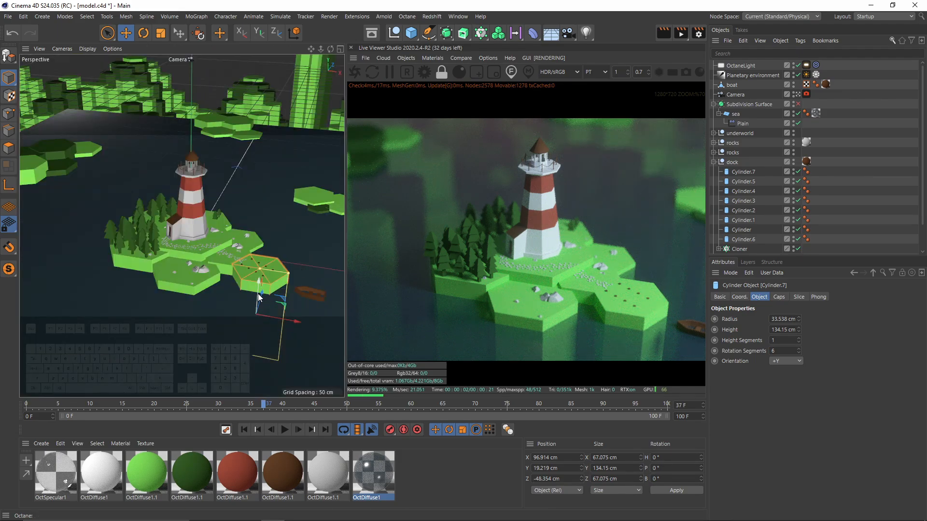
pyautogui.moveTo(258, 299); pyautogui.dragTo(256, 310)
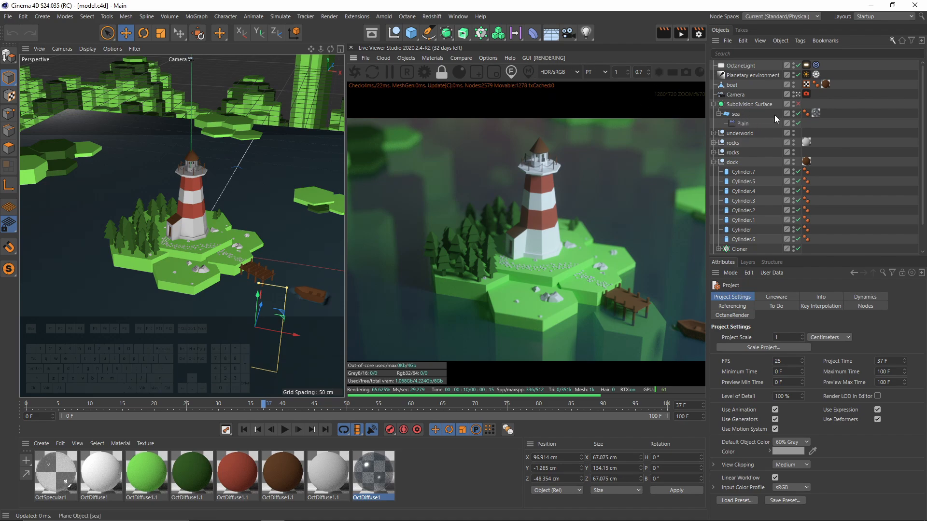
# Add a Displacer deformer to the sea plane and set its shader to Noise
pyautogui.click(739, 115)
pyautogui.click(533, 33)
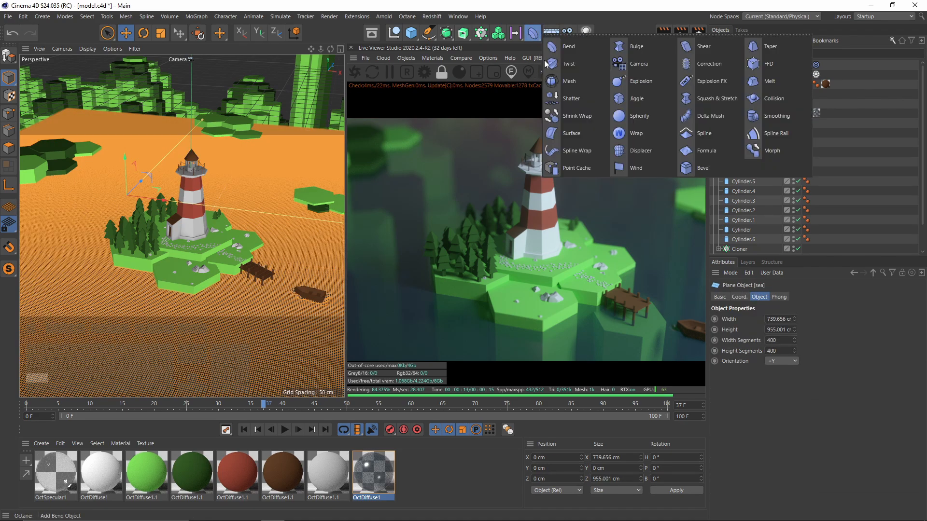
pyautogui.click(650, 151)
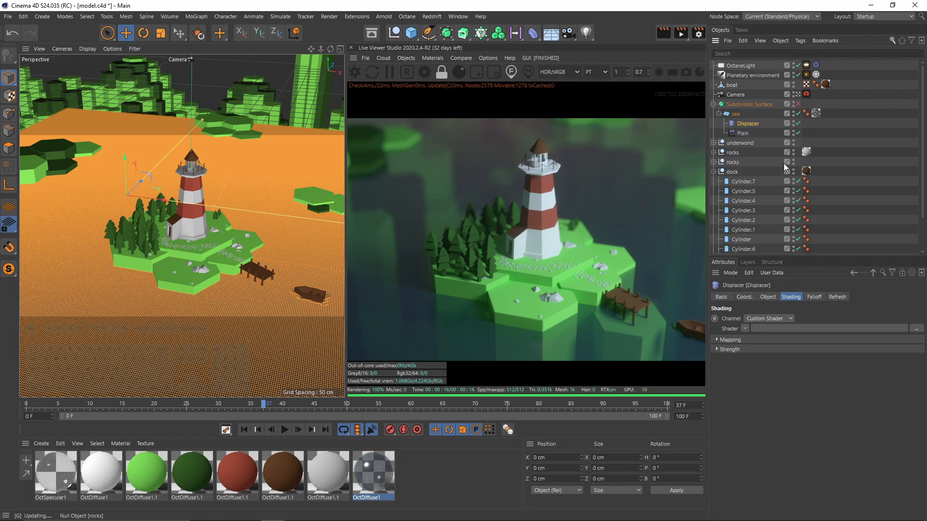
pyautogui.click(785, 295)
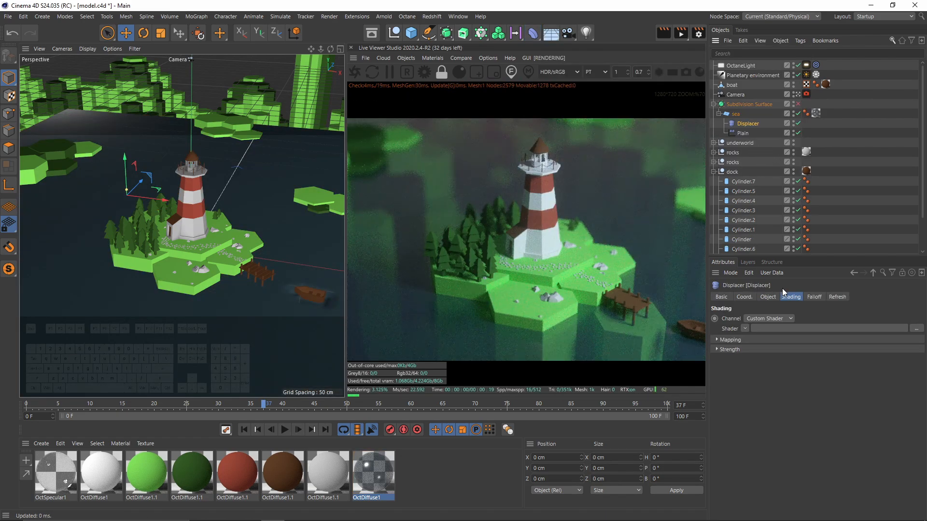
pyautogui.click(744, 327)
pyautogui.click(751, 172)
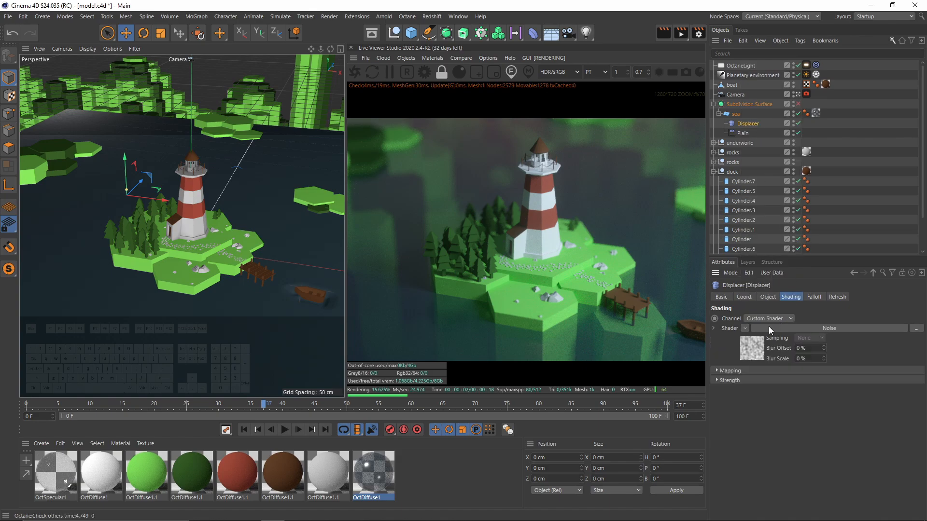
# Set the Displacer's noise shader to Wavy Turbulence with a Global Scale of 500%
pyautogui.click(754, 341)
pyautogui.click(798, 409)
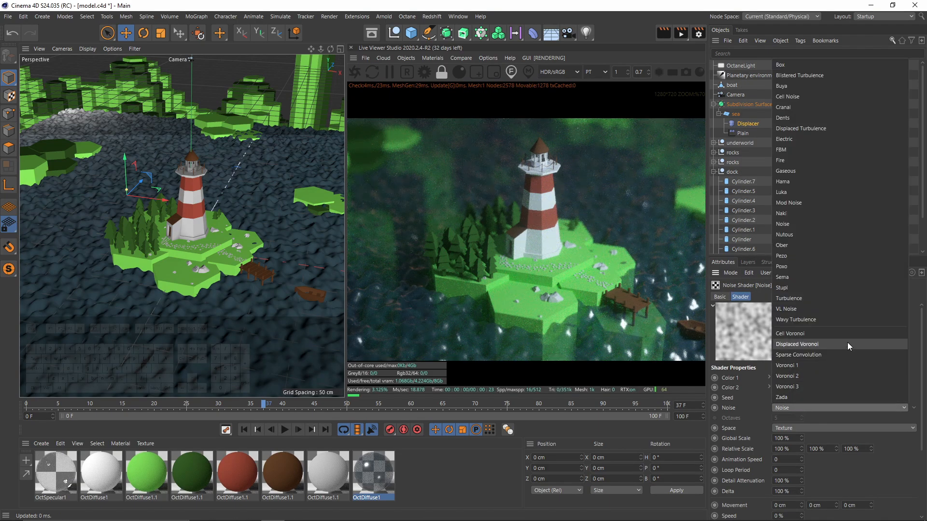
pyautogui.click(804, 320)
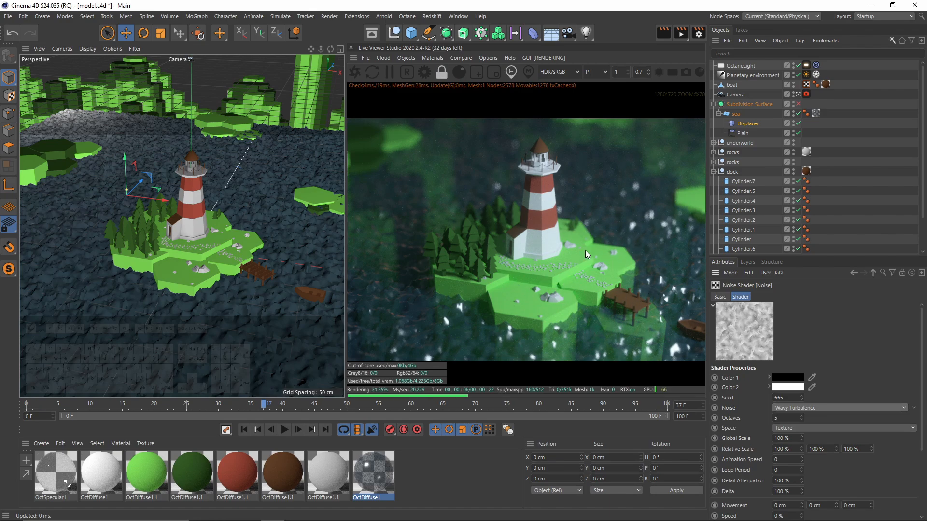
pyautogui.doubleClick(792, 438)
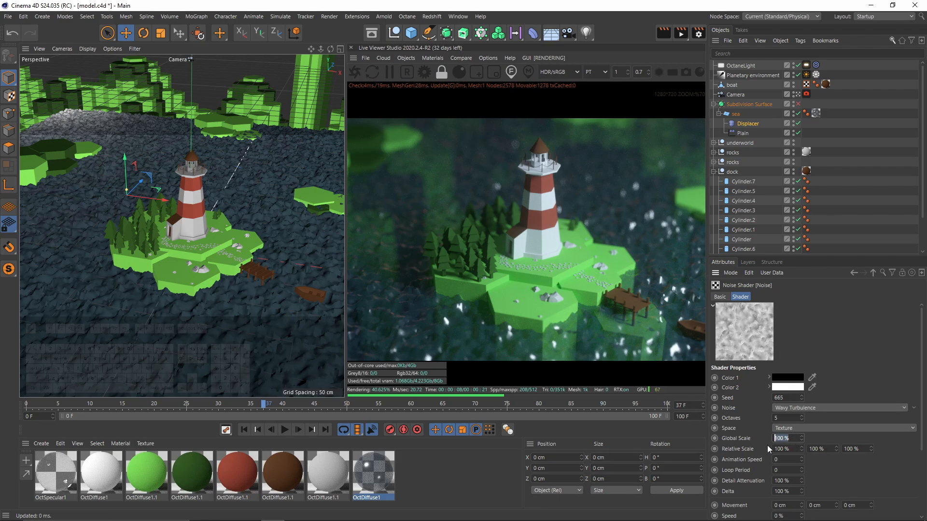
pyautogui.press('Return')
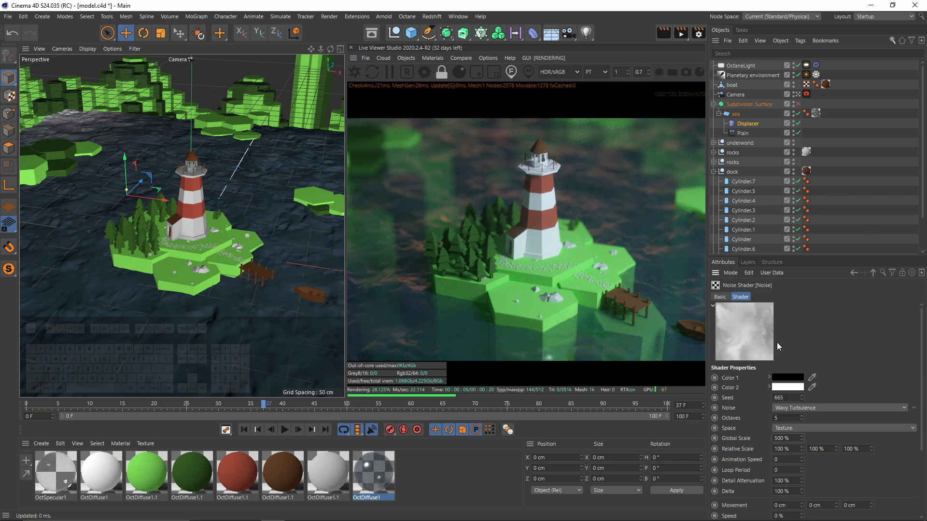
# Open the Displacer's object properties, pause the live render and play the animation from the first frame to check the waves
pyautogui.click(748, 123)
pyautogui.click(768, 298)
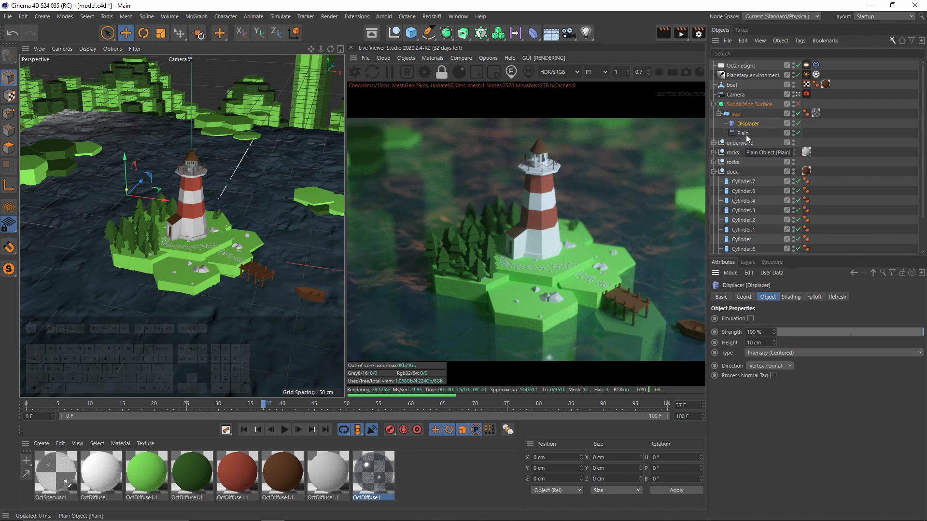
pyautogui.click(244, 429)
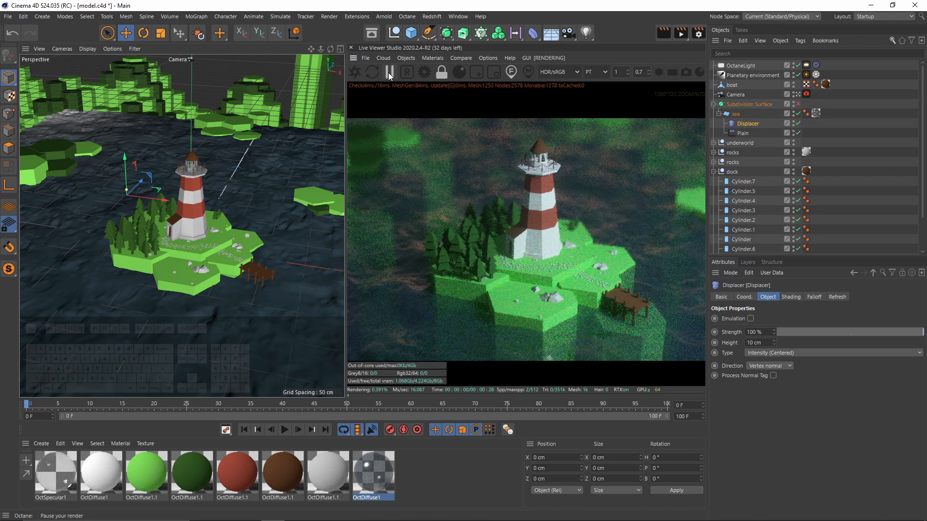
pyautogui.click(389, 72)
pyautogui.click(284, 429)
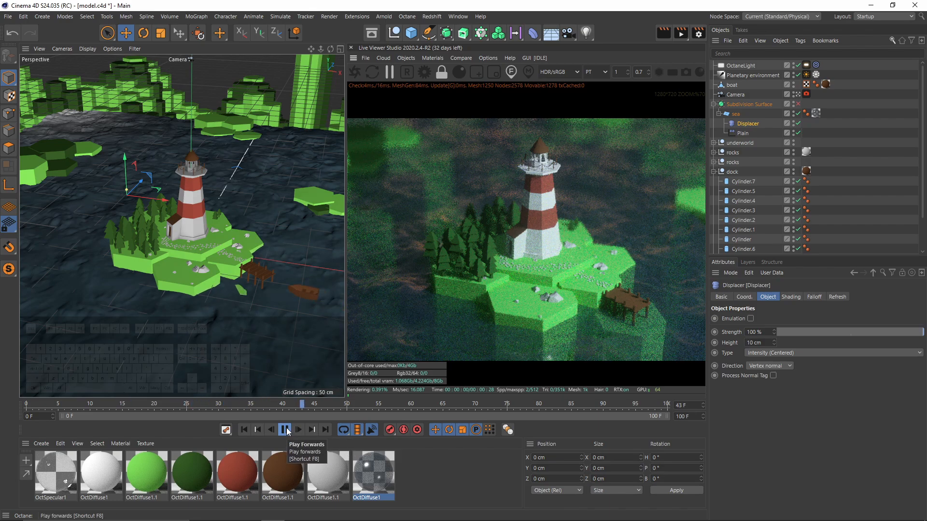
pyautogui.click(285, 429)
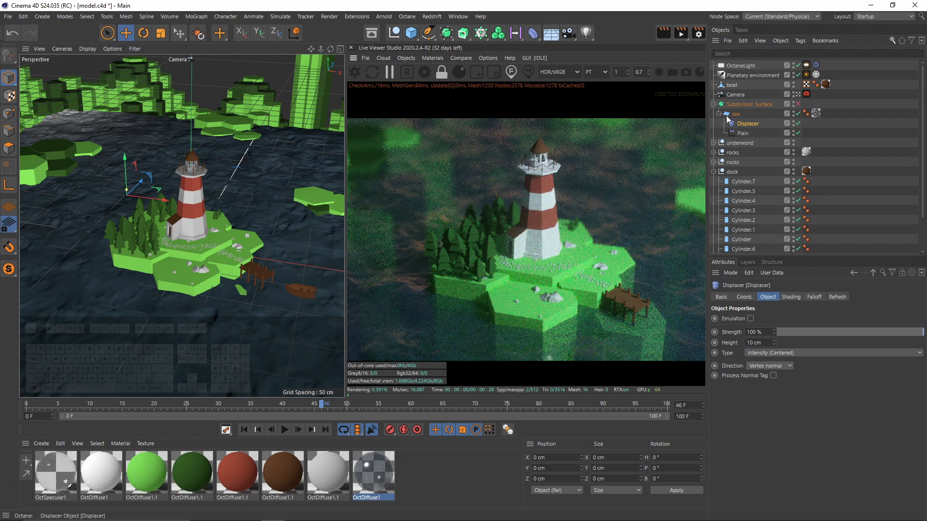
# Set the sea Displacer's height to 3 cm
pyautogui.click(765, 343)
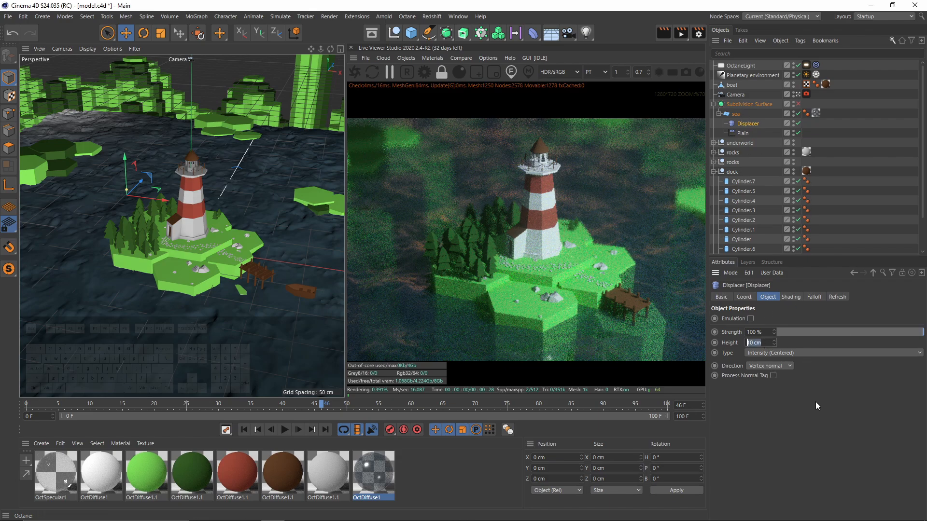
pyautogui.write('3')
pyautogui.press('Return')
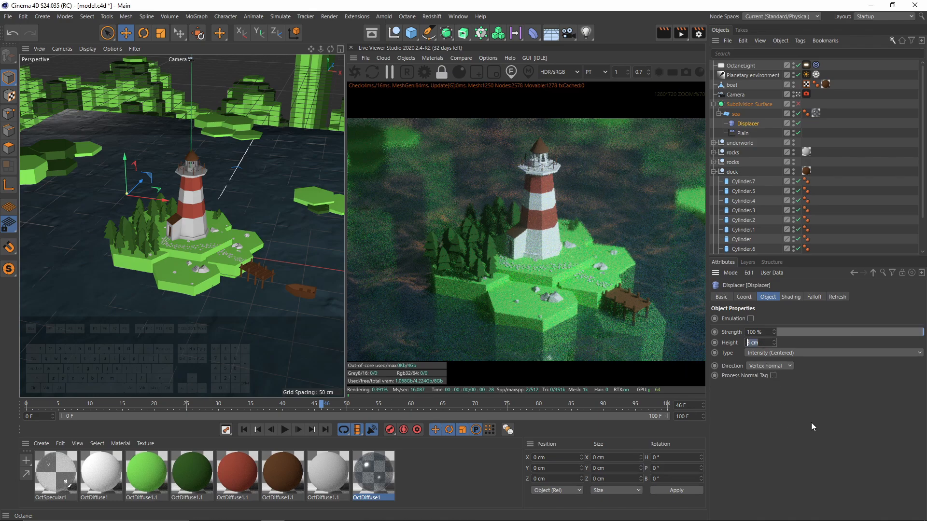
# Set the Displacer noise shader's Animation Speed to 1 and preview the animation from the first frame
pyautogui.click(791, 297)
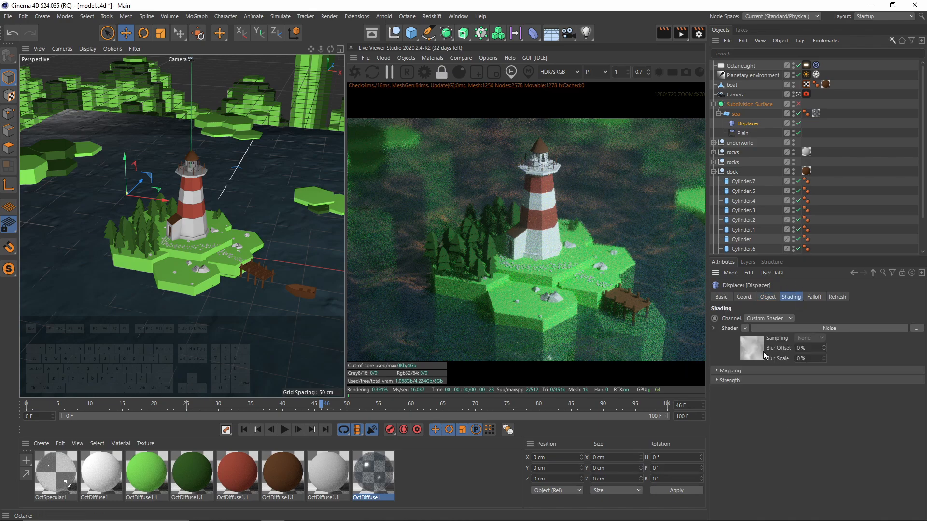
pyautogui.click(763, 351)
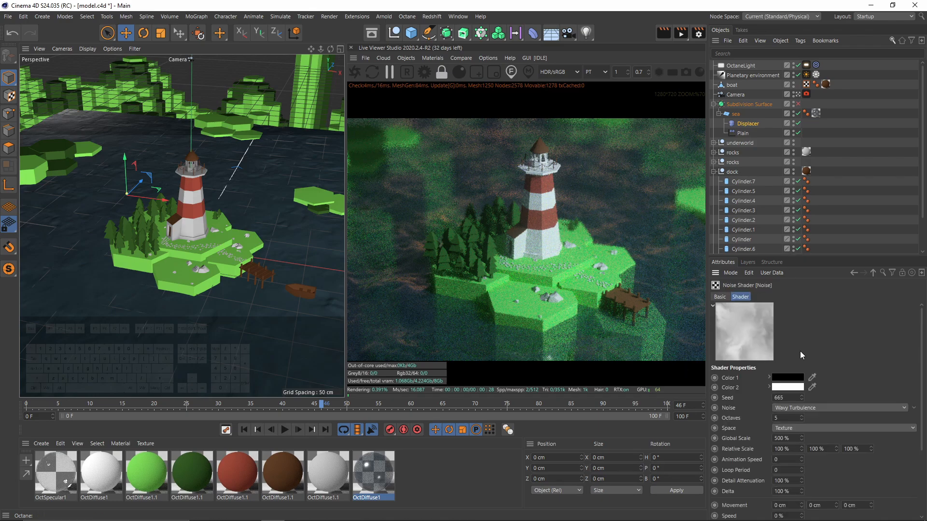
pyautogui.click(840, 472)
pyautogui.click(240, 434)
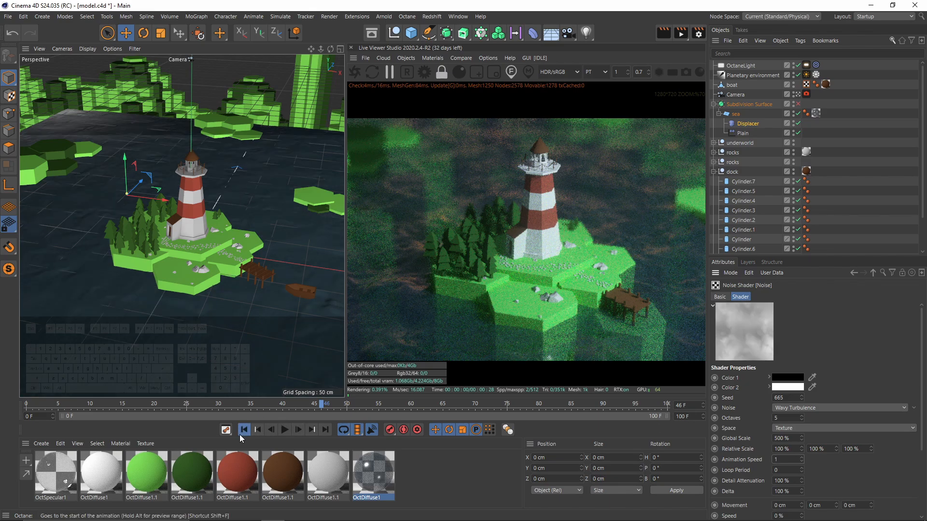
pyautogui.click(285, 430)
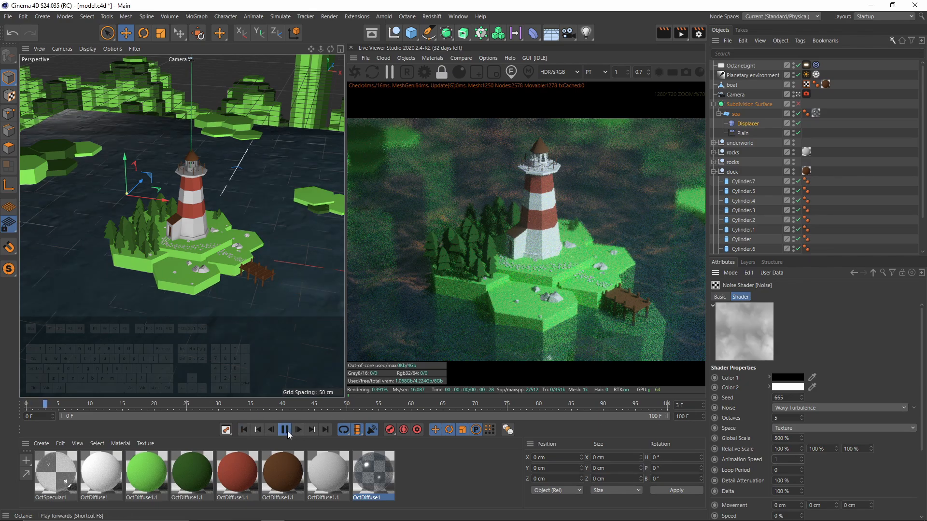
pyautogui.click(285, 430)
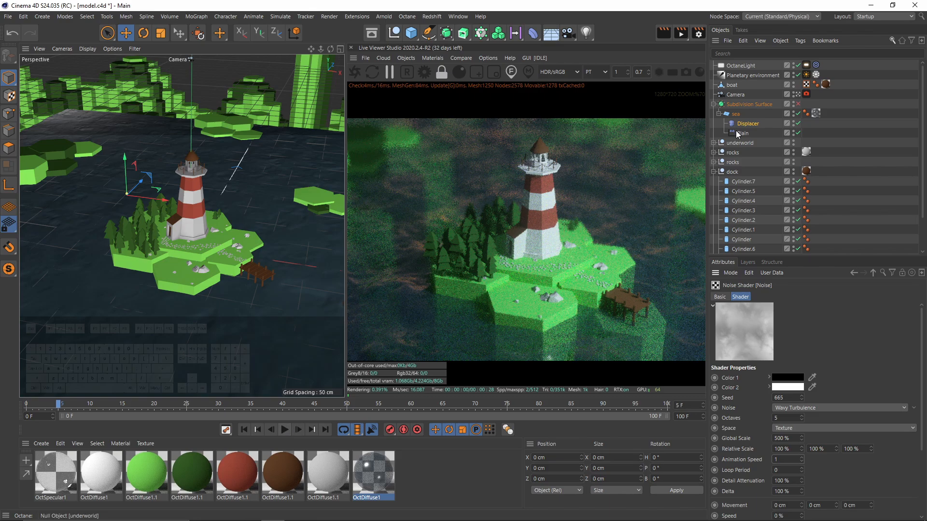
# Disable the Plain effector on the sea and play the animation to preview the noise waves alone
pyautogui.click(797, 133)
pyautogui.click(285, 430)
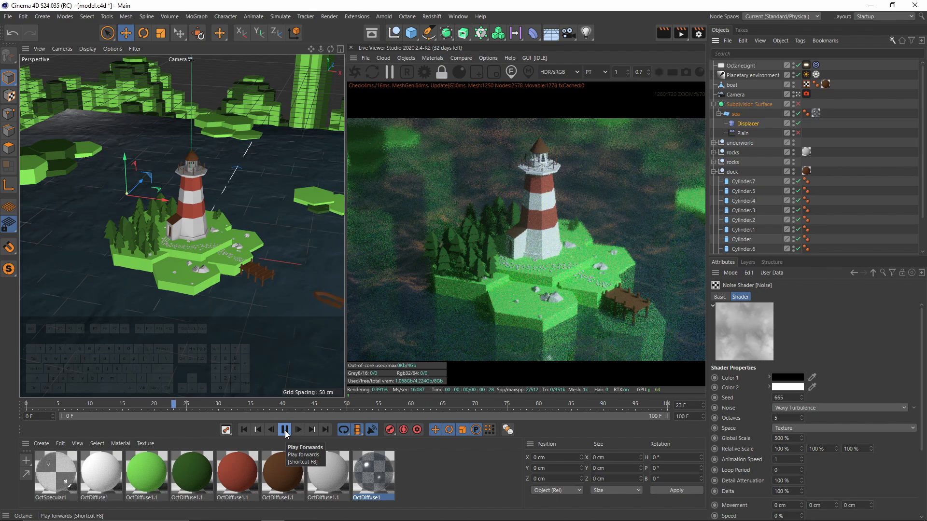
pyautogui.click(286, 430)
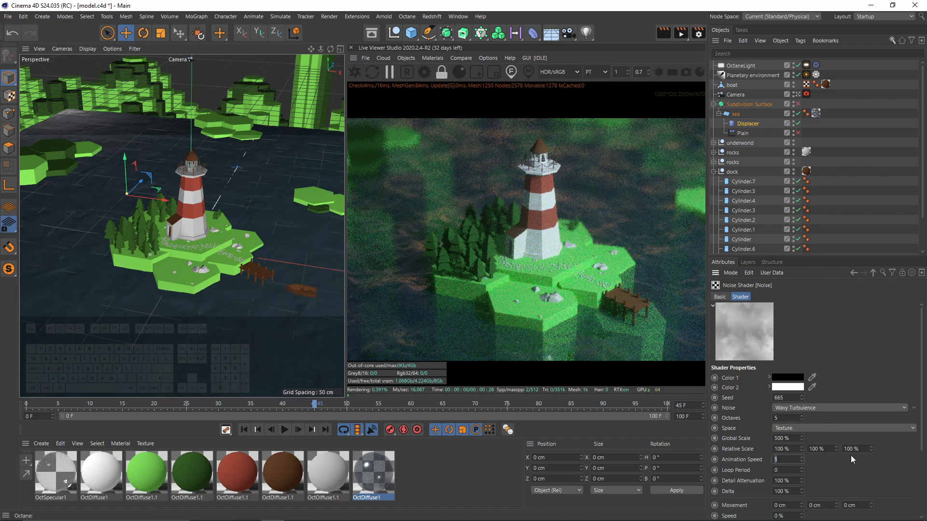
# Set the noise shader's Animation Speed to 0.5 and replay the animation from the first frame
pyautogui.write('0.5')
pyautogui.press('Return')
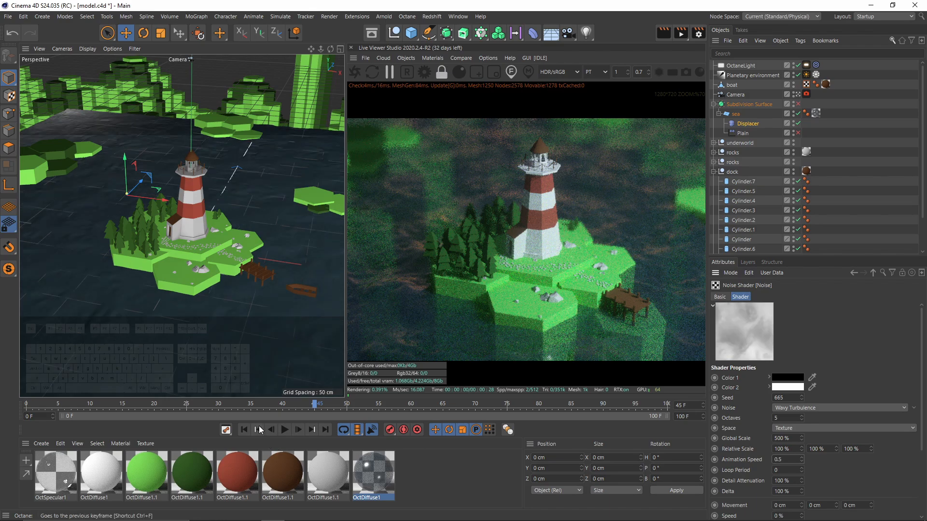
pyautogui.click(245, 428)
pyautogui.click(284, 431)
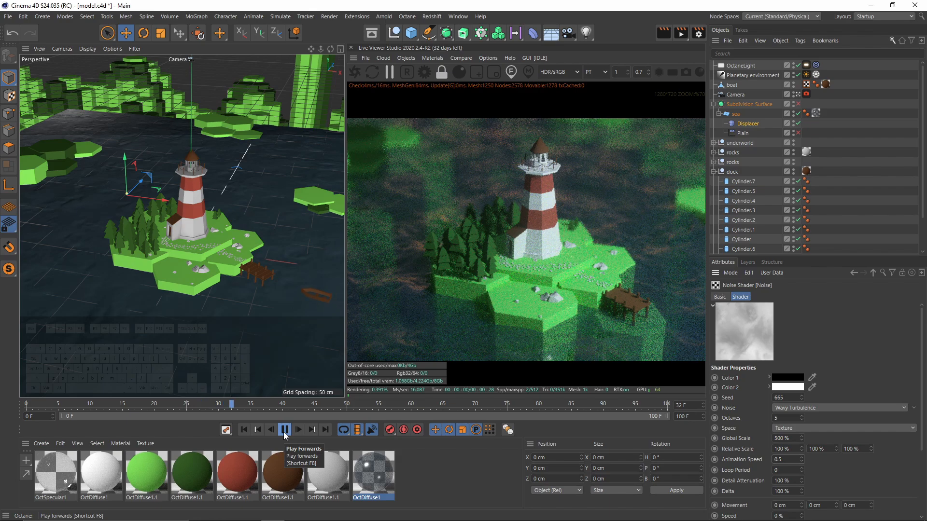
pyautogui.click(284, 431)
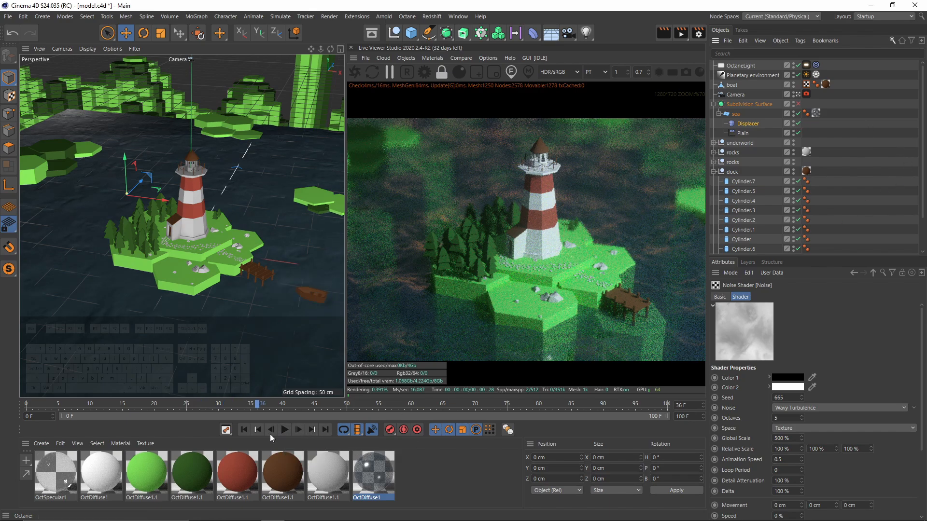
# Re-enable the Plain effector and clear the Freeze layers in its falloff at the first frame, playing the animation to check the wake
pyautogui.click(244, 429)
pyautogui.click(743, 133)
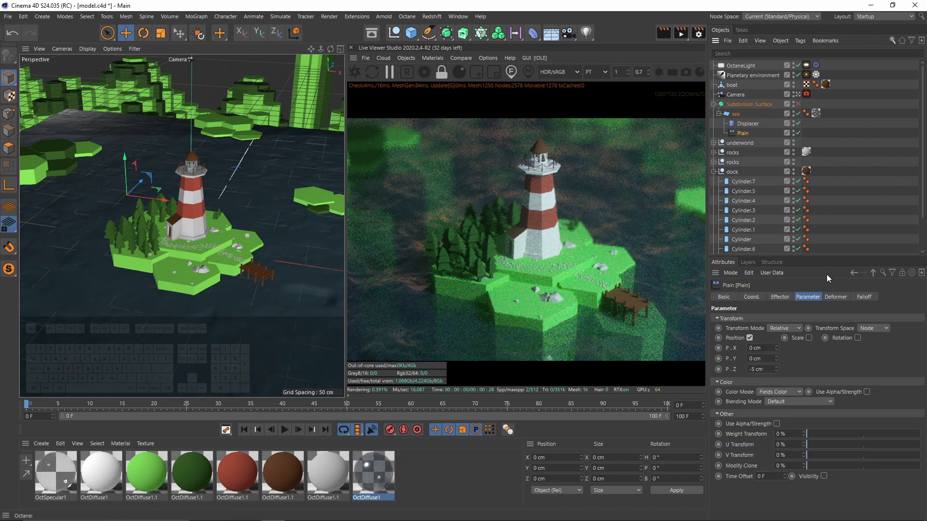
pyautogui.click(864, 296)
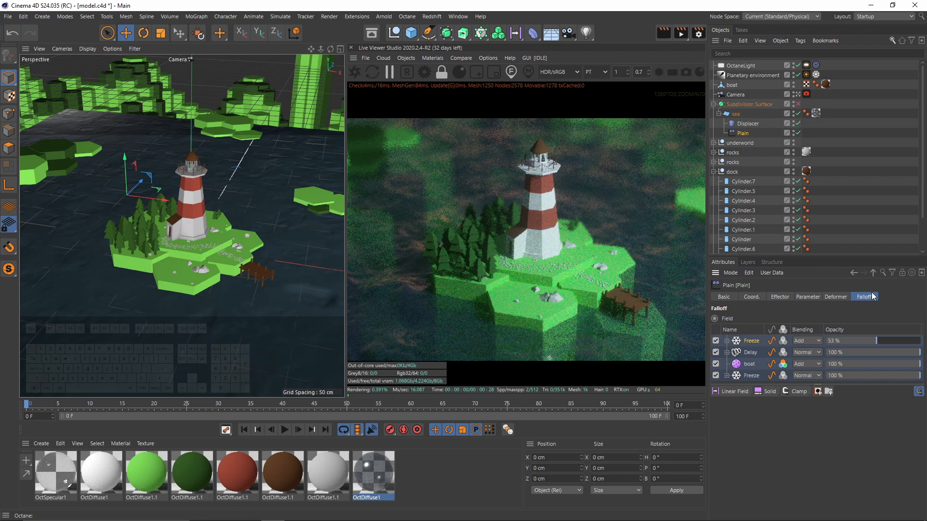
pyautogui.click(738, 376)
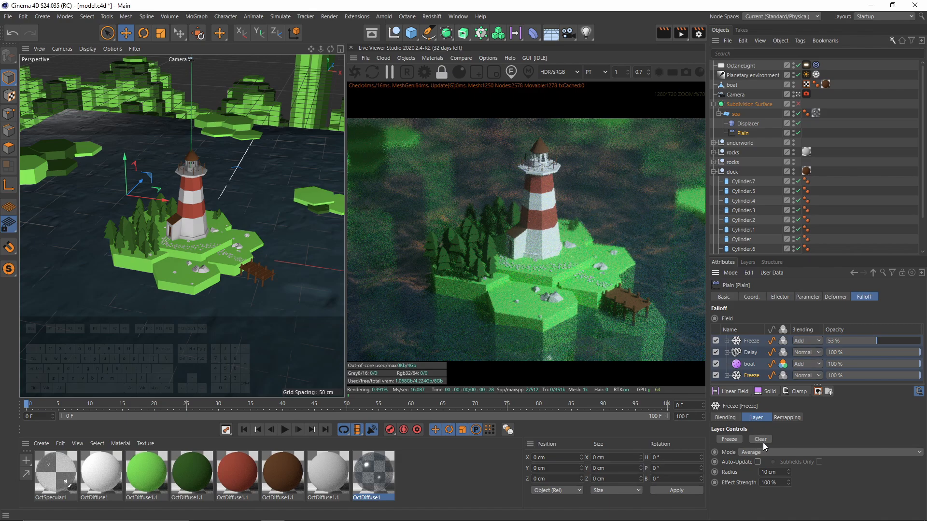
pyautogui.click(281, 430)
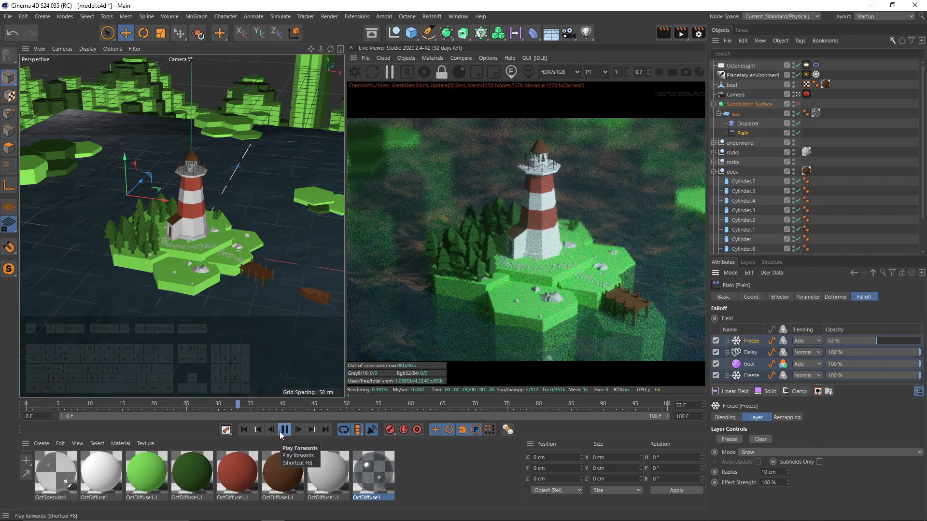
pyautogui.click(279, 432)
# Set the sea Displacer's height to 5 cm
pyautogui.click(748, 124)
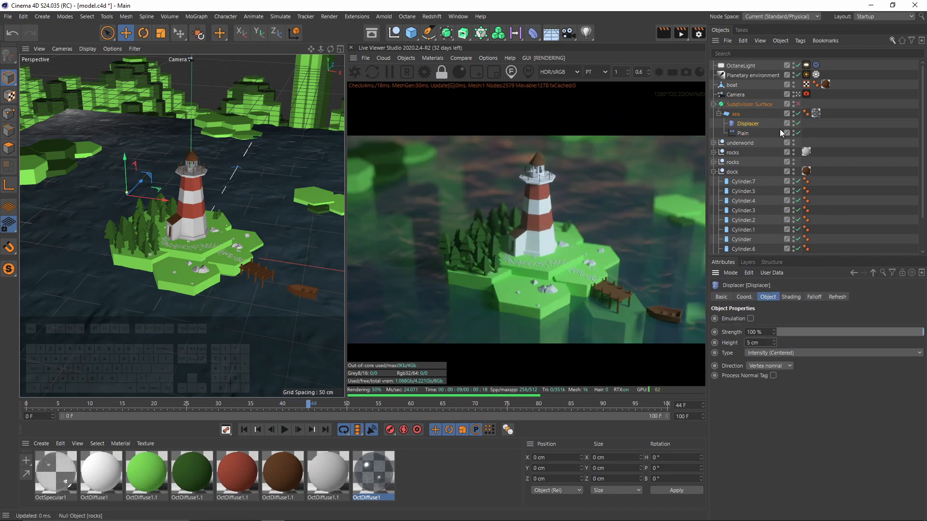
# Move the OctaneLight in the top view to about X 469 cm, Z -303 cm, nearer the camera side
pyautogui.click(806, 65)
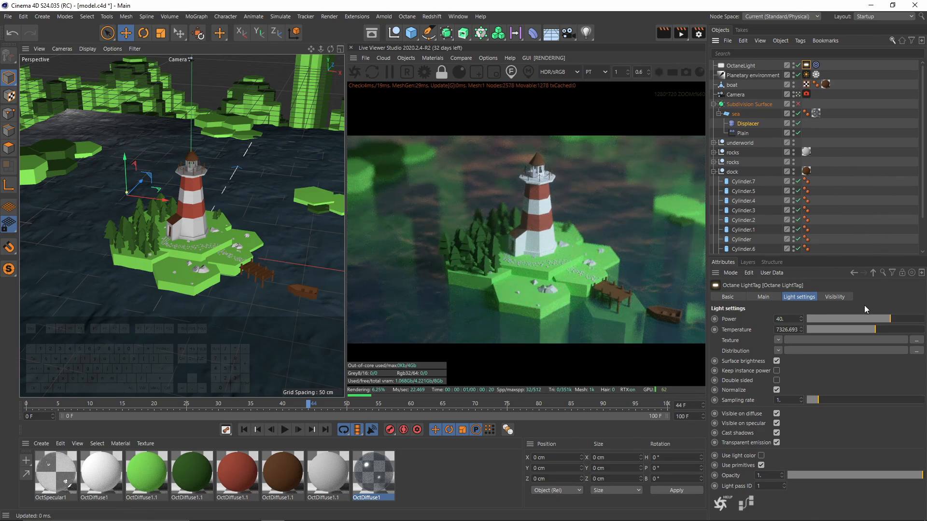
pyautogui.middleClick(270, 157)
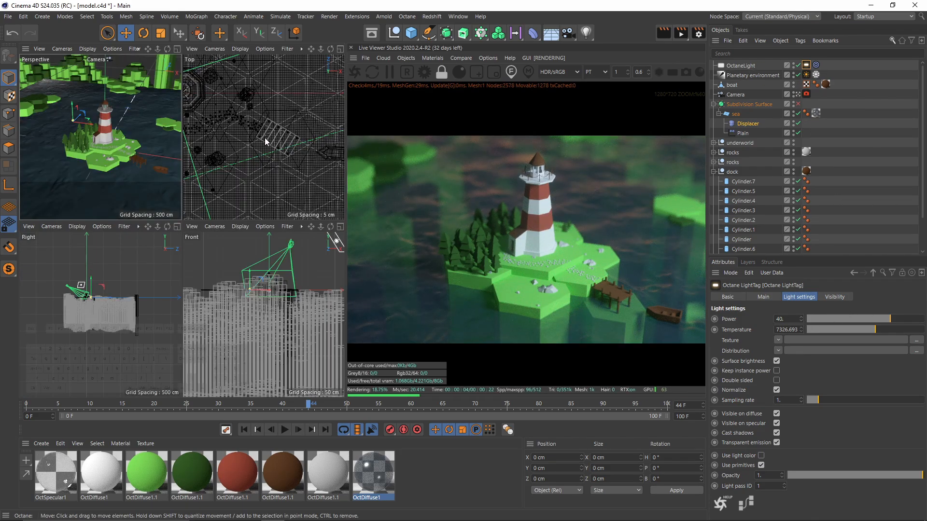
pyautogui.middleClick(265, 138)
pyautogui.scroll(-5, 186, 185)
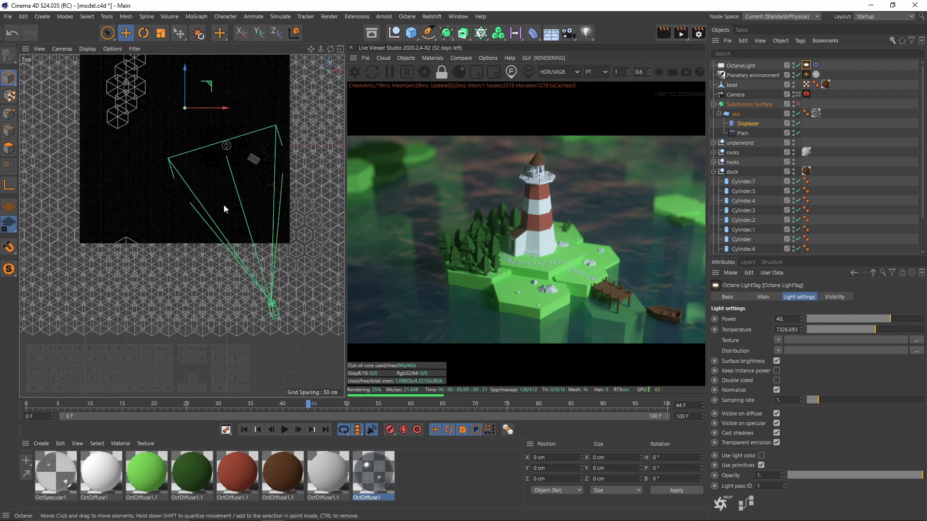
pyautogui.click(740, 65)
pyautogui.press('F5')
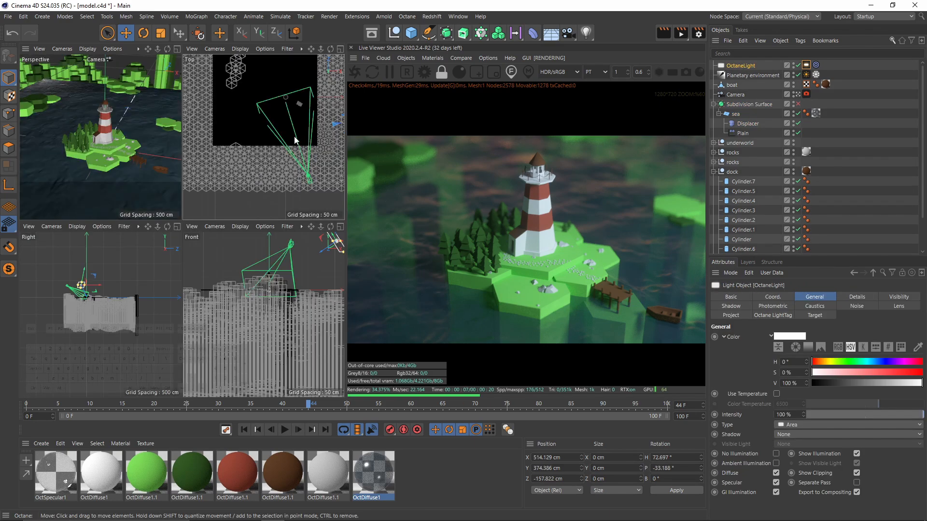
pyautogui.keyDown('alt'); pyautogui.moveTo(319, 110); pyautogui.dragTo(279, 144, button='middle'); pyautogui.keyUp('alt')
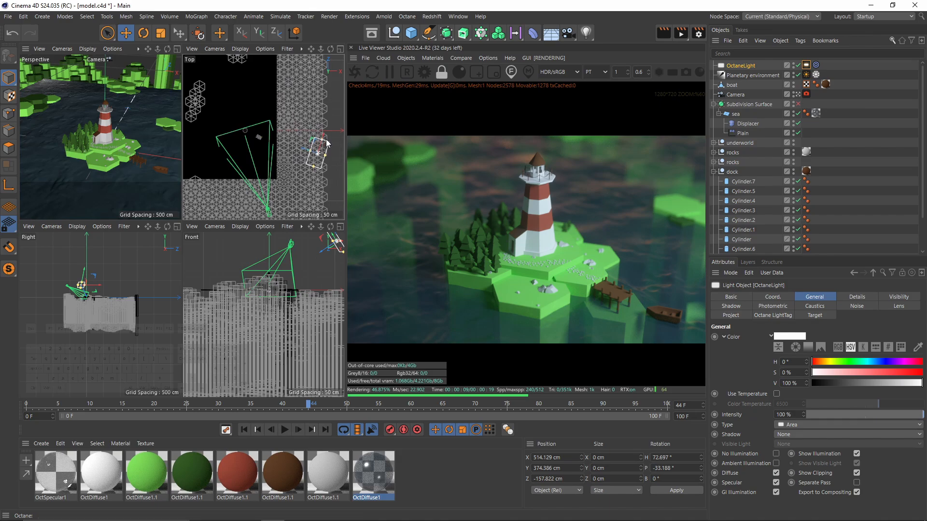
pyautogui.moveTo(321, 148); pyautogui.dragTo(312, 171)
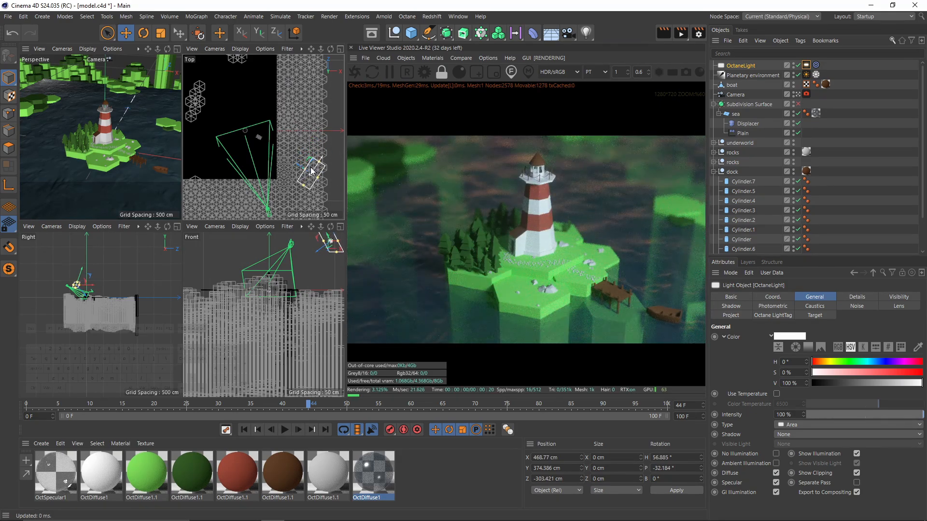
# Set the power of the OctaneLight's light tag to 20
pyautogui.click(806, 65)
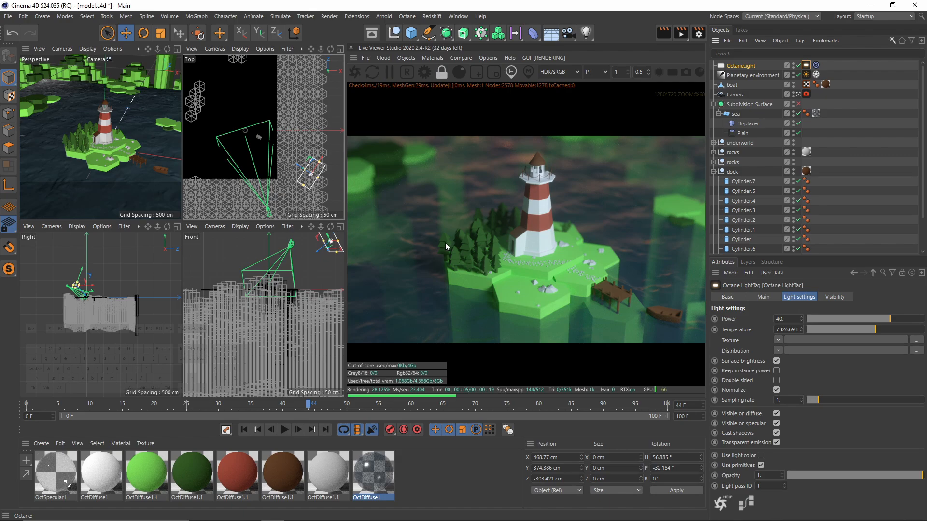
pyautogui.moveTo(788, 317); pyautogui.dragTo(745, 309)
pyautogui.write('20')
pyautogui.press('Return')
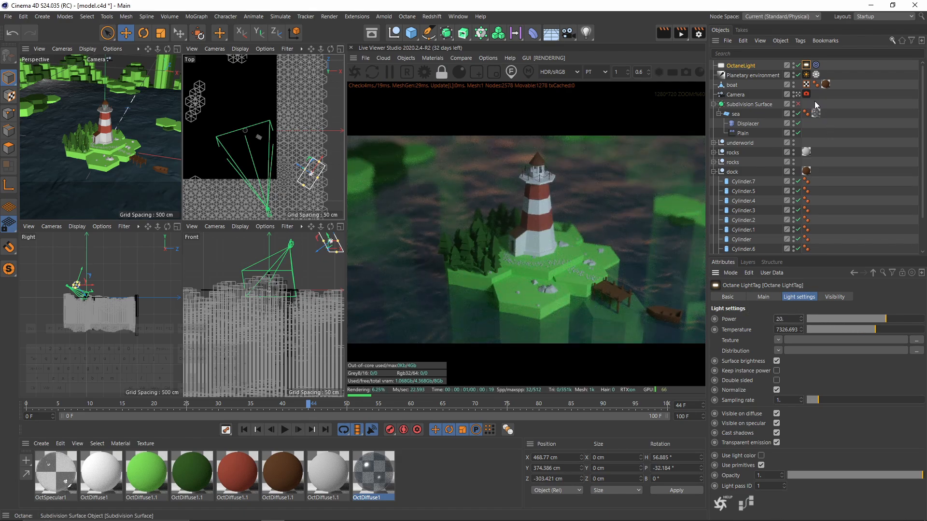
# Raise the camera imager's exposure to about 3.42 and highlight compression to about 0.66 in the camera's Octane tag
pyautogui.click(806, 94)
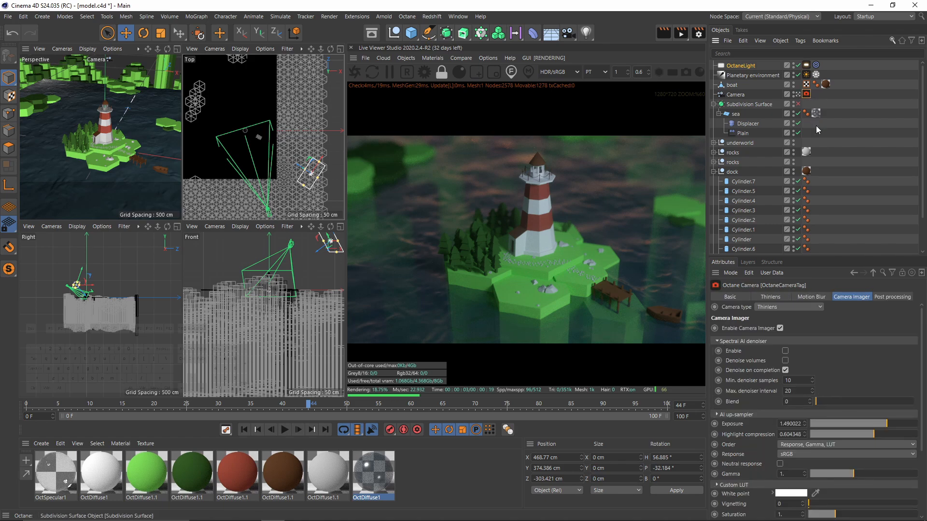
pyautogui.click(891, 296)
pyautogui.click(852, 297)
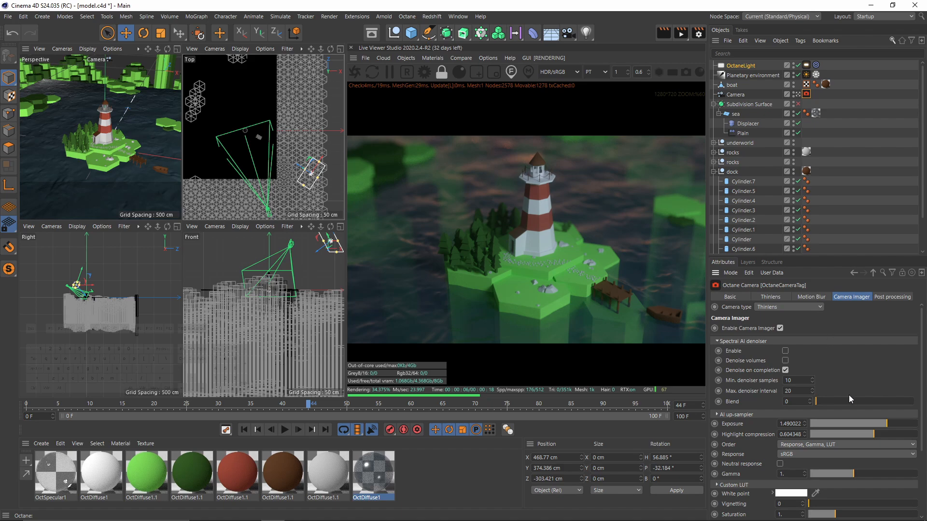
pyautogui.moveTo(889, 422); pyautogui.dragTo(893, 426)
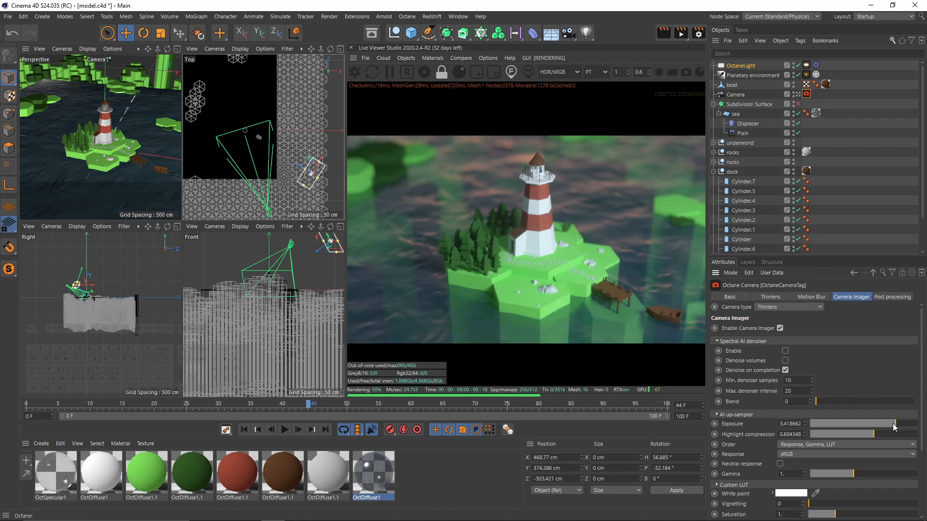
pyautogui.scroll(5, 533, 230)
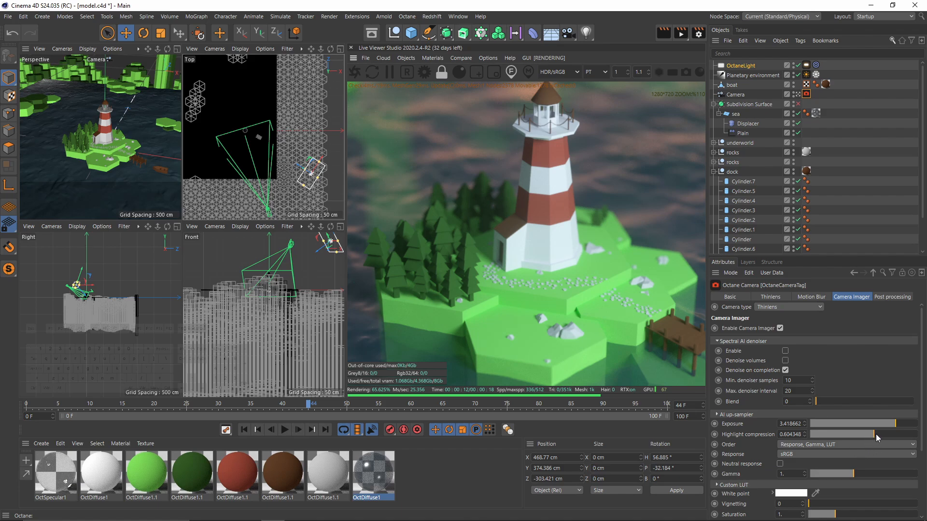
pyautogui.moveTo(877, 435); pyautogui.dragTo(879, 436)
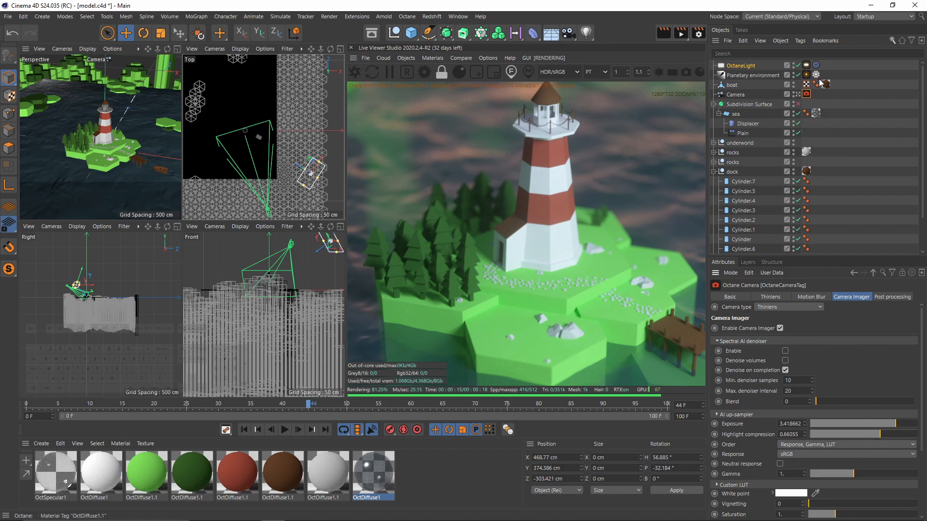
# Warm the OctaneLight by lowering its light tag's temperature to about 4927
pyautogui.click(806, 65)
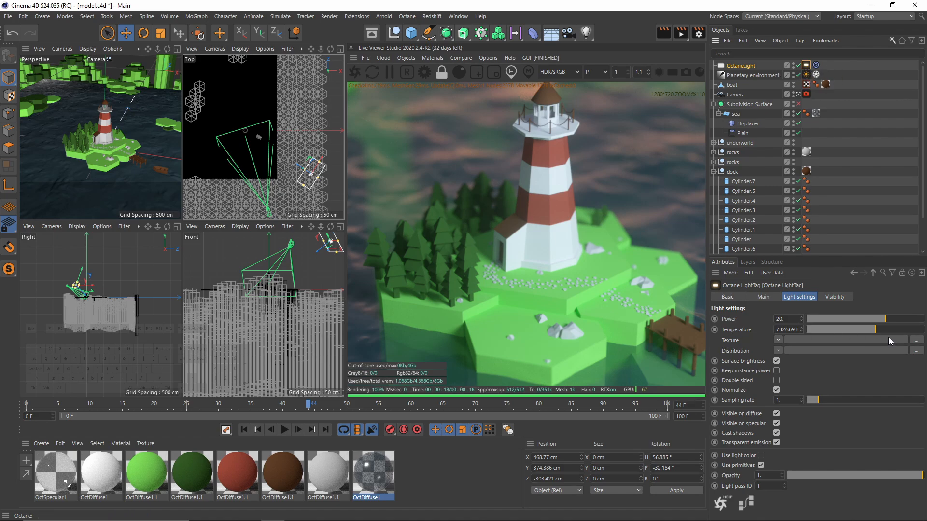
pyautogui.moveTo(871, 329); pyautogui.dragTo(852, 329)
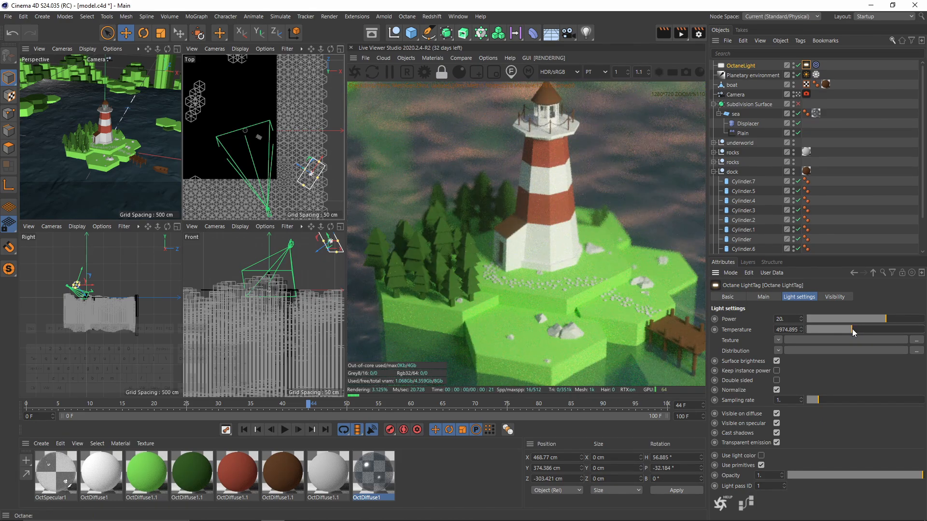
pyautogui.scroll(-3, 574, 254)
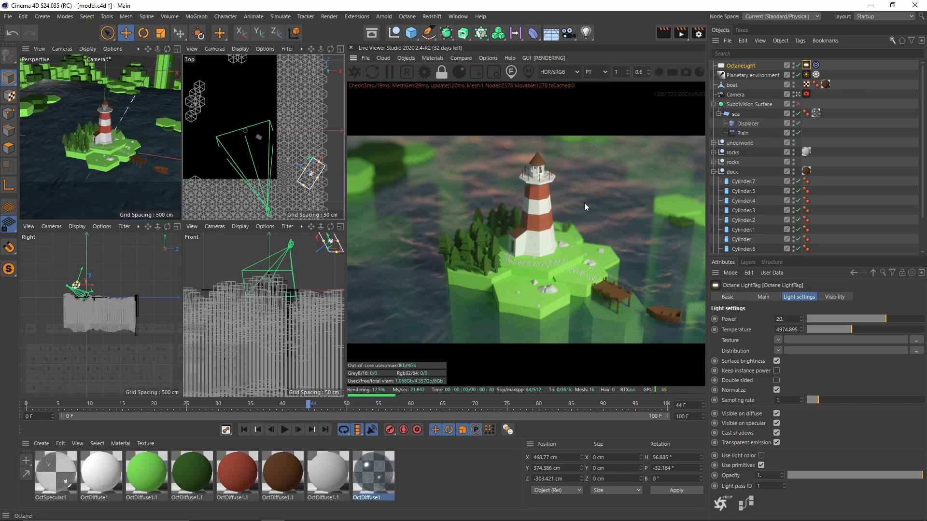
pyautogui.moveTo(845, 328); pyautogui.dragTo(851, 331)
pyautogui.scroll(1, 576, 218)
pyautogui.scroll(2, 575, 218)
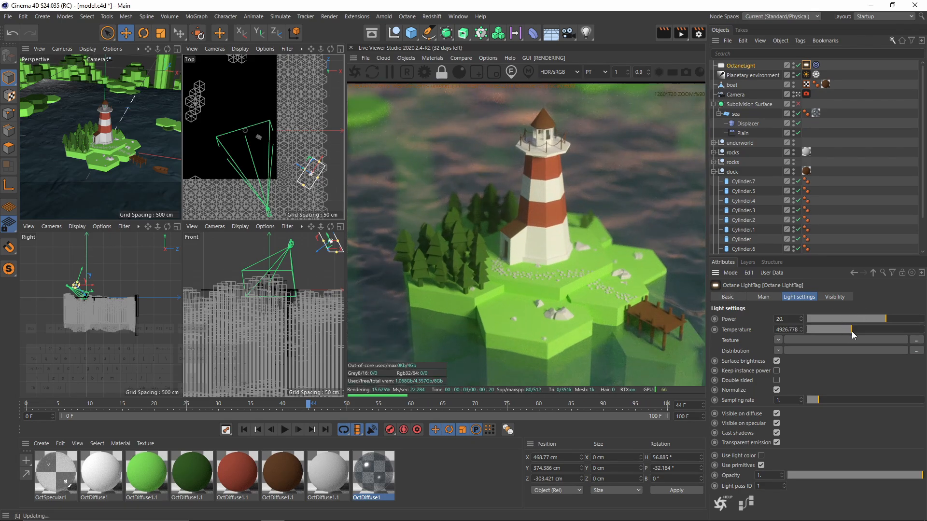
# Set the camera imager's exposure to about 4.14 and highlight compression to about 0.73, inspecting the render up close
pyautogui.click(807, 94)
pyautogui.moveTo(889, 423); pyautogui.dragTo(895, 428)
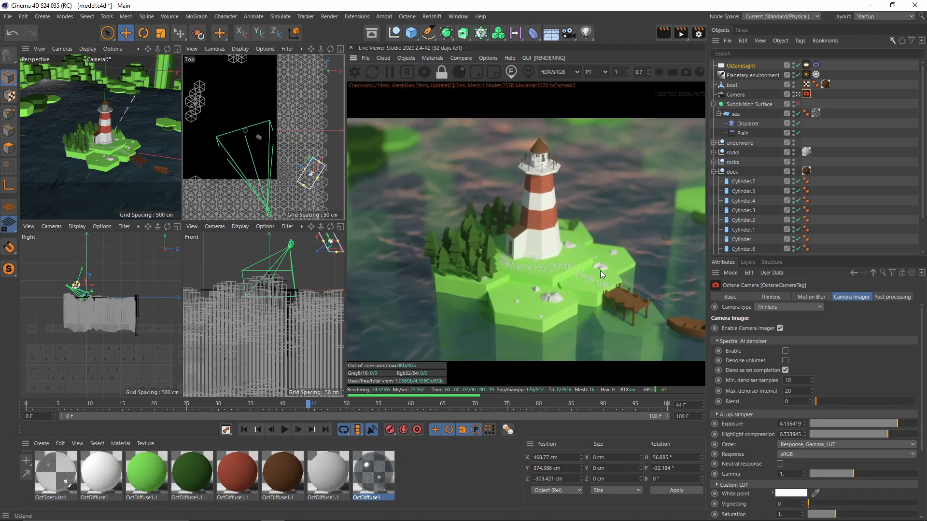
pyautogui.scroll(2, 600, 270)
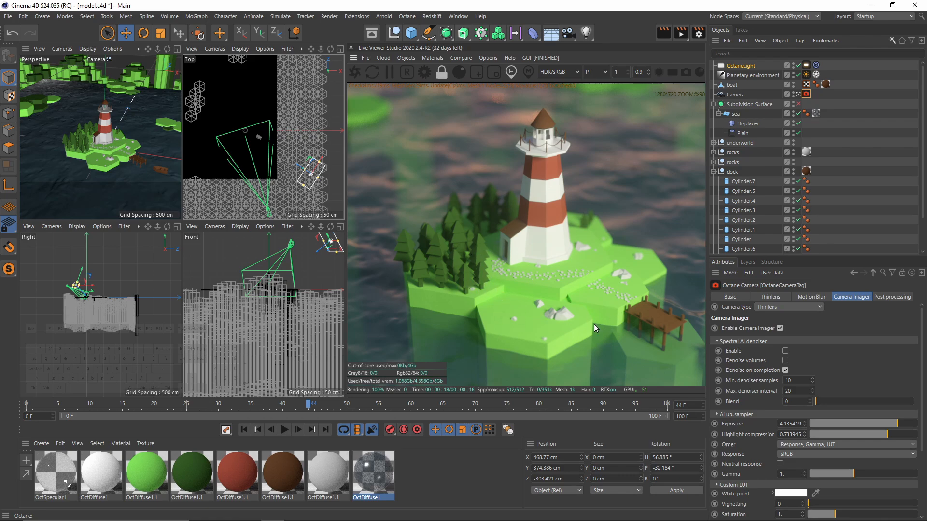
pyautogui.scroll(1, 506, 251)
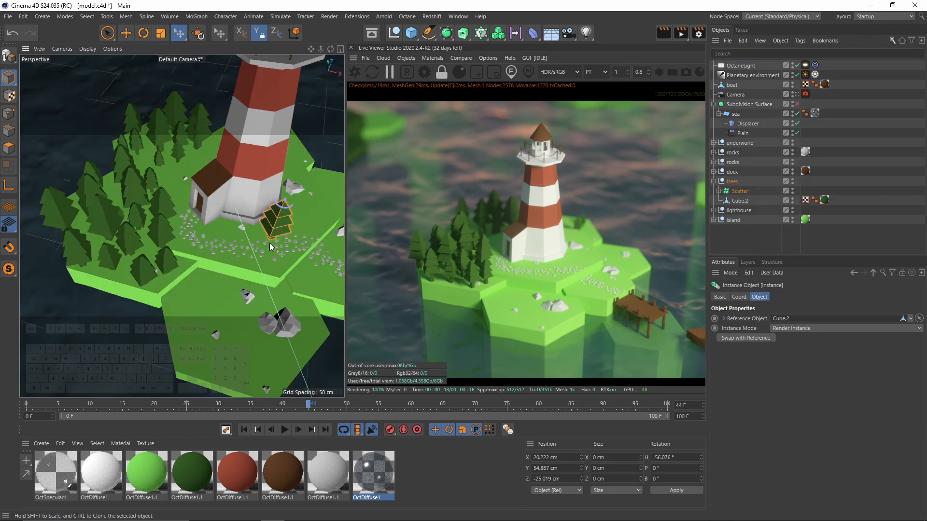
# Reposition Cube.2 tree instances on the green tiles beside and behind the lighthouse, checking the arrangement against the scene camera
pyautogui.scroll(3, 270, 242)
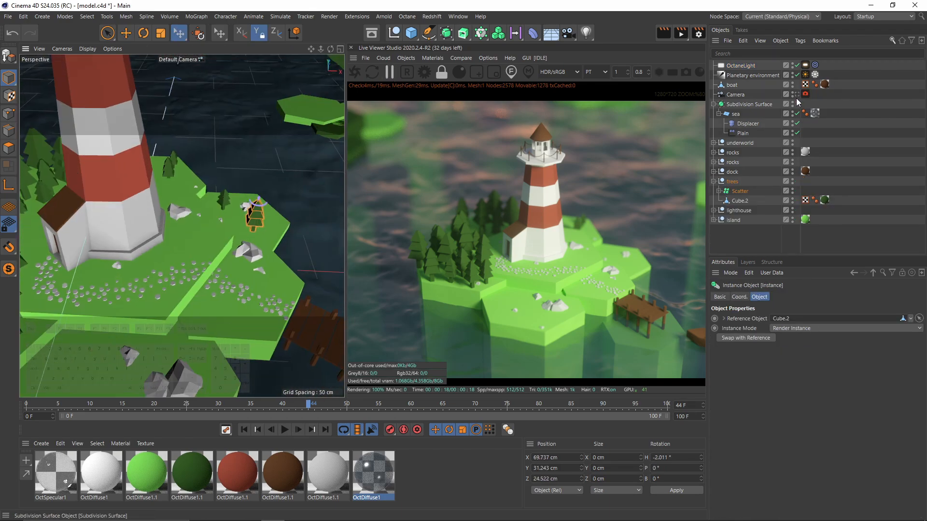
pyautogui.moveTo(255, 216); pyautogui.dragTo(213, 207)
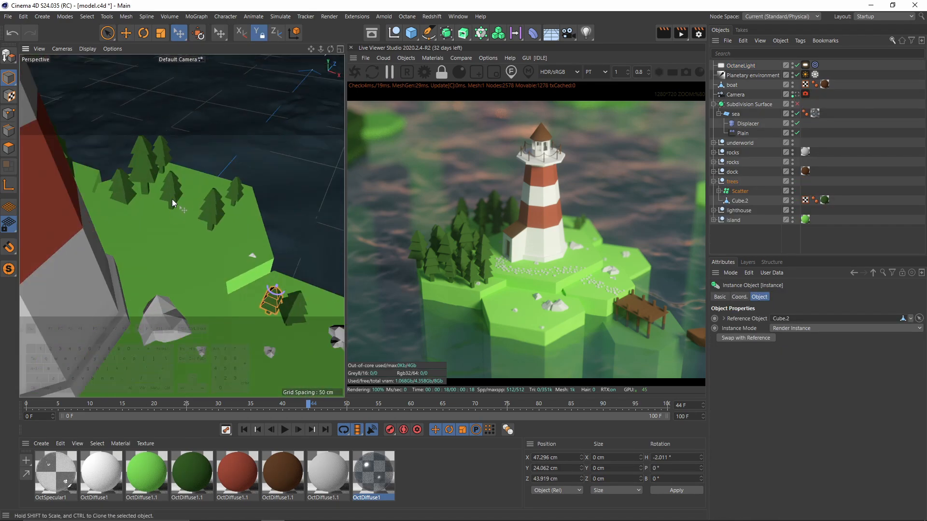
pyautogui.click(794, 95)
pyautogui.click(797, 96)
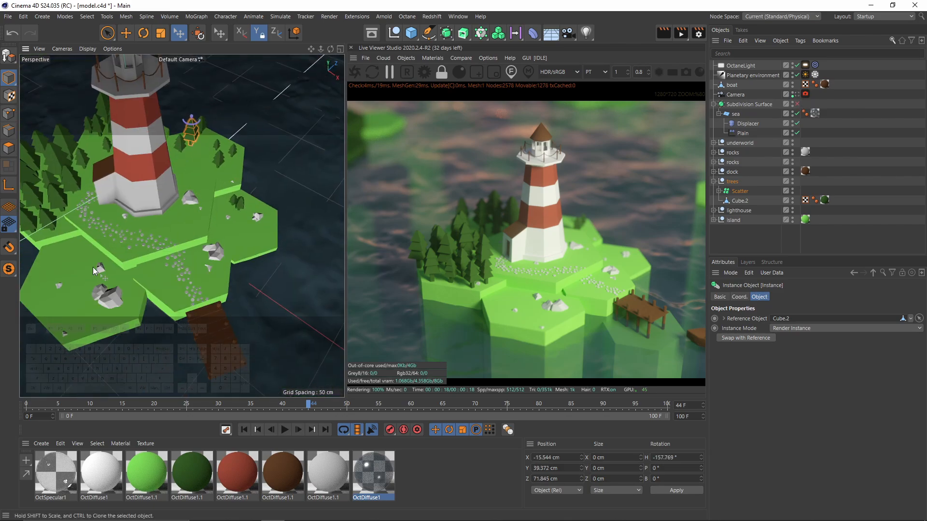
pyautogui.moveTo(192, 137); pyautogui.dragTo(184, 169)
pyautogui.click(797, 95)
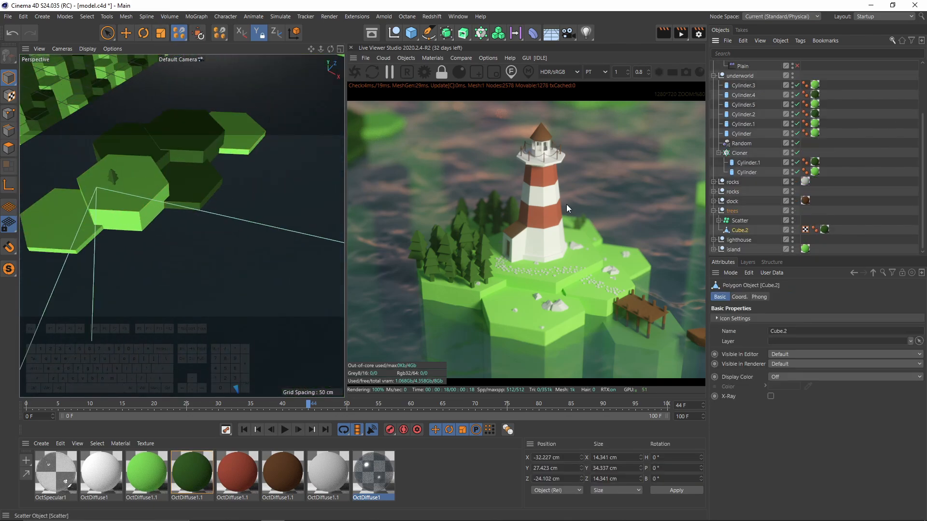
# Scatter Cube.2 trees over the hexagon islands around the lighthouse island, undoing the last placement
pyautogui.moveTo(734, 65); pyautogui.dragTo(732, 211)
pyautogui.click(740, 230)
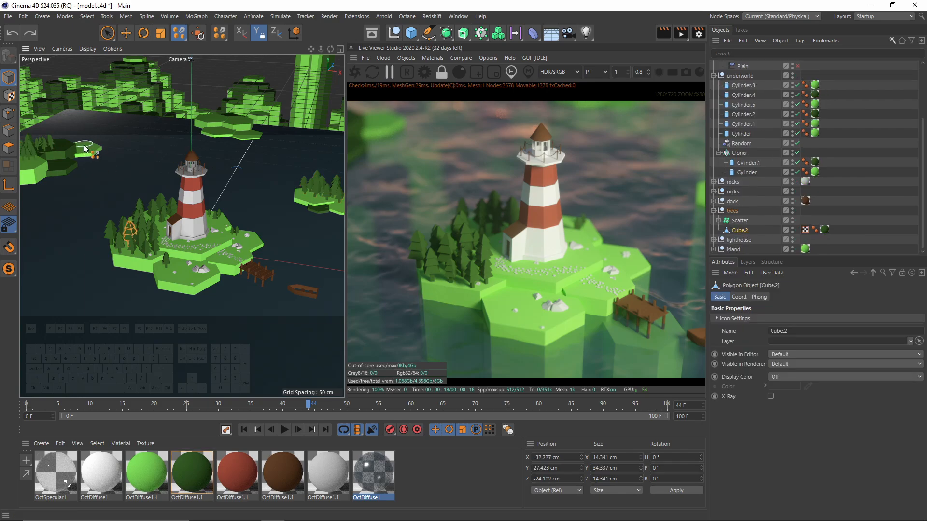
pyautogui.click(87, 149)
pyautogui.hotkey('ctrl', 'z')
# Turn off edit mode on the trees' Scatter object and re-enable the sea's Plain effector, reviewing the new trees in the render
pyautogui.click(739, 221)
pyautogui.click(769, 318)
pyautogui.click(797, 66)
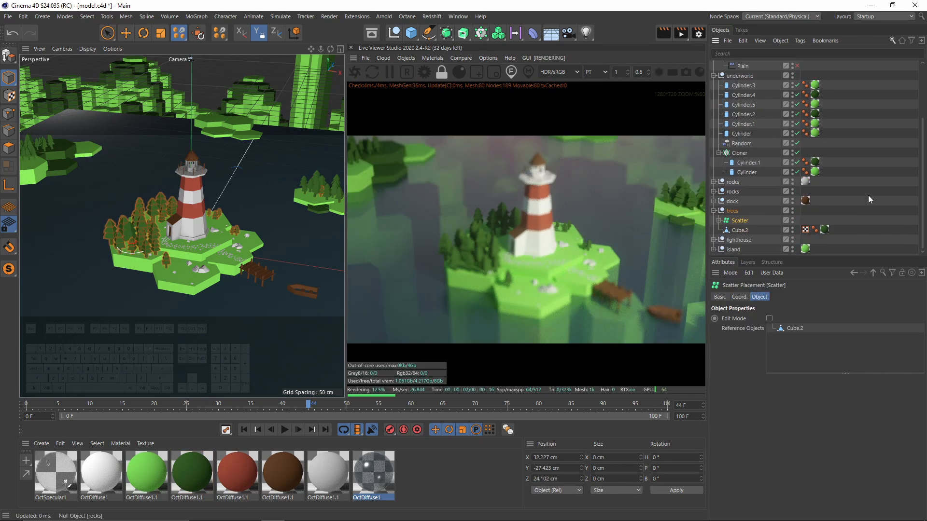
pyautogui.scroll(3, 867, 195)
pyautogui.moveTo(615, 262); pyautogui.dragTo(550, 239, button='middle')
pyautogui.scroll(-1, 551, 237)
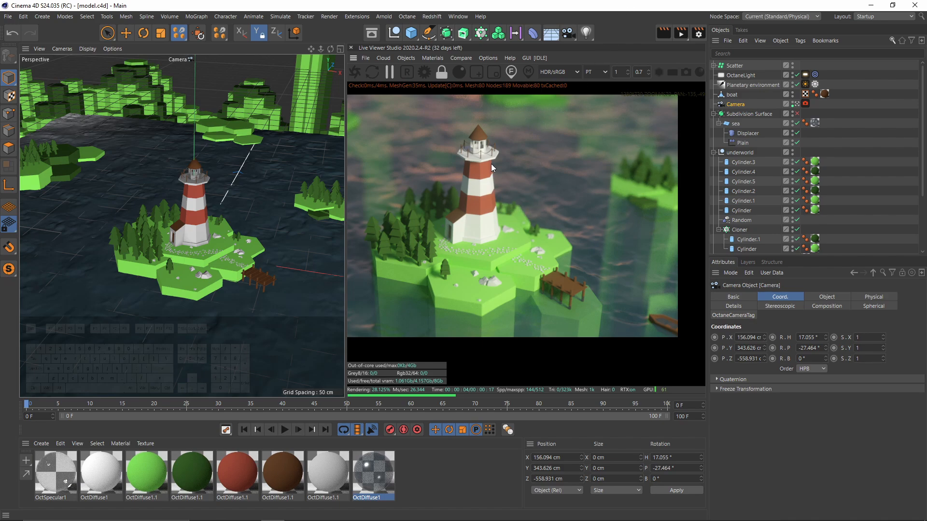
# Check the project's frame rate setting and keyframe the camera's position and rotation at frame 0
pyautogui.press('e')
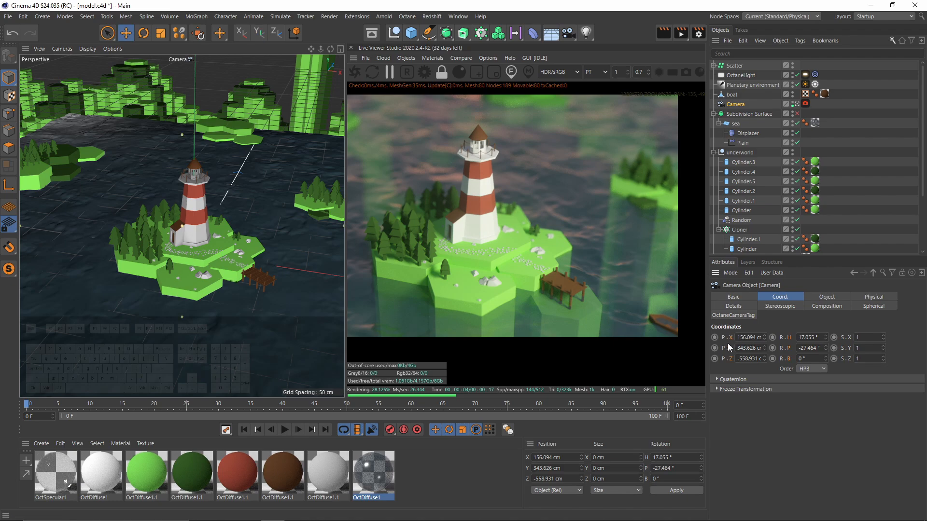
pyautogui.hotkey('ctrl', 'd')
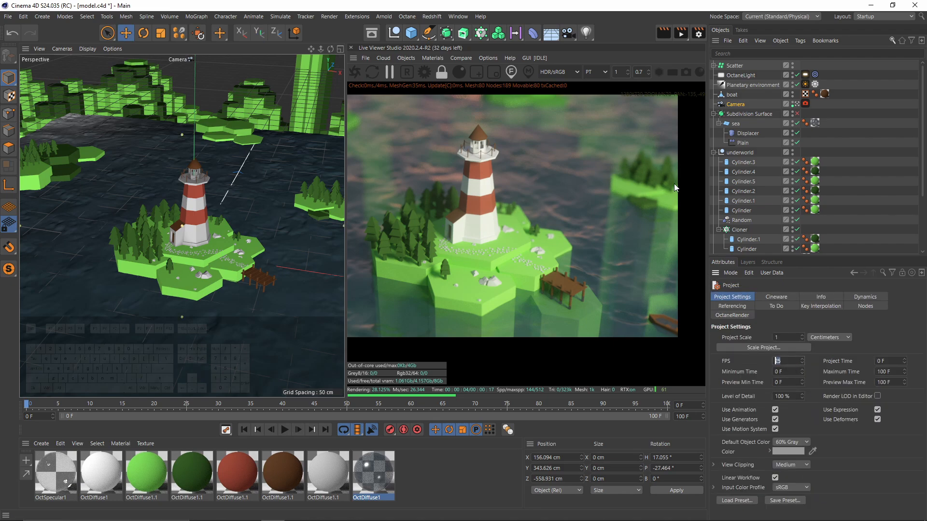
pyautogui.click(753, 106)
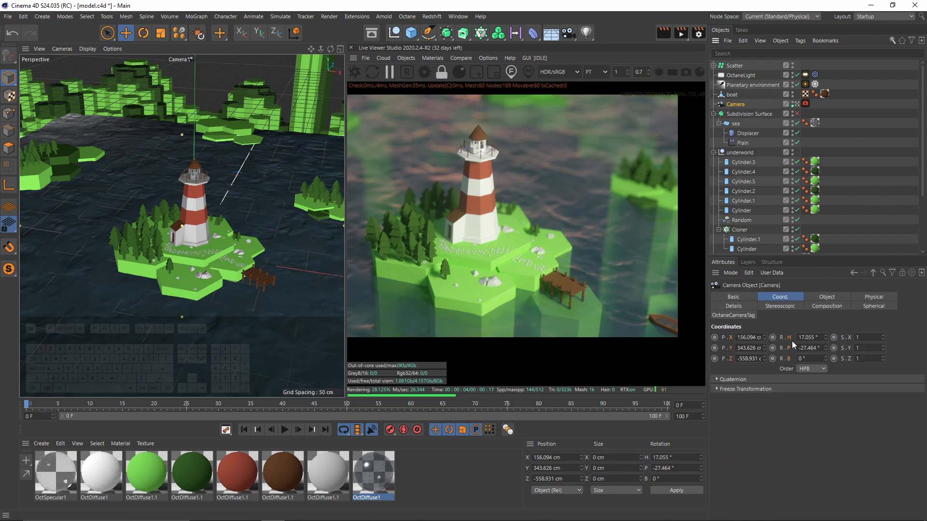
pyautogui.press('ctrl')
# At frame 100, orbit the camera around the lighthouse to about X 199, Y 326, Z -513 cm, heading 22.6°, and keyframe its position and rotation
pyautogui.click(325, 430)
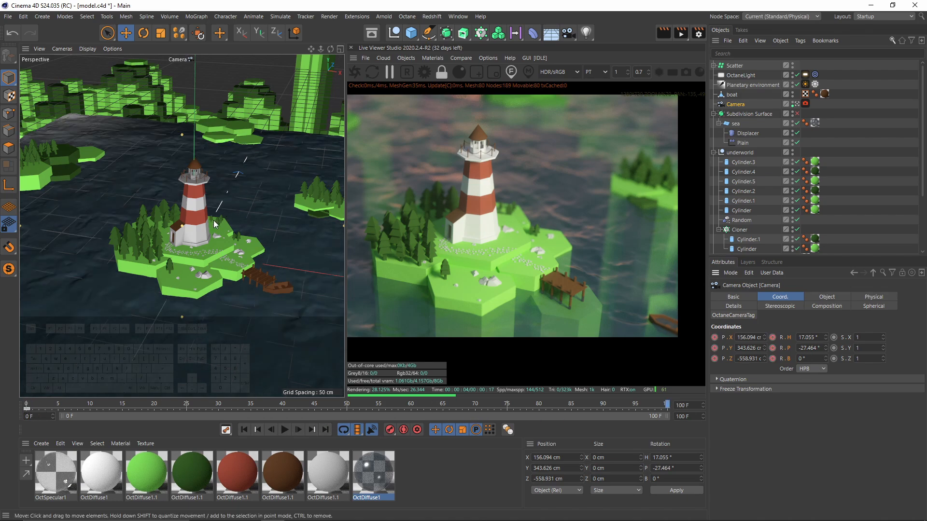
pyautogui.scroll(-4, 761, 155)
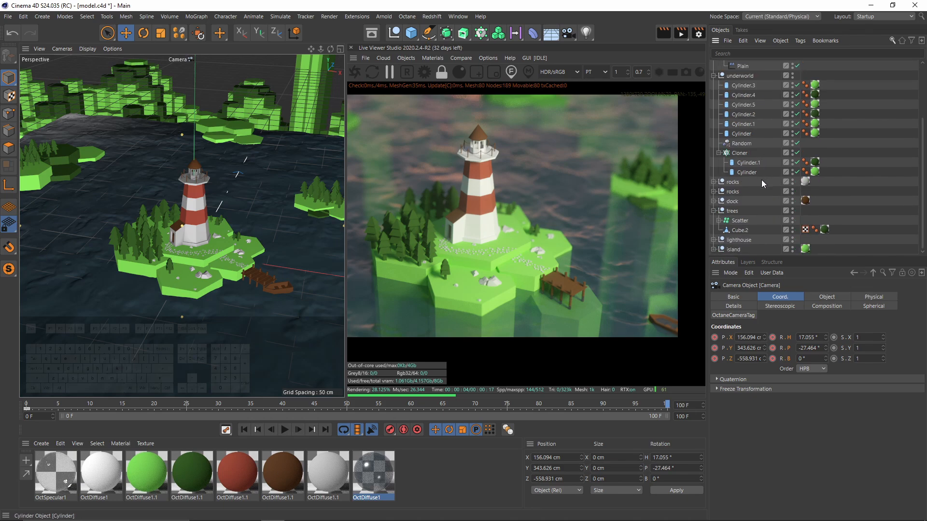
pyautogui.click(736, 243)
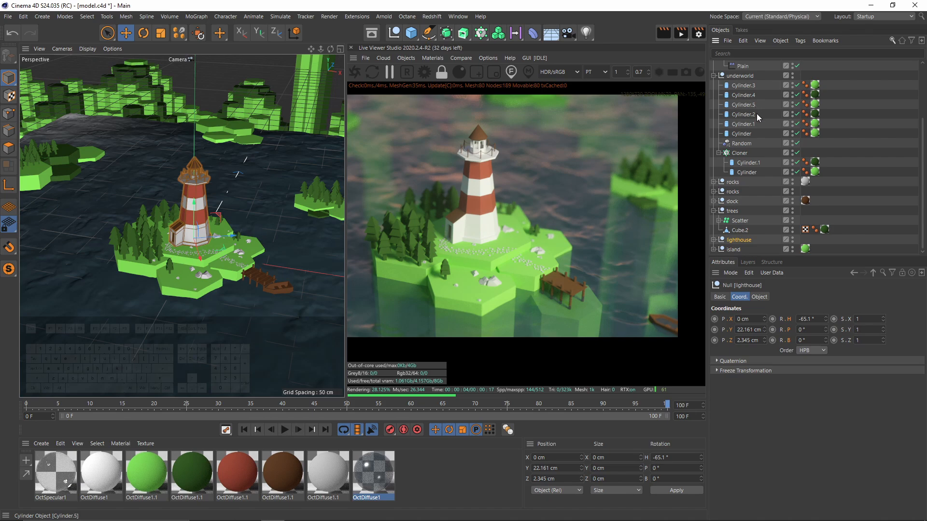
pyautogui.scroll(4, 757, 118)
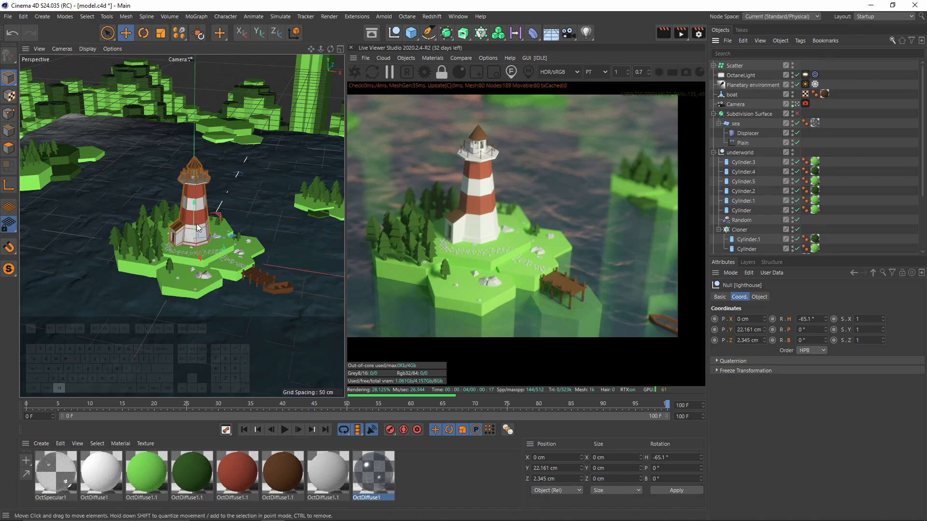
pyautogui.moveTo(199, 222)
pyautogui.keyDown('alt'); pyautogui.mouseDown()
pyautogui.moveTo(189, 226)
pyautogui.moveTo(201, 226)
pyautogui.mouseUp(); pyautogui.keyUp('alt')
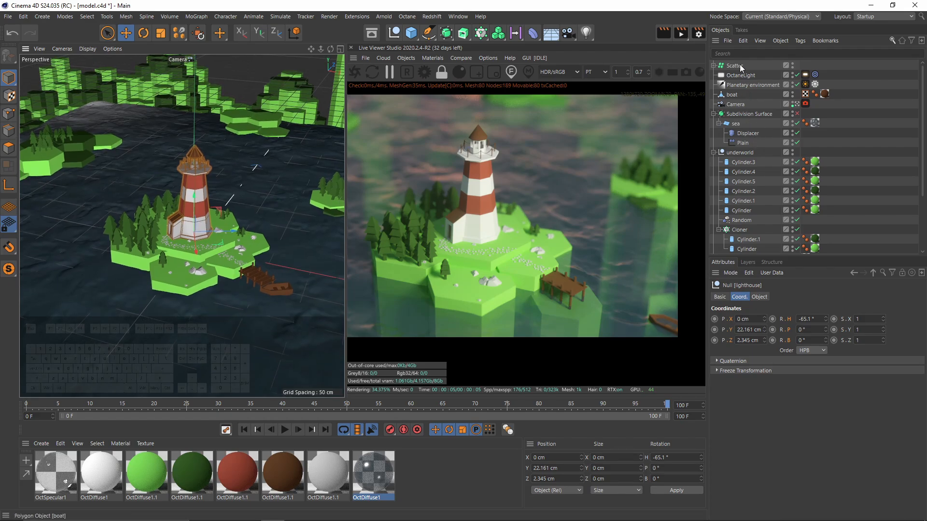
pyautogui.click(736, 105)
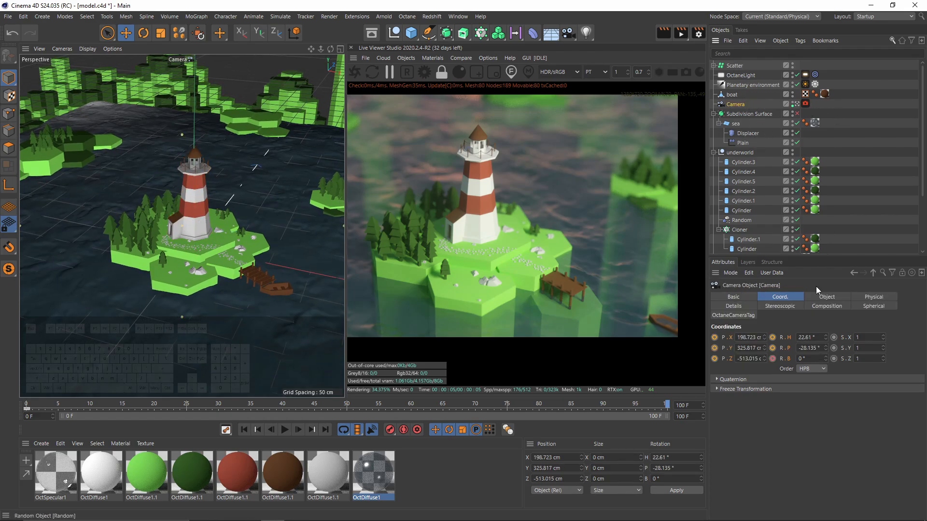
pyautogui.click(714, 338)
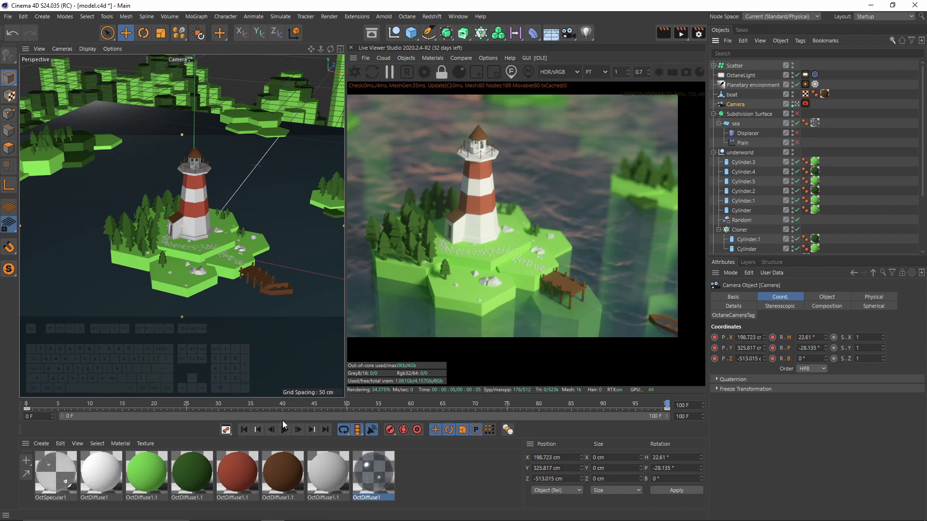
# Play the animation from the first frame to preview the camera move
pyautogui.click(243, 431)
pyautogui.click(284, 430)
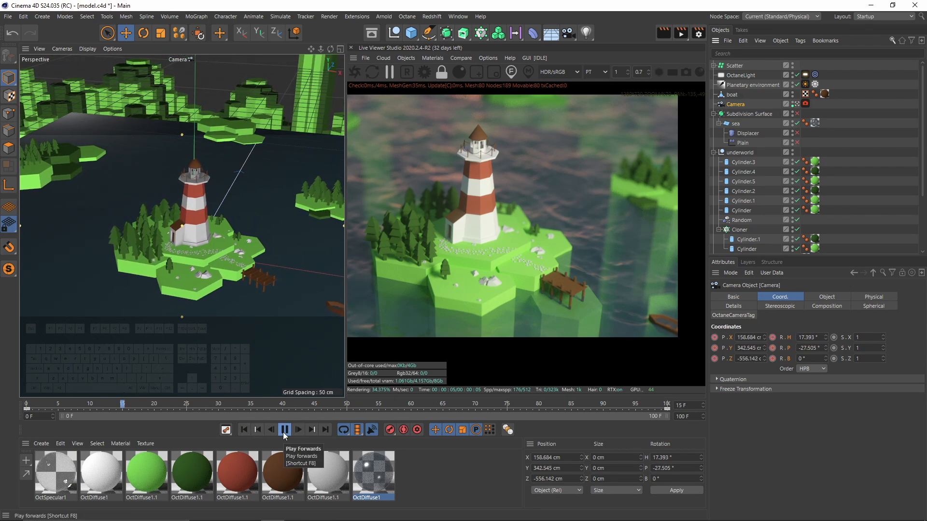
pyautogui.click(285, 430)
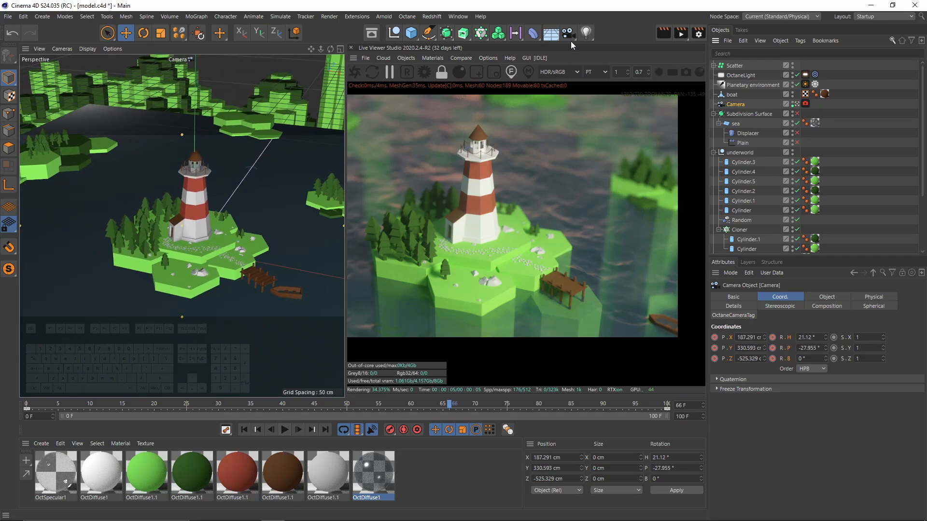
# Open the animation timeline, expand the camera's position and rotation groups, and select all their tracks
pyautogui.click(226, 429)
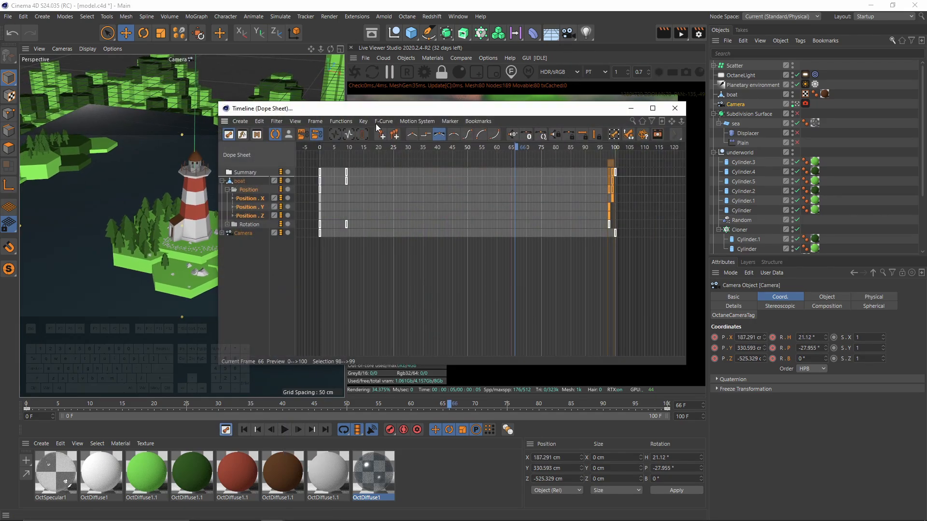
pyautogui.moveTo(362, 109); pyautogui.dragTo(448, 142)
pyautogui.click(306, 263)
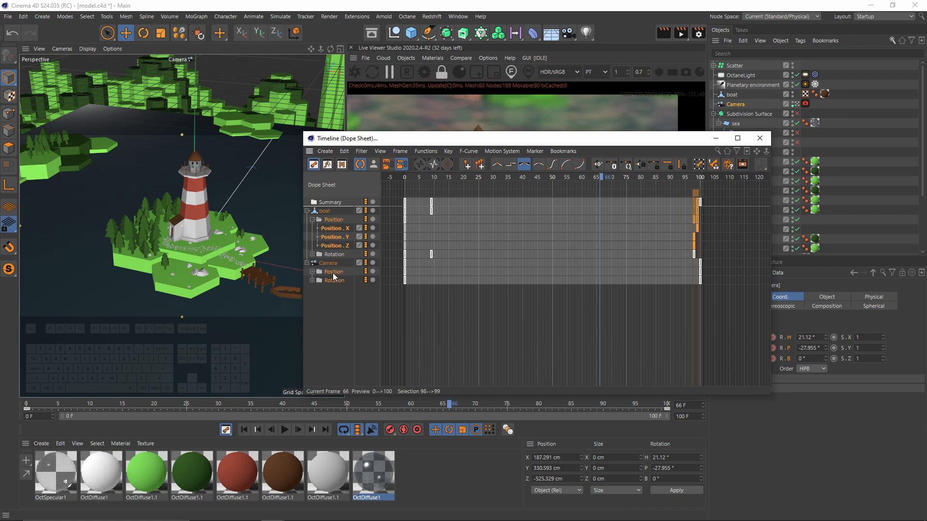
pyautogui.click(313, 272)
pyautogui.click(312, 306)
pyautogui.moveTo(326, 352); pyautogui.dragTo(334, 276)
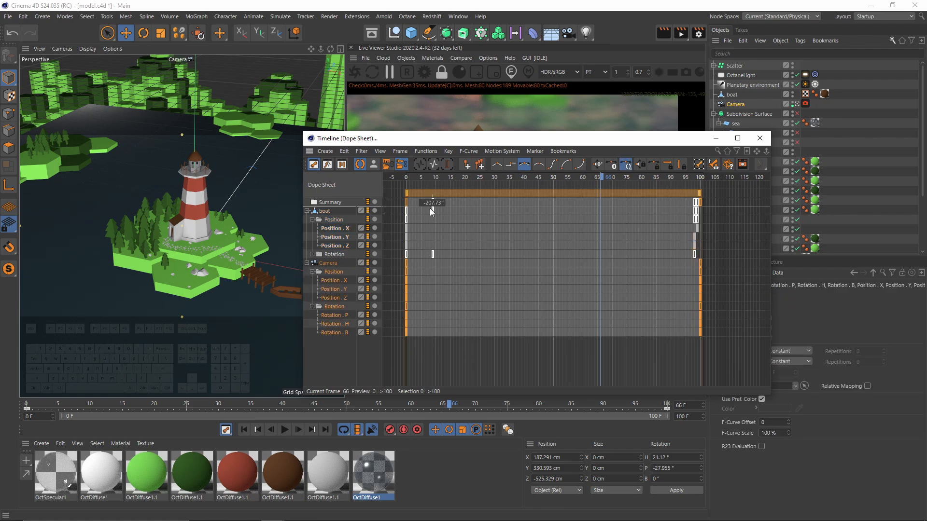
# Show the selected camera tracks as F-curves and shorten the tangents of all their frame-0 keys to about 2.38 frames
pyautogui.click(327, 164)
pyautogui.keyDown('alt'); pyautogui.moveTo(435, 268); pyautogui.dragTo(505, 284, button='right'); pyautogui.keyUp('alt')
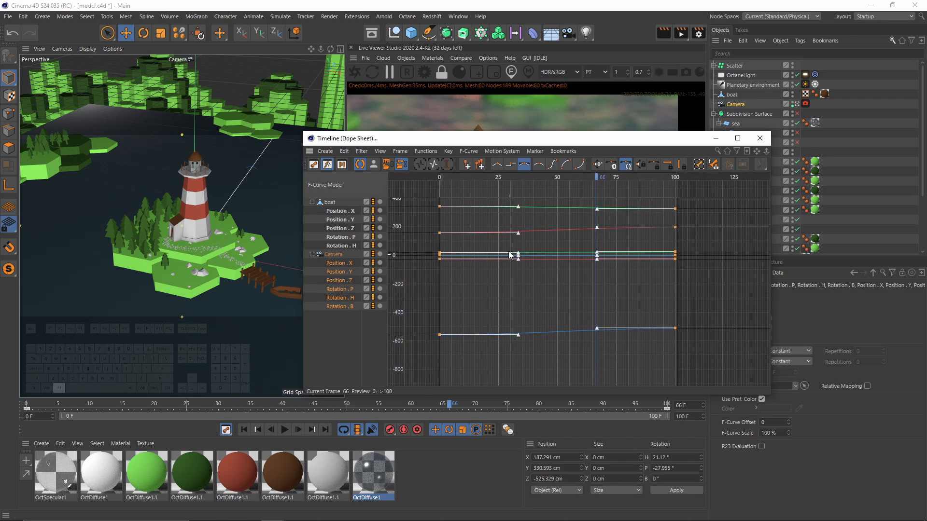
pyautogui.moveTo(520, 207)
pyautogui.mouseDown()
pyautogui.moveTo(485, 211)
pyautogui.moveTo(507, 214)
pyautogui.mouseUp()
pyautogui.hotkey('ctrl', 'z')
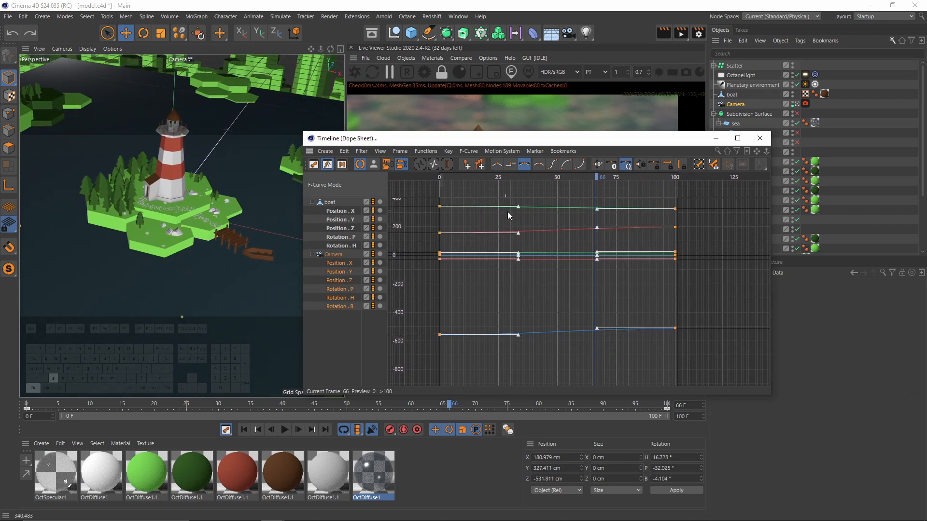
pyautogui.moveTo(475, 351); pyautogui.dragTo(428, 189)
pyautogui.moveTo(517, 206); pyautogui.dragTo(446, 209)
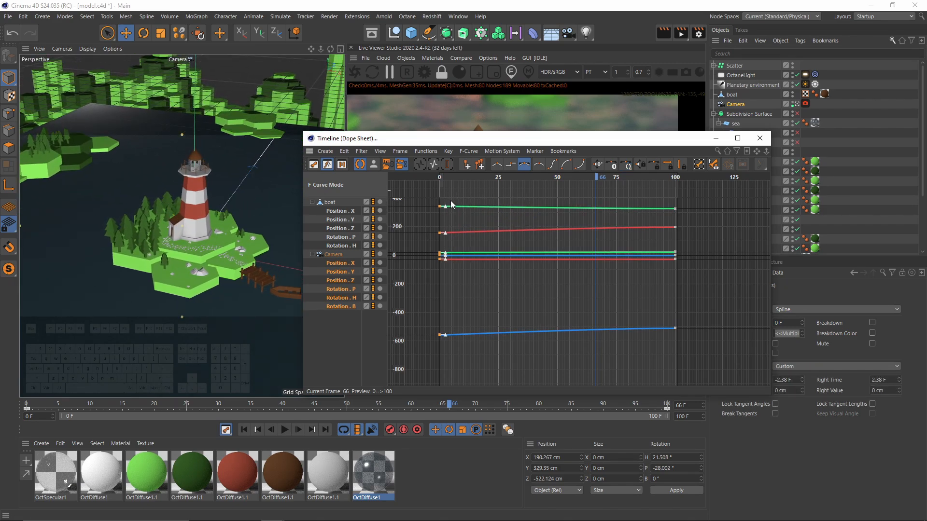
# Close the timeline and play the animation to preview the adjusted easing of the camera move
pyautogui.click(759, 138)
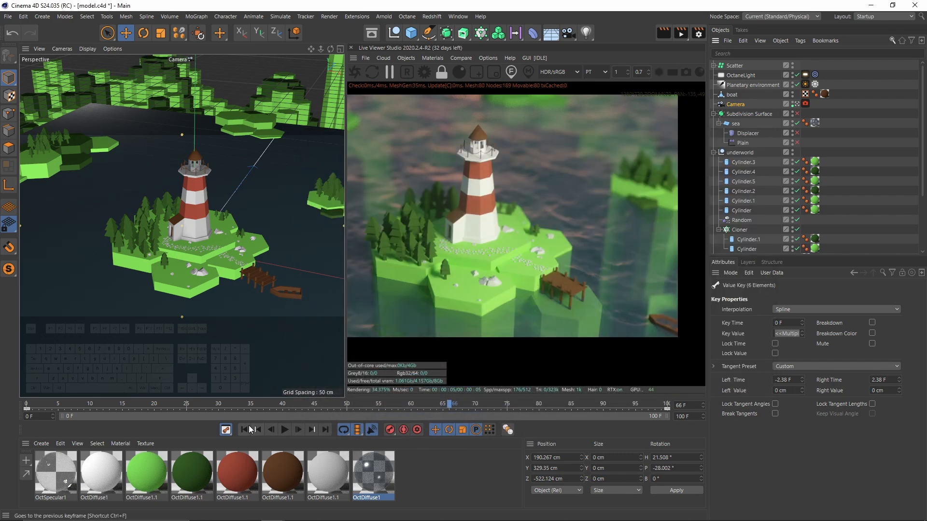
pyautogui.click(290, 433)
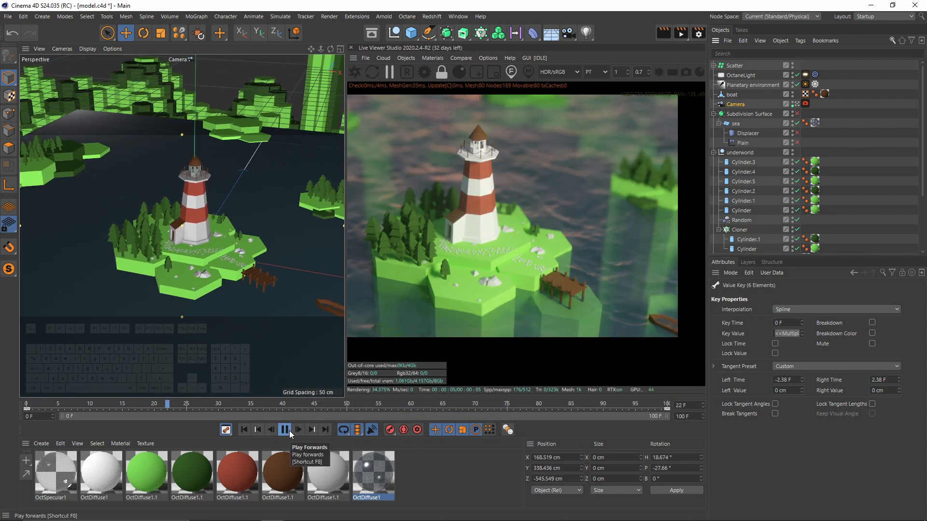
pyautogui.click(285, 431)
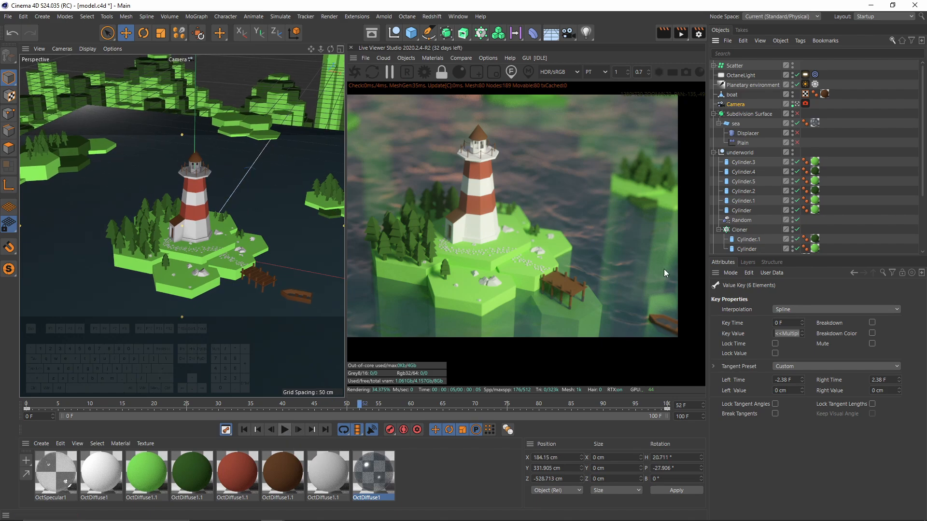
# Add a Vibrate tag to the camera and enable rotation with amplitudes of 0.1°, 0.5° and 0.2°
pyautogui.rightClick(730, 106)
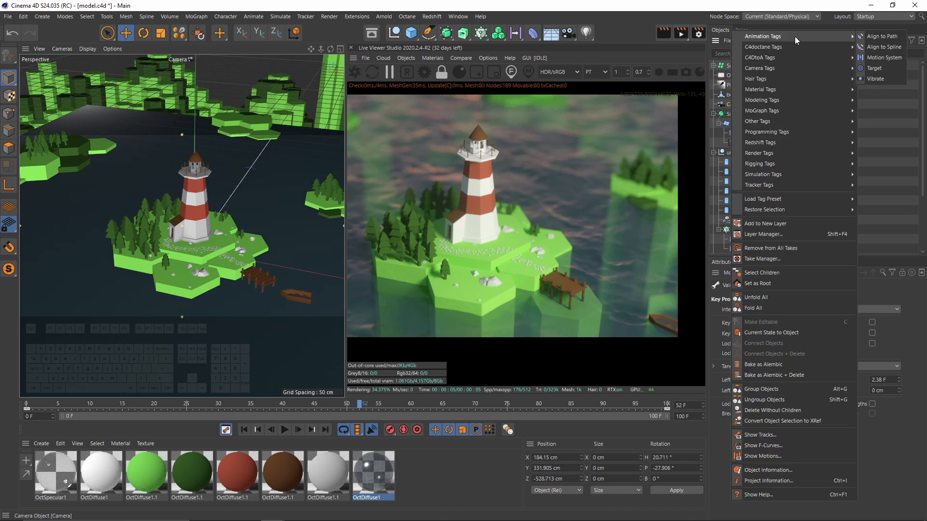
pyautogui.moveTo(787, 47)
pyautogui.click(873, 78)
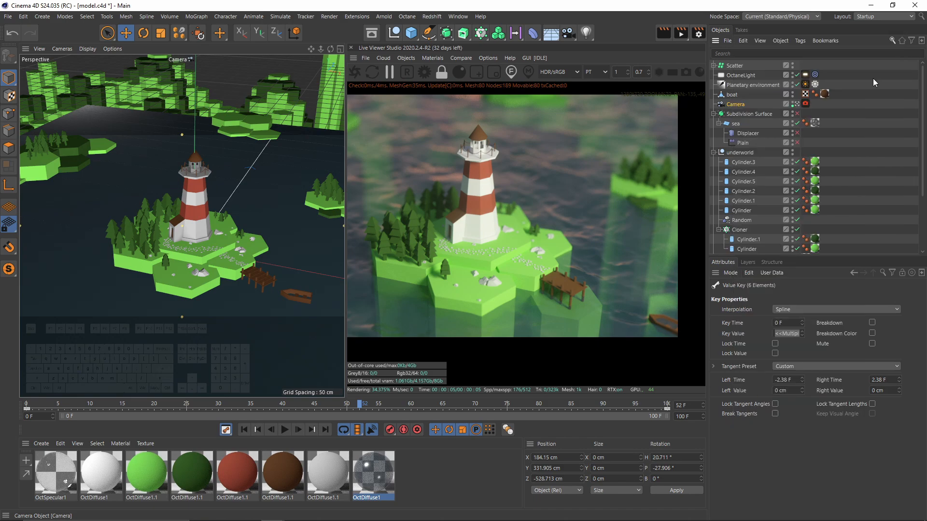
pyautogui.click(764, 430)
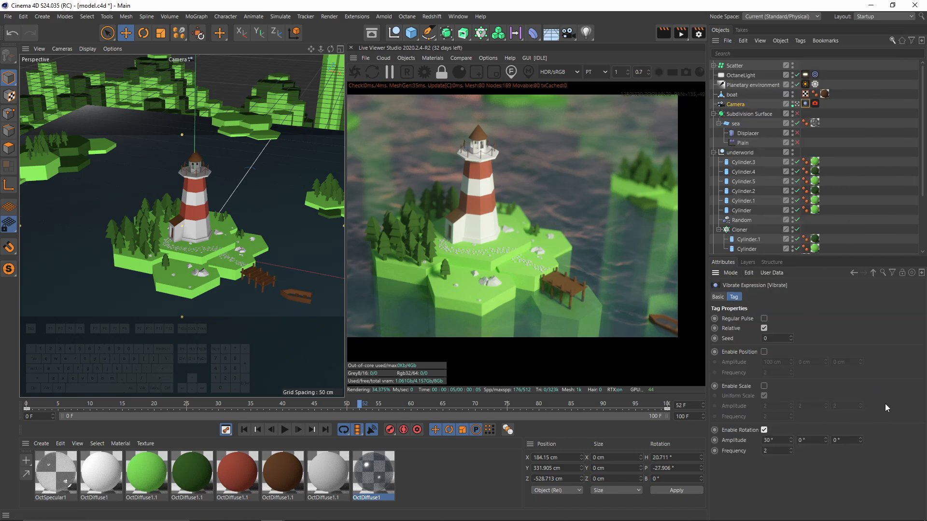
pyautogui.doubleClick(770, 439)
pyautogui.write('0.5')
pyautogui.press('Return')
pyautogui.write('0.2')
pyautogui.press('Return')
# Preview the camera shake, lower the Vibrate tag's second rotation amplitude to 0.3°, and replay the animation
pyautogui.click(245, 430)
pyautogui.click(282, 429)
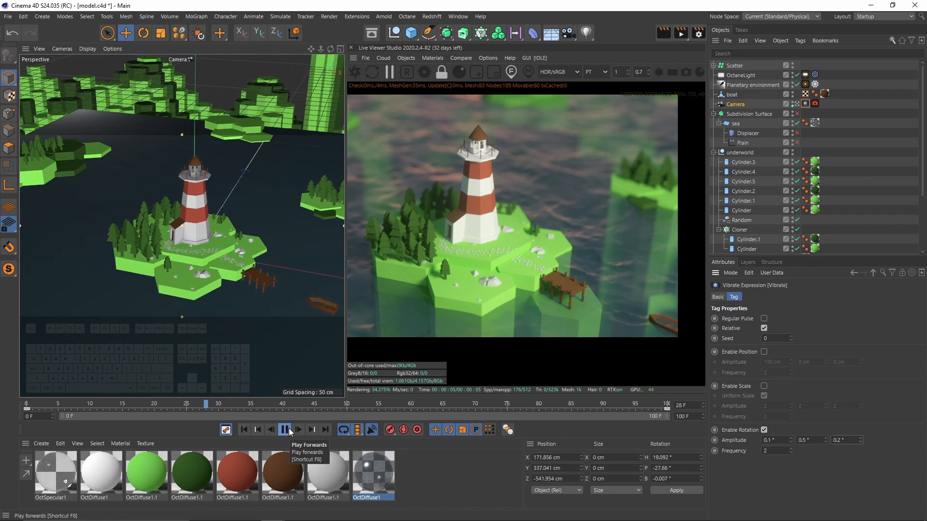
pyautogui.click(285, 429)
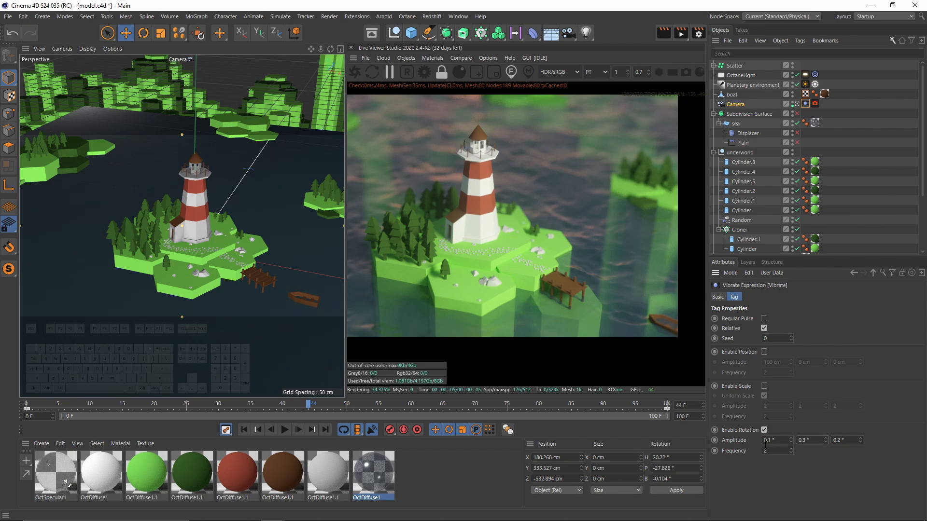
pyautogui.click(244, 430)
pyautogui.click(285, 430)
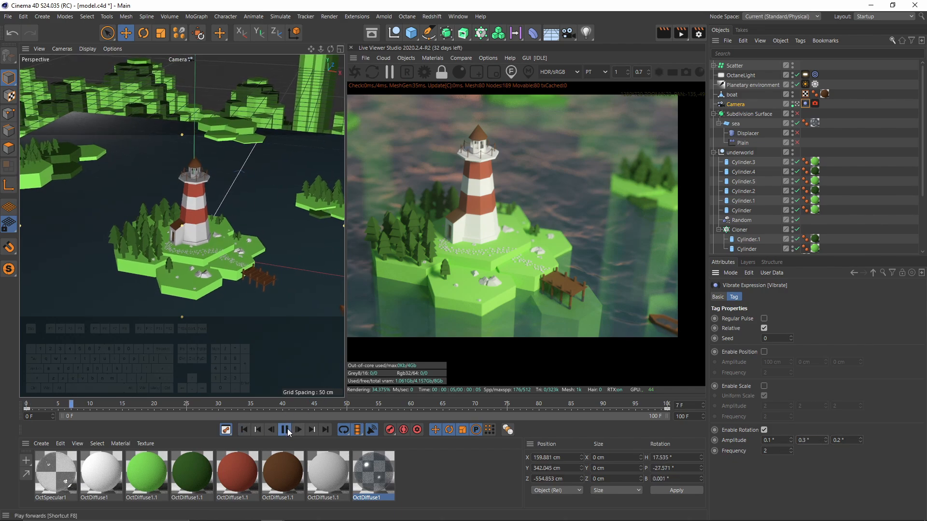
pyautogui.click(284, 430)
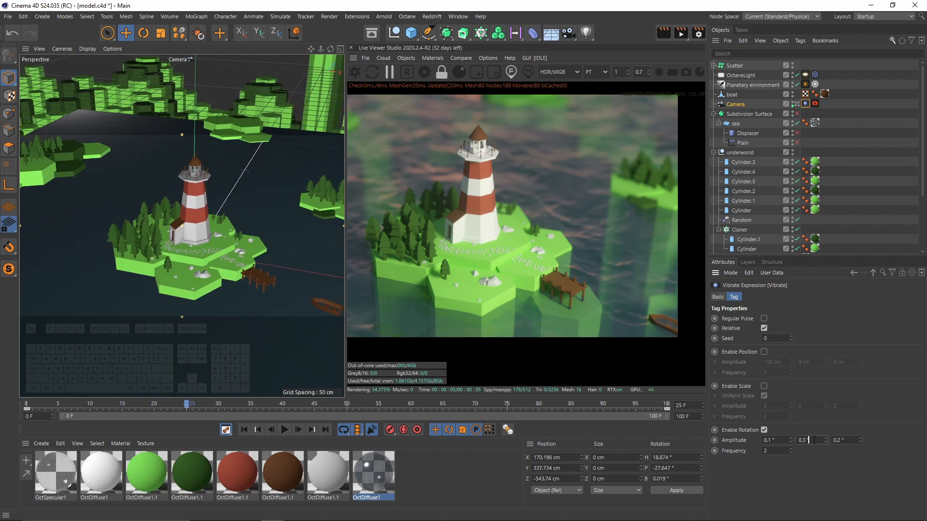
# Set the Vibrate tag's second rotation amplitude to 0.1° and its rotation frequency to 1, previewing the shake
pyautogui.press('BackSpace')
pyautogui.click(244, 429)
pyautogui.click(285, 429)
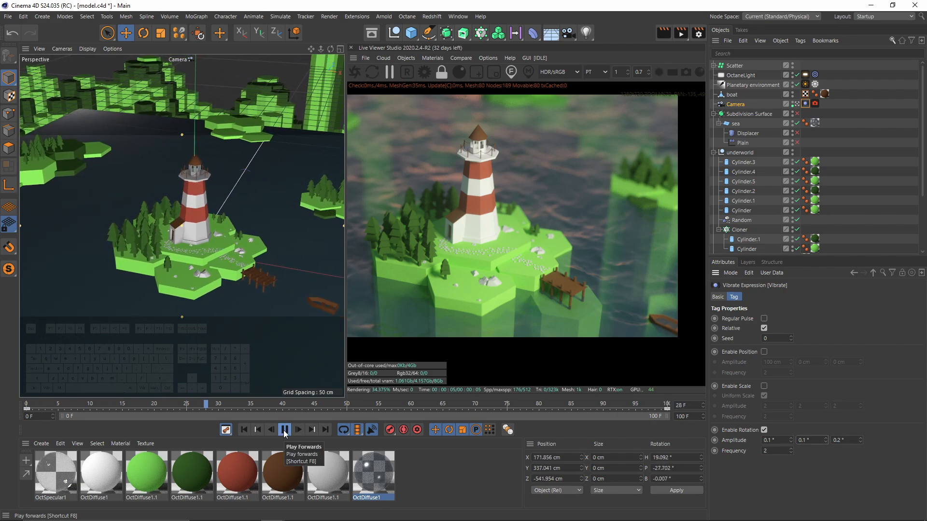
pyautogui.click(285, 430)
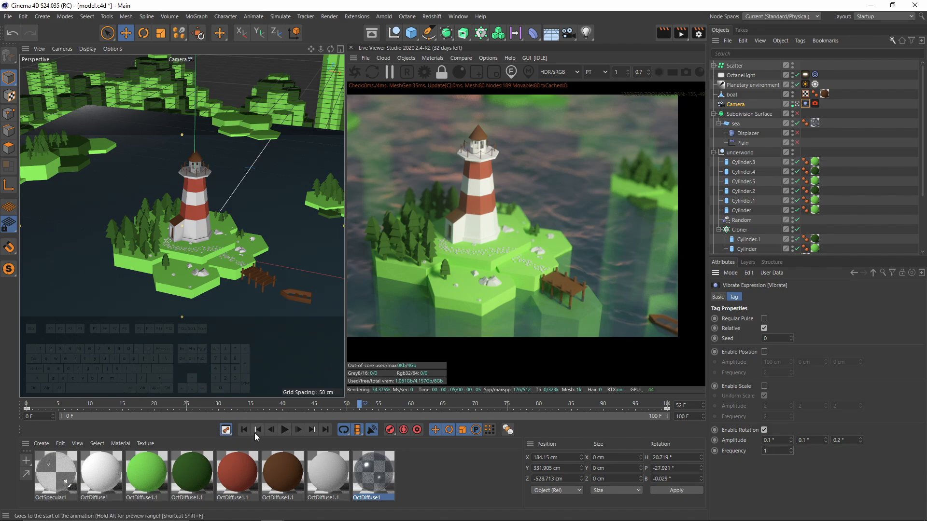
# Replay the animation from the first frame and re-enable the sea's Displacer and Plain effector
pyautogui.click(244, 429)
pyautogui.click(285, 429)
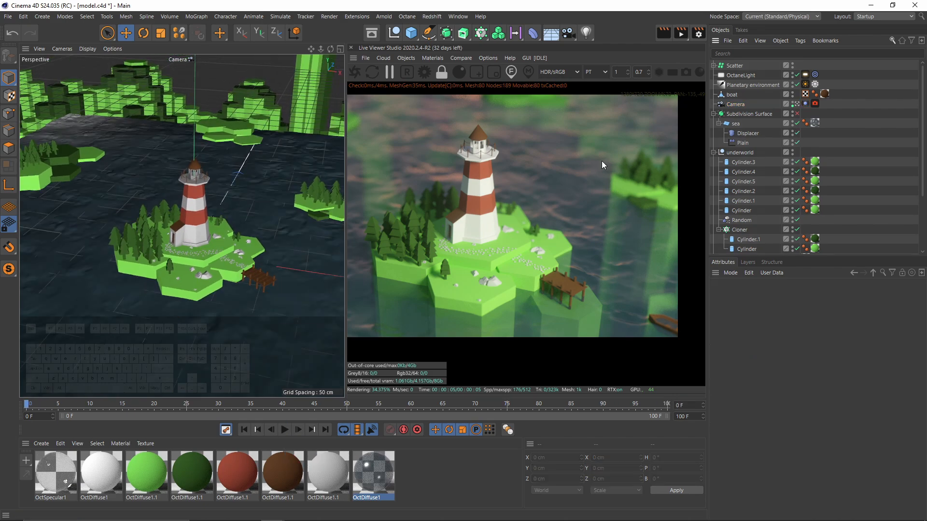
pyautogui.middleClick(174, 257)
pyautogui.middleClick(74, 136)
# Make an MP4 preview of the preview range with the Viewport Renderer, at image size 960 and frame rate 25
pyautogui.moveTo(693, 38); pyautogui.dragTo(729, 100)
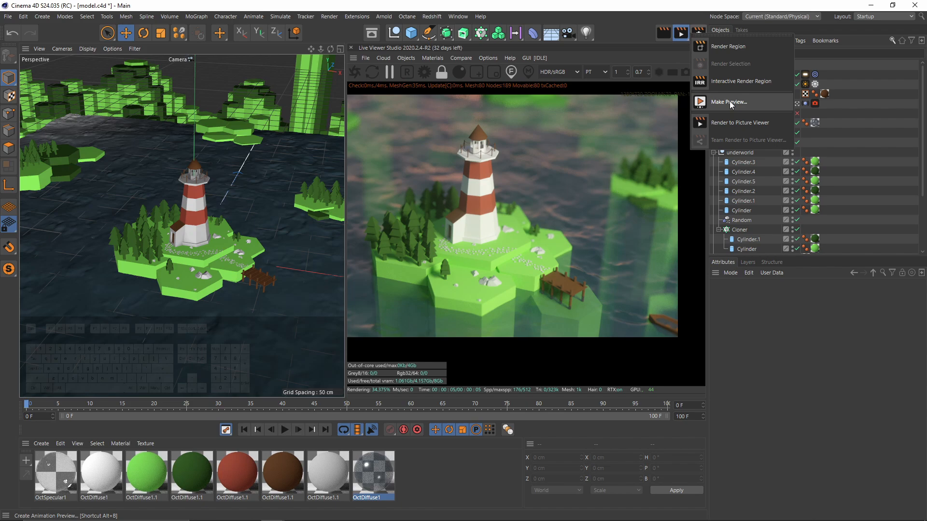
pyautogui.moveTo(729, 100); pyautogui.dragTo(729, 101)
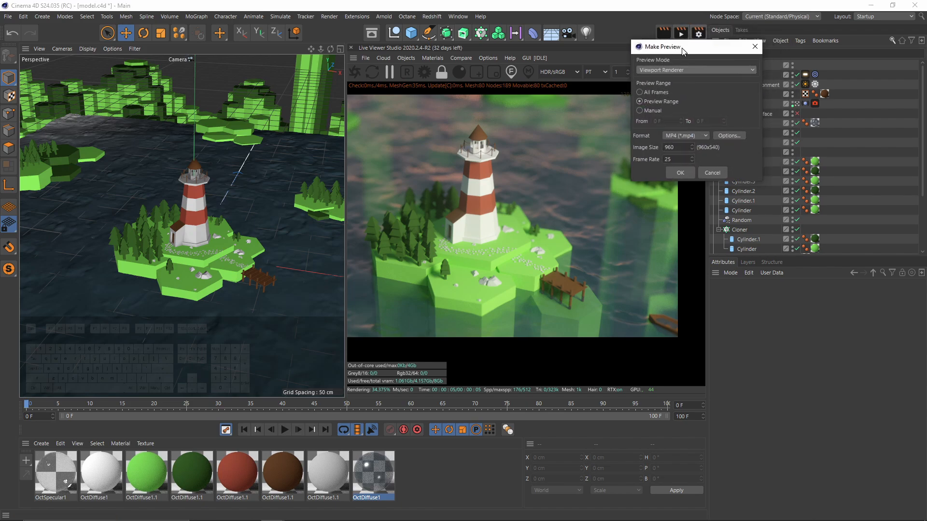
pyautogui.moveTo(510, 119); pyautogui.dragTo(441, 127)
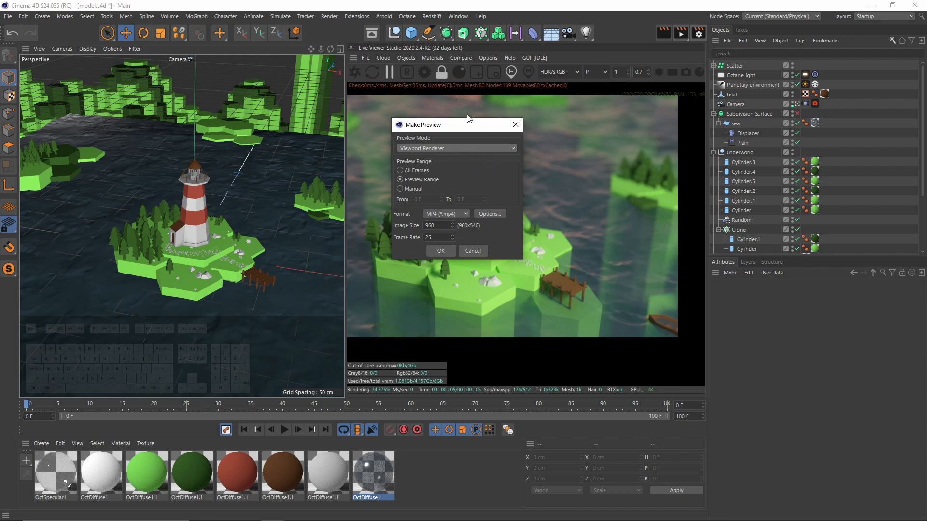
pyautogui.moveTo(467, 118); pyautogui.dragTo(471, 102)
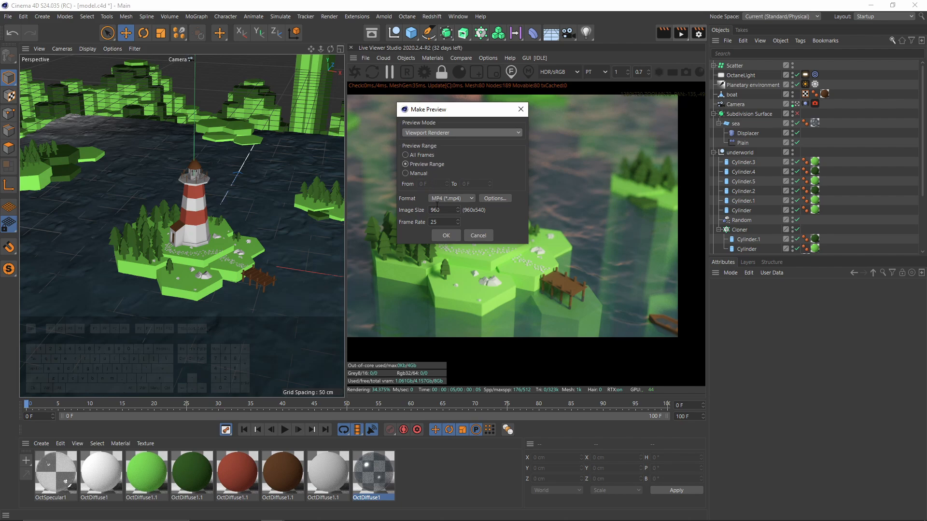
pyautogui.click(445, 235)
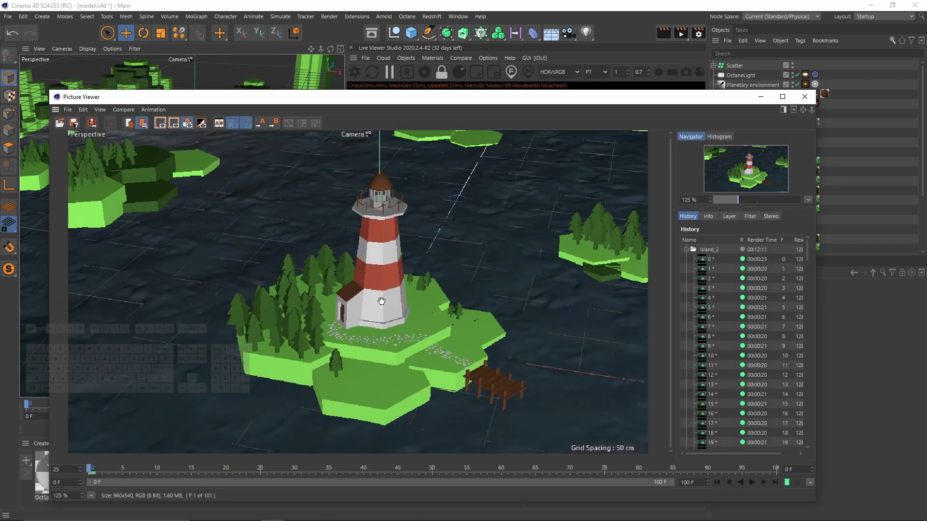
# Play and scrub through the rendered preview to review the camera, boat and sea motion, and close the Picture Viewer
pyautogui.moveTo(378, 103); pyautogui.dragTo(417, 82)
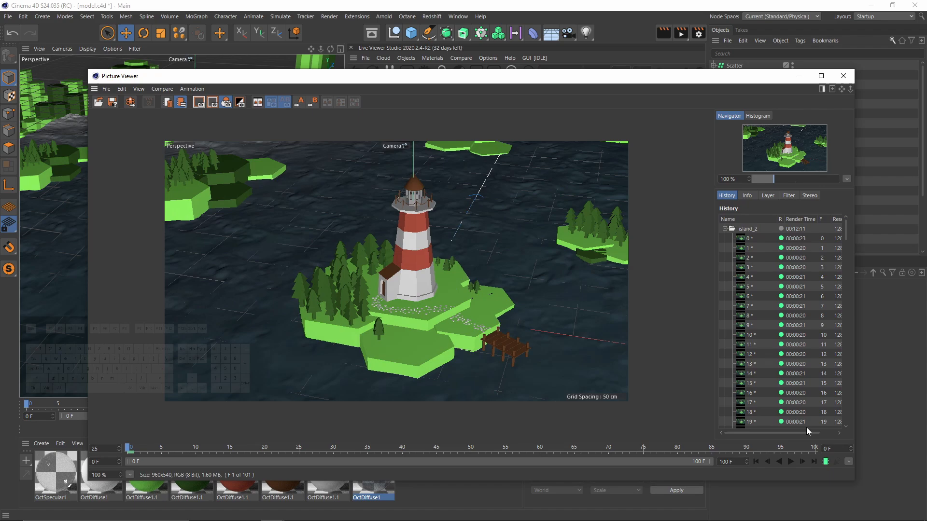
pyautogui.click(789, 460)
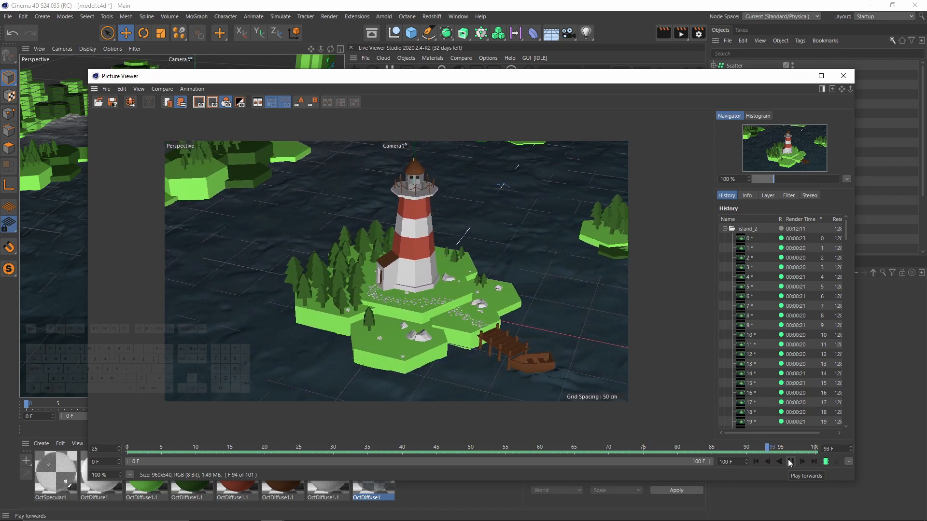
pyautogui.click(789, 461)
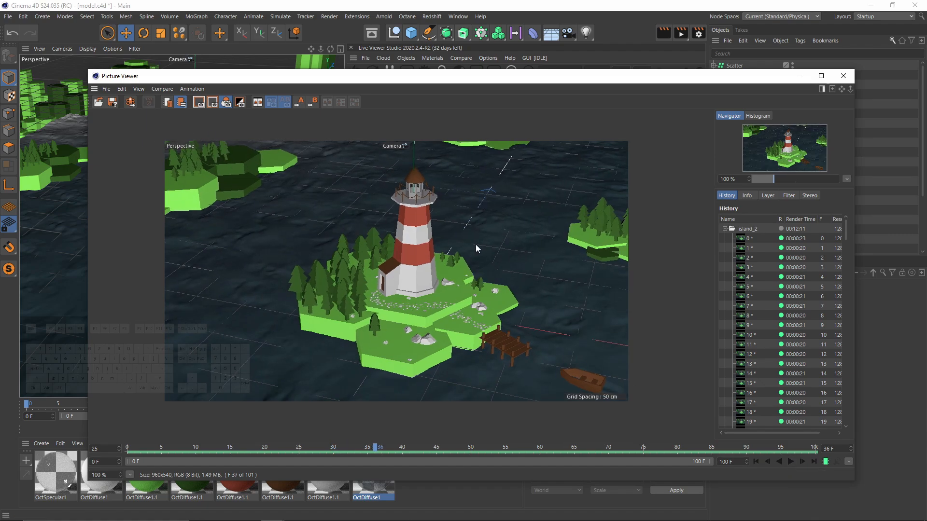
pyautogui.moveTo(687, 446); pyautogui.dragTo(202, 448)
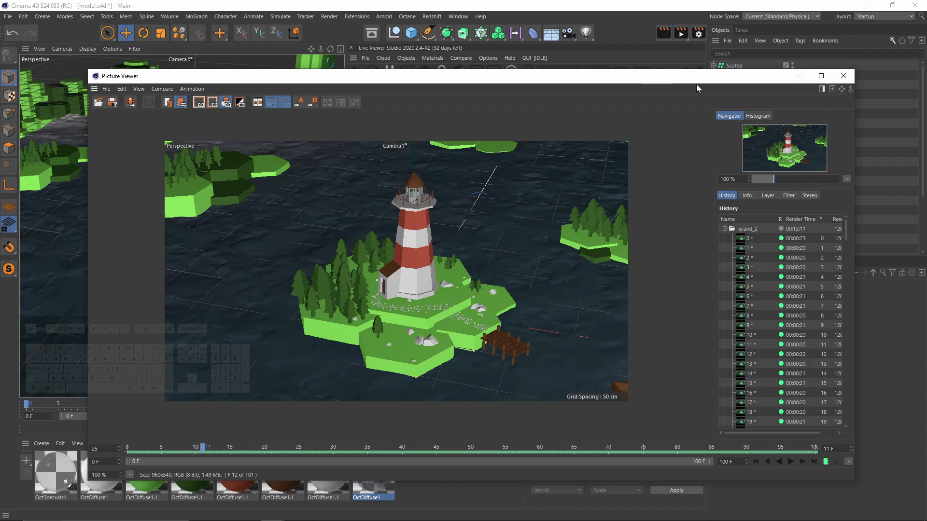
pyautogui.click(841, 80)
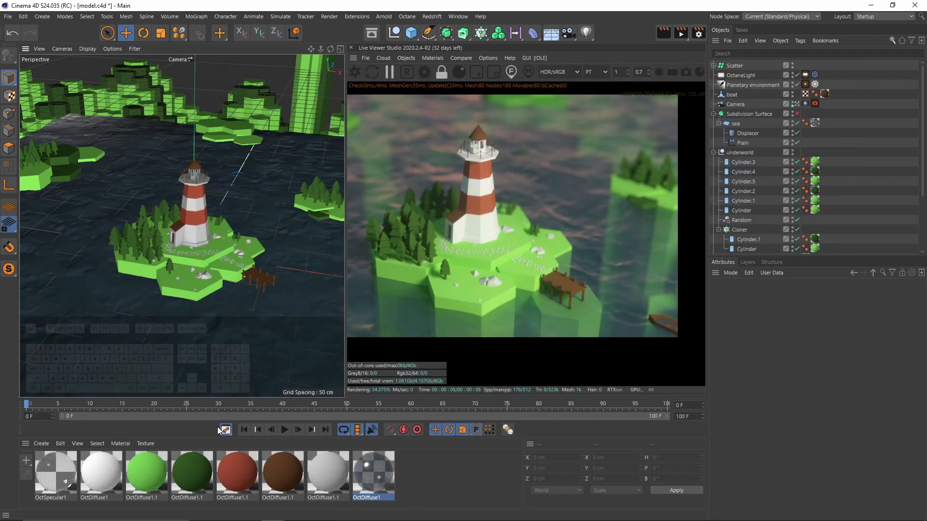
# Reopen the animation timeline and display the F-curve of the camera's Position X track
pyautogui.click(225, 430)
pyautogui.moveTo(342, 135); pyautogui.dragTo(456, 229)
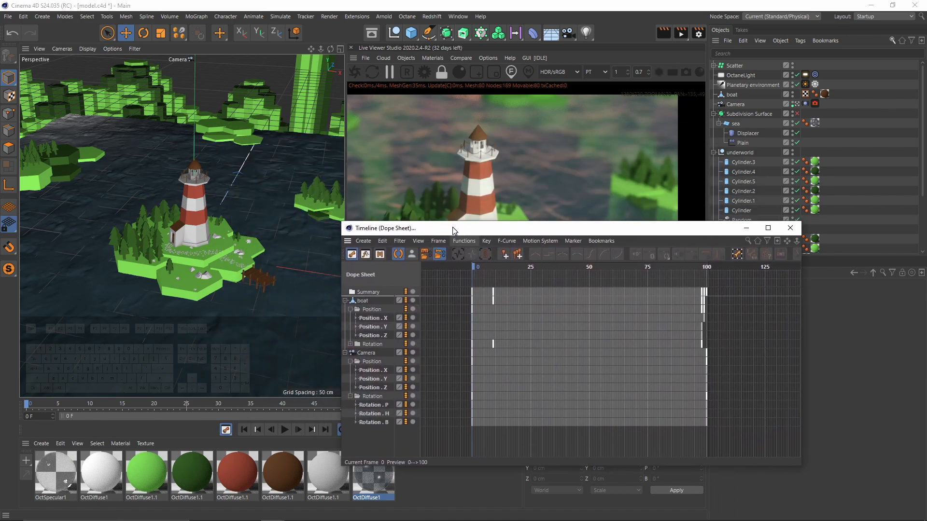
pyautogui.click(372, 370)
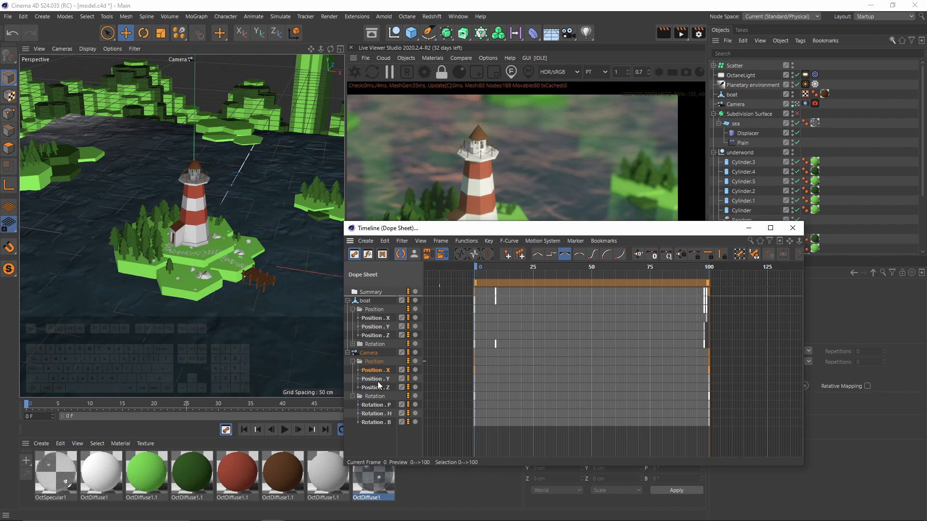
pyautogui.click(368, 254)
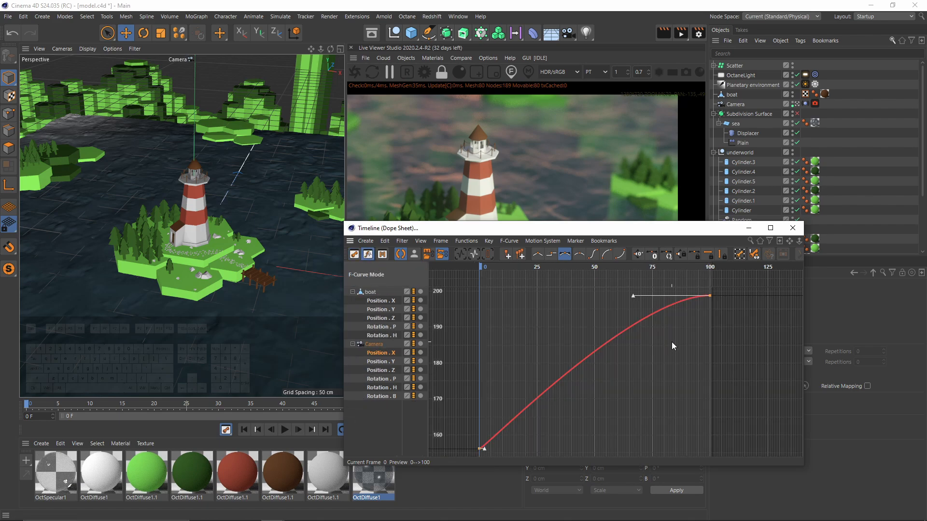
# Move the first key of the camera's Position X curve to about 174 cm, slightly before frame 0, and close the timeline
pyautogui.moveTo(724, 298); pyautogui.dragTo(658, 393)
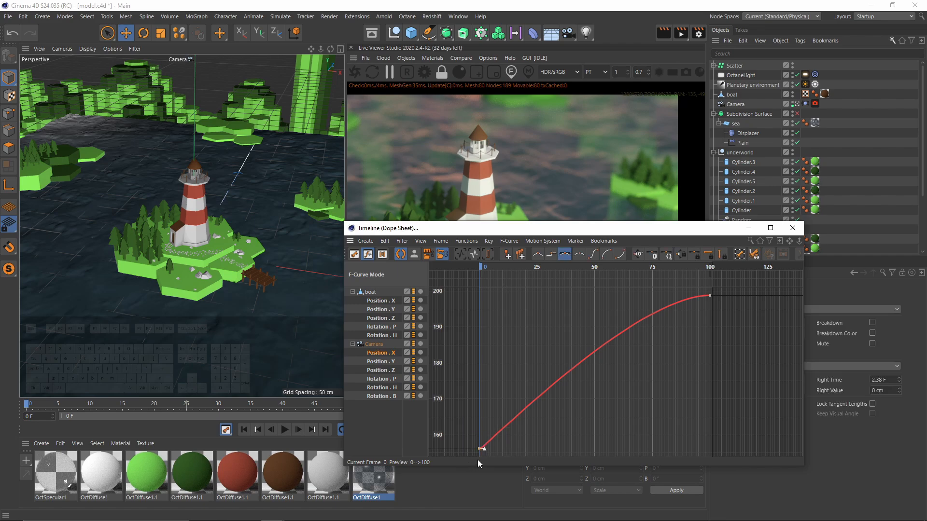
pyautogui.moveTo(479, 450); pyautogui.dragTo(474, 387)
pyautogui.click(27, 410)
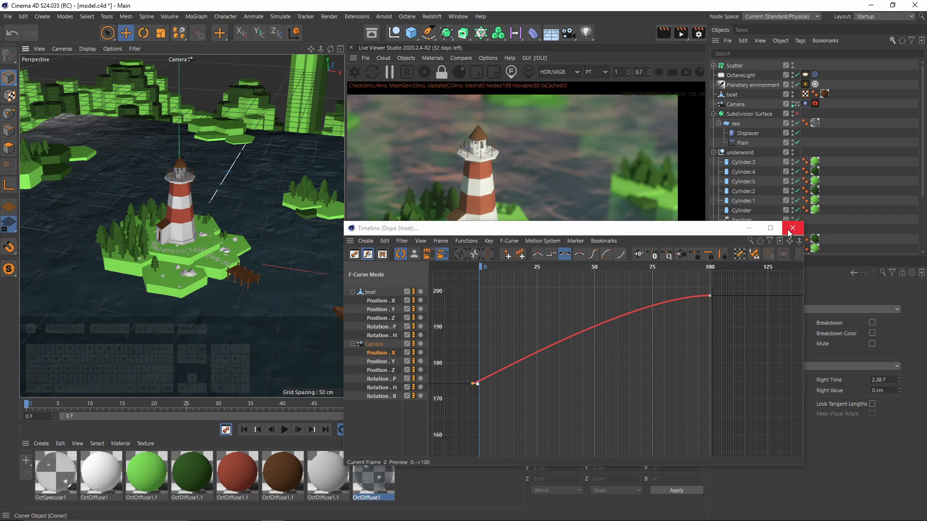
pyautogui.click(792, 228)
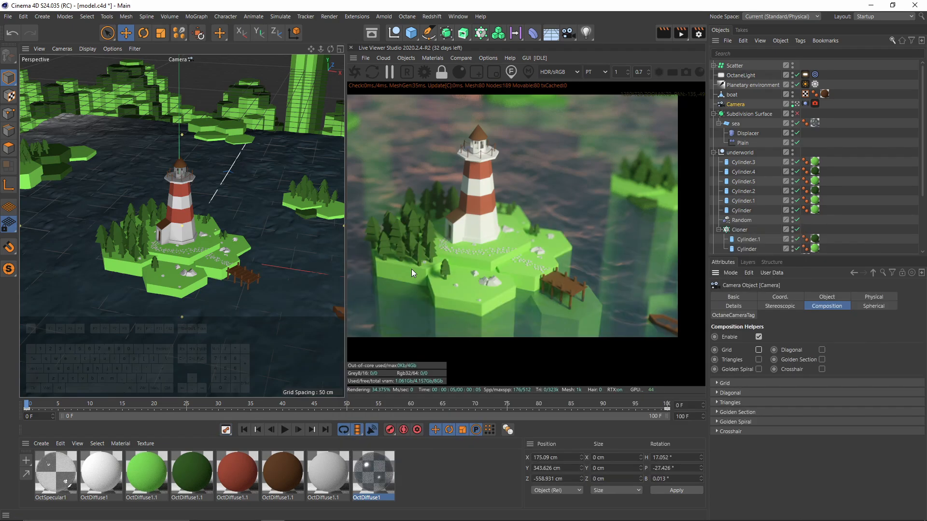
# Enable the Spectral AI denoiser in the Camera Imager settings of the camera's Octane tag and collapse the denoiser group
pyautogui.click(421, 73)
pyautogui.click(173, 7)
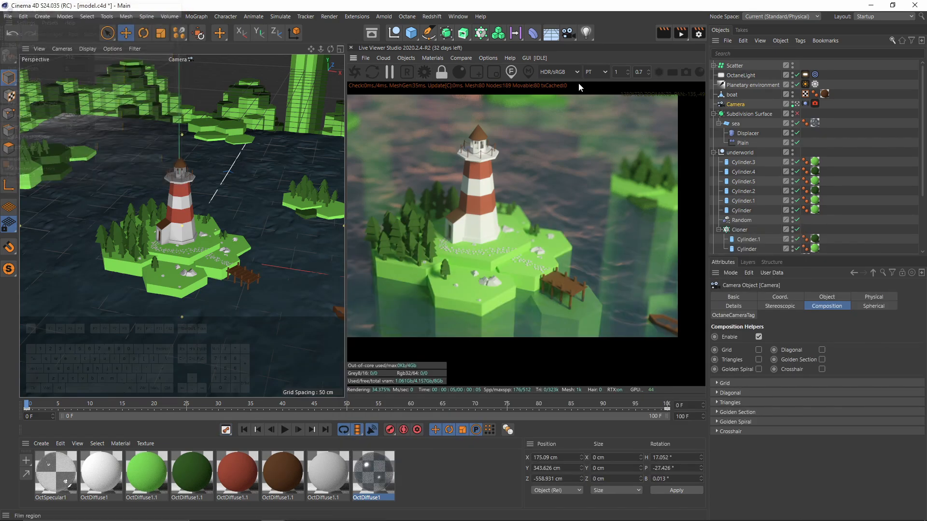
pyautogui.click(814, 104)
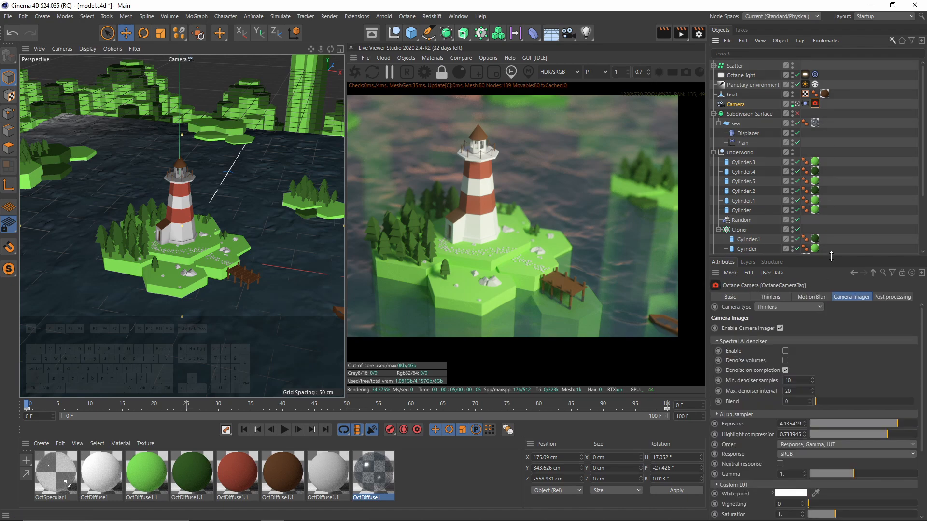
pyautogui.click(751, 342)
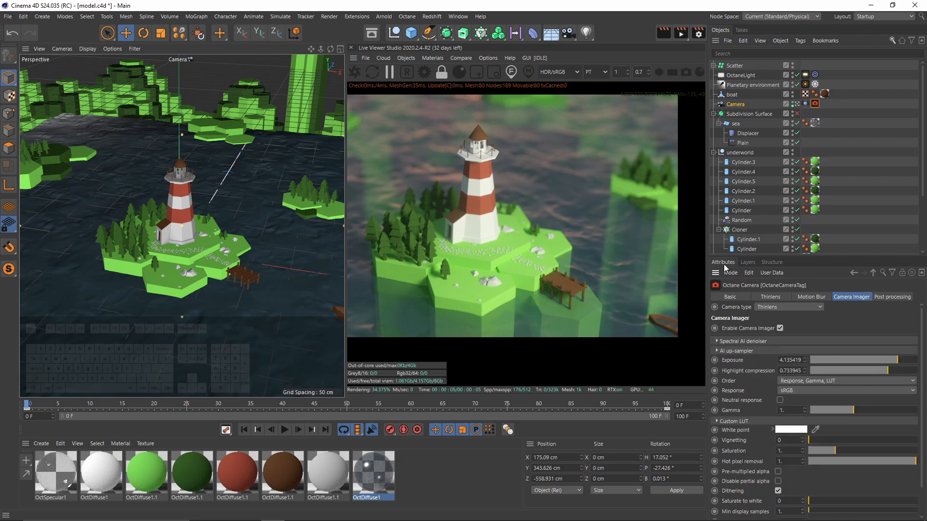
# Turn on the denoised beauty pass in the Octane Renderer section of the render settings and close the settings
pyautogui.click(698, 34)
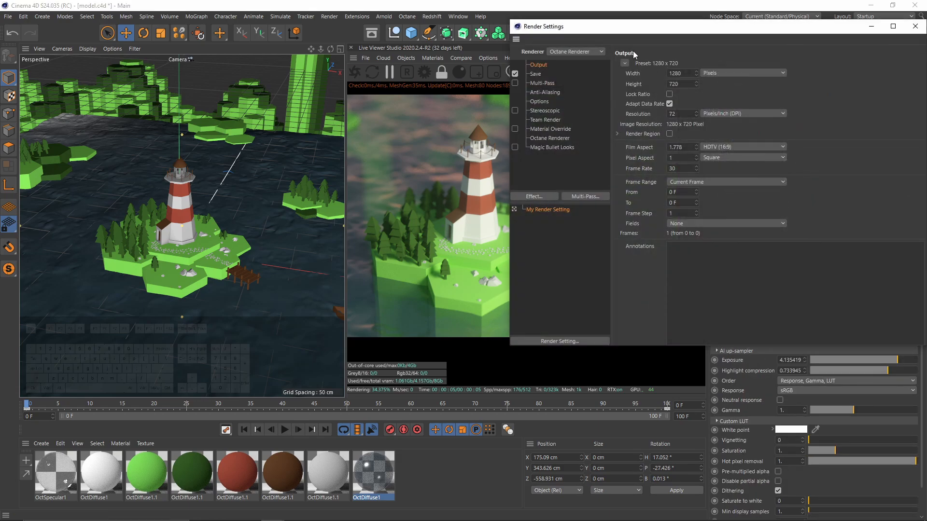
pyautogui.click(542, 138)
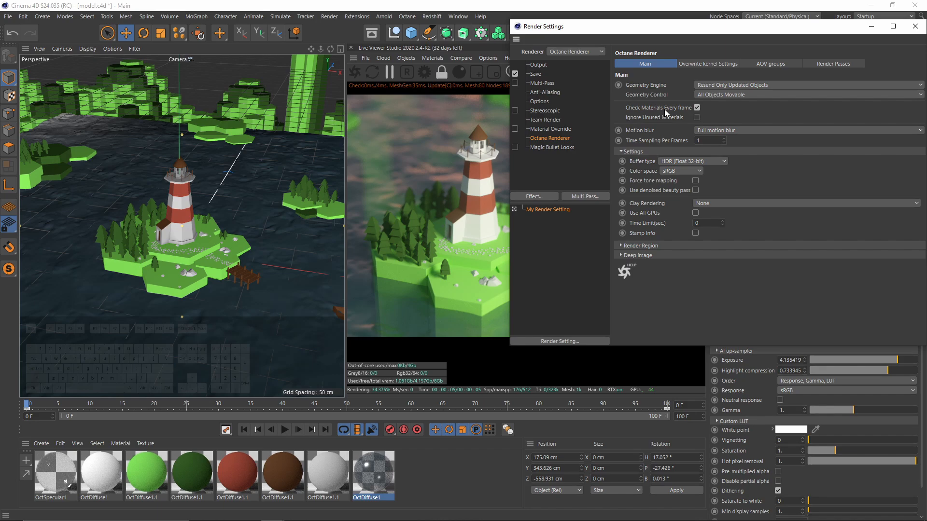
pyautogui.click(695, 190)
pyautogui.moveTo(843, 33); pyautogui.dragTo(665, 44)
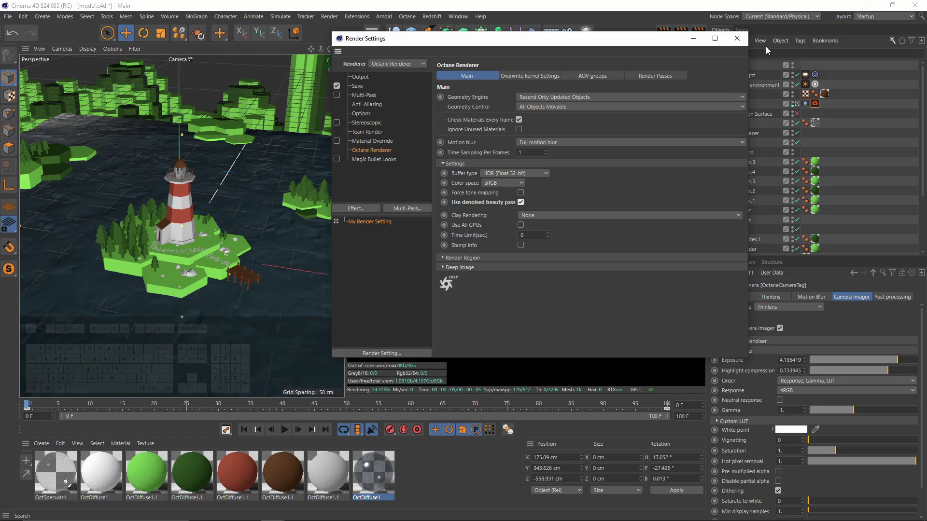
pyautogui.click(737, 39)
# Check the Octane kernel settings, and set the render output to 1920 x 1080 pixels with the ratio locked
pyautogui.click(425, 74)
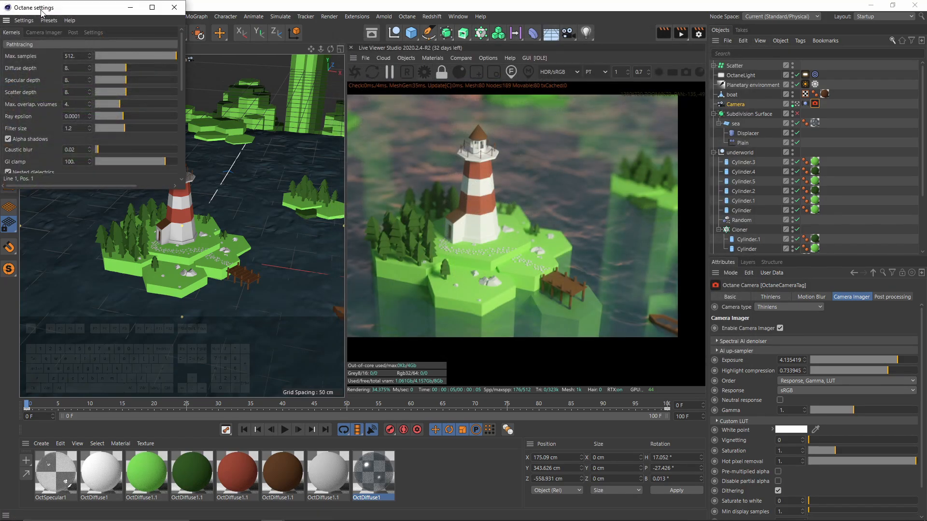
pyautogui.moveTo(46, 7); pyautogui.dragTo(107, 68)
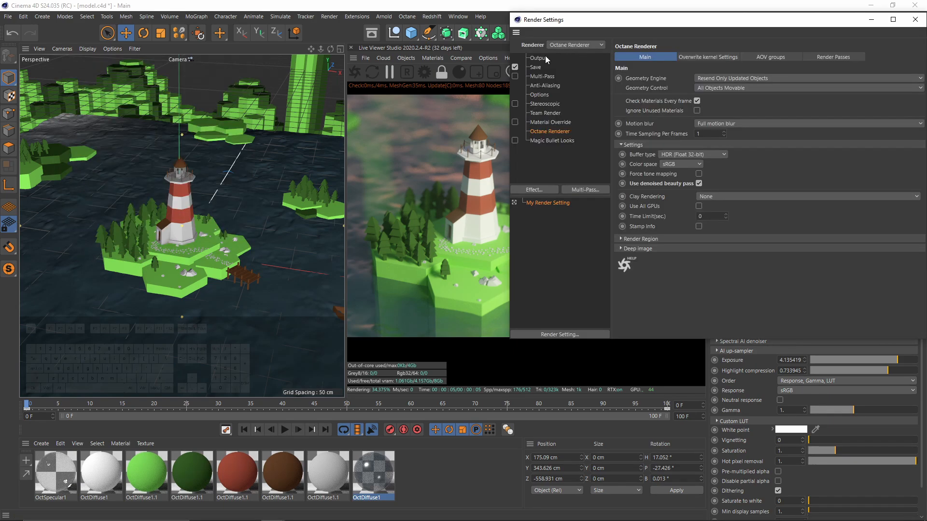
pyautogui.click(545, 57)
pyautogui.moveTo(625, 18); pyautogui.dragTo(470, 45)
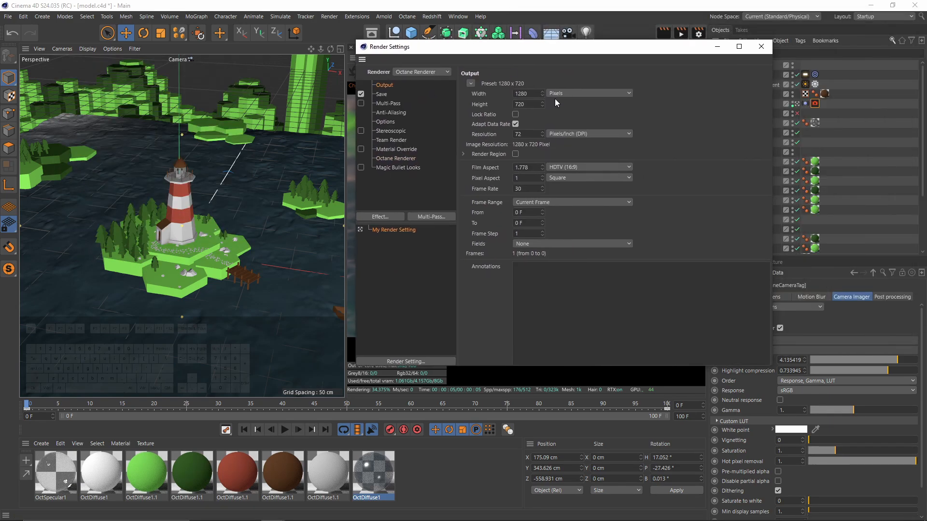
pyautogui.click(515, 115)
pyautogui.press('Return')
pyautogui.click(760, 46)
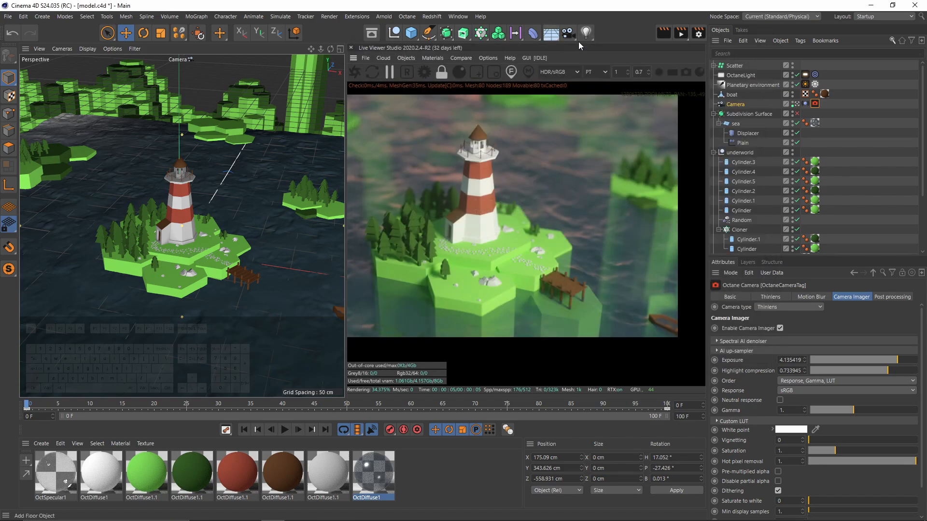
pyautogui.click(699, 34)
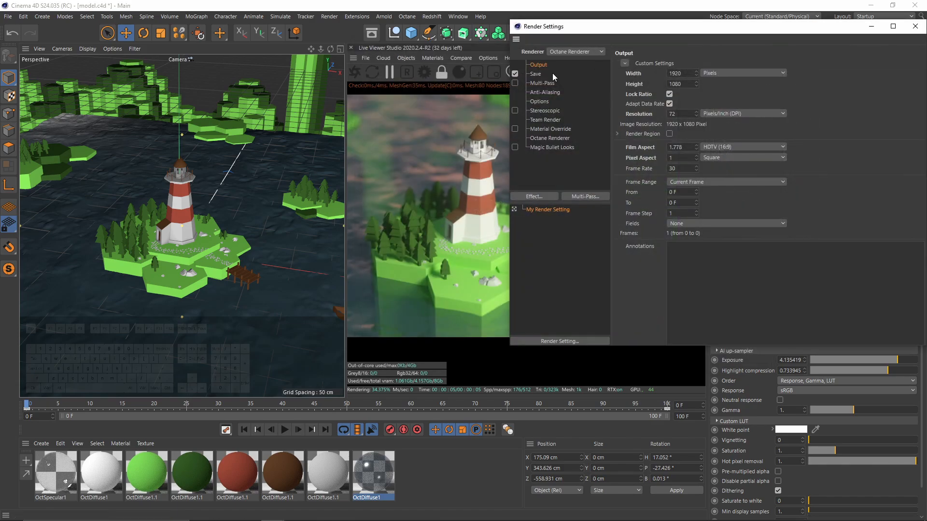
pyautogui.moveTo(847, 27); pyautogui.dragTo(596, 60)
pyautogui.click(668, 63)
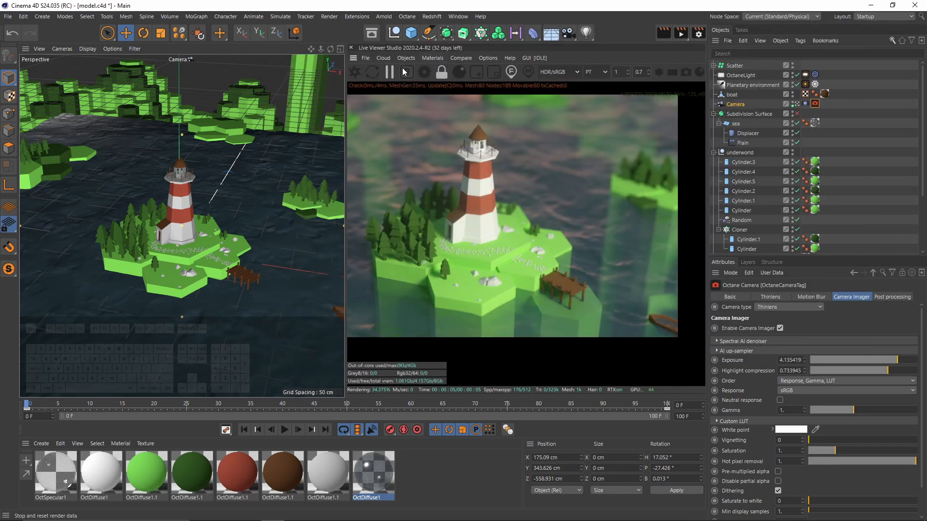
# Restart the Octane live render and inspect the denoised lighthouse image up close and in full
pyautogui.click(370, 73)
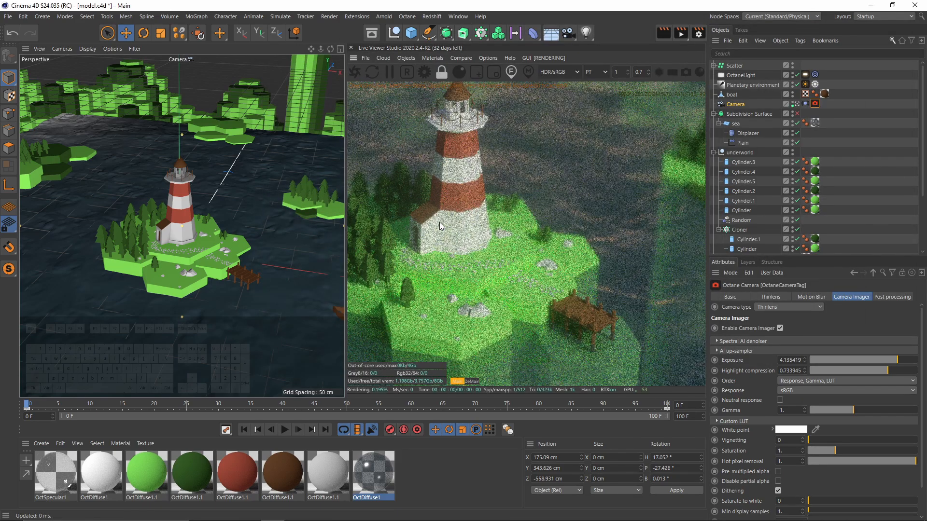
pyautogui.scroll(-3, 488, 237)
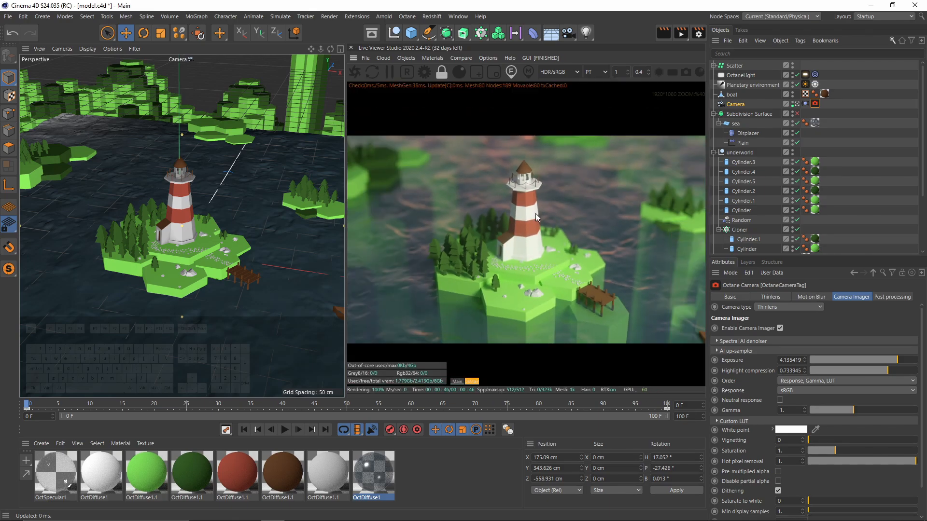
pyautogui.scroll(2, 535, 214)
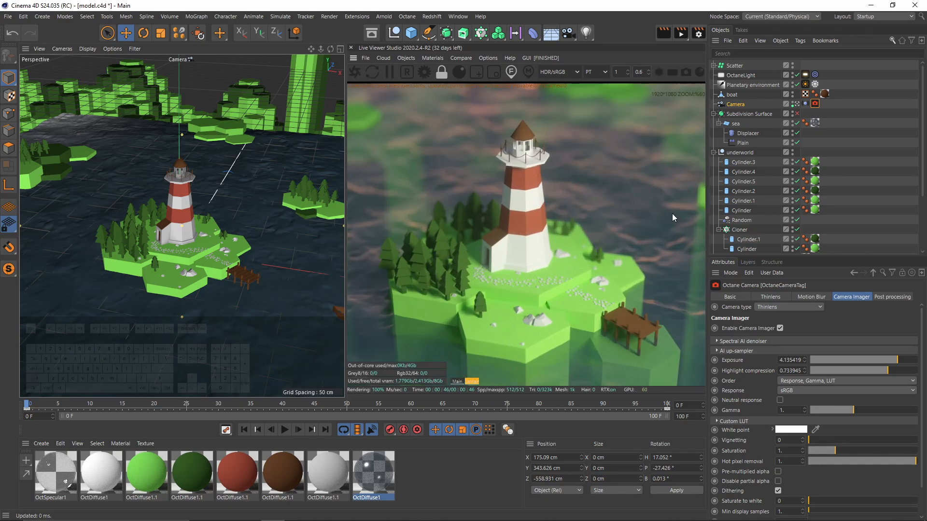
pyautogui.moveTo(479, 199); pyautogui.dragTo(581, 216, button='middle')
pyautogui.scroll(-2, 553, 178)
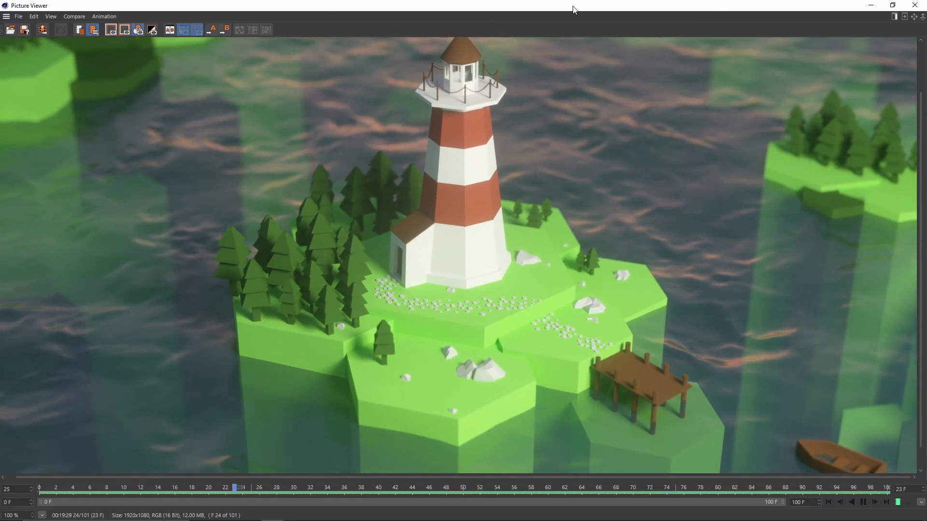
# Review the animation frames as they render in the Picture Viewer, checking the camera's Octane depth of field settings alongside
pyautogui.moveTo(571, 6); pyautogui.dragTo(384, 60)
pyautogui.moveTo(601, 58); pyautogui.dragTo(544, 50)
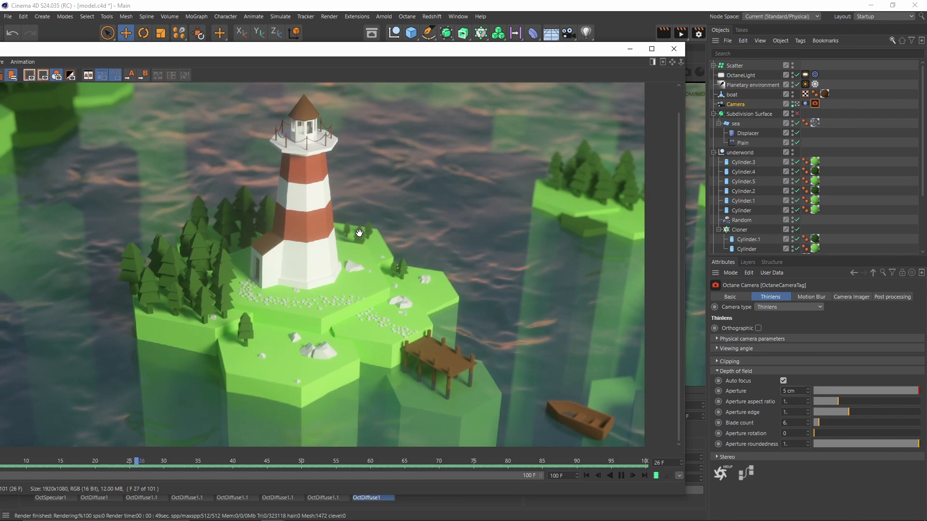
pyautogui.doubleClick(367, 51)
pyautogui.scroll(3, 394, 95)
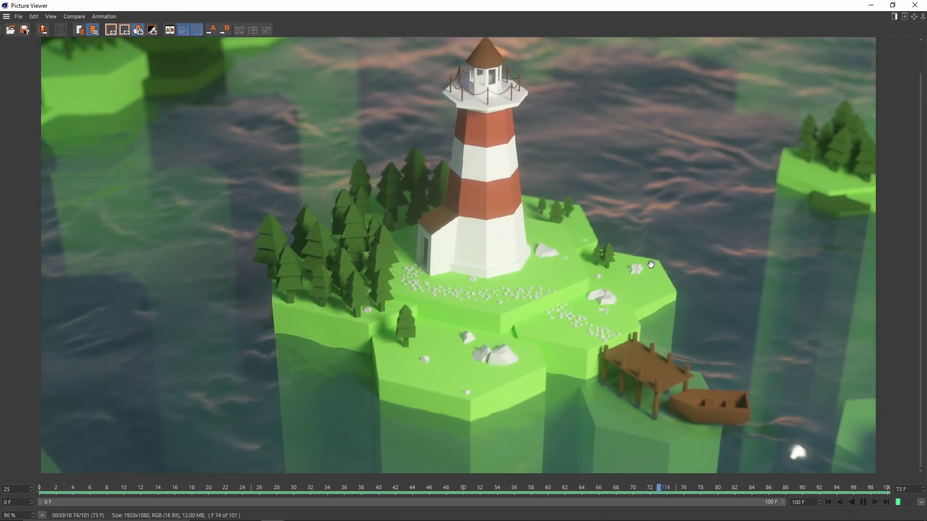
pyautogui.scroll(1, 661, 271)
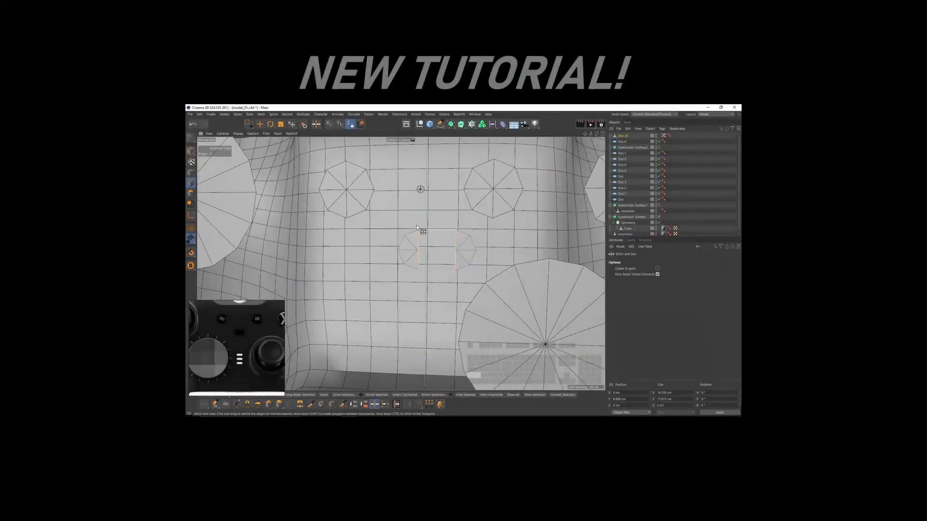